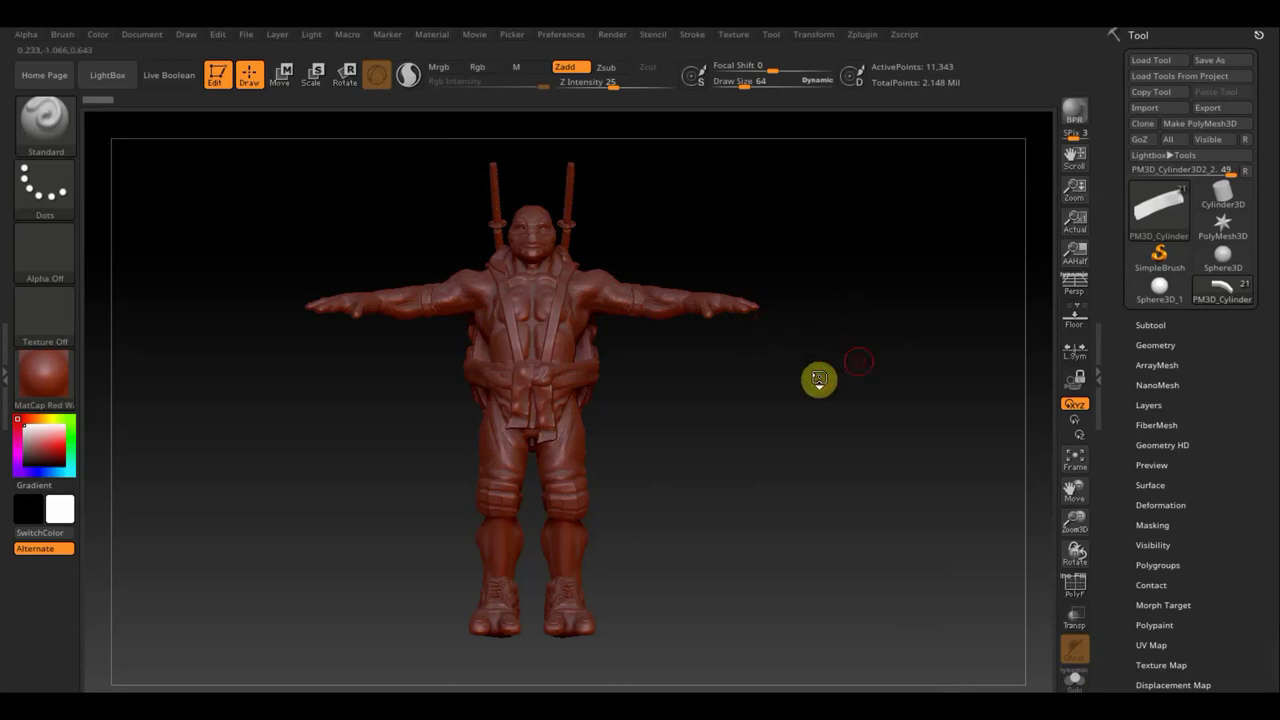
- Orbit the turtle to show its back, adjust the zoom, and expand the Subtool palette
mouse_move(820, 377)
mouse_down()
mouse_move(758, 382)
mouse_move(720, 423)
mouse_move(793, 448)
mouse_up()
scroll(774, 440, up, 1)
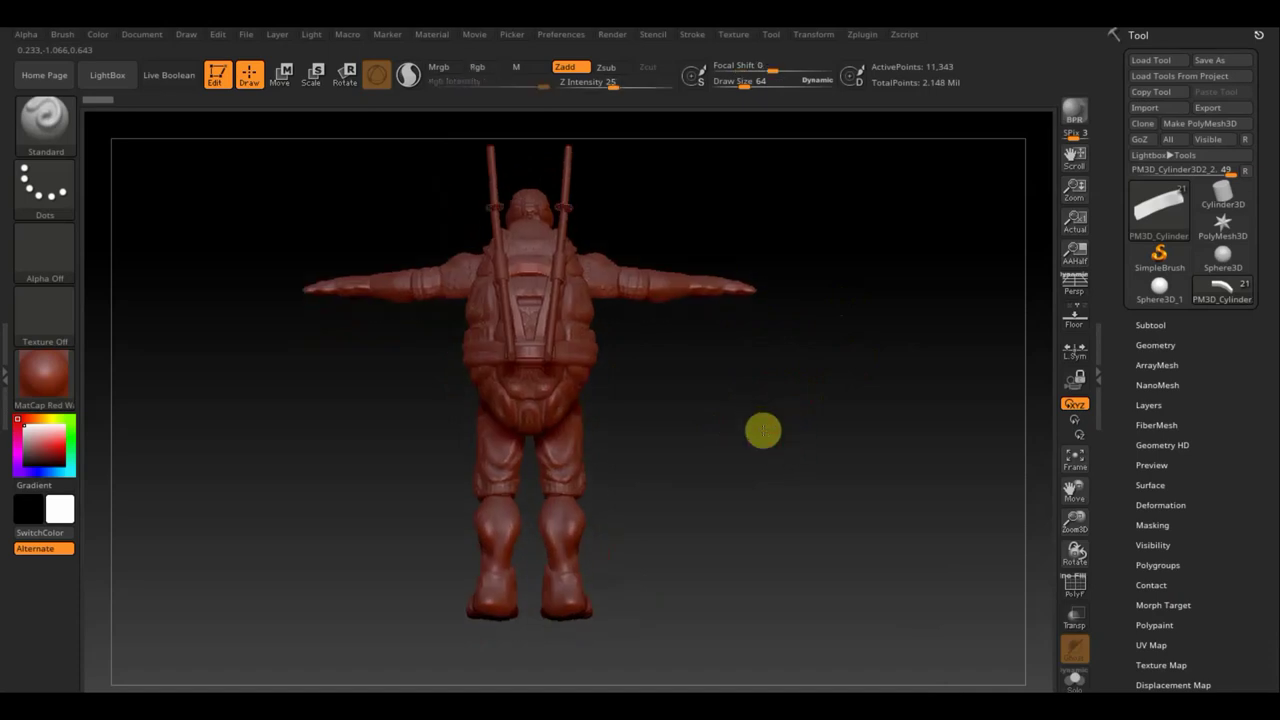
scroll(763, 429, up, 2)
scroll(766, 491, up, 2)
scroll(765, 450, down, 1)
scroll(757, 470, down, 1)
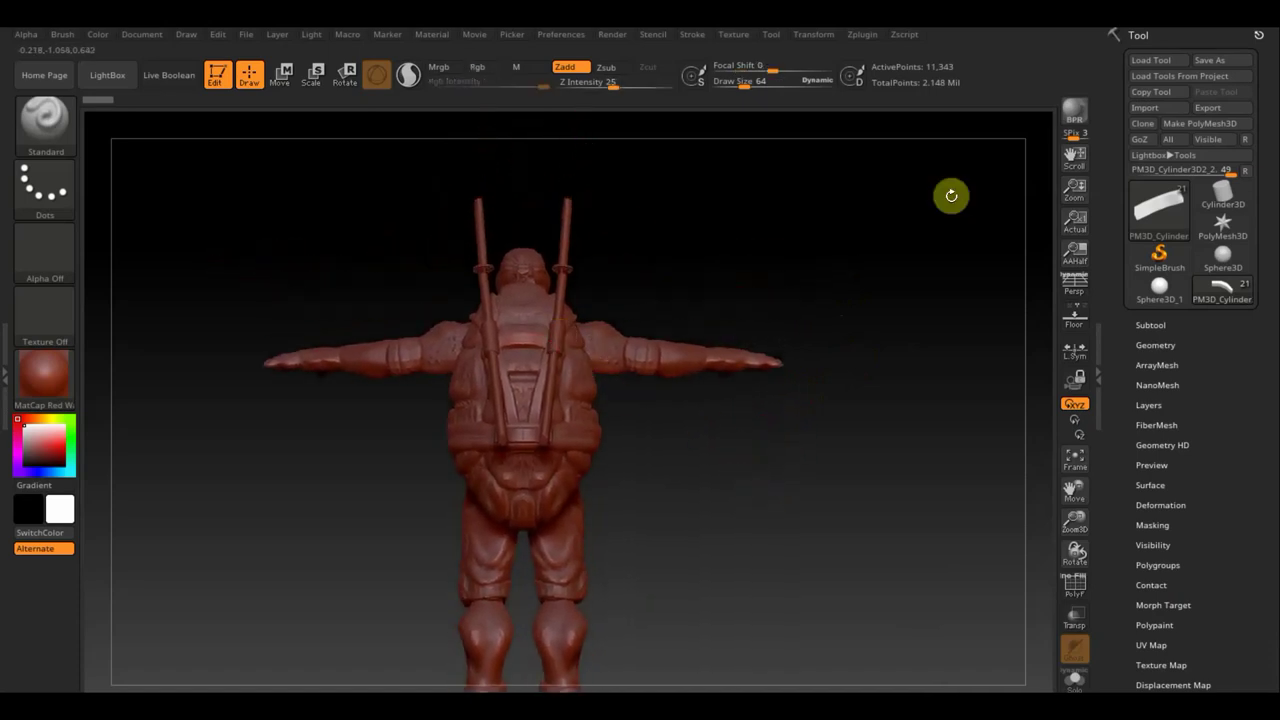
click(1151, 325)
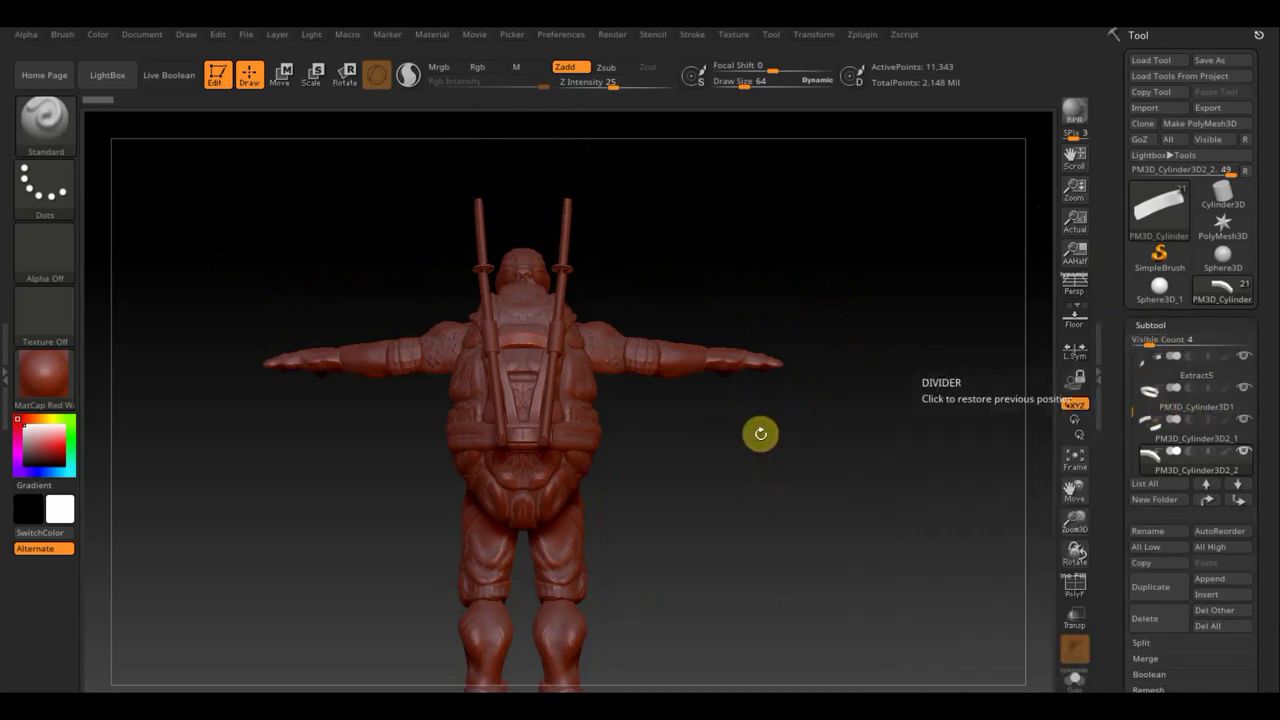
- Move PM3D_Cylinder3D1_1 below PM3D_Cylinder3D1_2 to the list's end, then select PM3D_Cylinder3D1_2
key(n)
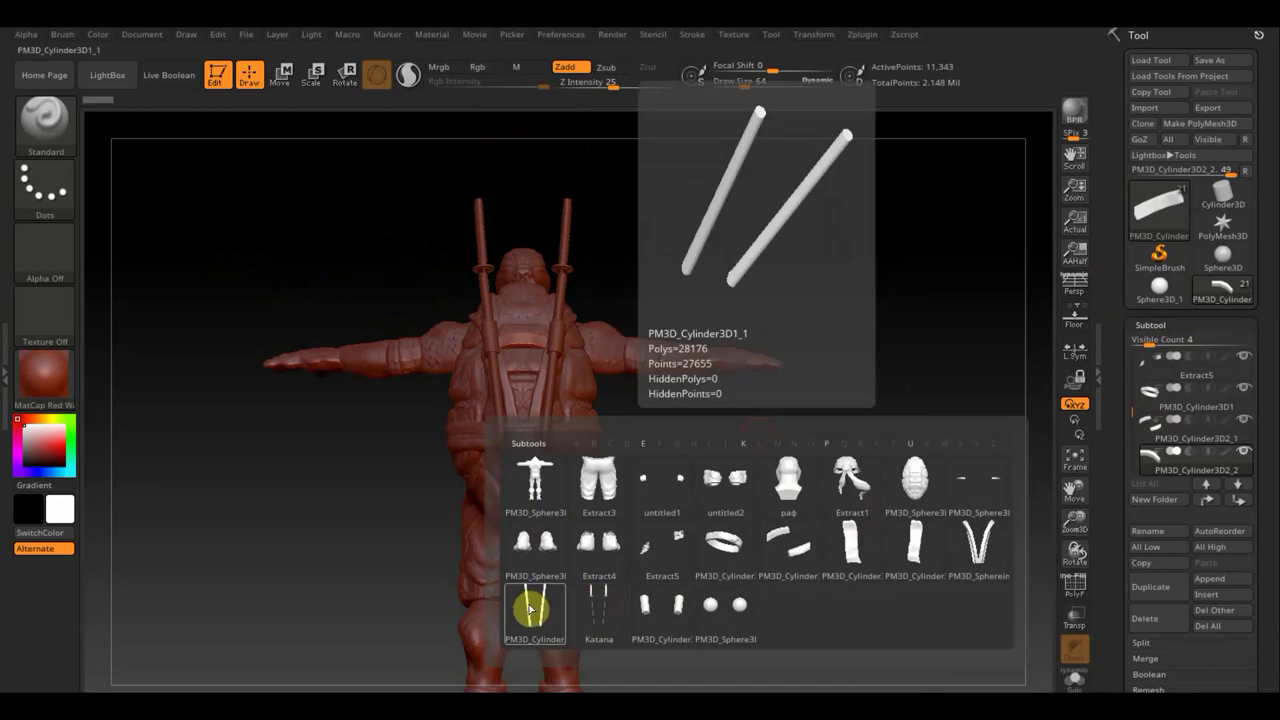
click(531, 608)
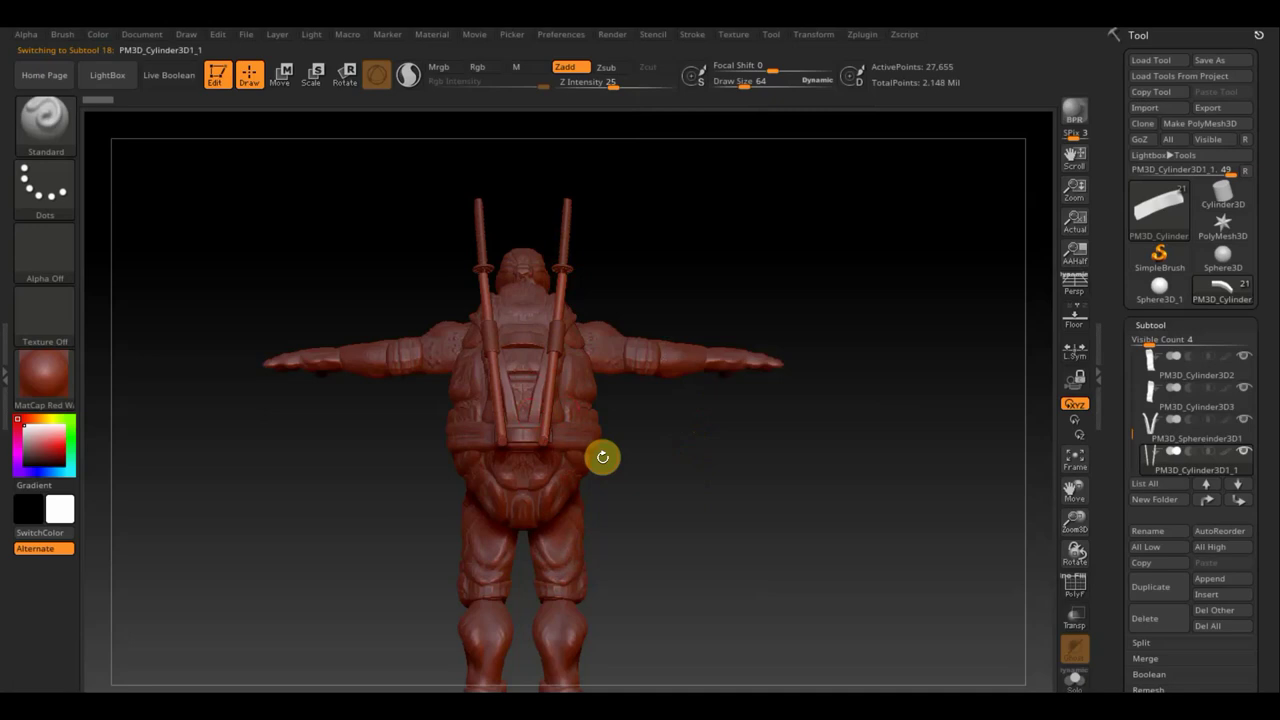
key(n)
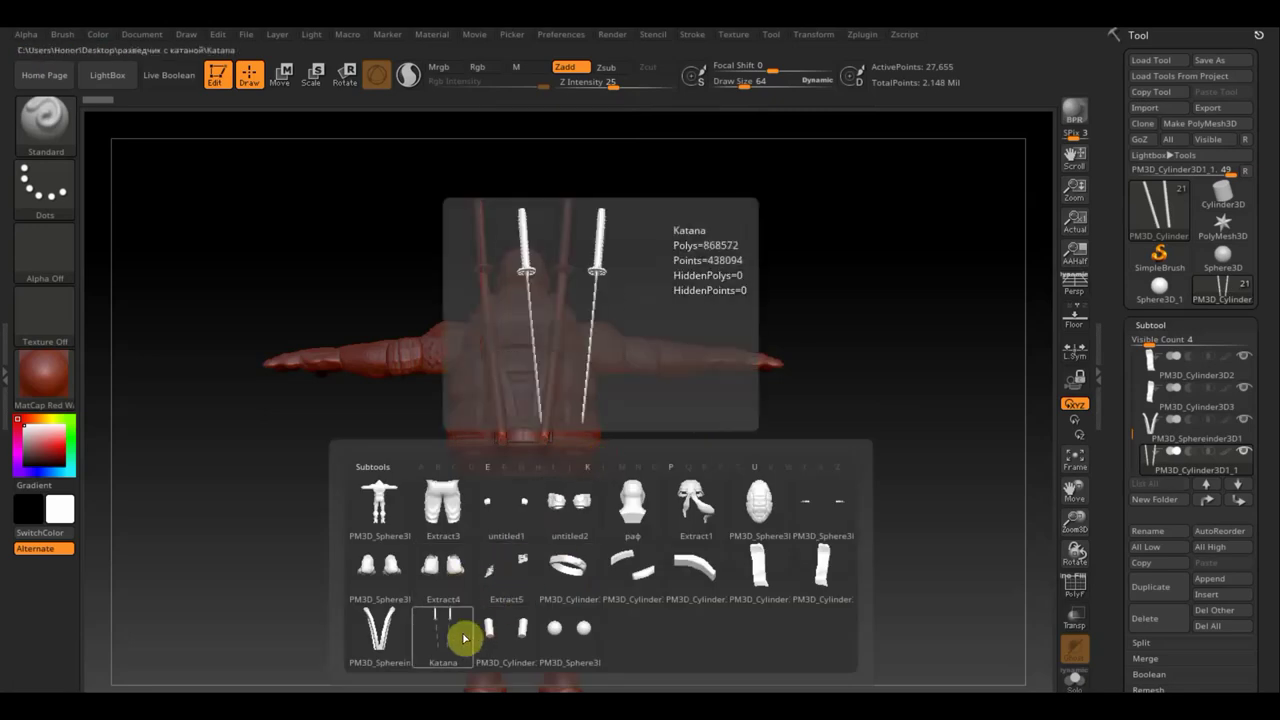
click(520, 638)
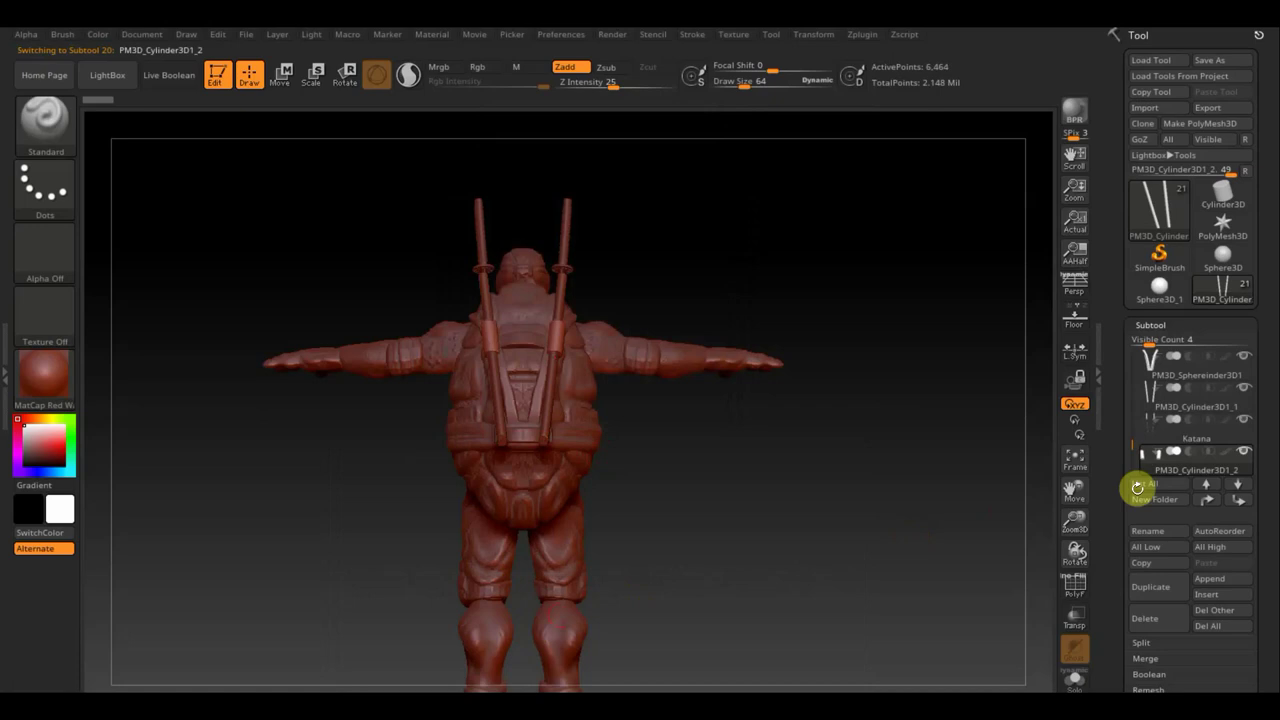
click(1241, 503)
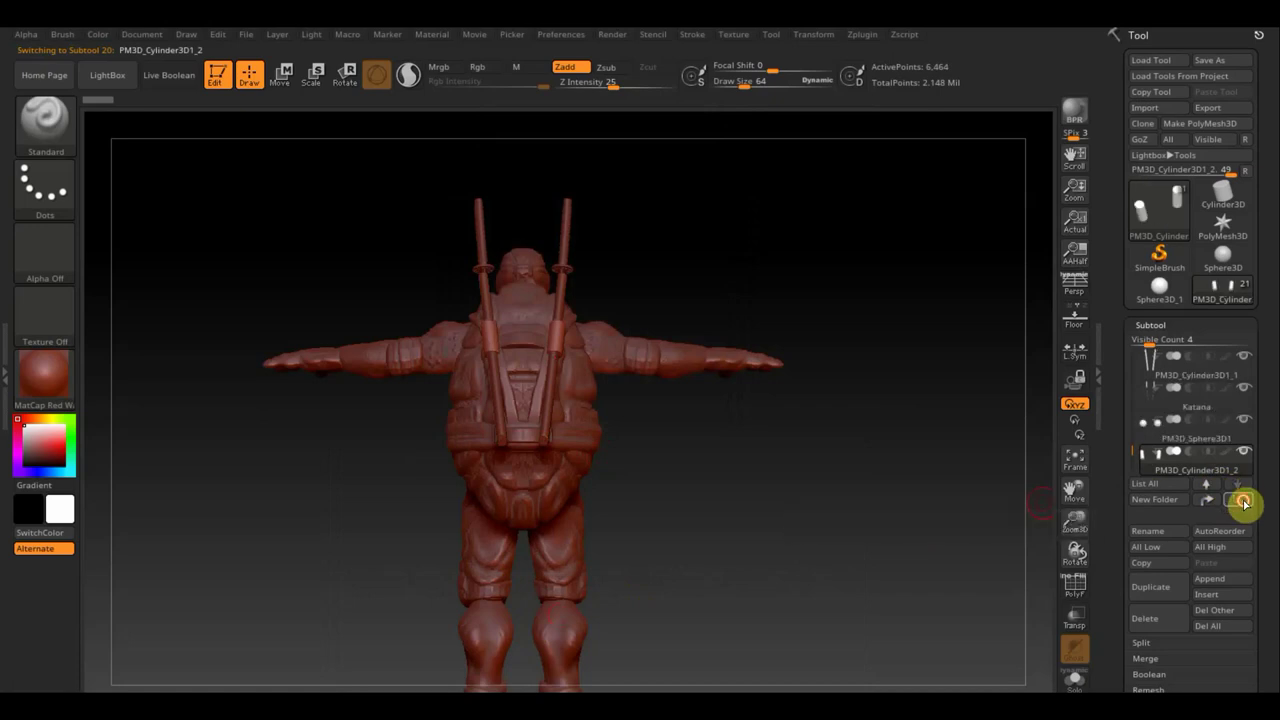
mouse_move(1190, 420)
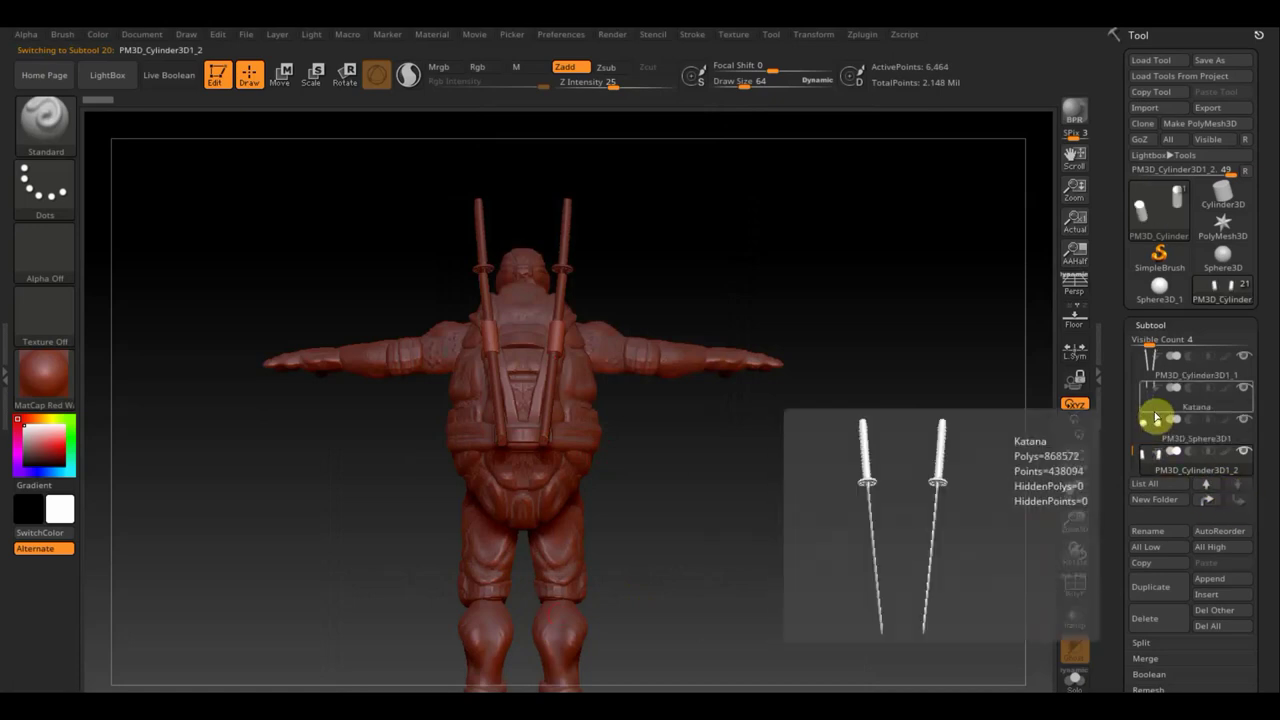
click(1146, 376)
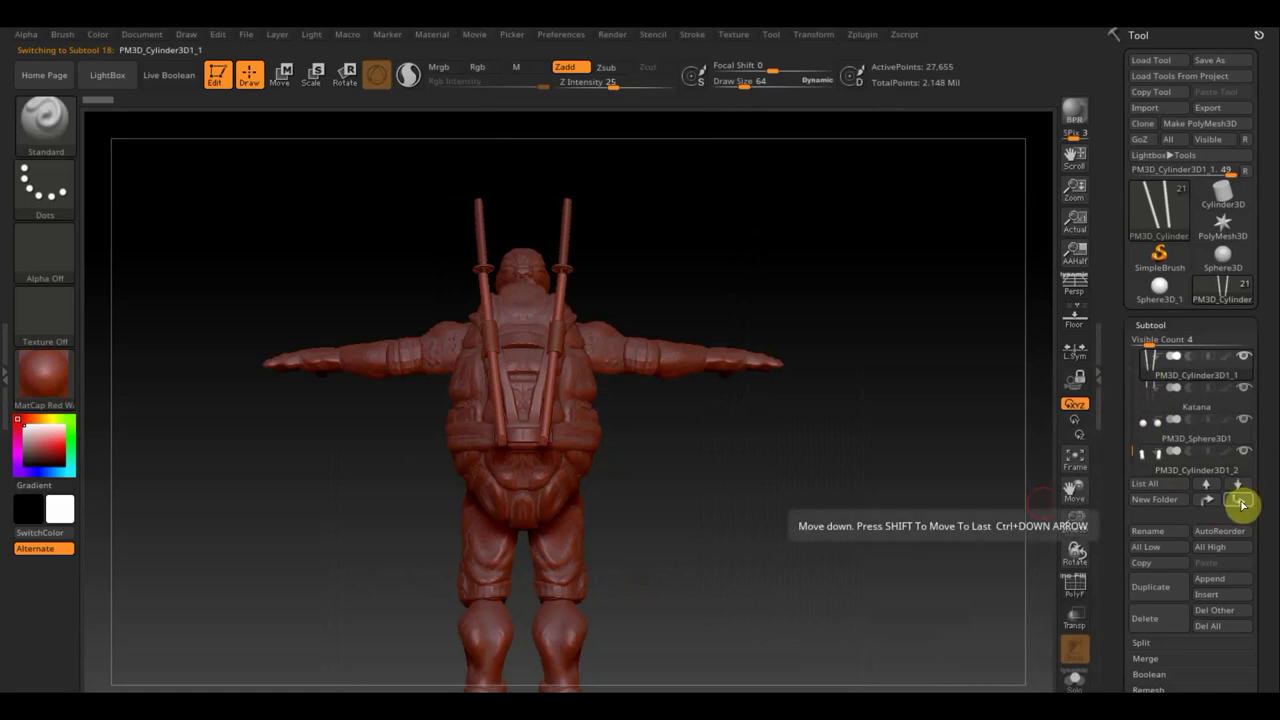
click(1241, 503)
click(1241, 503)
click(1241, 503)
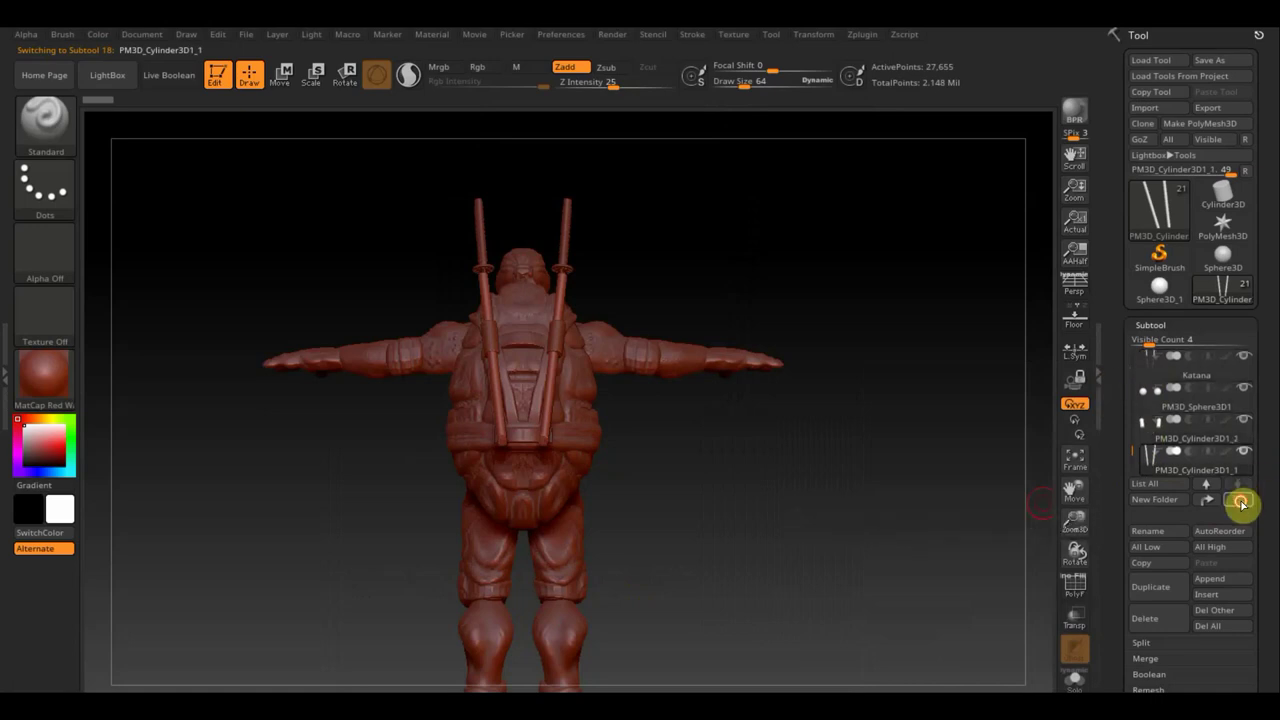
click(1151, 435)
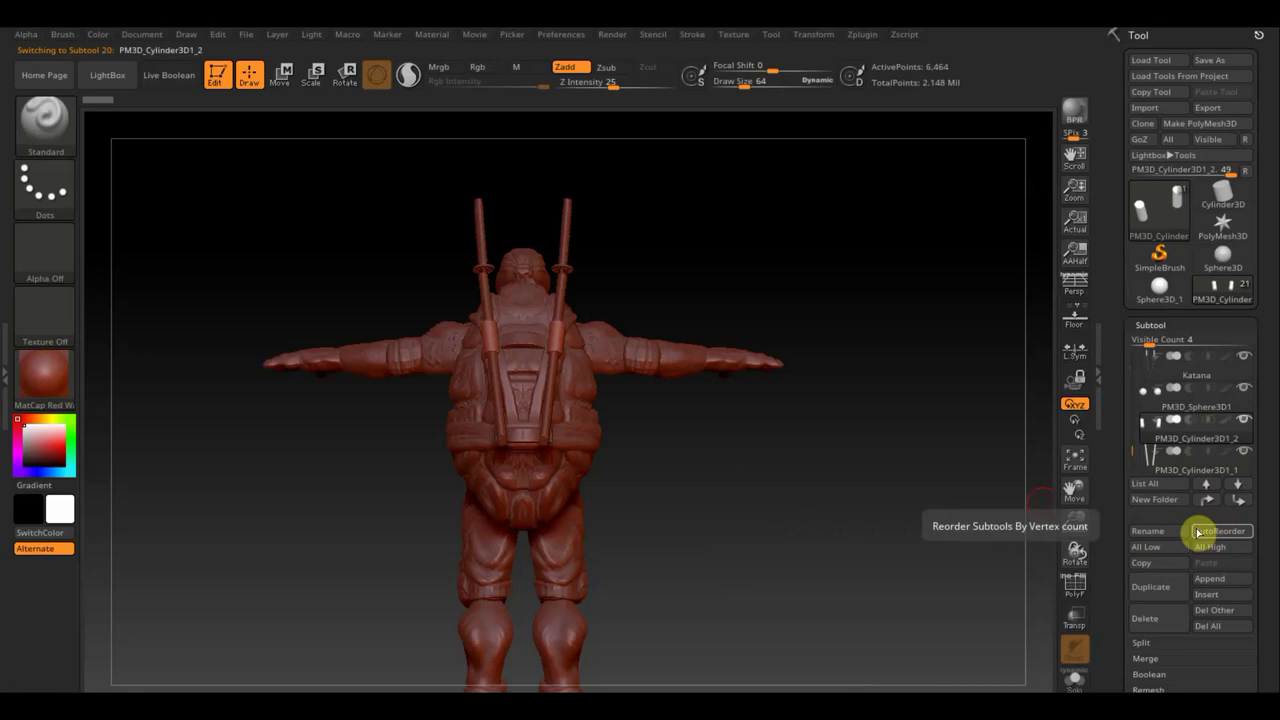
- MergeDown PM3D_Cylinder3D1_1 into PM3D_Cylinder3D1_2, confirm the warning, and hide the Katana subtool
click(1155, 662)
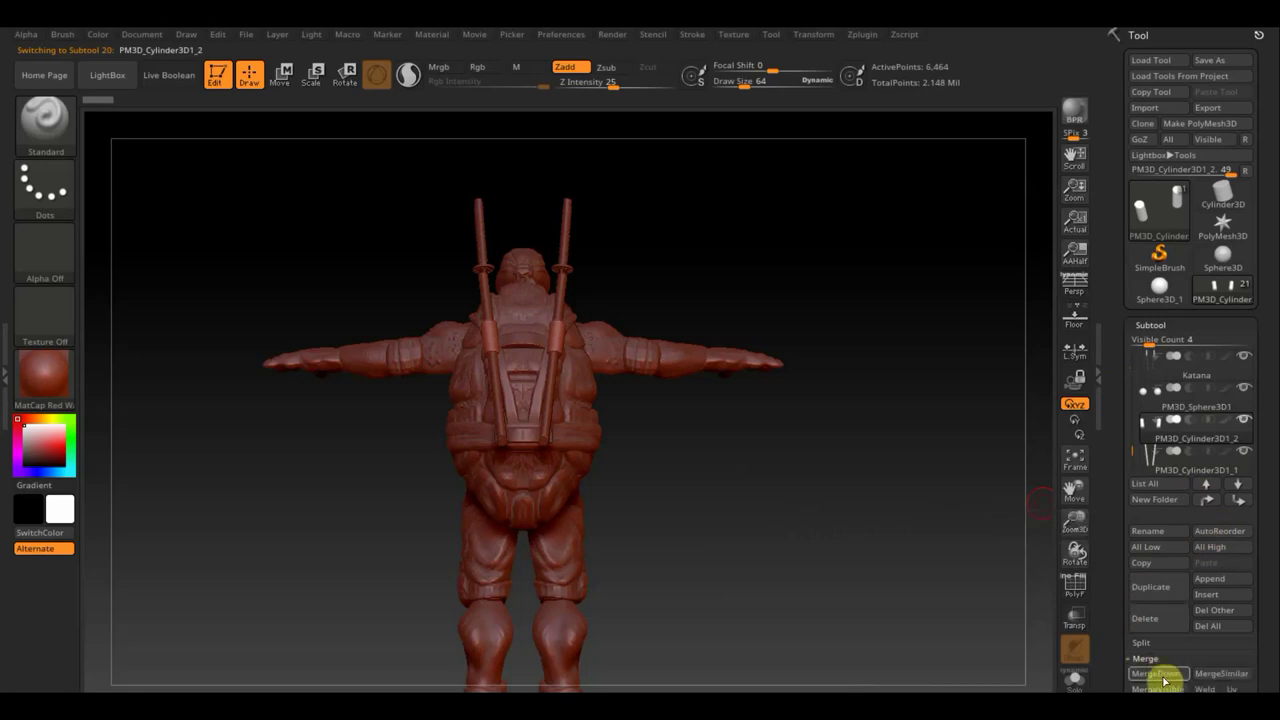
click(1163, 677)
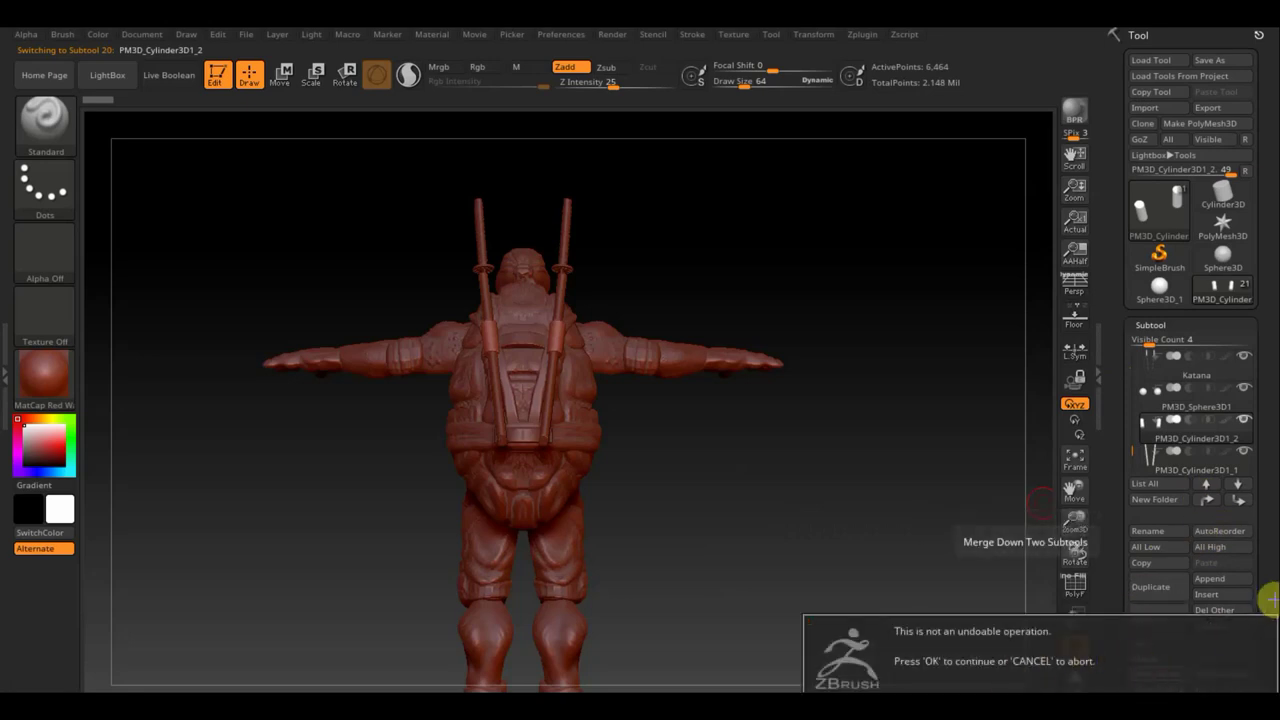
click(1003, 692)
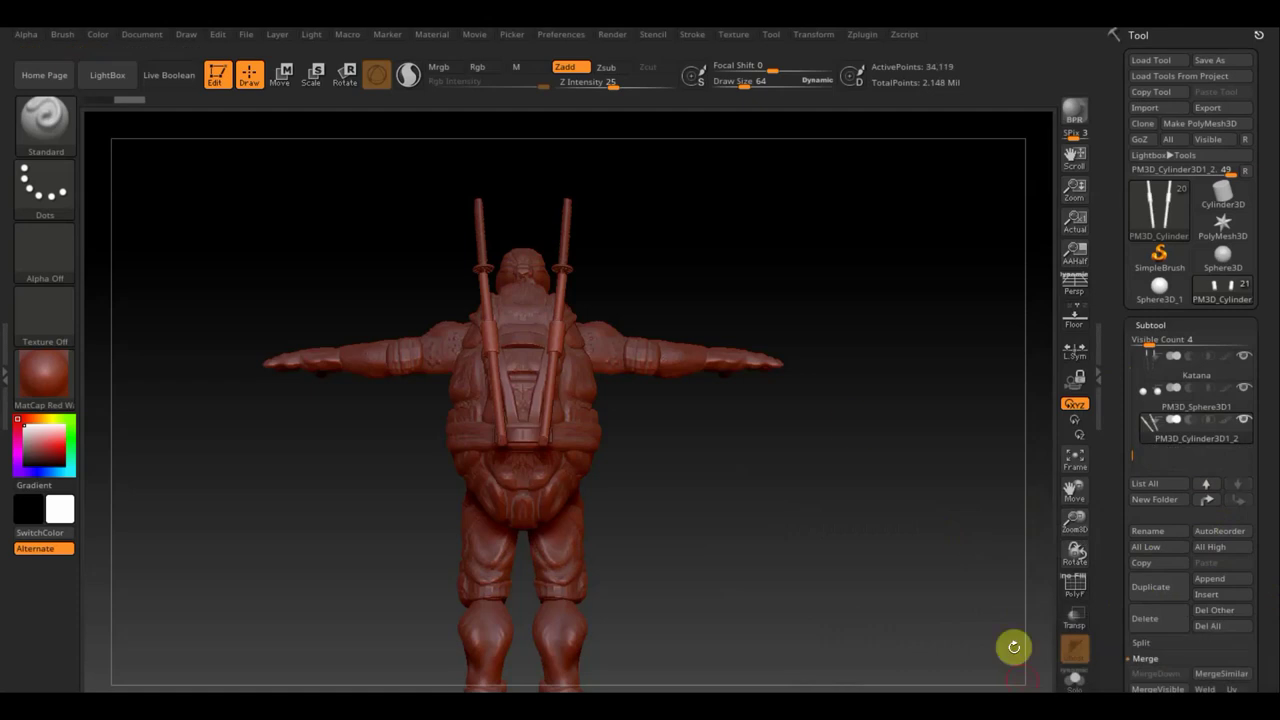
click(851, 423)
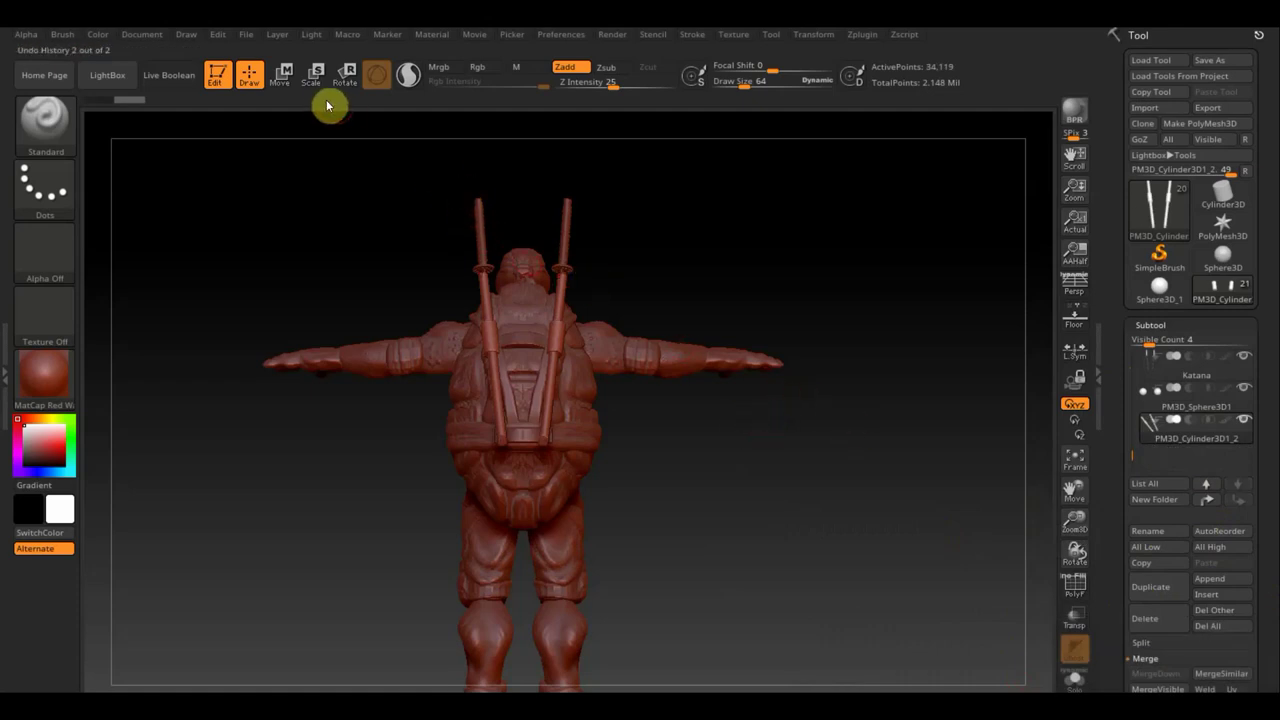
mouse_move(1196, 368)
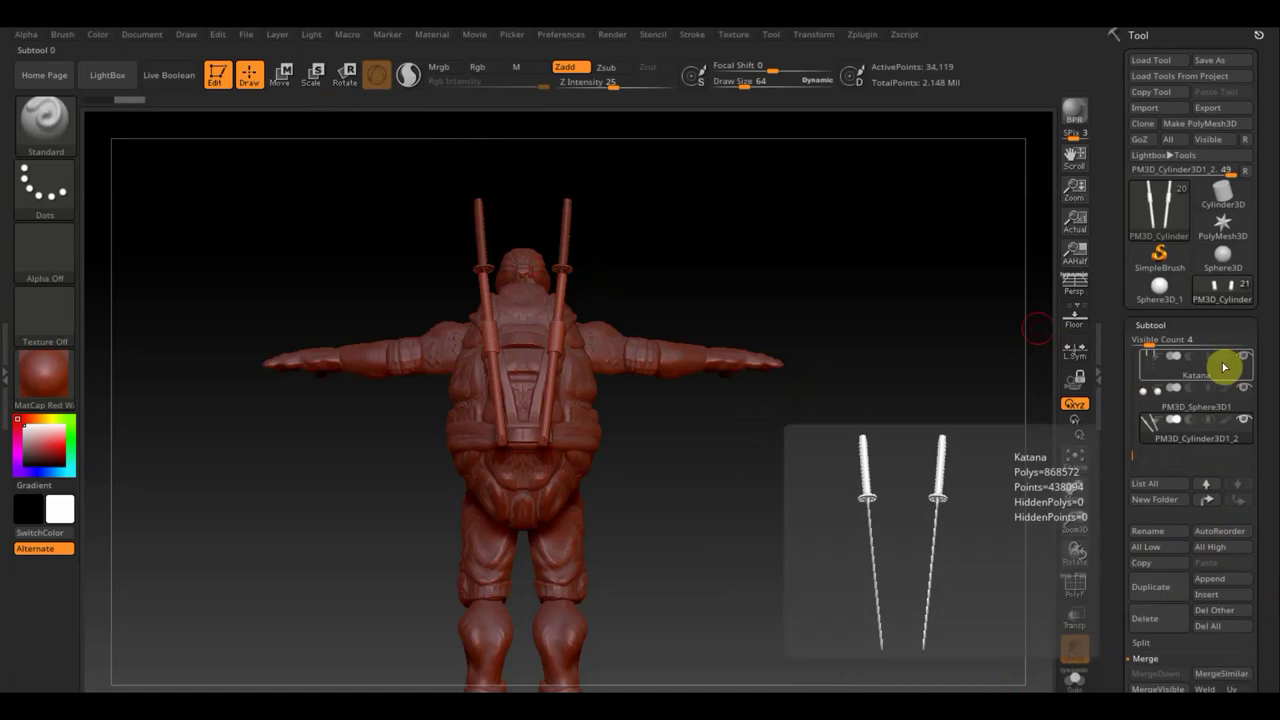
click(1248, 358)
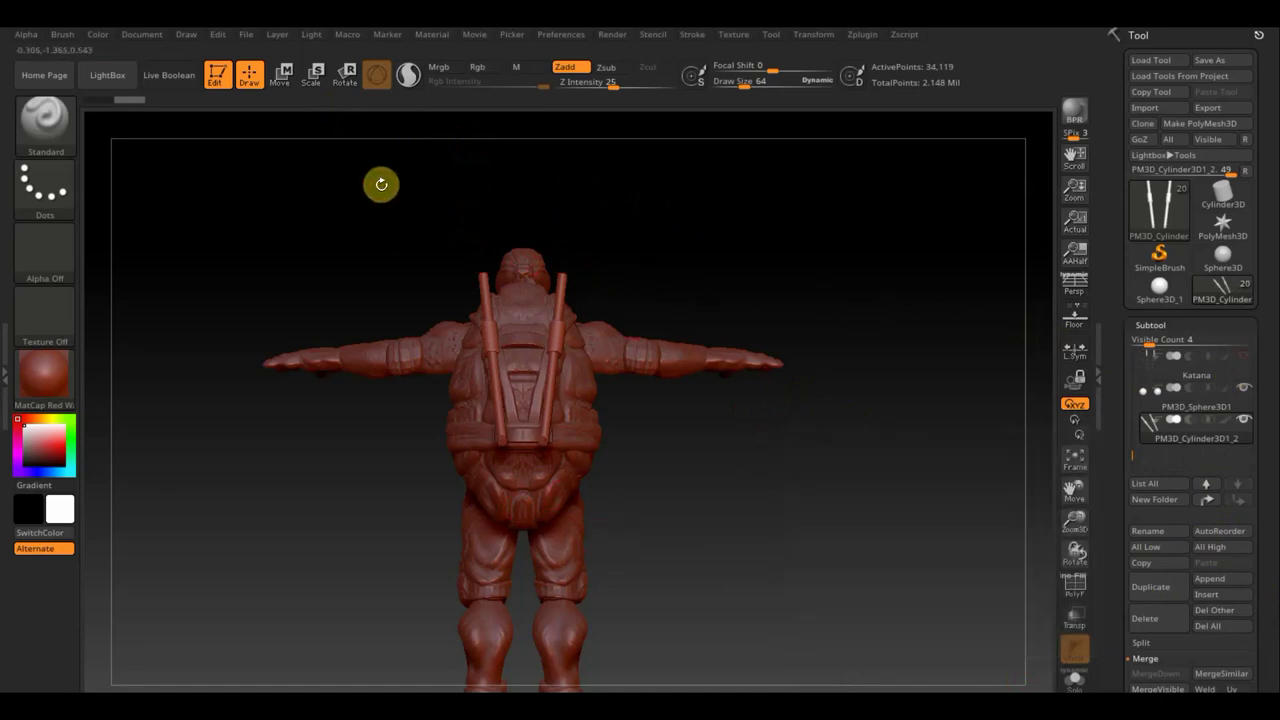
- In Move mode, rotate the merged sticks with the gizmo rings into a diagonal cross
ctrl+drag(380, 185, 512, 490)
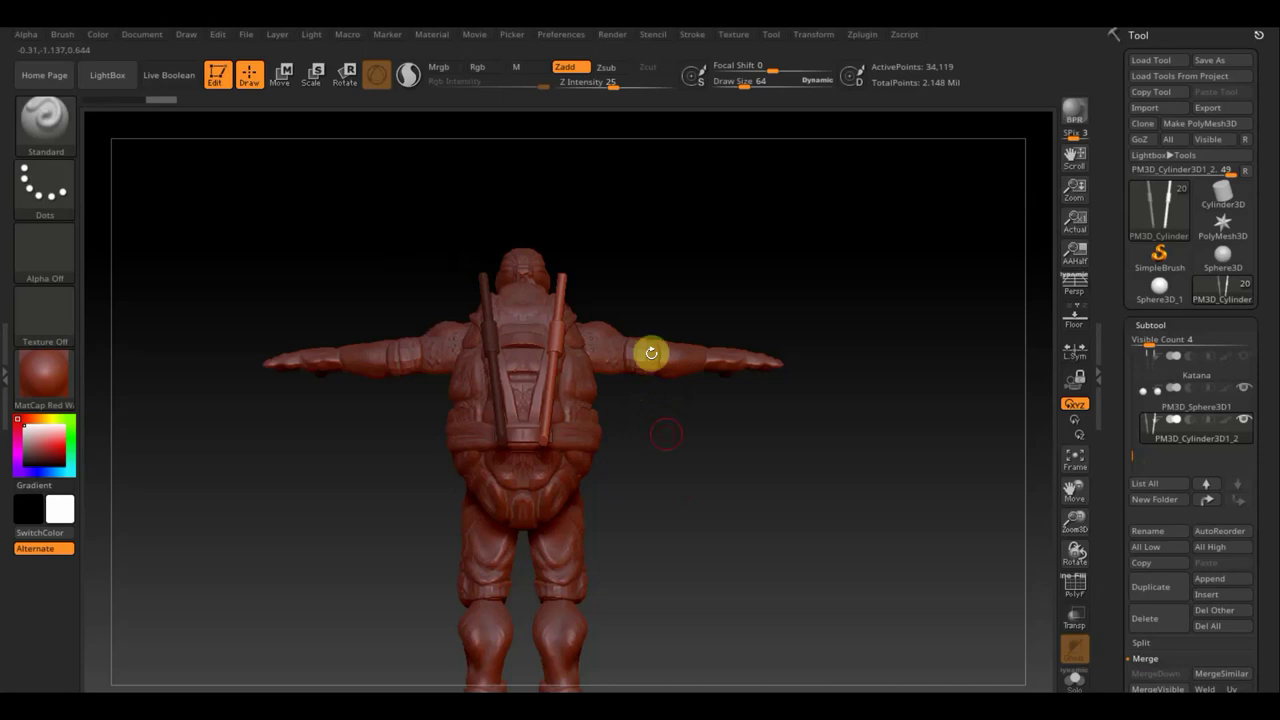
click(280, 74)
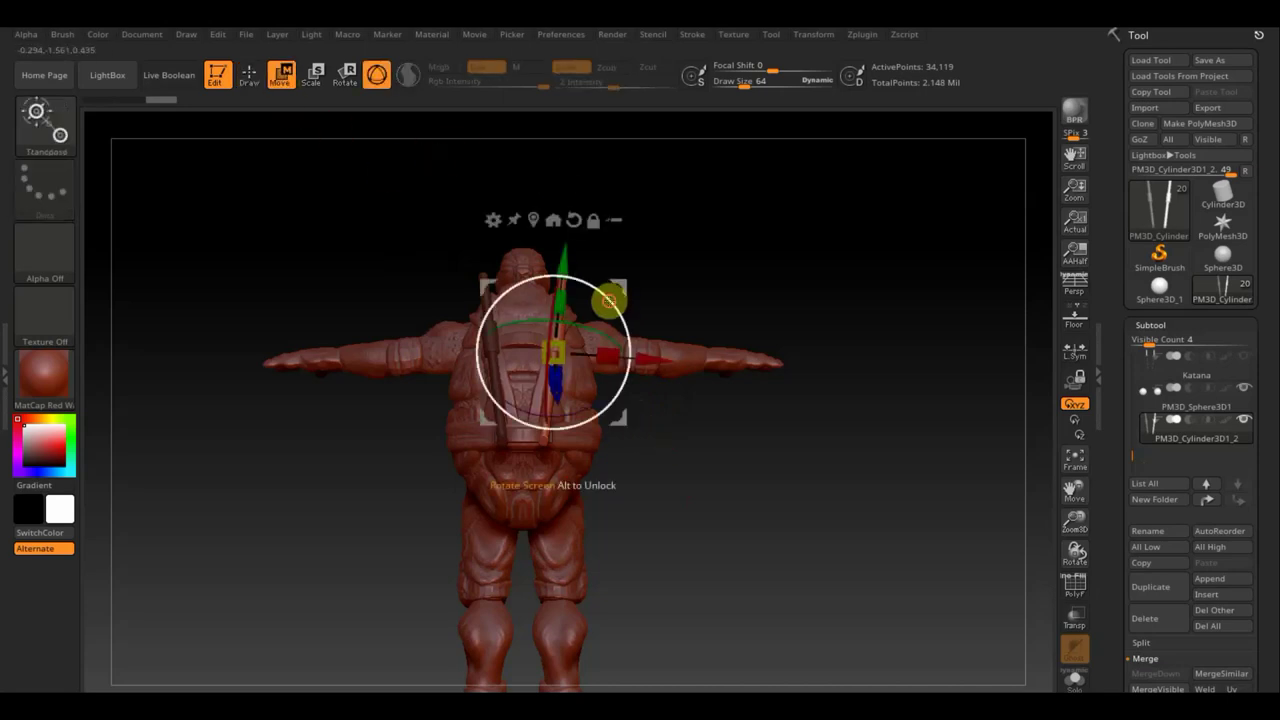
drag(608, 300, 598, 272)
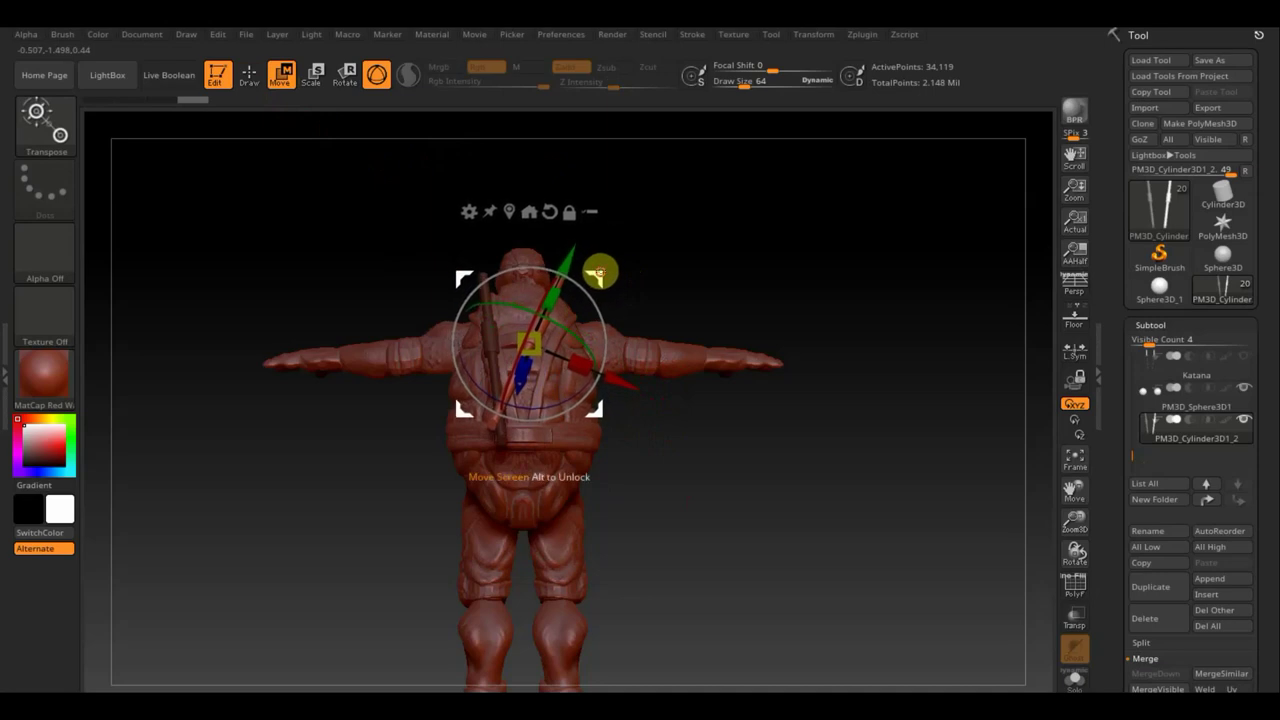
mouse_move(561, 325)
mouse_down()
mouse_move(662, 442)
mouse_move(651, 437)
mouse_up()
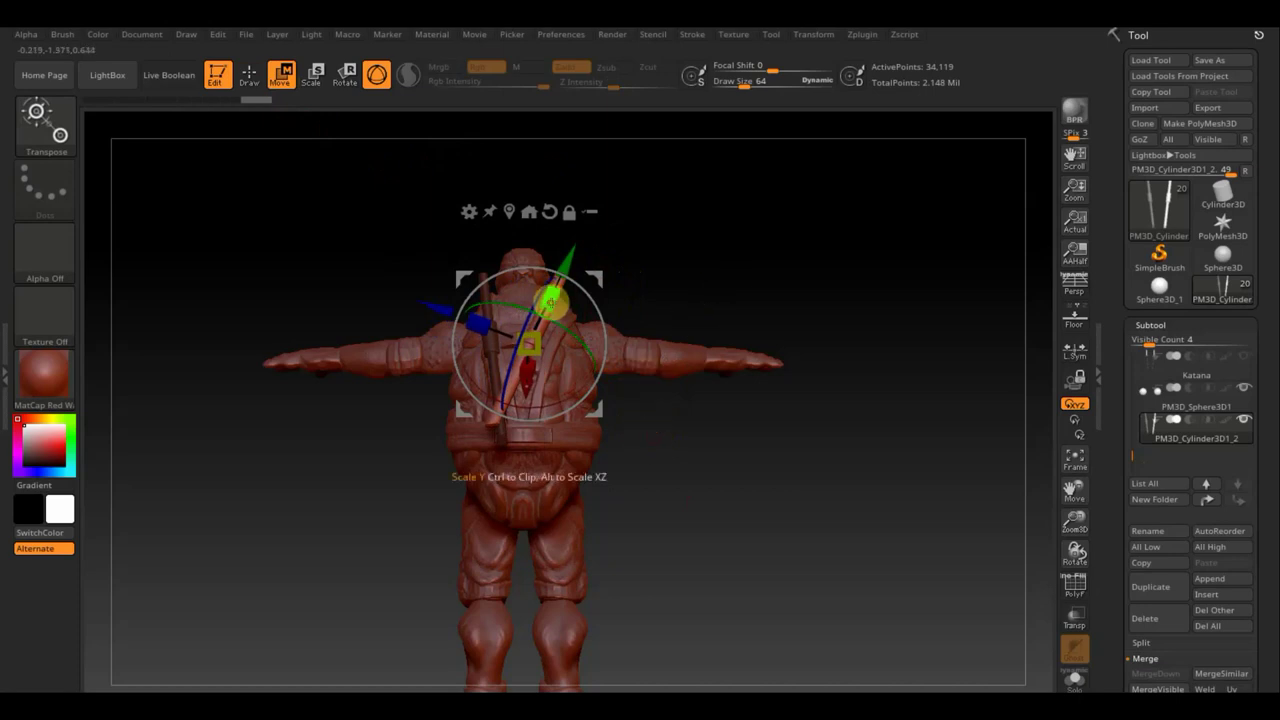
key(ctrl)
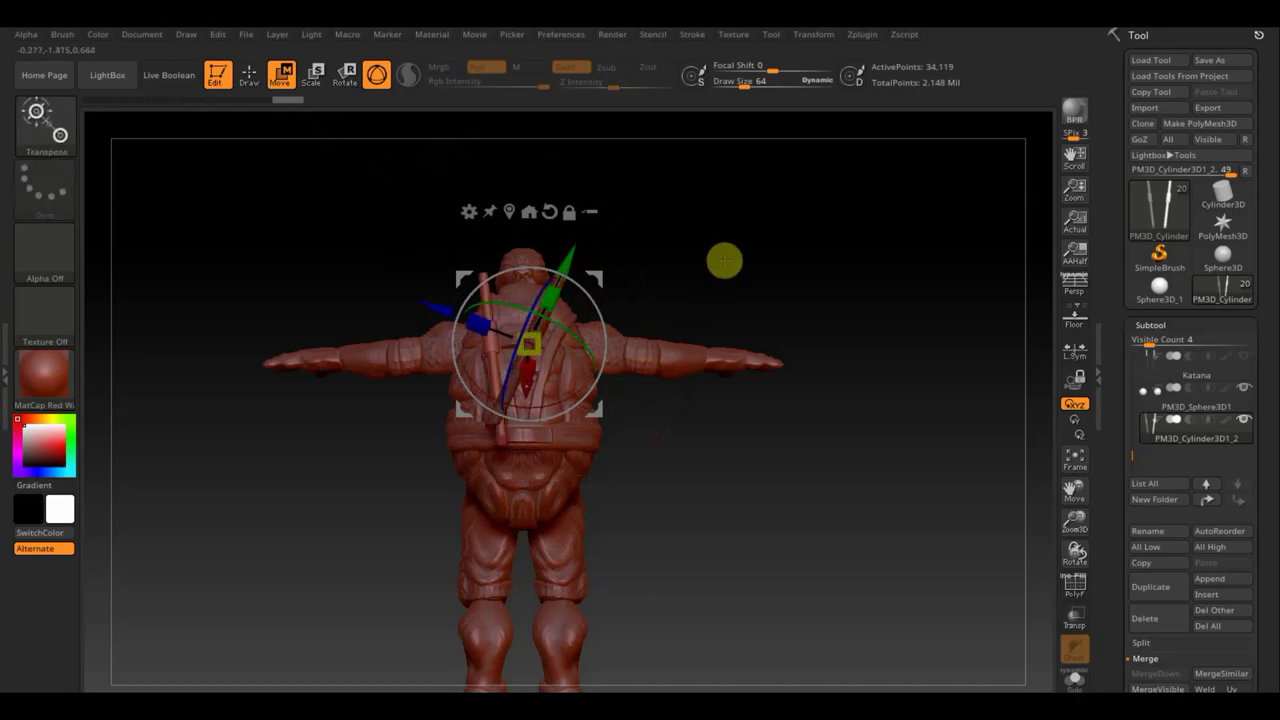
drag(596, 310, 578, 286)
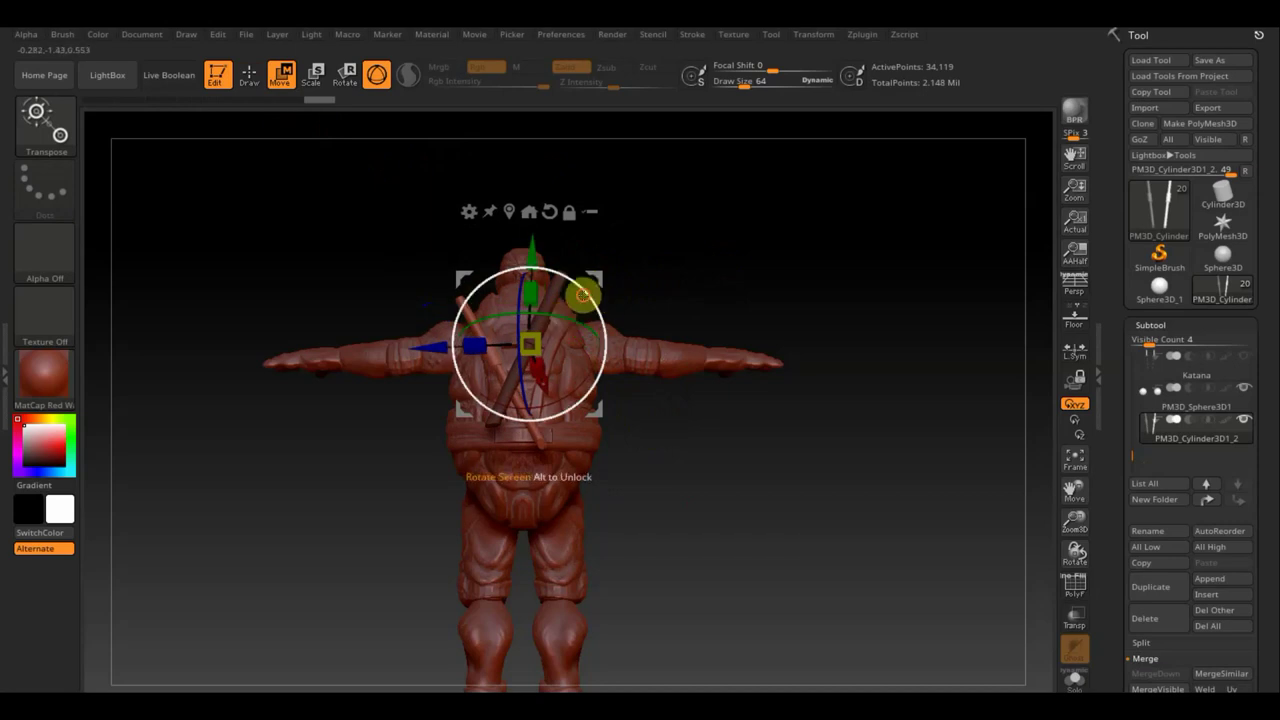
drag(600, 286, 630, 257)
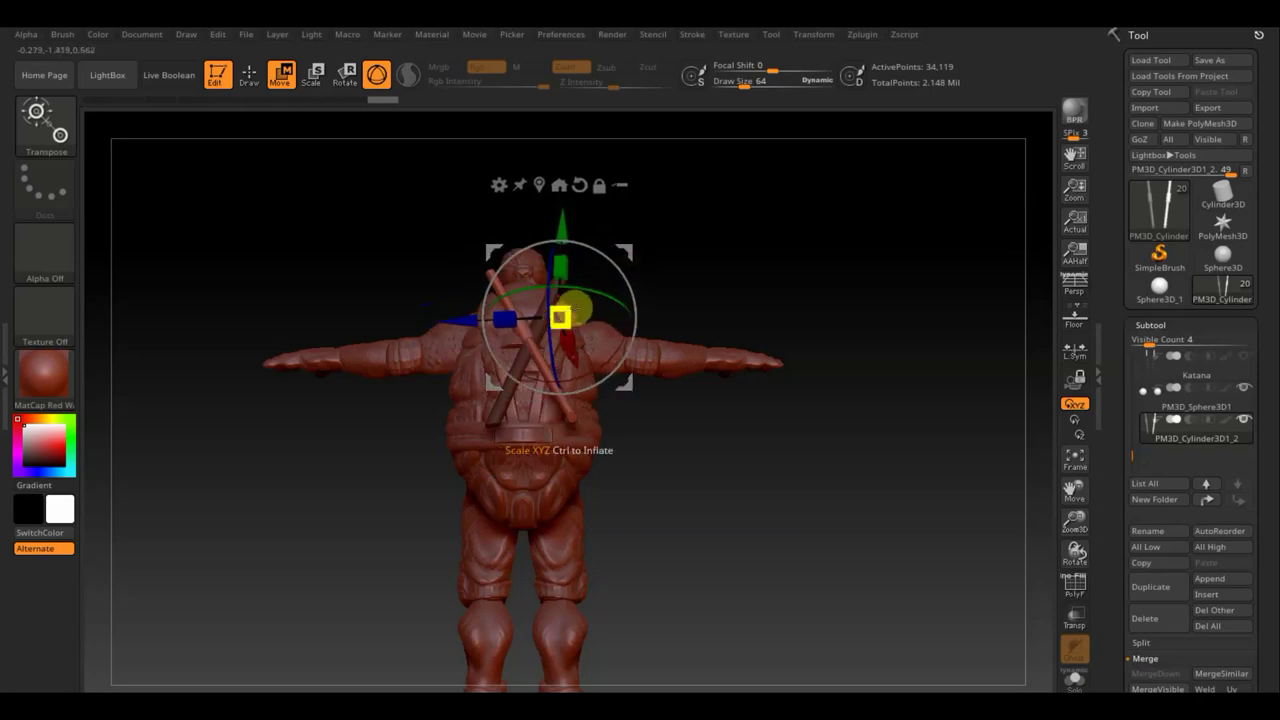
mouse_move(578, 308)
mouse_down()
mouse_move(685, 302)
mouse_move(732, 324)
mouse_move(614, 271)
mouse_move(594, 223)
mouse_move(580, 223)
mouse_move(620, 231)
mouse_move(600, 271)
mouse_up()
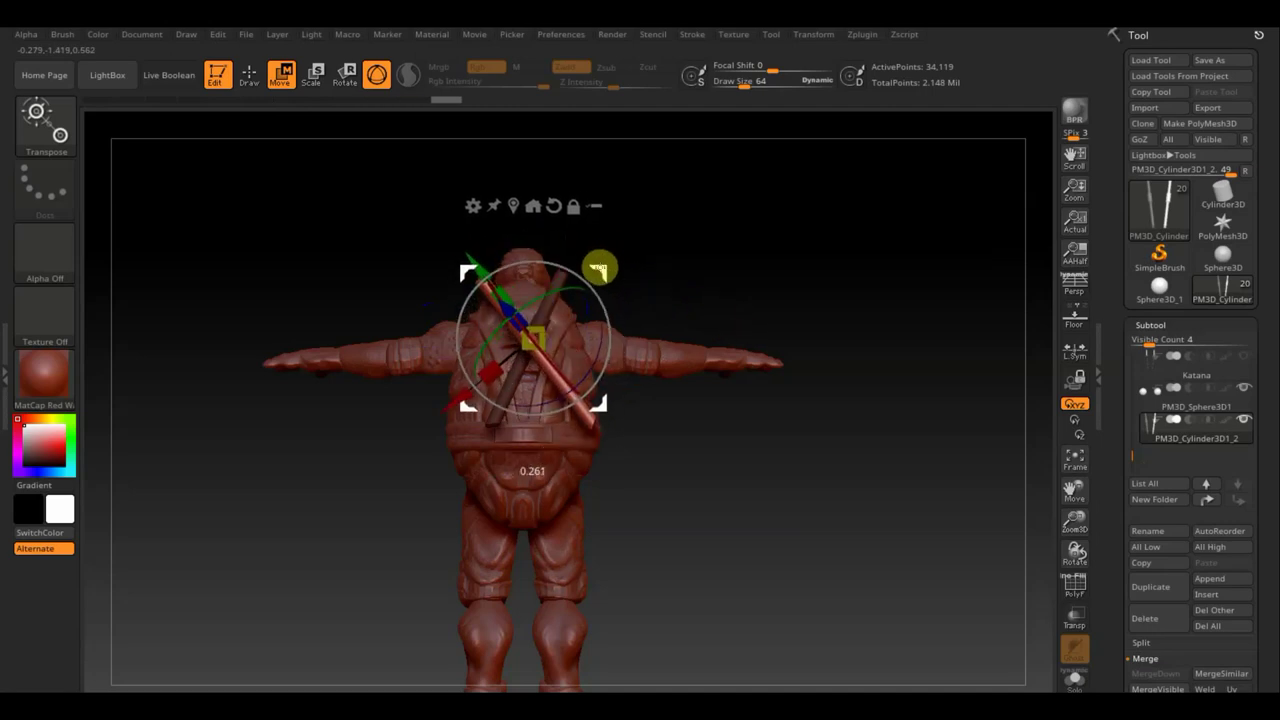
- Turn the sticks nearly upright and shift both swords into place on the back
alt+drag(690, 283, 749, 383)
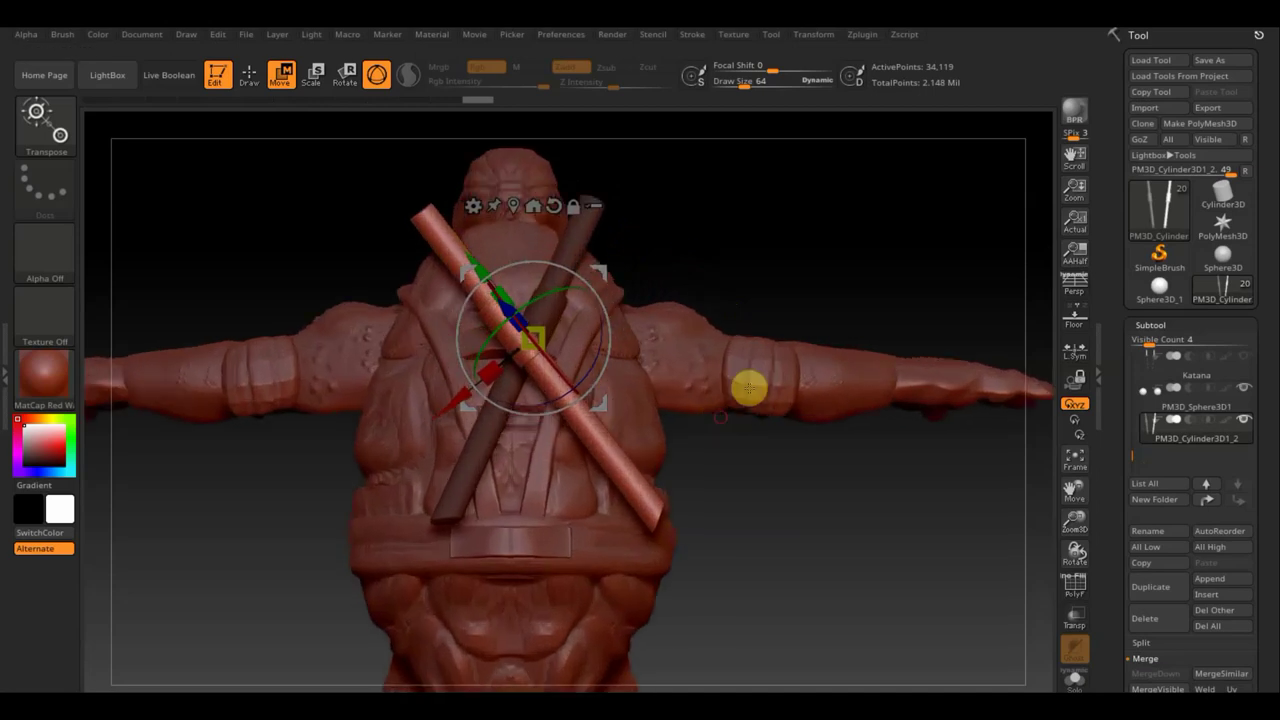
drag(777, 240, 731, 249)
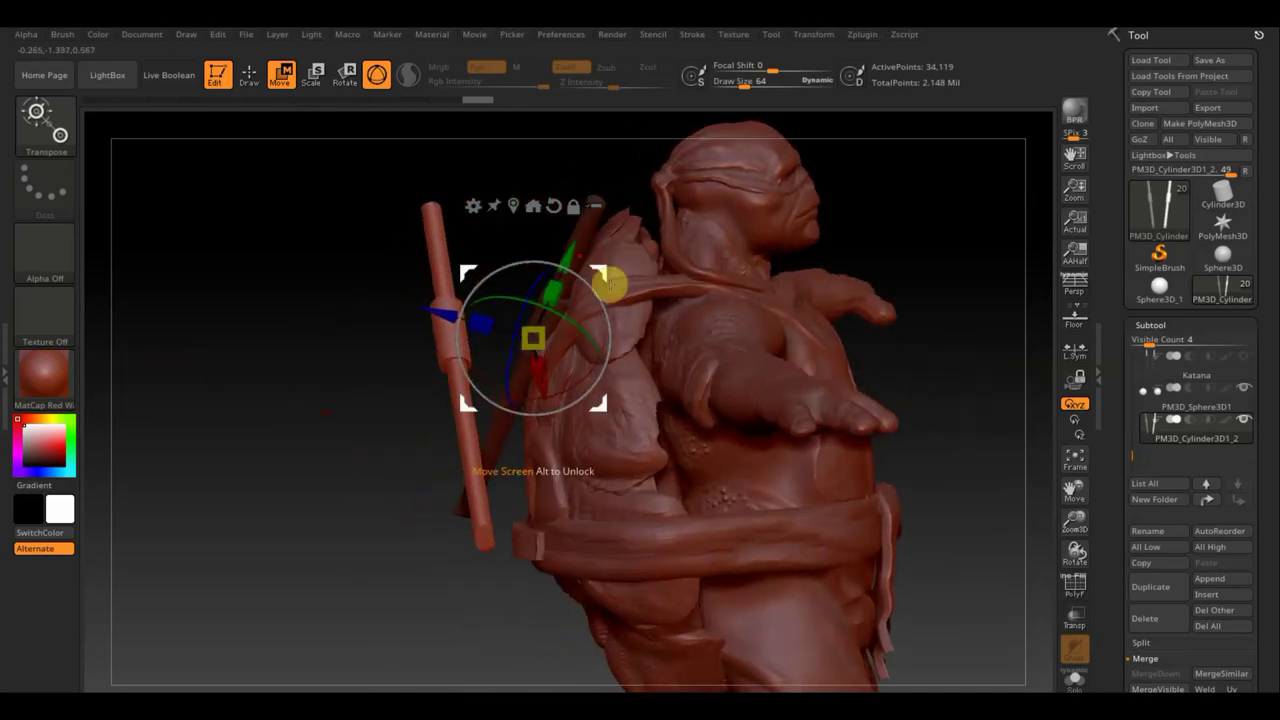
mouse_move(594, 296)
mouse_down()
mouse_move(627, 267)
mouse_move(684, 270)
mouse_up()
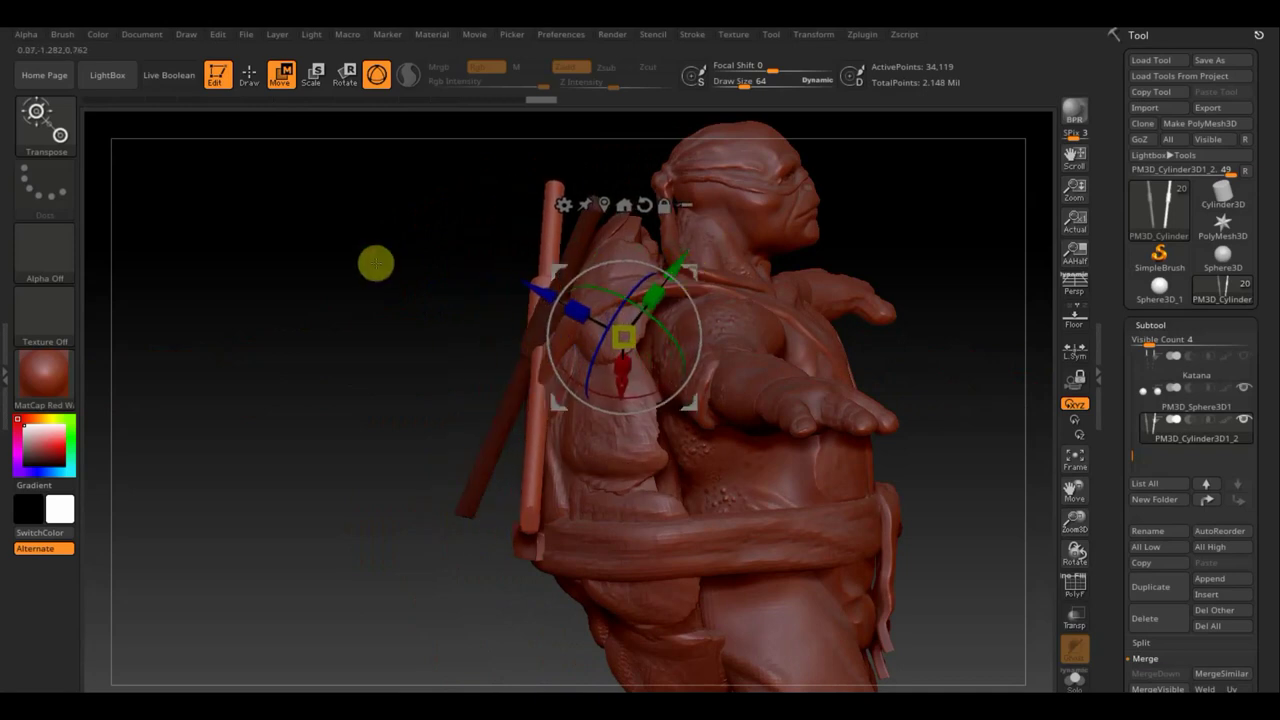
drag(374, 263, 864, 254)
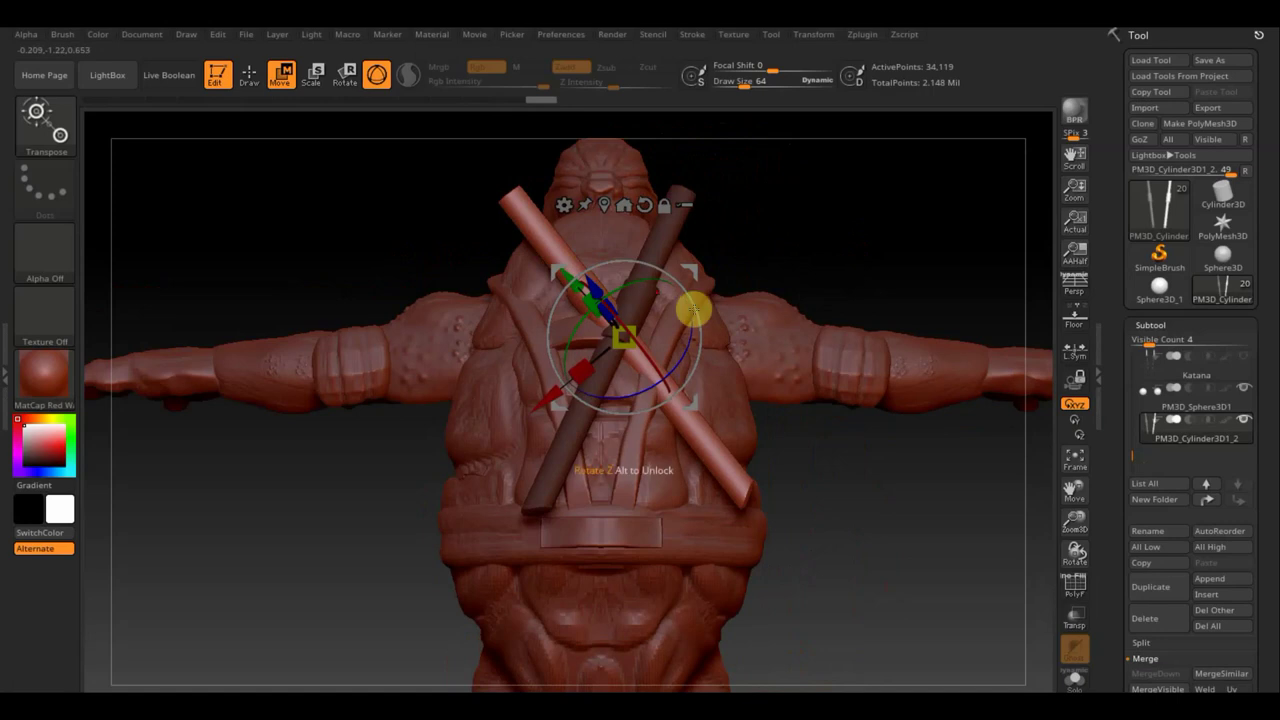
drag(700, 270, 677, 266)
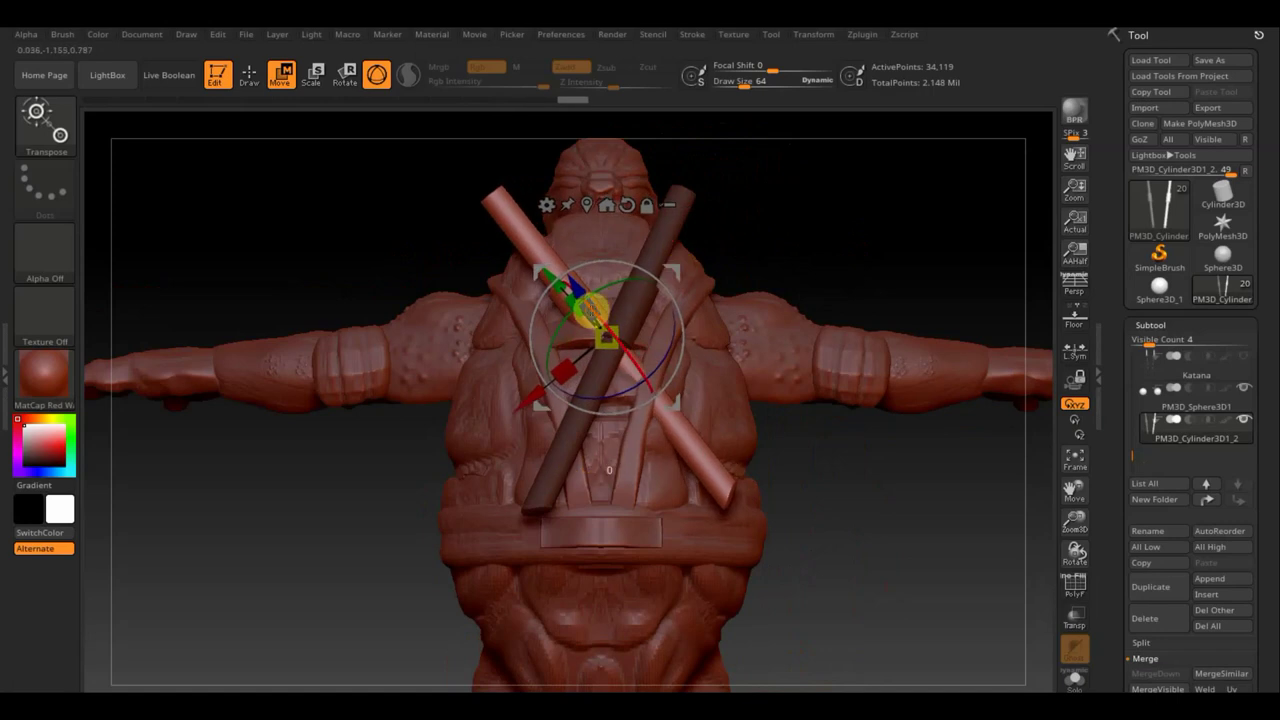
drag(591, 311, 584, 300)
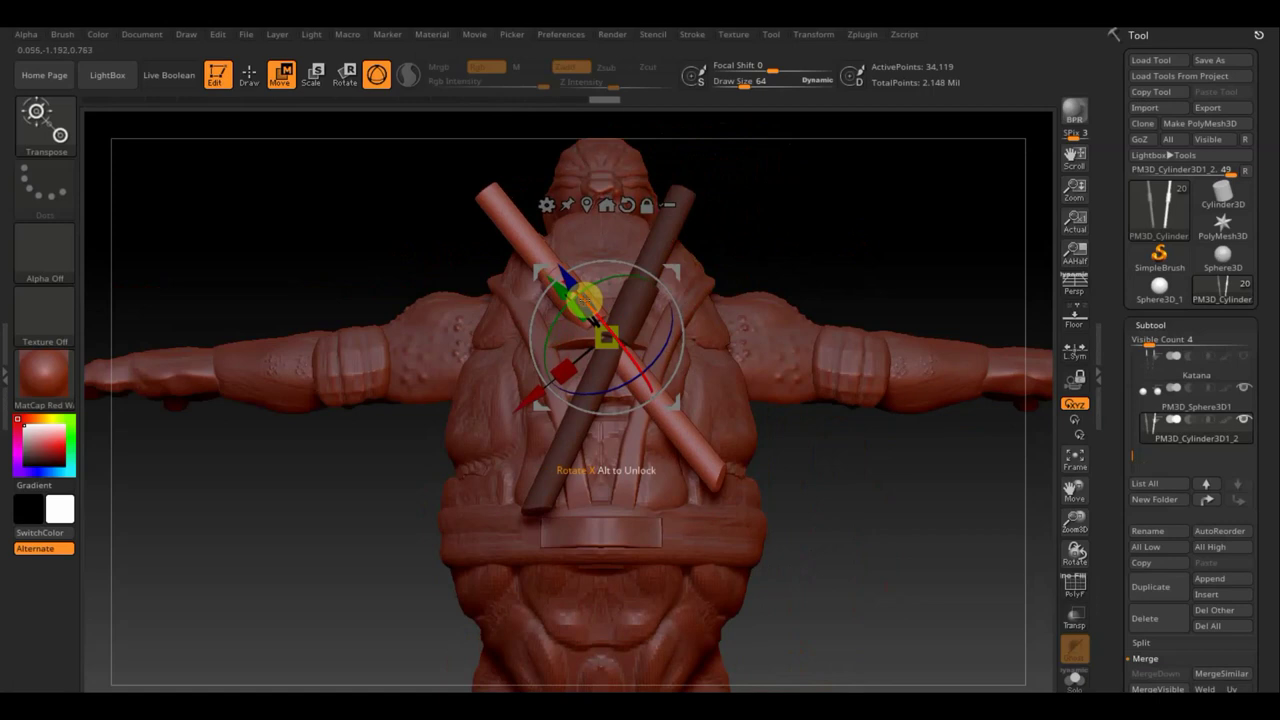
mouse_move(668, 400)
mouse_down()
mouse_move(691, 430)
mouse_move(679, 426)
mouse_up()
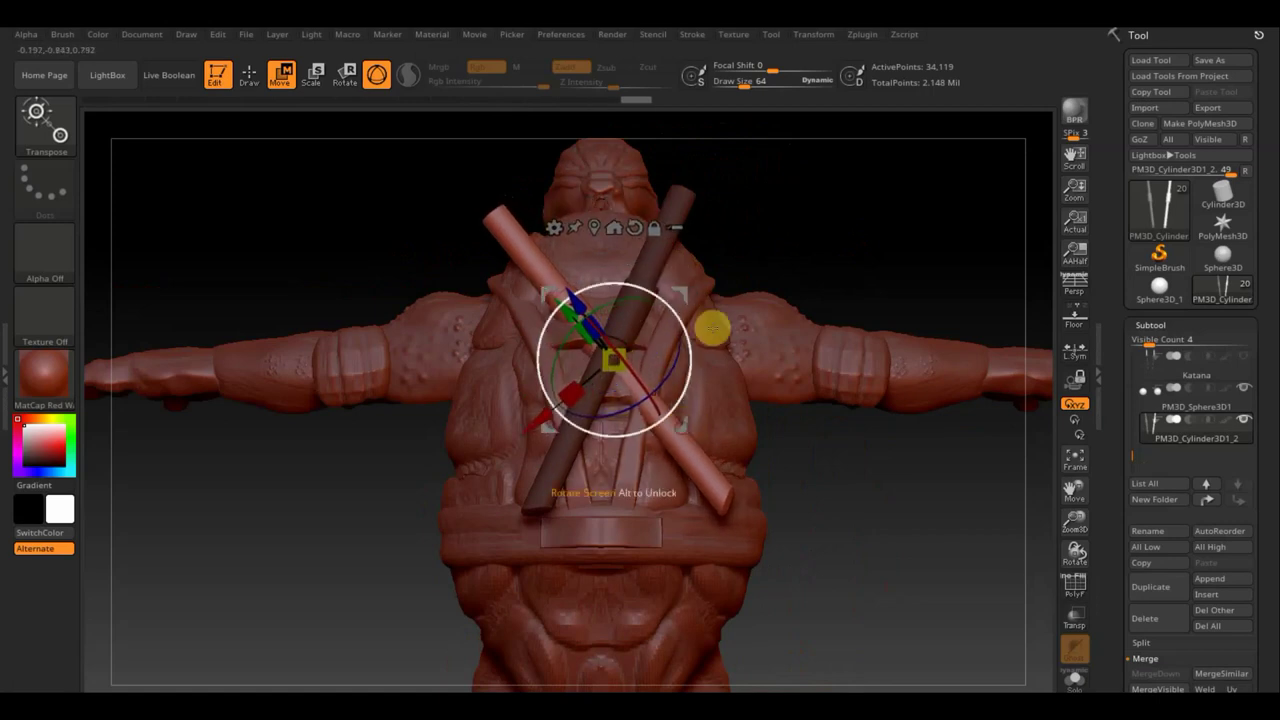
- Invert the mask and push the other sword in toward the shell, nudging it up
key(ctrl)
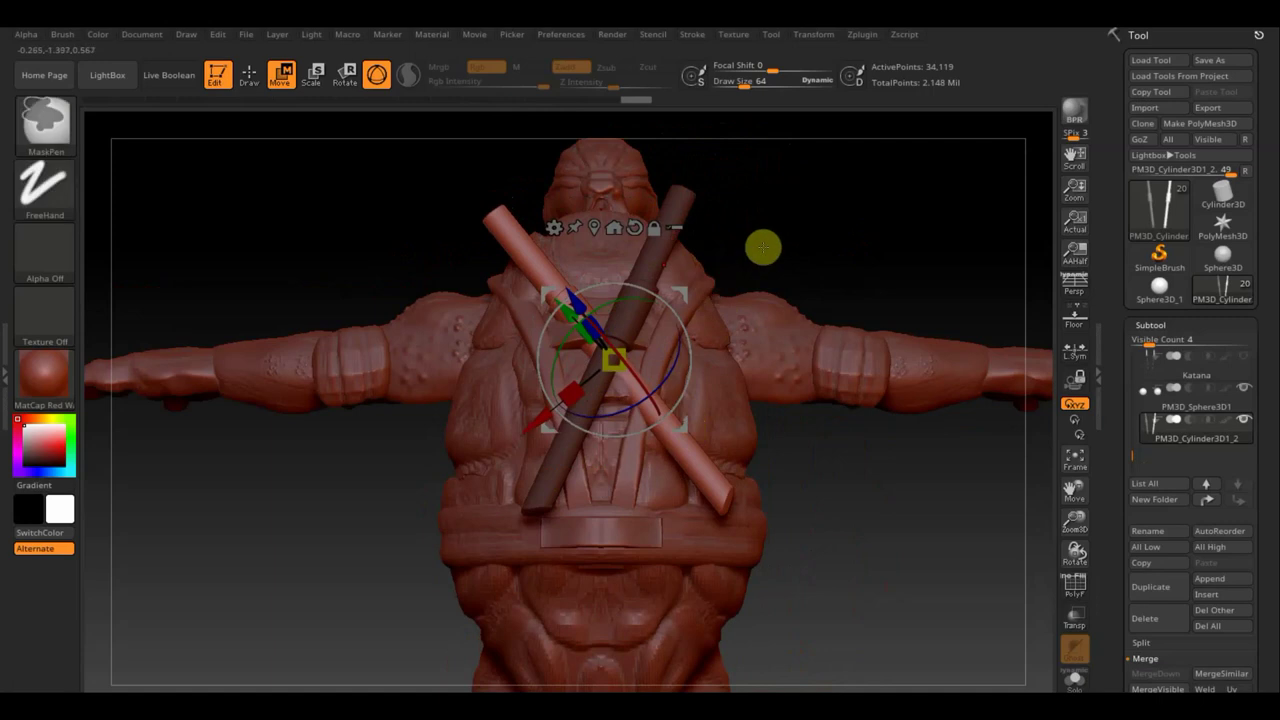
ctrl+click(763, 247)
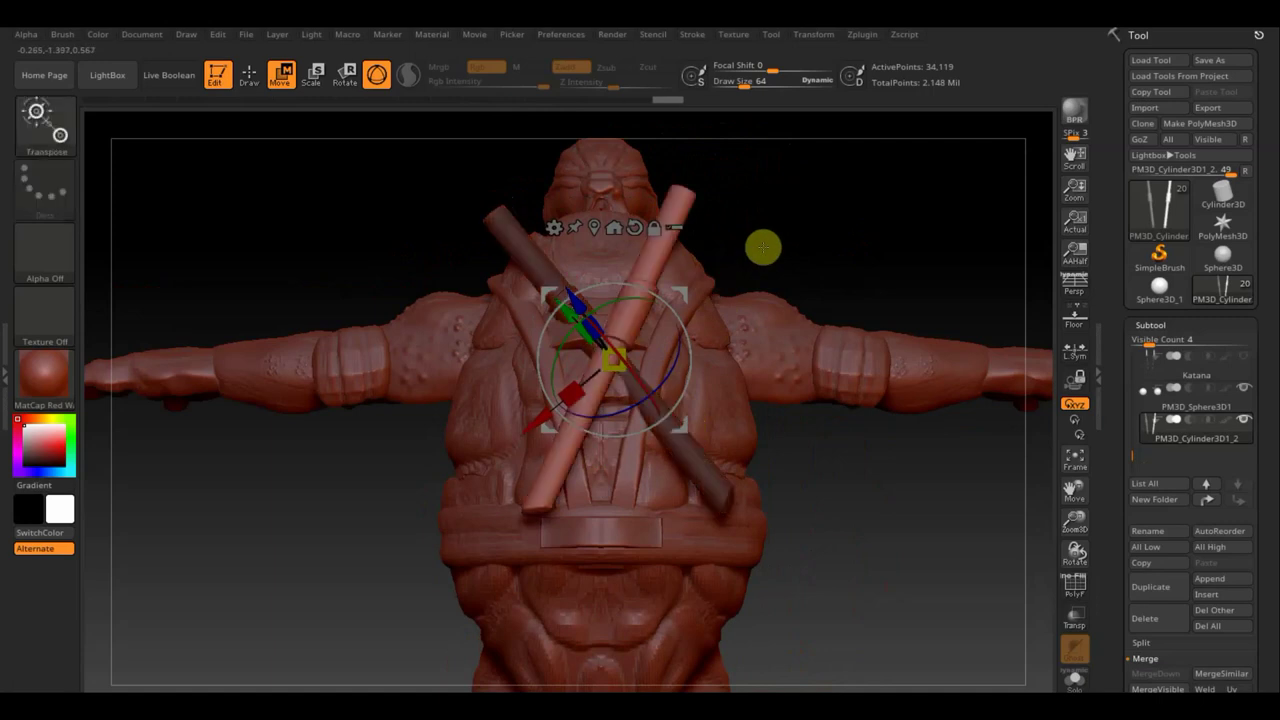
mouse_move(801, 259)
mouse_down()
mouse_move(731, 266)
mouse_move(760, 266)
mouse_up()
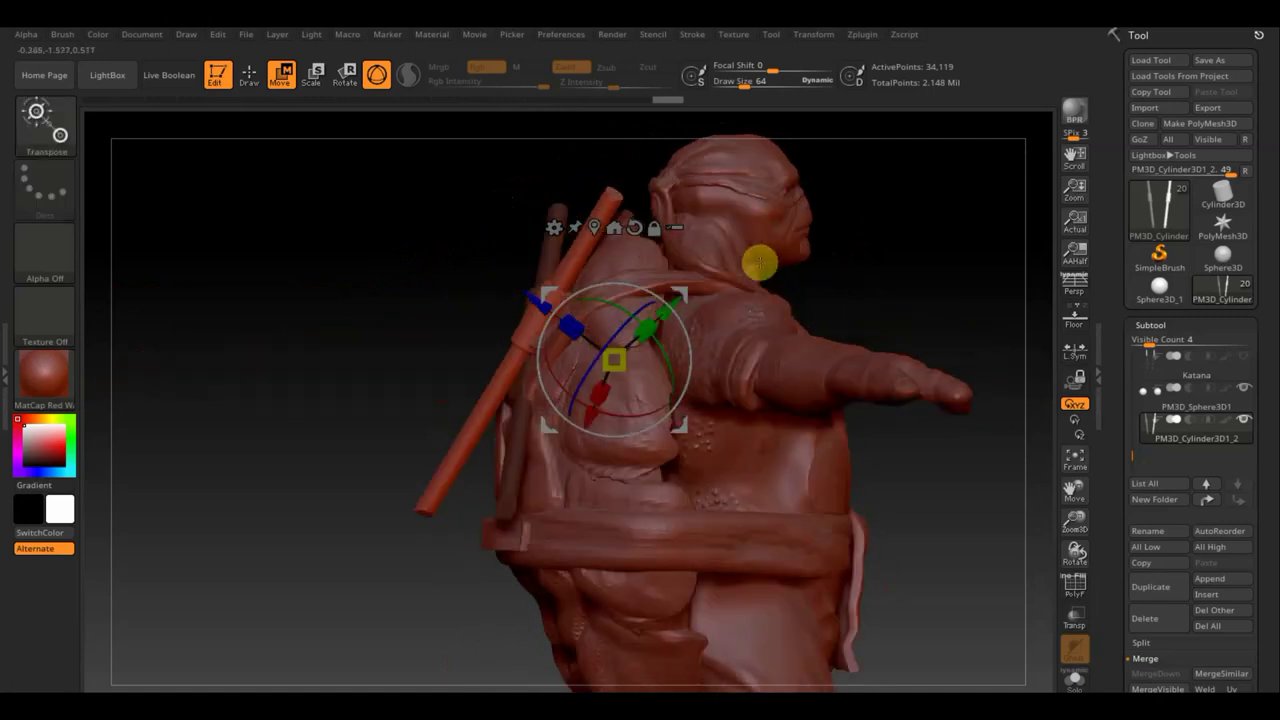
drag(528, 296, 525, 313)
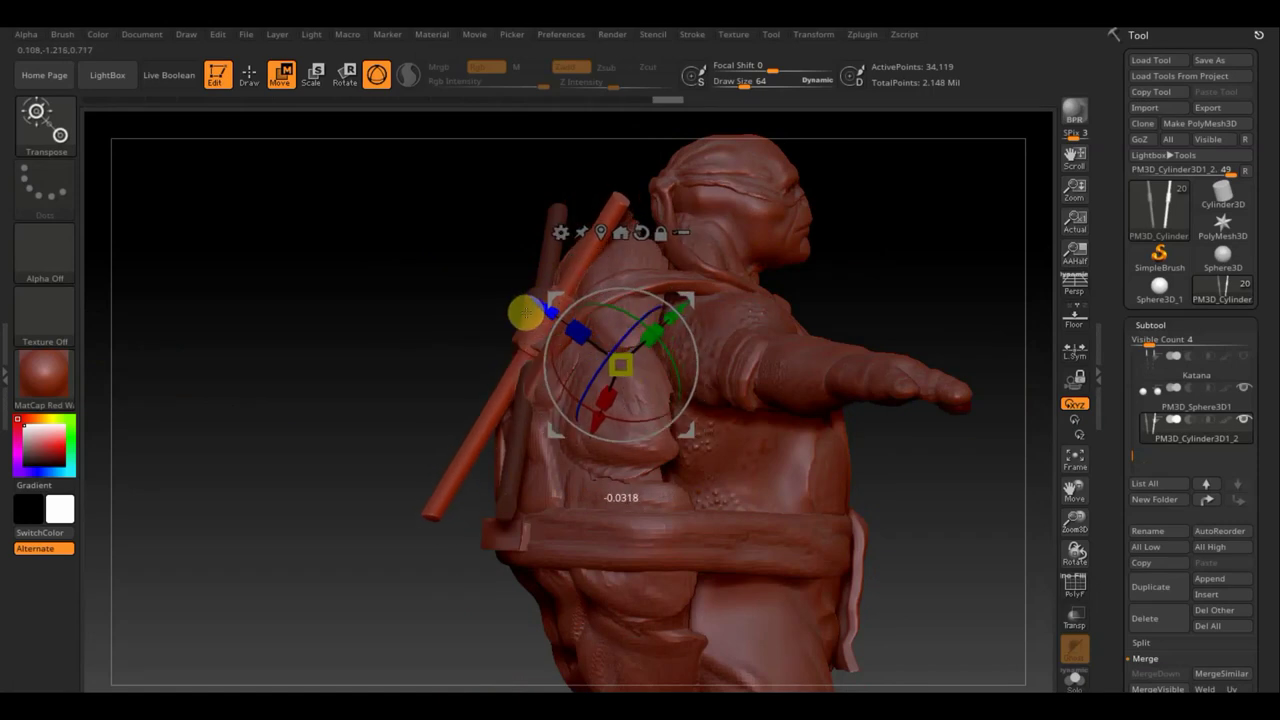
drag(686, 299, 680, 304)
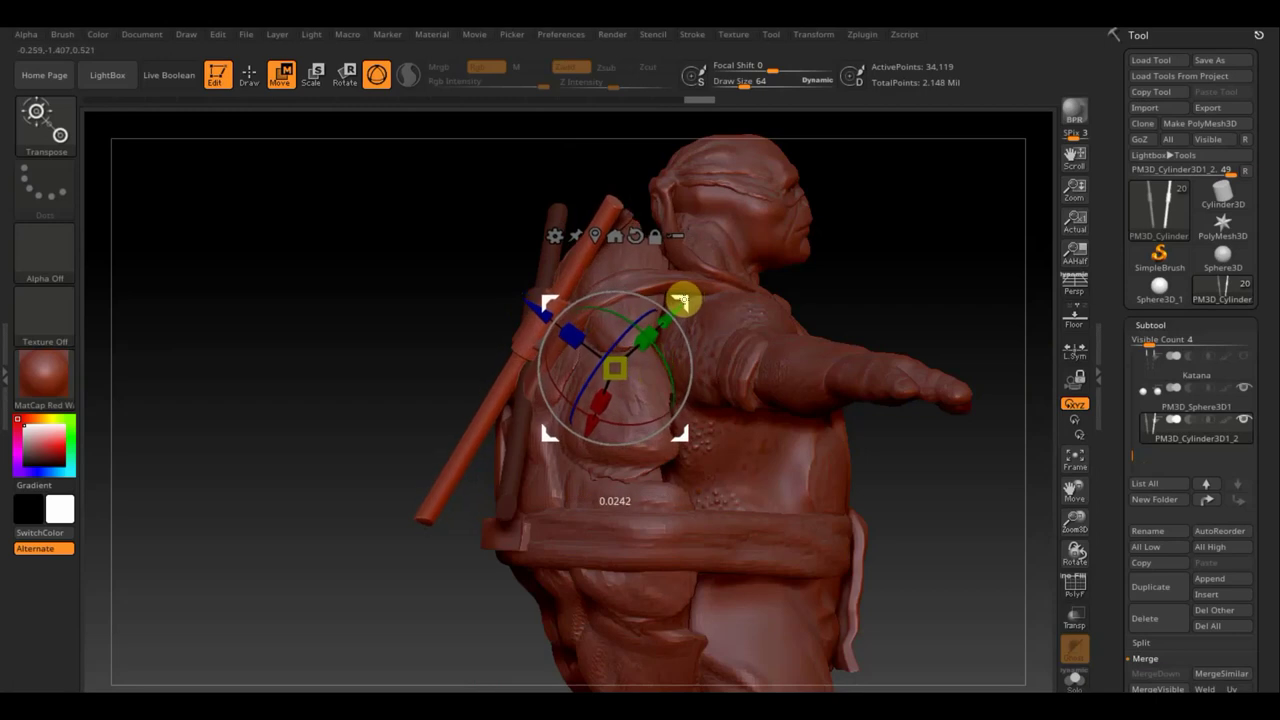
- Slide the swords slightly left, re-invert the mask, tilt the pink sword, and return to Draw
mouse_move(923, 280)
mouse_down()
mouse_move(1003, 284)
mouse_move(789, 340)
mouse_up()
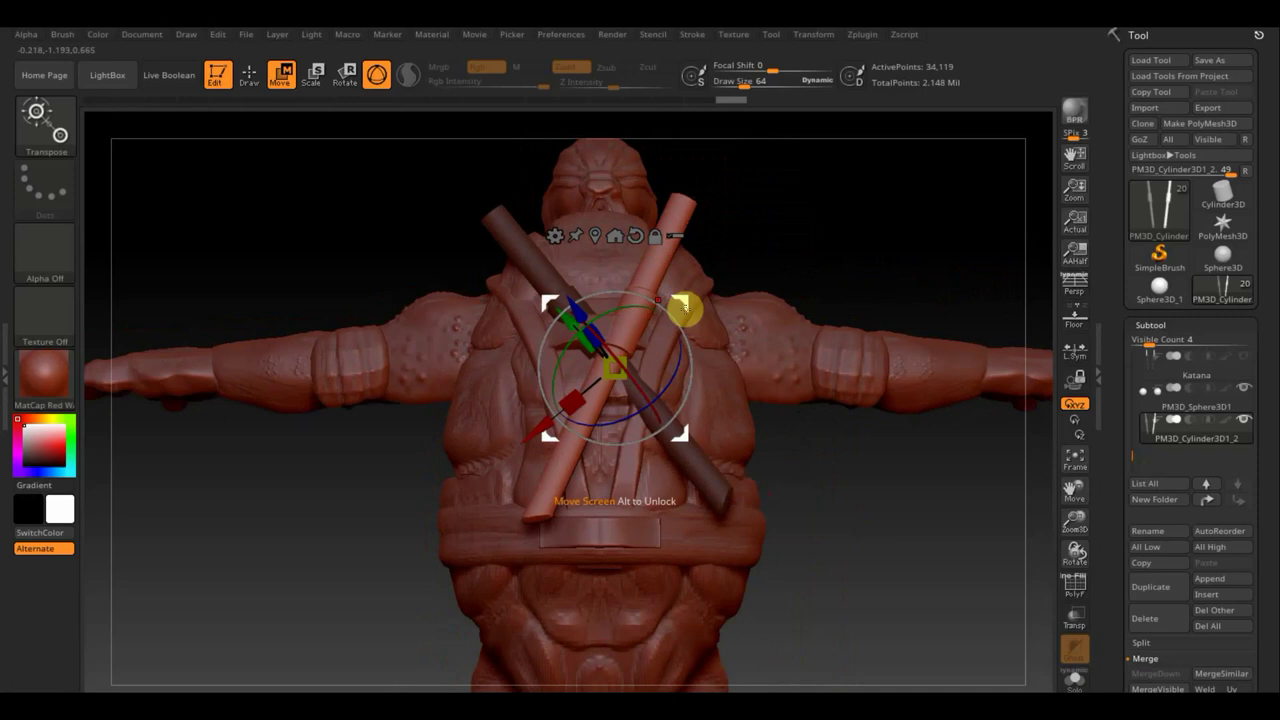
drag(684, 302, 676, 298)
ctrl+click(799, 283)
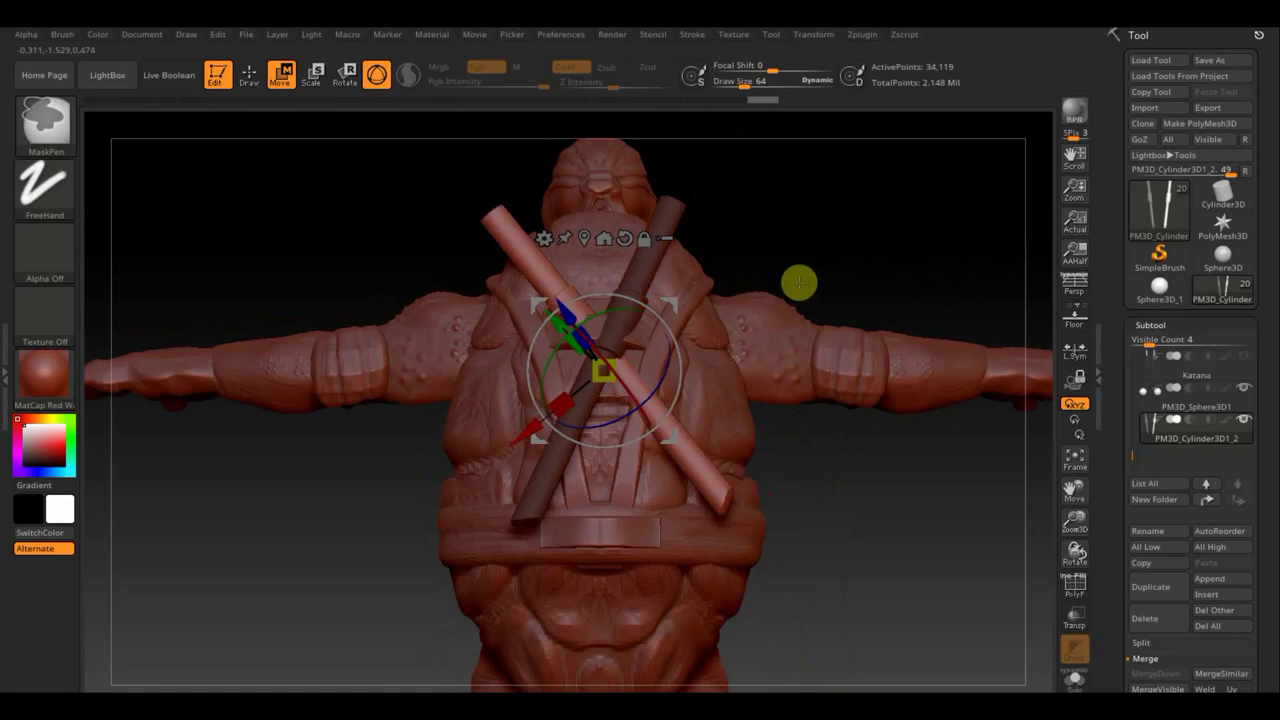
drag(662, 318, 668, 328)
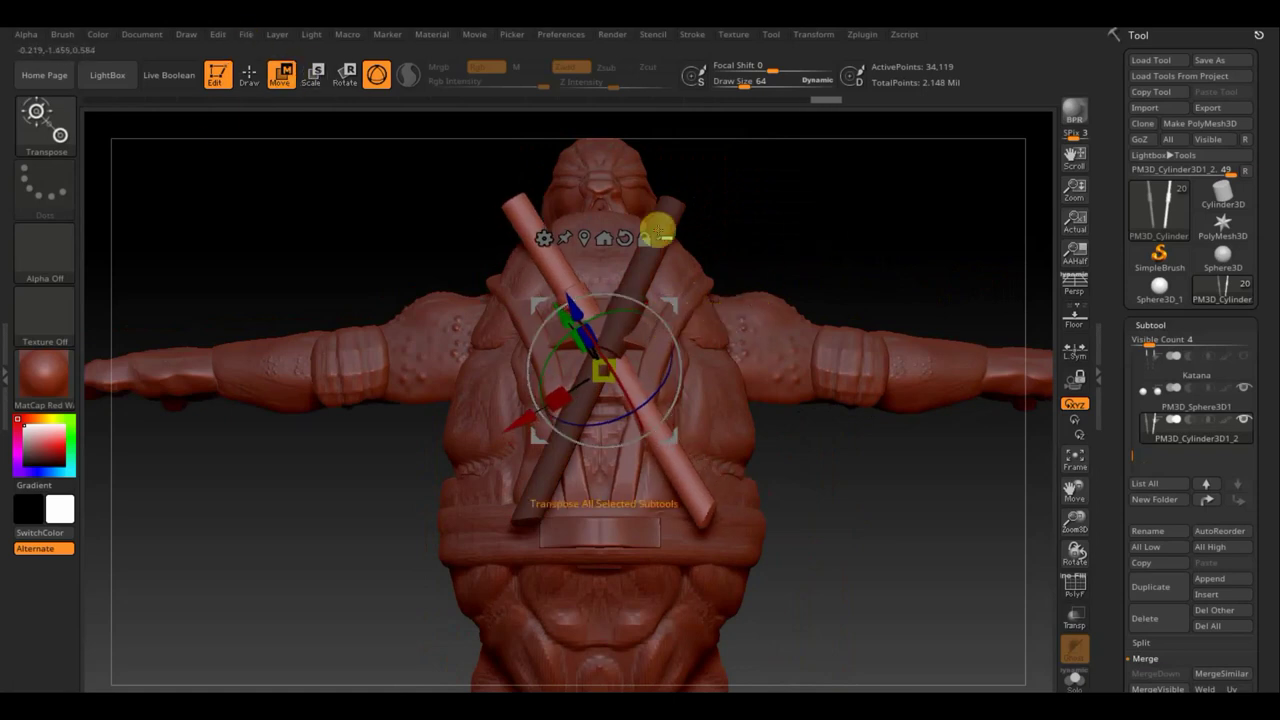
click(252, 78)
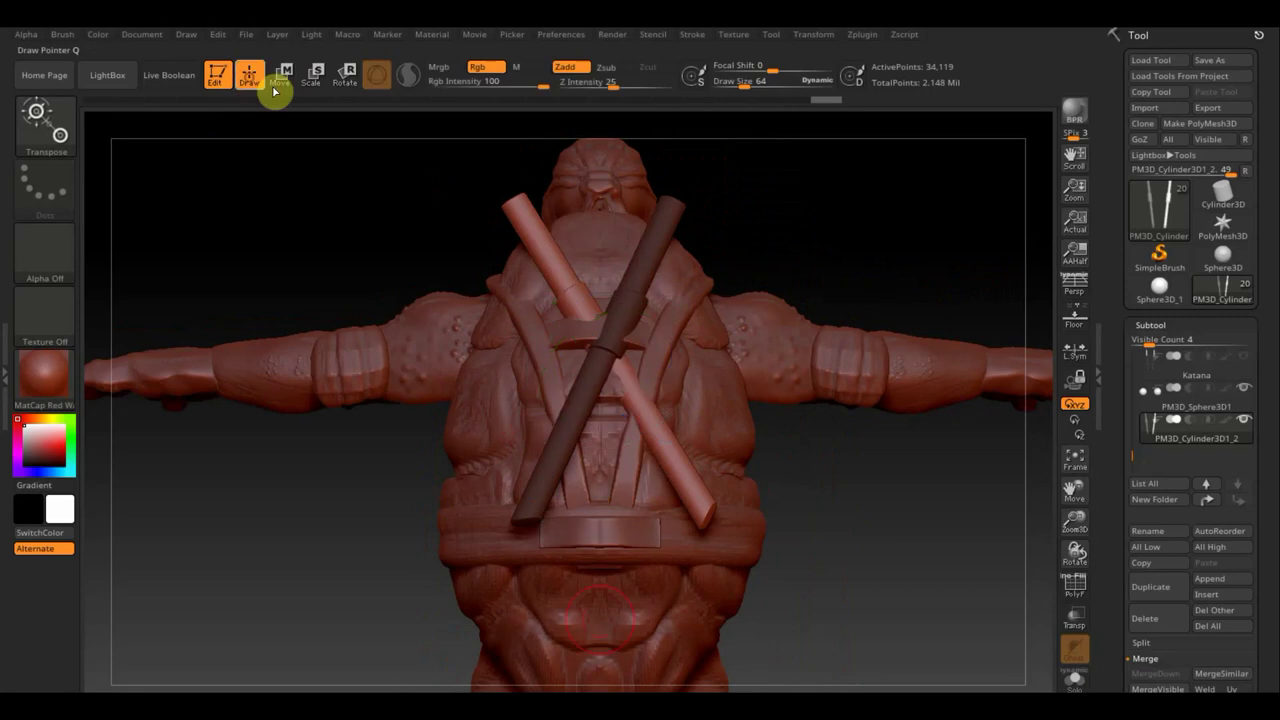
- Clear the mask, select the PM3D_Cylinder3D2_2 strap, and use Move Topological at size 169
ctrl+click(830, 213)
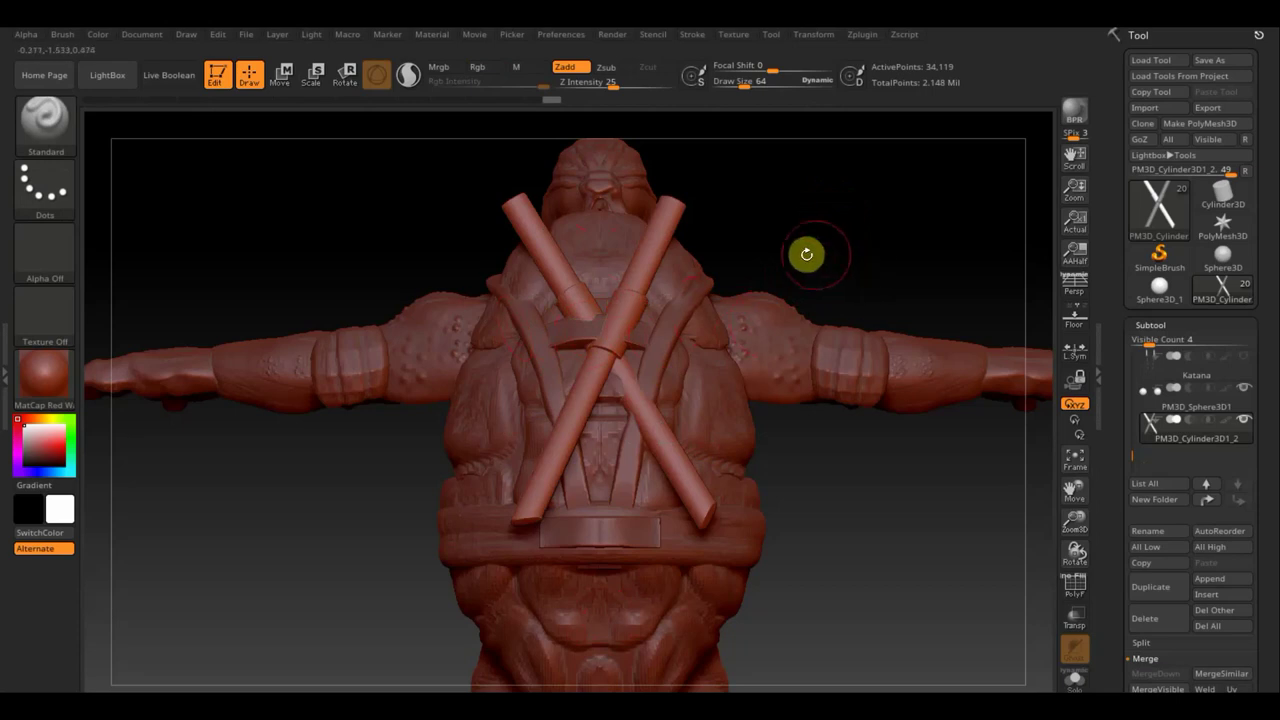
key(n)
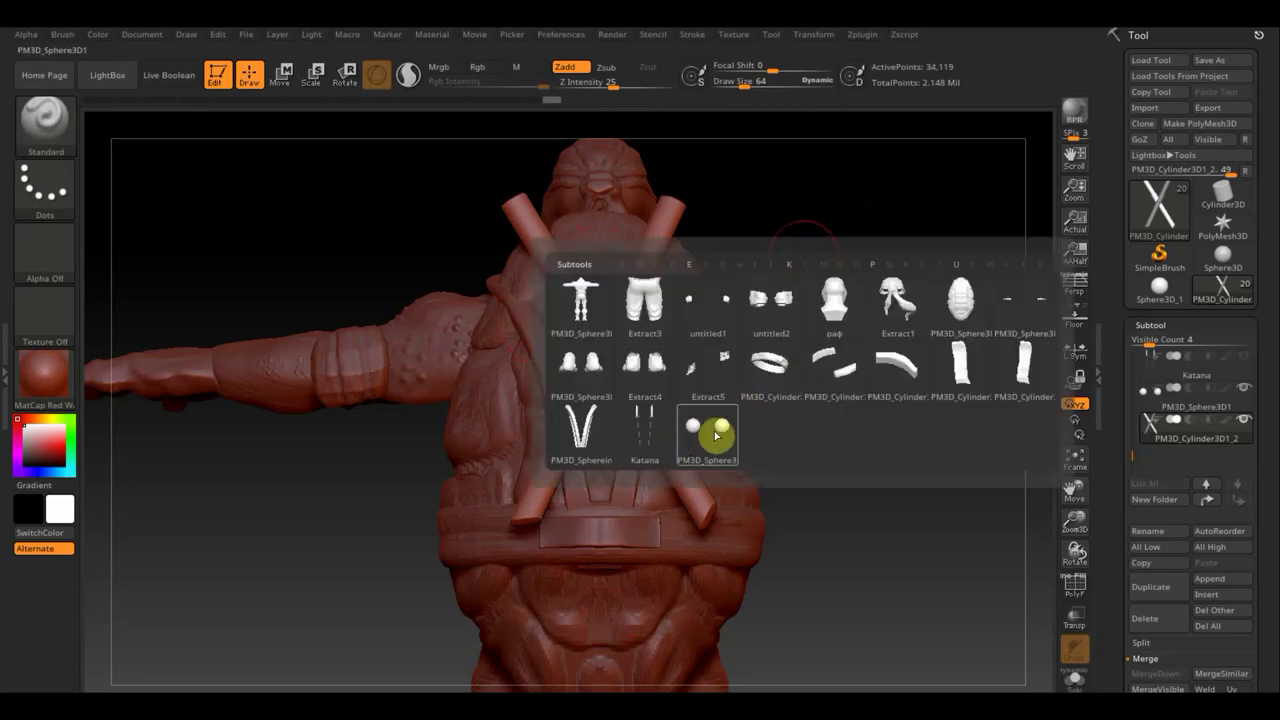
click(900, 368)
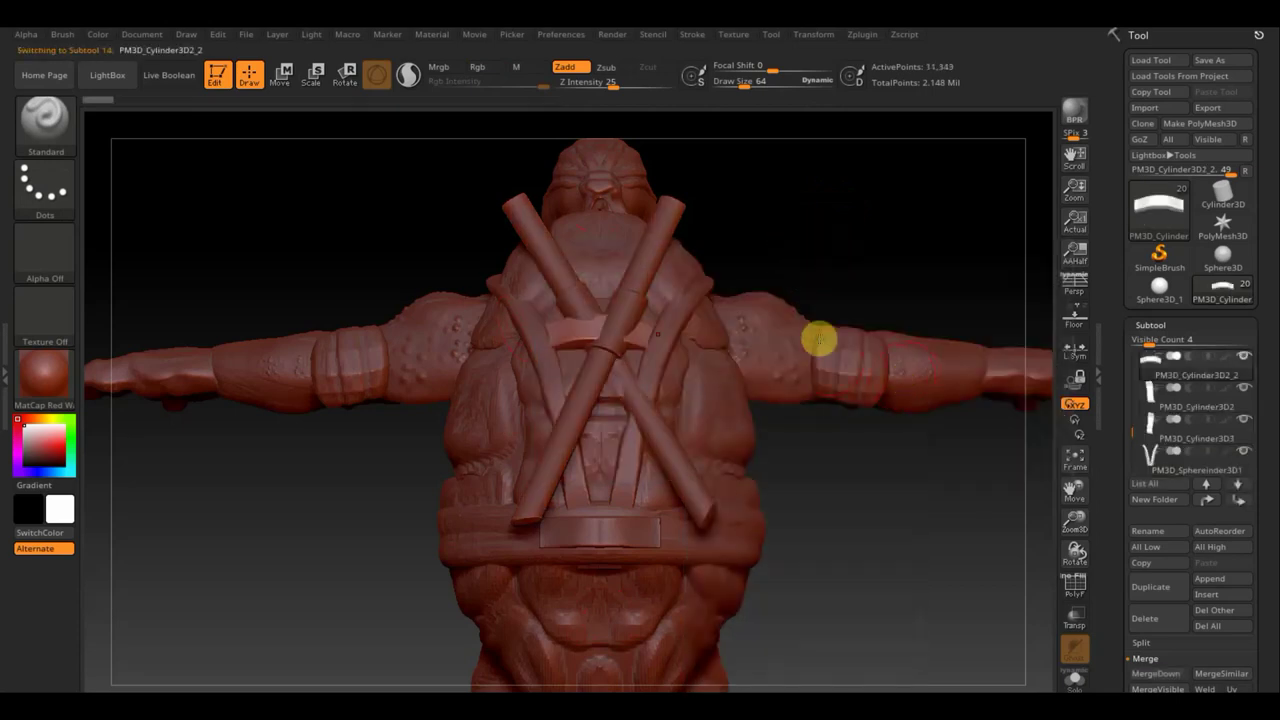
mouse_move(817, 340)
mouse_down()
mouse_move(879, 248)
mouse_move(906, 243)
mouse_up()
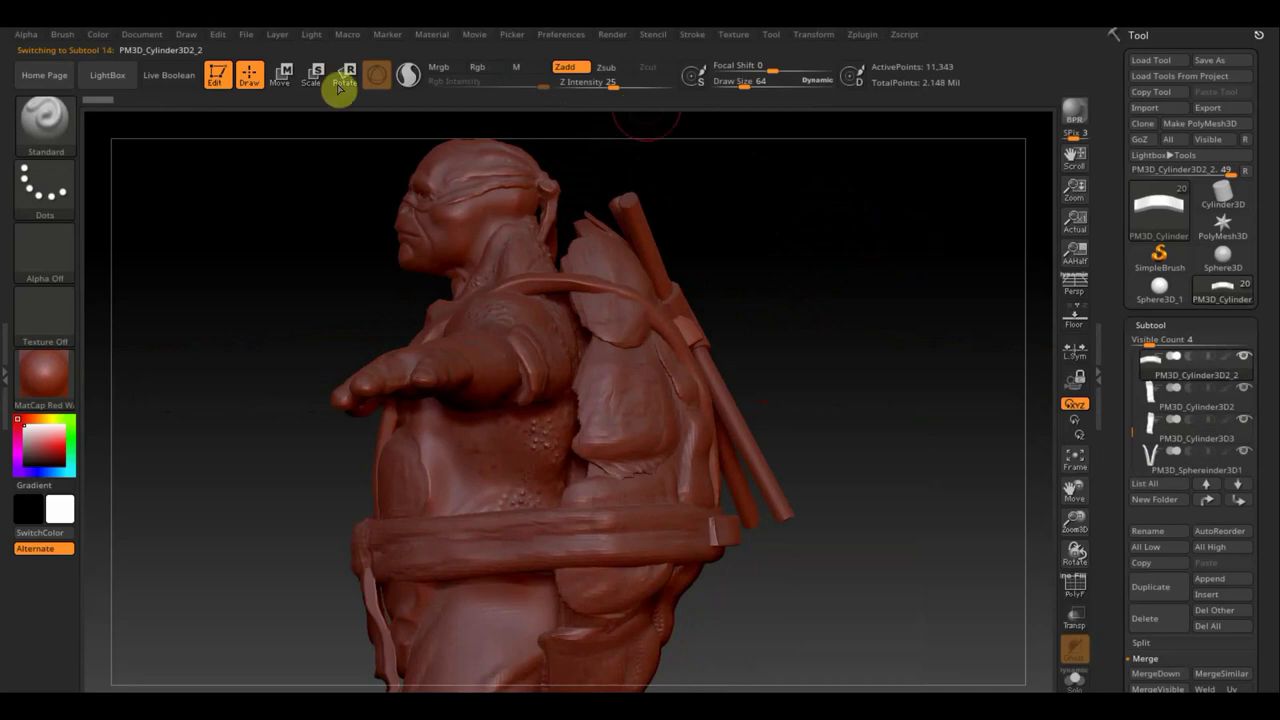
click(60, 130)
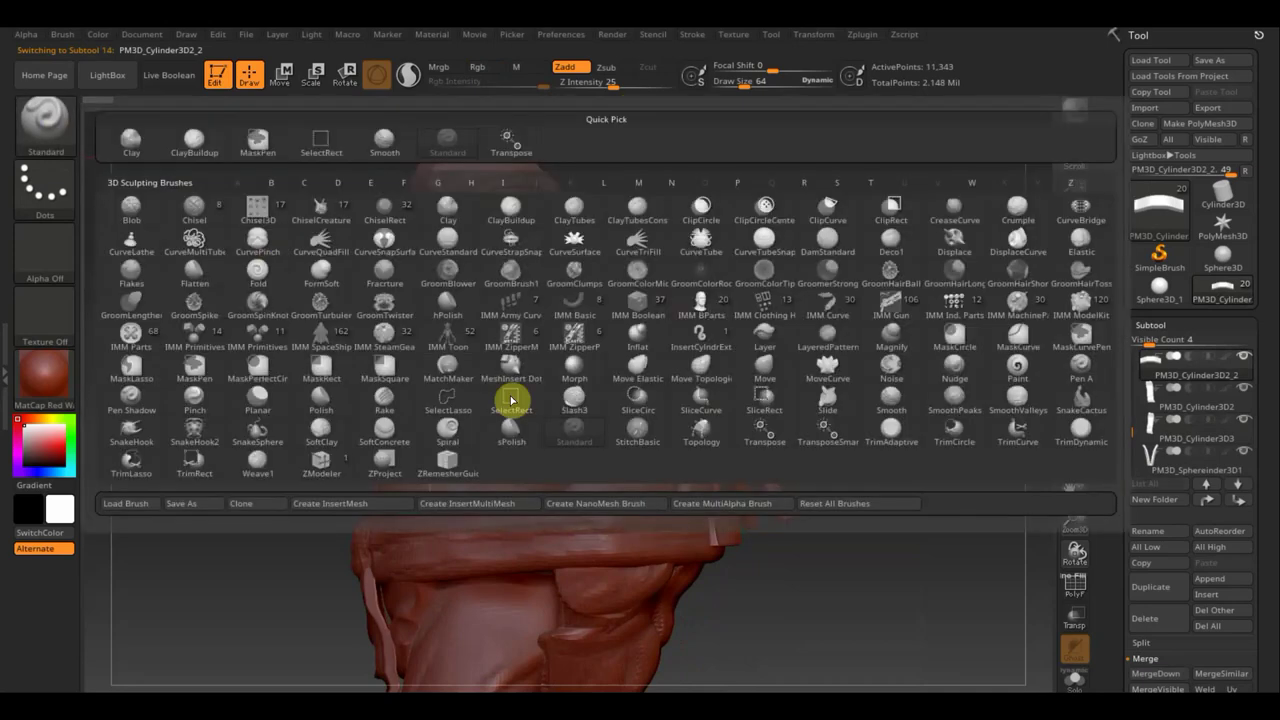
click(702, 366)
click(845, 120)
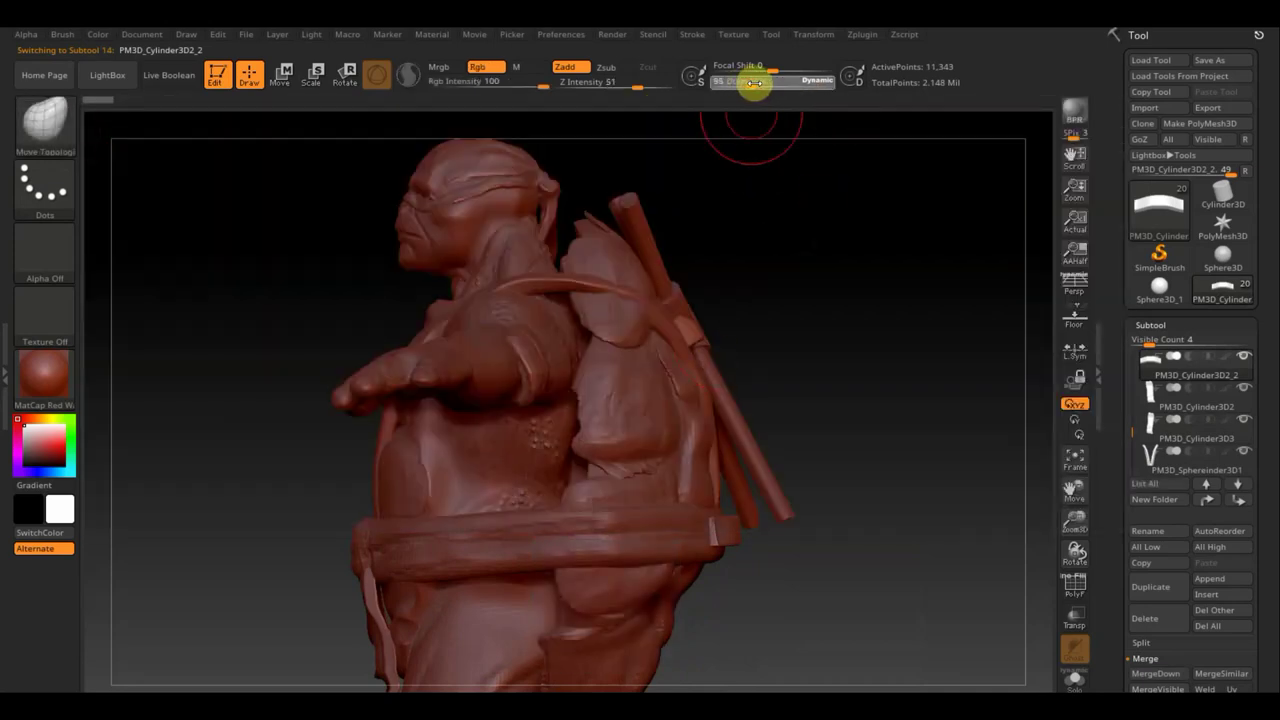
drag(743, 83, 762, 82)
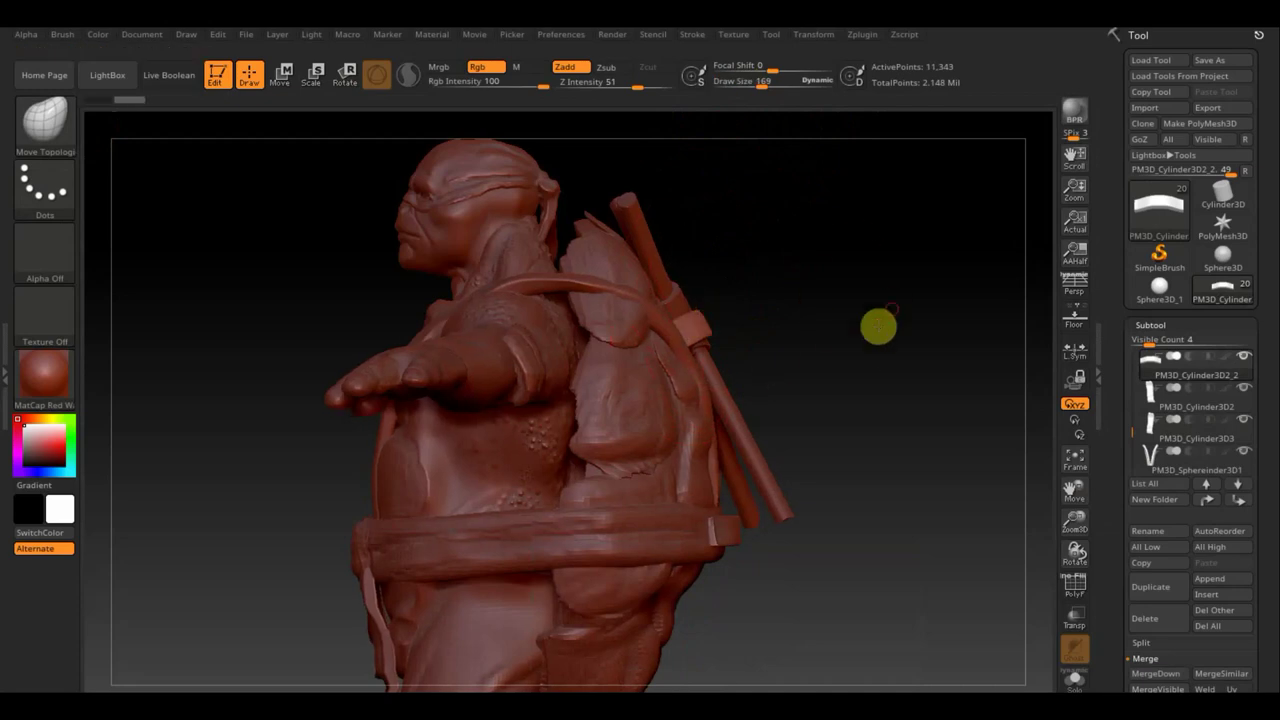
- Inspect the strap across the back, reduce draw size to 90, and open the brush library
mouse_move(877, 323)
mouse_down()
mouse_move(722, 338)
mouse_move(729, 309)
mouse_move(800, 229)
mouse_move(705, 217)
mouse_move(732, 302)
mouse_up()
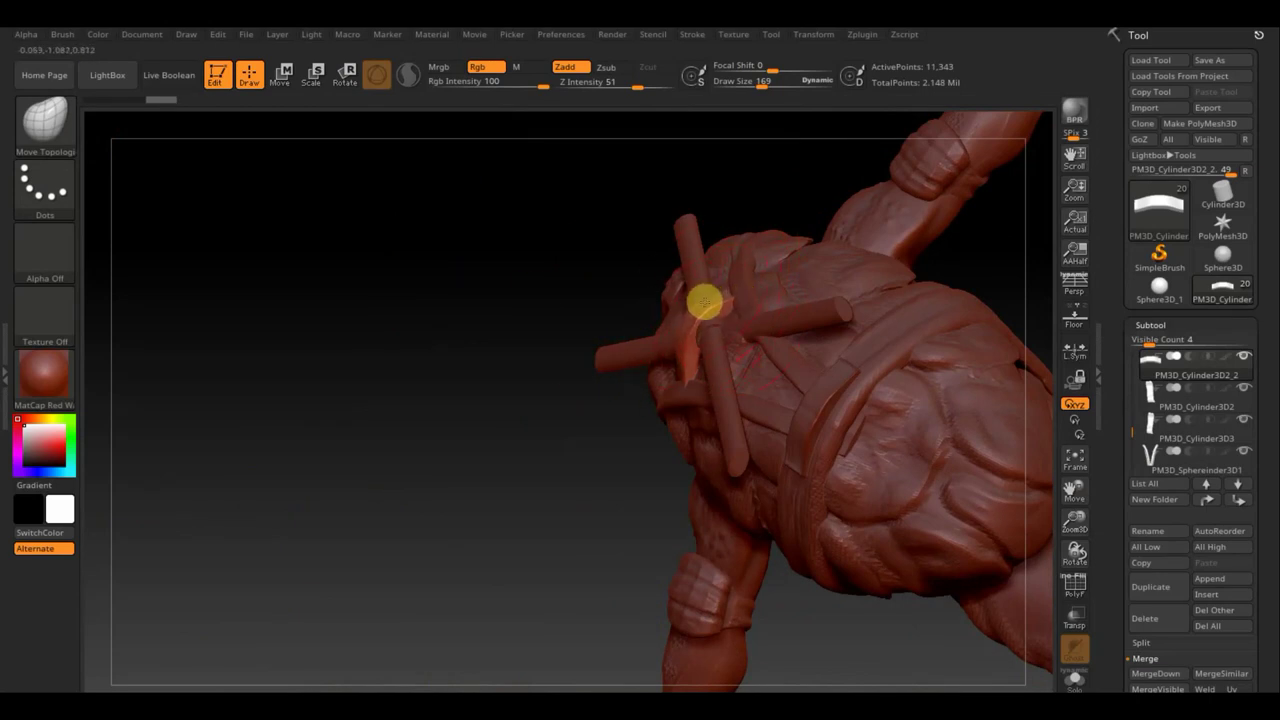
mouse_move(503, 246)
mouse_down()
mouse_move(557, 203)
mouse_move(620, 203)
mouse_move(602, 185)
mouse_move(620, 163)
mouse_move(891, 266)
mouse_move(886, 243)
mouse_move(874, 306)
mouse_up()
mouse_move(711, 257)
mouse_down()
mouse_move(749, 311)
mouse_move(711, 314)
mouse_move(731, 234)
mouse_up()
shift+drag(846, 394, 896, 431)
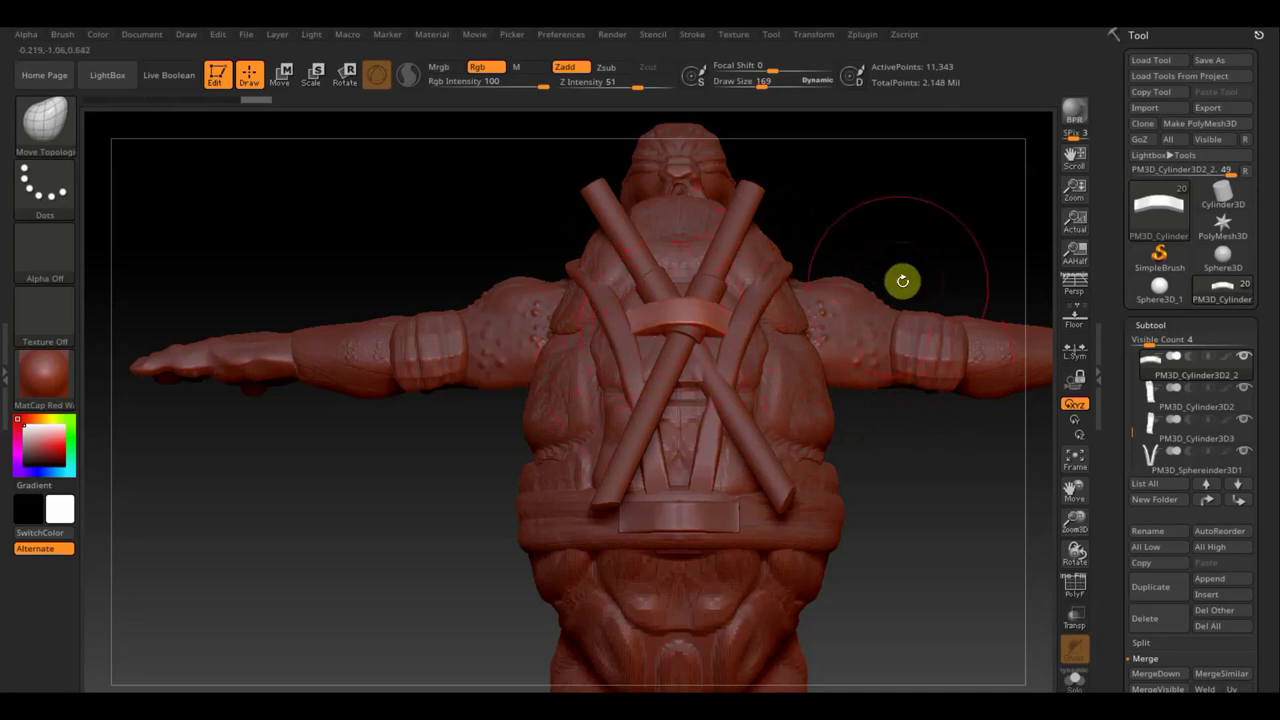
mouse_move(903, 280)
alt+mouse_down()
mouse_move(926, 366)
mouse_move(851, 337)
alt+mouse_up()
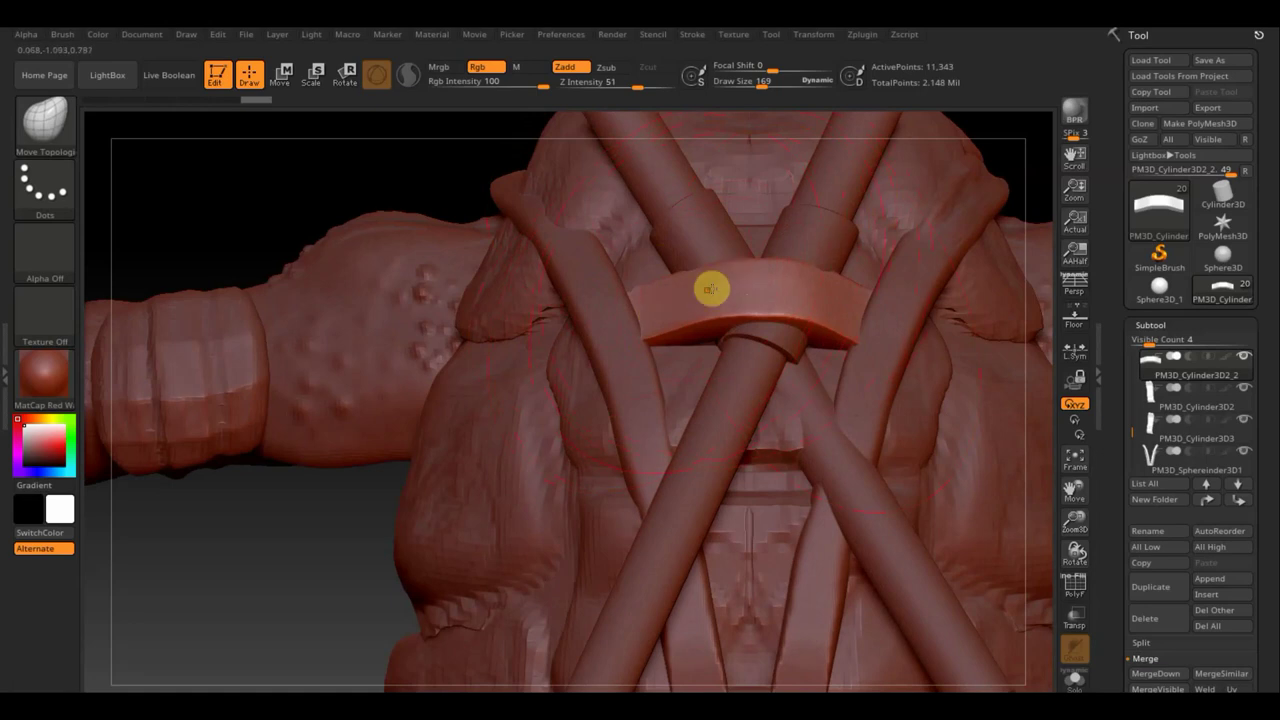
click(763, 84)
drag(763, 84, 745, 96)
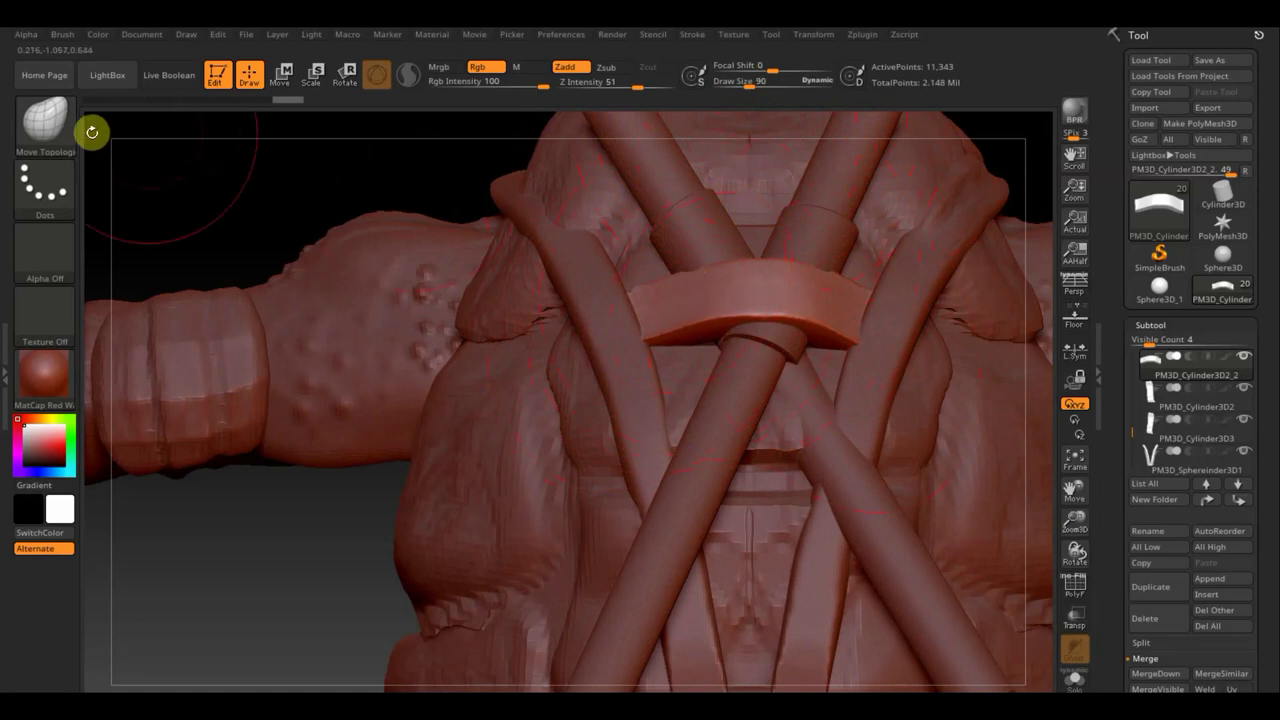
click(47, 125)
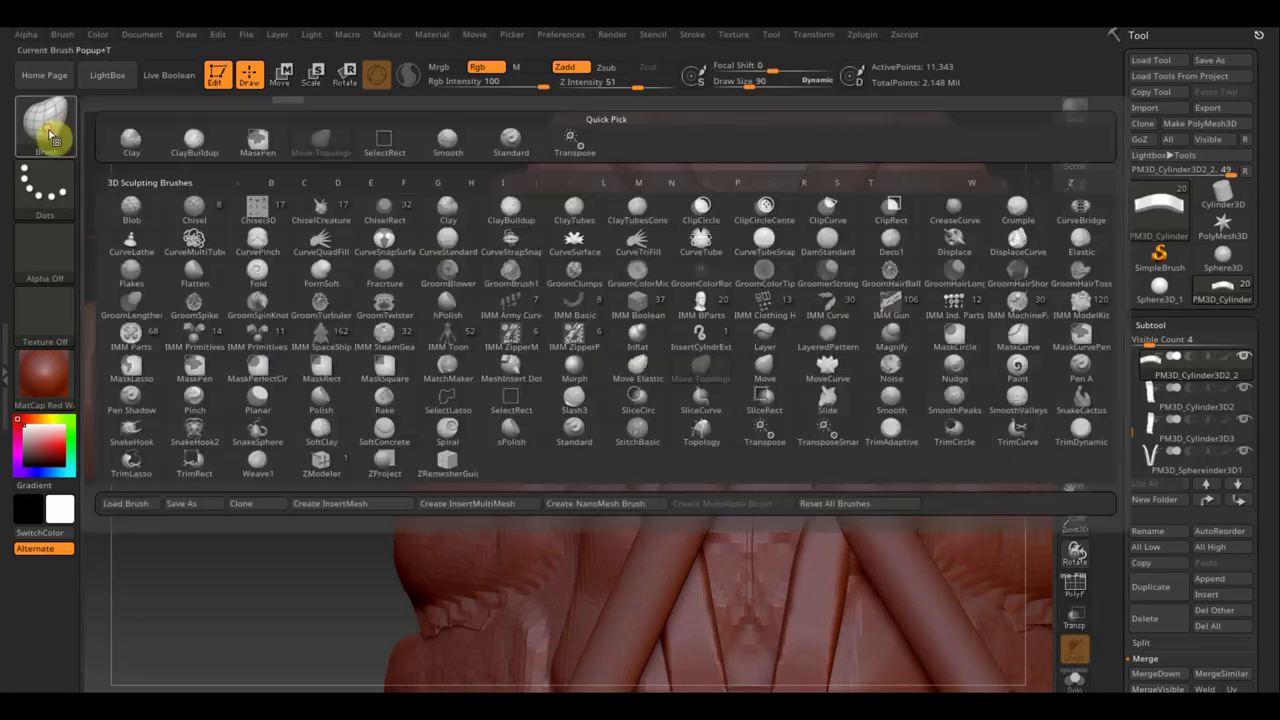
- Build up clay on the strap band with ClayBuildup at lower strength and size 19
click(198, 137)
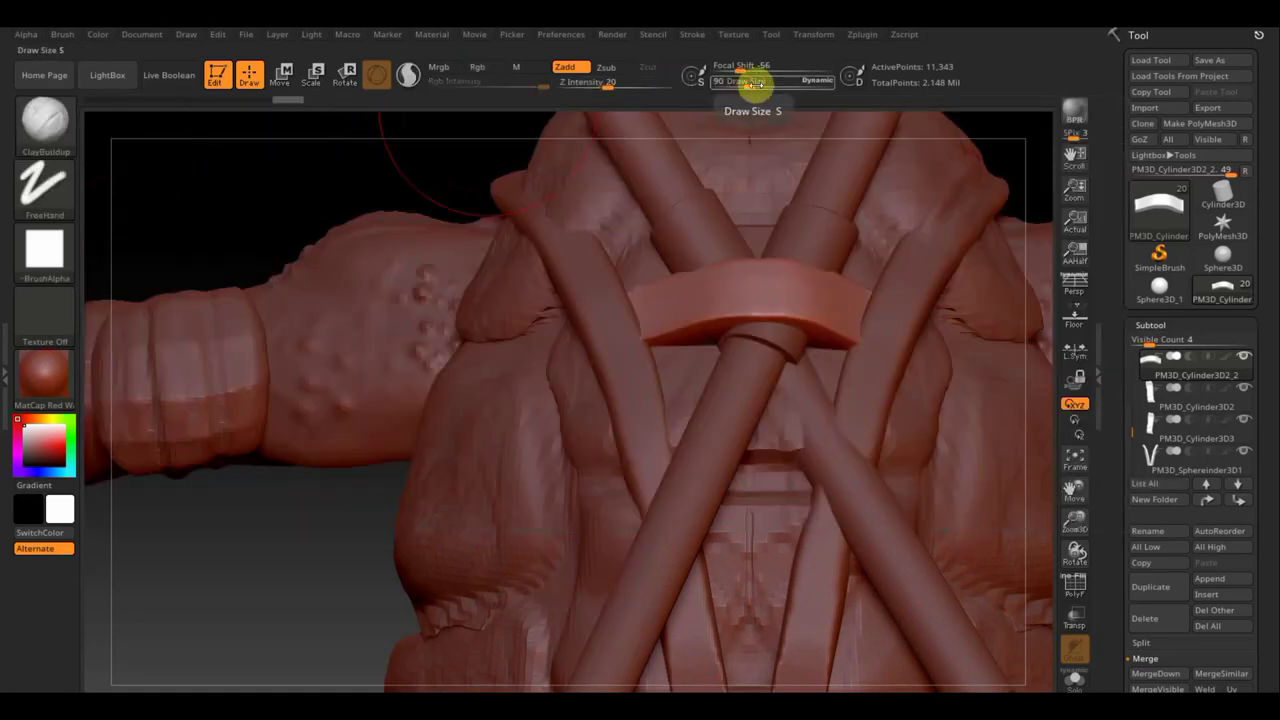
drag(608, 85, 591, 87)
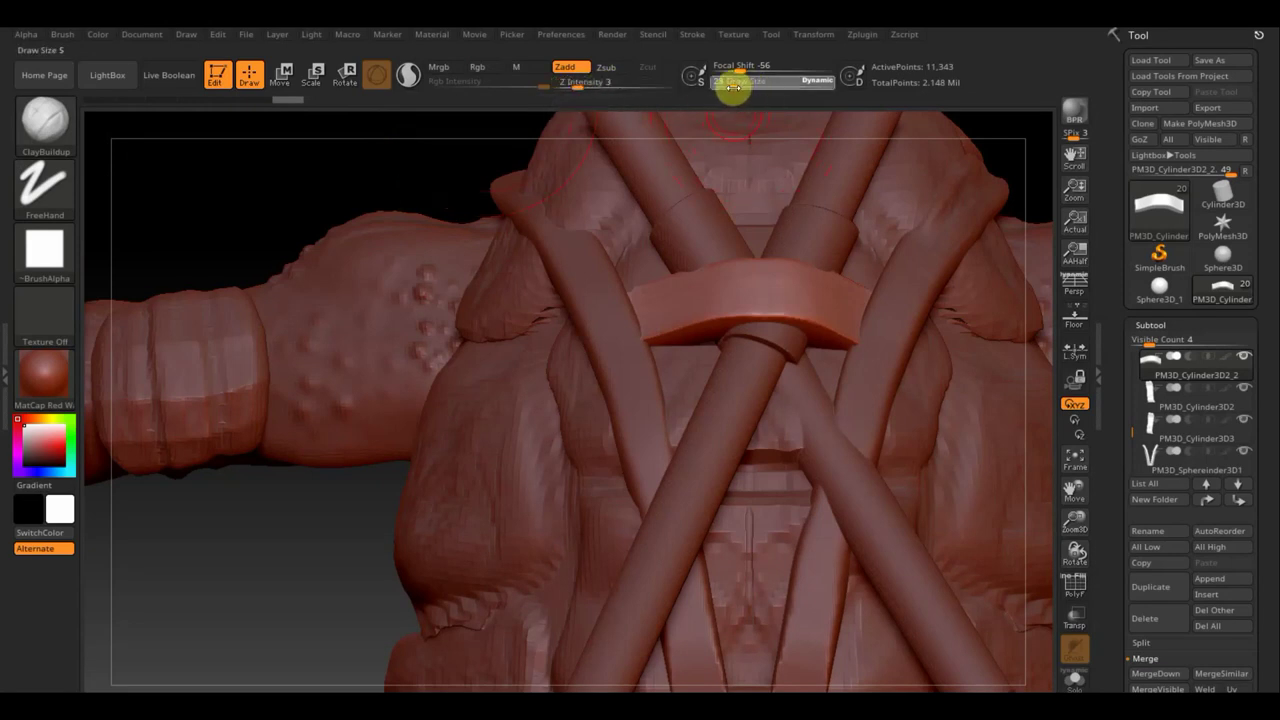
drag(731, 90, 733, 89)
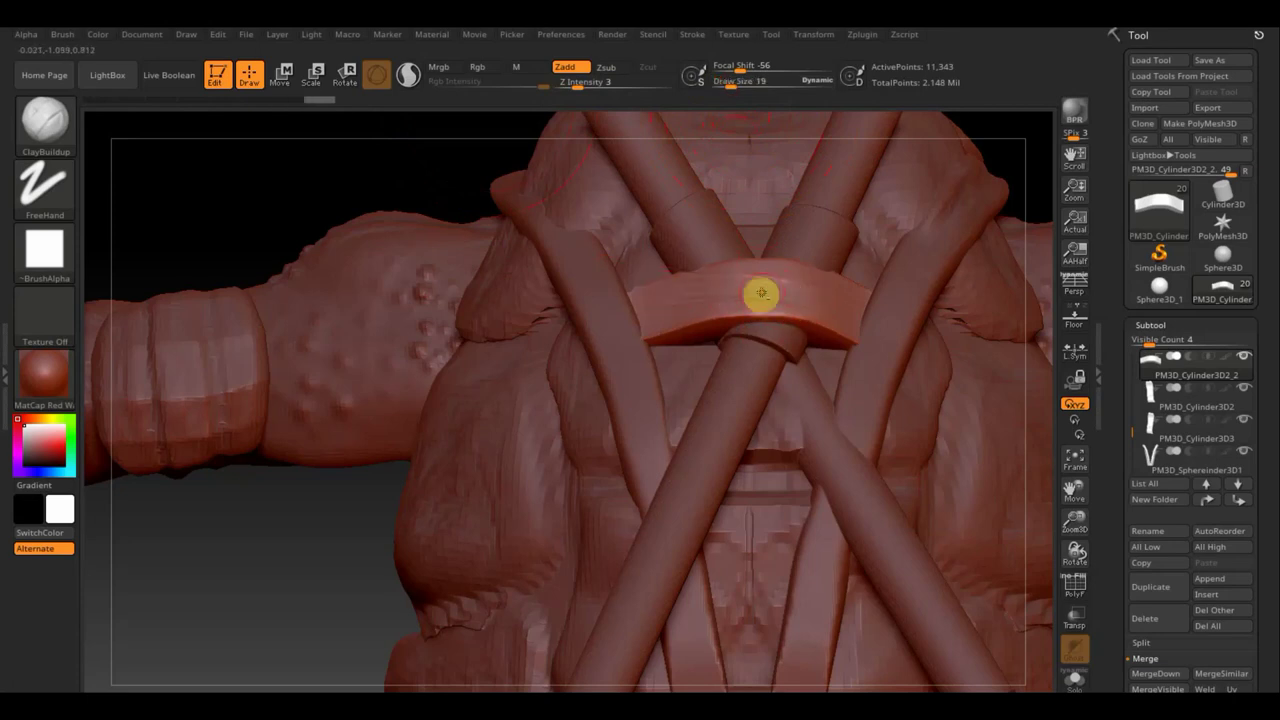
mouse_move(737, 294)
mouse_down()
mouse_move(686, 303)
mouse_move(799, 302)
mouse_move(868, 320)
mouse_up()
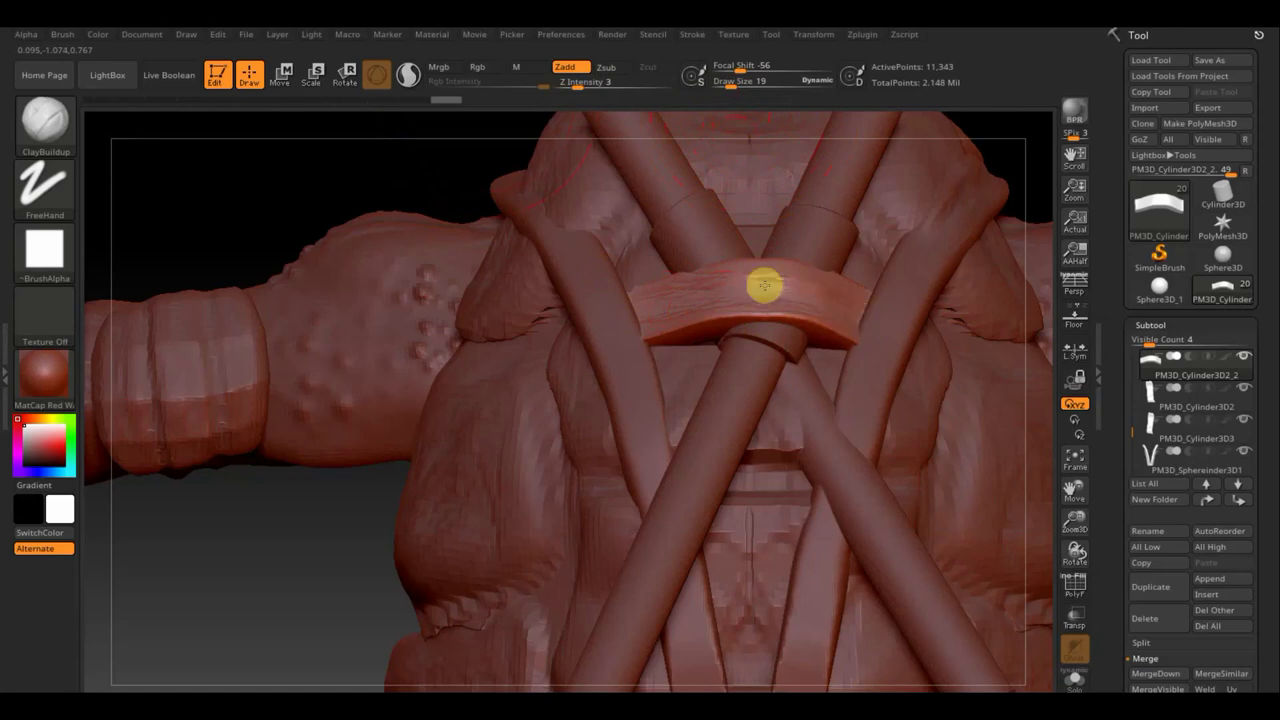
mouse_move(763, 286)
mouse_down()
mouse_move(669, 294)
mouse_move(807, 295)
mouse_move(751, 274)
mouse_move(700, 277)
mouse_move(643, 323)
mouse_move(759, 292)
mouse_move(665, 318)
mouse_up()
mouse_move(665, 318)
mouse_down()
mouse_move(771, 297)
mouse_move(729, 300)
mouse_move(781, 309)
mouse_move(691, 286)
mouse_move(594, 320)
mouse_move(694, 297)
mouse_move(866, 306)
mouse_move(838, 306)
mouse_move(800, 277)
mouse_move(709, 274)
mouse_move(644, 296)
mouse_move(766, 289)
mouse_move(637, 311)
mouse_move(711, 317)
mouse_move(680, 317)
mouse_up()
- Inspect the crossed rods and band from several angles, then select the PM3D_Sphere3D_1 body
drag(429, 177, 429, 120)
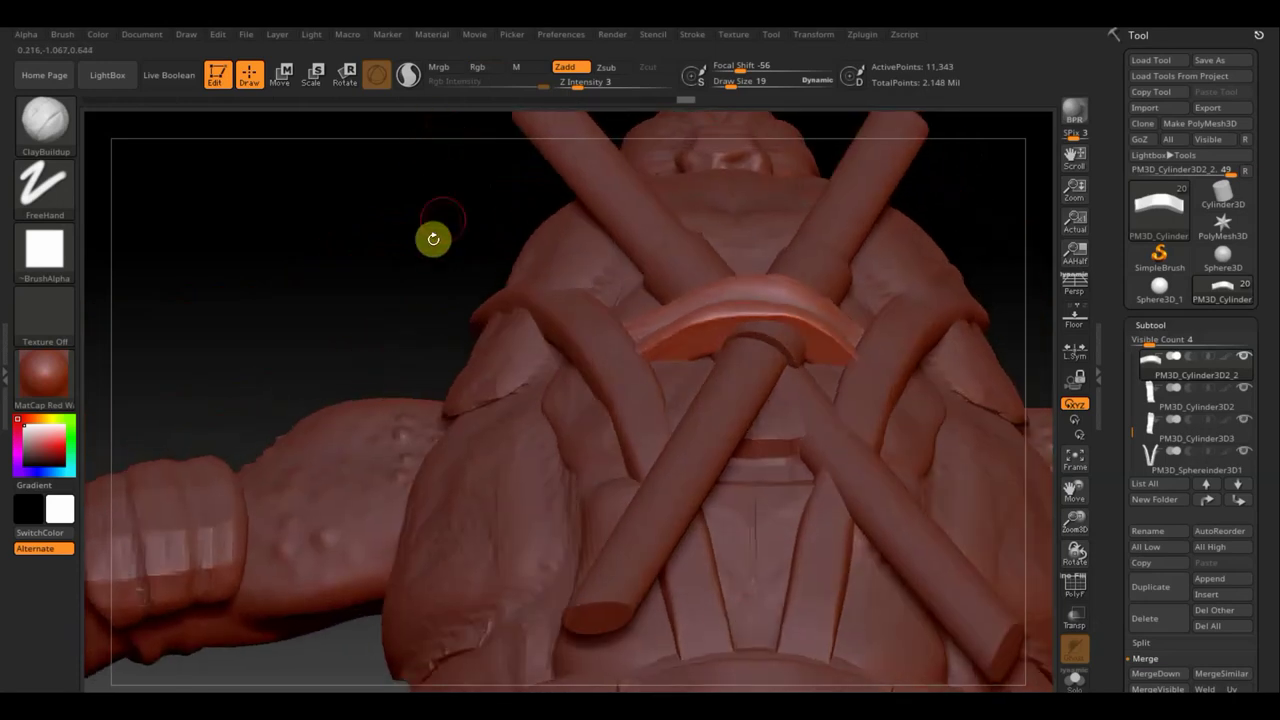
drag(431, 237, 420, 209)
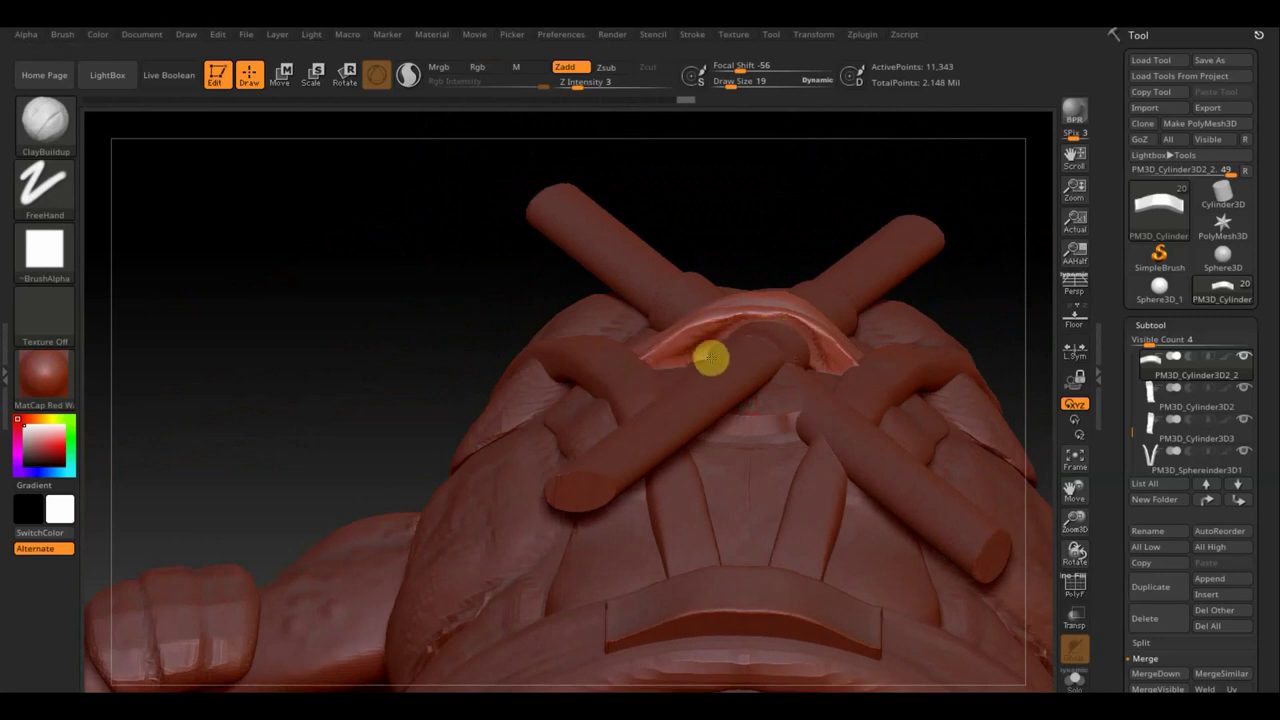
mouse_move(769, 249)
mouse_down()
mouse_move(880, 486)
mouse_move(871, 449)
mouse_move(796, 428)
mouse_up()
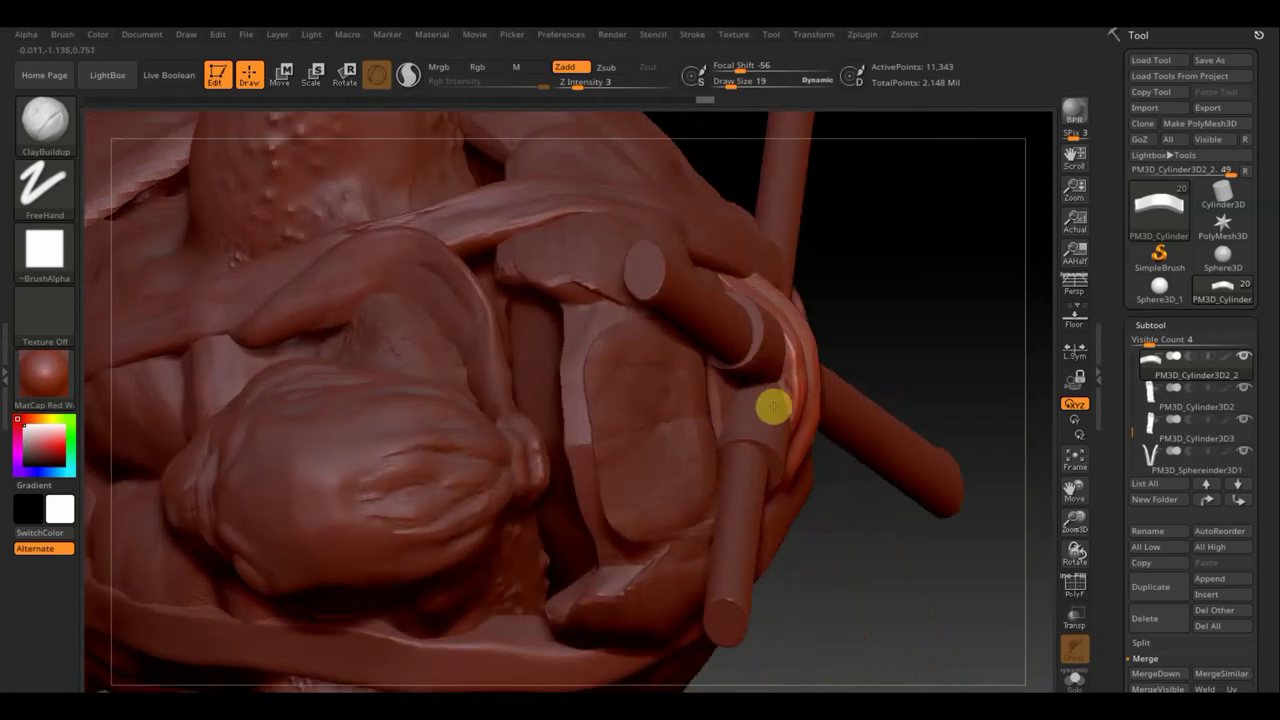
drag(940, 309, 771, 334)
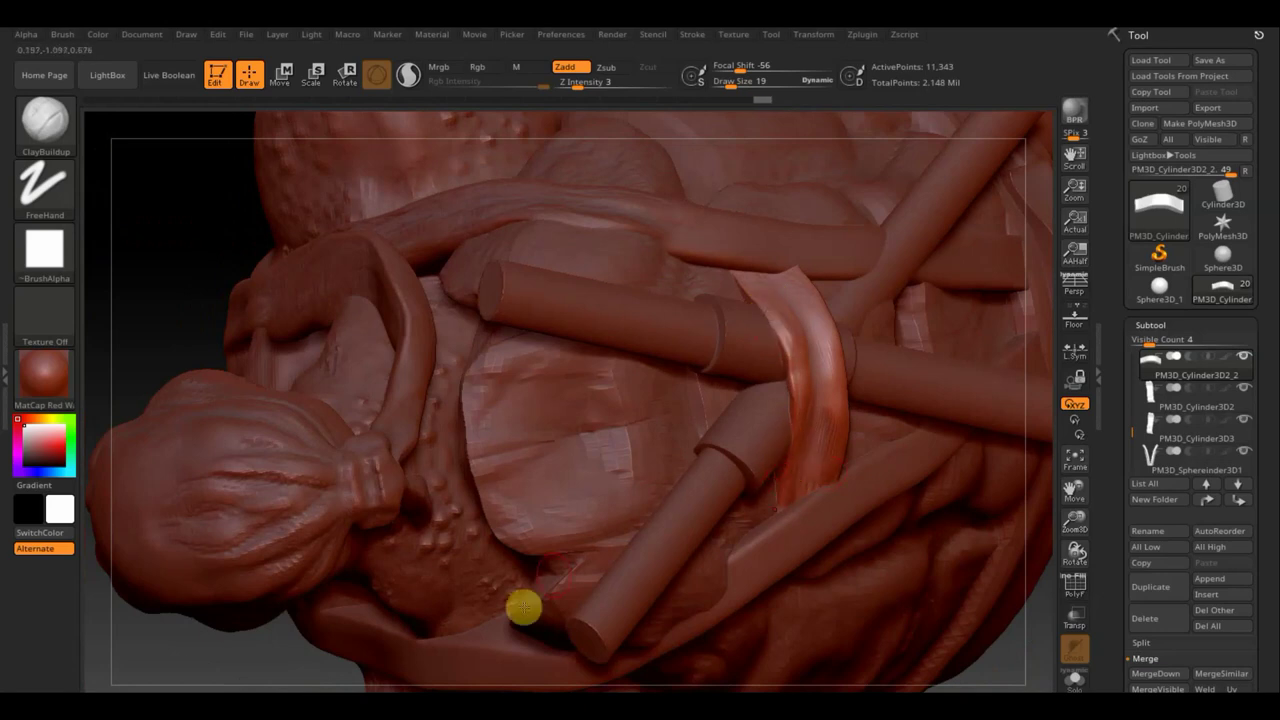
drag(297, 644, 349, 534)
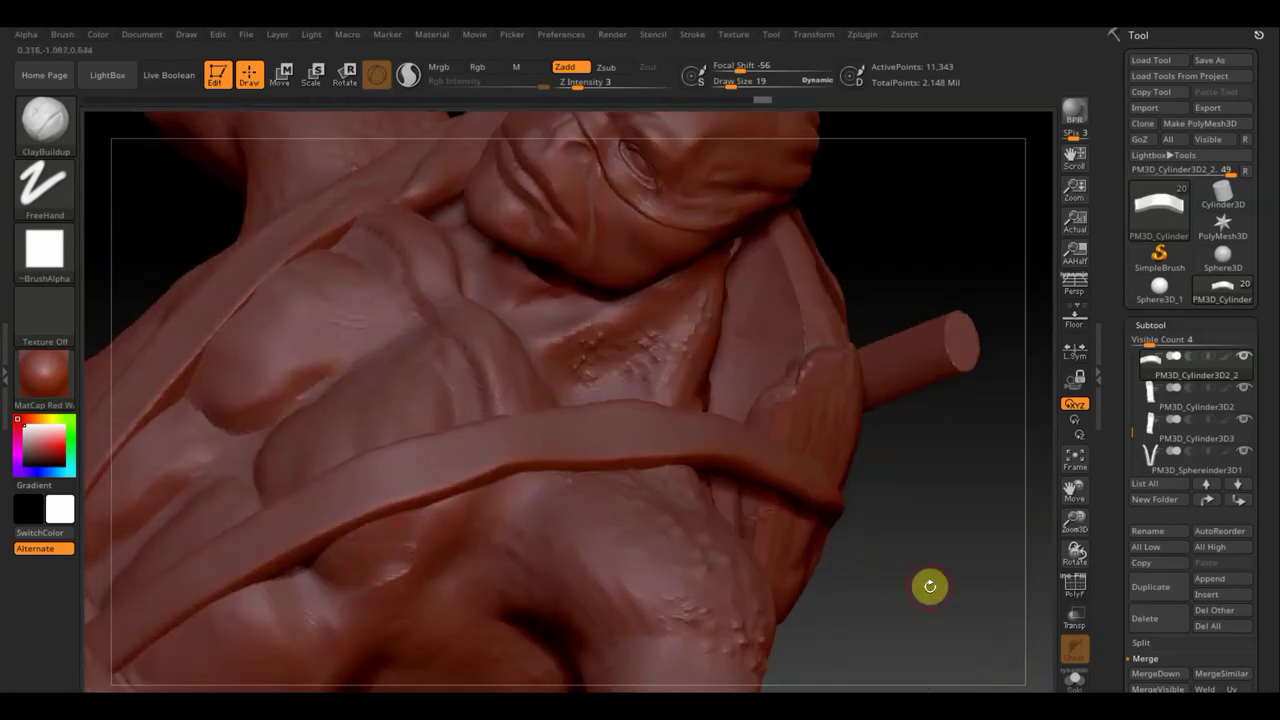
mouse_move(929, 586)
mouse_down()
mouse_move(857, 343)
mouse_move(909, 357)
mouse_up()
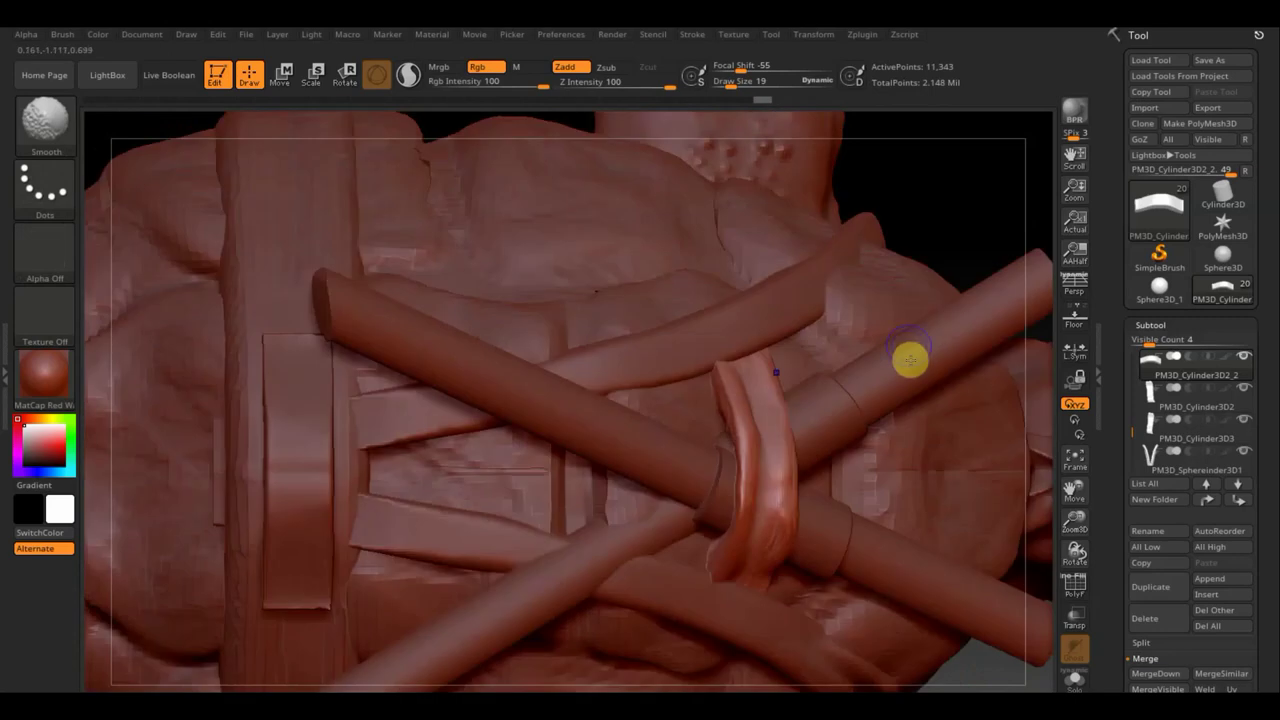
mouse_move(890, 534)
mouse_down()
mouse_move(866, 451)
mouse_move(791, 449)
mouse_up()
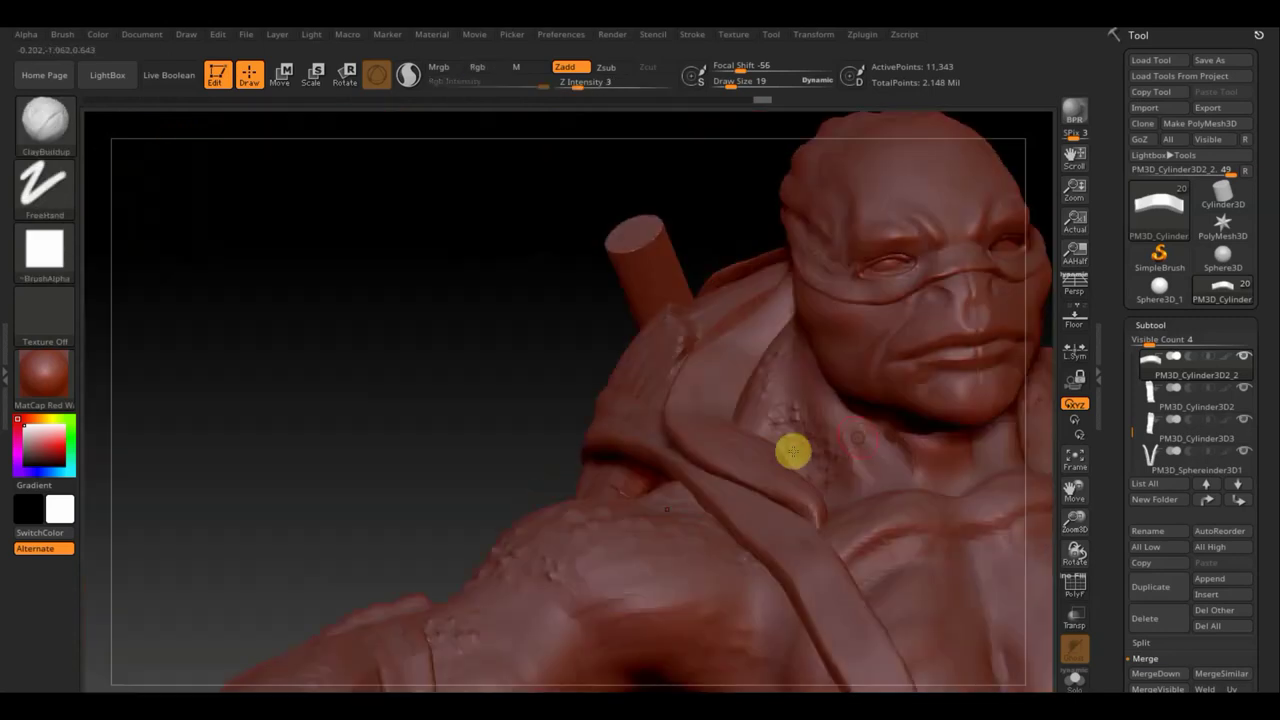
shift+drag(429, 454, 430, 472)
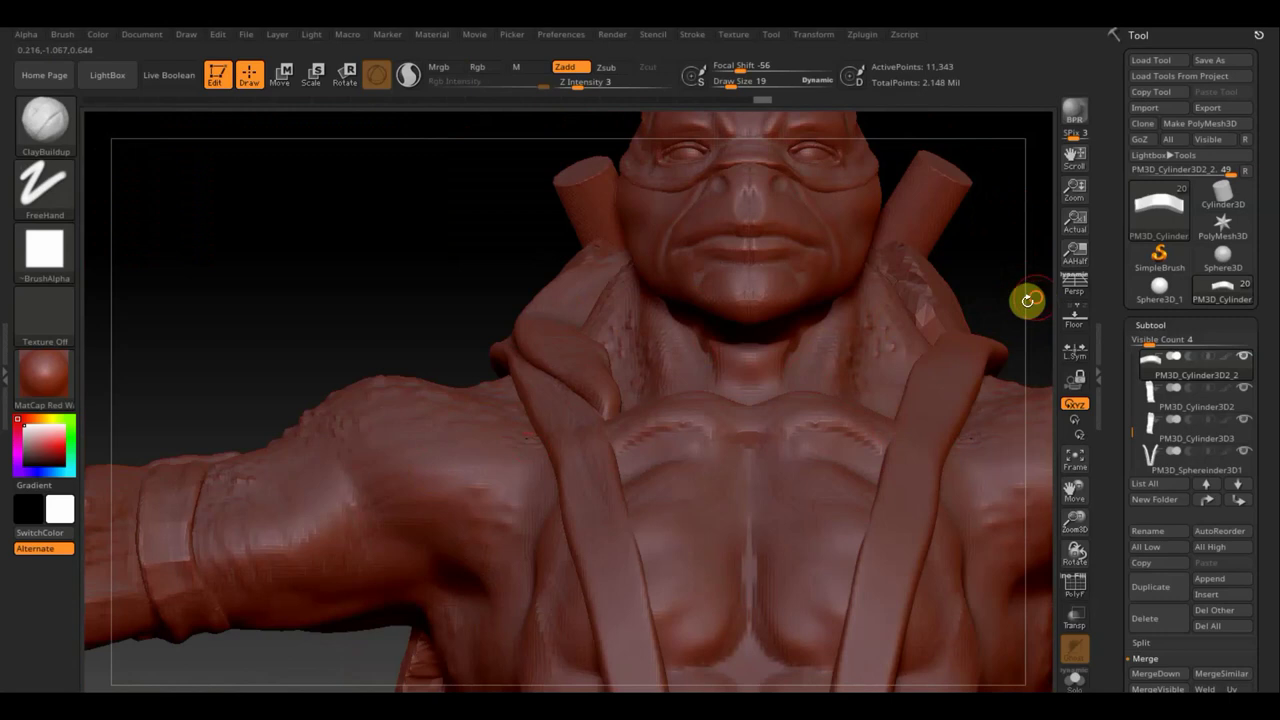
drag(1028, 300, 917, 371)
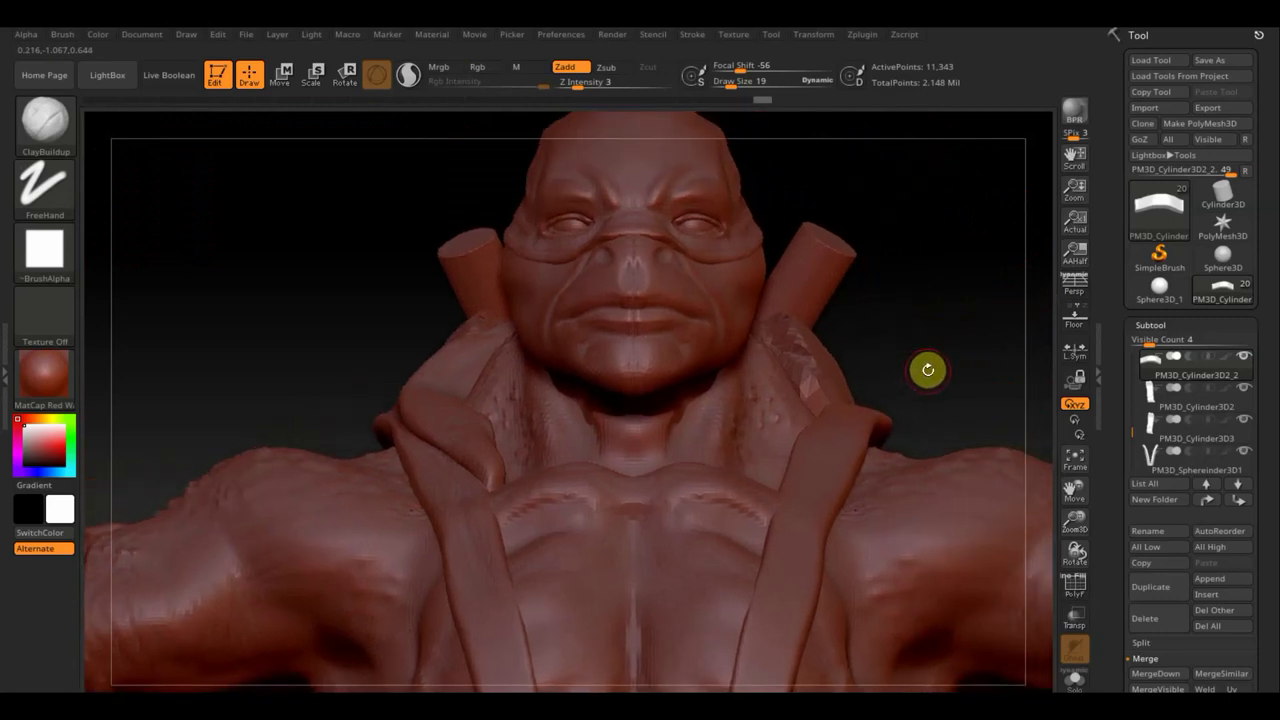
key(F1)
click(743, 434)
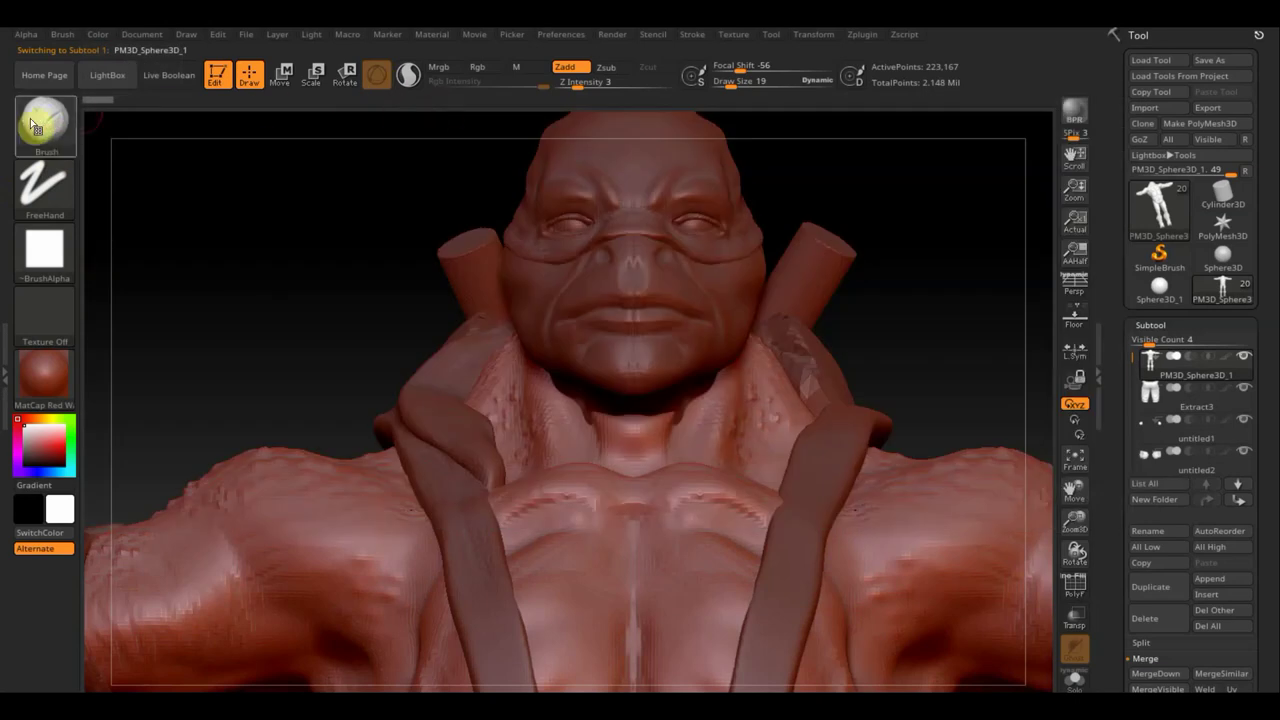
- Push the neck collar into shape symmetrically with Move Topologic at draw size 90
click(45, 121)
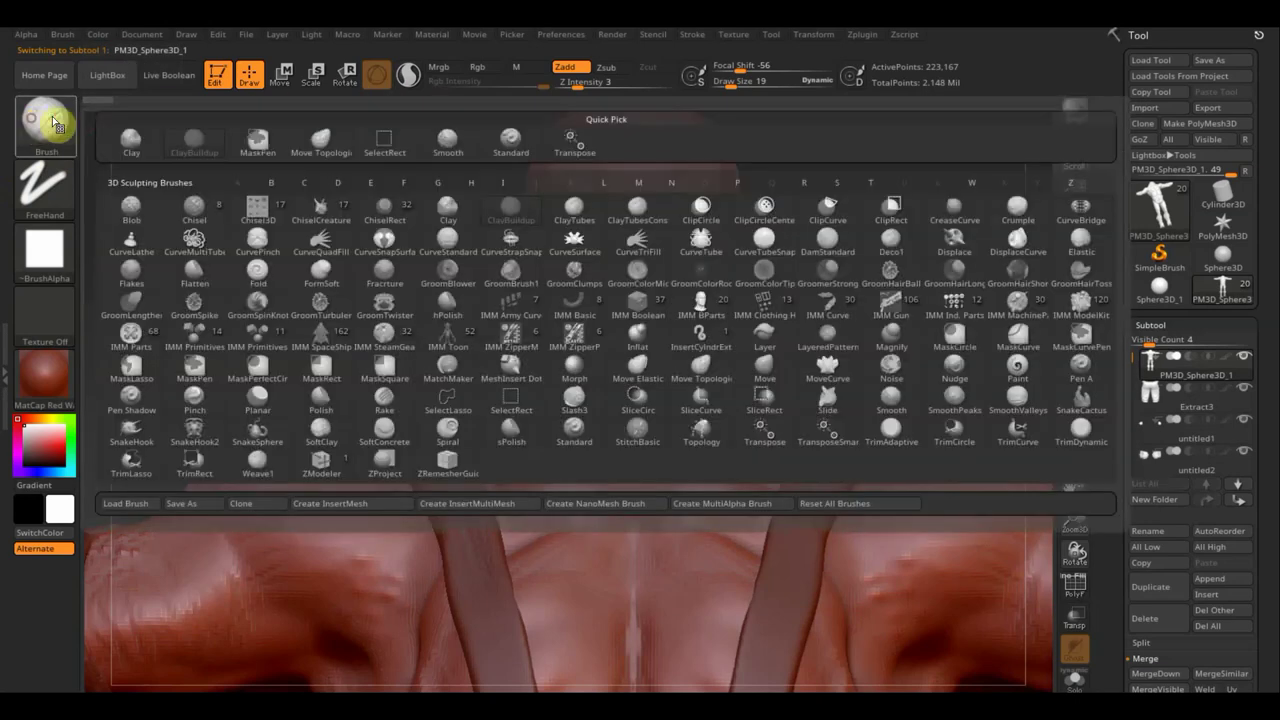
click(332, 147)
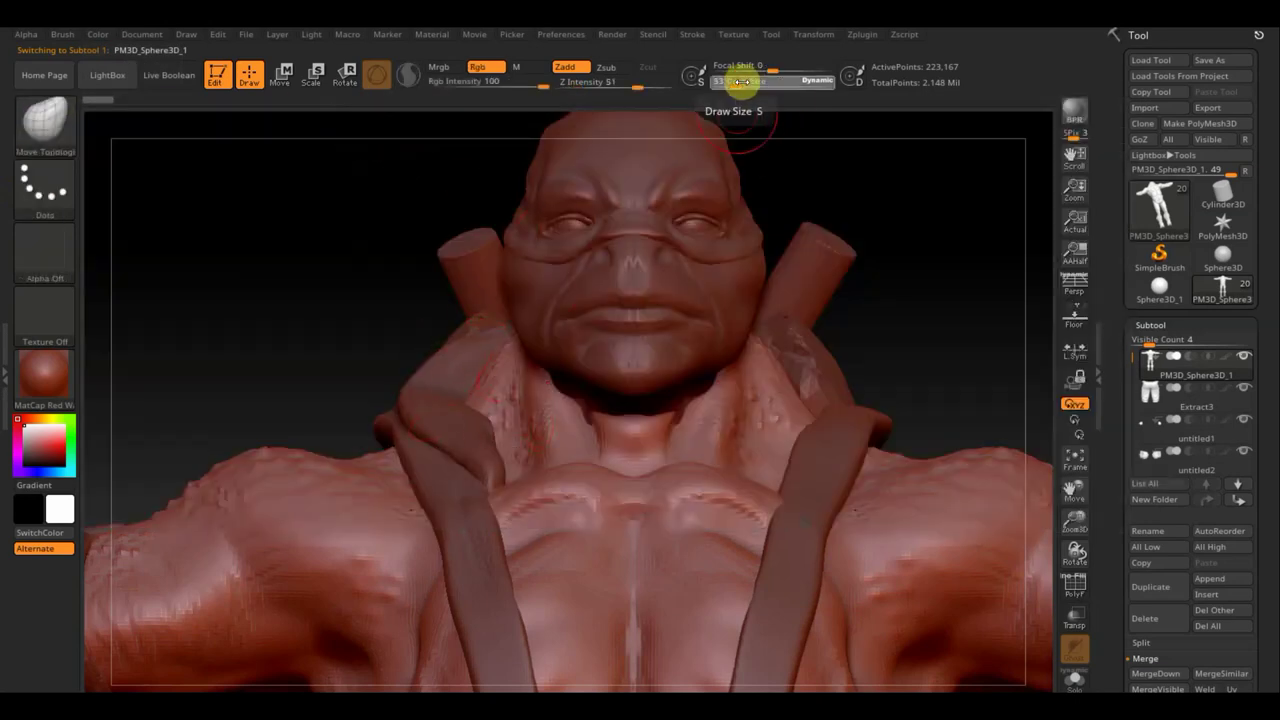
drag(737, 85, 748, 87)
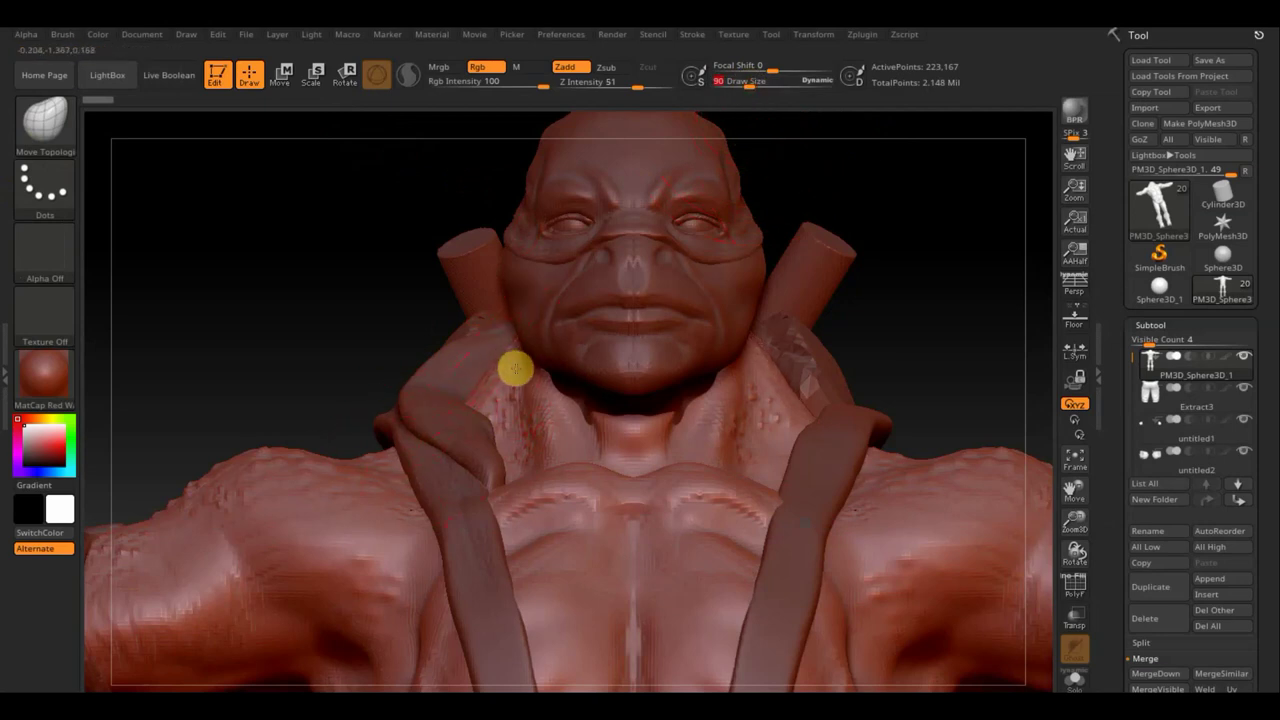
drag(486, 391, 505, 413)
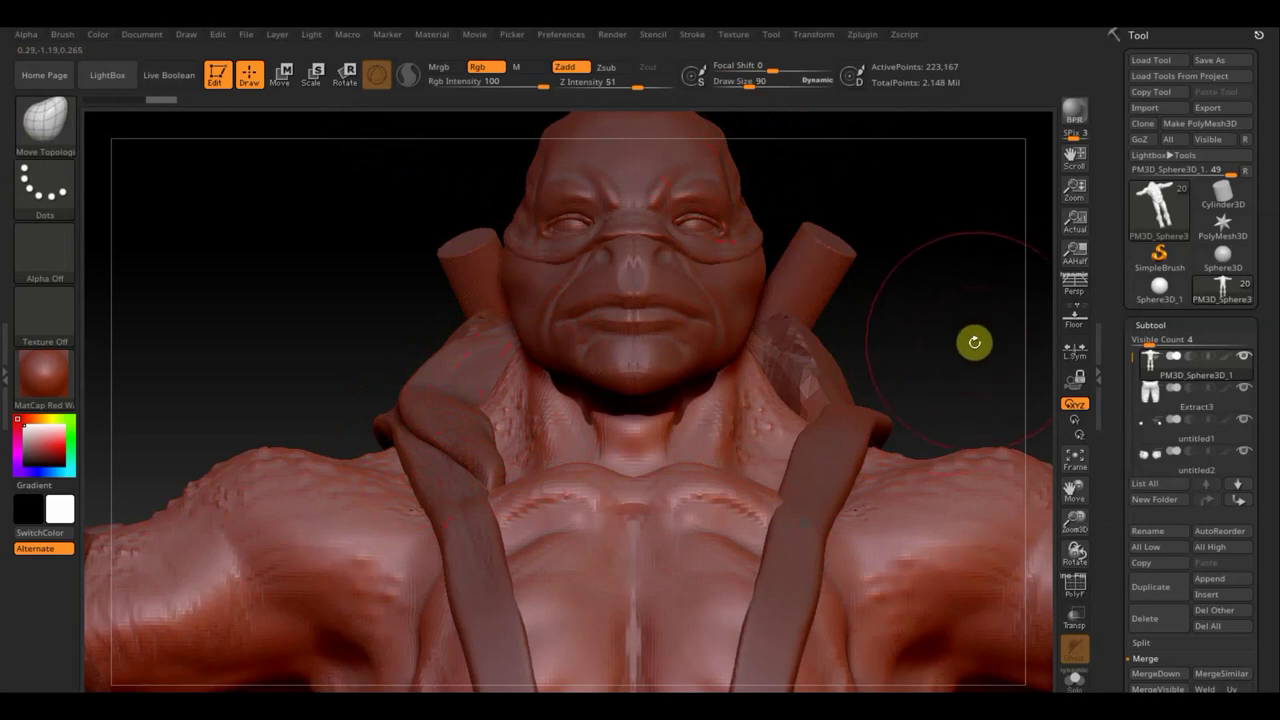
mouse_move(960, 363)
alt+mouse_down()
mouse_move(800, 392)
mouse_move(777, 503)
mouse_move(800, 375)
alt+mouse_up()
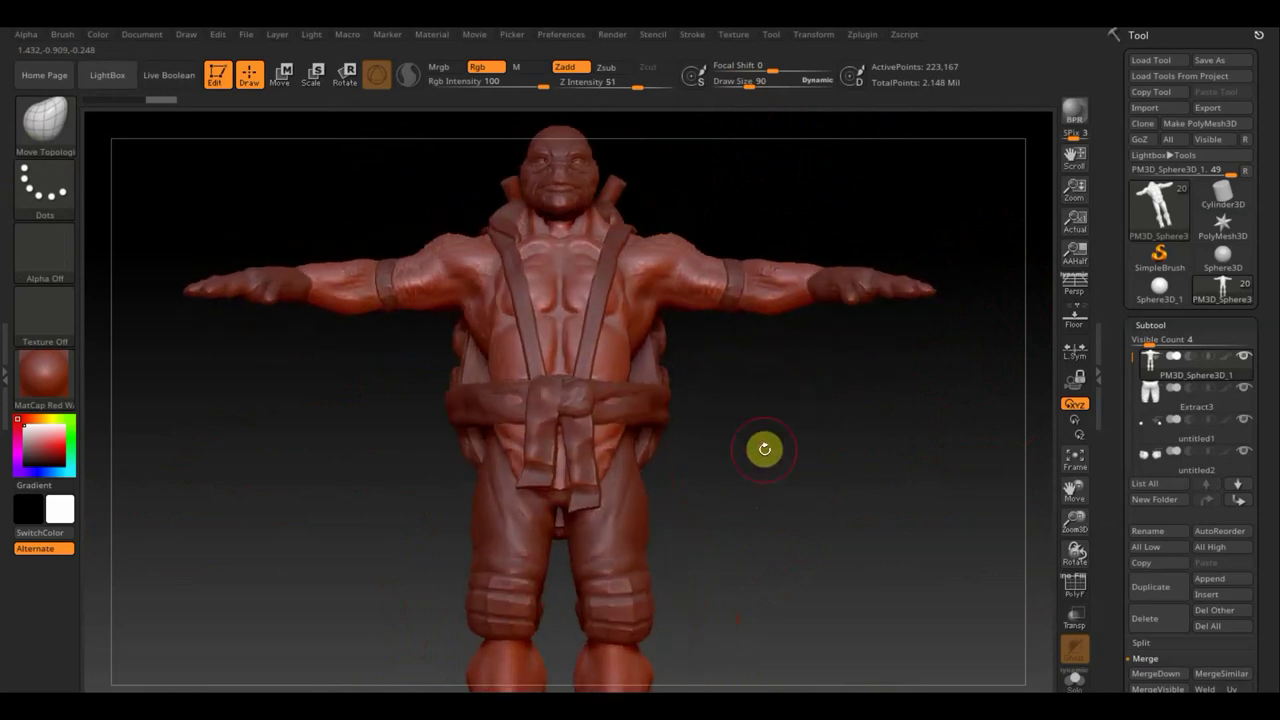
key(n)
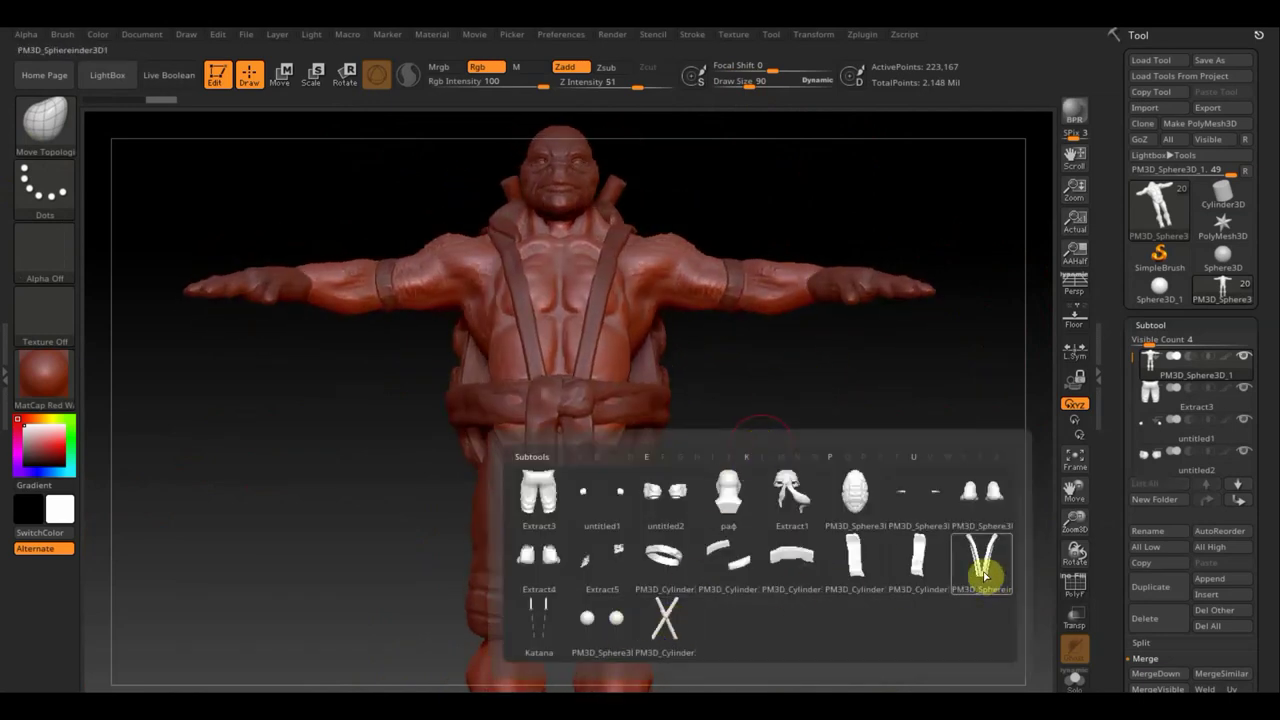
- Select PM3D_Cylinder3D3, zoom to the belt, and smooth the strap dent at draw size 33
click(917, 558)
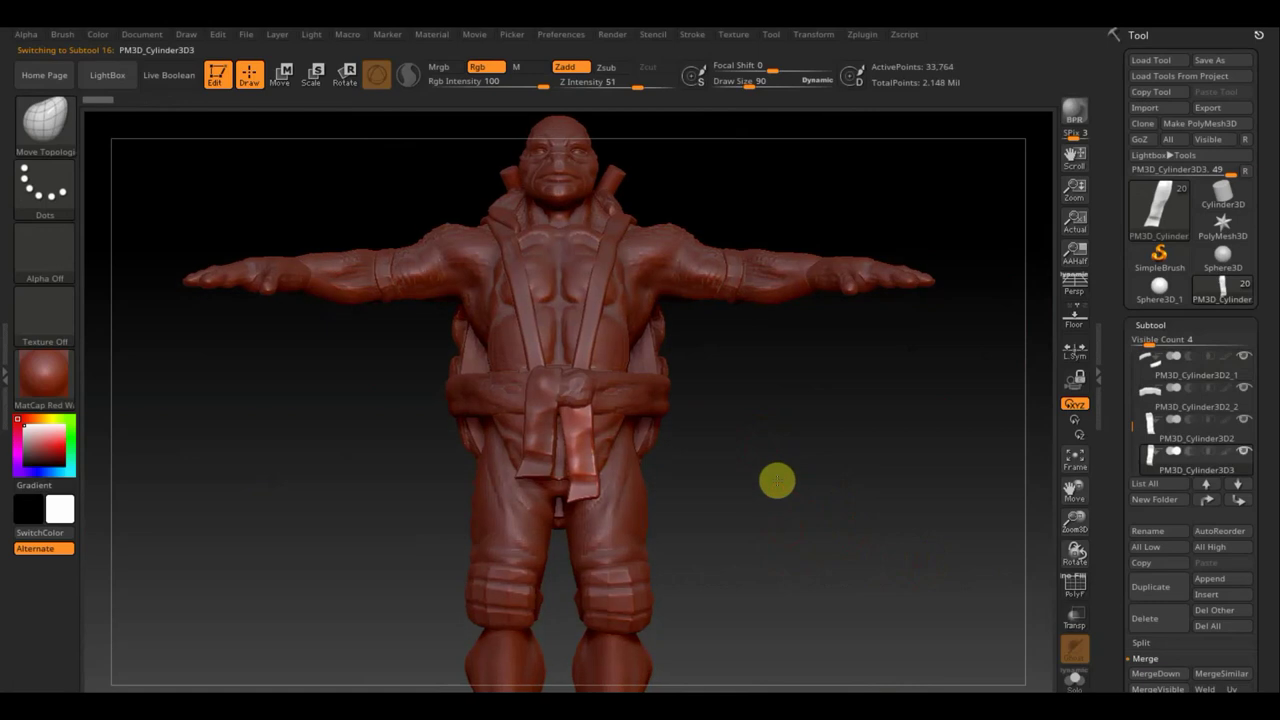
mouse_move(774, 480)
alt+mouse_down()
mouse_move(817, 643)
mouse_move(932, 530)
mouse_move(888, 220)
alt+mouse_up()
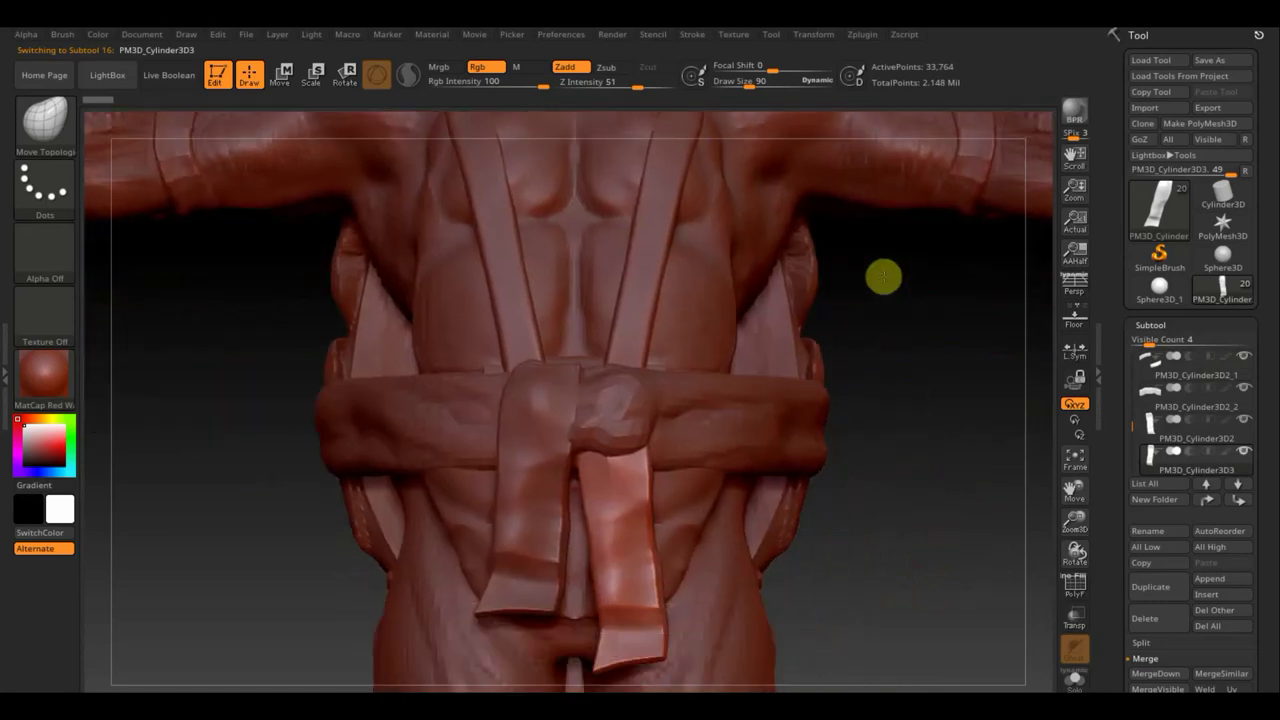
drag(744, 82, 735, 82)
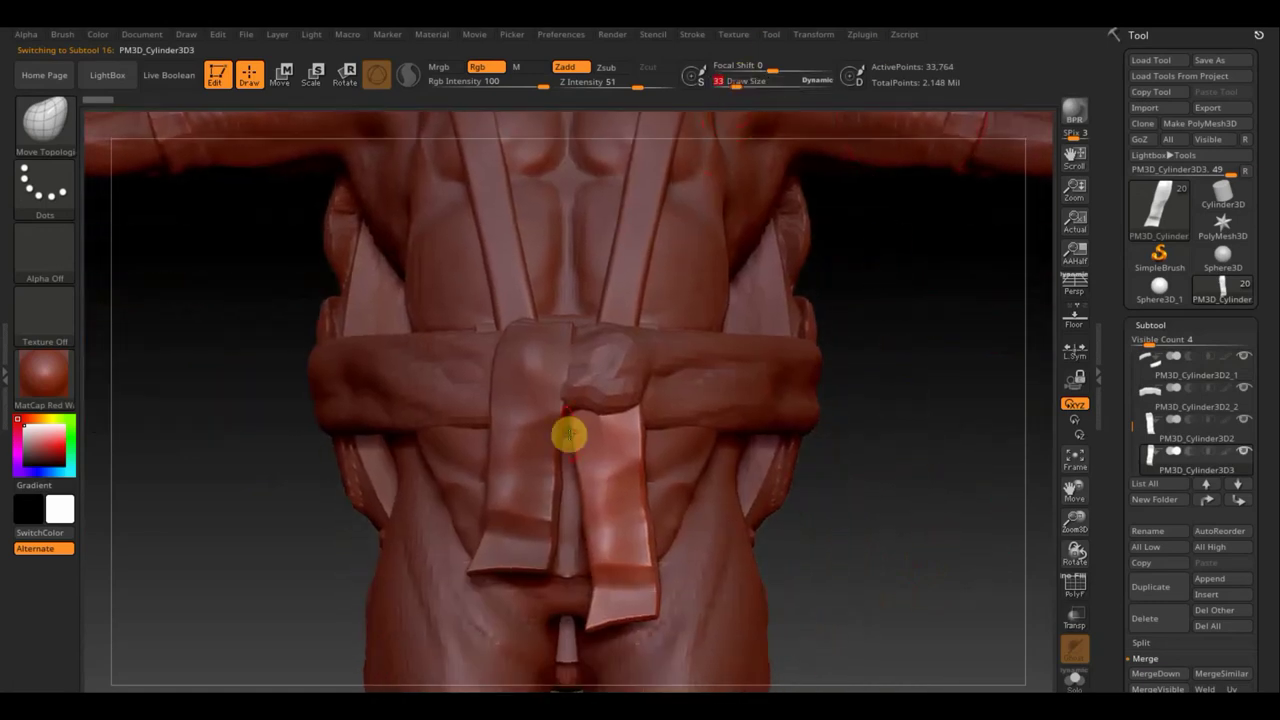
click(615, 469)
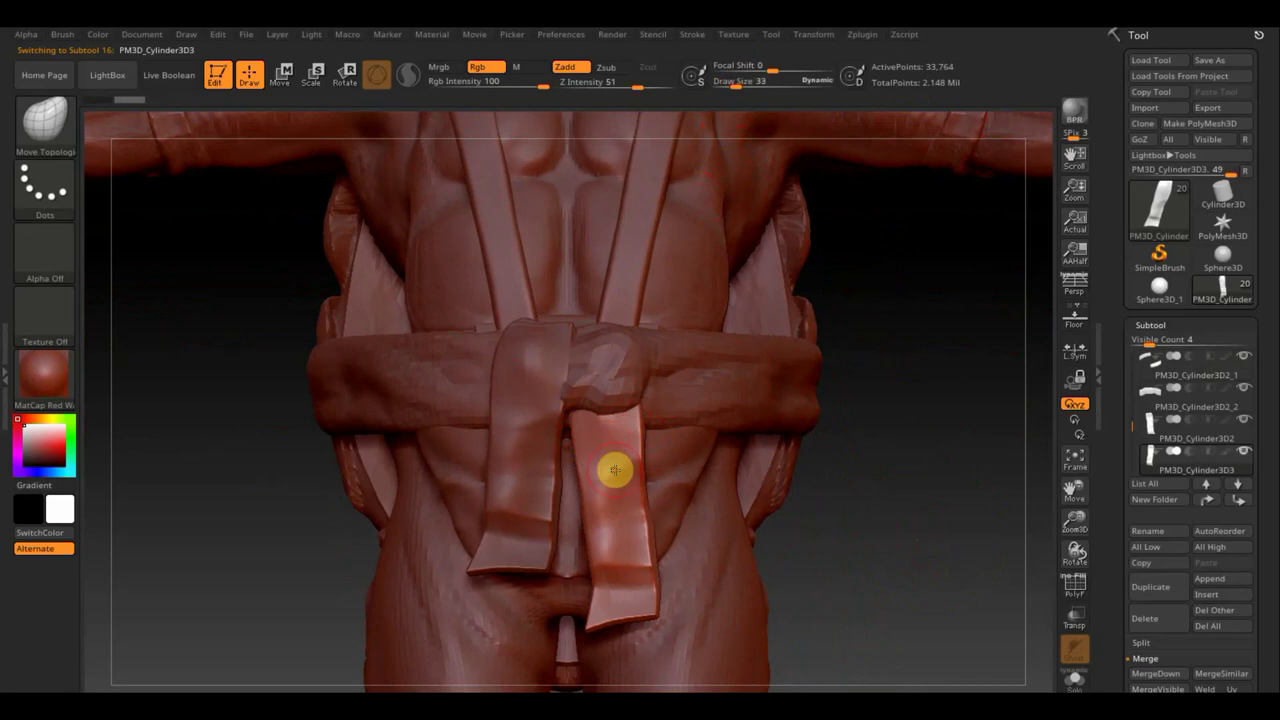
- Pick ClayBuildup, turn on BackfaceMask under Auto Masking, and stroke clay folds along the strap
click(42, 118)
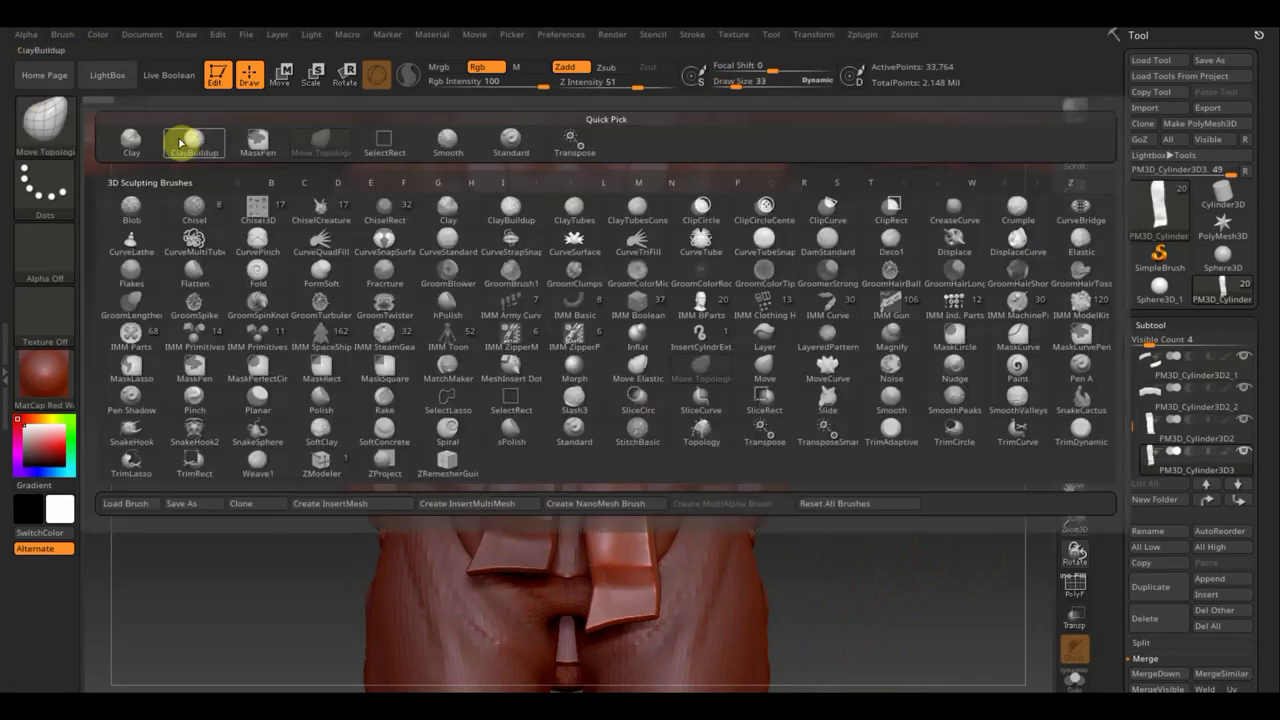
click(197, 140)
click(66, 39)
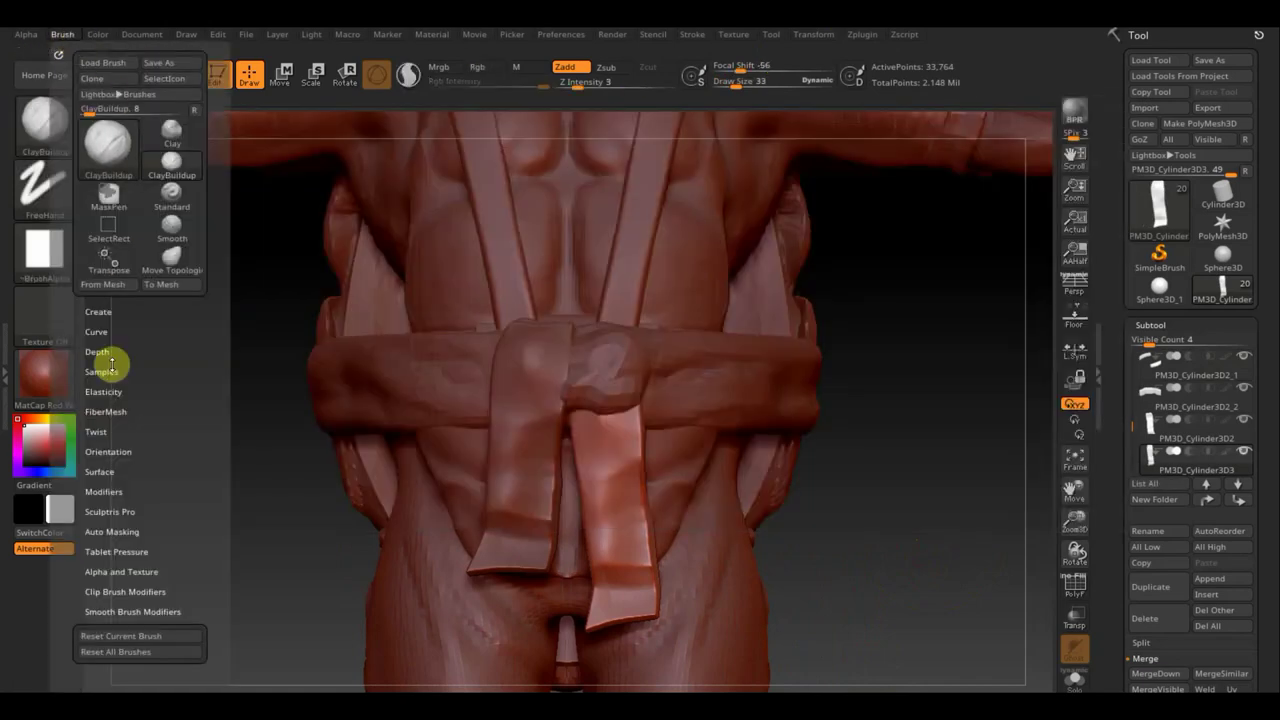
click(100, 527)
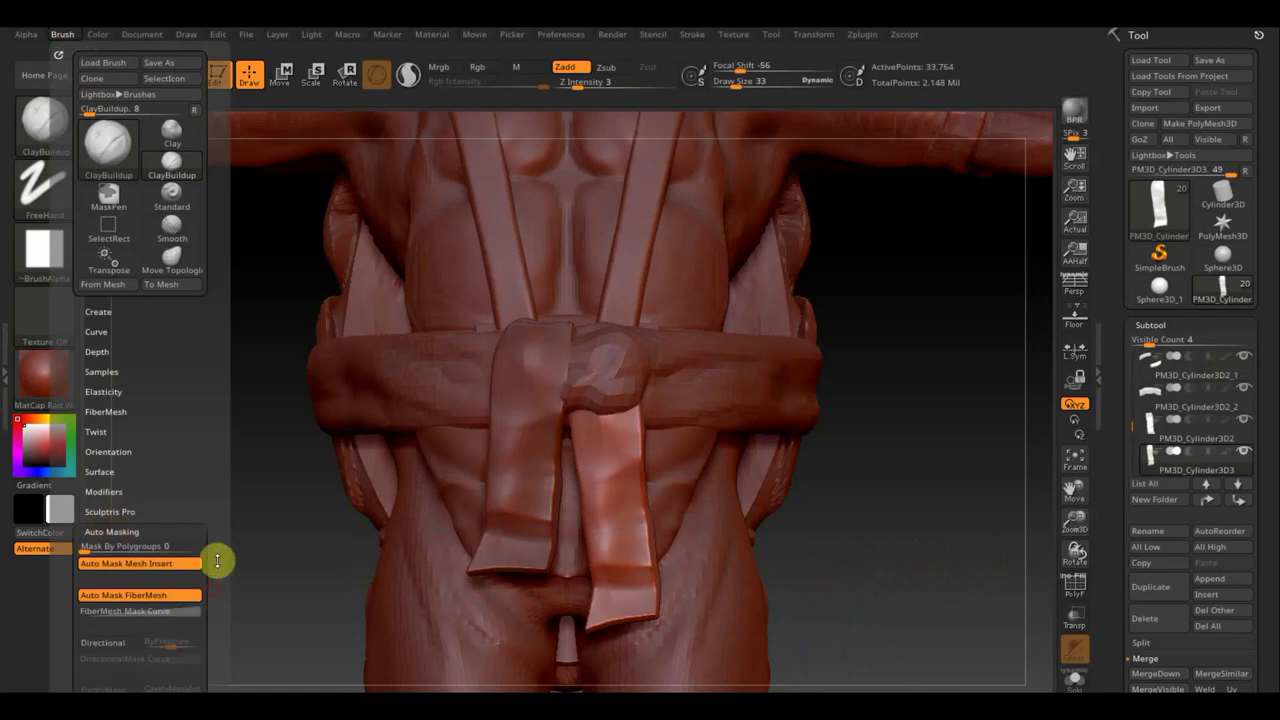
scroll(200, 550, down, 5)
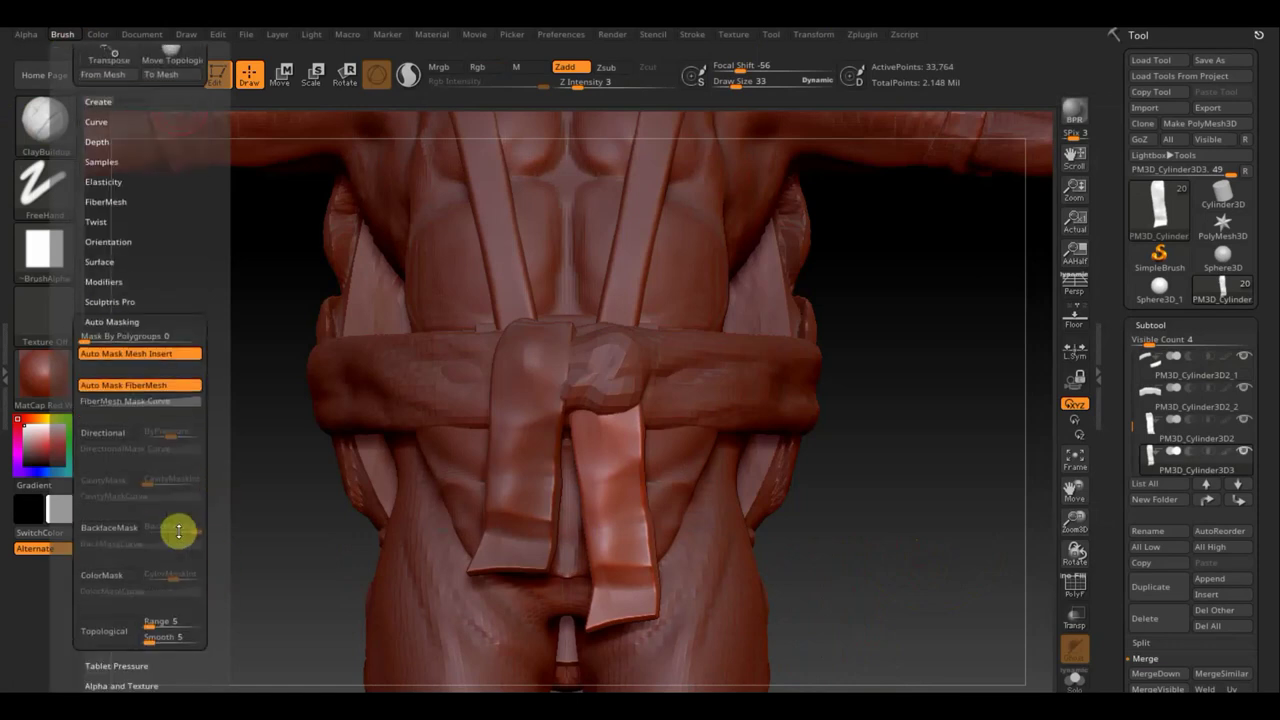
click(112, 526)
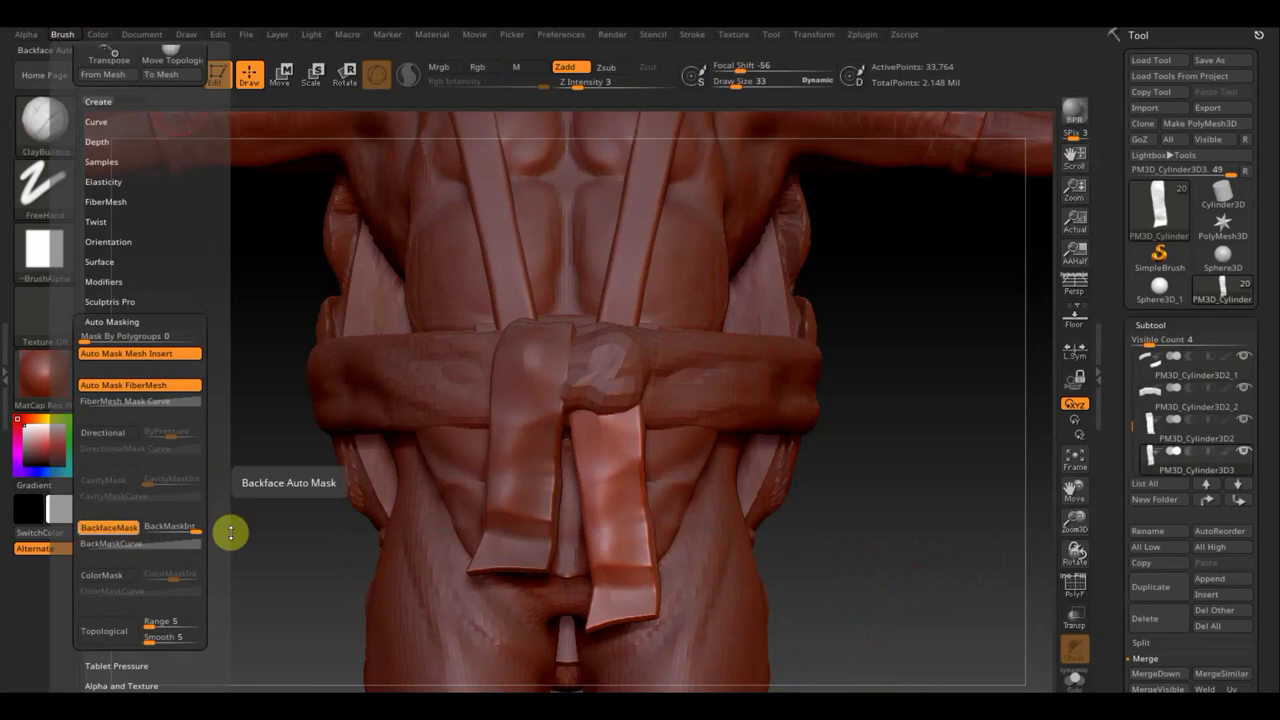
mouse_move(608, 481)
mouse_down()
mouse_move(601, 442)
mouse_move(634, 389)
mouse_move(617, 474)
mouse_move(627, 484)
mouse_move(609, 451)
mouse_move(620, 561)
mouse_move(600, 609)
mouse_move(603, 583)
mouse_move(642, 571)
mouse_move(611, 531)
mouse_move(623, 571)
mouse_move(594, 520)
mouse_move(616, 522)
mouse_move(620, 591)
mouse_move(591, 651)
mouse_move(585, 636)
mouse_move(631, 589)
mouse_move(629, 609)
mouse_up()
- Smooth the first belt strap and build up a lump of clay on the knot
key(shift)
mouse_move(612, 483)
shift+mouse_down()
mouse_move(592, 614)
mouse_move(637, 571)
mouse_move(622, 589)
mouse_move(619, 436)
mouse_move(591, 403)
mouse_move(586, 500)
mouse_move(597, 401)
shift+mouse_up()
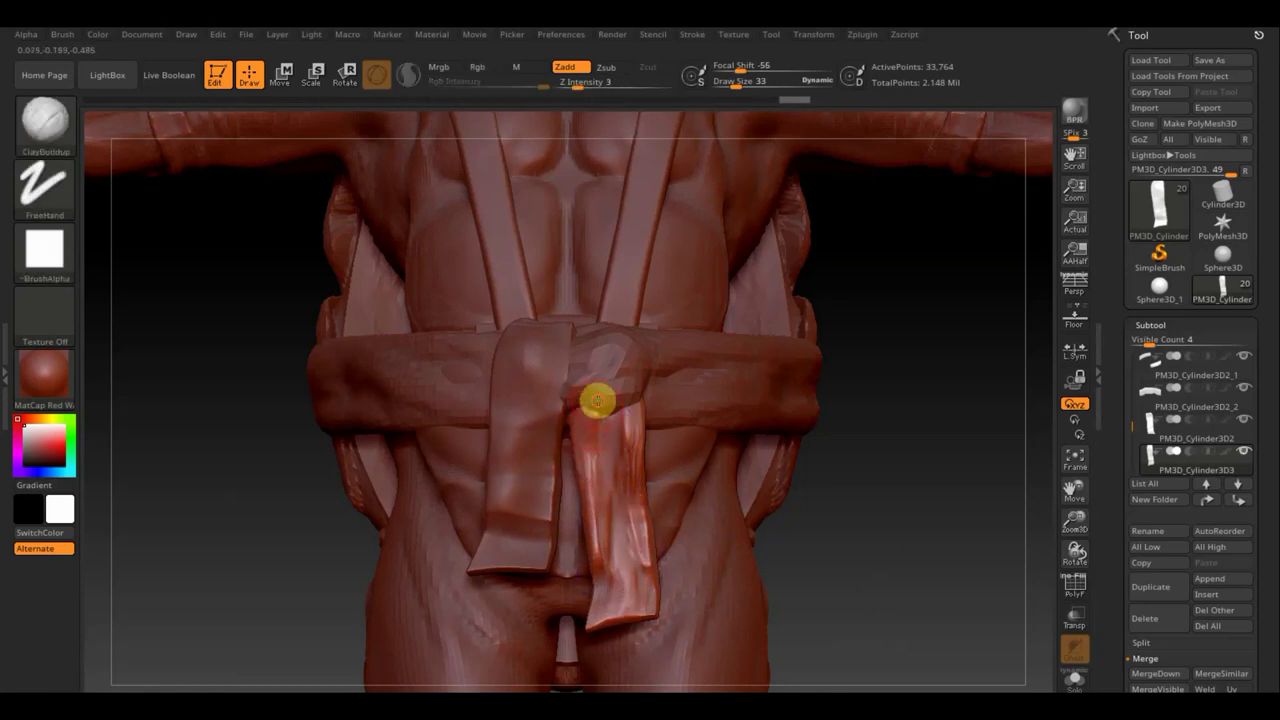
shift+drag(594, 466, 600, 400)
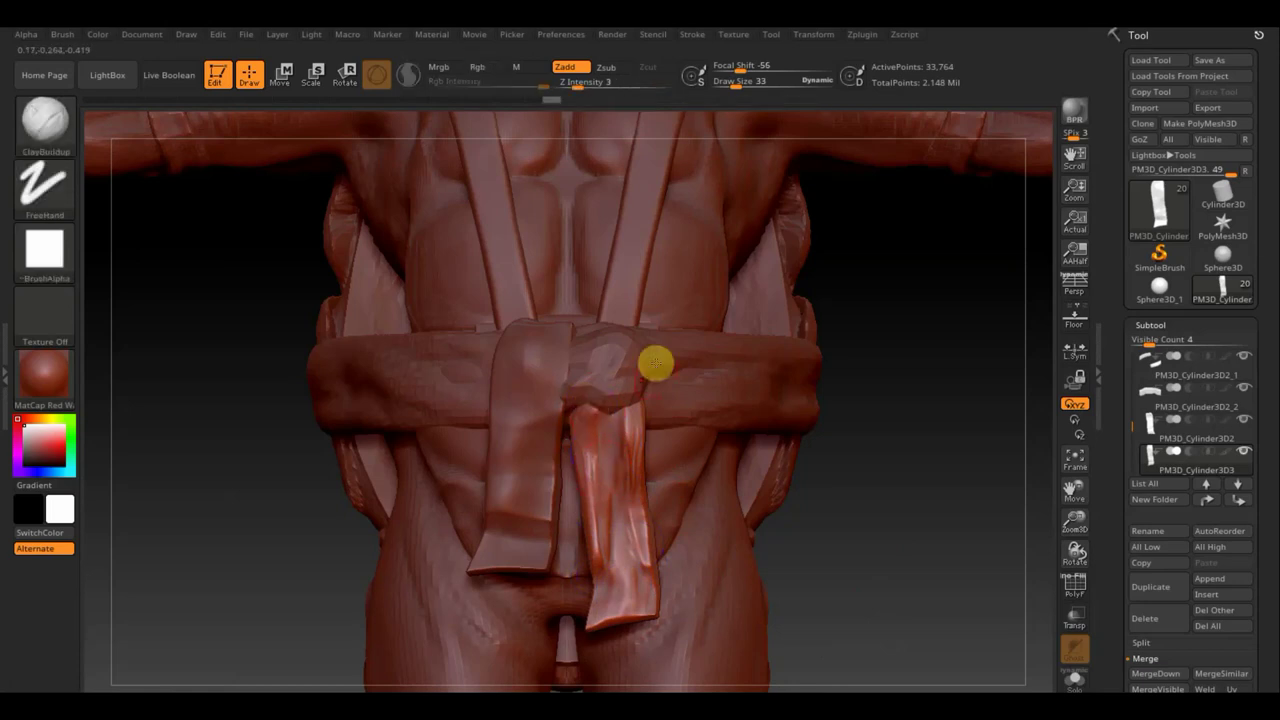
drag(635, 356, 580, 398)
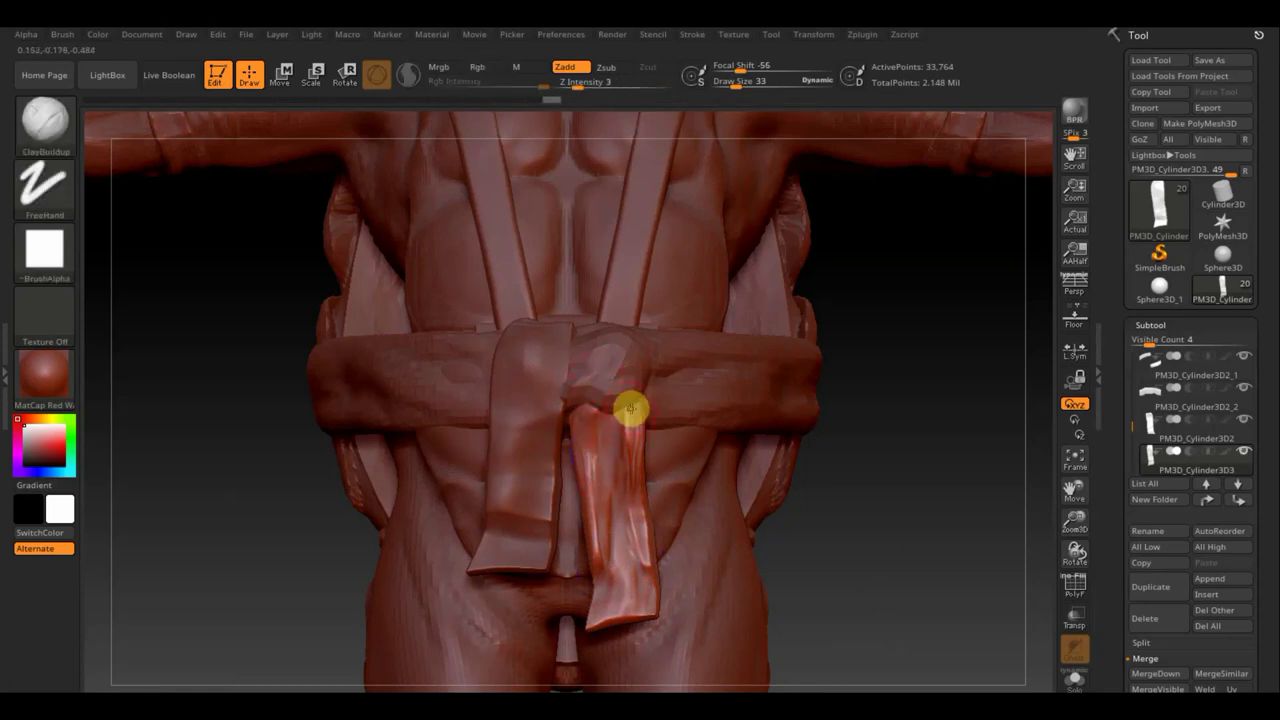
- Select the other belt tail, carve fold creases down its flap and soften them
key(n)
click(786, 537)
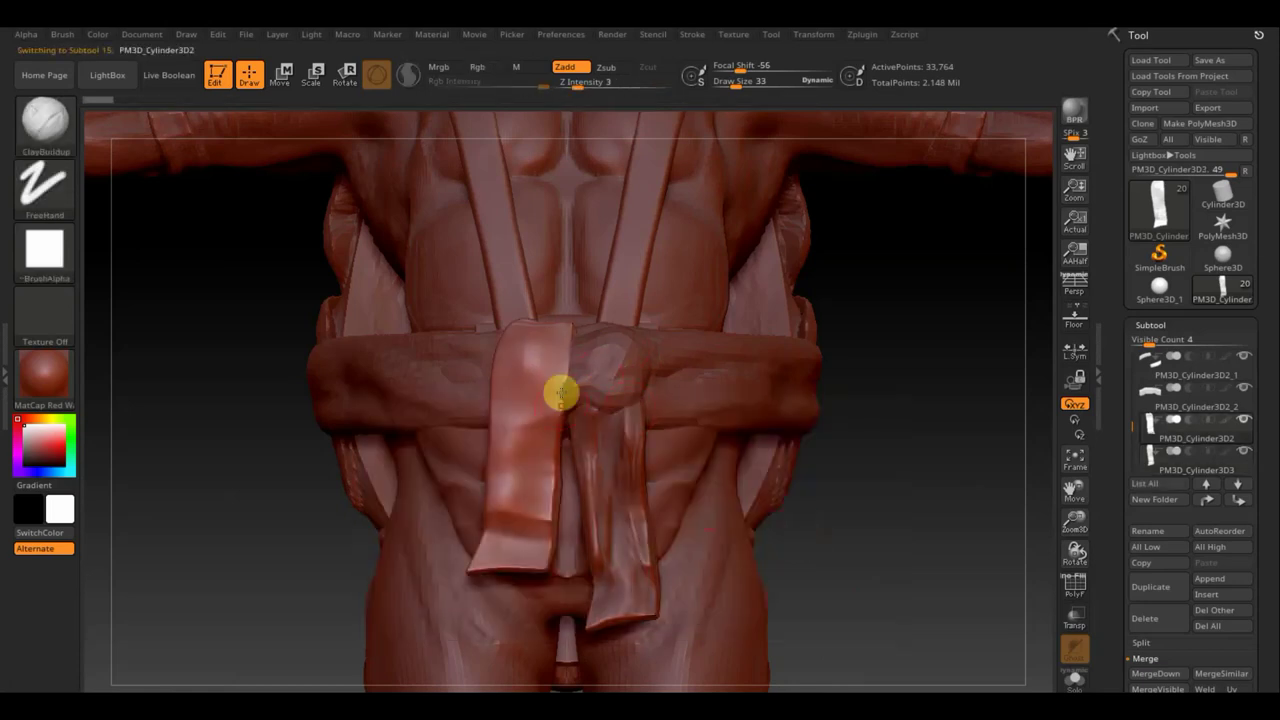
key(shift)
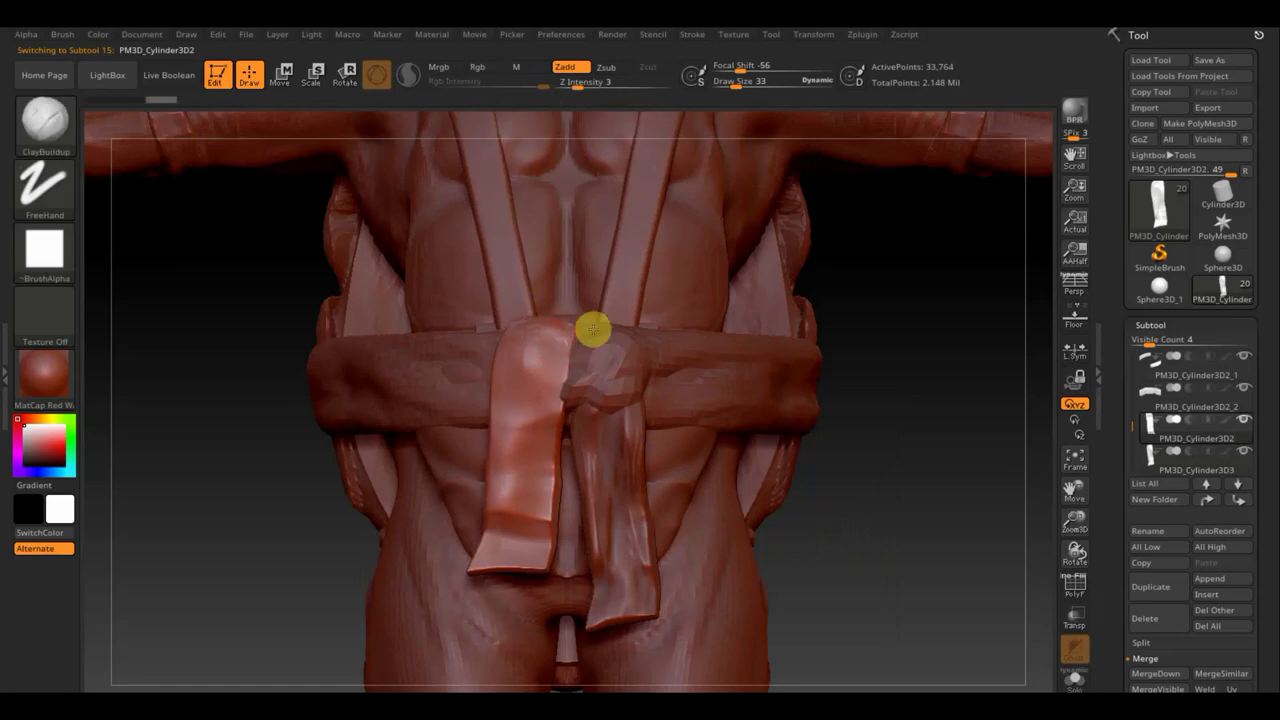
drag(572, 333, 566, 346)
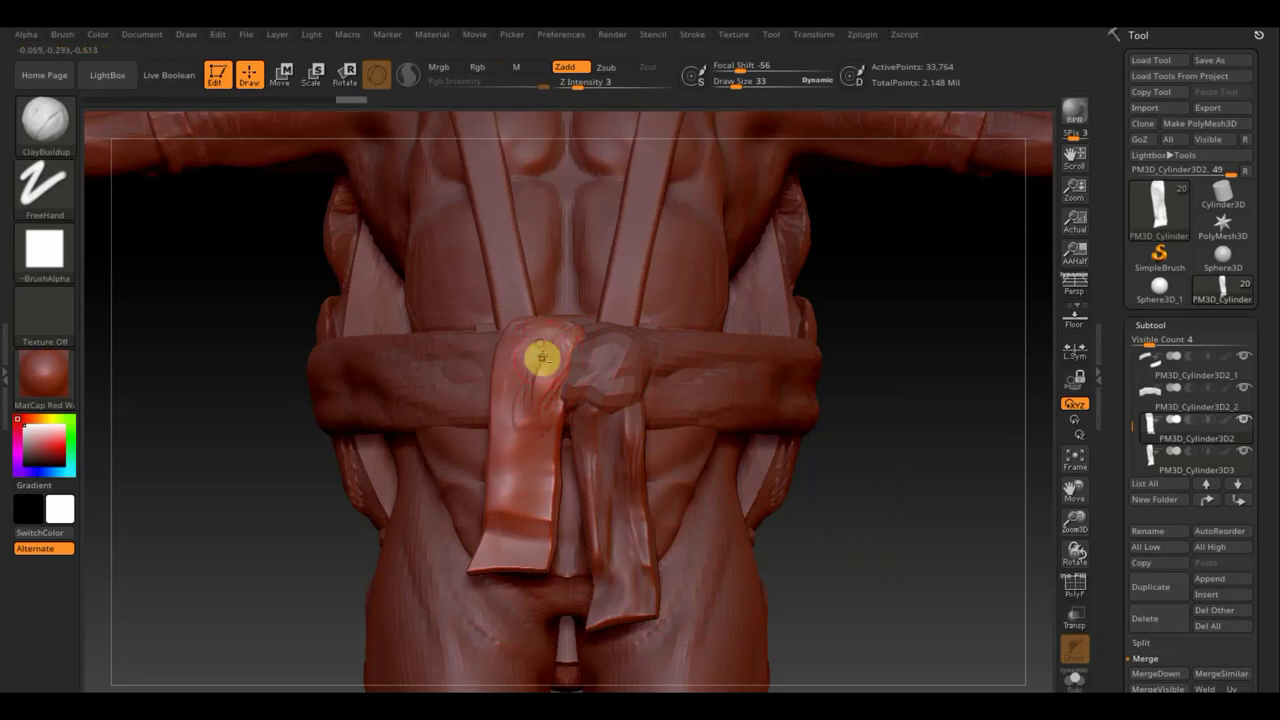
mouse_move(541, 357)
mouse_down()
mouse_move(508, 546)
mouse_move(517, 460)
mouse_move(523, 503)
mouse_move(509, 527)
mouse_move(531, 449)
mouse_up()
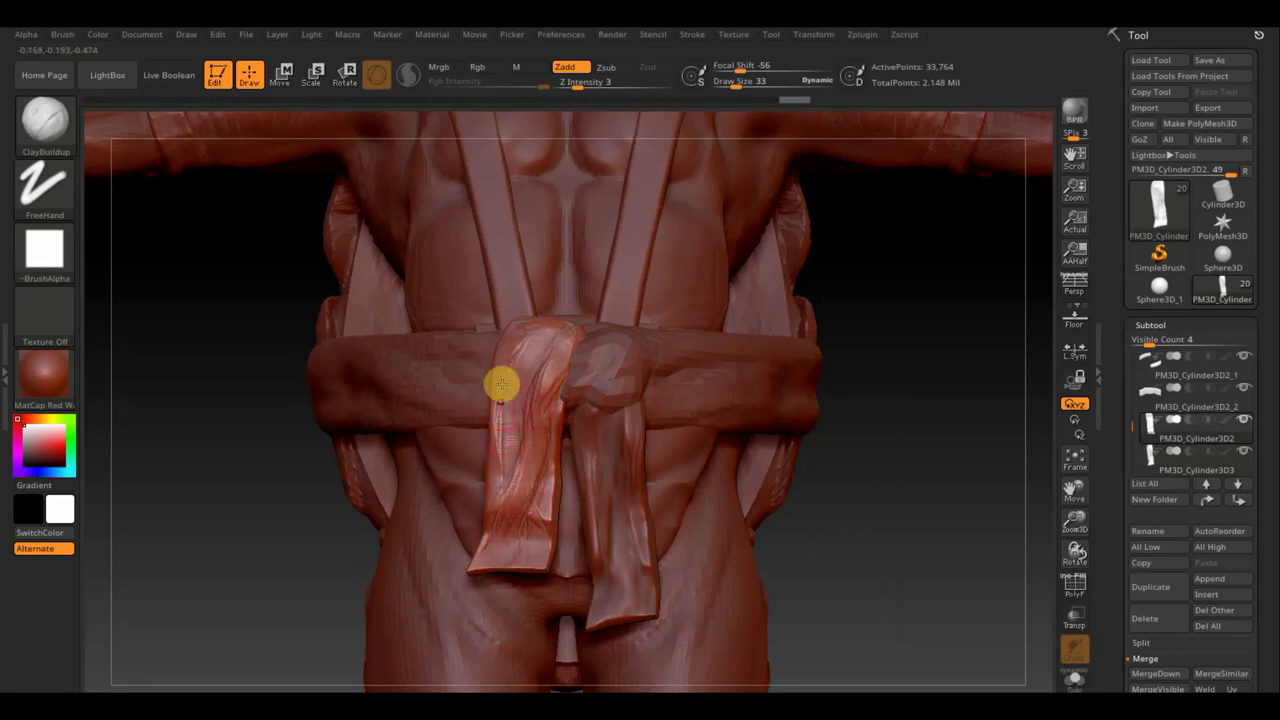
mouse_move(501, 384)
mouse_down()
mouse_move(486, 466)
mouse_move(548, 340)
mouse_move(494, 360)
mouse_move(537, 320)
mouse_move(494, 398)
mouse_up()
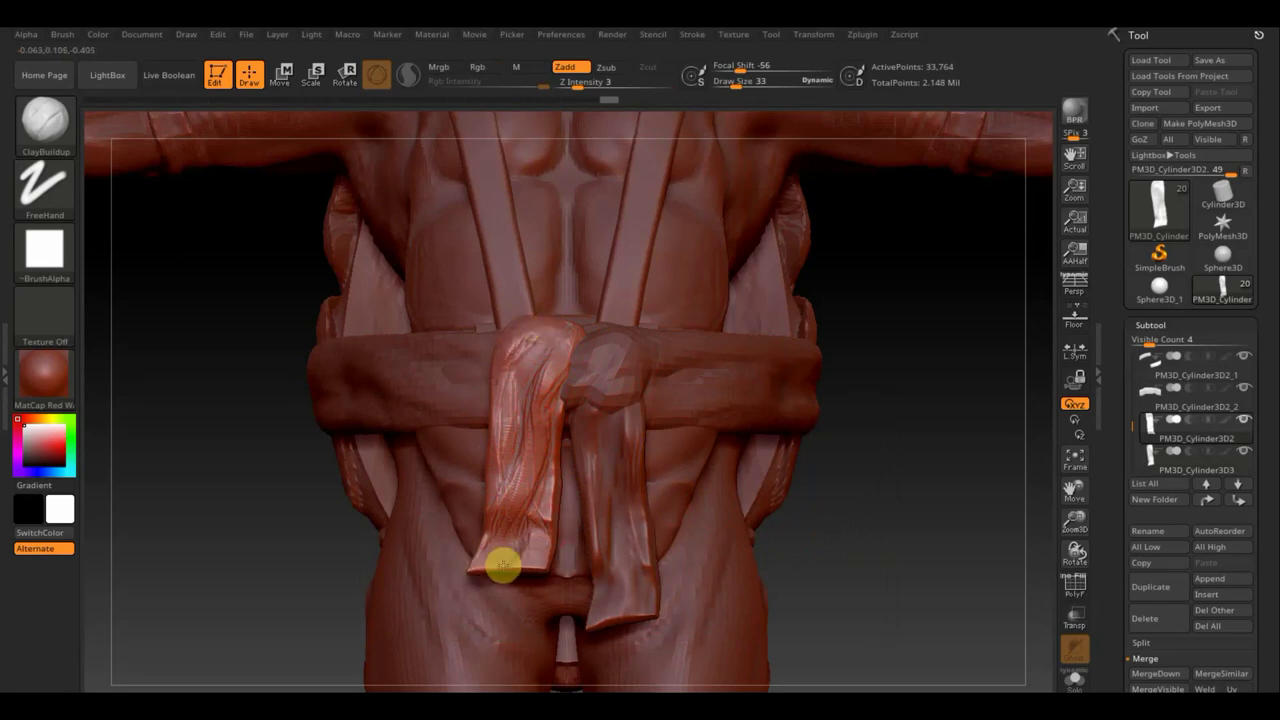
mouse_move(503, 566)
shift+mouse_down()
mouse_move(543, 331)
mouse_move(506, 389)
mouse_move(515, 547)
shift+mouse_up()
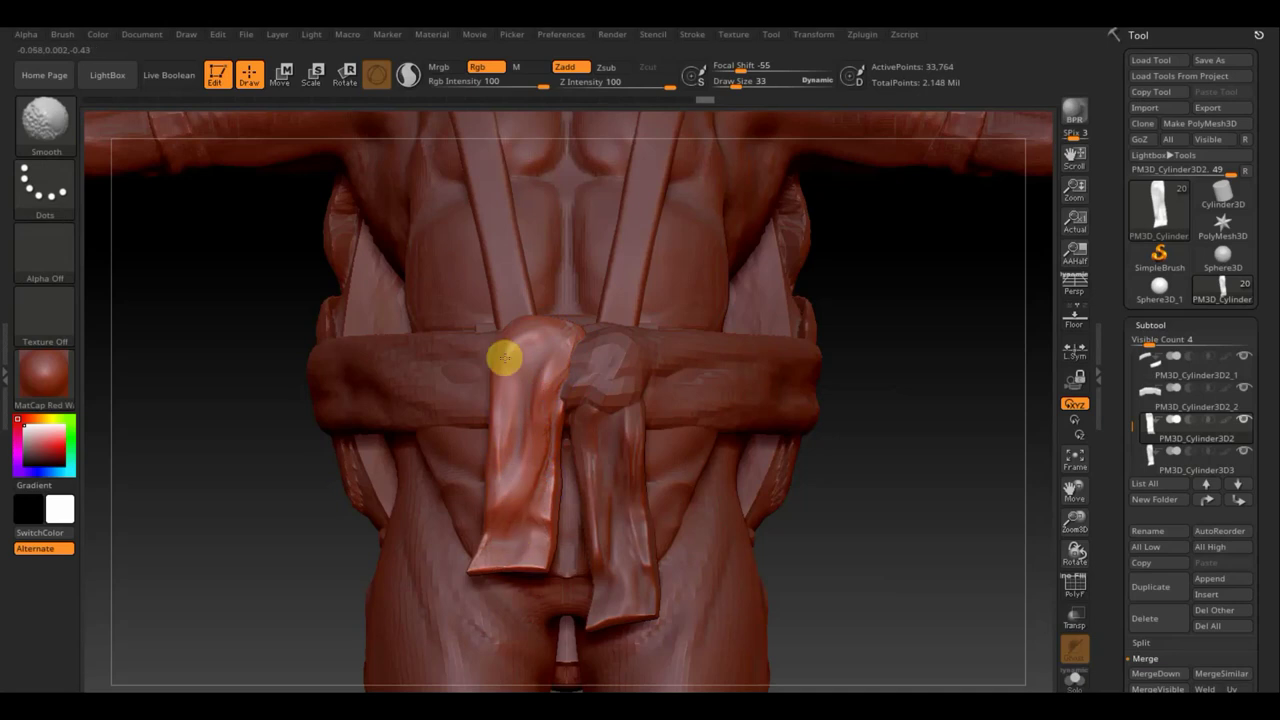
mouse_move(504, 358)
shift+mouse_down()
mouse_move(511, 503)
mouse_move(515, 463)
mouse_move(504, 472)
shift+mouse_up()
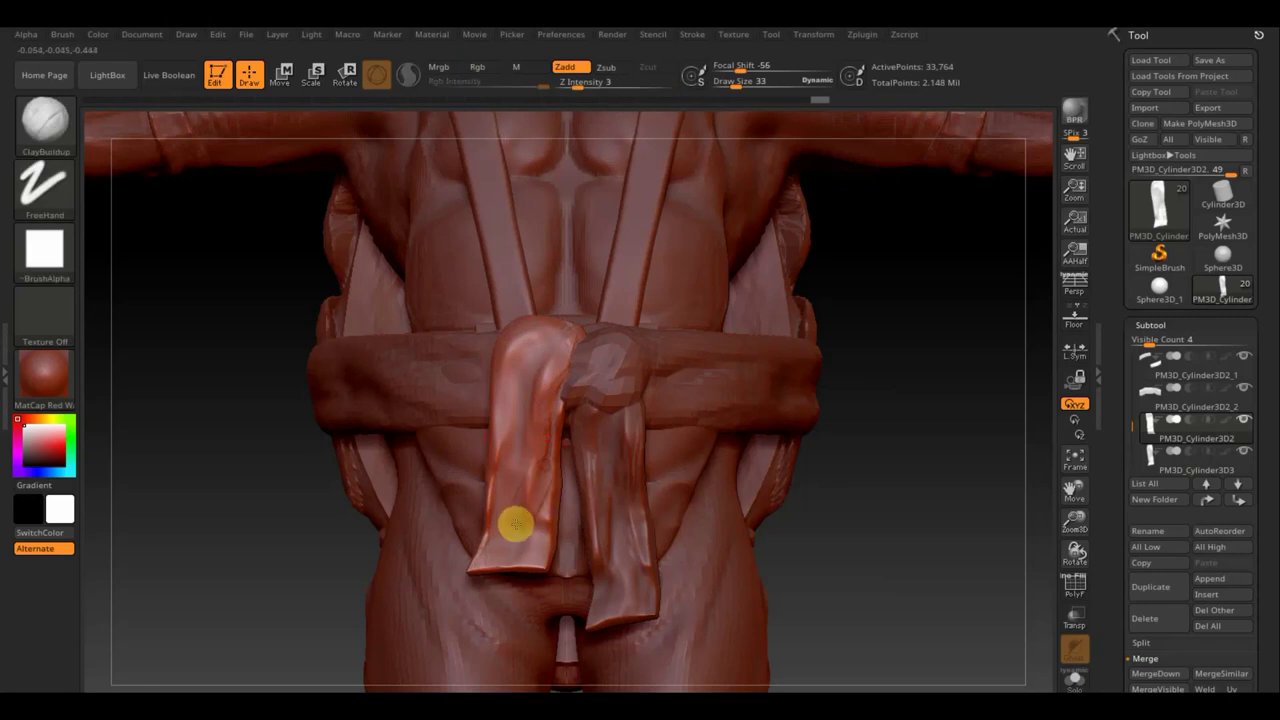
mouse_move(497, 537)
mouse_down()
mouse_move(537, 462)
mouse_move(503, 534)
mouse_up()
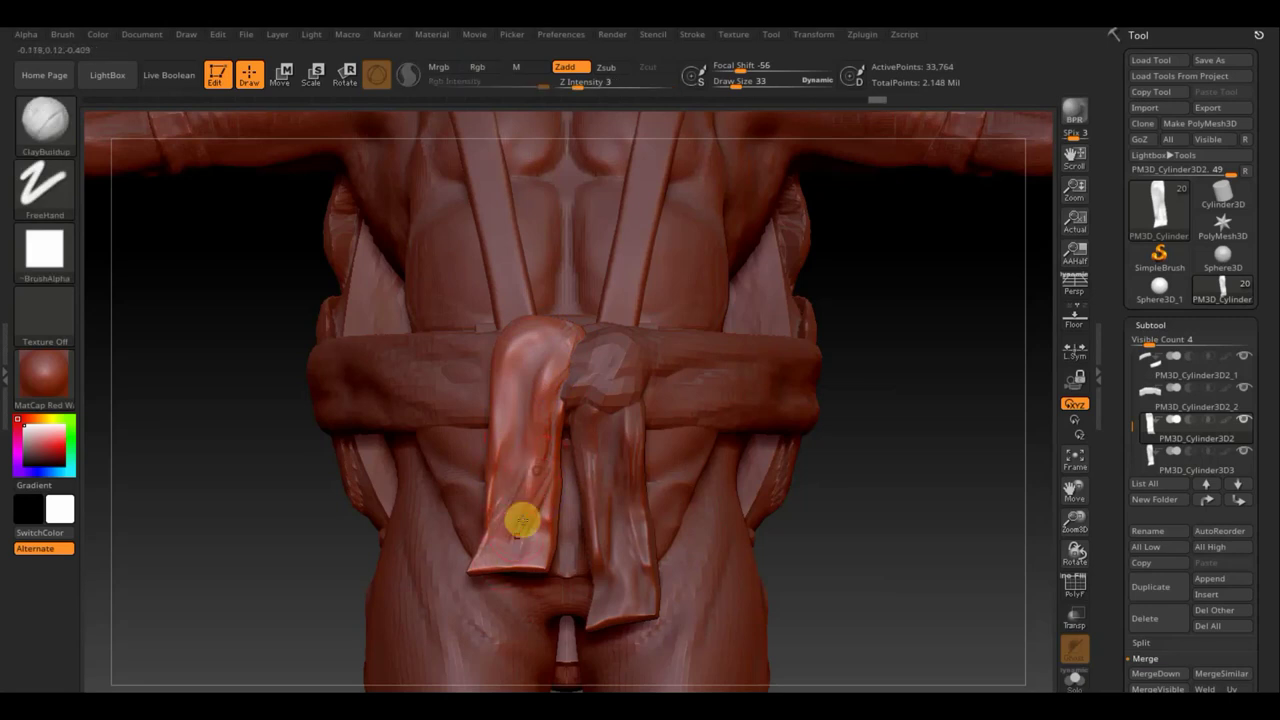
key(shift)
shift+drag(529, 459, 528, 466)
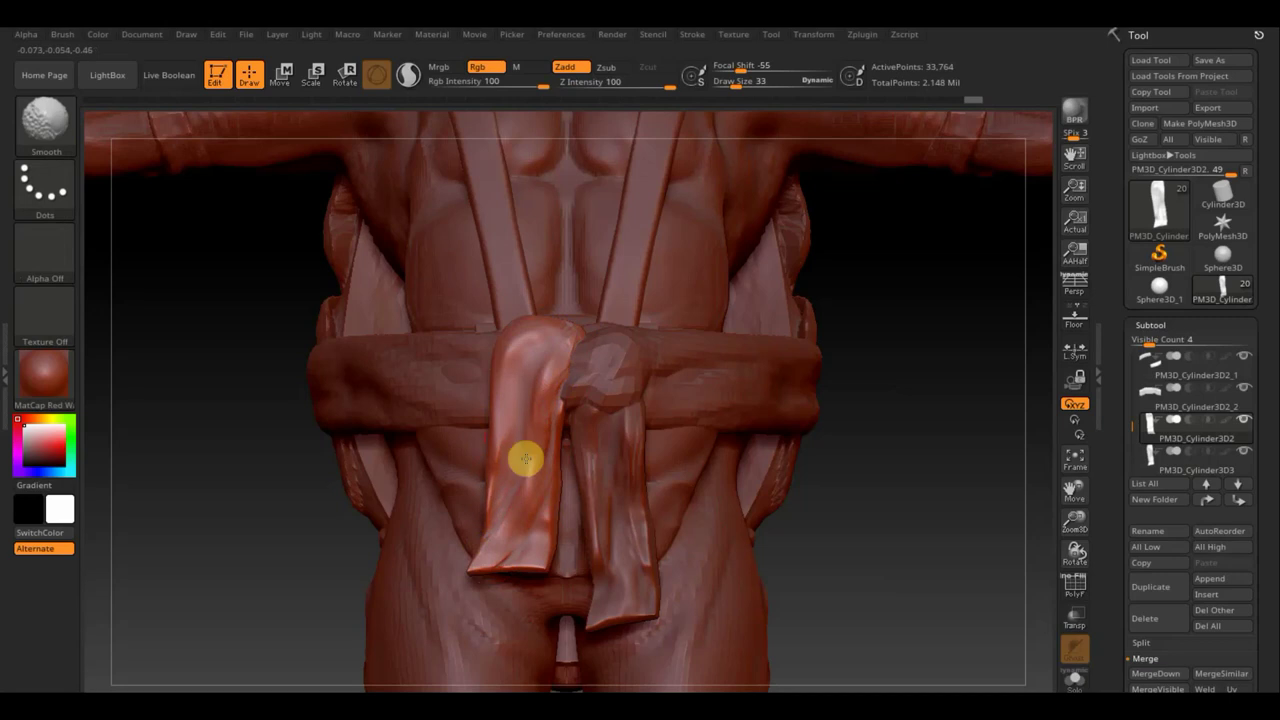
- Reshape the flap's top at the knot with Move Topological at Draw Size about 104
drag(812, 500, 812, 500)
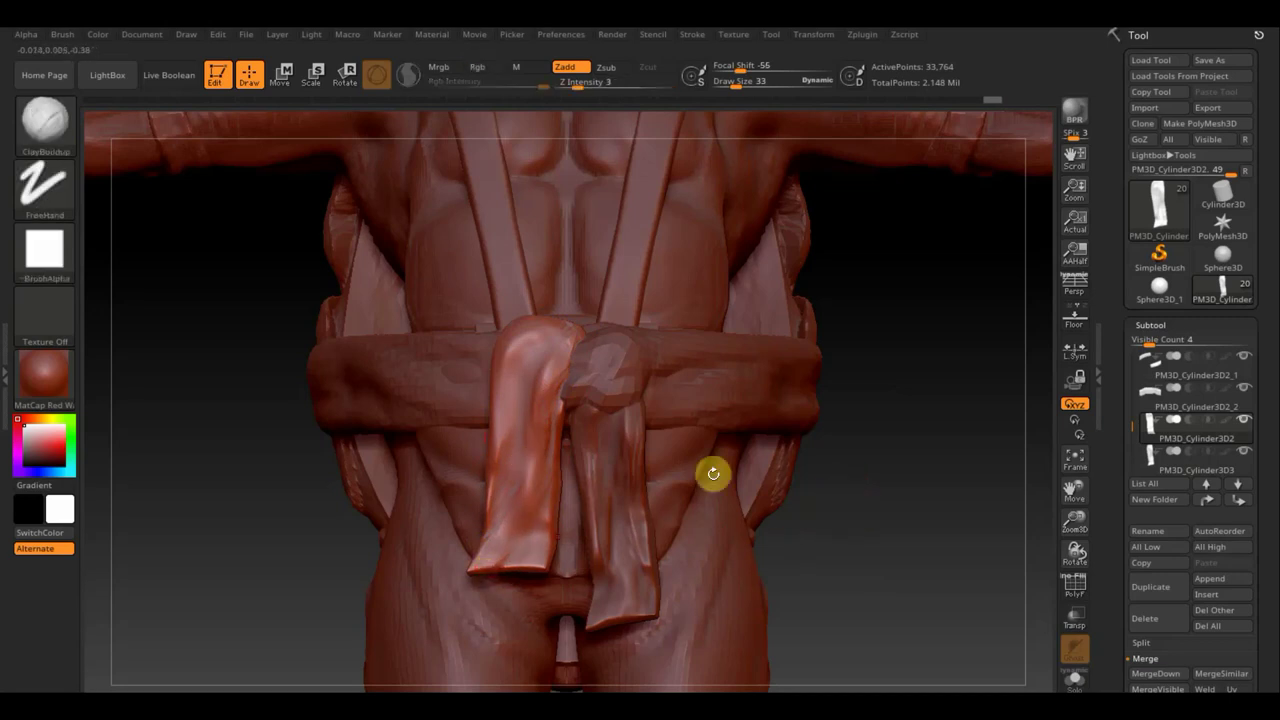
click(44, 118)
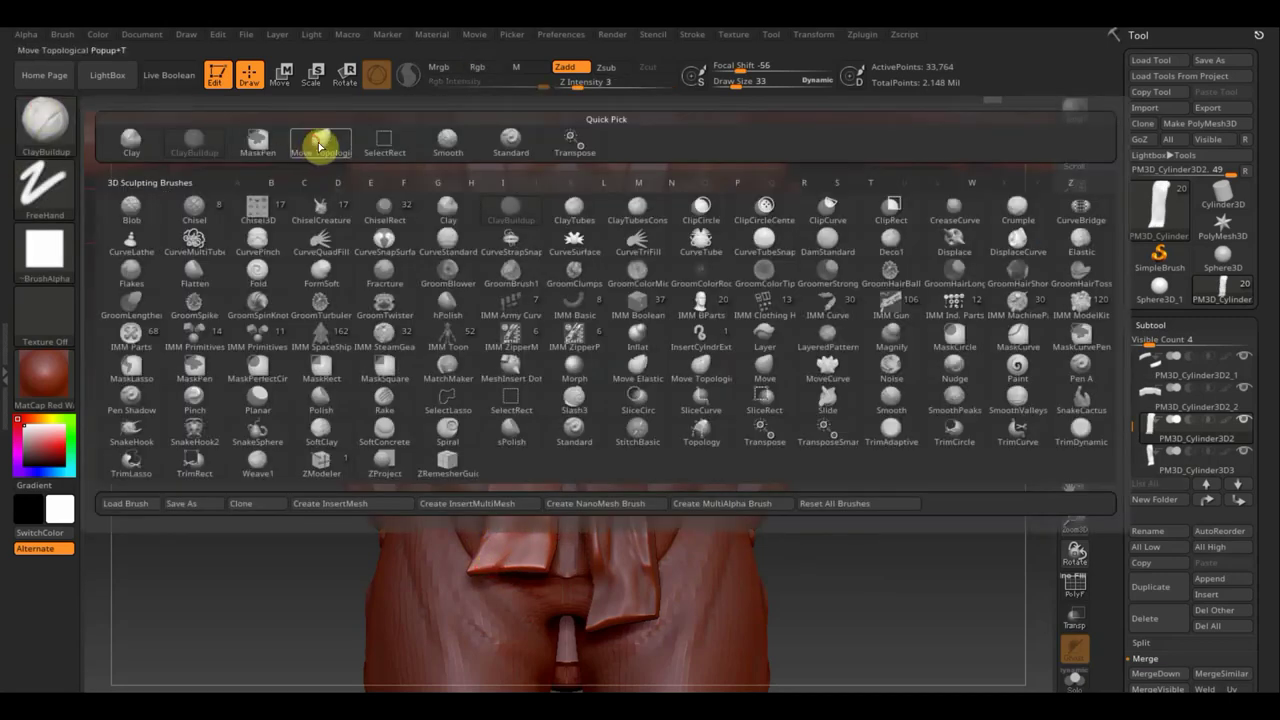
click(319, 147)
drag(737, 88, 750, 88)
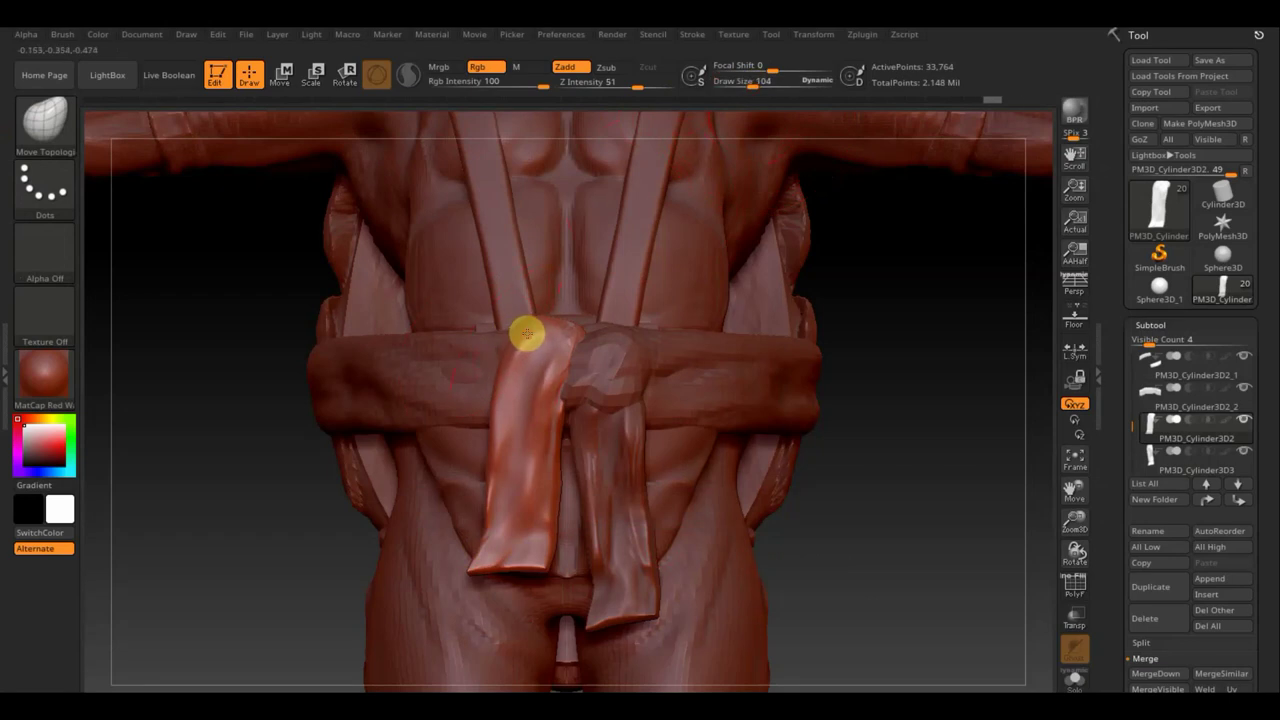
mouse_move(563, 320)
mouse_down()
mouse_move(598, 323)
mouse_move(603, 346)
mouse_up()
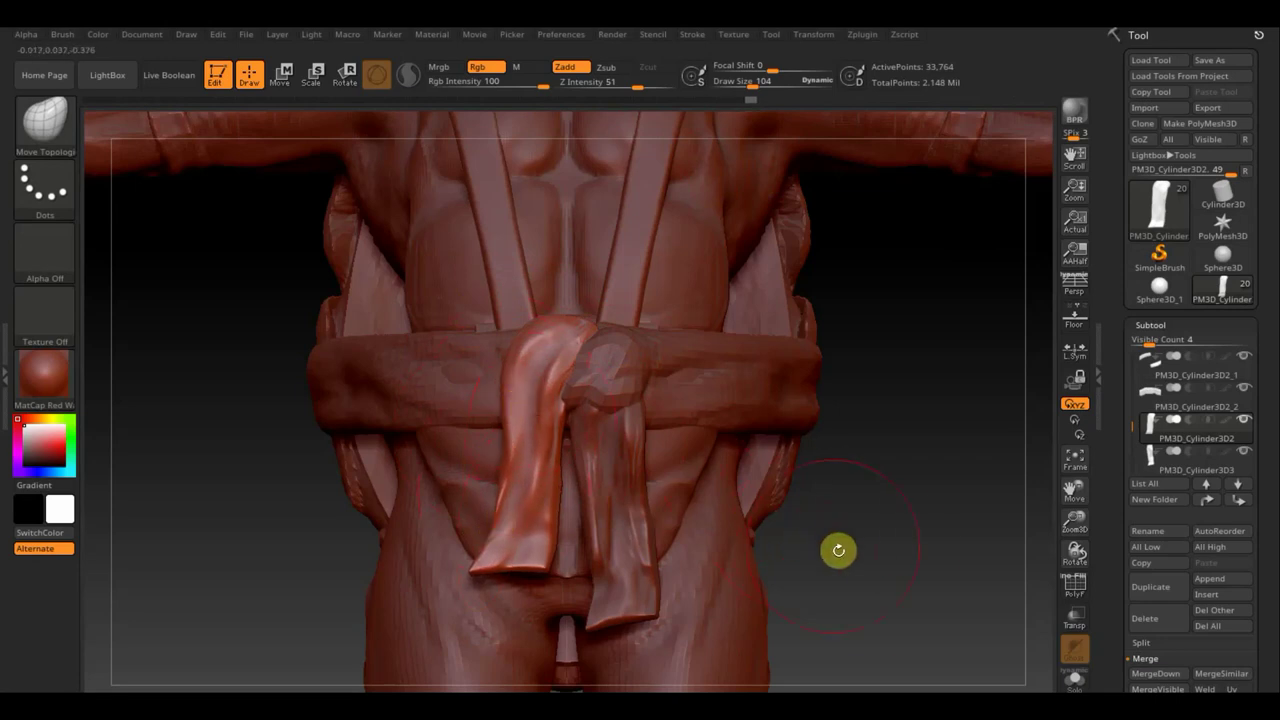
alt+drag(868, 556, 777, 354)
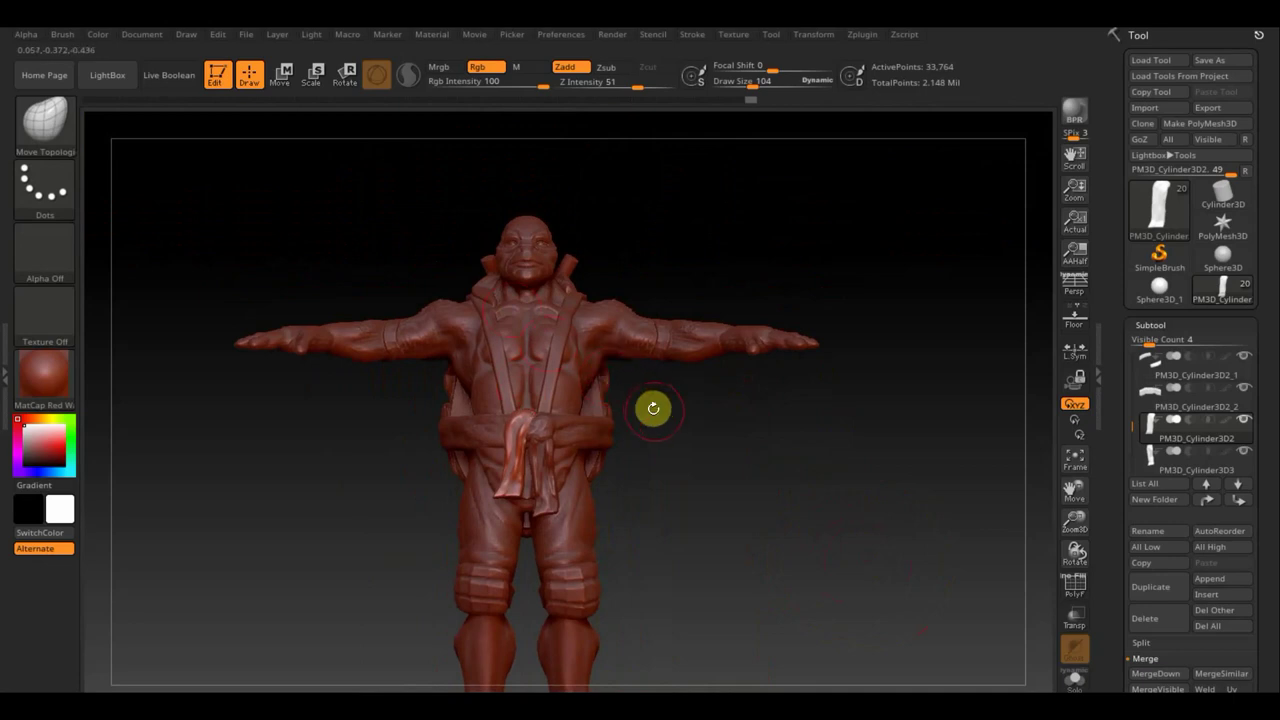
- Select the chest straps subtool and nudge the top of the left shoulder strap
key(n)
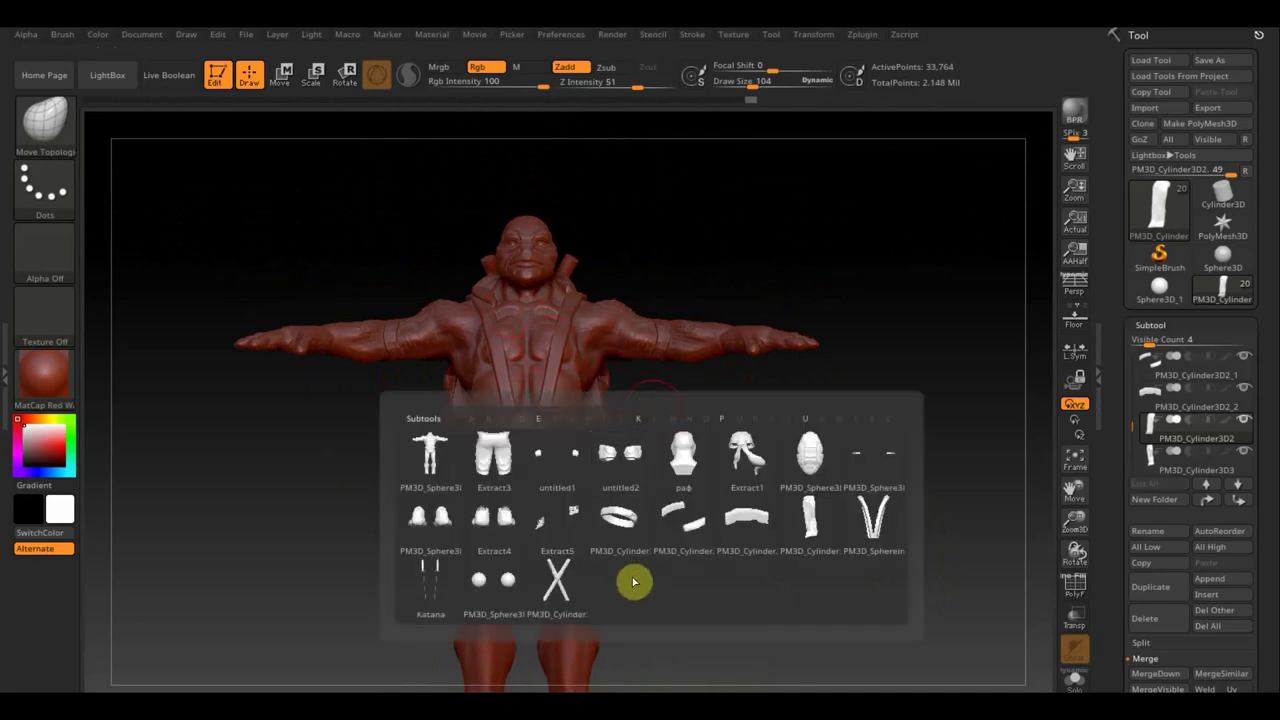
click(866, 522)
key(f)
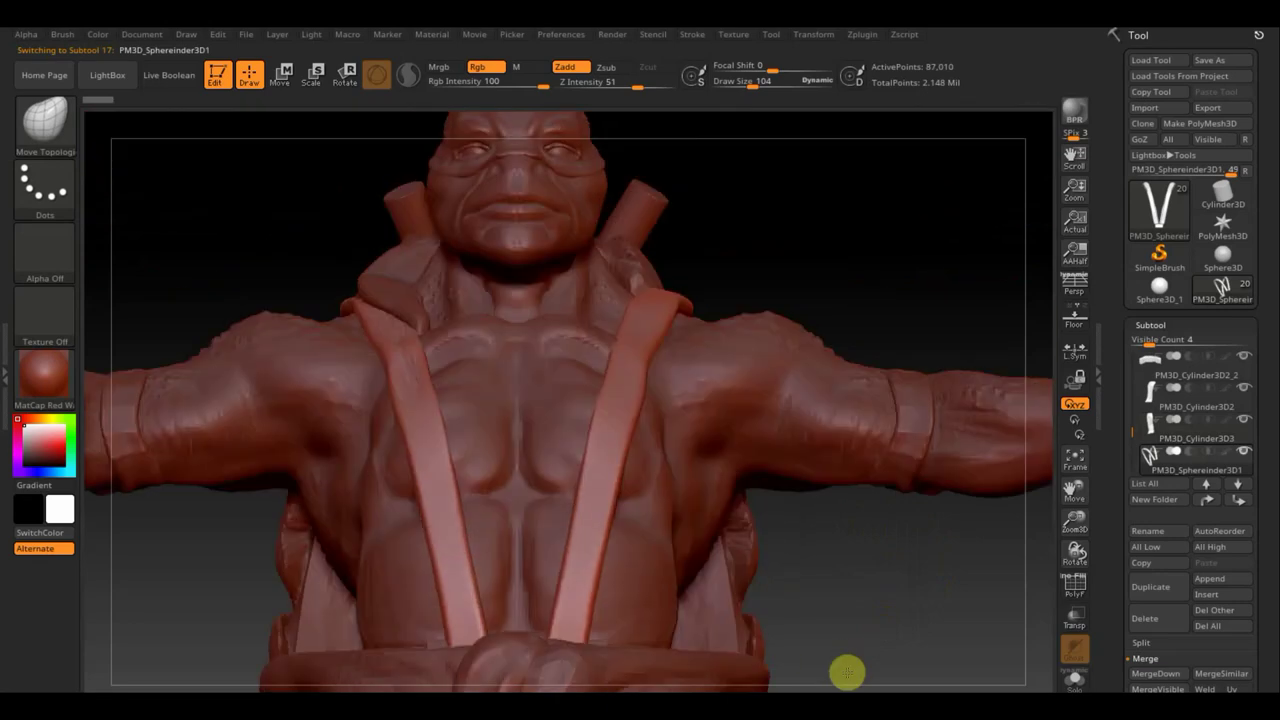
alt+drag(894, 400, 843, 626)
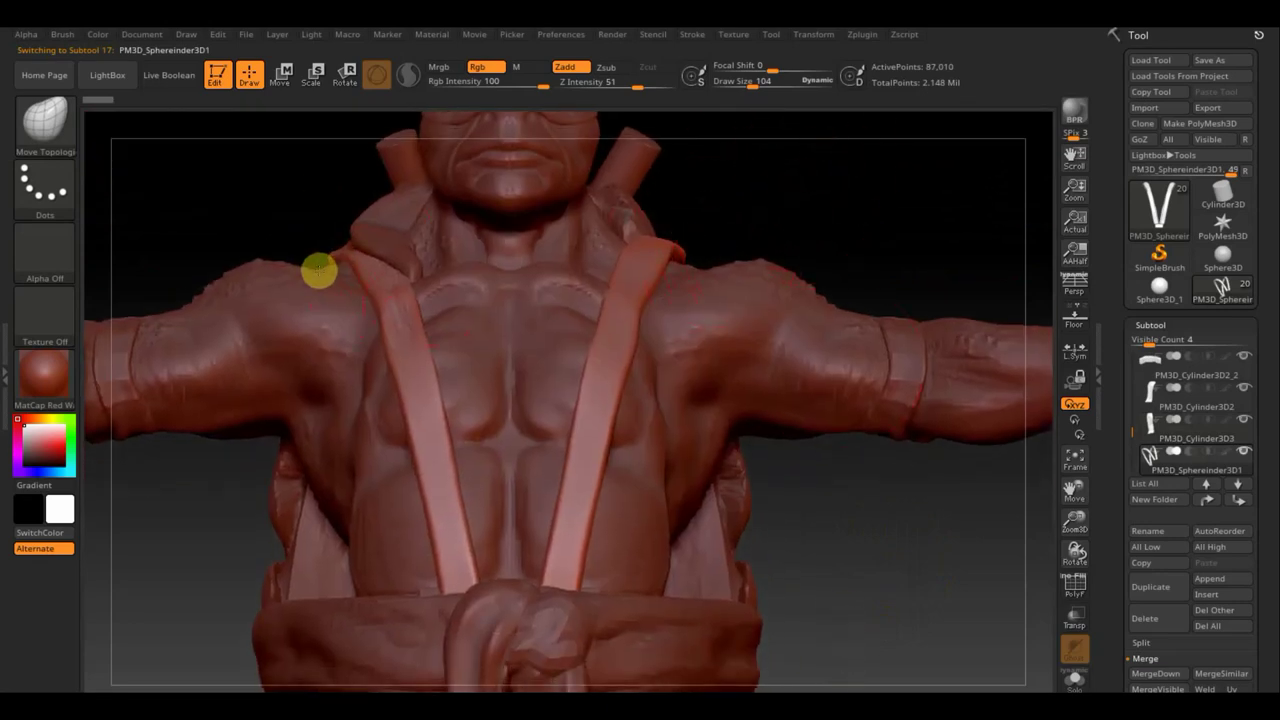
drag(322, 266, 352, 261)
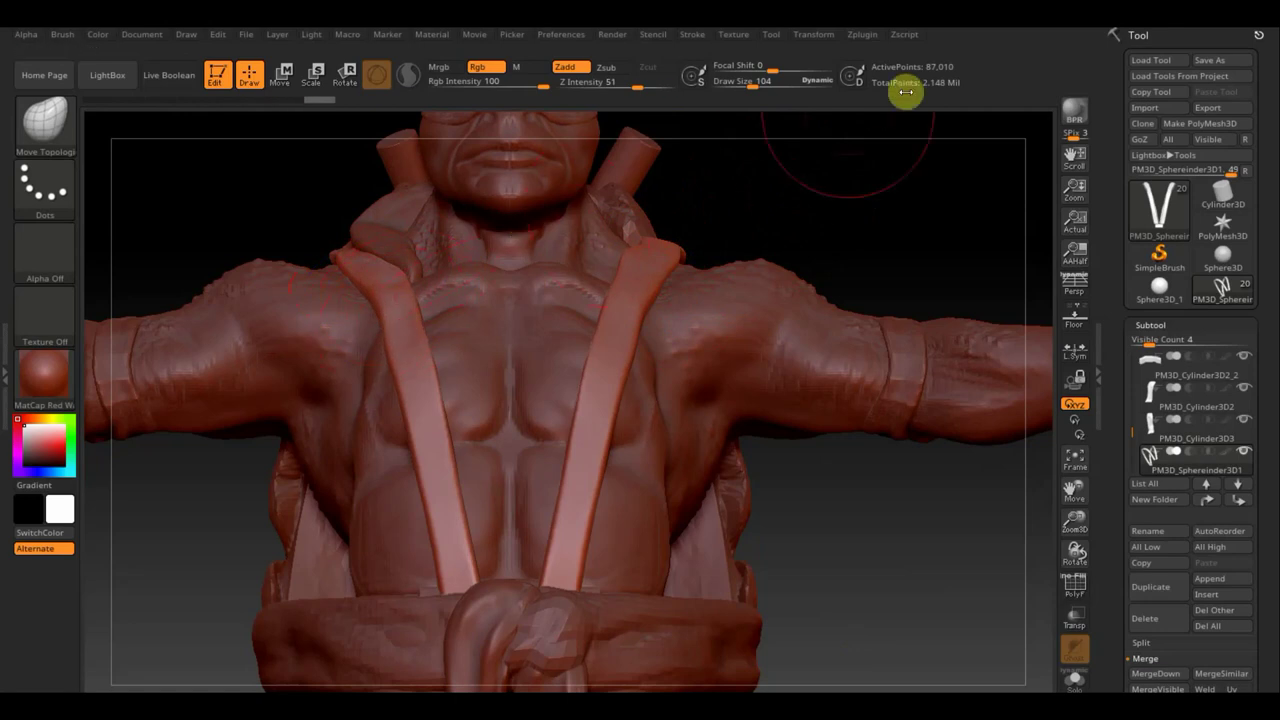
- Switch to ClayBuildup at Draw Size 17 and sculpt worn streaks along the left strap
click(752, 87)
drag(752, 87, 741, 87)
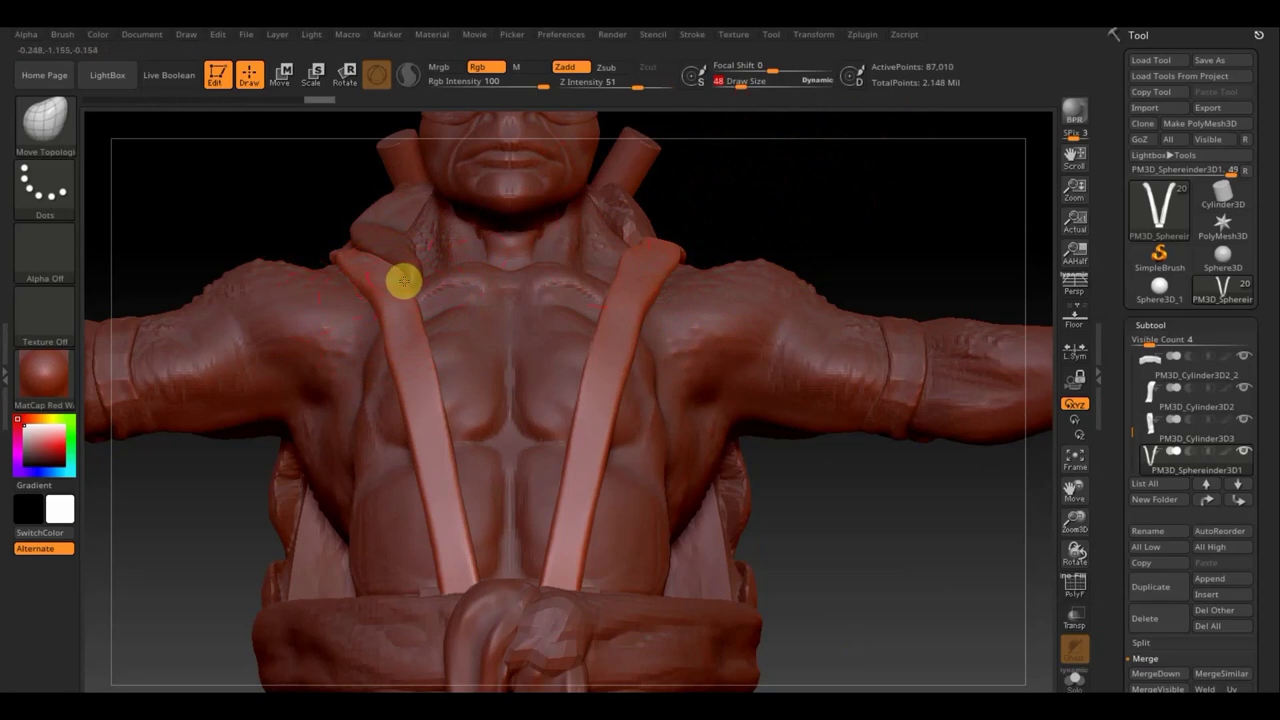
click(46, 120)
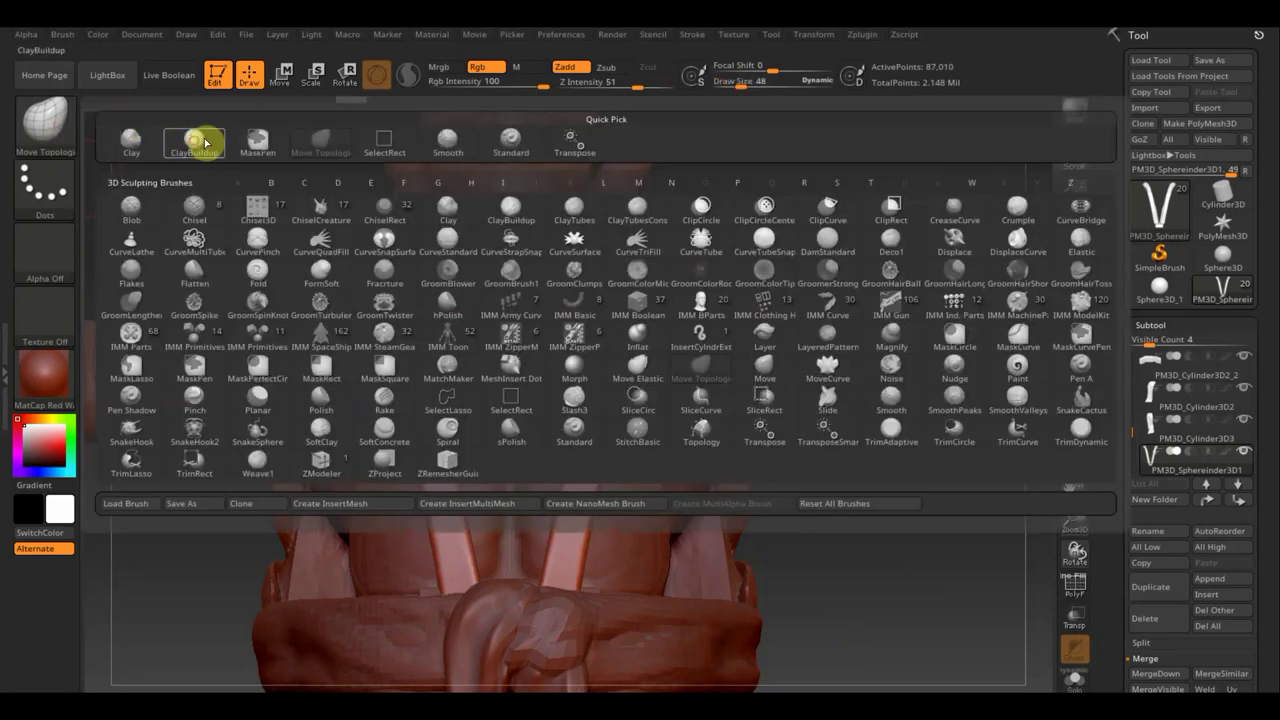
click(195, 143)
drag(737, 81, 729, 81)
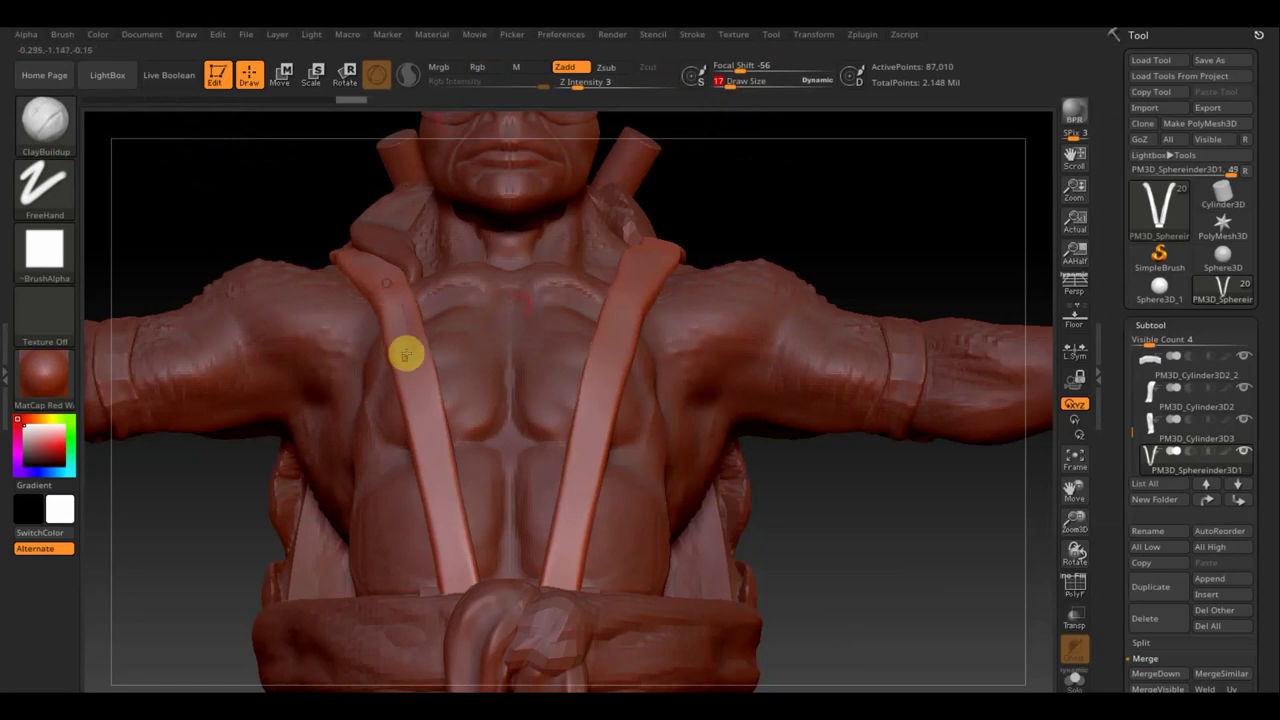
shift+drag(423, 432, 408, 369)
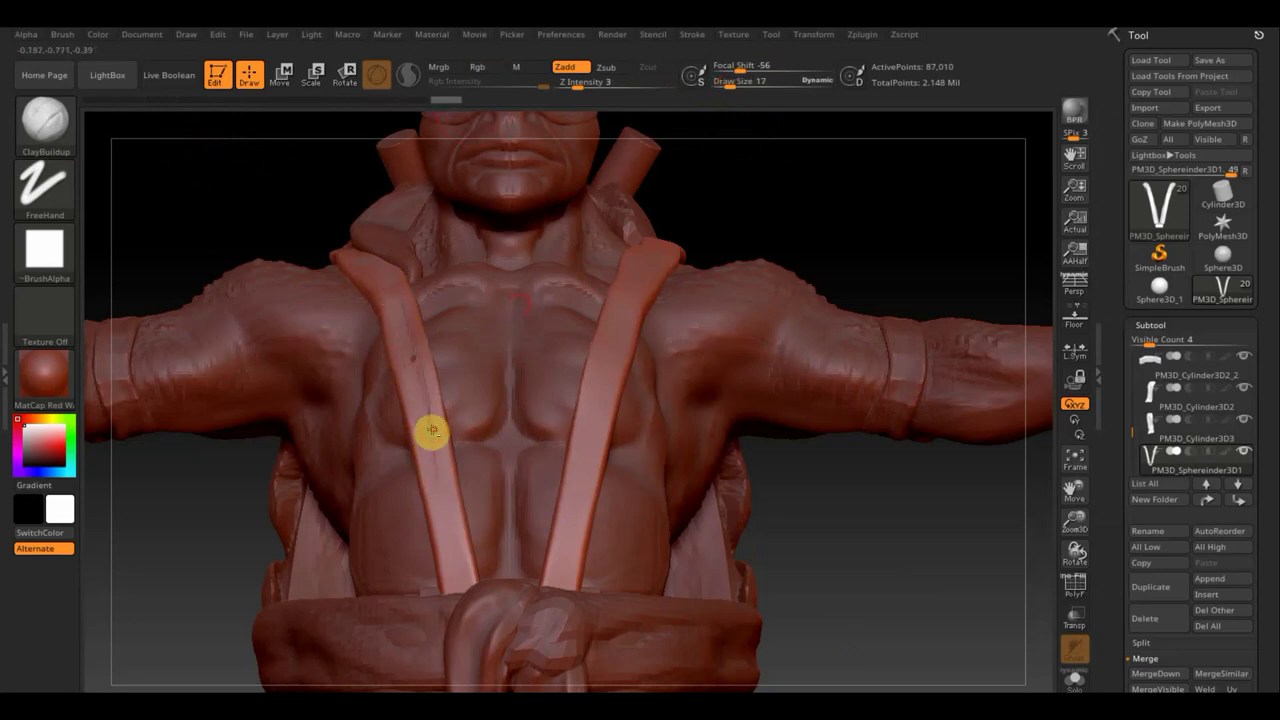
mouse_move(432, 430)
mouse_down()
mouse_move(457, 574)
mouse_move(455, 550)
mouse_up()
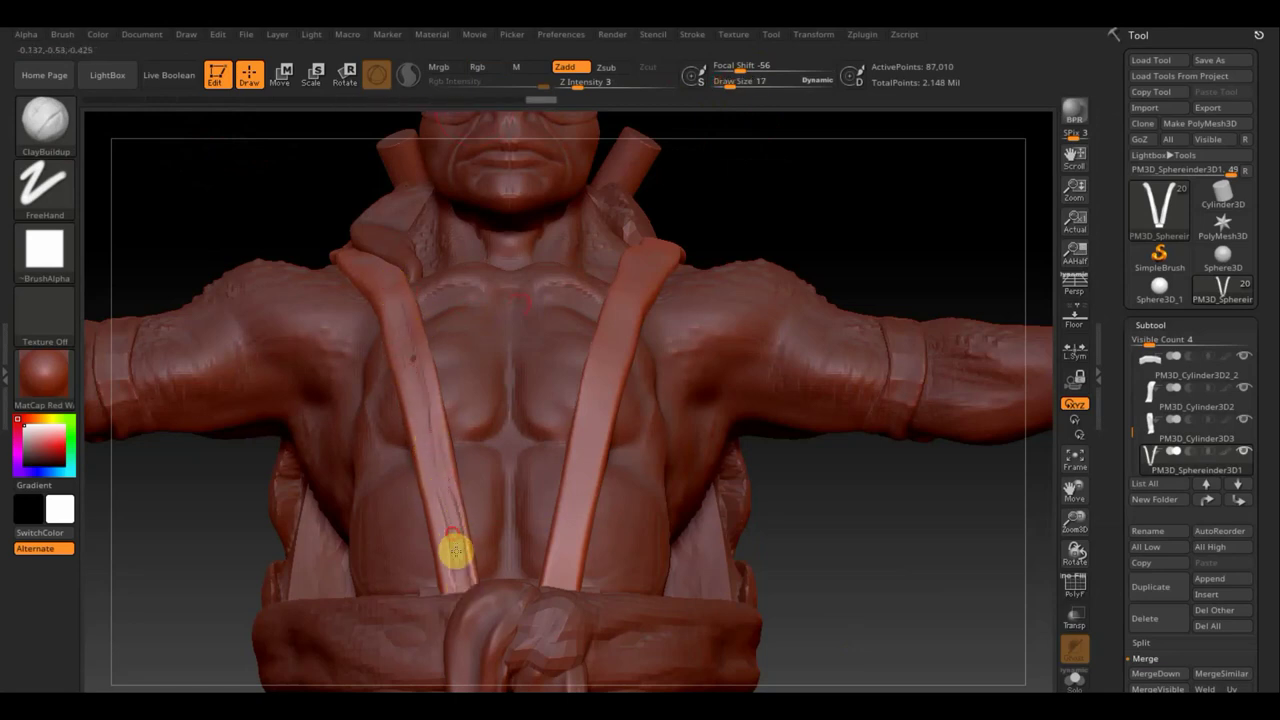
drag(426, 373, 412, 291)
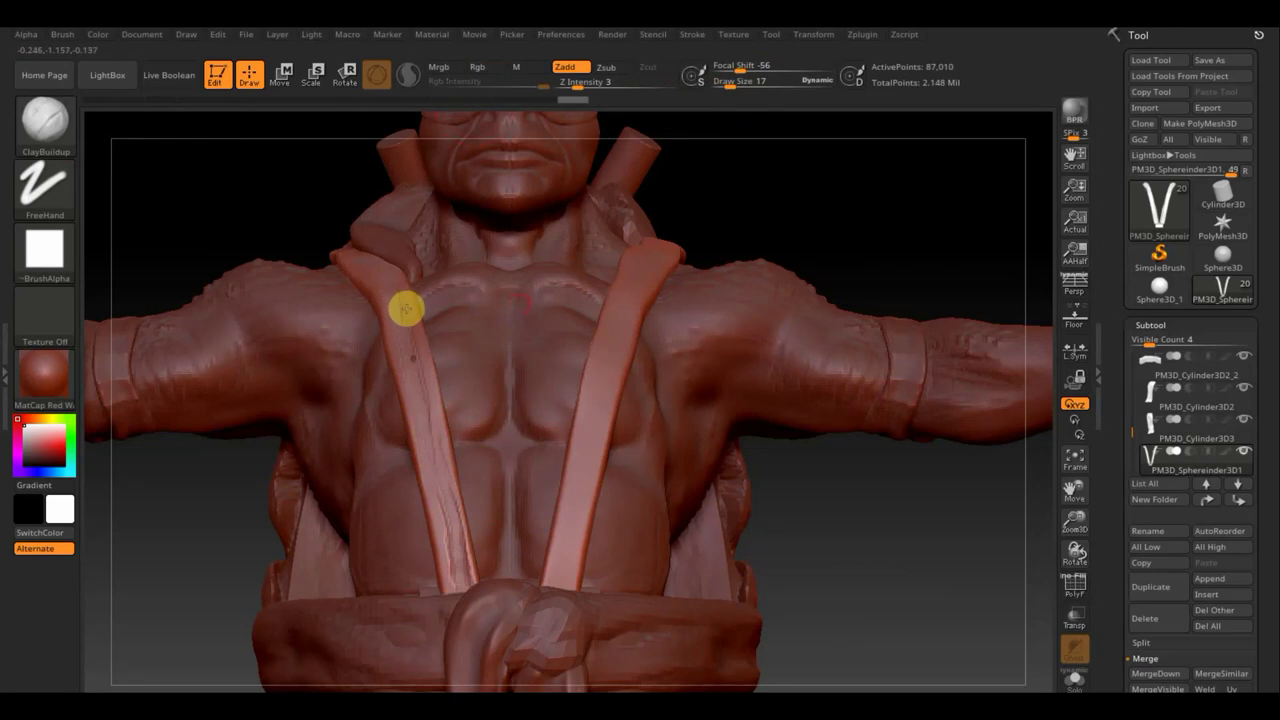
drag(408, 338, 431, 416)
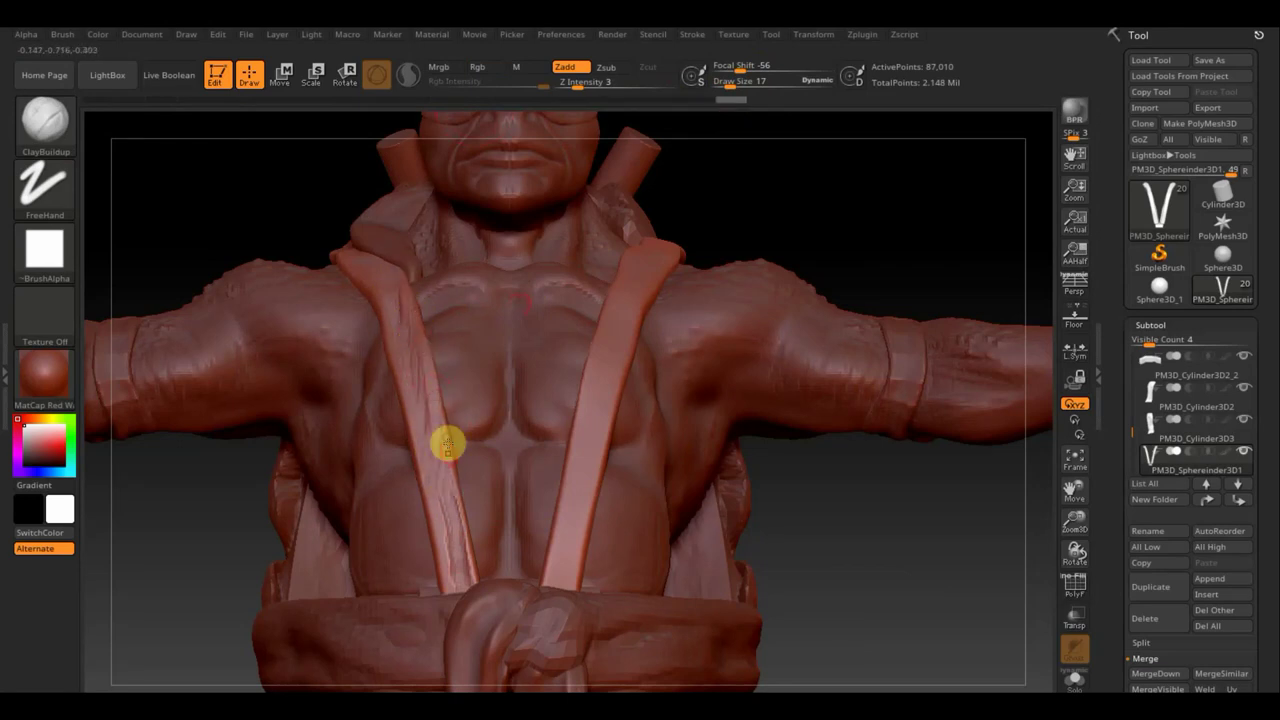
- Smooth the left strap's streaks, adding one more worn stroke along it
mouse_move(463, 494)
shift+mouse_down()
mouse_move(453, 543)
mouse_move(397, 328)
mouse_move(400, 363)
shift+mouse_up()
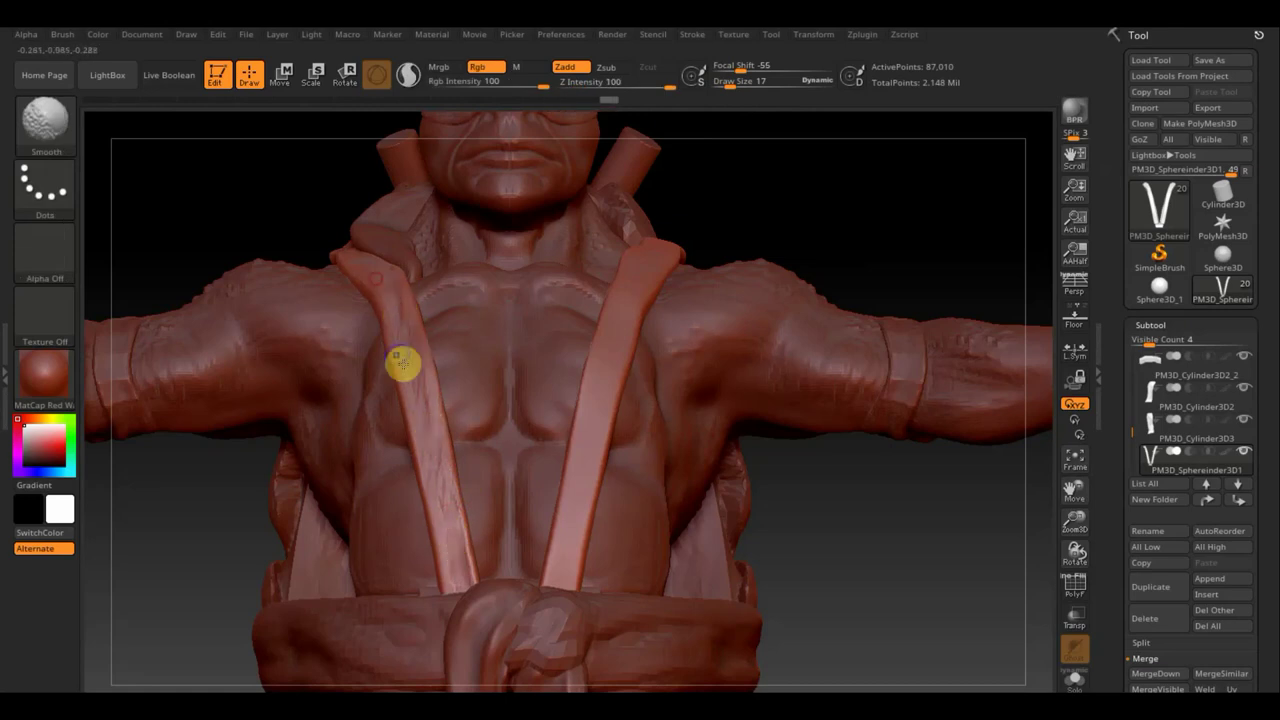
shift+drag(387, 311, 413, 393)
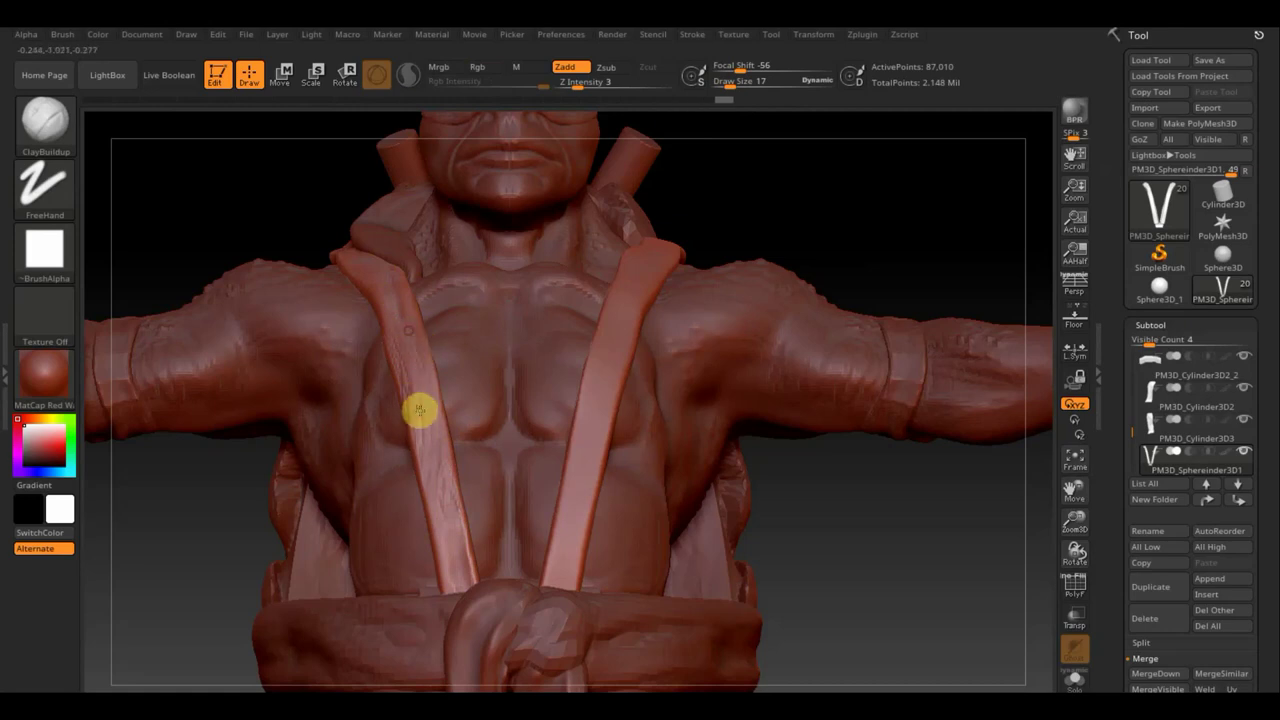
shift+drag(420, 410, 413, 485)
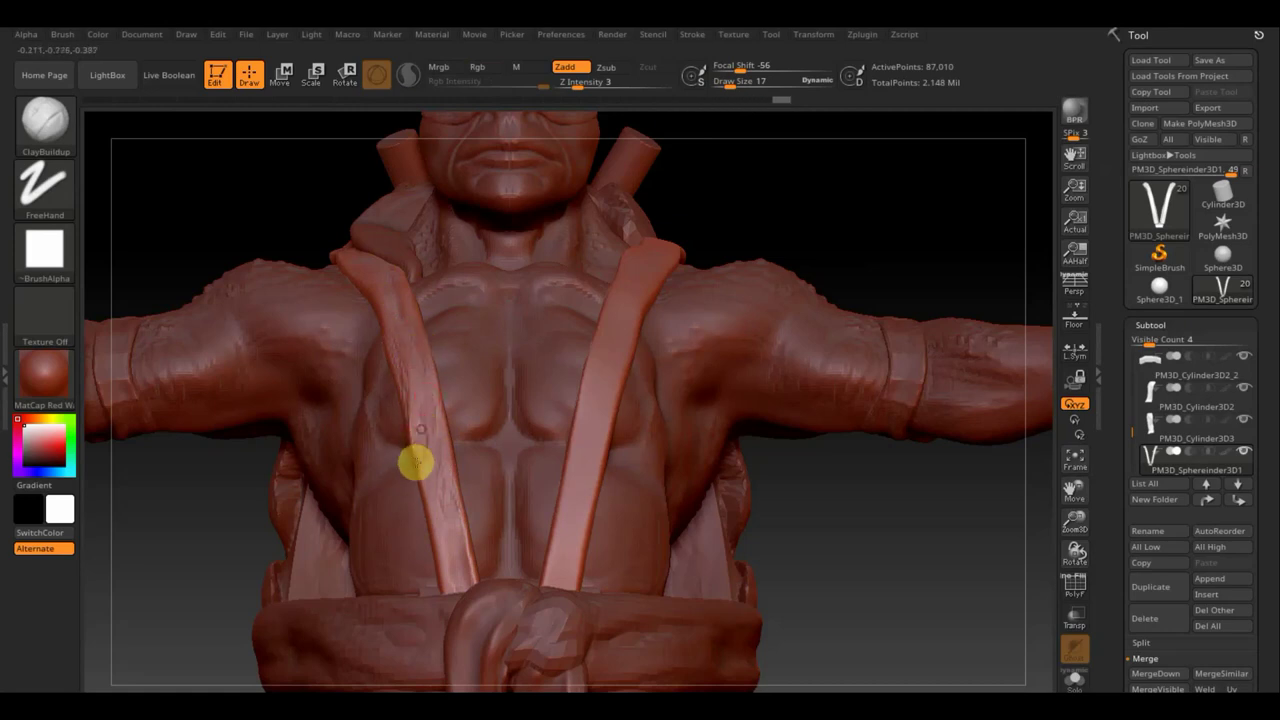
mouse_move(408, 343)
shift+mouse_down()
mouse_move(446, 451)
mouse_move(407, 291)
shift+mouse_up()
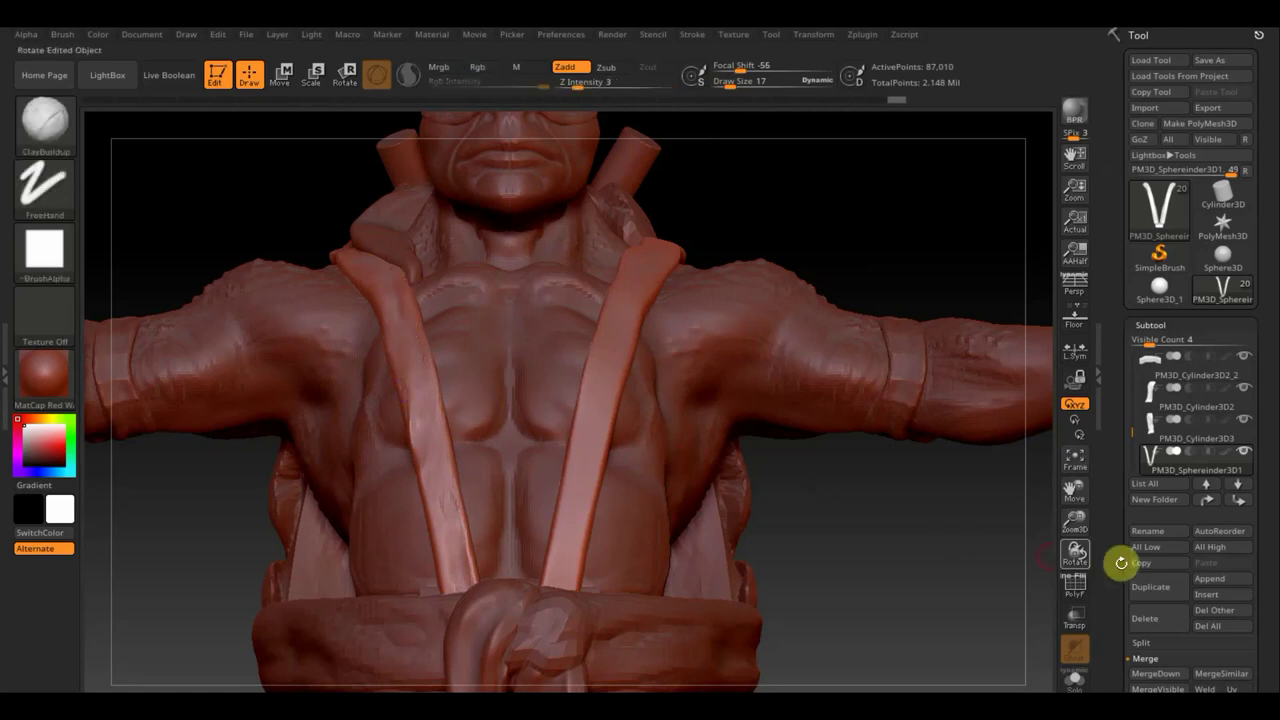
- Expand the straps' Geometry and topology options, then orbit the turtle to its back and front
drag(1269, 611, 1273, 490)
click(1153, 466)
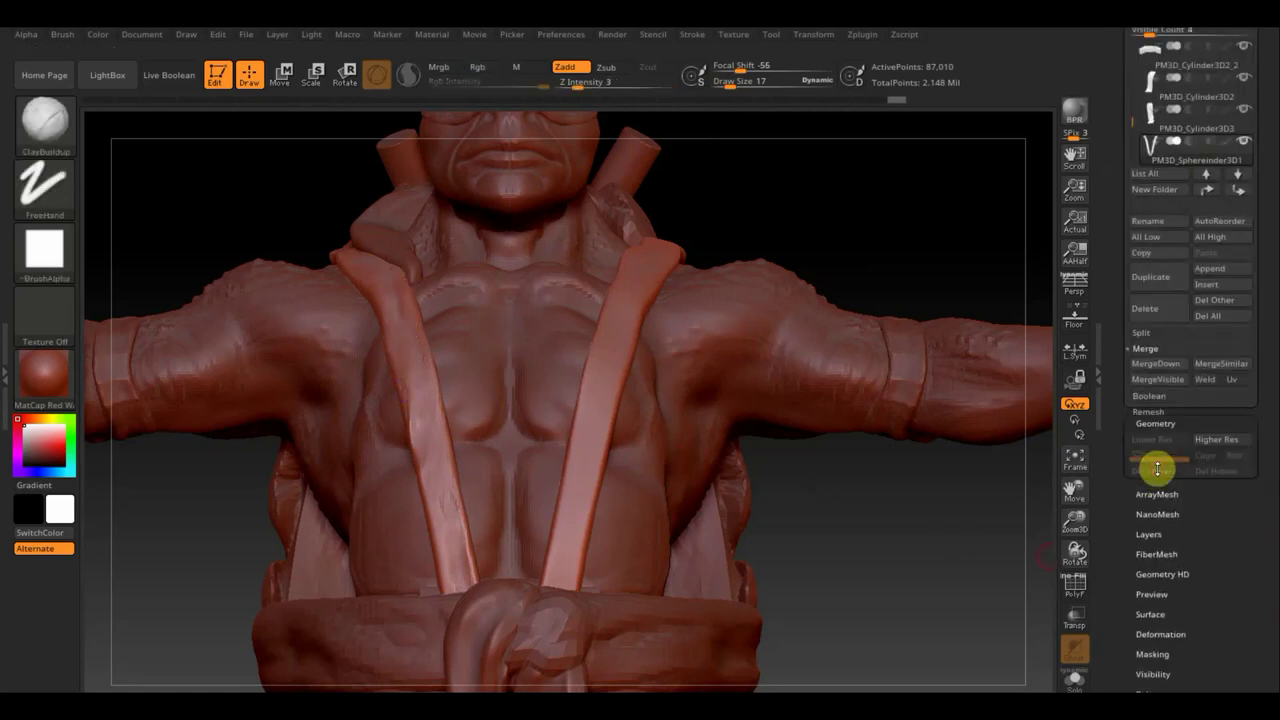
click(1155, 305)
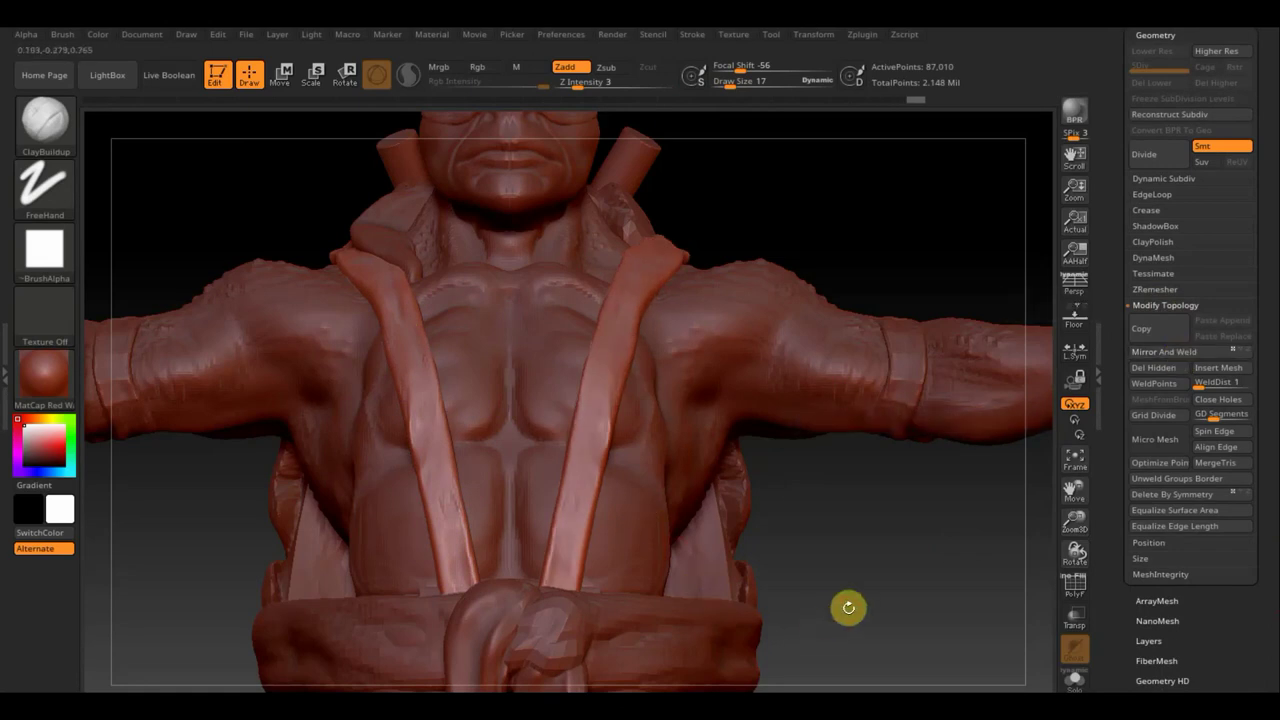
key(f)
mouse_move(797, 483)
mouse_down()
mouse_move(683, 506)
mouse_move(691, 385)
mouse_move(723, 451)
mouse_move(707, 449)
mouse_up()
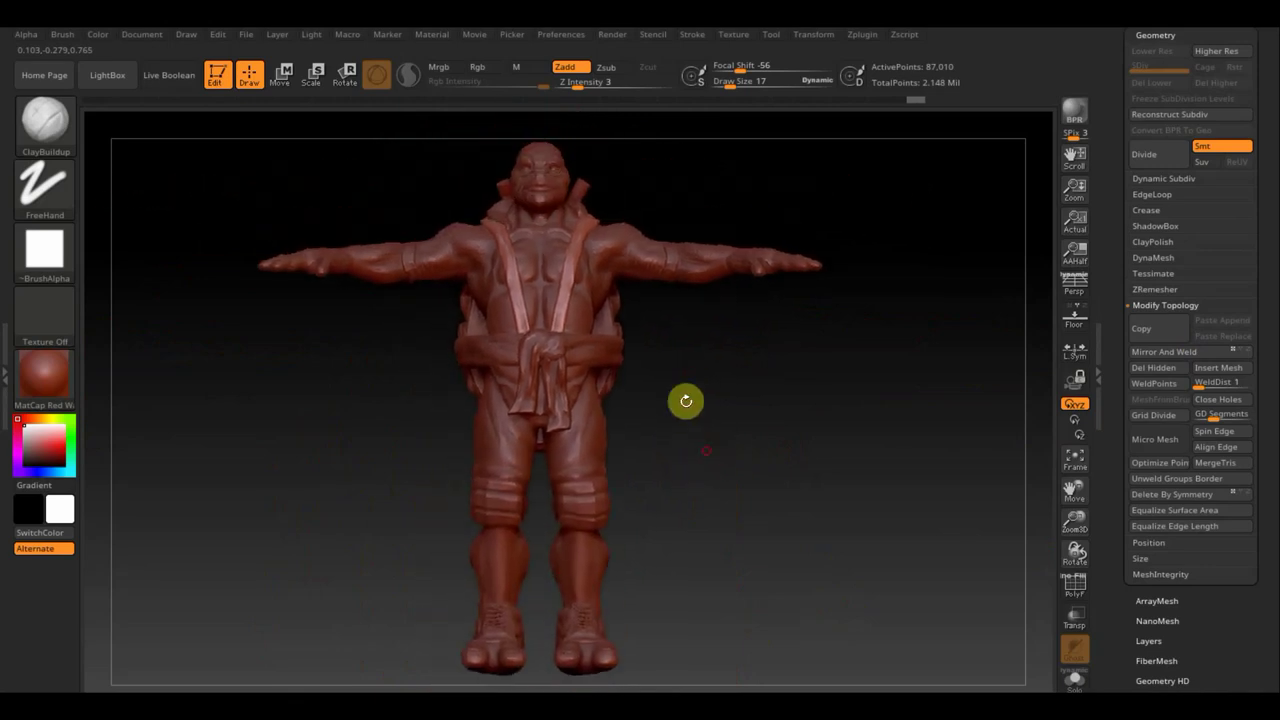
mouse_move(696, 393)
mouse_down()
mouse_move(811, 408)
mouse_move(883, 400)
mouse_move(868, 393)
mouse_up()
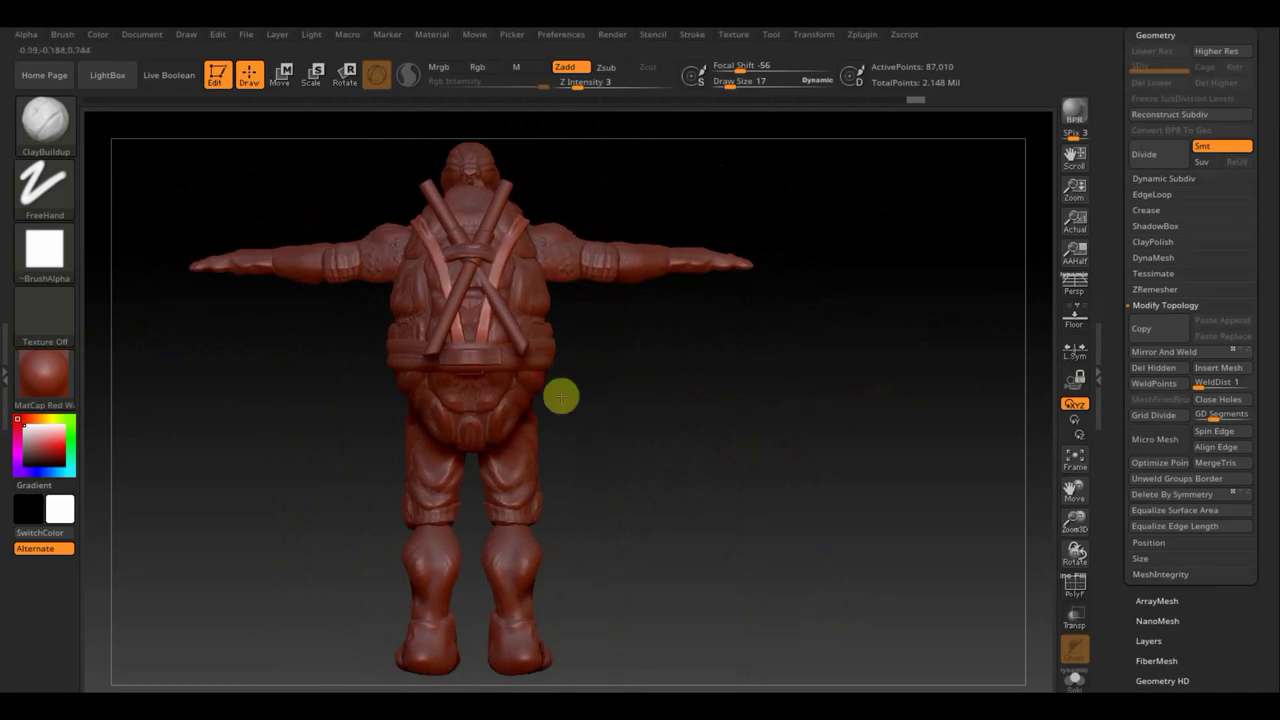
mouse_move(681, 506)
mouse_down()
mouse_move(540, 509)
mouse_move(612, 483)
mouse_up()
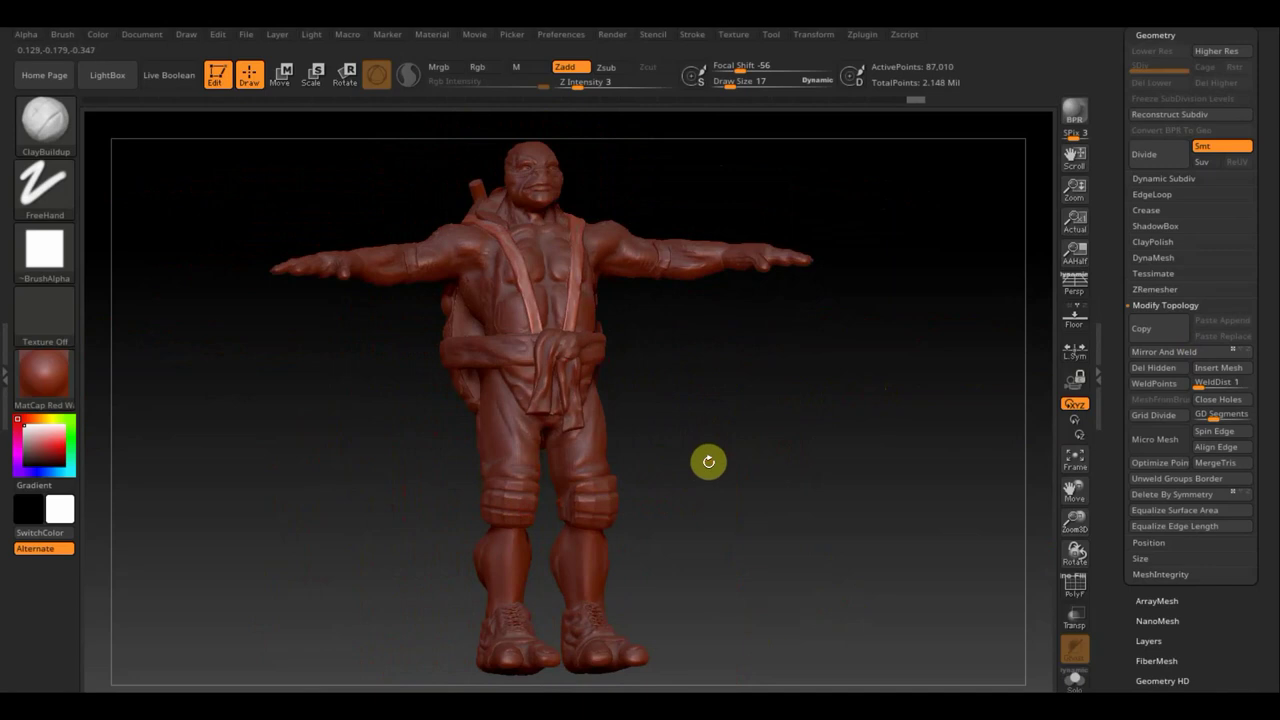
- Select the PM3D_Sphere3D_2 shell subtool and isolate it with Solo
key(n)
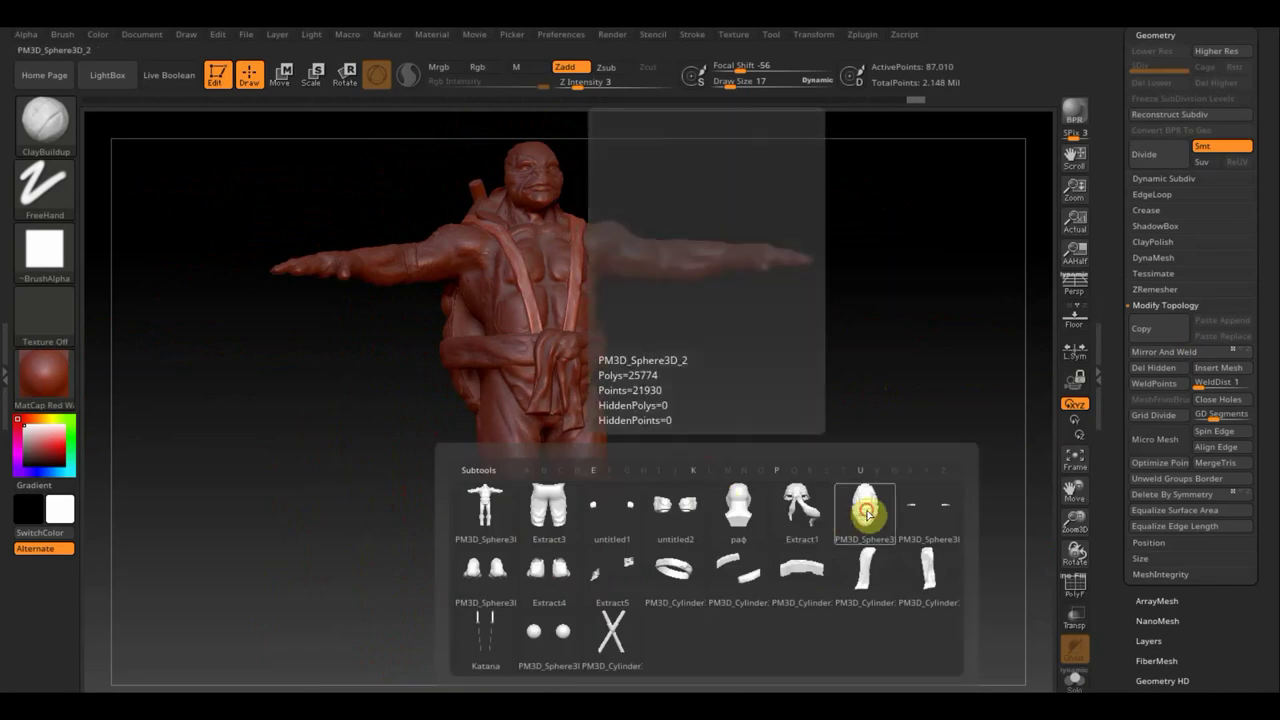
click(866, 513)
scroll(1274, 76, up, 5)
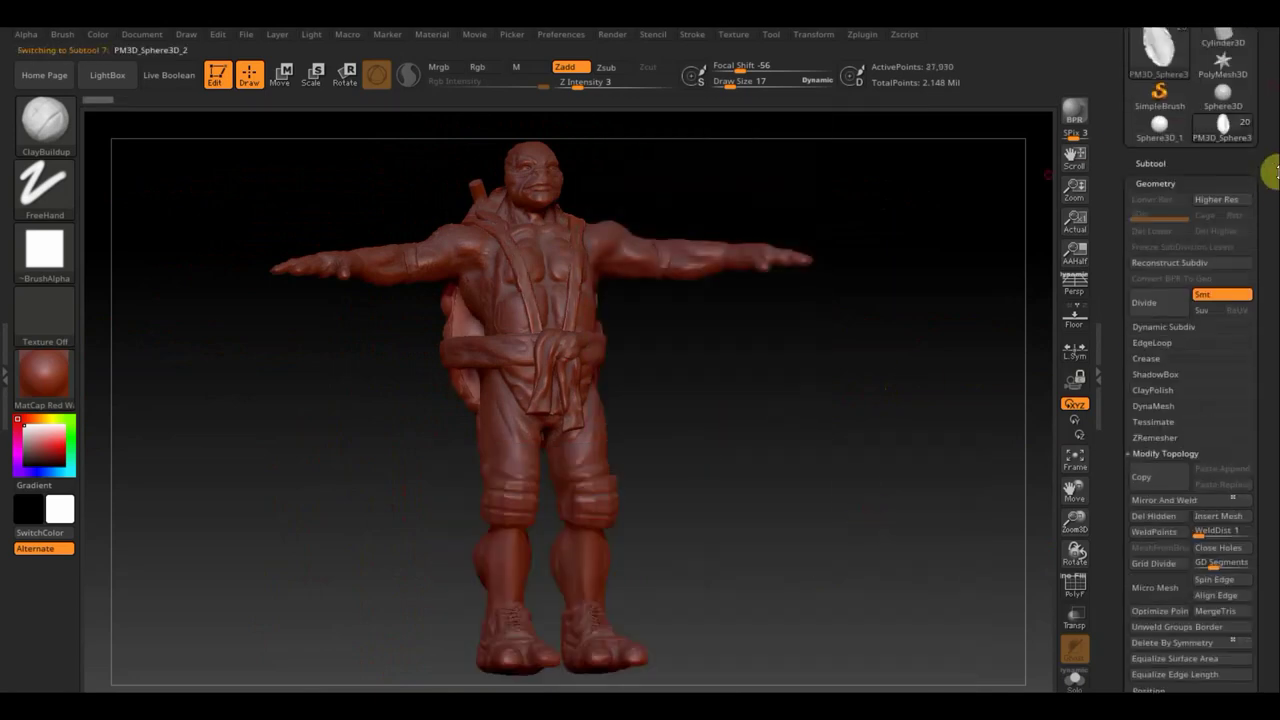
click(1150, 172)
click(1245, 205)
- Build up ridges down the oval's centre with ClayBuildup at Draw Size 86
key(b)
key(c)
key(b)
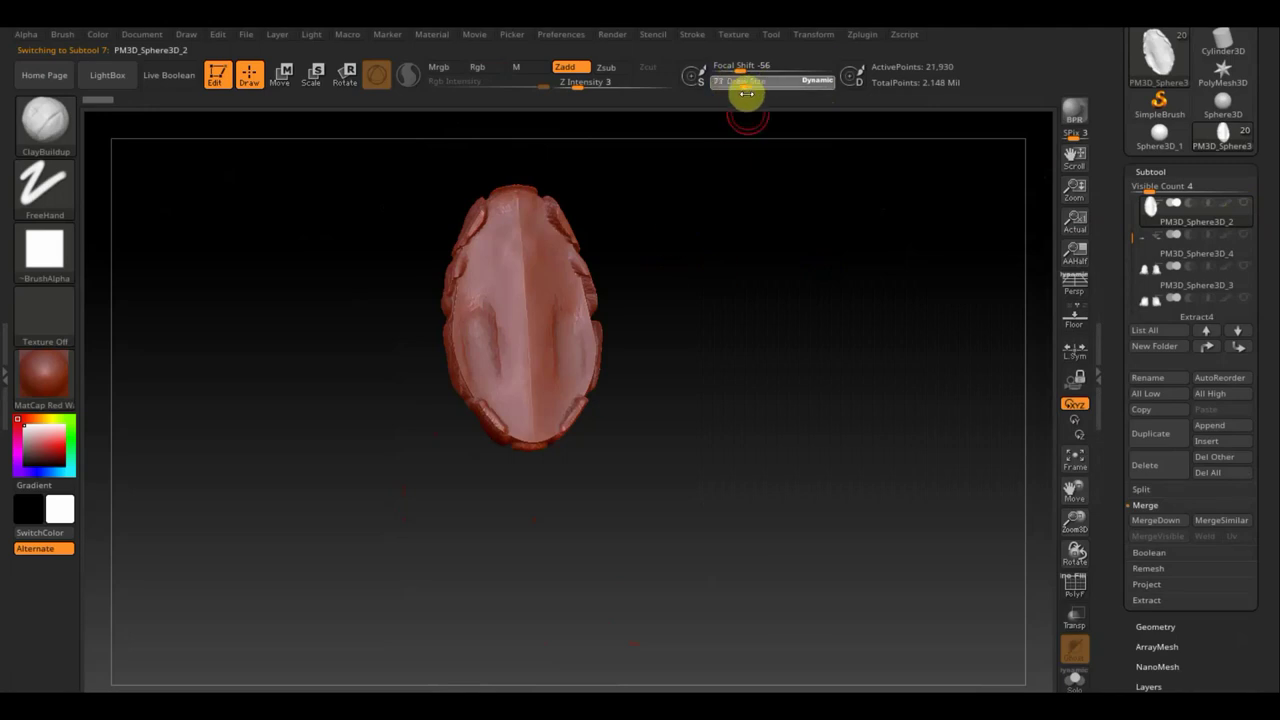
drag(749, 100, 745, 100)
drag(504, 222, 509, 300)
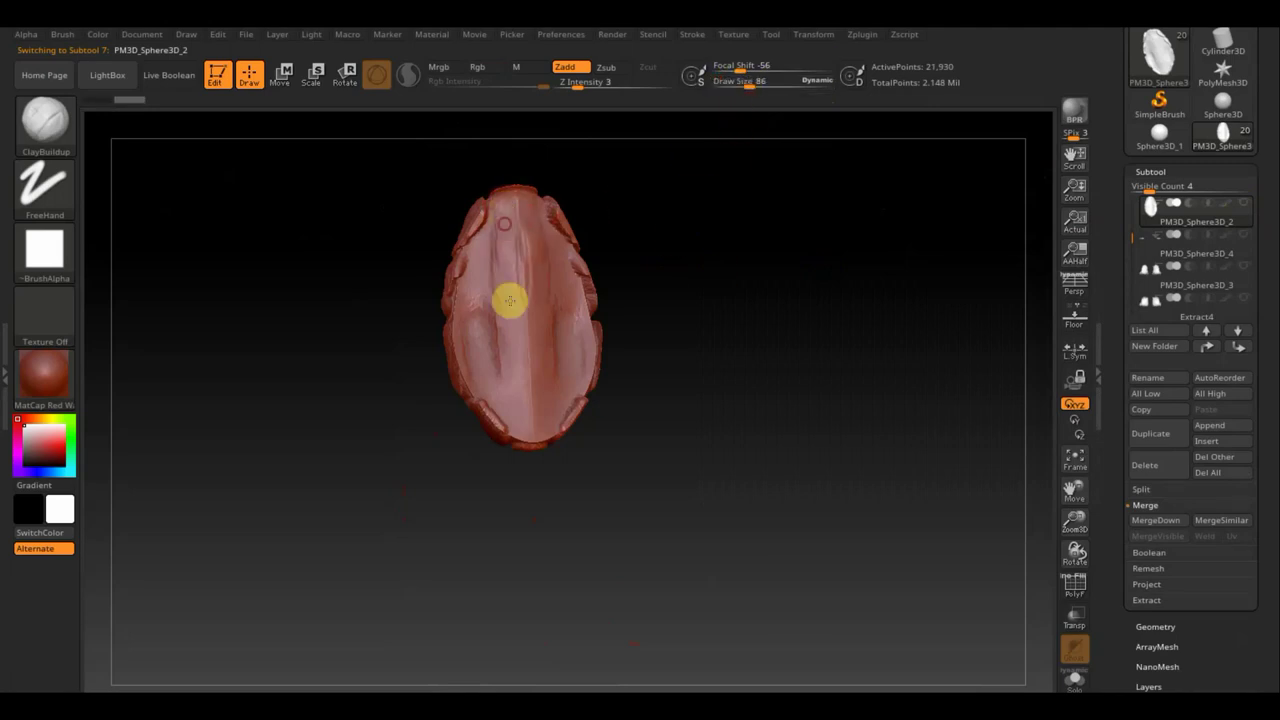
mouse_move(501, 236)
mouse_down()
mouse_move(512, 385)
mouse_move(480, 286)
mouse_move(503, 363)
mouse_up()
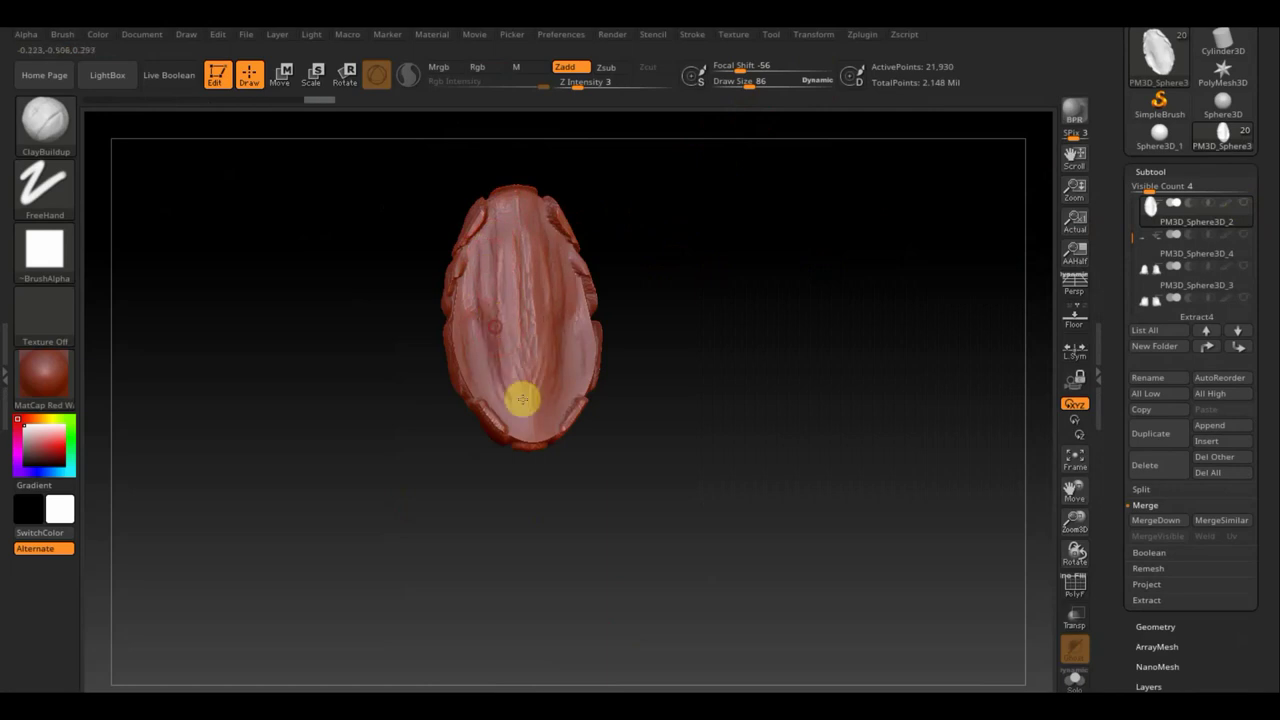
mouse_move(519, 414)
mouse_down()
mouse_move(491, 291)
mouse_move(513, 245)
mouse_move(489, 277)
mouse_move(497, 351)
mouse_move(515, 399)
mouse_move(540, 391)
mouse_up()
- Smooth the ridges along the oval's left edge and lower rim
mouse_move(863, 366)
mouse_down()
mouse_move(803, 363)
mouse_move(711, 389)
mouse_up()
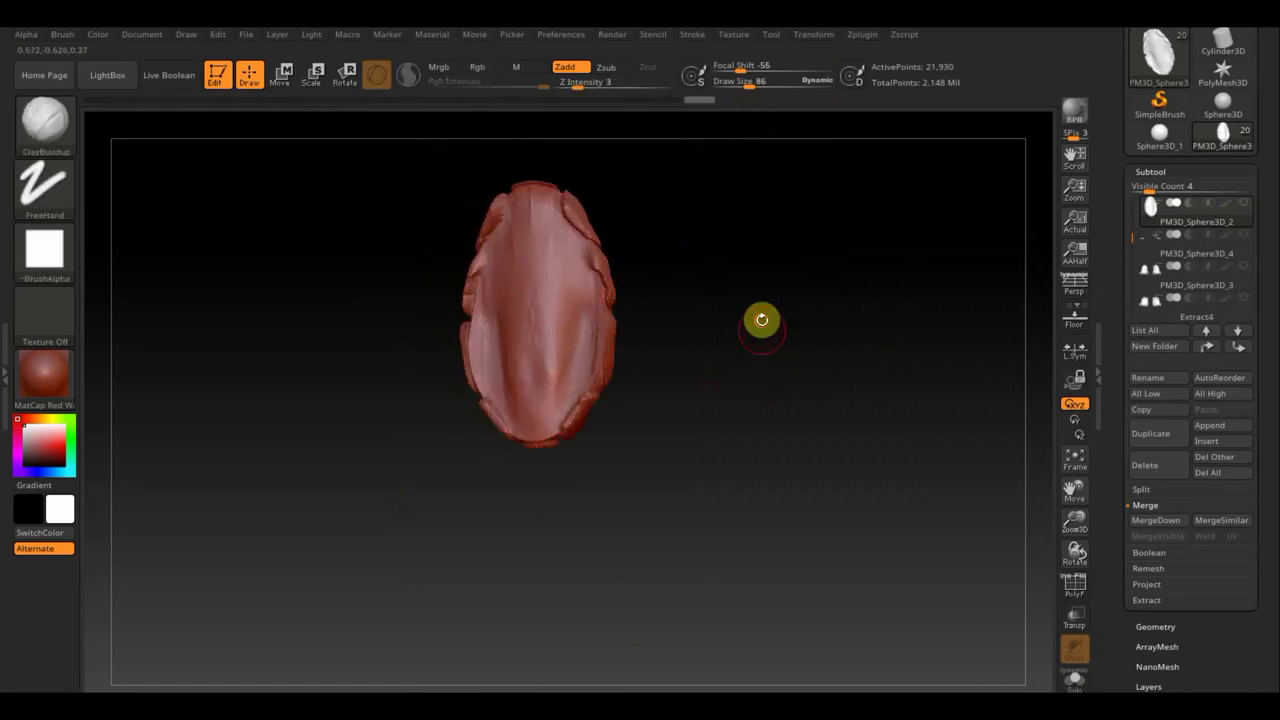
alt+drag(761, 319, 806, 471)
alt+drag(794, 357, 777, 423)
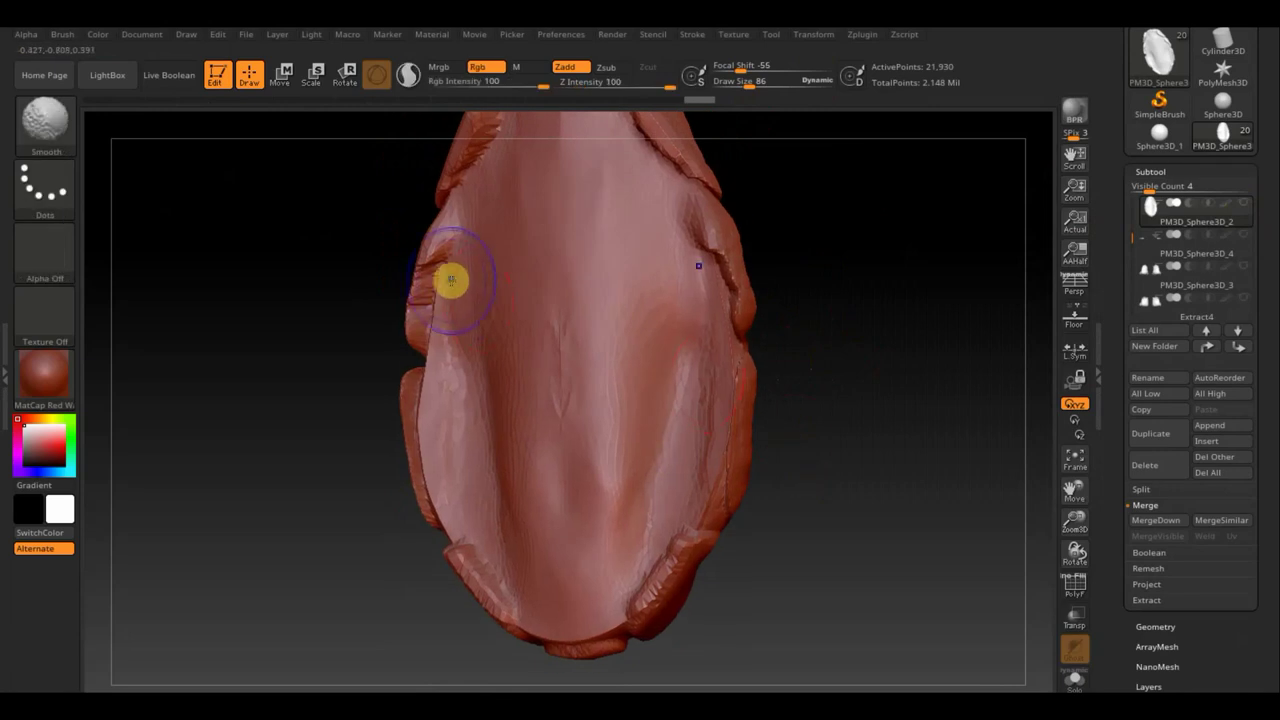
shift+drag(451, 281, 480, 137)
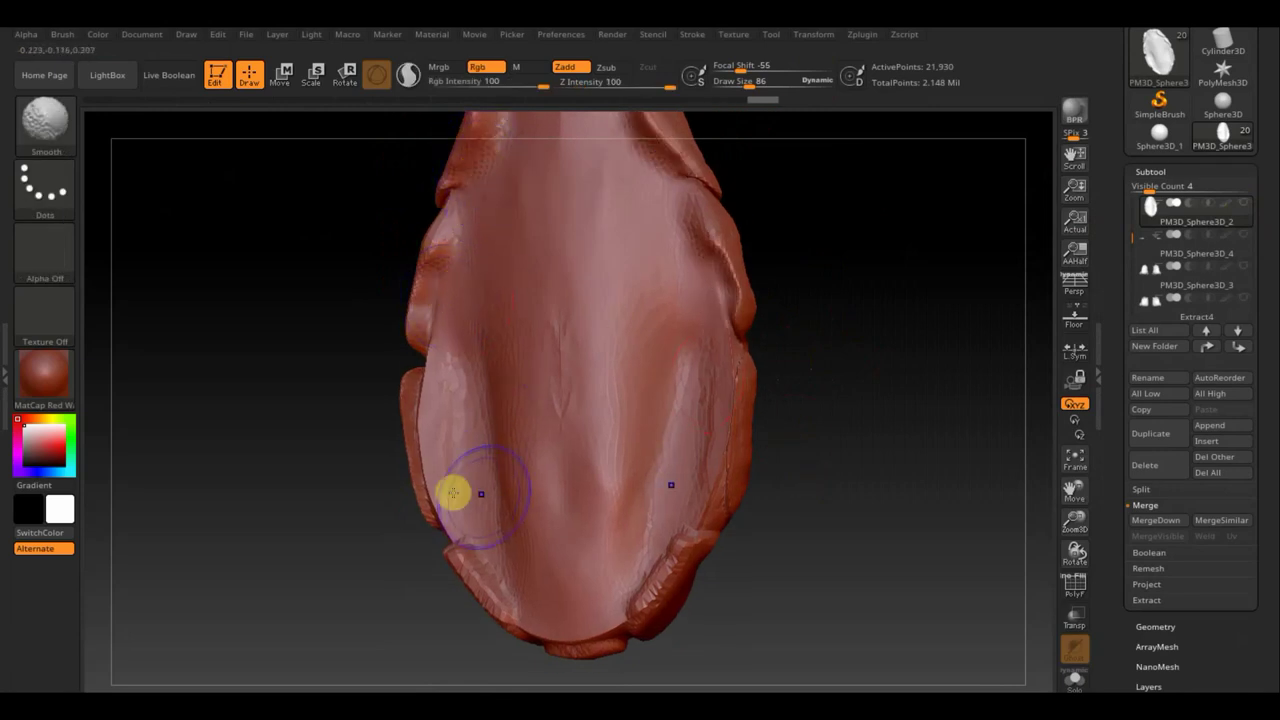
mouse_move(453, 492)
shift+mouse_down()
mouse_move(431, 406)
mouse_move(509, 557)
mouse_move(483, 576)
shift+mouse_up()
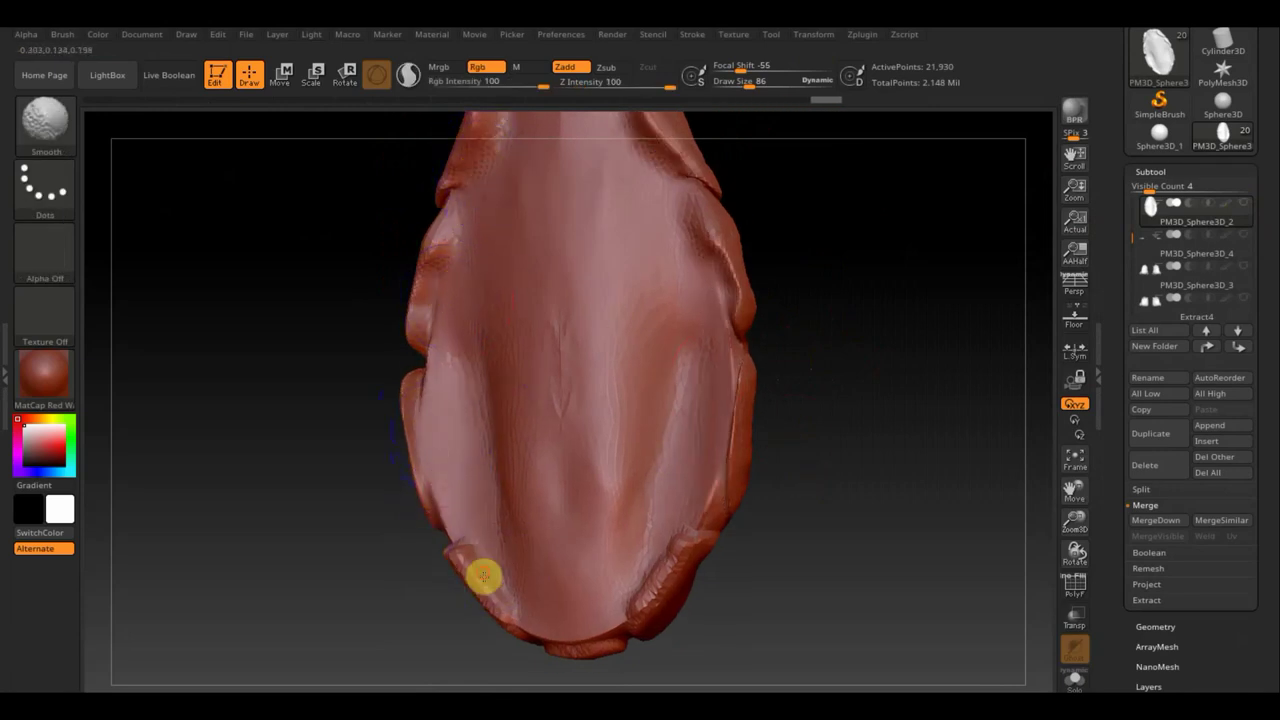
shift+drag(725, 385, 711, 423)
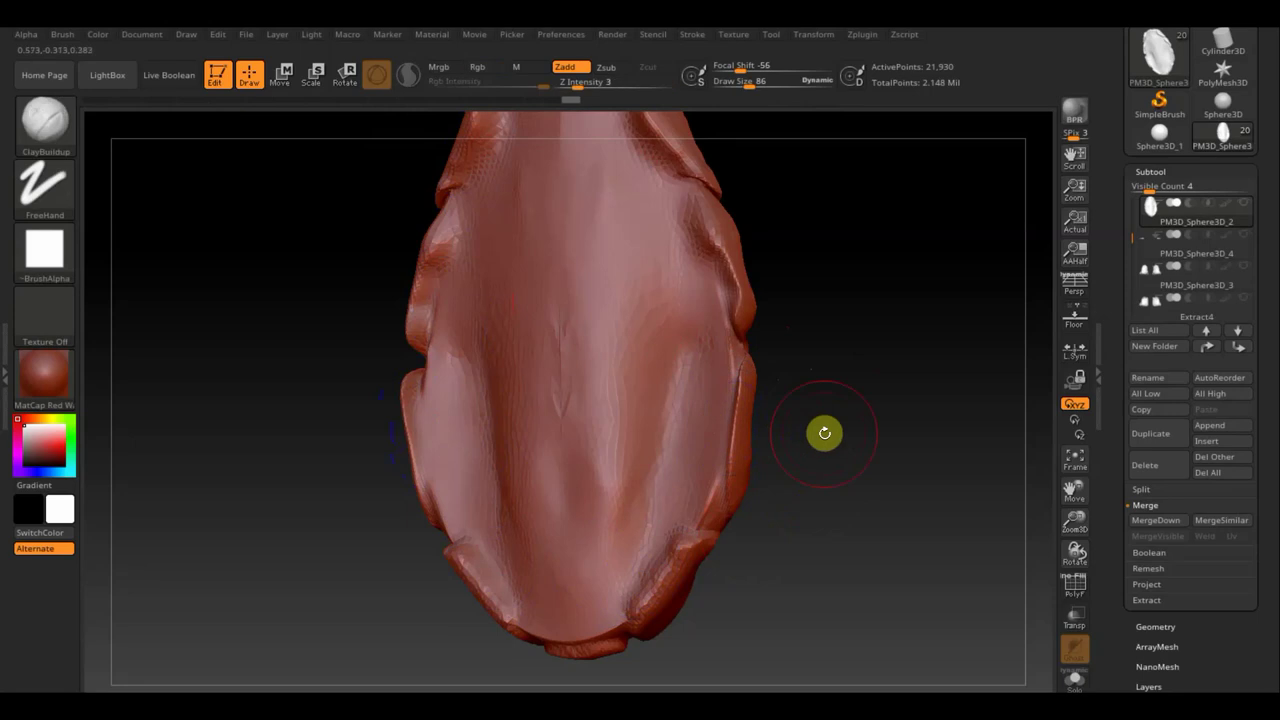
mouse_move(825, 432)
mouse_down()
mouse_move(943, 426)
mouse_move(766, 414)
mouse_move(812, 405)
mouse_up()
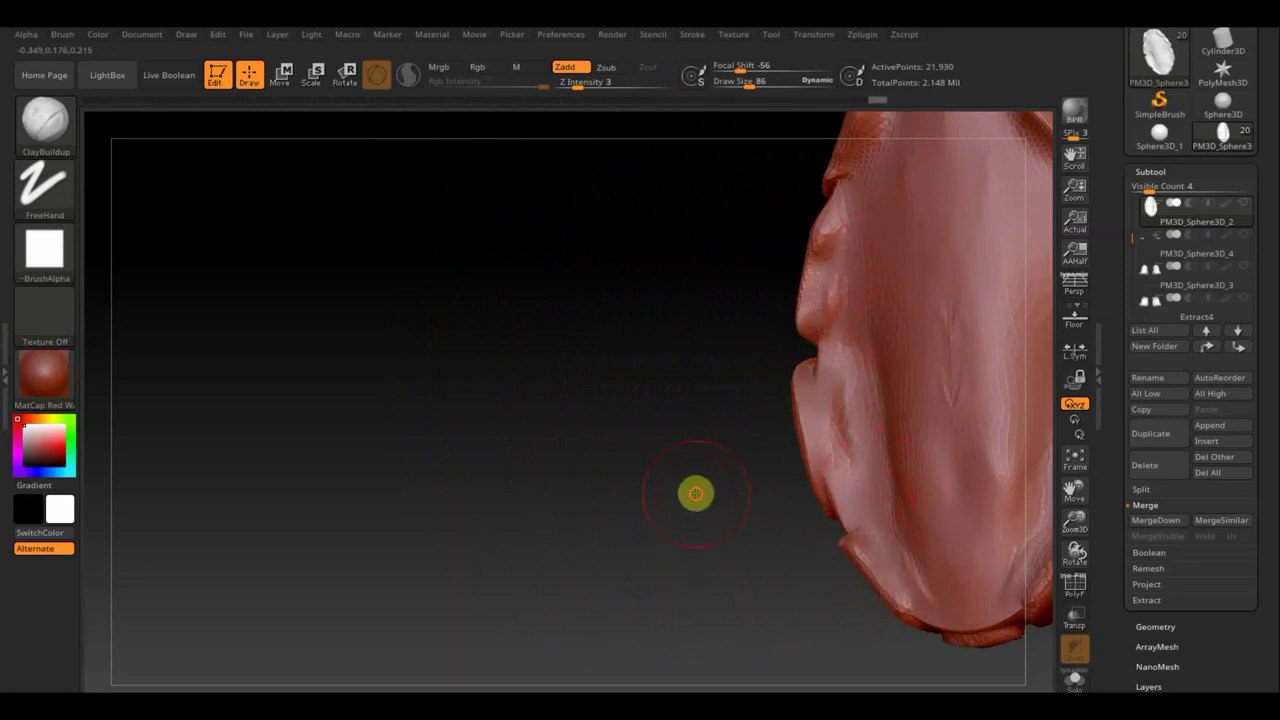
alt+drag(694, 491, 400, 531)
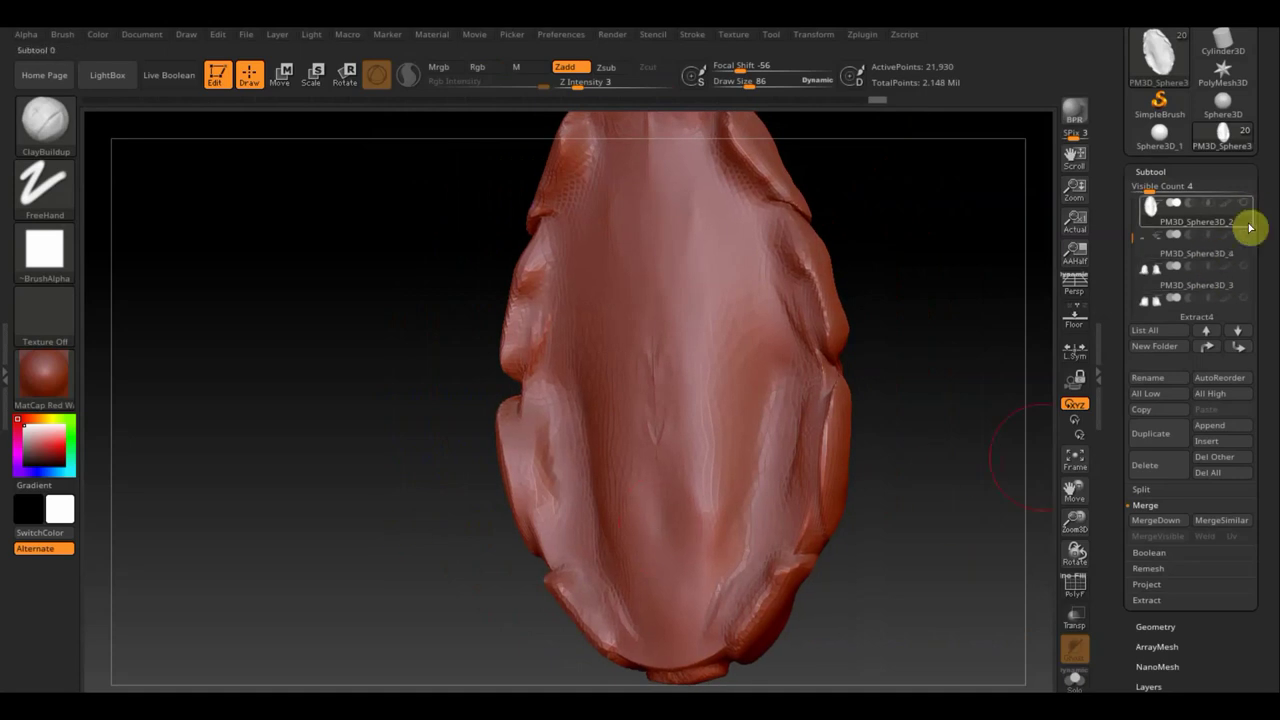
- Switch to PM3D_Sphere3D_1, then back to PM3D_Sphere3D_2, bringing the body back into view
key(n)
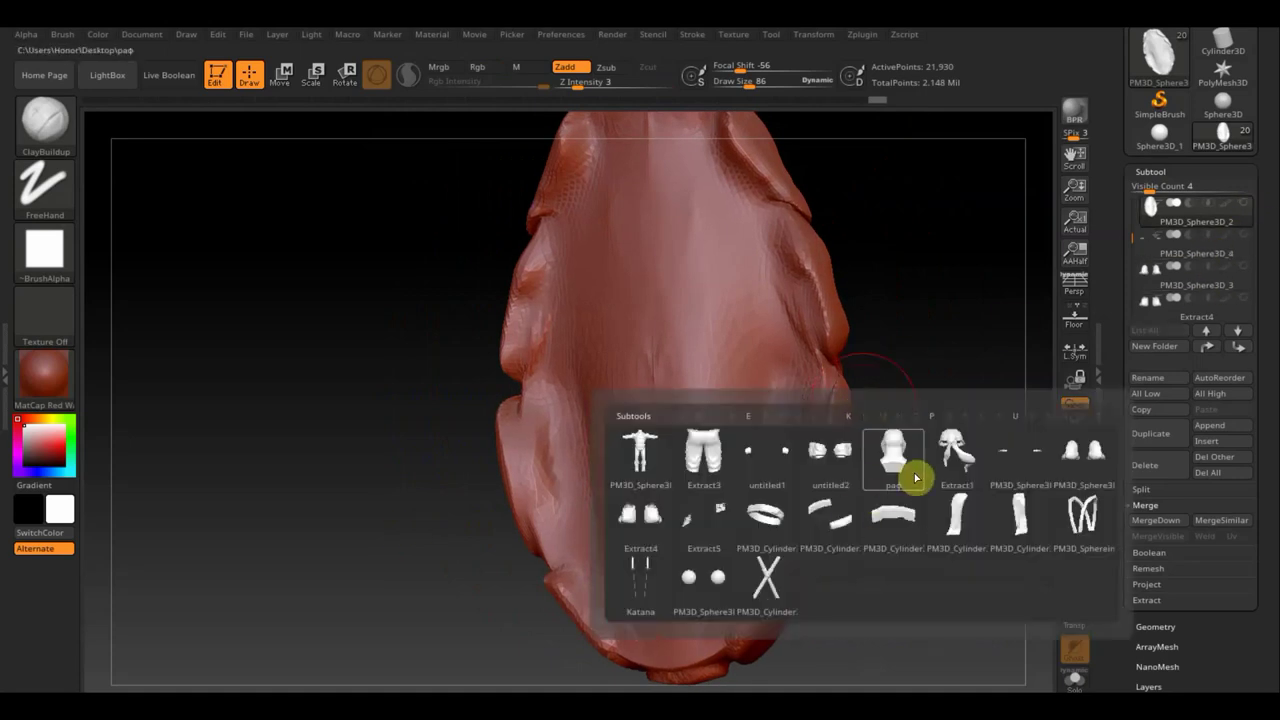
click(647, 462)
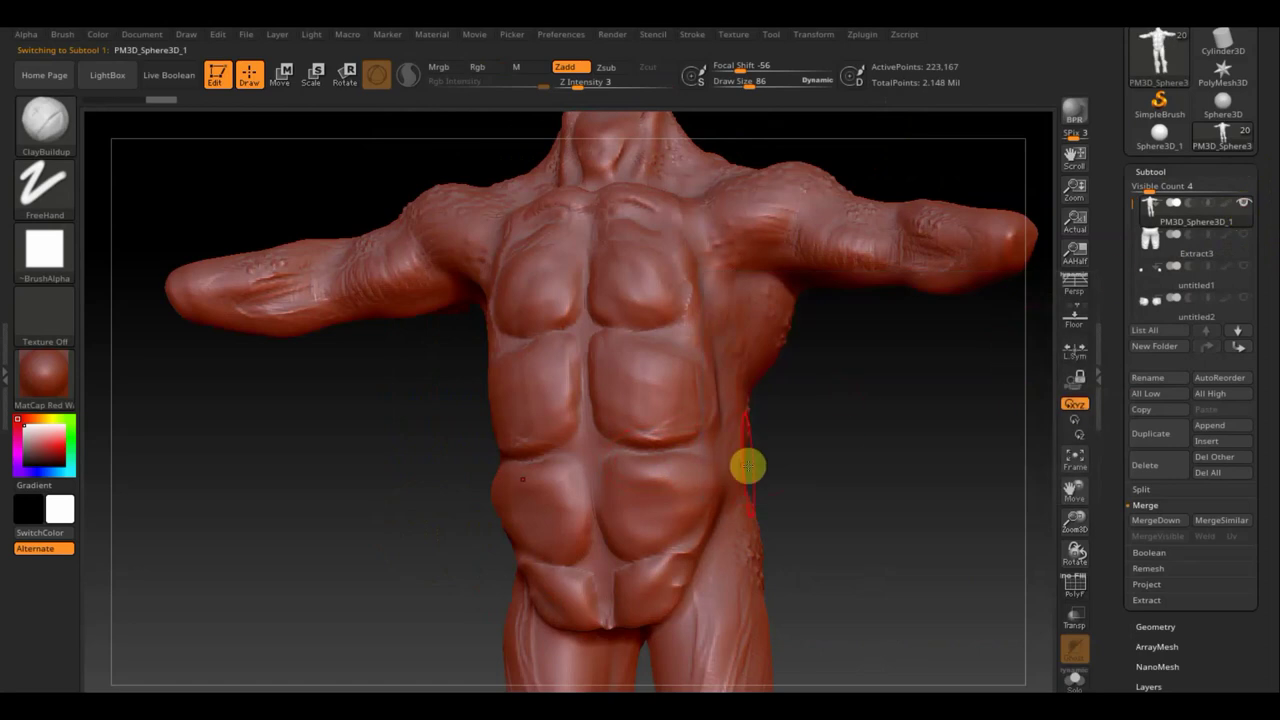
key(n)
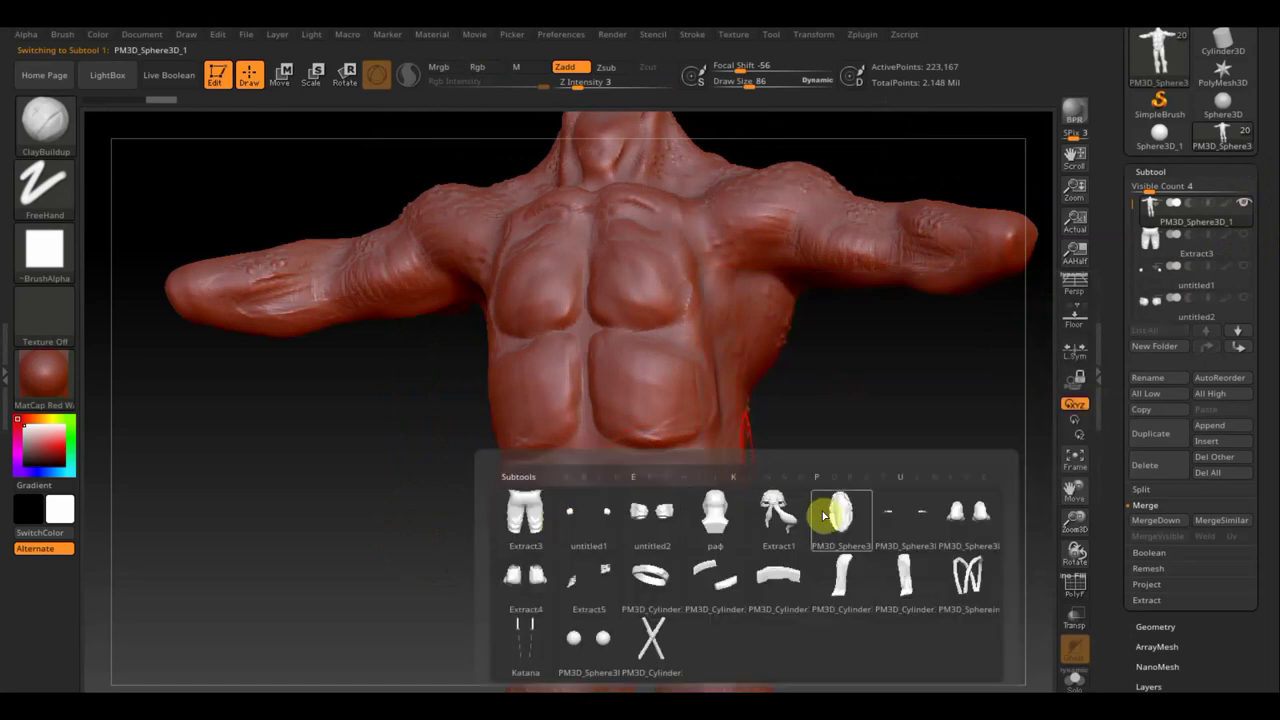
click(845, 519)
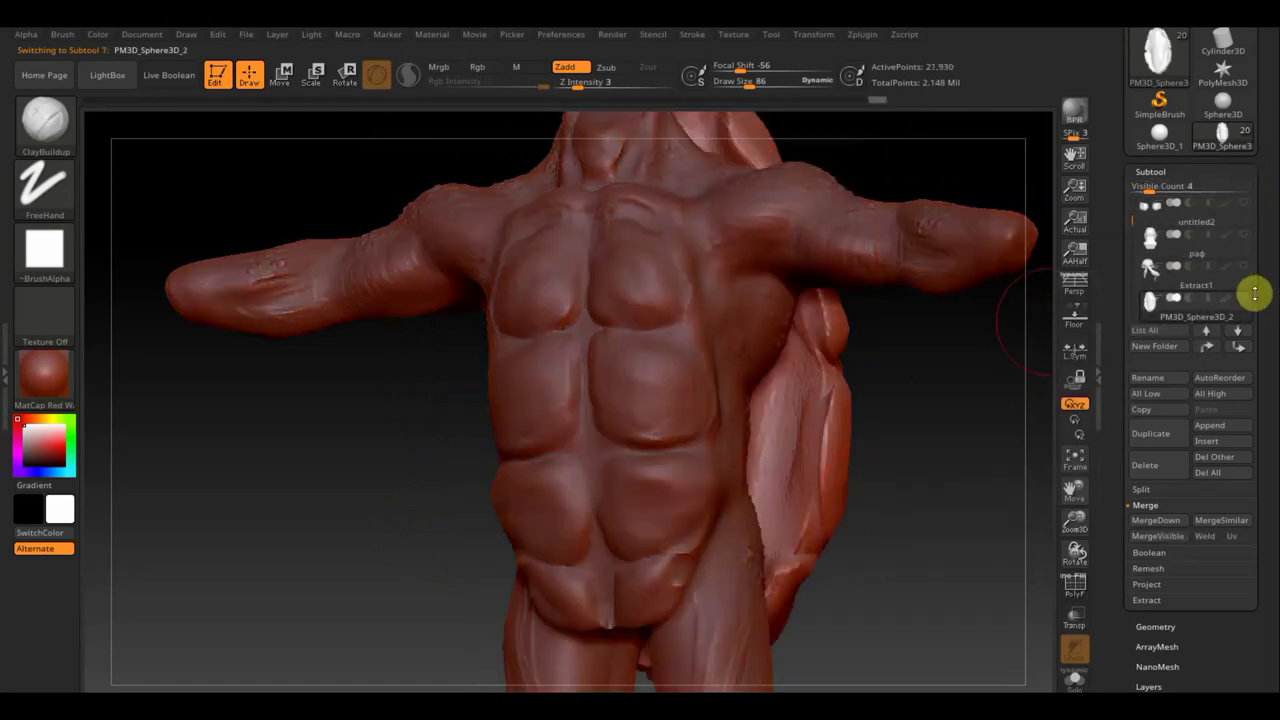
- Orbit the turtle to inspect the shell's fit from the side, back and above
drag(907, 475, 699, 428)
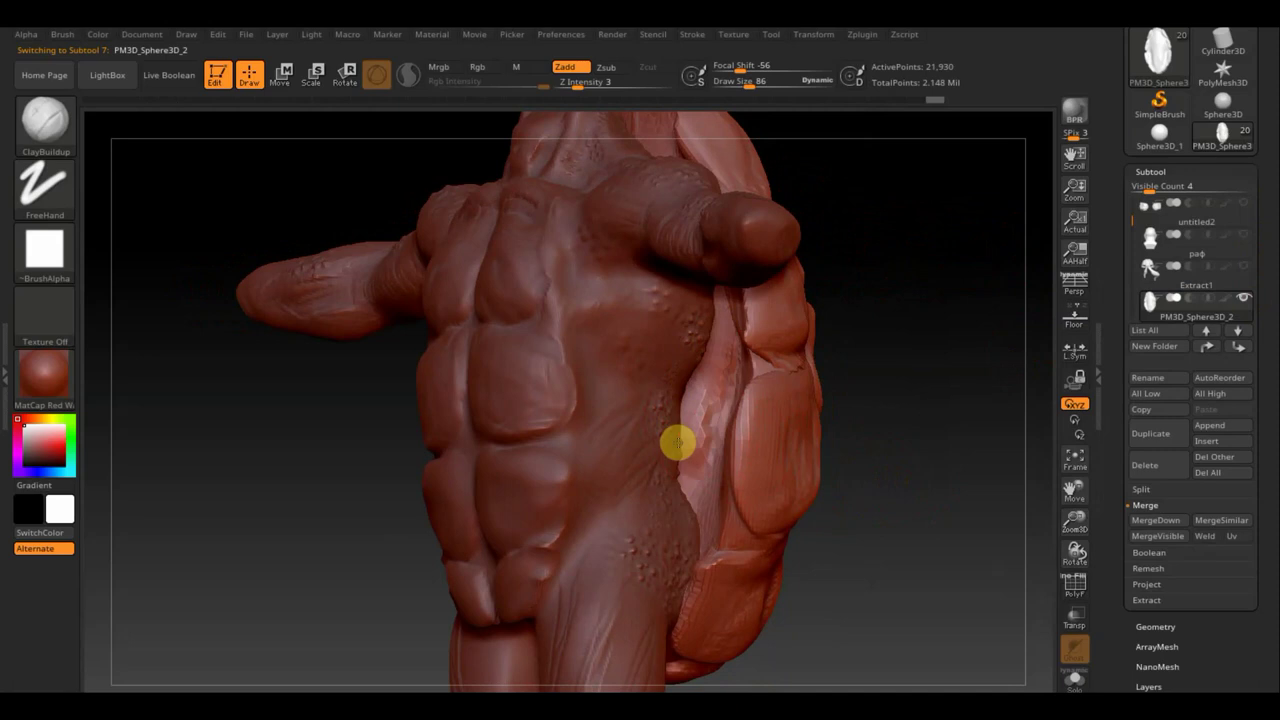
key(shift)
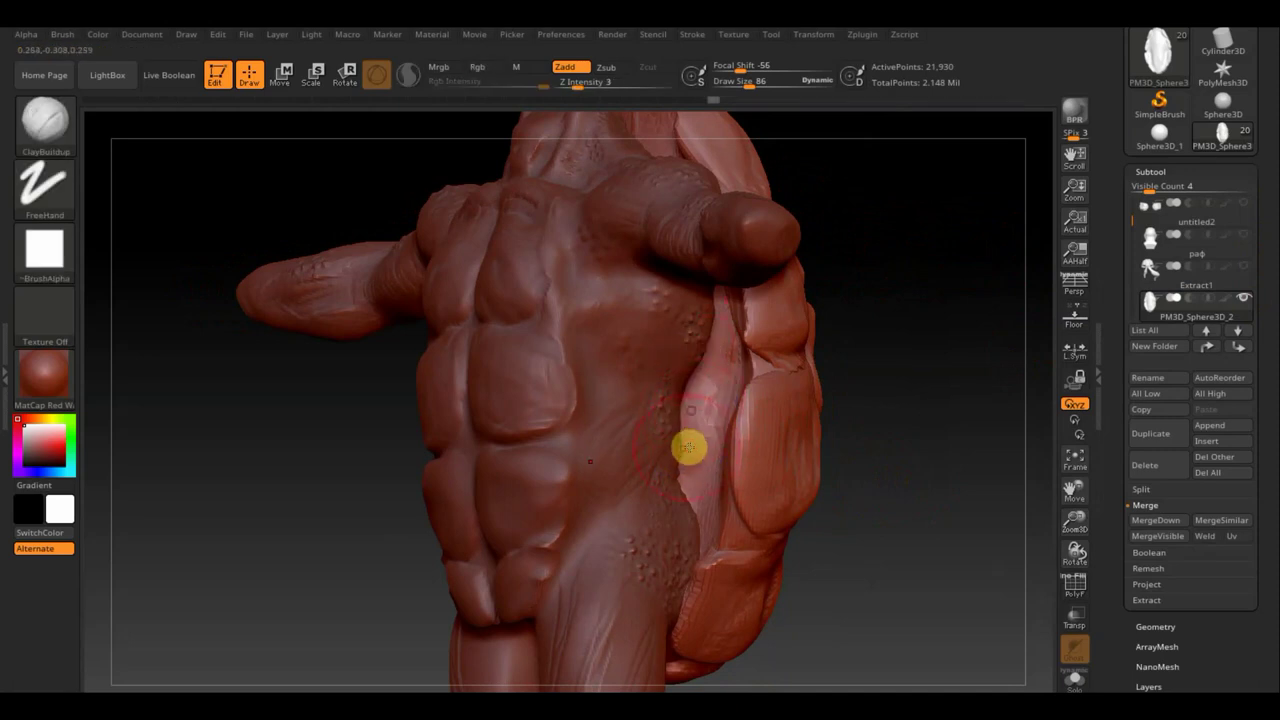
mouse_move(880, 451)
mouse_down()
mouse_move(863, 451)
mouse_move(850, 496)
mouse_move(903, 446)
mouse_move(926, 463)
mouse_move(771, 451)
mouse_move(869, 457)
mouse_move(866, 480)
mouse_move(831, 377)
mouse_move(849, 451)
mouse_move(814, 421)
mouse_move(777, 551)
mouse_move(806, 609)
mouse_move(793, 427)
mouse_up()
mouse_move(765, 378)
mouse_down()
mouse_move(763, 366)
mouse_move(694, 420)
mouse_move(666, 486)
mouse_move(726, 515)
mouse_move(774, 354)
mouse_move(780, 474)
mouse_move(686, 363)
mouse_up()
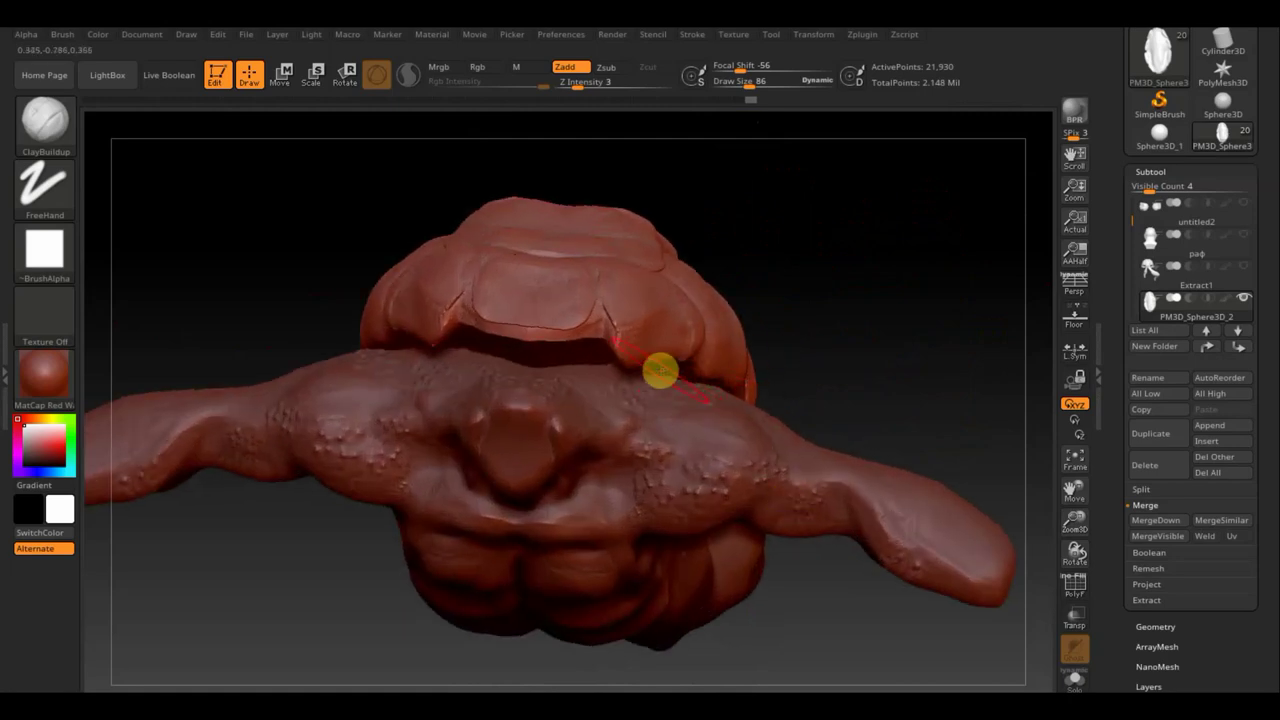
mouse_move(809, 349)
mouse_down()
mouse_move(809, 309)
mouse_move(643, 262)
mouse_move(809, 289)
mouse_move(789, 289)
mouse_move(800, 271)
mouse_move(866, 257)
mouse_move(877, 207)
mouse_move(851, 471)
mouse_move(814, 337)
mouse_move(866, 414)
mouse_up()
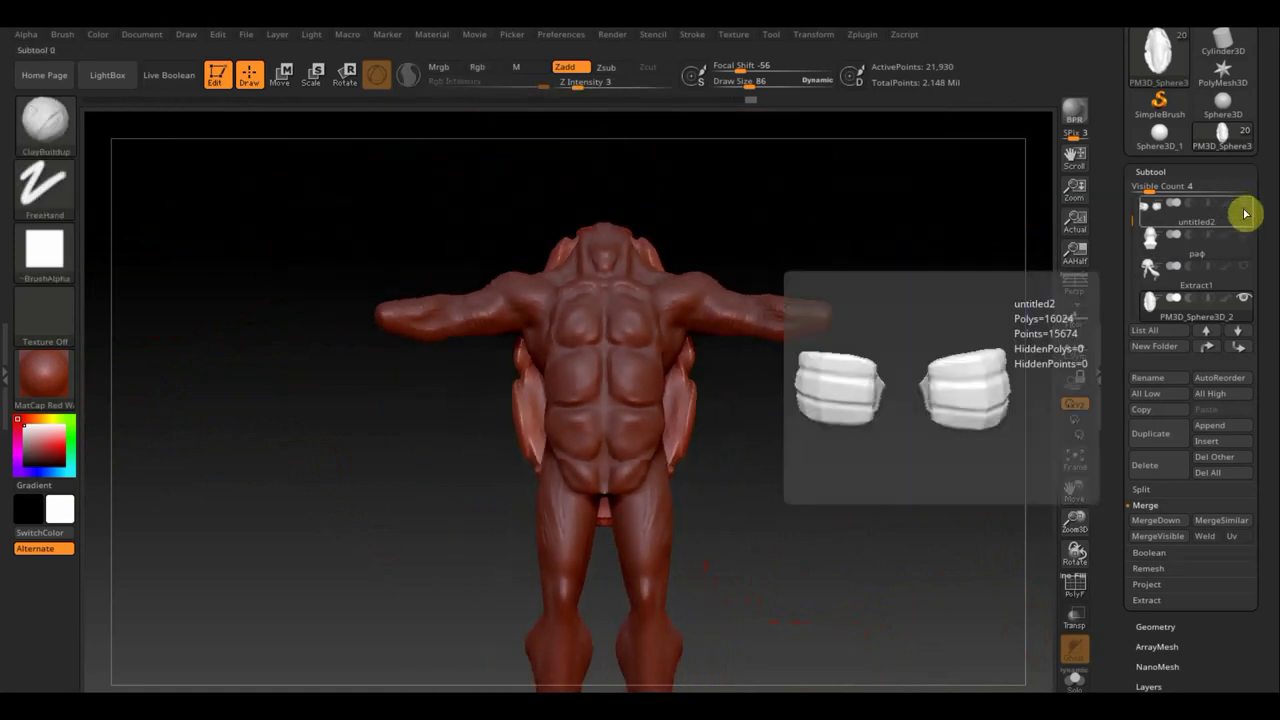
- Select the раф head subtool and save over the existing ZBrushProject ниньзя project file
click(1232, 241)
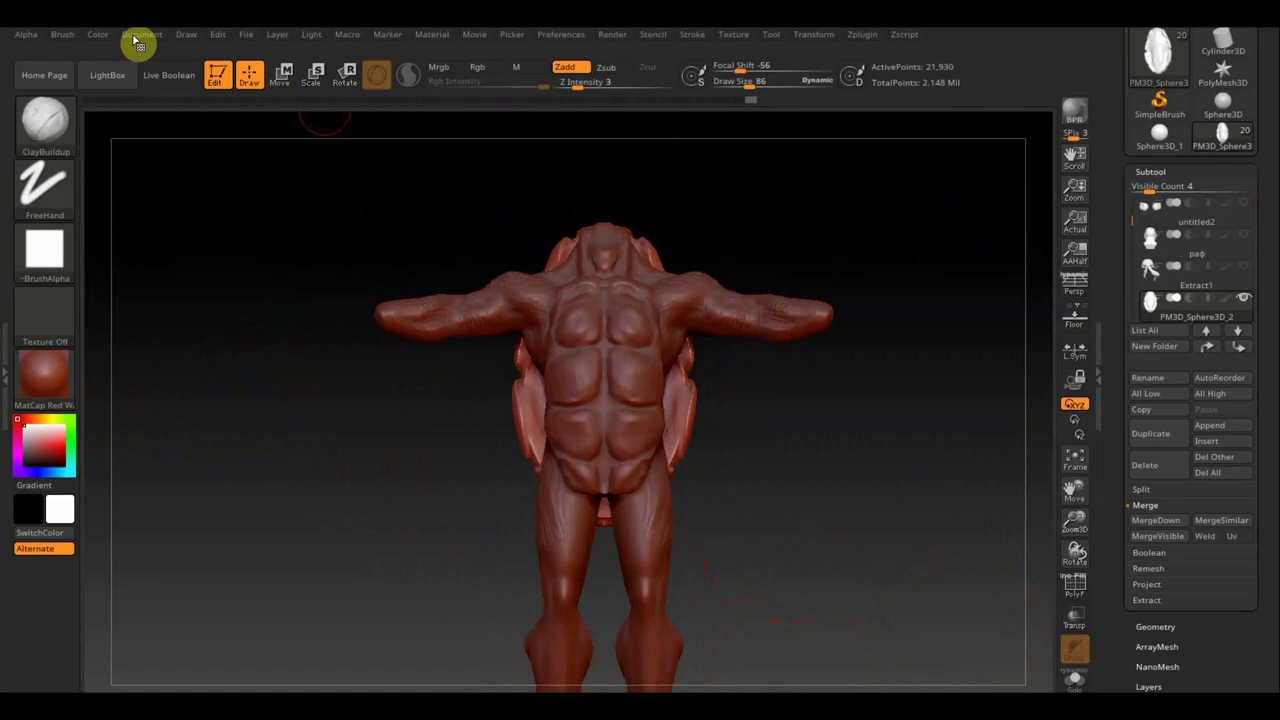
click(245, 36)
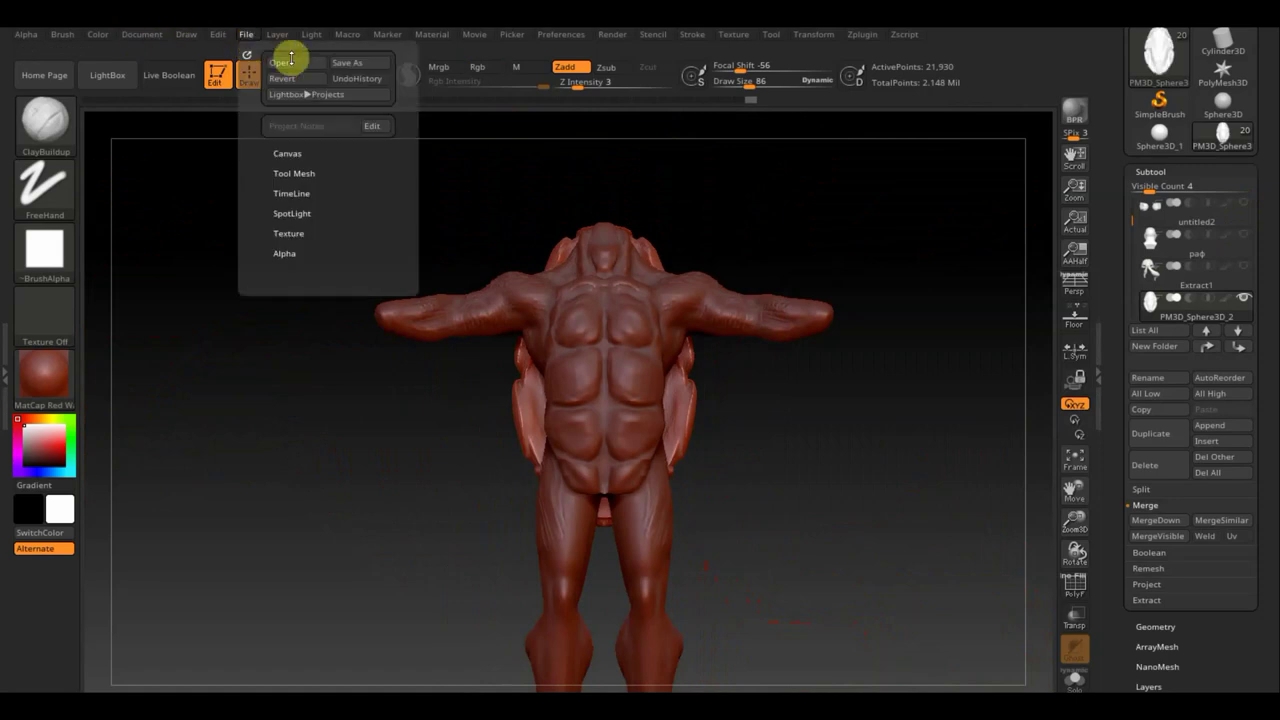
click(363, 68)
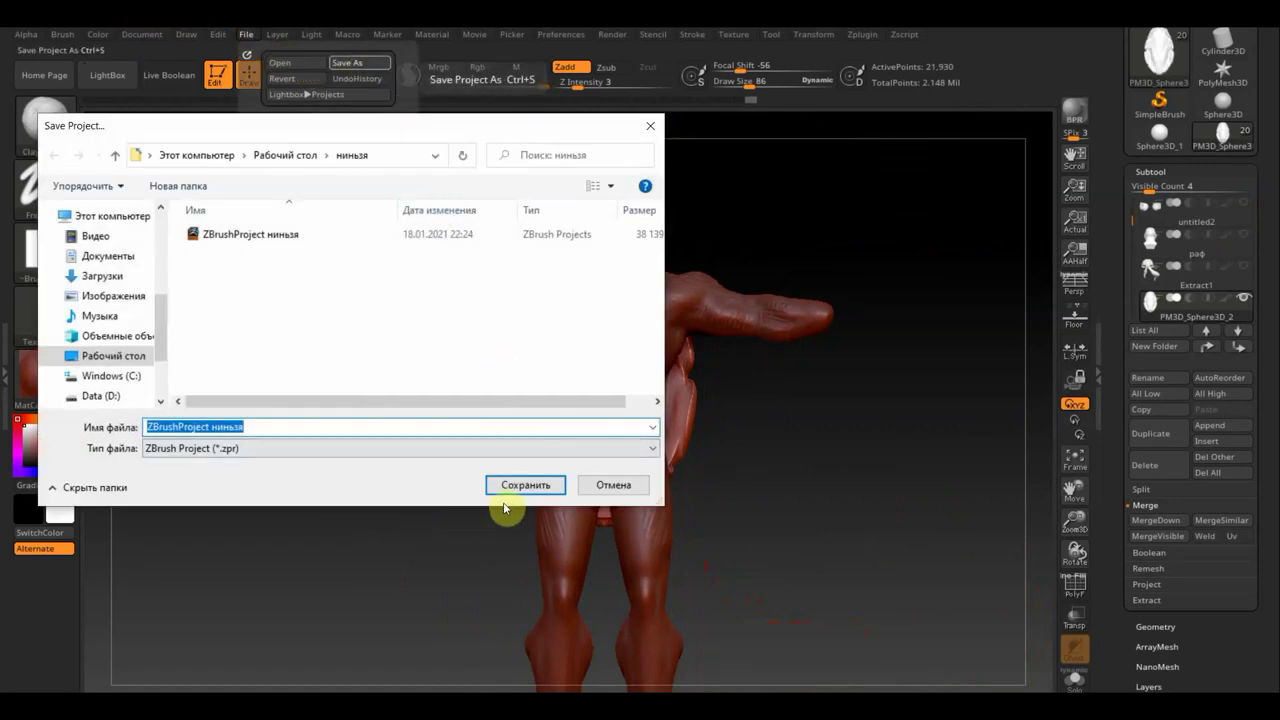
click(537, 488)
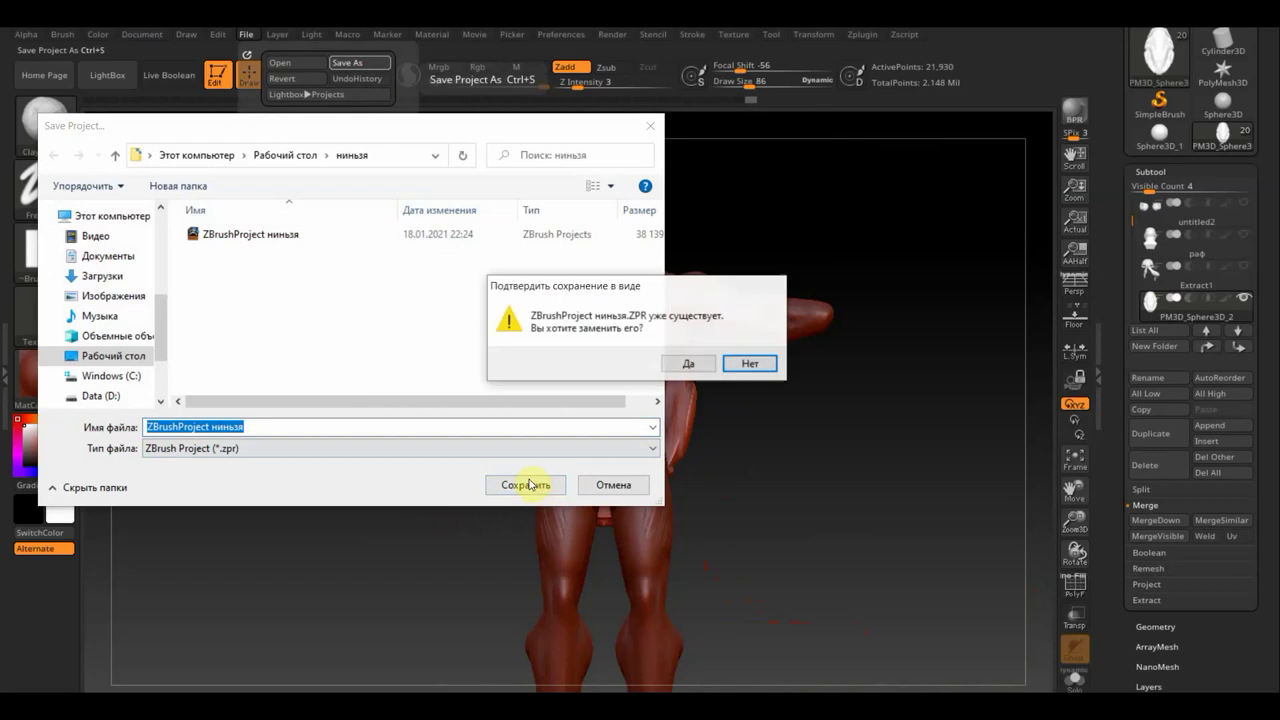
click(682, 362)
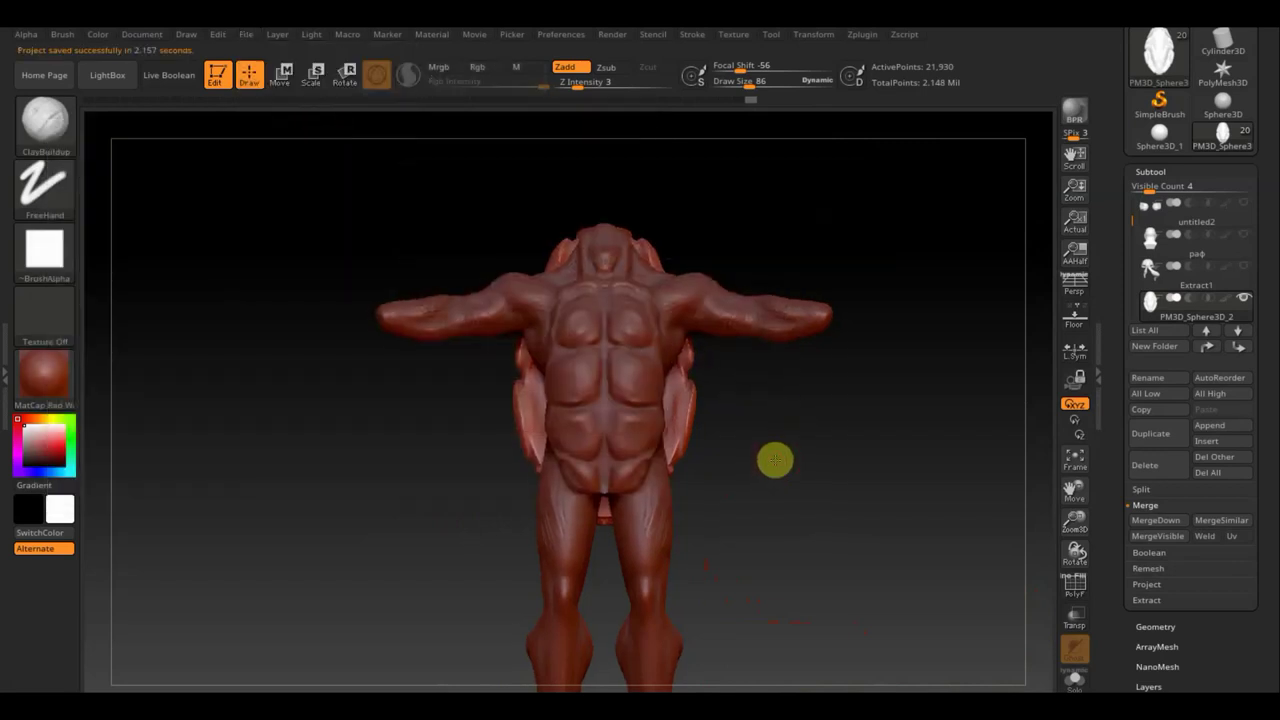
- Rotate the figure to a straight back view of the shell
drag(775, 460, 767, 427)
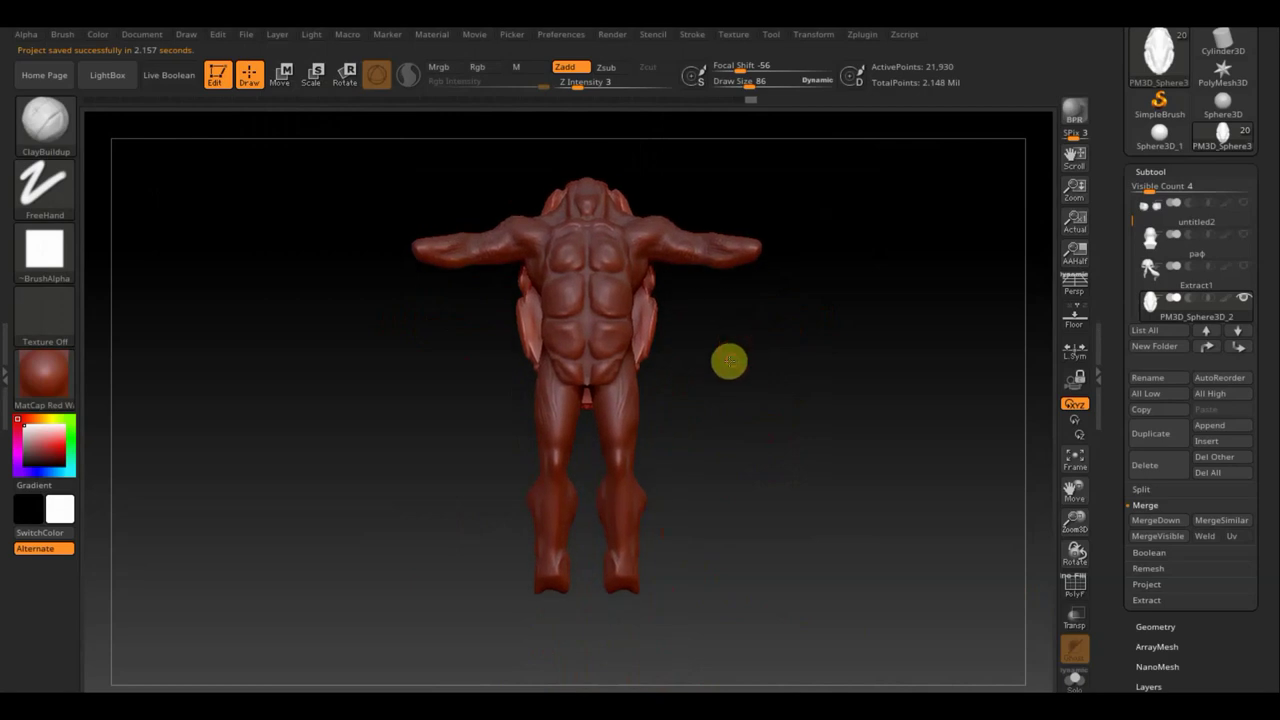
drag(729, 360, 589, 374)
key(shift)
shift+drag(804, 385, 752, 392)
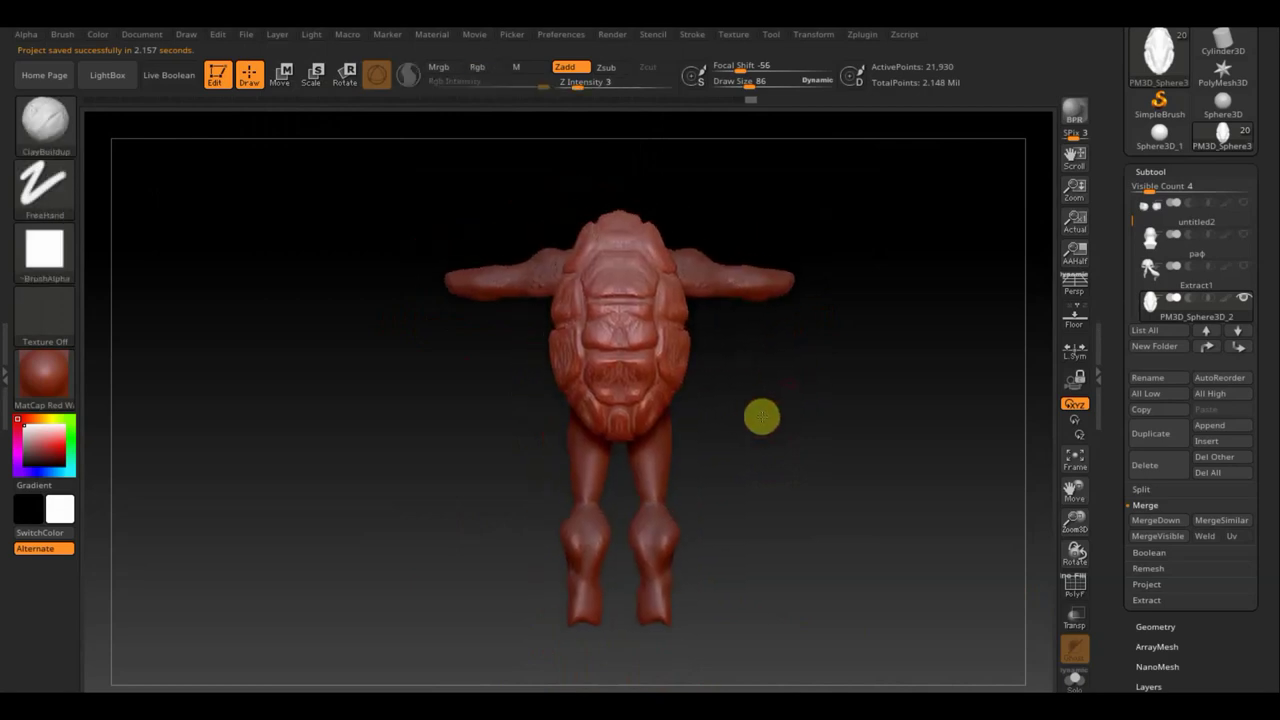
- Import the five turtle skin screenshots from the Desktop as textures
click(747, 38)
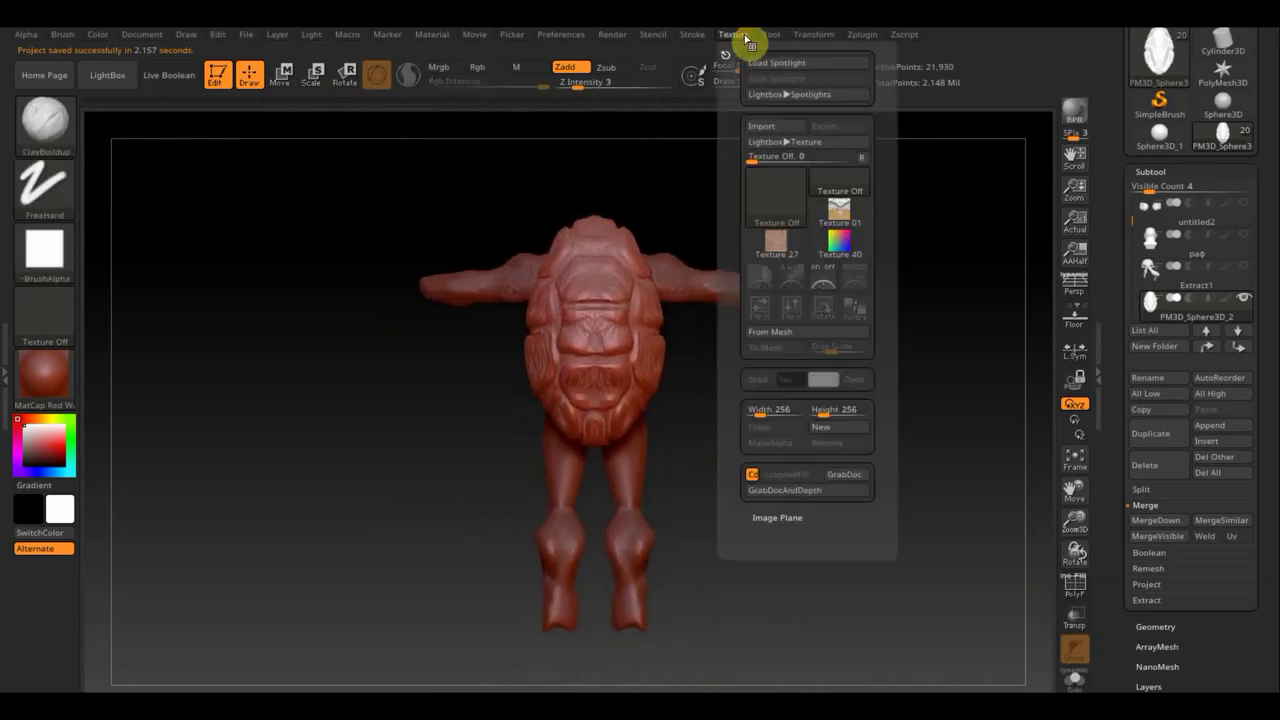
click(768, 128)
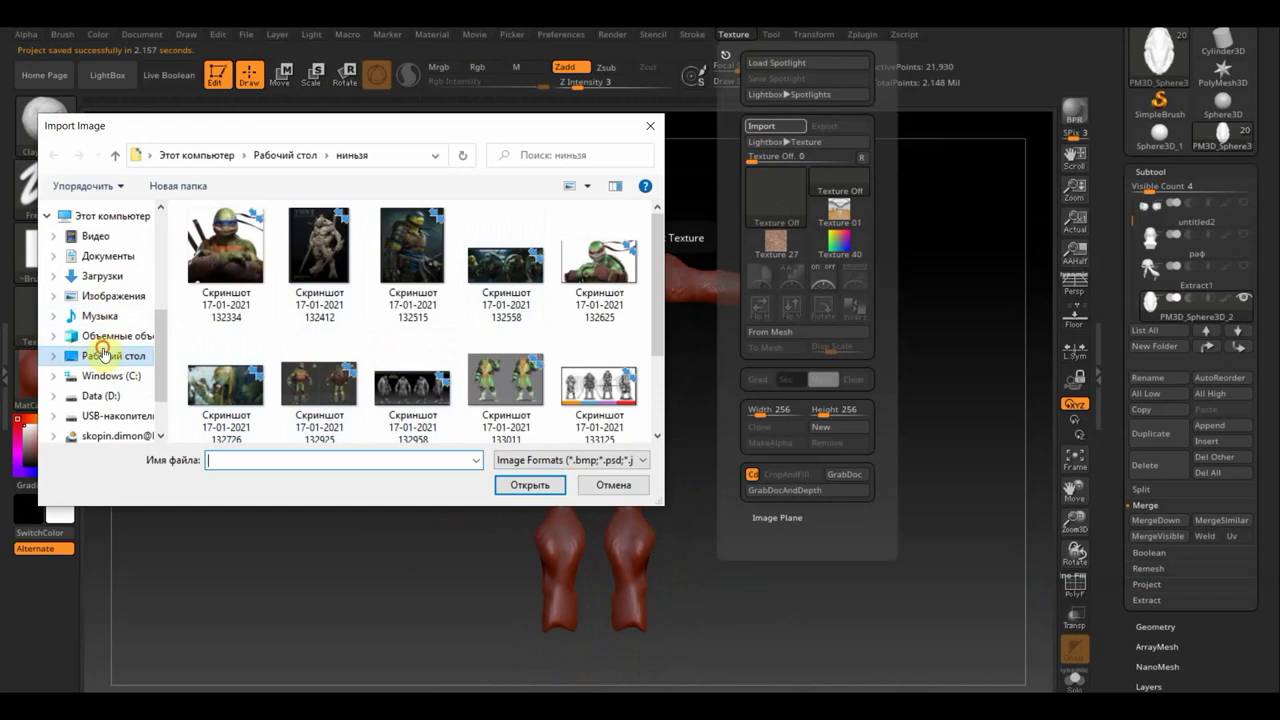
click(103, 355)
scroll(440, 335, down, 5)
scroll(512, 355, down, 3)
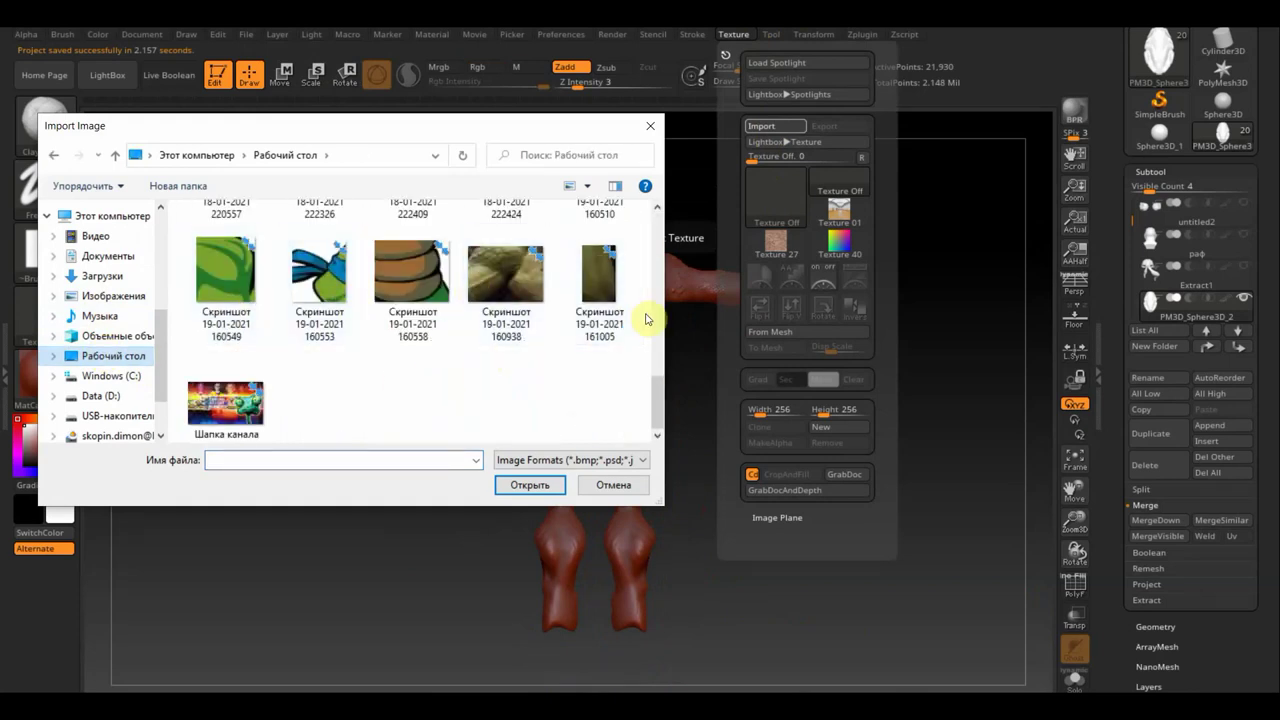
drag(646, 318, 213, 247)
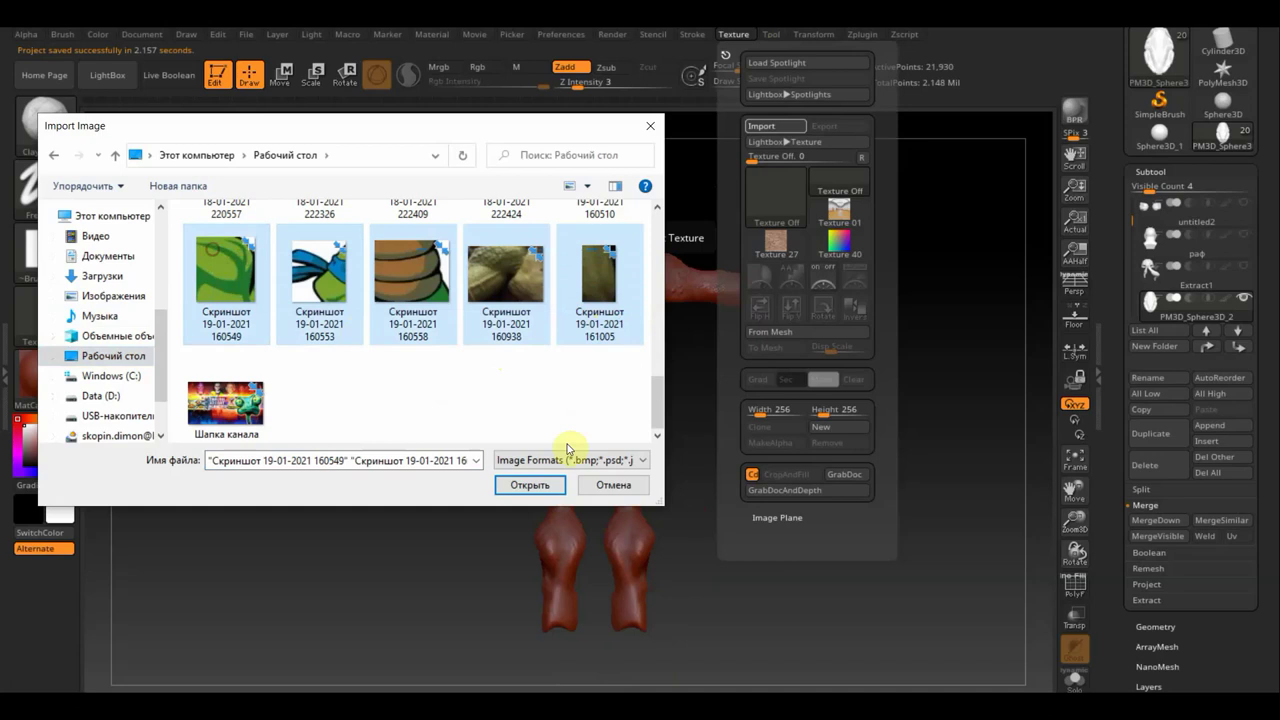
click(556, 489)
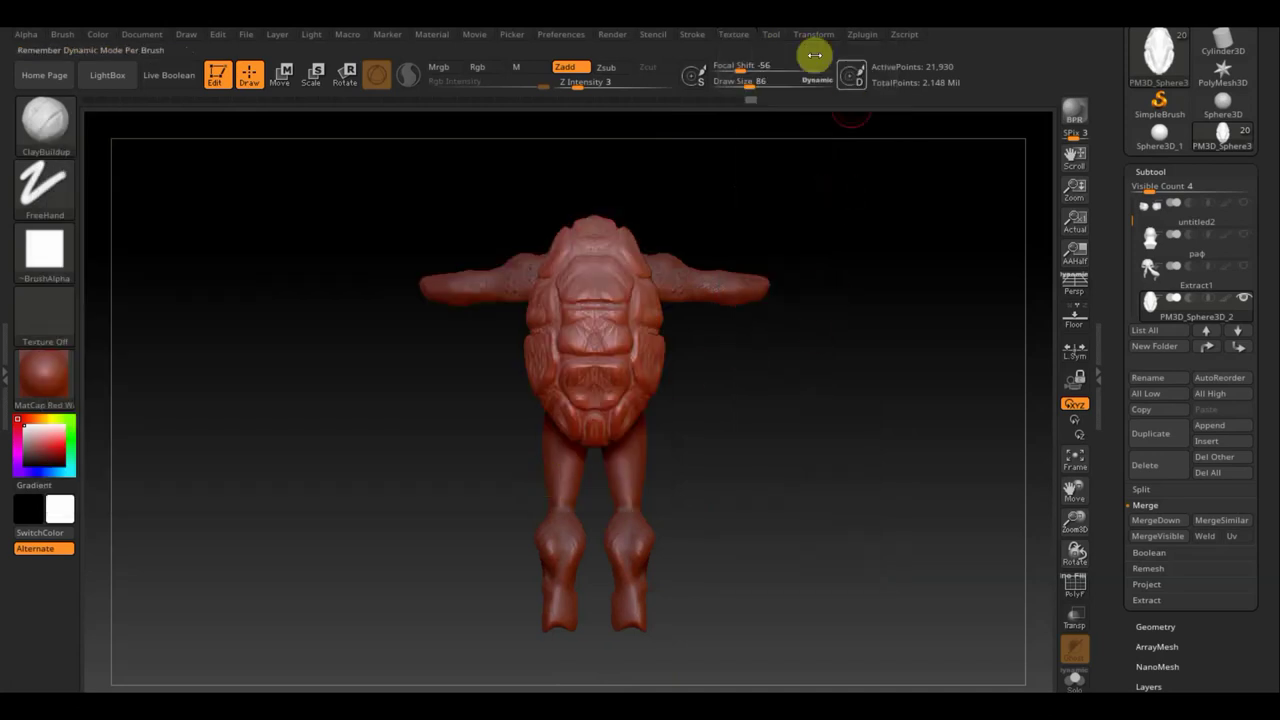
- Add the skin screenshot to Spotlight, shrink it beside the model and adjust its opacity
click(736, 36)
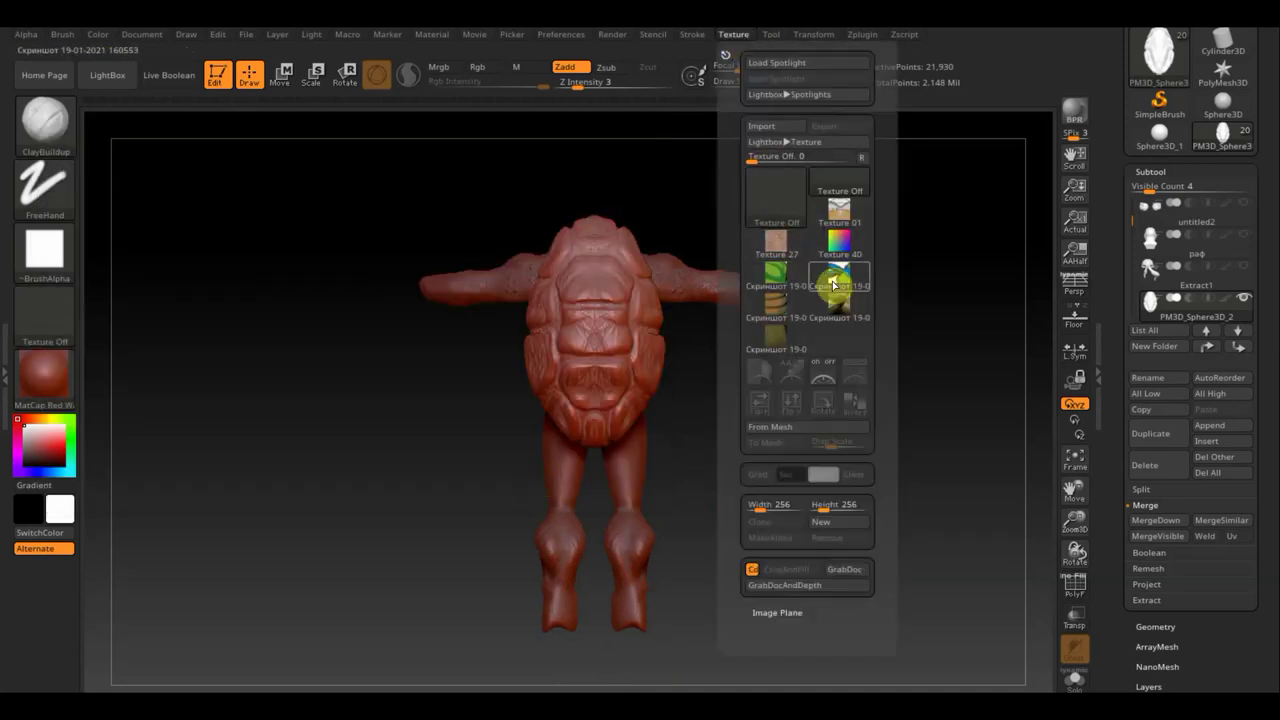
click(774, 337)
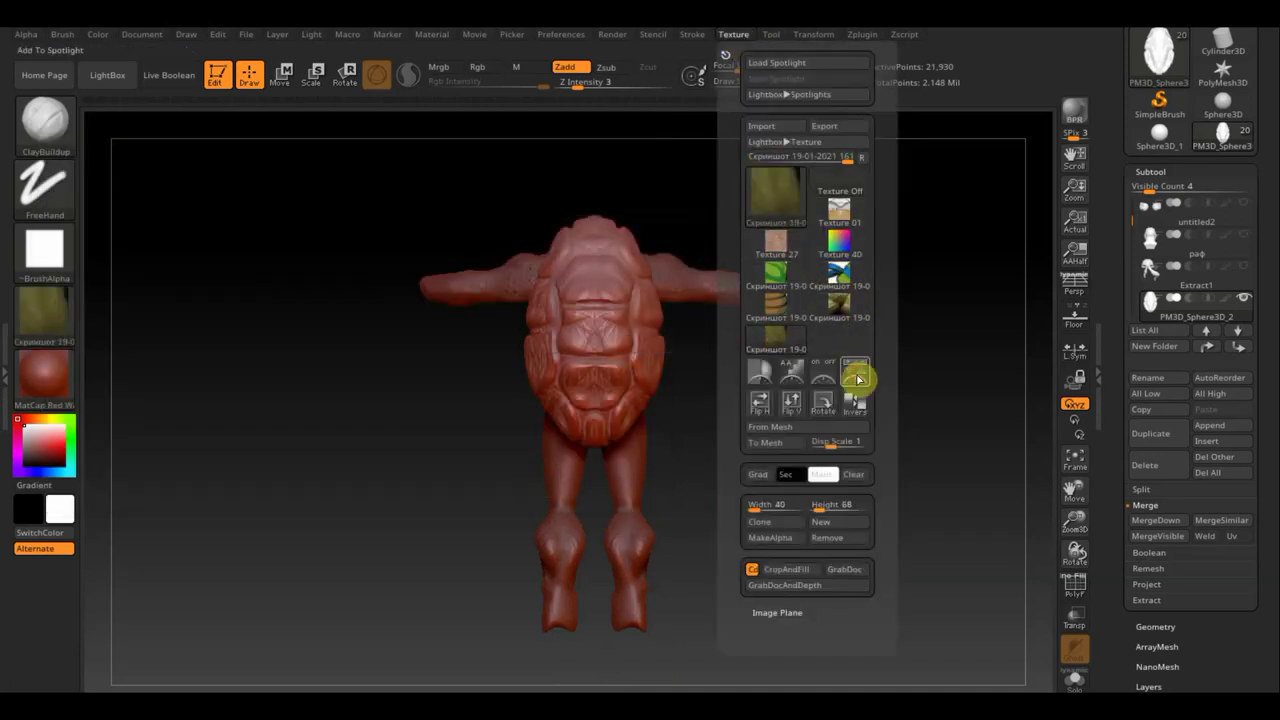
click(858, 378)
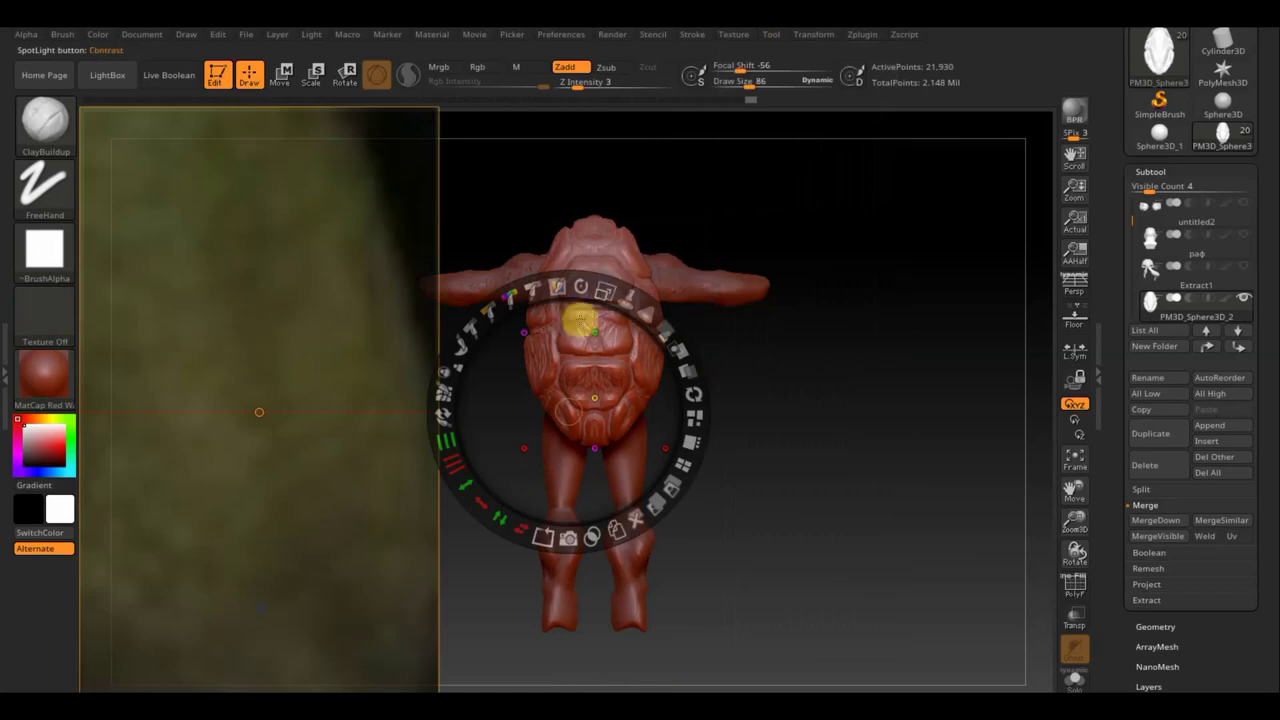
drag(604, 290, 480, 269)
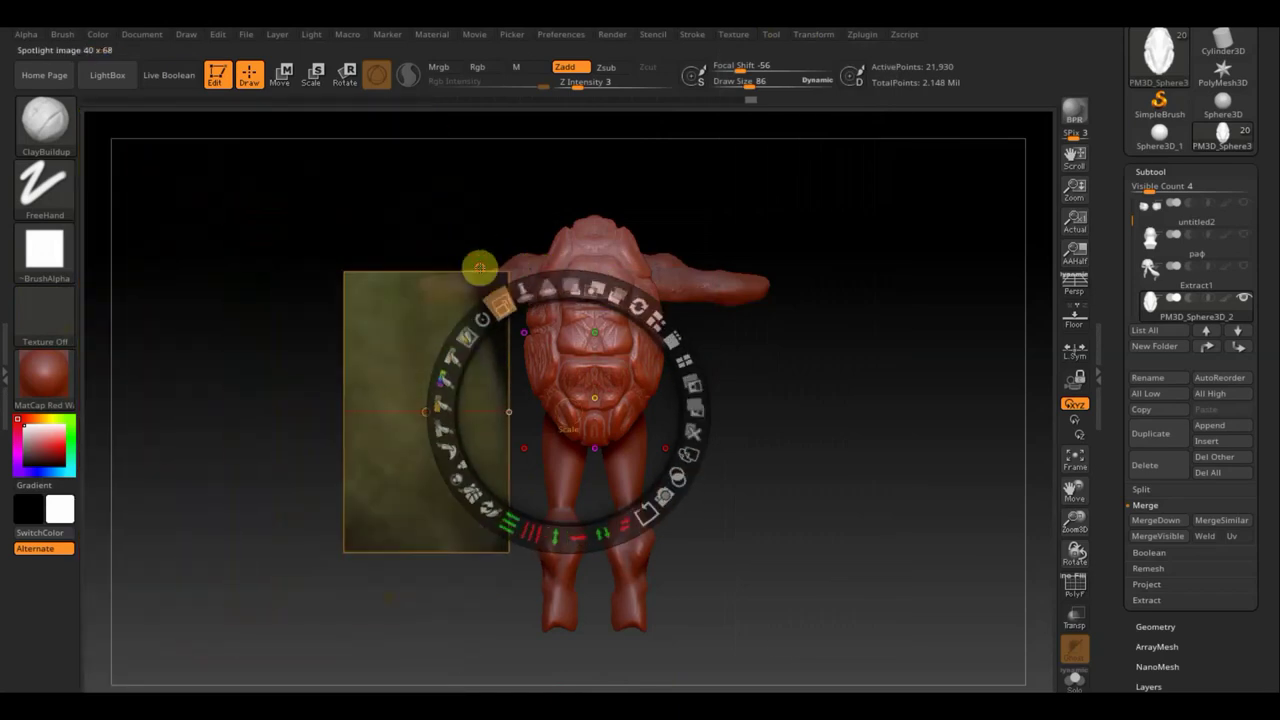
drag(646, 316, 694, 423)
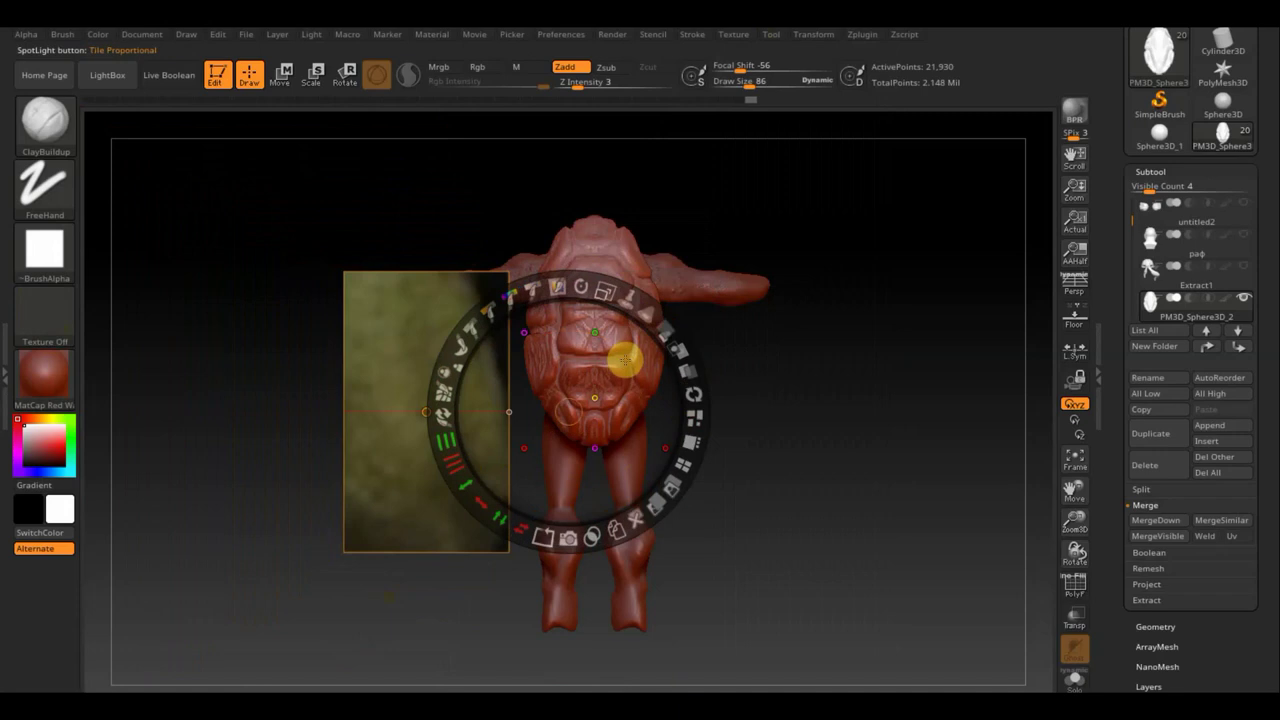
key(F1)
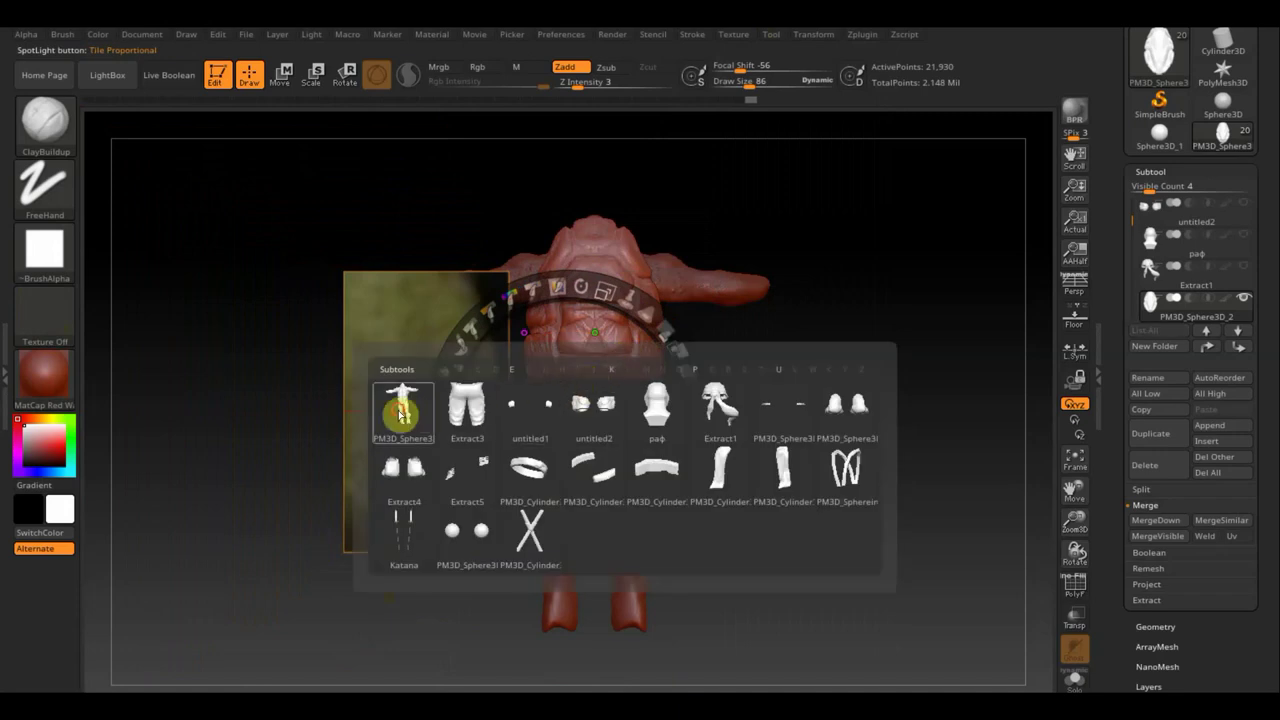
- Select the main body subtool and move the skin reference image up-right
click(394, 407)
mouse_move(620, 343)
mouse_down()
mouse_move(689, 329)
mouse_move(723, 289)
mouse_move(867, 270)
mouse_up()
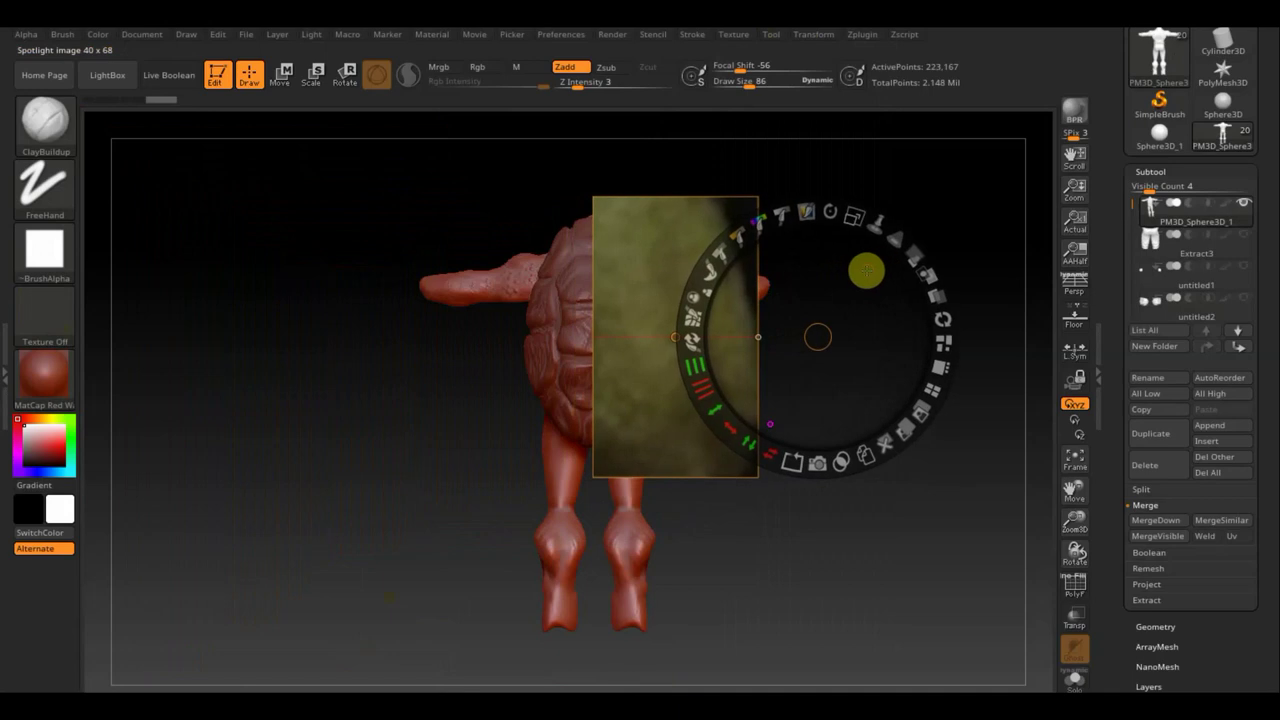
key(z)
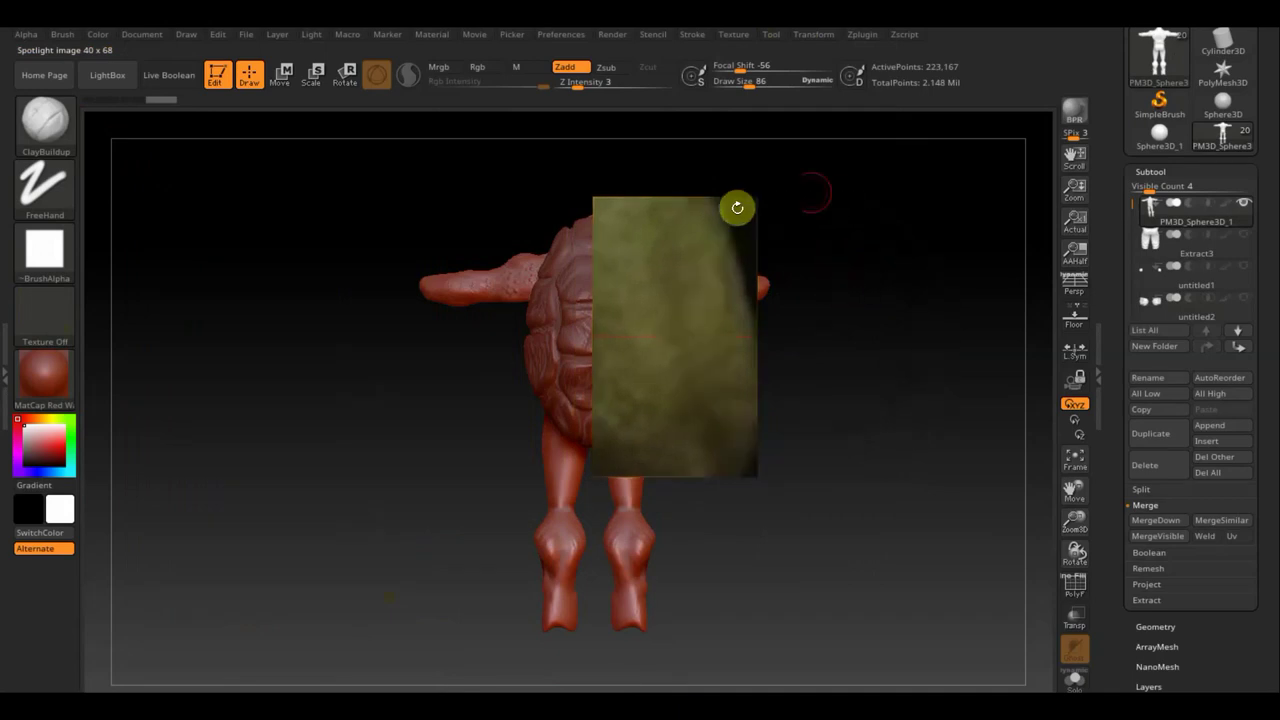
- Set the Standard brush to Rgb-only painting, test a patch on the arm, apply SketchShaded2
click(44, 120)
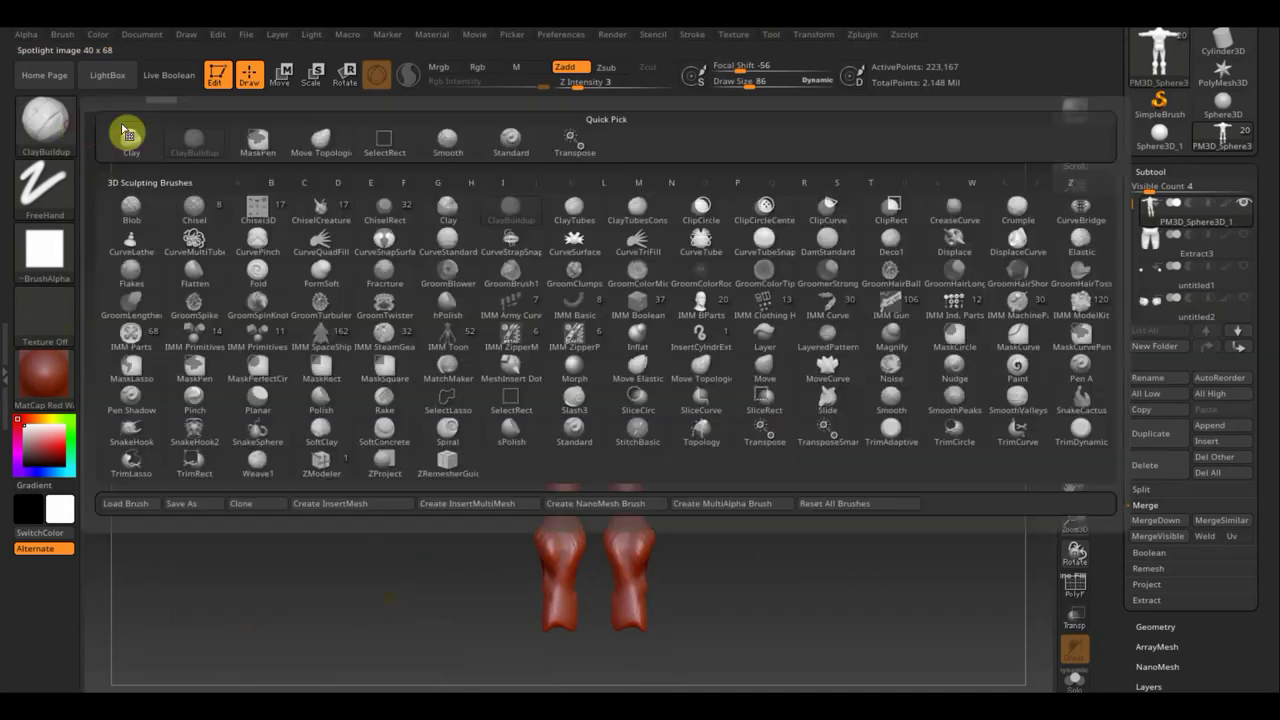
click(514, 143)
click(478, 67)
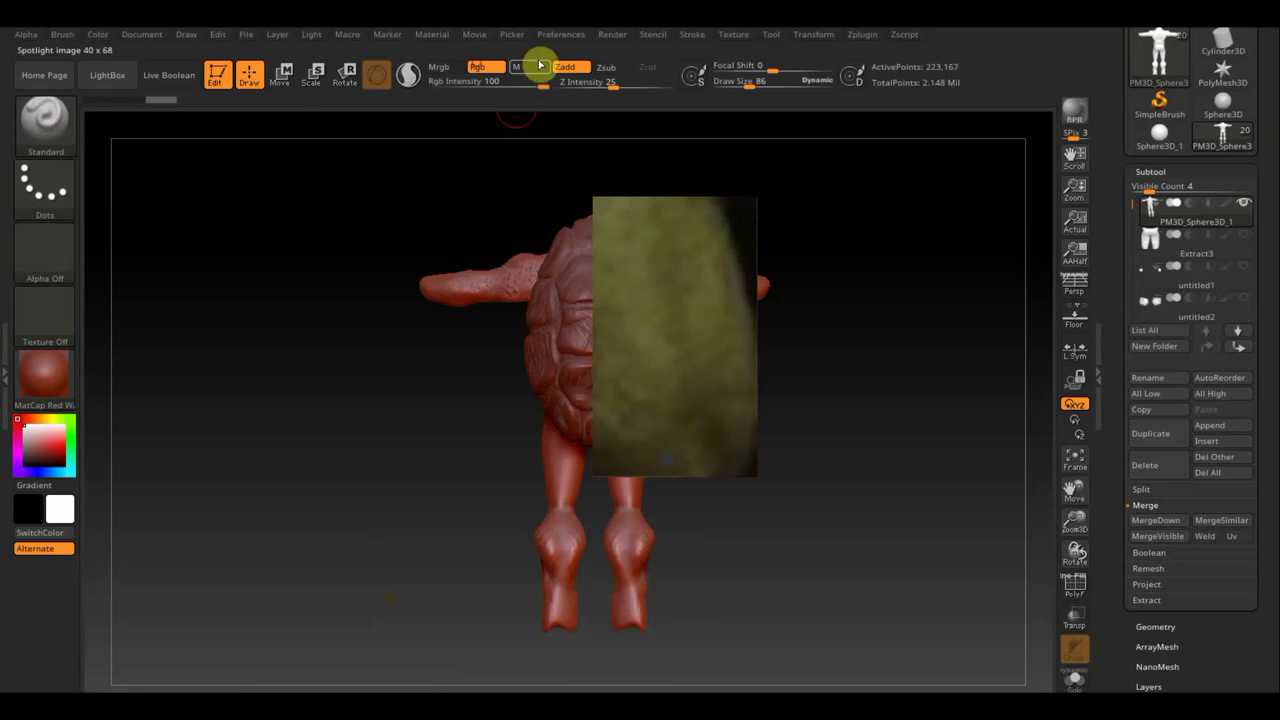
click(565, 68)
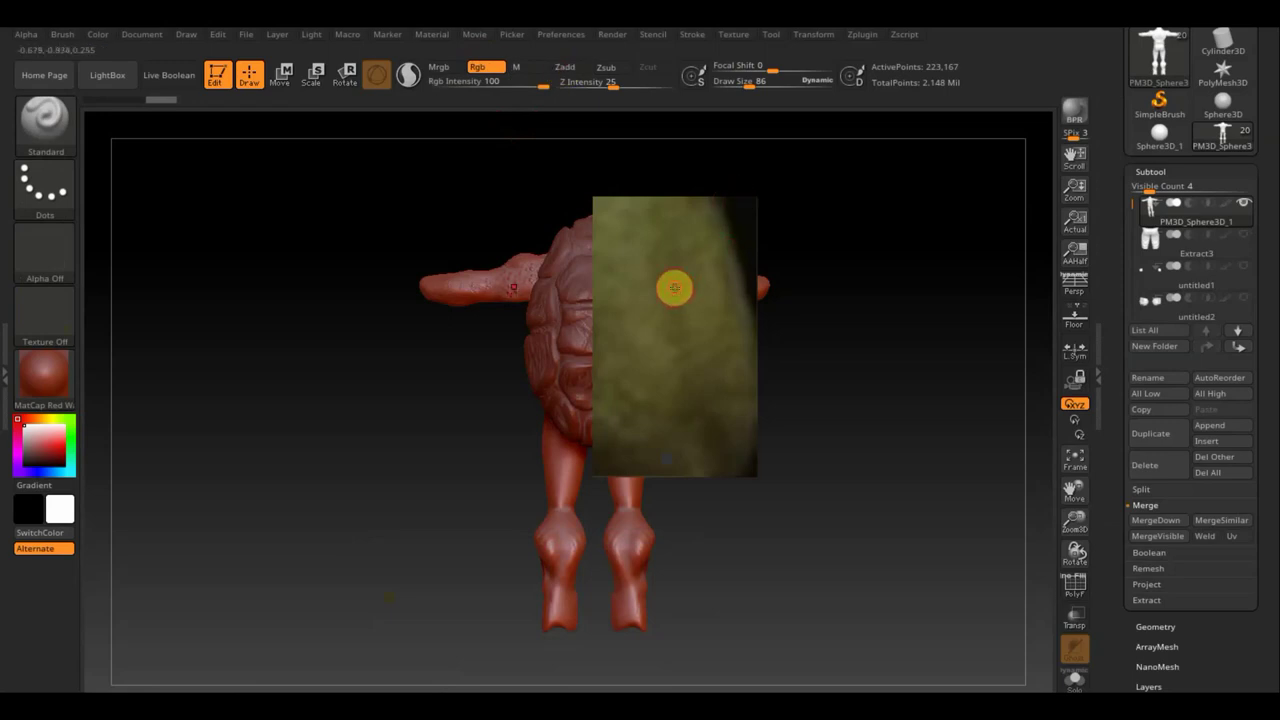
mouse_move(674, 288)
mouse_down()
mouse_move(634, 303)
mouse_move(663, 251)
mouse_move(623, 280)
mouse_up()
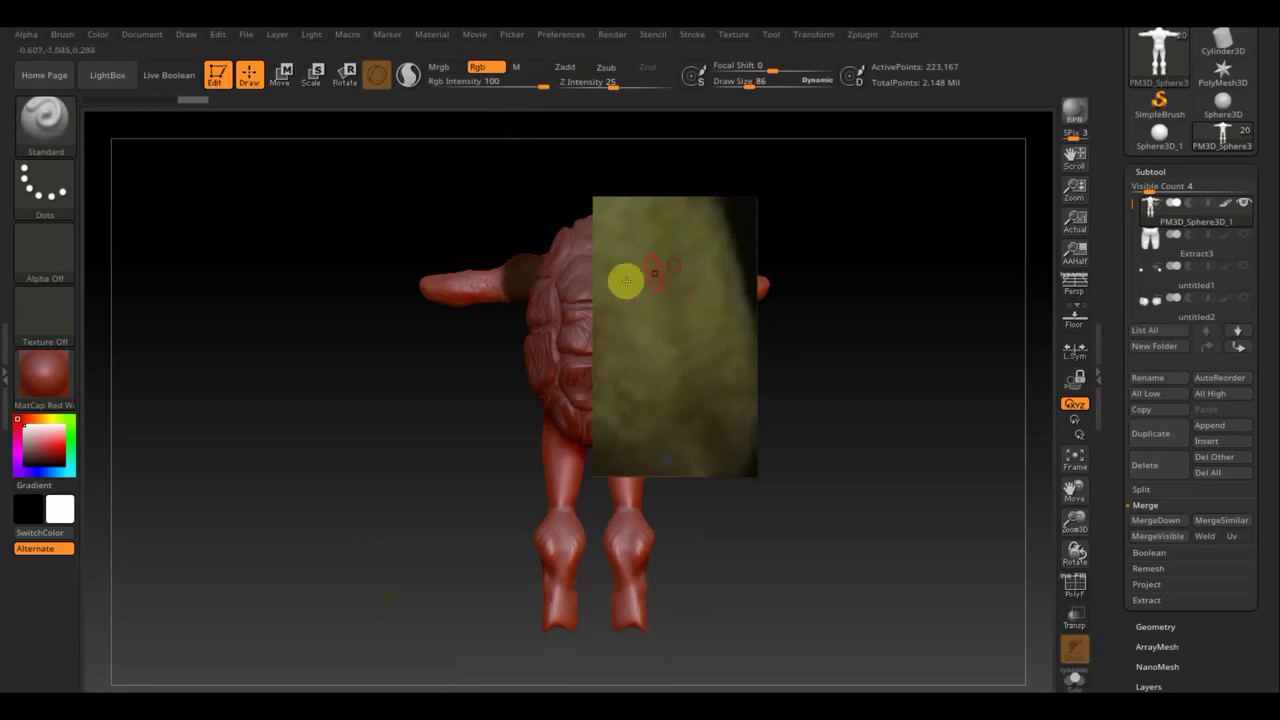
click(68, 380)
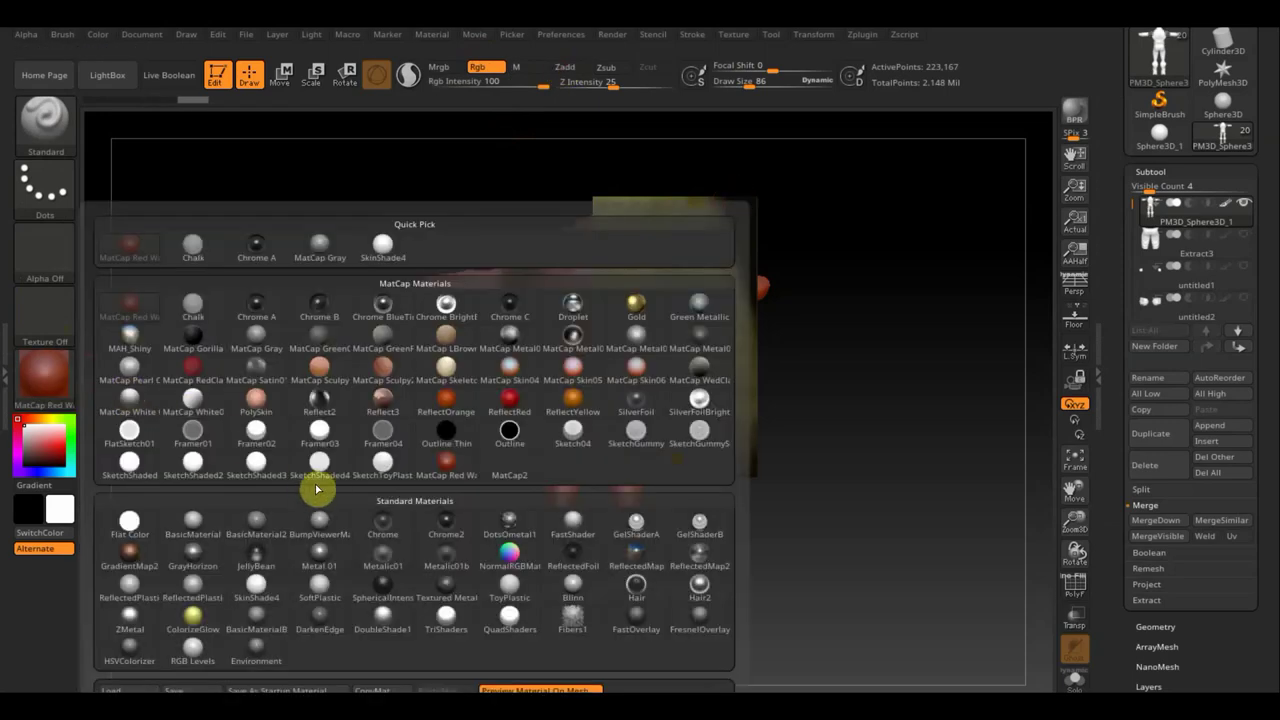
click(198, 472)
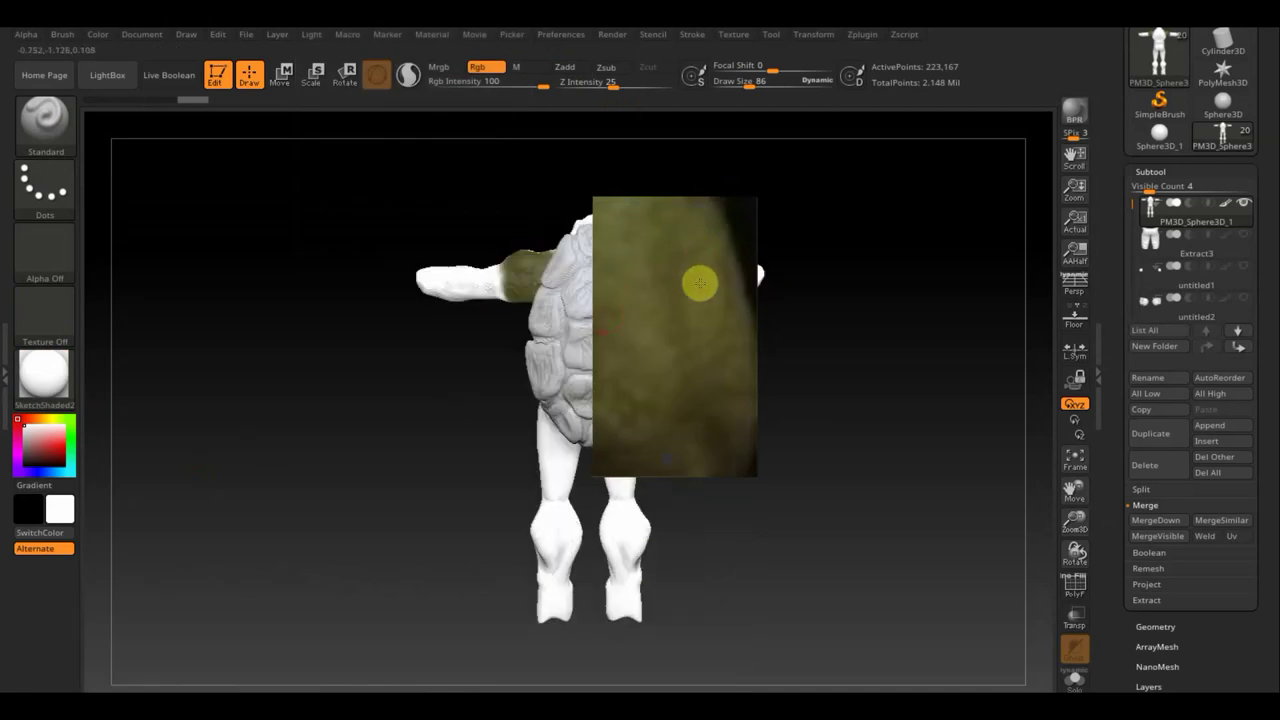
- Project the Spotlight skin texture onto the body at Draw Size 297
mouse_move(700, 284)
right_down()
mouse_move(694, 266)
mouse_move(702, 290)
right_up()
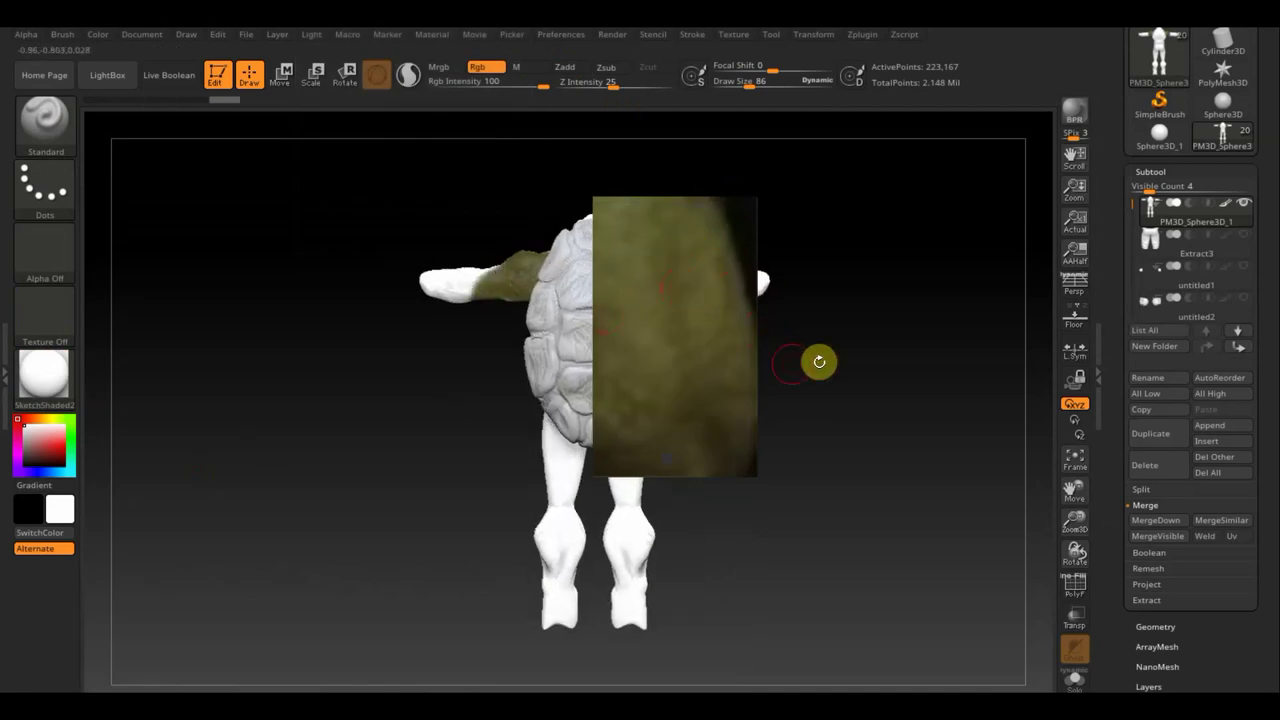
right_drag(846, 386, 703, 397)
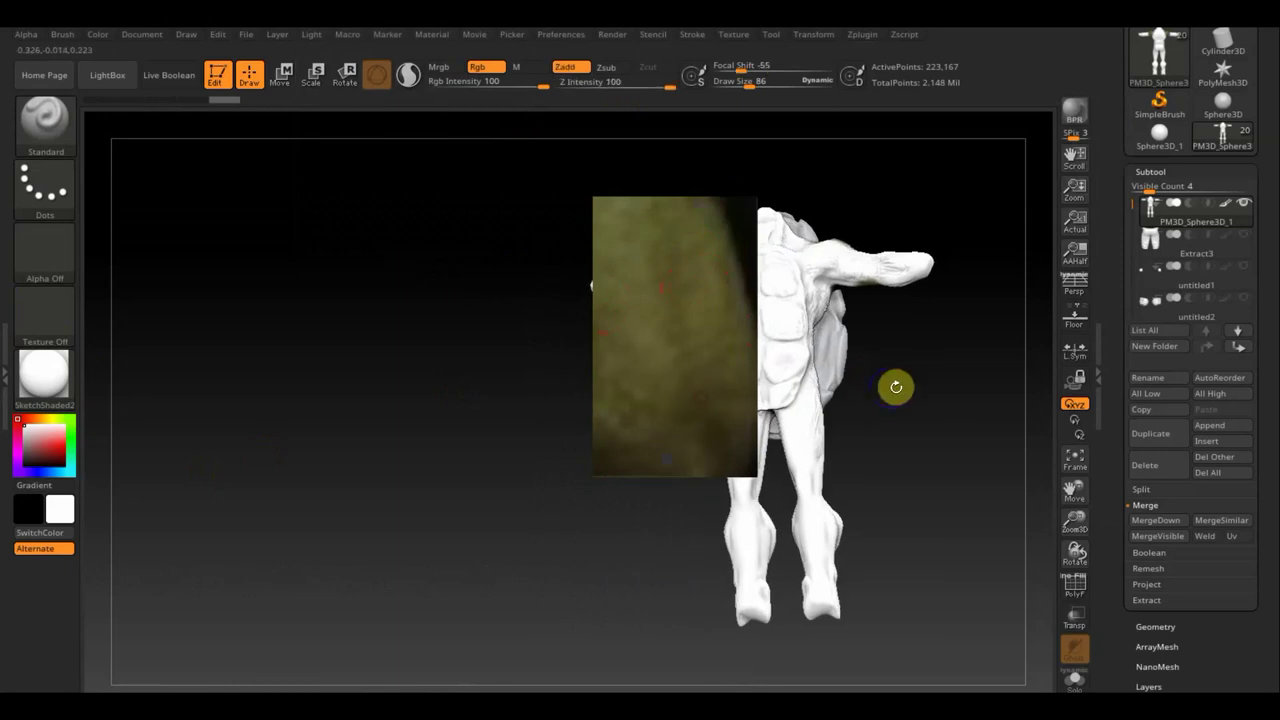
mouse_move(896, 387)
right_down()
mouse_move(900, 406)
mouse_move(783, 411)
mouse_move(880, 409)
mouse_move(863, 403)
mouse_move(891, 403)
mouse_move(886, 362)
right_up()
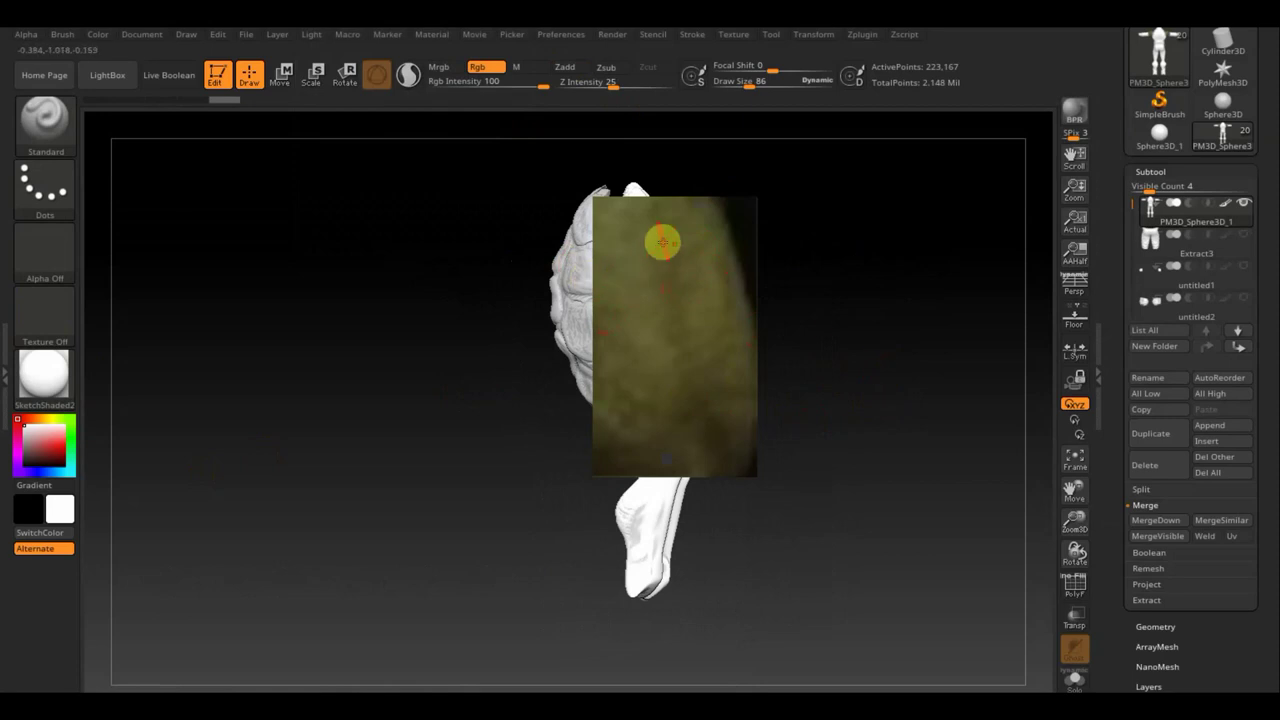
click(750, 82)
text(297)
key(Return)
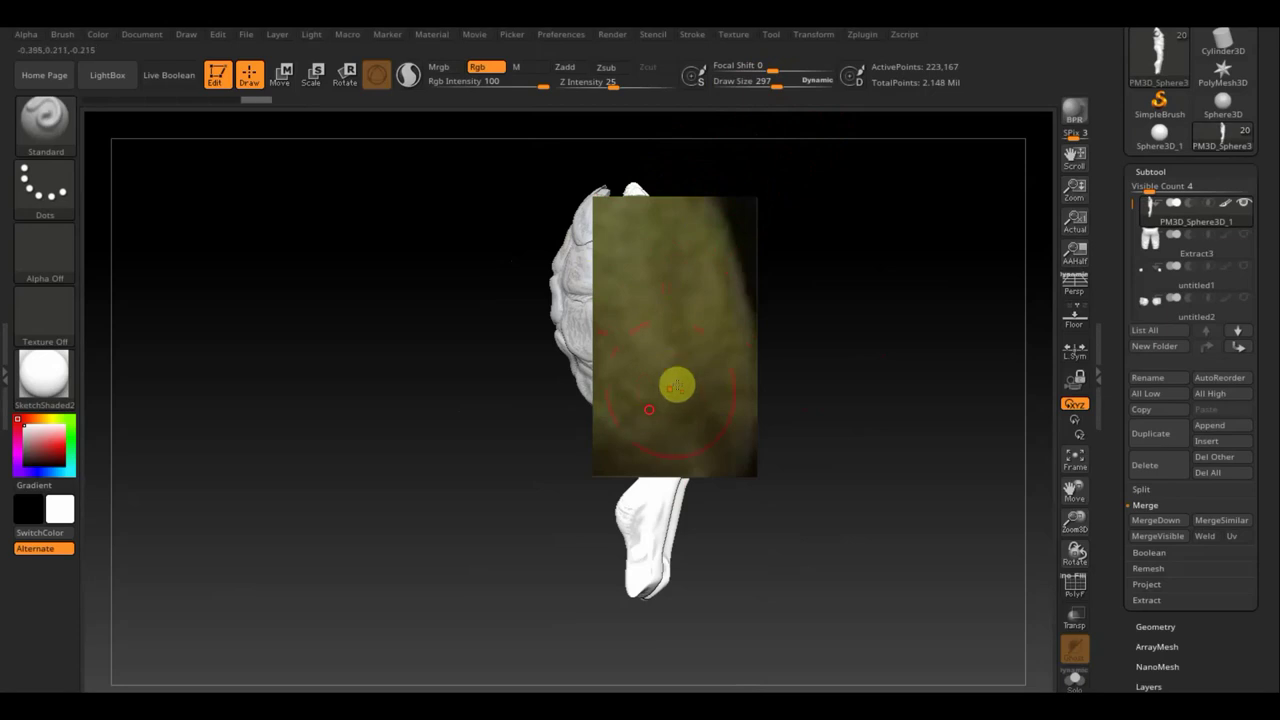
key(shift+z)
- Sample the olive skin colour and paint the white hips and boots with it
mouse_move(857, 391)
right_down()
mouse_move(818, 401)
mouse_move(920, 391)
mouse_move(911, 403)
mouse_move(719, 391)
mouse_move(686, 374)
right_up()
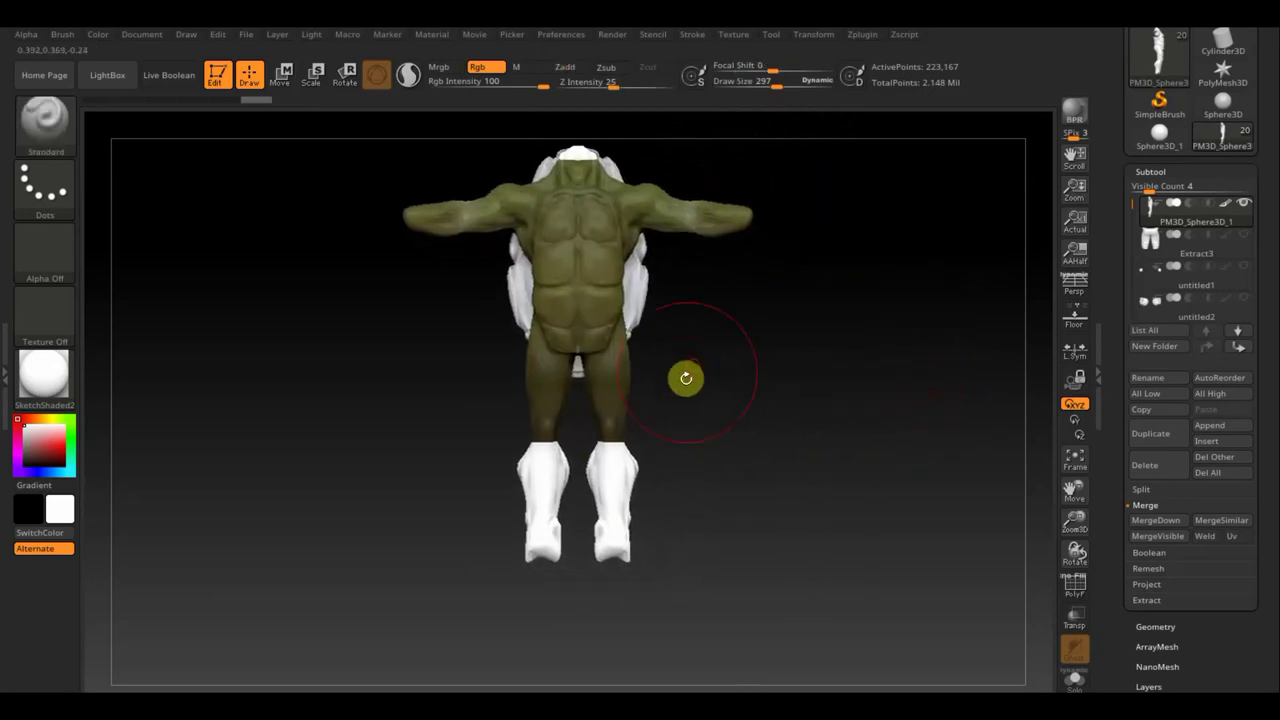
key(c)
mouse_move(531, 366)
mouse_down()
mouse_move(543, 480)
mouse_move(516, 458)
mouse_move(557, 486)
mouse_move(566, 534)
mouse_move(517, 534)
mouse_up()
right_drag(517, 534, 754, 454)
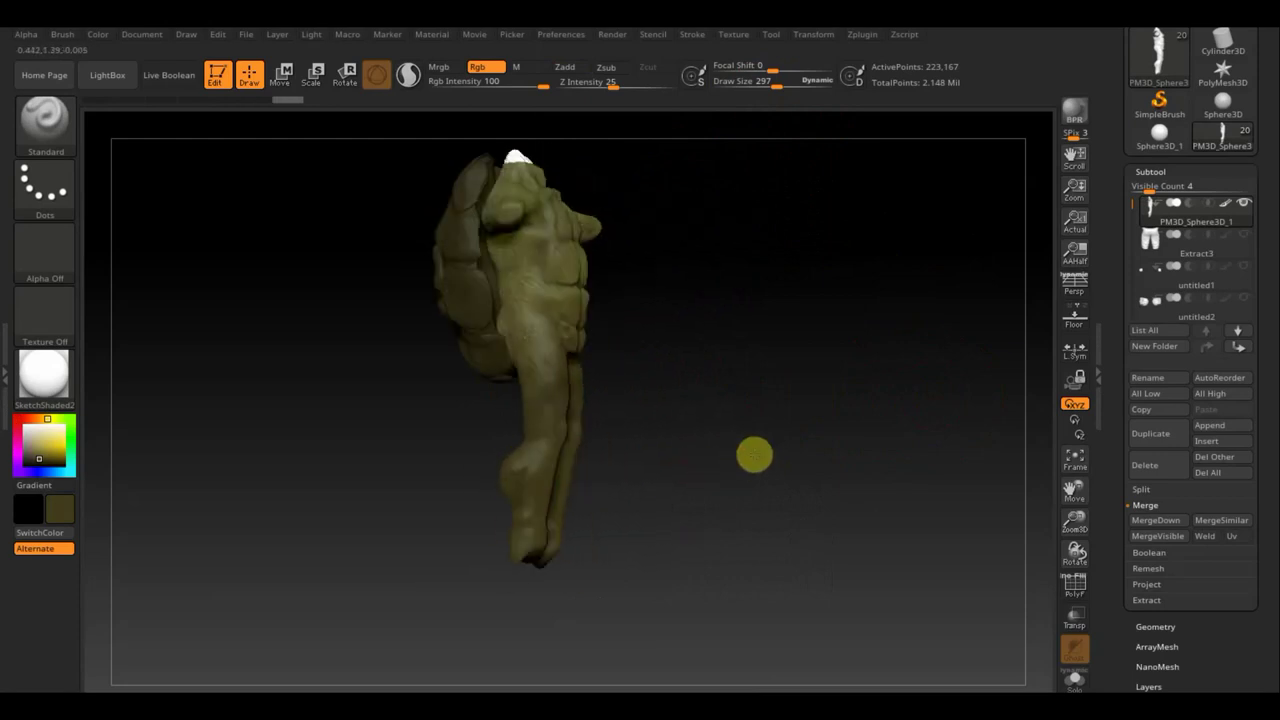
- Lower Draw Size to 222 and Rgb intensity to 13, then tint the leg front and back
right_drag(717, 279, 706, 314)
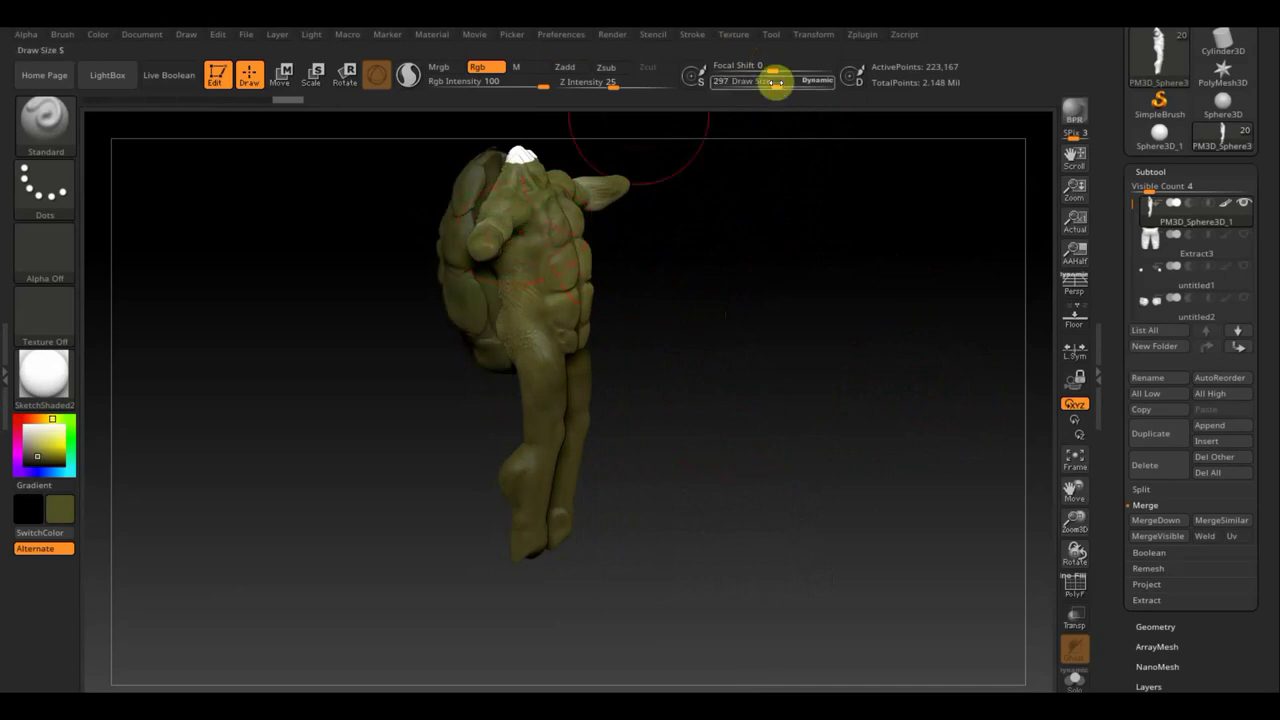
drag(776, 85, 755, 89)
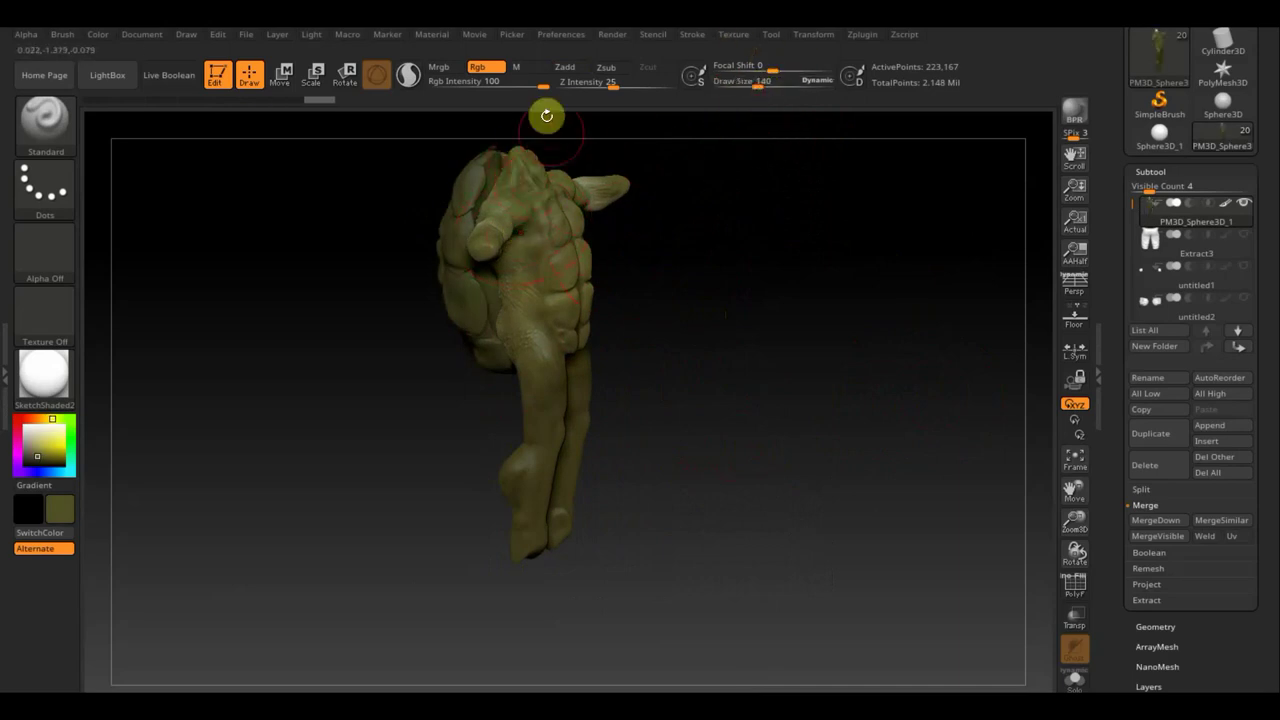
drag(541, 87, 471, 88)
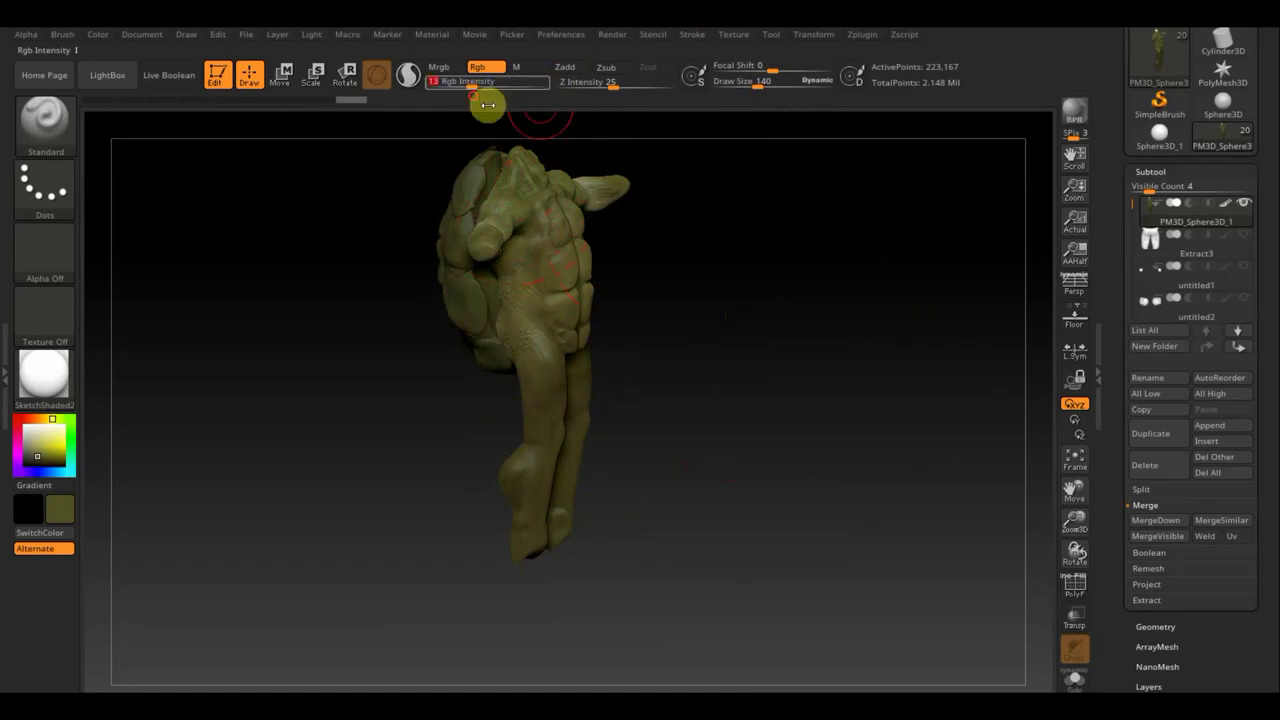
drag(527, 396, 506, 460)
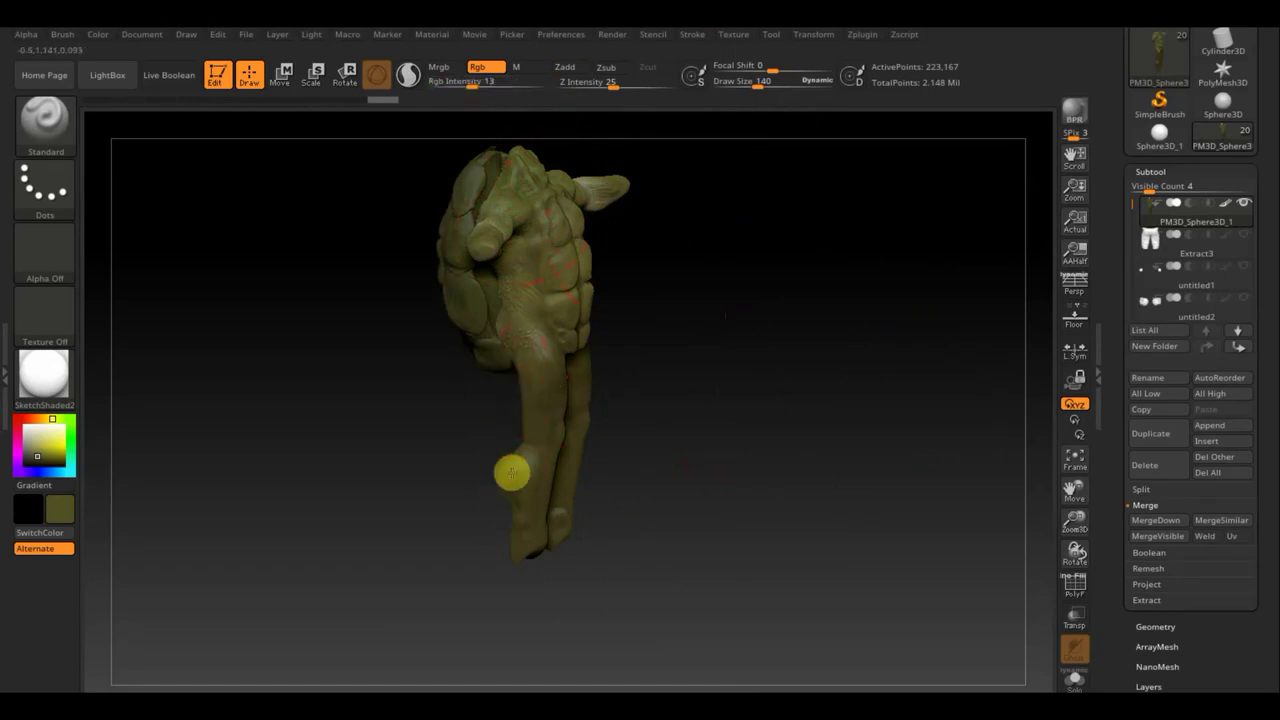
drag(655, 469, 468, 437)
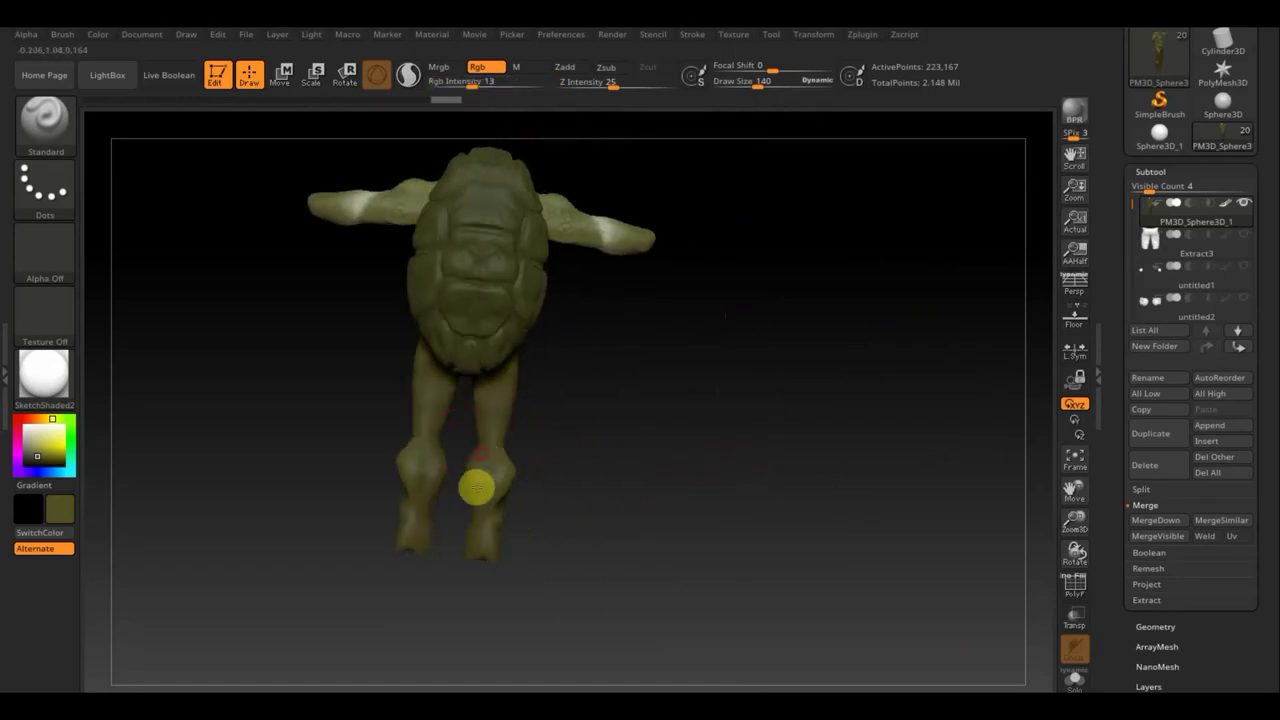
drag(479, 482, 497, 403)
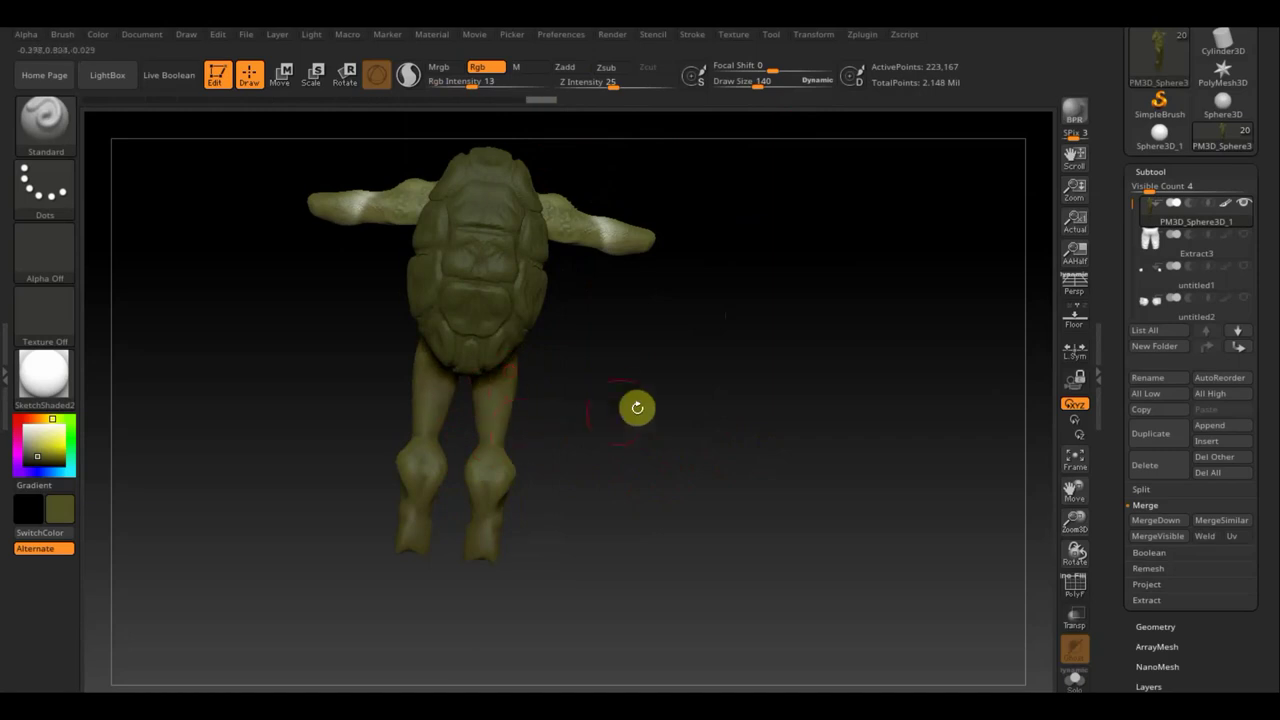
- Paint a faint reddish tint along the arm and shoulder, then return to a front view
mouse_move(637, 406)
mouse_down()
mouse_move(597, 225)
mouse_move(560, 219)
mouse_up()
drag(641, 251, 535, 213)
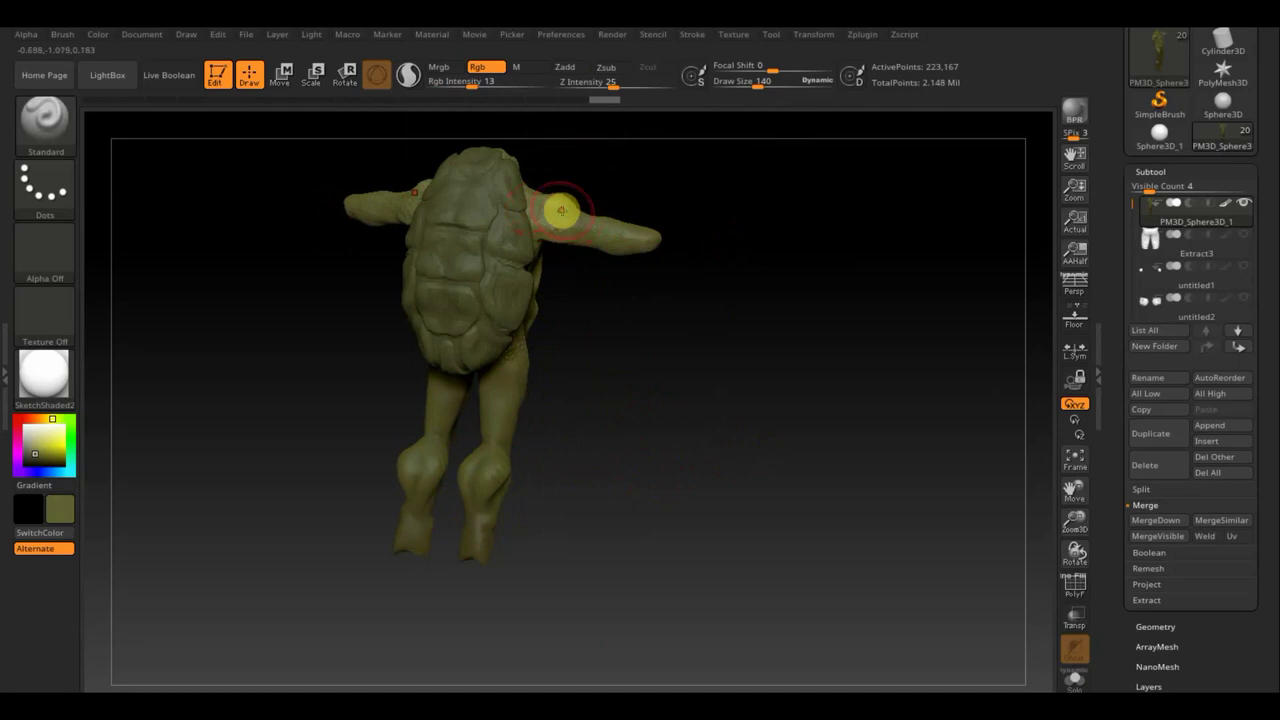
mouse_move(786, 271)
mouse_down()
mouse_move(600, 249)
mouse_move(632, 247)
mouse_up()
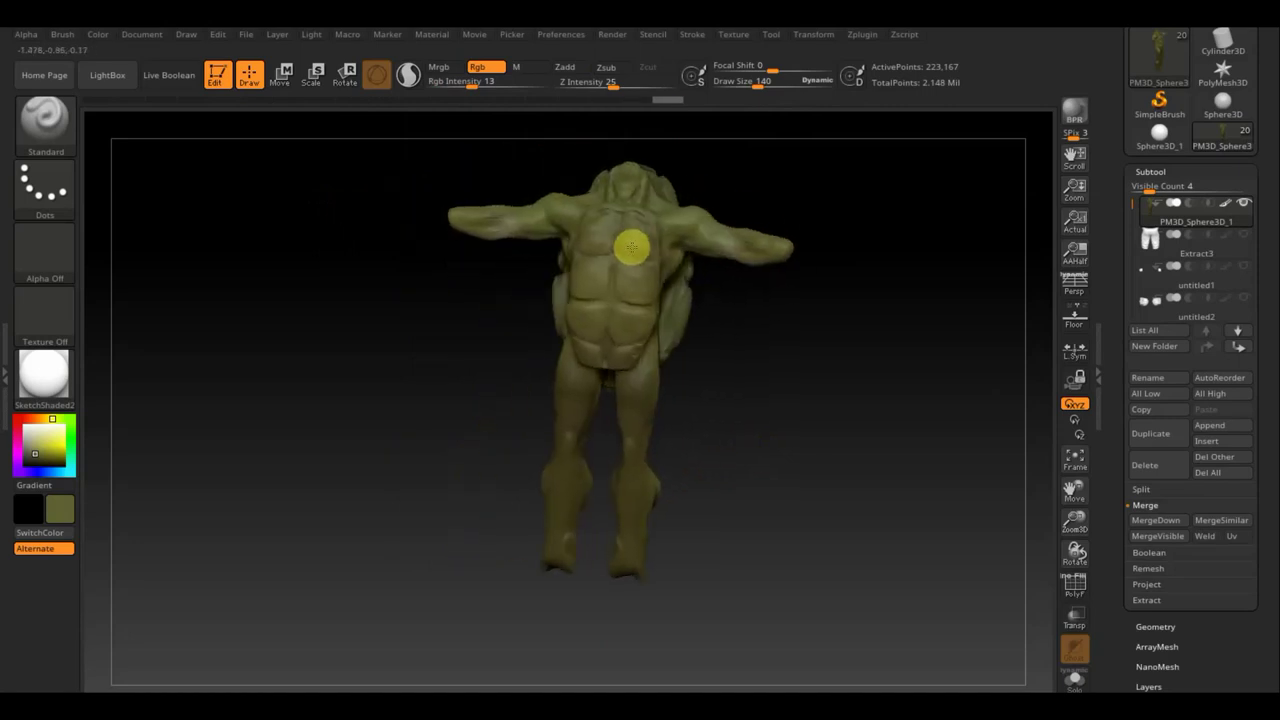
drag(797, 371, 660, 426)
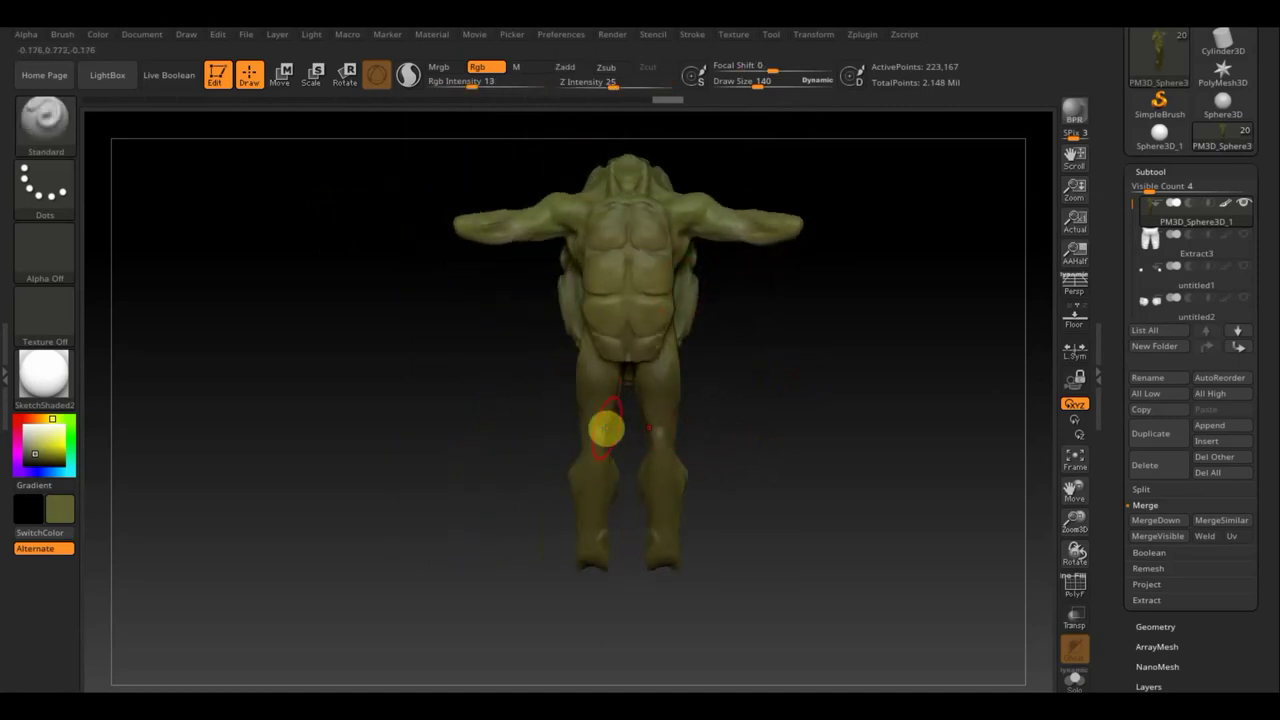
key(shift)
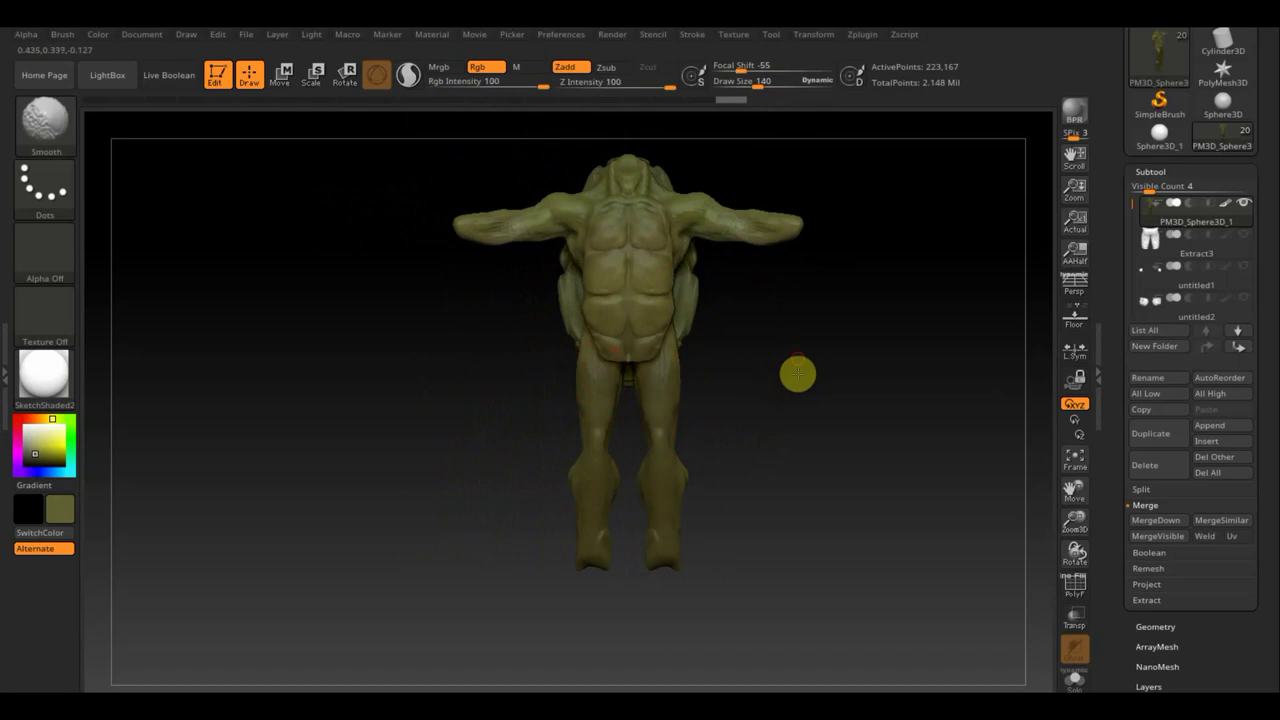
mouse_move(811, 360)
alt+mouse_down()
mouse_move(744, 452)
mouse_move(753, 407)
alt+mouse_up()
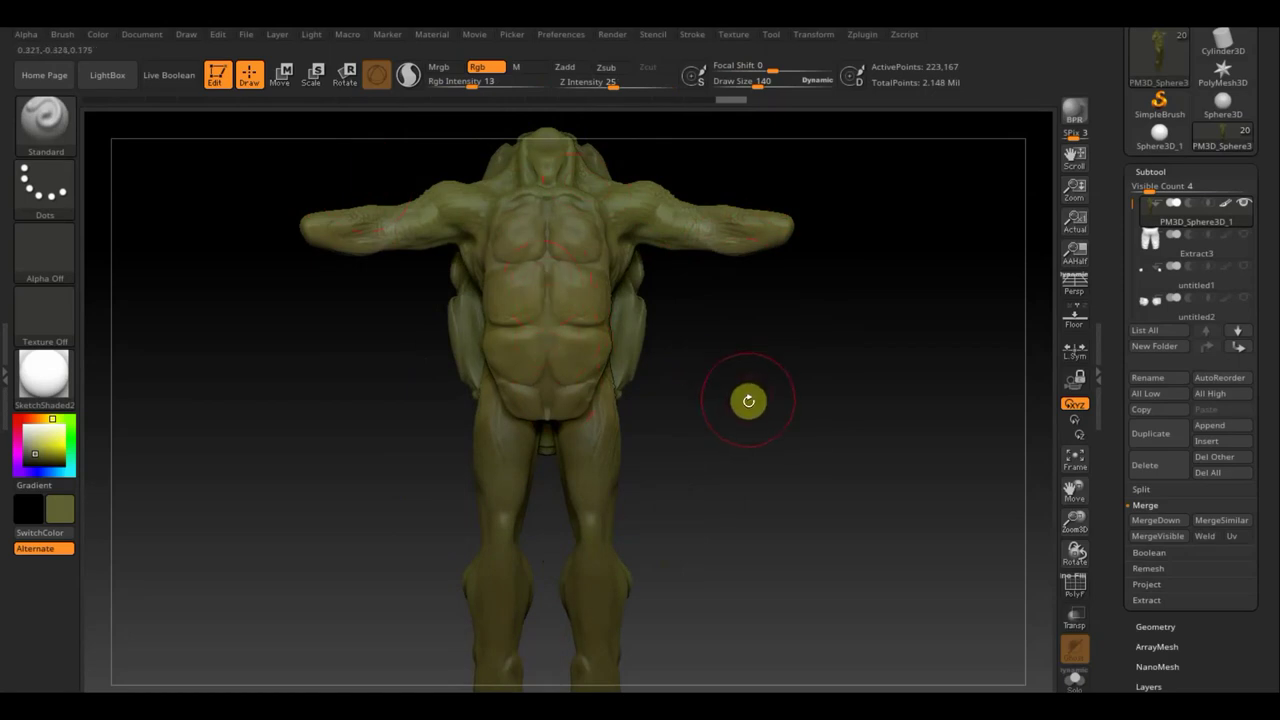
- Load the turtle skin reference photo from the Texture menu into Spotlight over the canvas
click(731, 38)
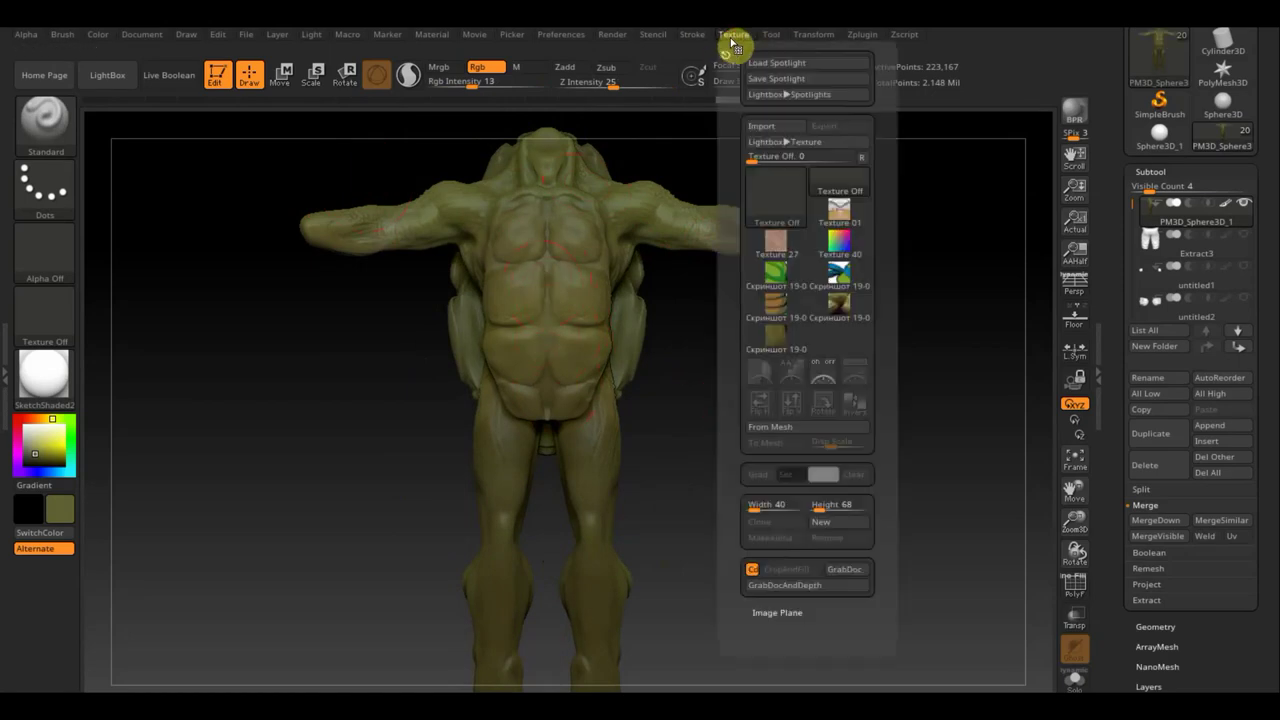
click(842, 311)
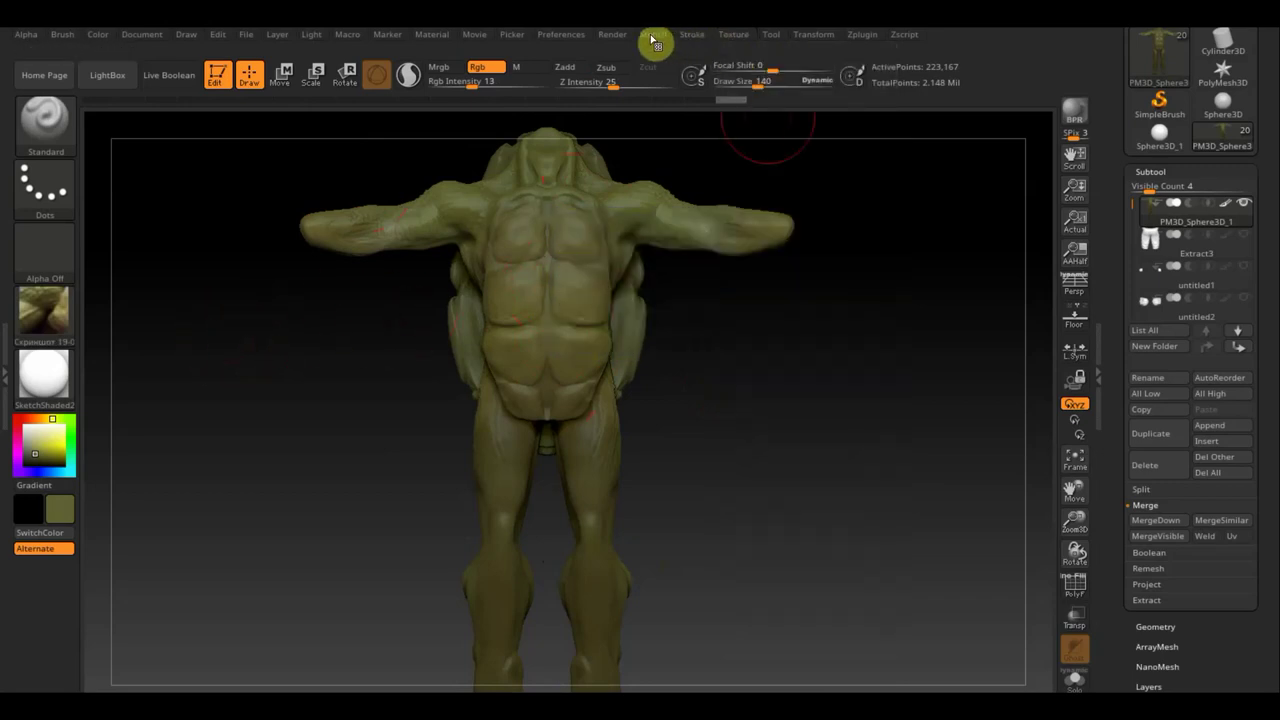
click(729, 40)
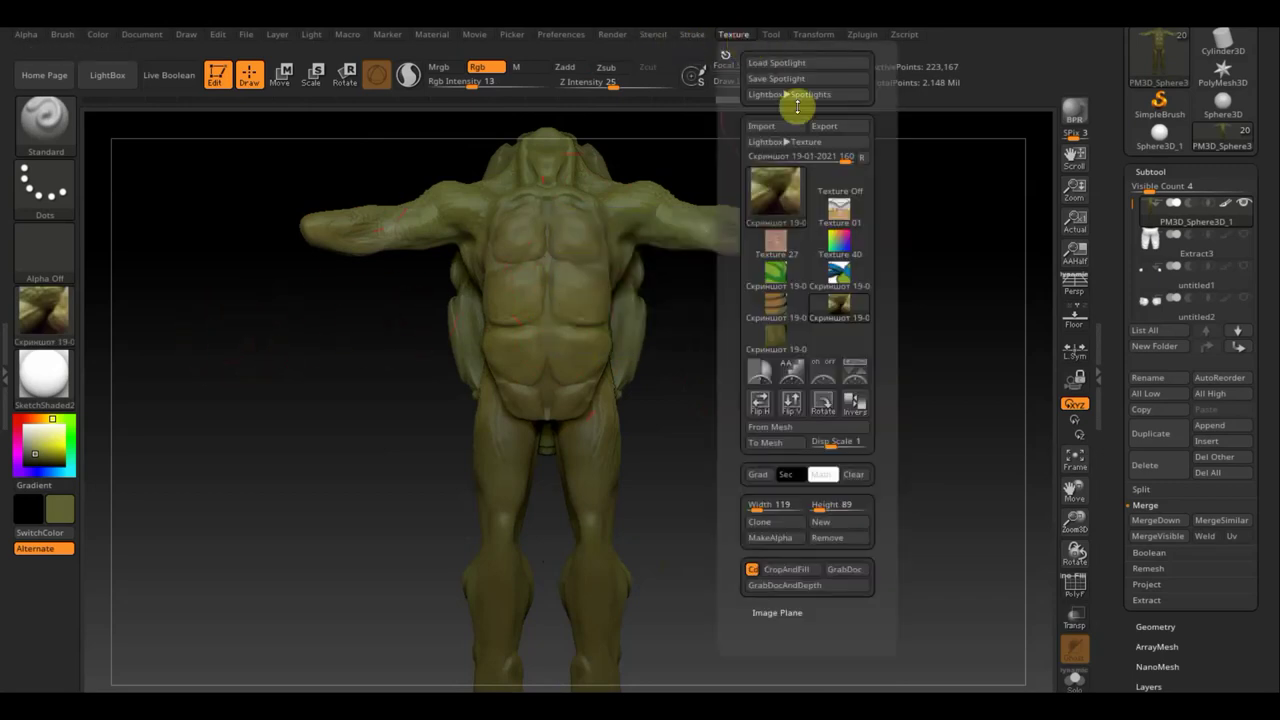
click(857, 378)
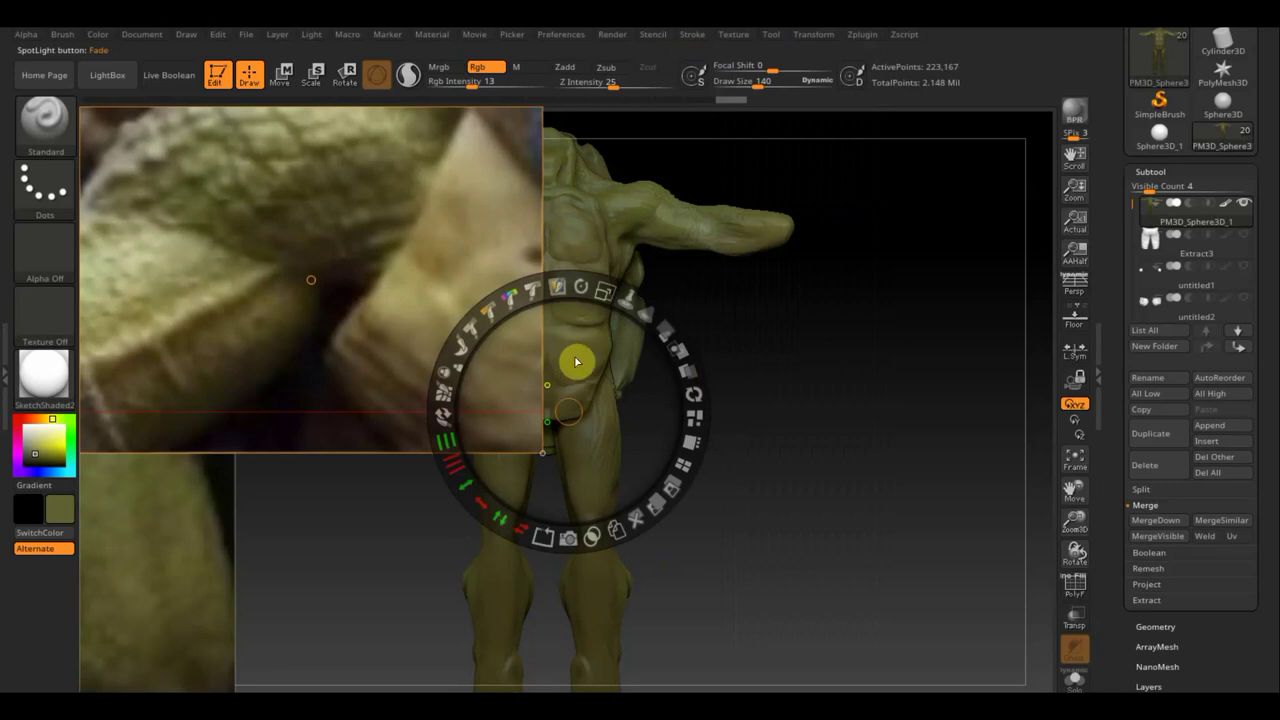
- Reposition and shrink the reference photo, then switch to painting through it
drag(311, 279, 357, 297)
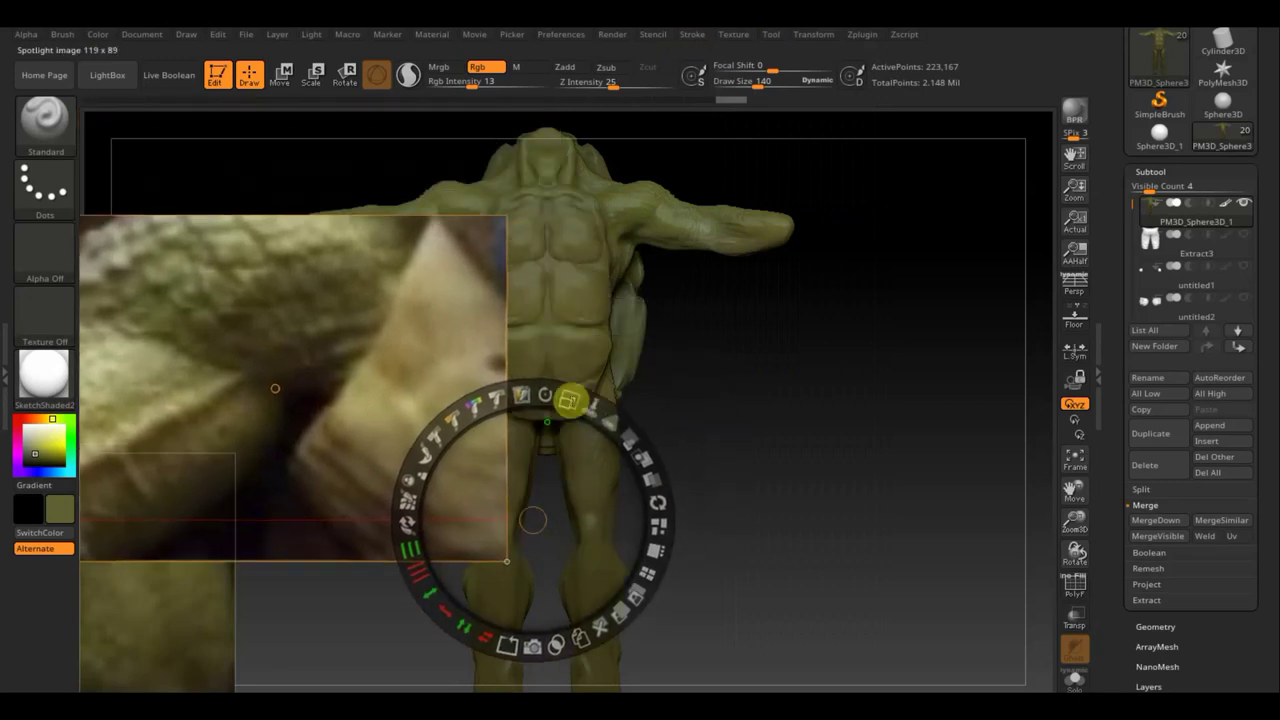
drag(651, 309, 640, 303)
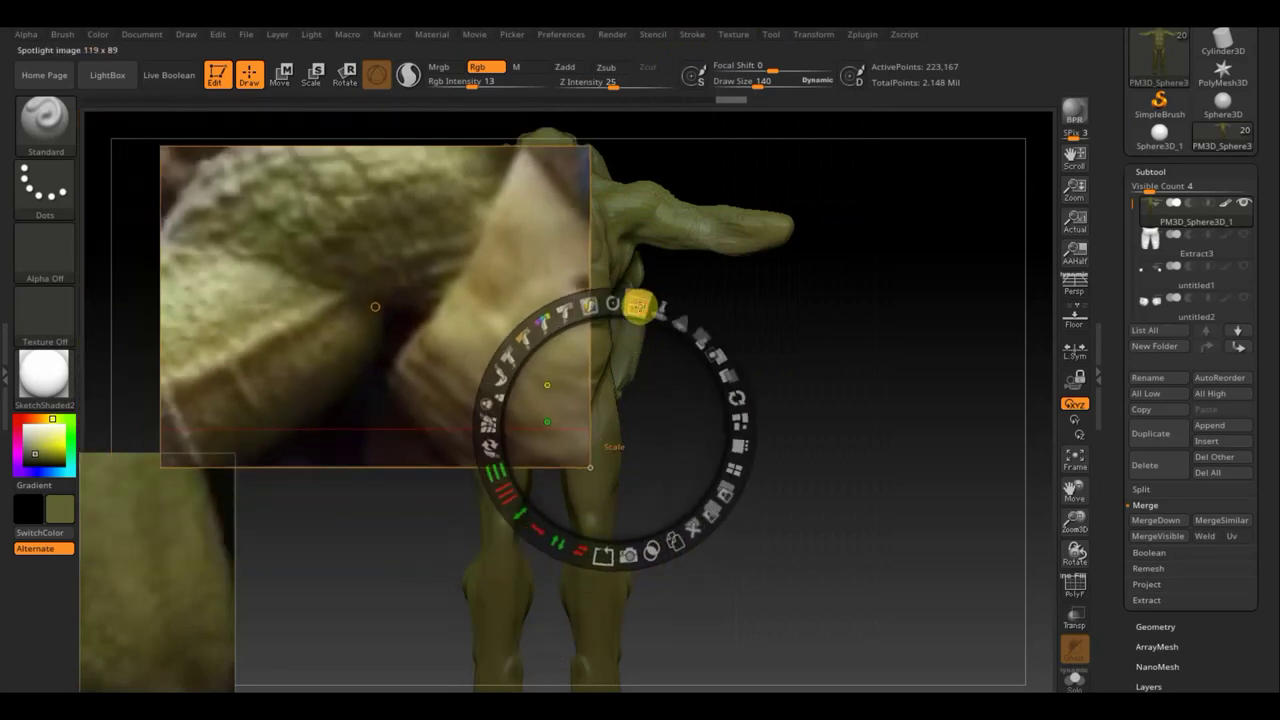
key(z)
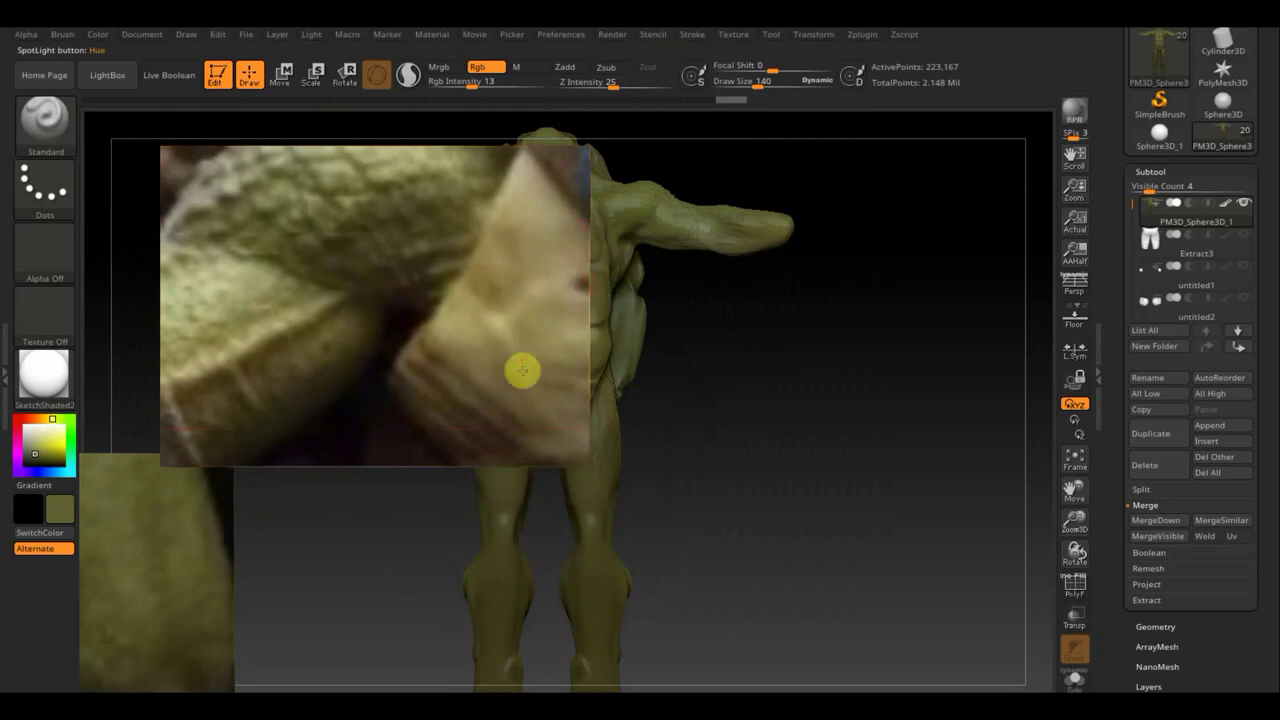
- Hide the photo overlay, zoom in on the torso, and paint tan at Draw Size 54 around the shell
key(shift+z)
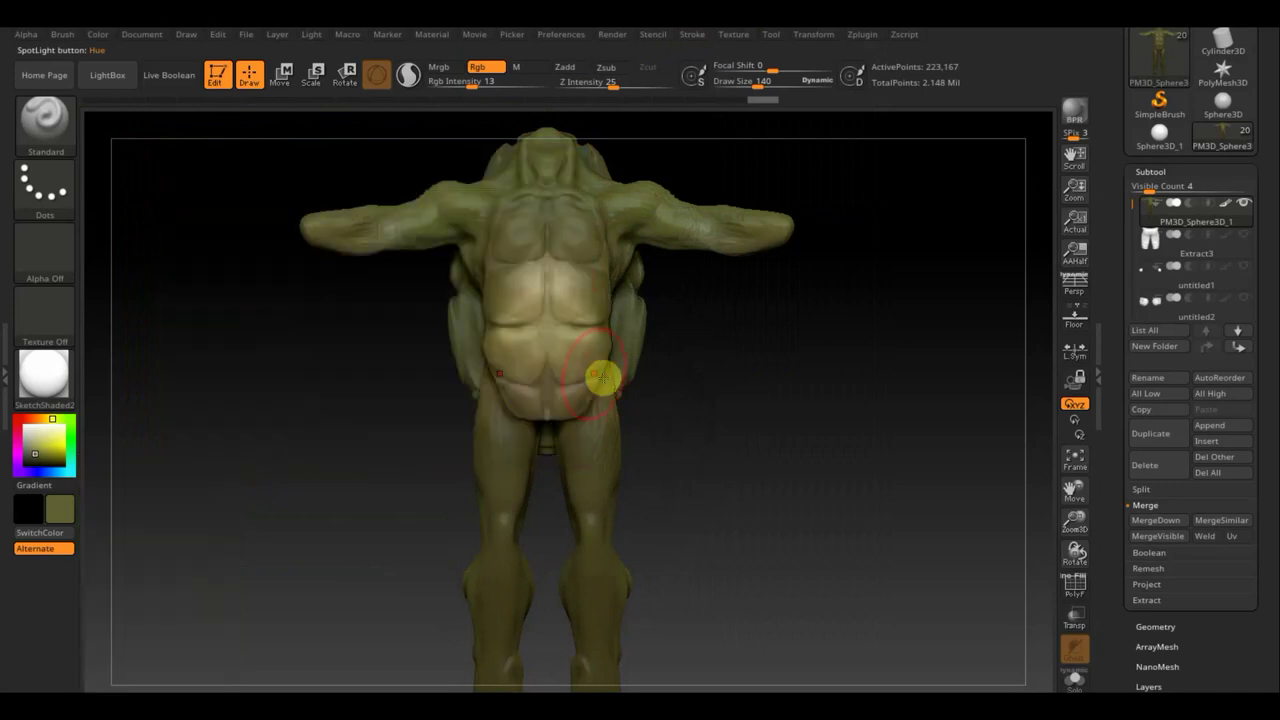
alt+drag(683, 361, 697, 423)
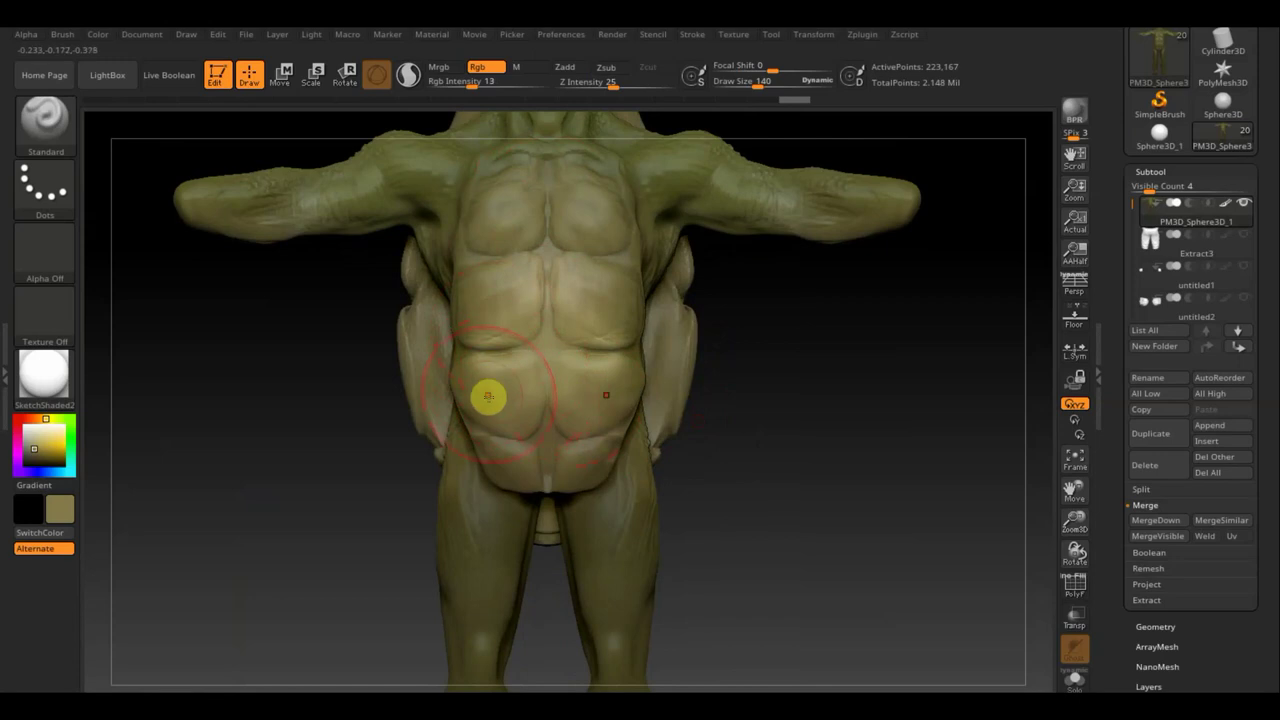
drag(808, 480, 843, 179)
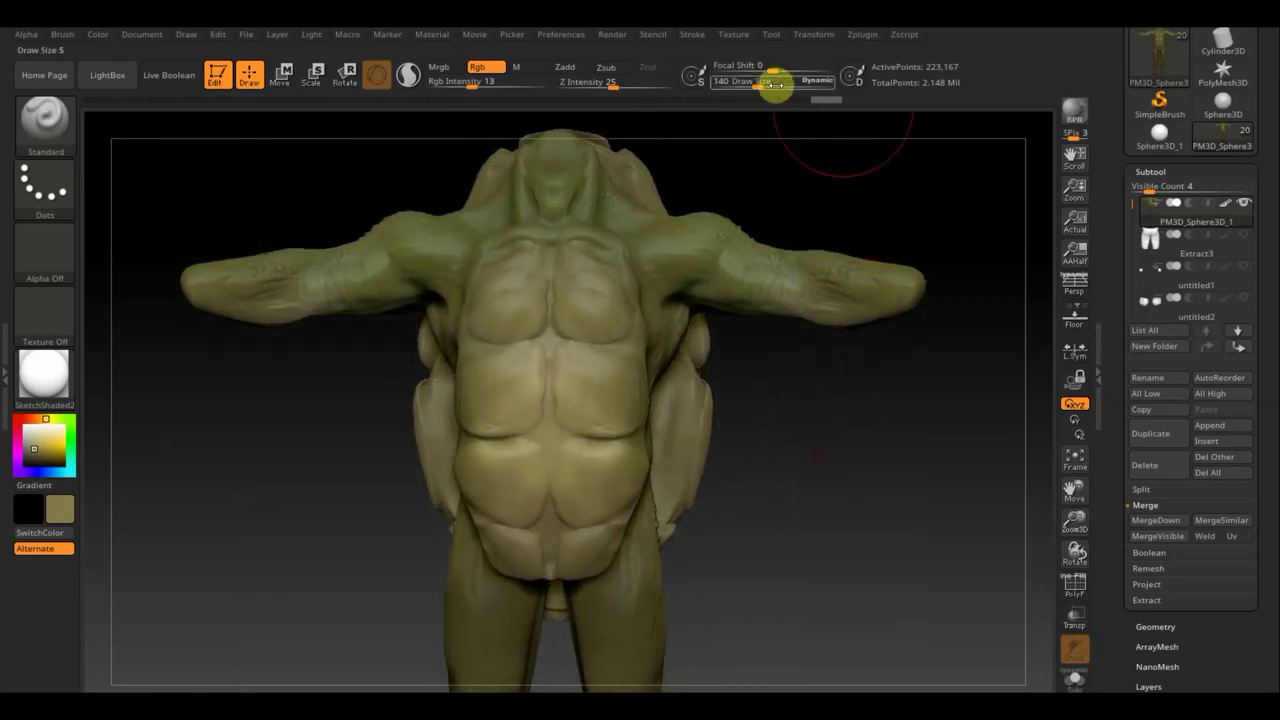
drag(771, 83, 741, 83)
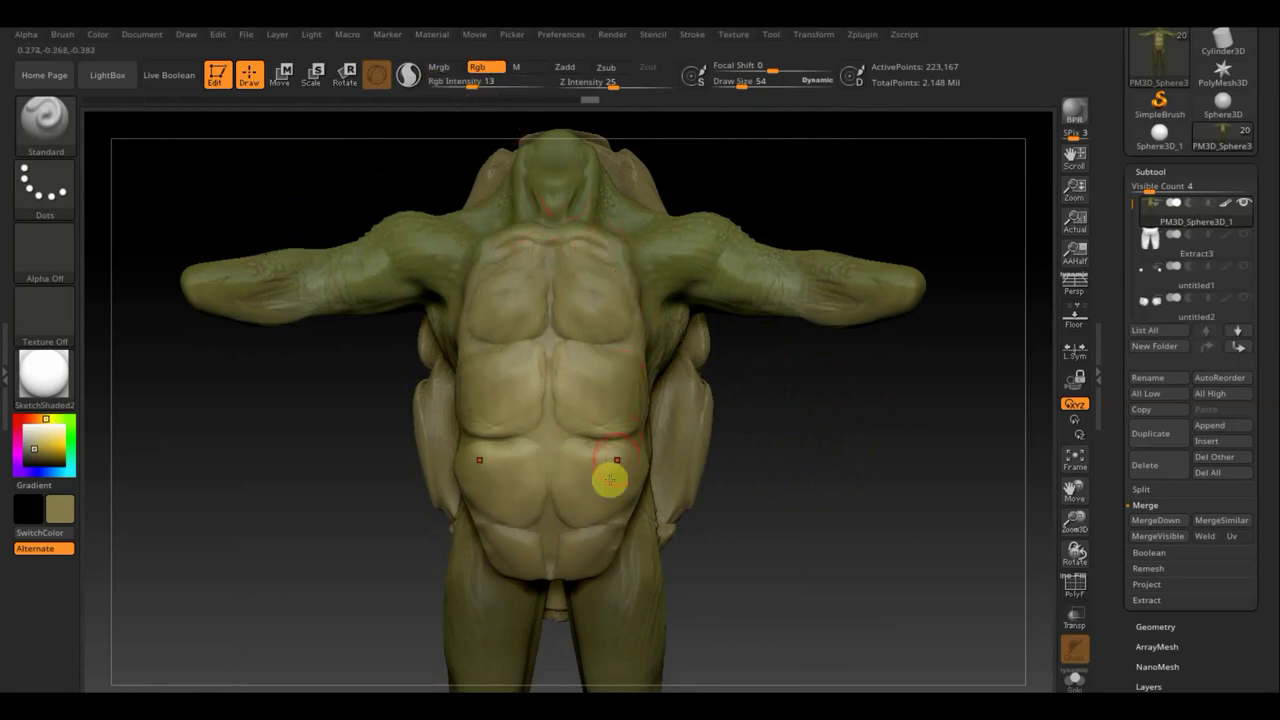
mouse_move(357, 503)
mouse_down()
mouse_move(351, 520)
mouse_move(410, 516)
mouse_move(497, 331)
mouse_up()
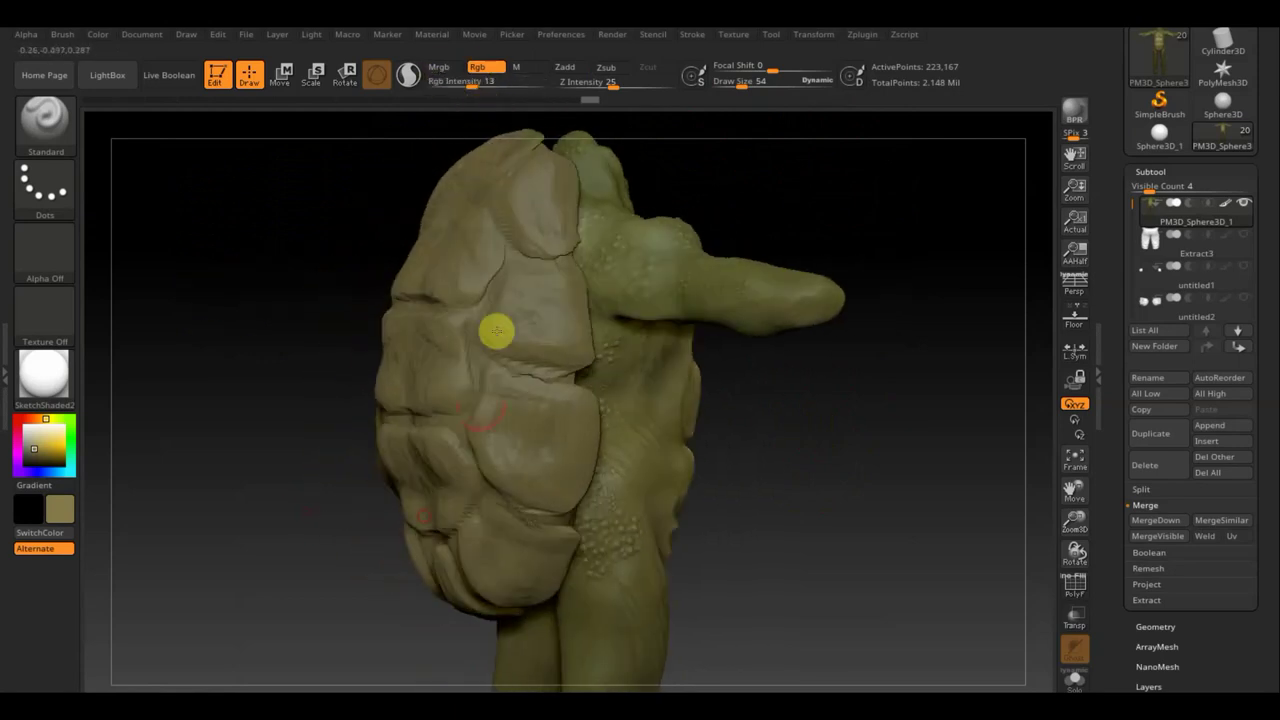
drag(783, 440, 723, 394)
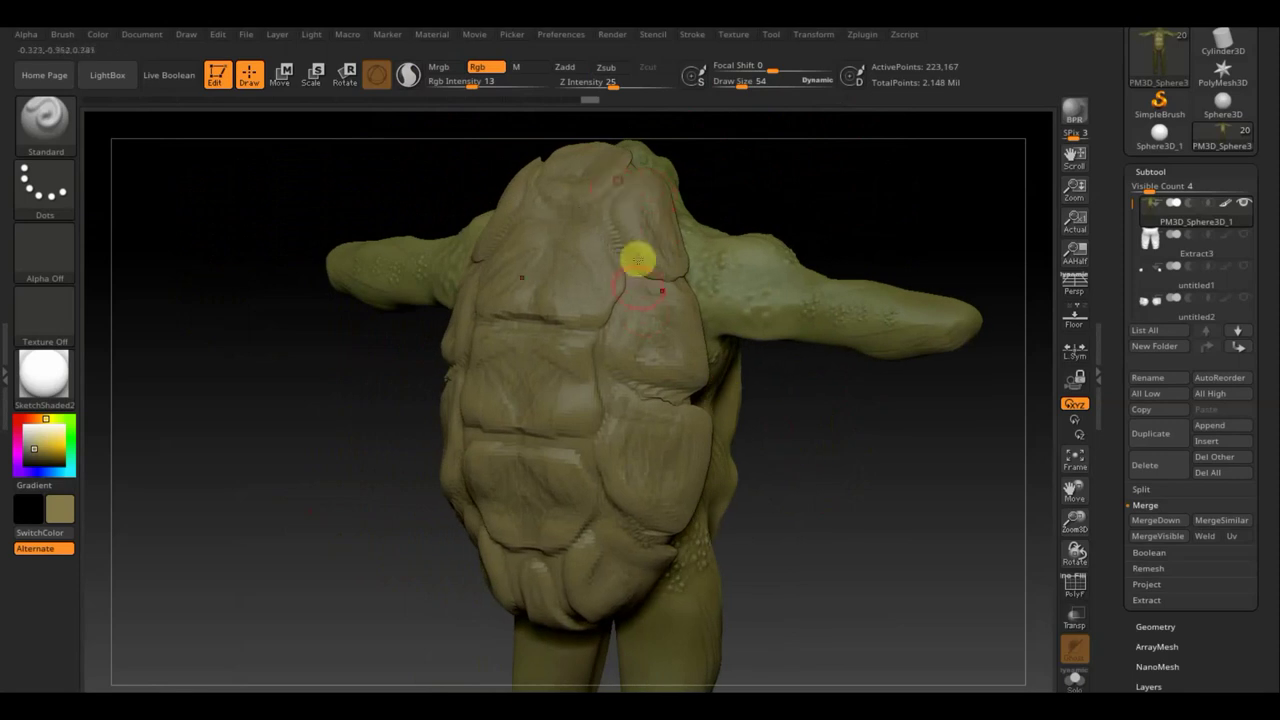
mouse_move(703, 300)
mouse_down()
mouse_move(786, 443)
mouse_move(766, 429)
mouse_move(735, 437)
mouse_move(763, 443)
mouse_move(677, 373)
mouse_up()
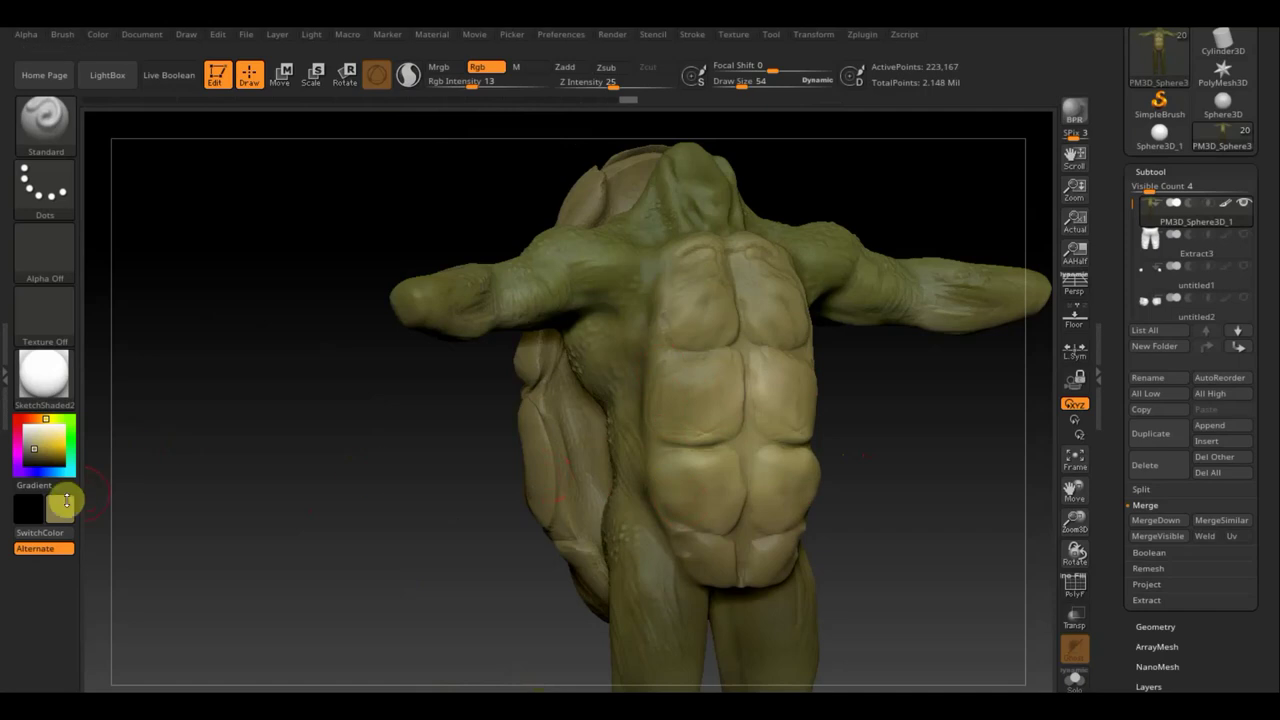
- Paint darker brown seams down the sternum and across the abdomen at Draw Size 26
mouse_move(63, 506)
mouse_down()
mouse_move(163, 480)
mouse_move(130, 386)
mouse_up()
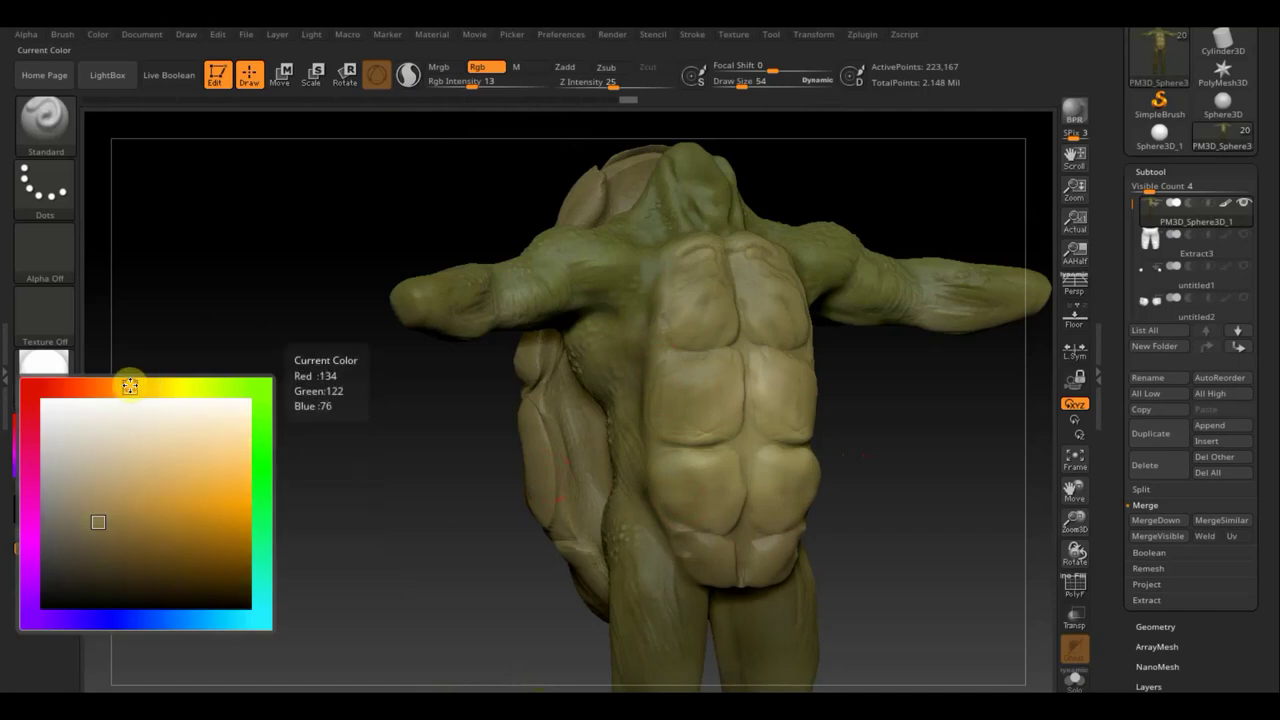
click(195, 548)
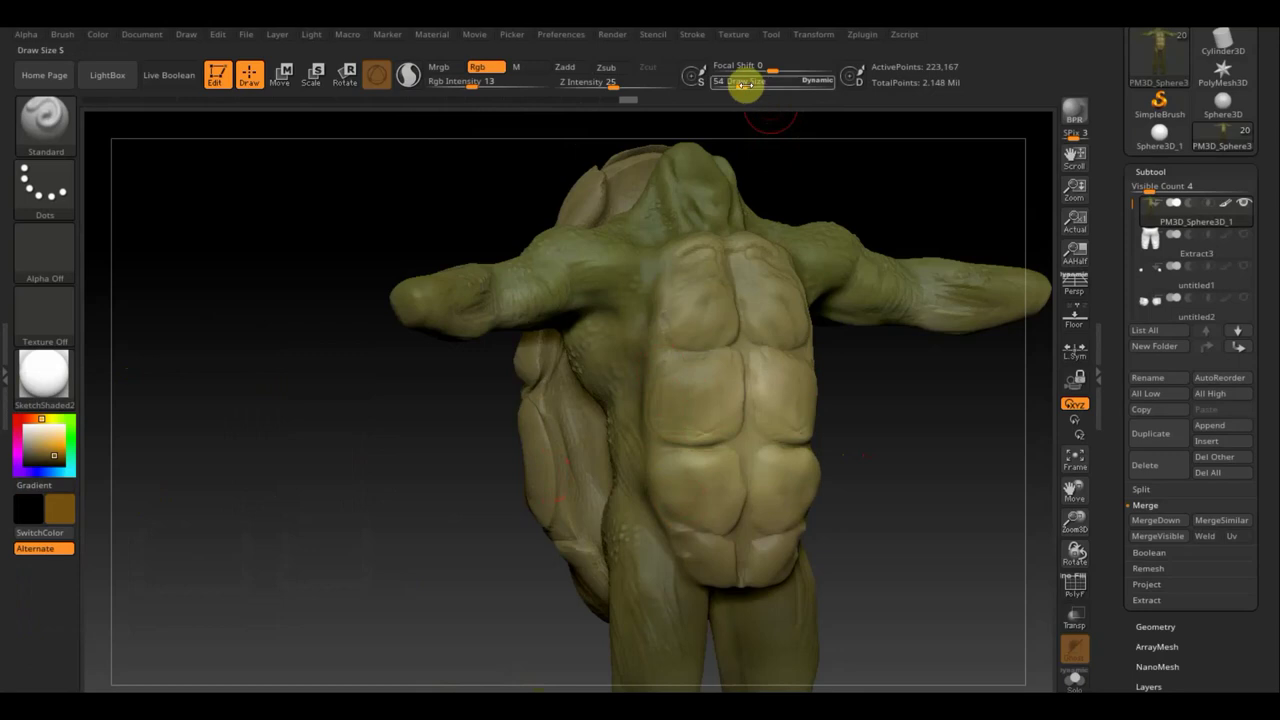
drag(745, 85, 737, 86)
drag(808, 163, 806, 203)
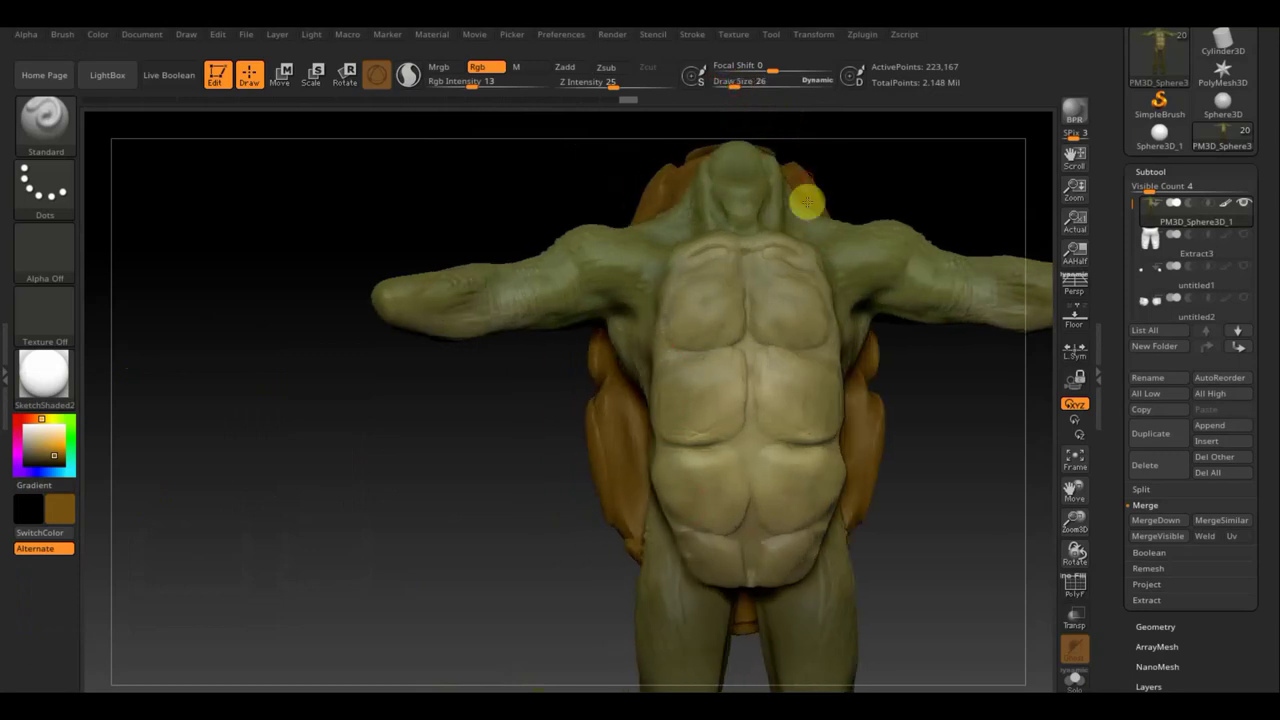
drag(744, 259, 737, 343)
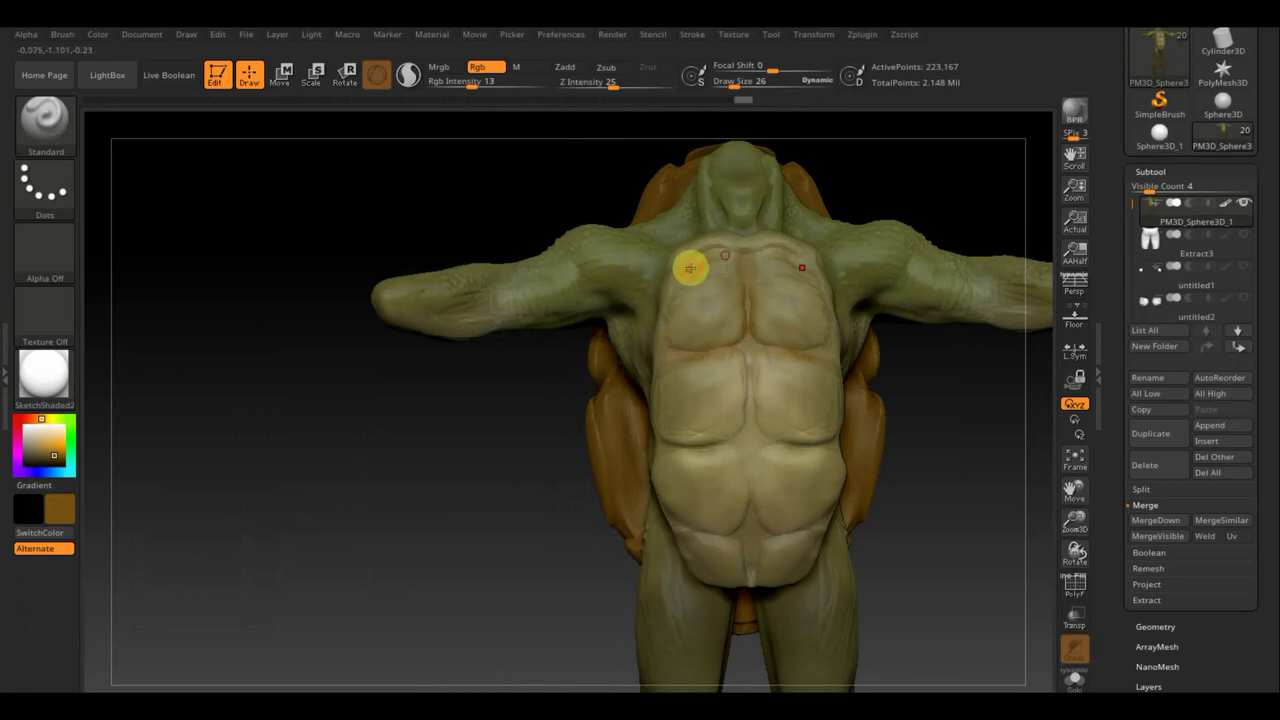
drag(752, 360, 755, 422)
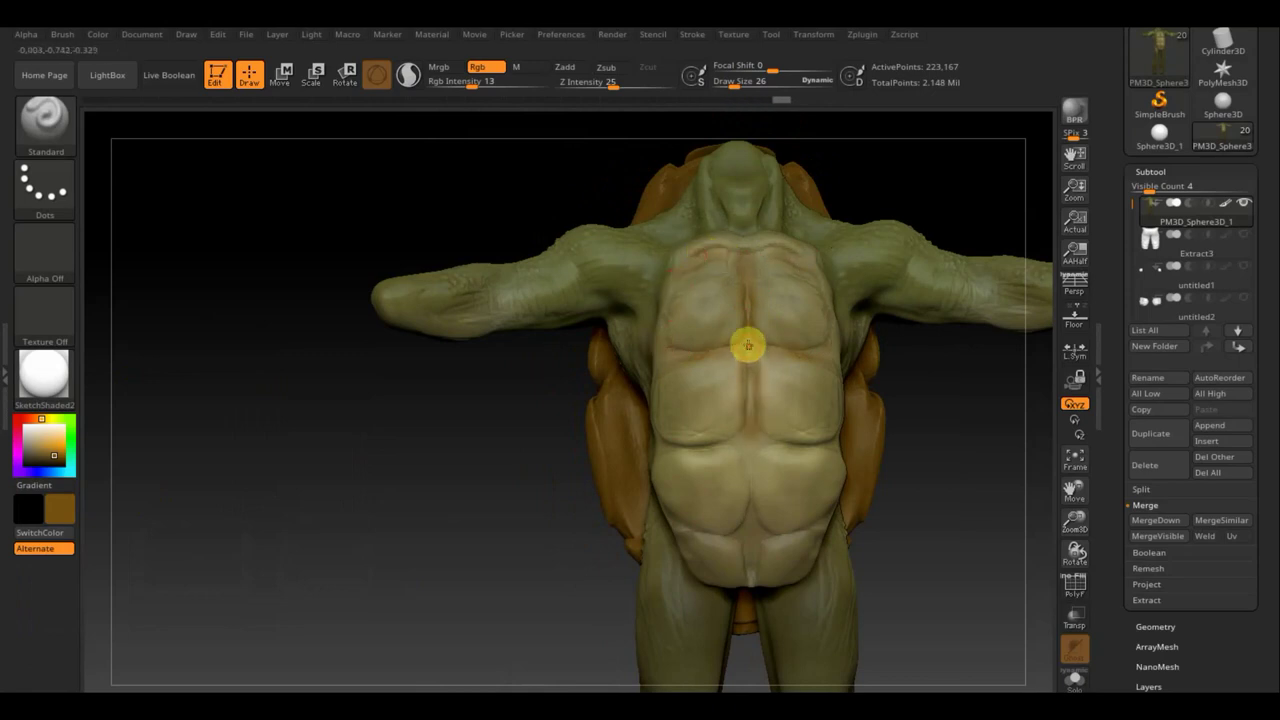
drag(748, 345, 758, 499)
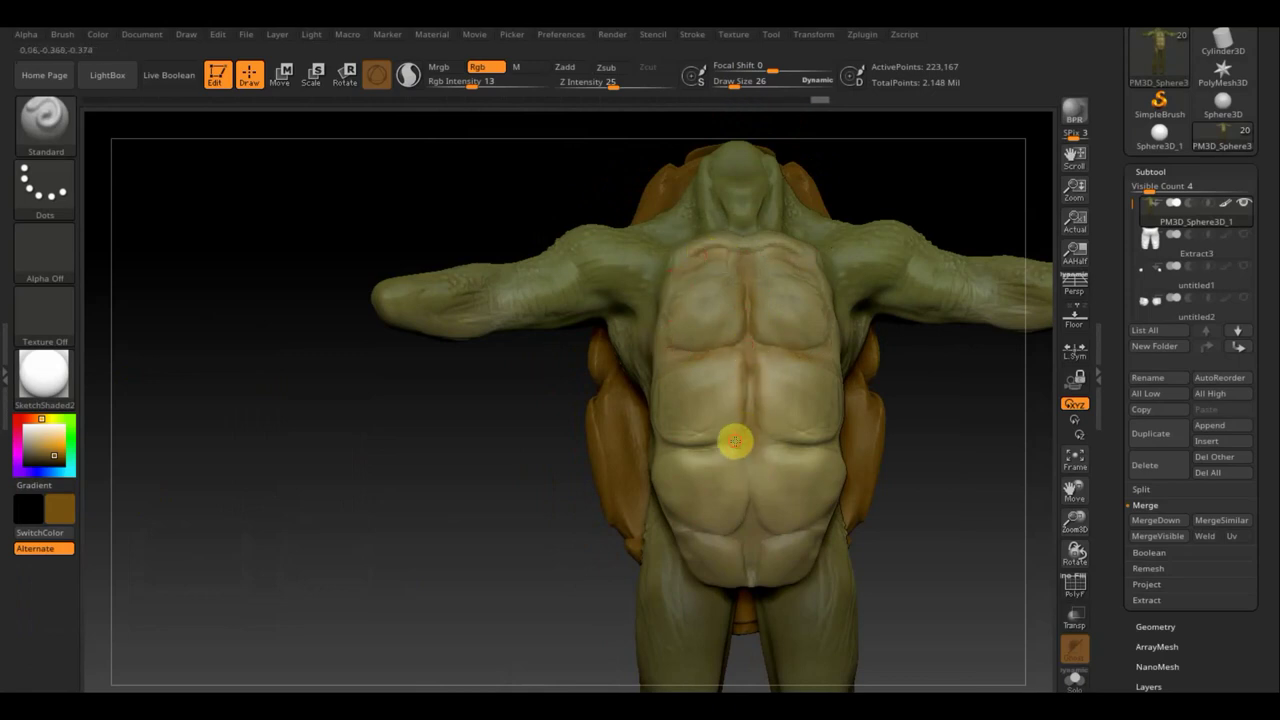
mouse_move(736, 444)
mouse_down()
mouse_move(674, 463)
mouse_move(670, 447)
mouse_move(751, 513)
mouse_move(747, 586)
mouse_up()
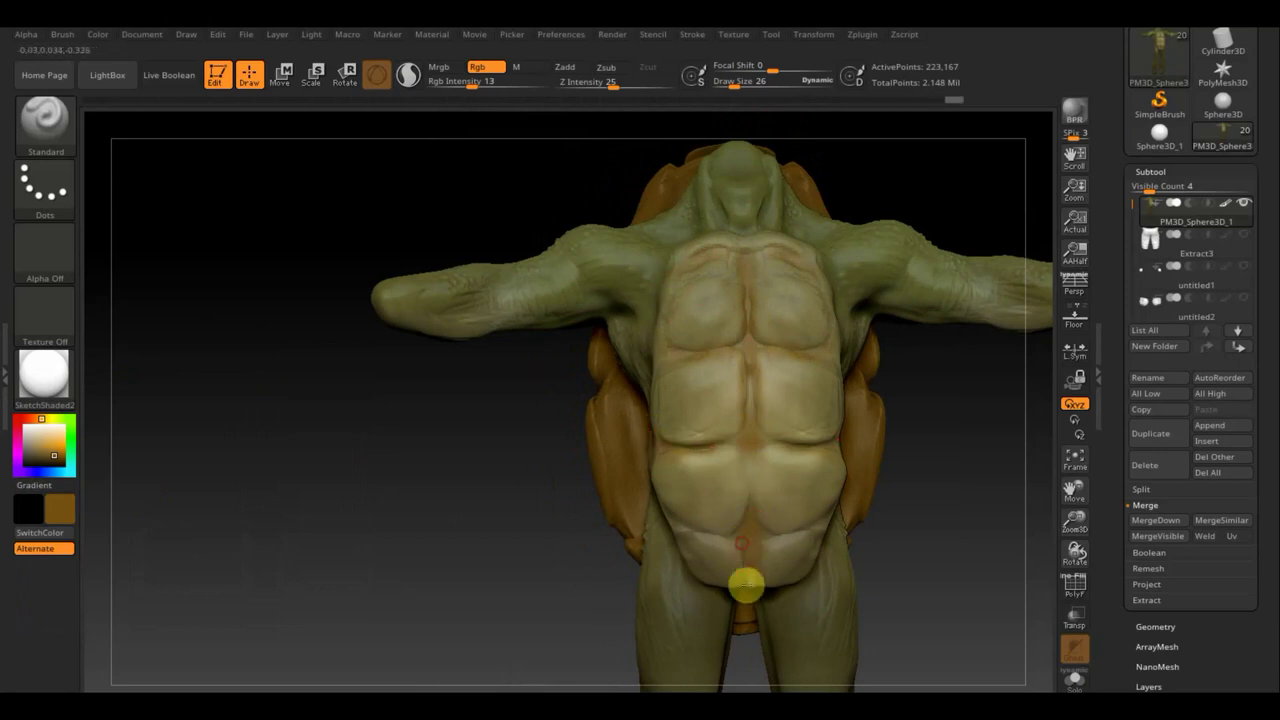
mouse_move(730, 540)
mouse_down()
mouse_move(640, 506)
mouse_move(866, 431)
mouse_move(800, 265)
mouse_move(769, 283)
mouse_move(817, 384)
mouse_move(803, 423)
mouse_move(846, 393)
mouse_up()
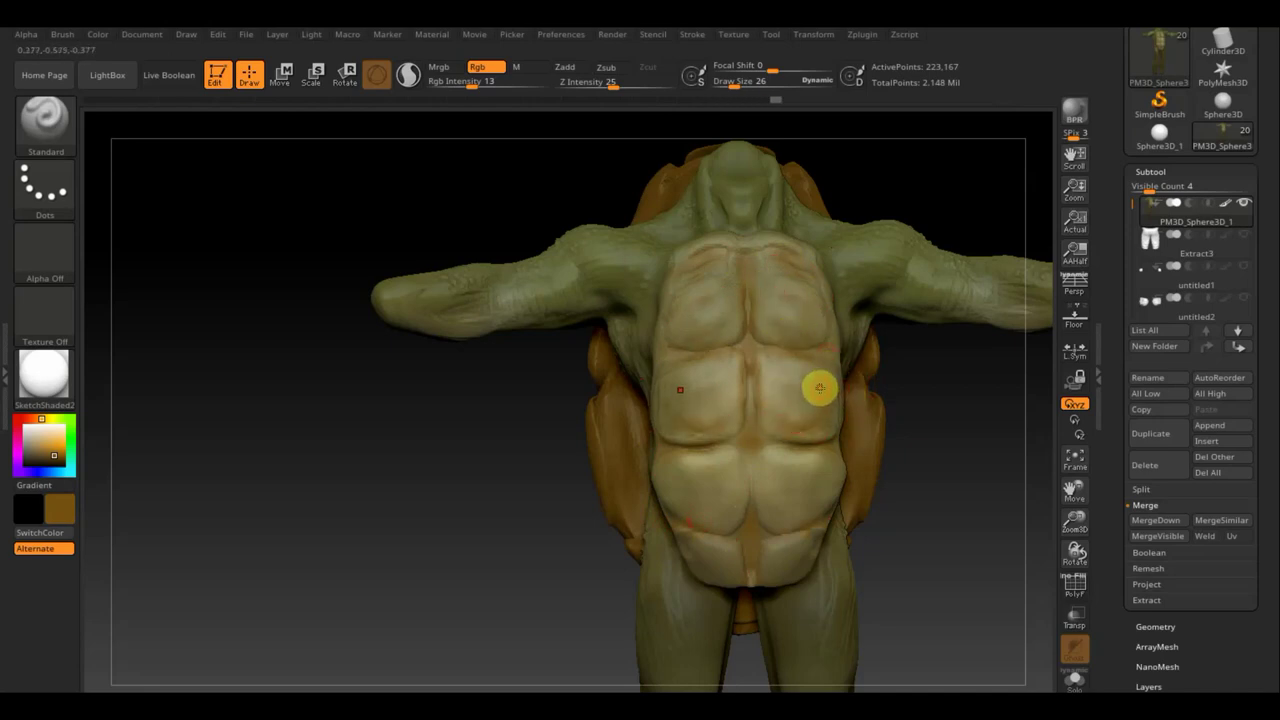
- Sample a tan colour from the model and paint it across the abdomen plates
key(c)
mouse_move(833, 386)
mouse_down()
mouse_move(837, 417)
mouse_move(779, 417)
mouse_move(820, 323)
mouse_move(771, 346)
mouse_move(809, 351)
mouse_move(808, 330)
mouse_move(857, 509)
mouse_move(754, 531)
mouse_move(771, 489)
mouse_move(804, 505)
mouse_move(847, 484)
mouse_up()
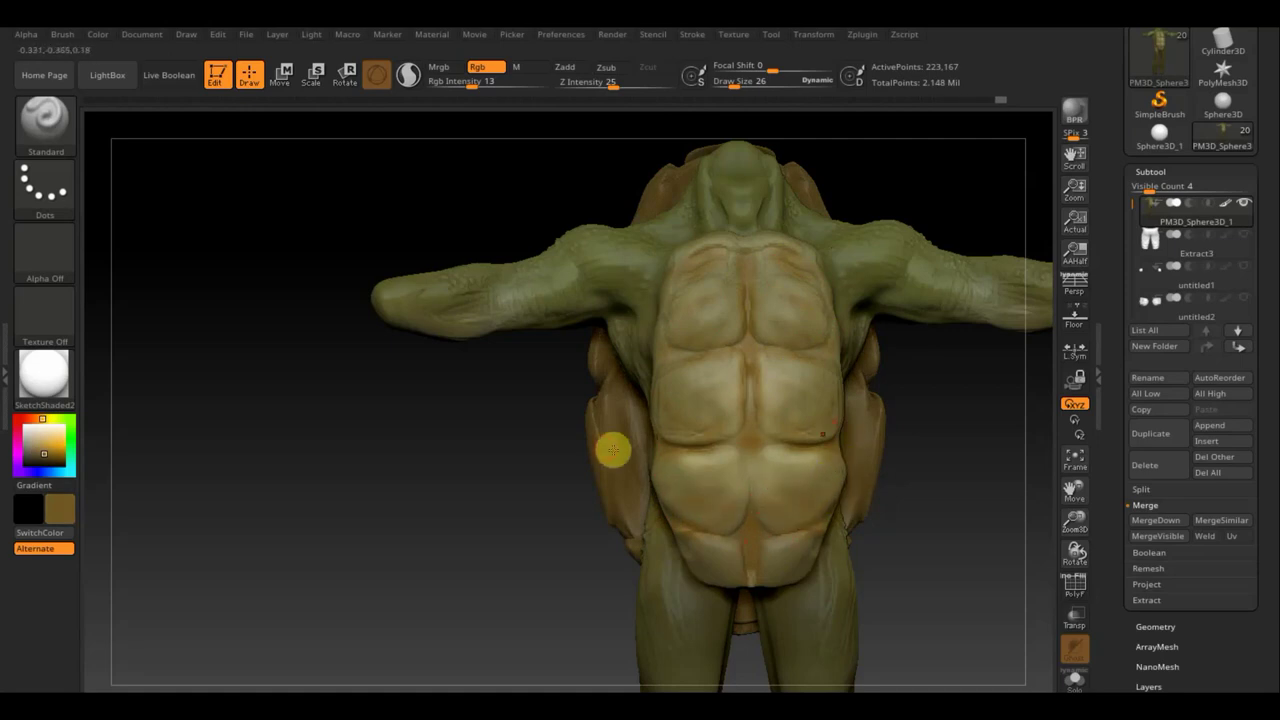
mouse_move(366, 477)
mouse_down()
mouse_move(474, 485)
mouse_move(414, 486)
mouse_move(670, 414)
mouse_up()
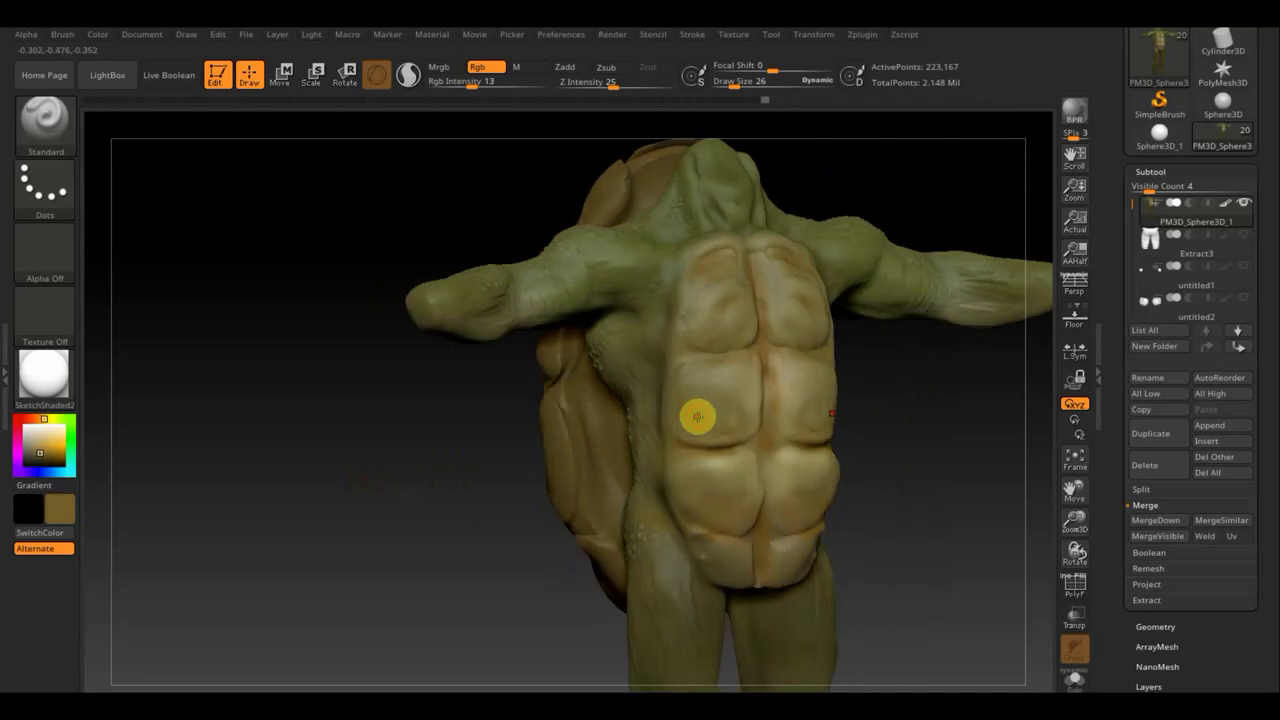
- Switch to the back shell SubTool PM3D_Sphere3D_2 and turn to view it
key(F1)
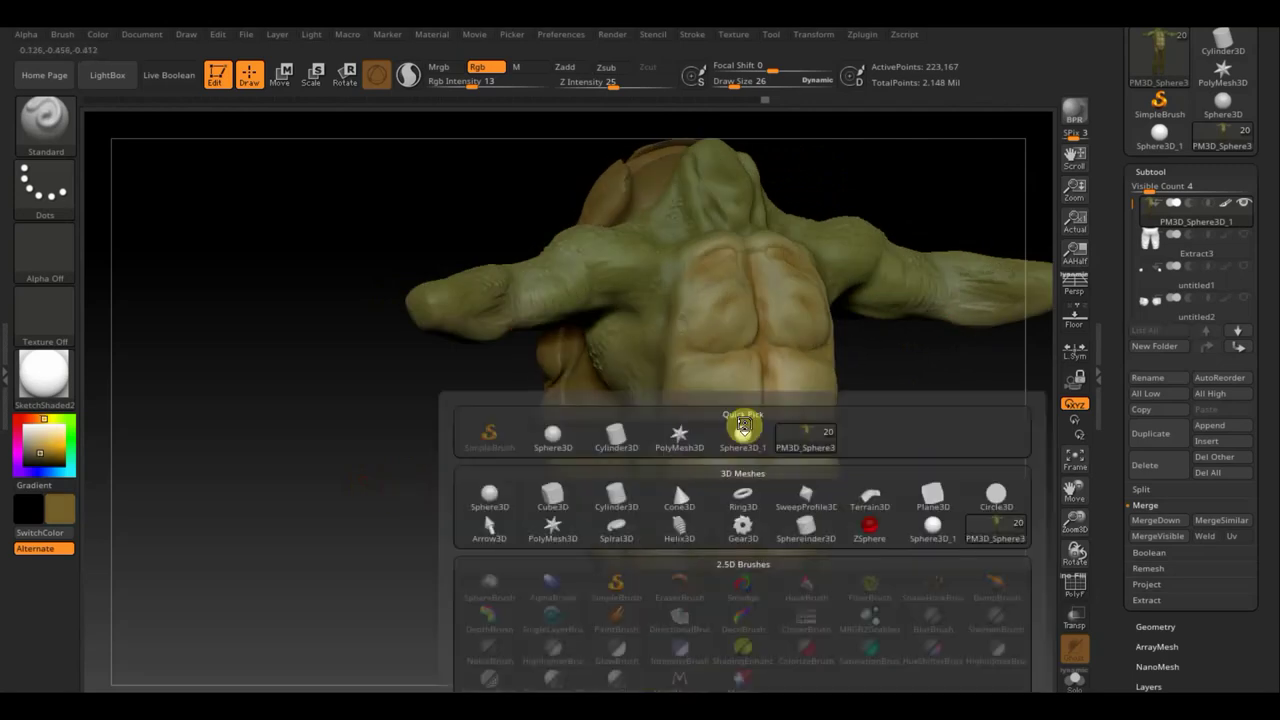
key(n)
click(846, 495)
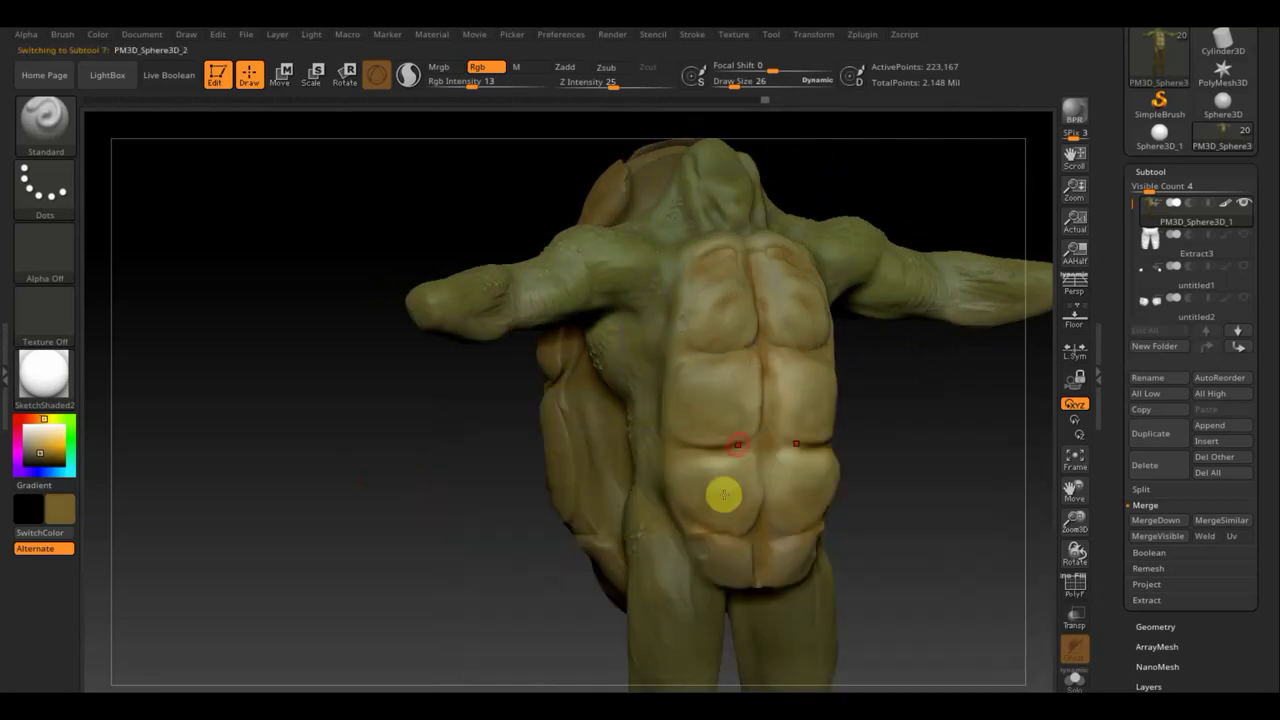
mouse_move(380, 523)
mouse_down()
mouse_move(429, 526)
mouse_move(491, 491)
mouse_move(223, 449)
mouse_move(517, 183)
mouse_up()
- Enlarge the brush, raise Rgb Intensity, and repaint the shell top and leftover white bottom olive
drag(737, 83, 729, 117)
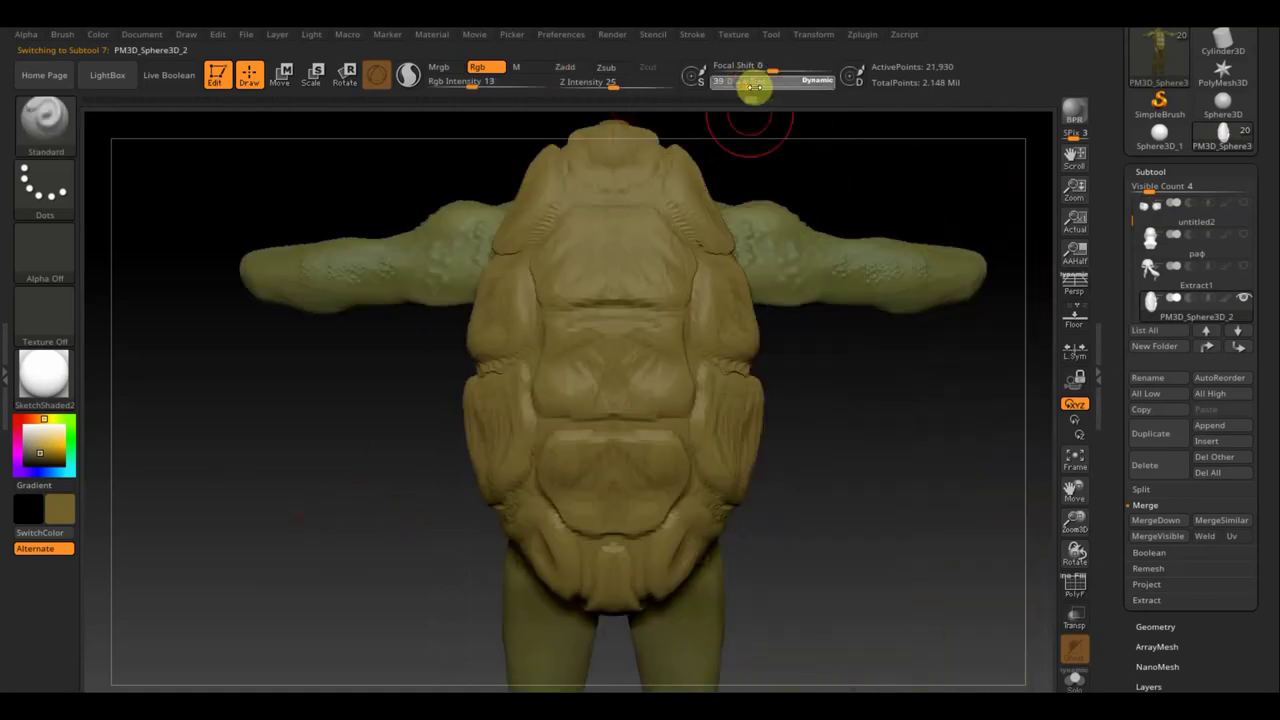
drag(586, 211, 543, 137)
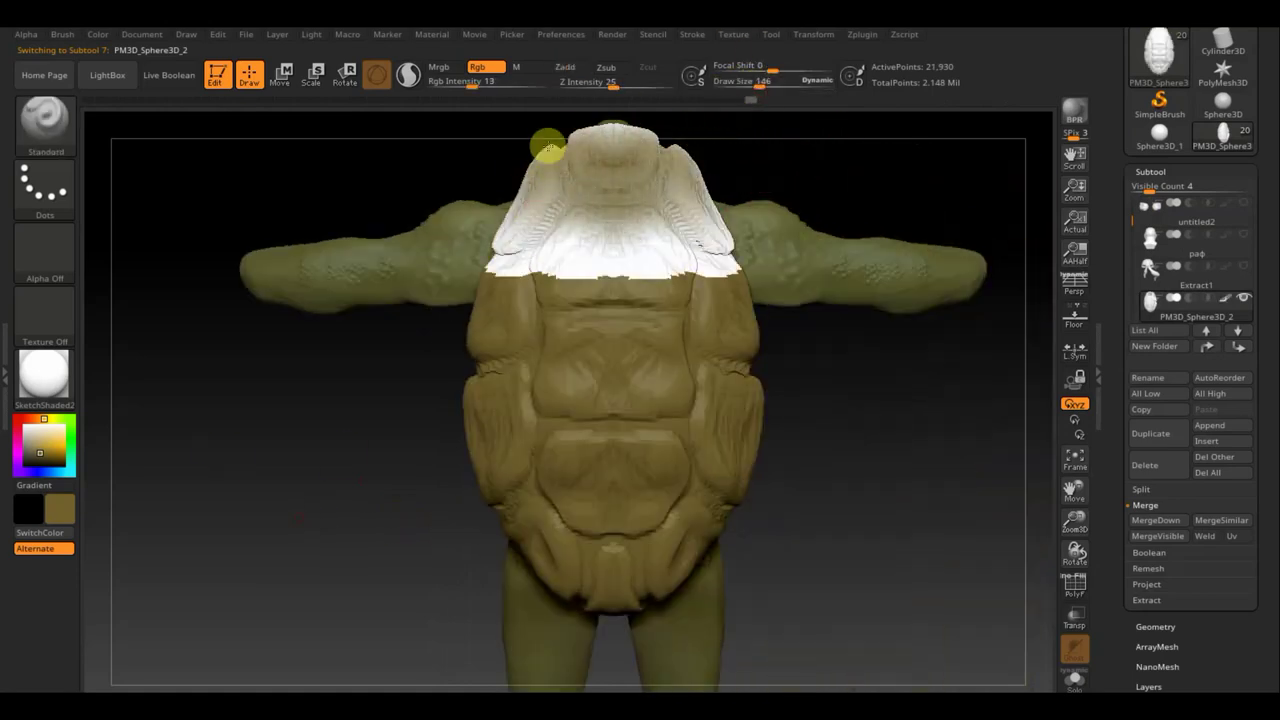
drag(486, 80, 492, 86)
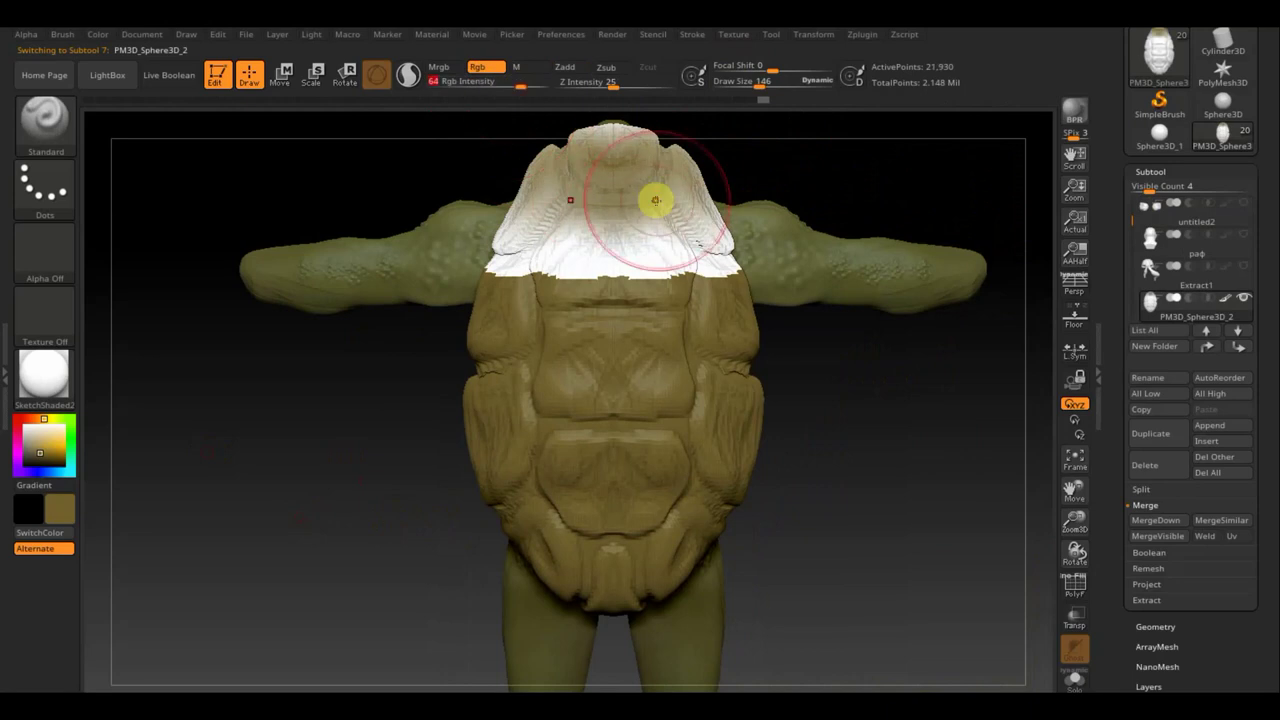
mouse_move(608, 114)
mouse_down()
mouse_move(700, 528)
mouse_move(702, 338)
mouse_move(537, 206)
mouse_move(497, 526)
mouse_move(541, 378)
mouse_up()
mouse_move(522, 281)
mouse_down()
mouse_move(666, 608)
mouse_move(560, 549)
mouse_move(514, 456)
mouse_up()
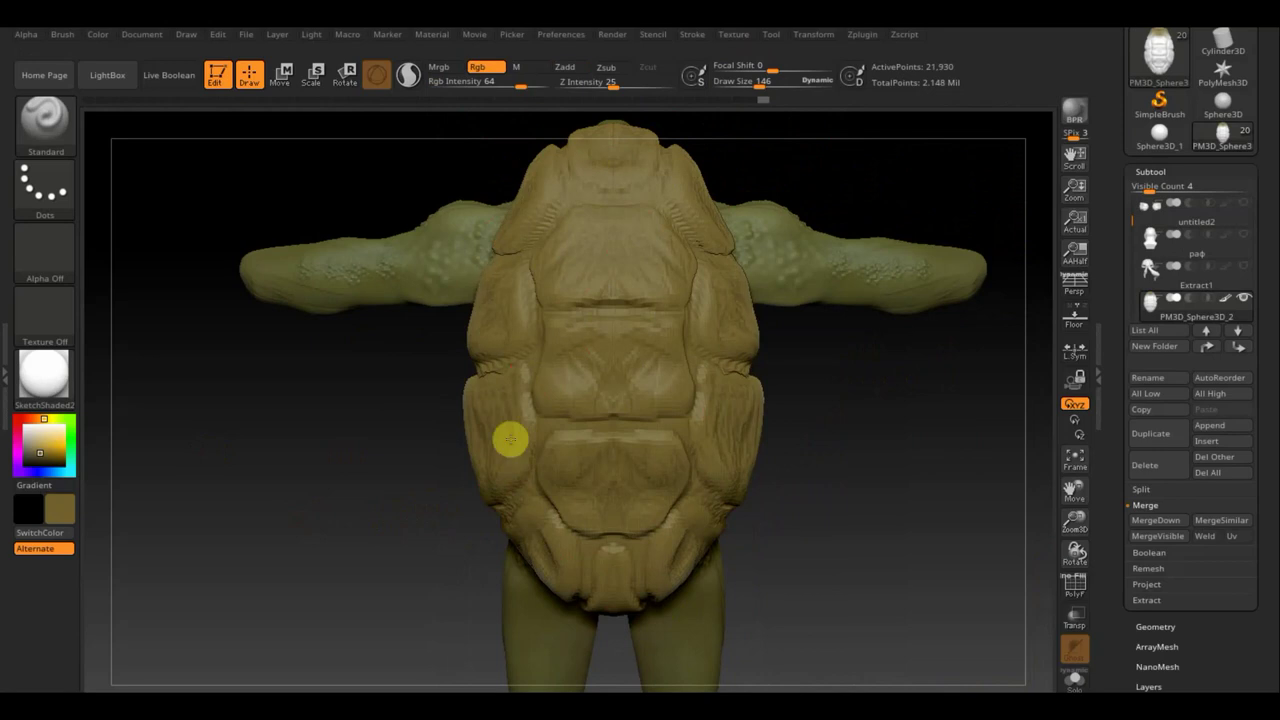
- Paint the inner shell edge tan and sample a colour from the chest
drag(831, 511, 709, 503)
mouse_move(644, 236)
mouse_down()
mouse_move(666, 343)
mouse_move(734, 463)
mouse_move(767, 594)
mouse_up()
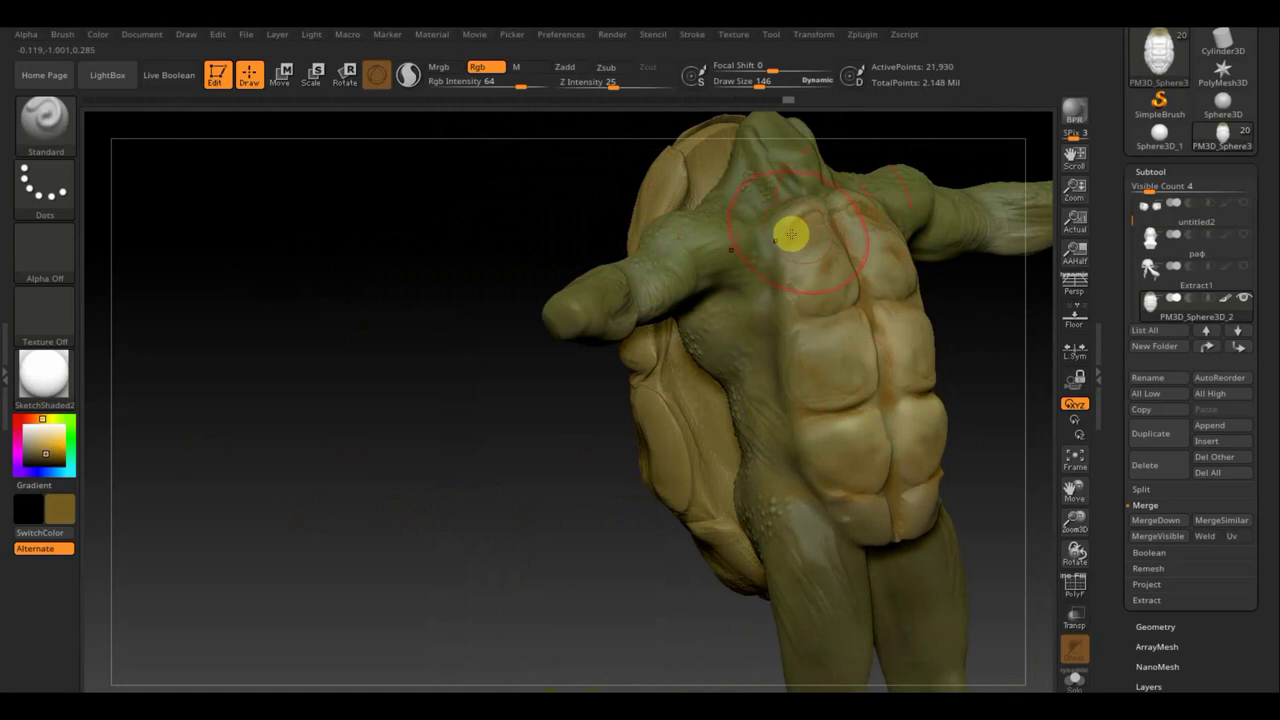
key(c)
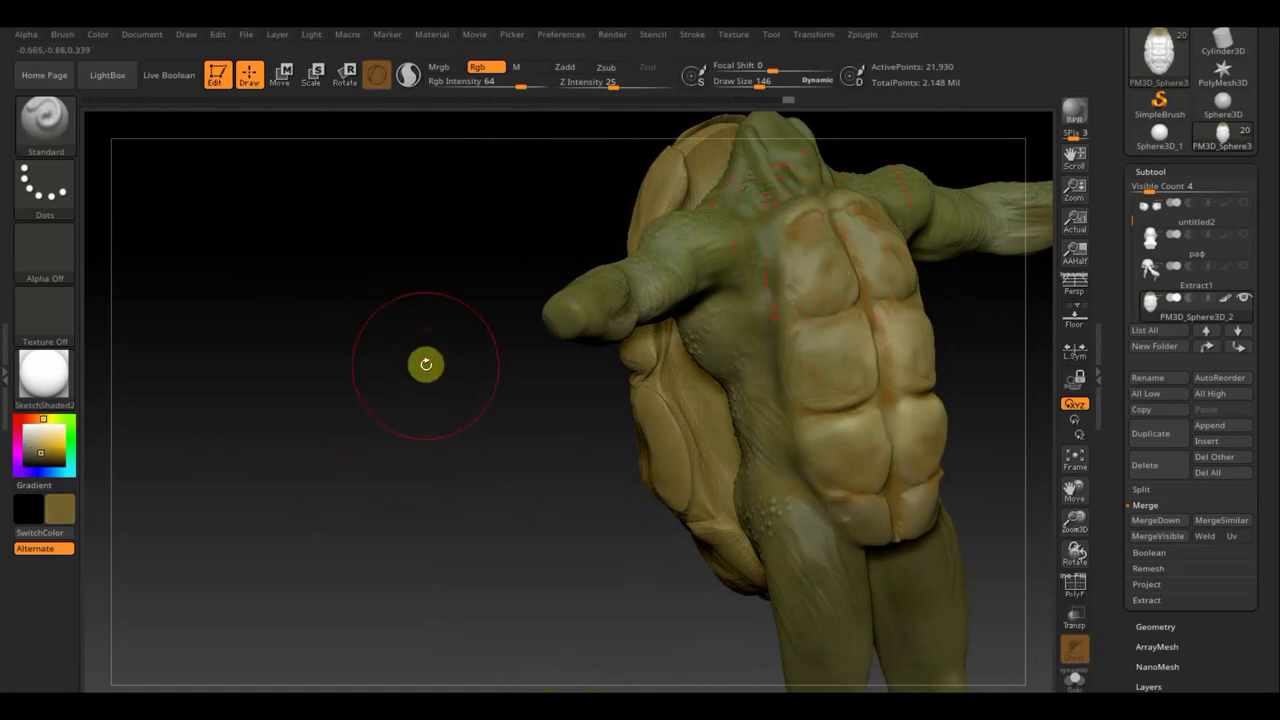
mouse_move(423, 366)
mouse_down()
mouse_move(531, 346)
mouse_move(551, 86)
mouse_move(490, 86)
mouse_up()
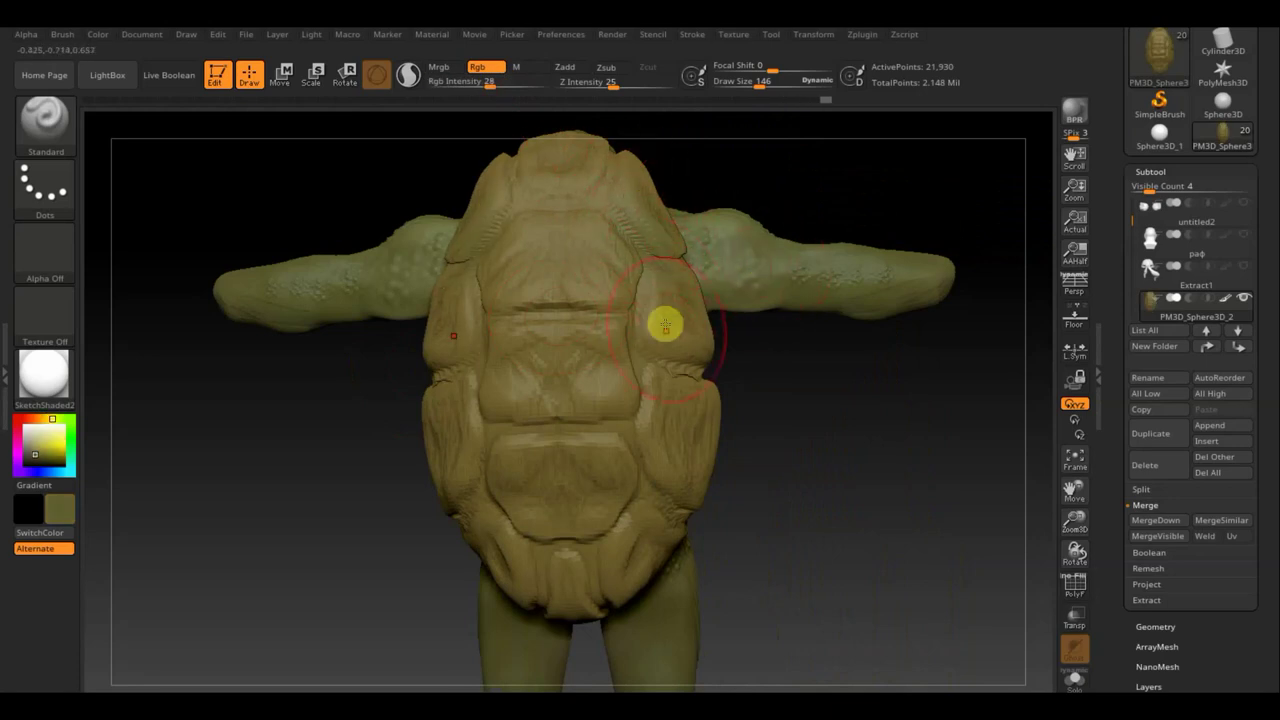
- Add colour strokes across the upper back shell
drag(825, 515, 578, 339)
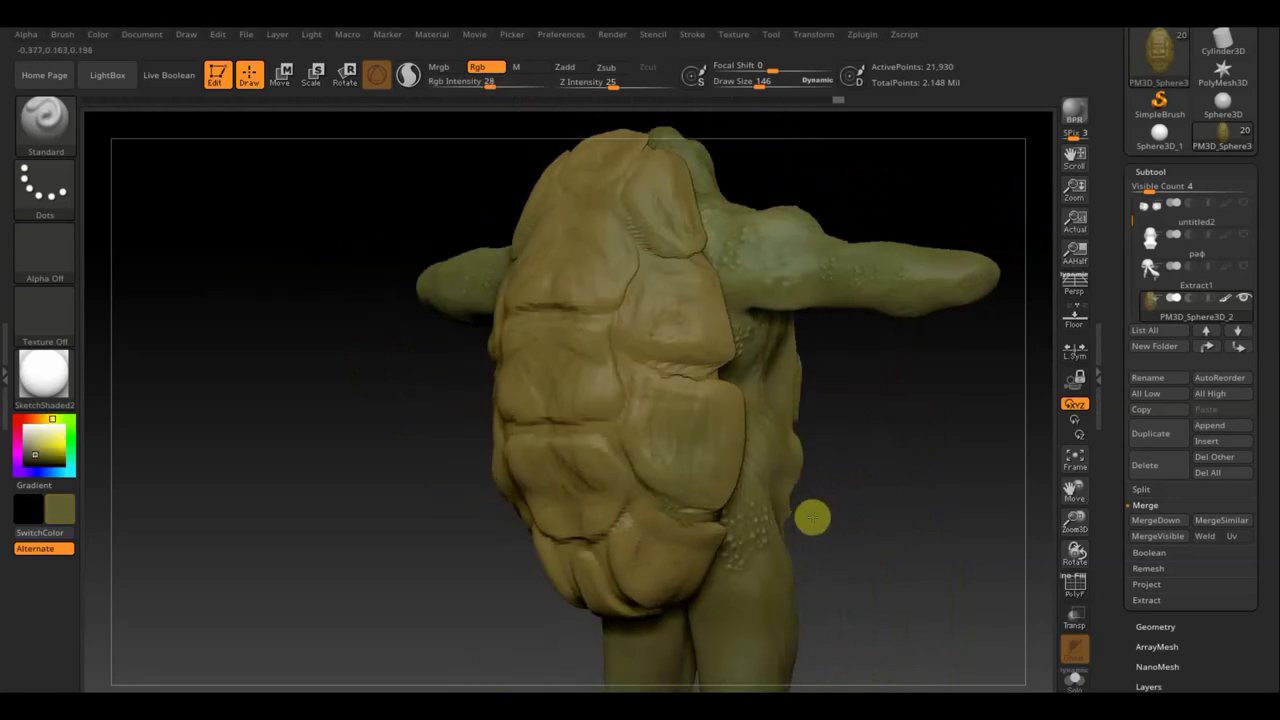
drag(826, 486, 829, 423)
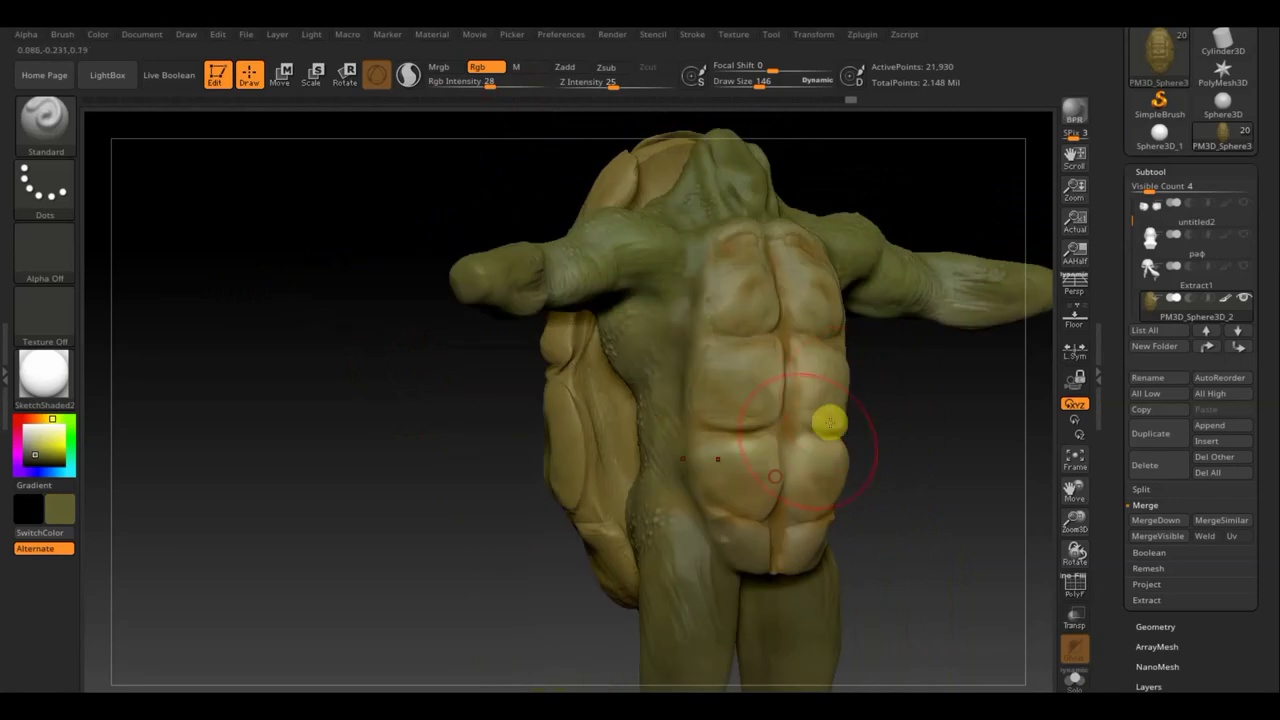
drag(259, 467, 389, 449)
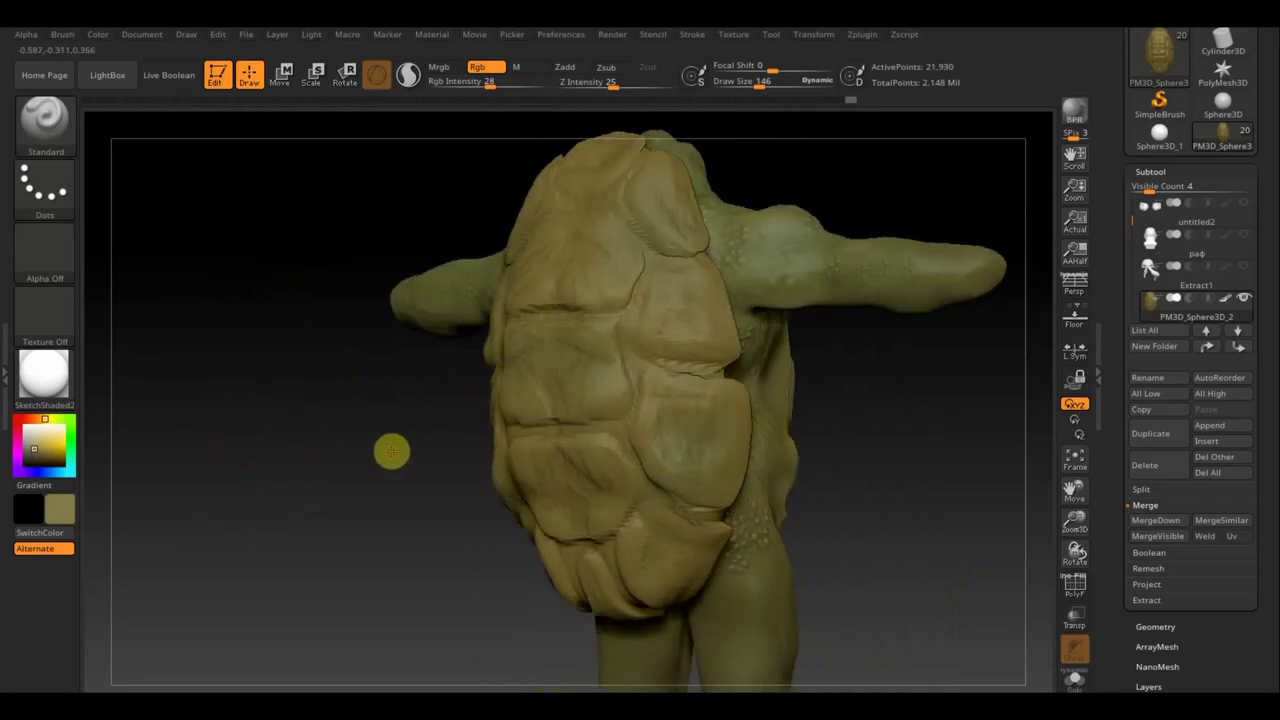
drag(251, 443, 300, 440)
drag(457, 320, 500, 151)
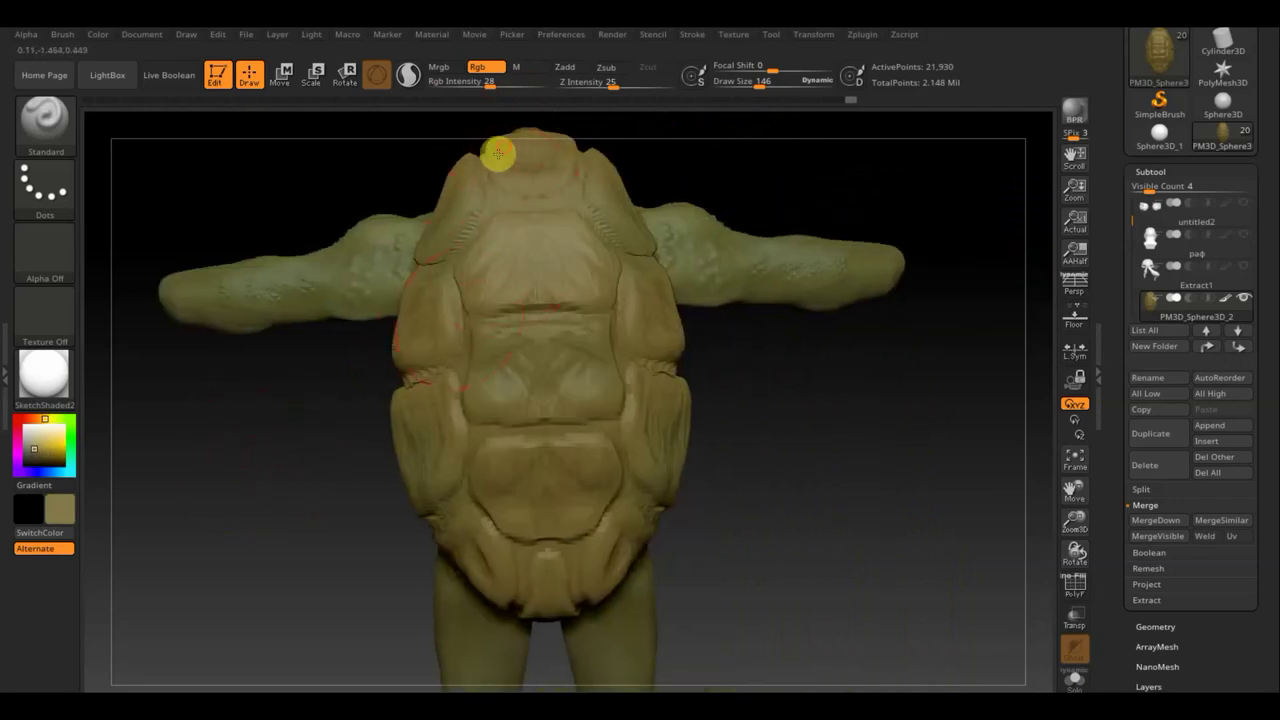
mouse_move(480, 223)
mouse_down()
mouse_move(448, 315)
mouse_move(477, 377)
mouse_move(480, 500)
mouse_up()
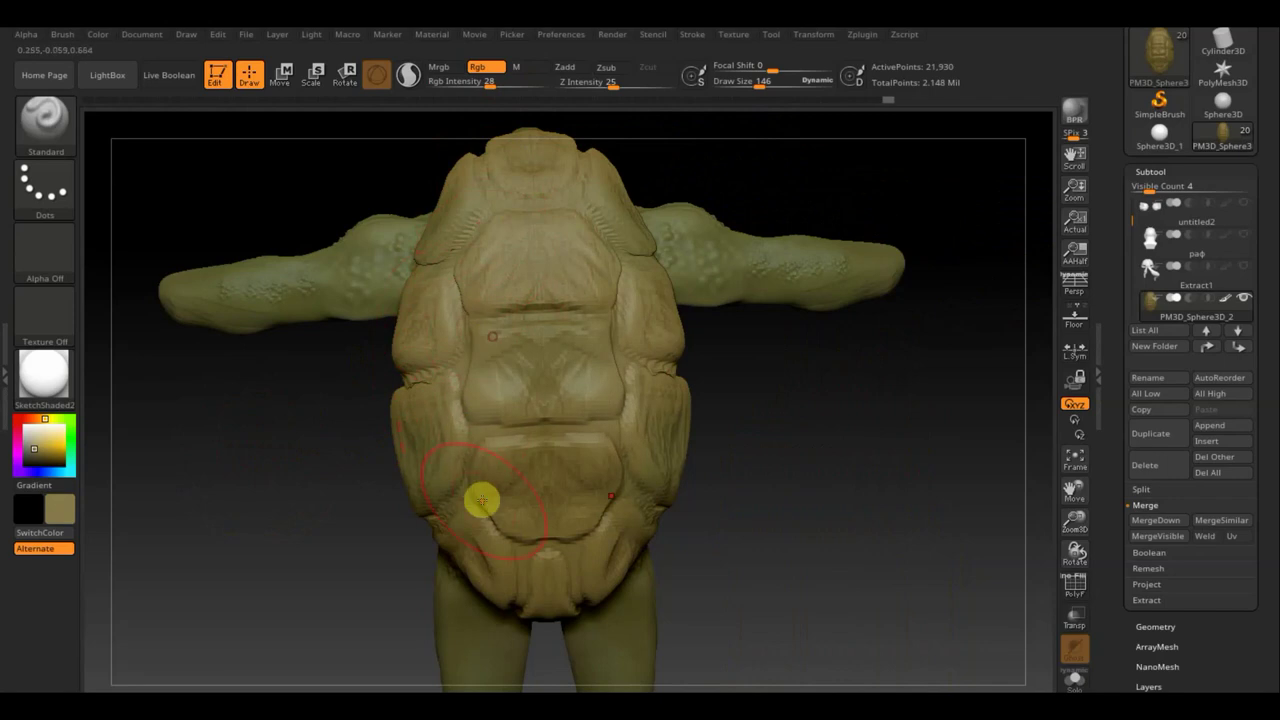
- Reduce Draw Size to 39 and Rgb Intensity to 8
mouse_move(746, 543)
mouse_down()
mouse_move(686, 543)
mouse_move(677, 437)
mouse_up()
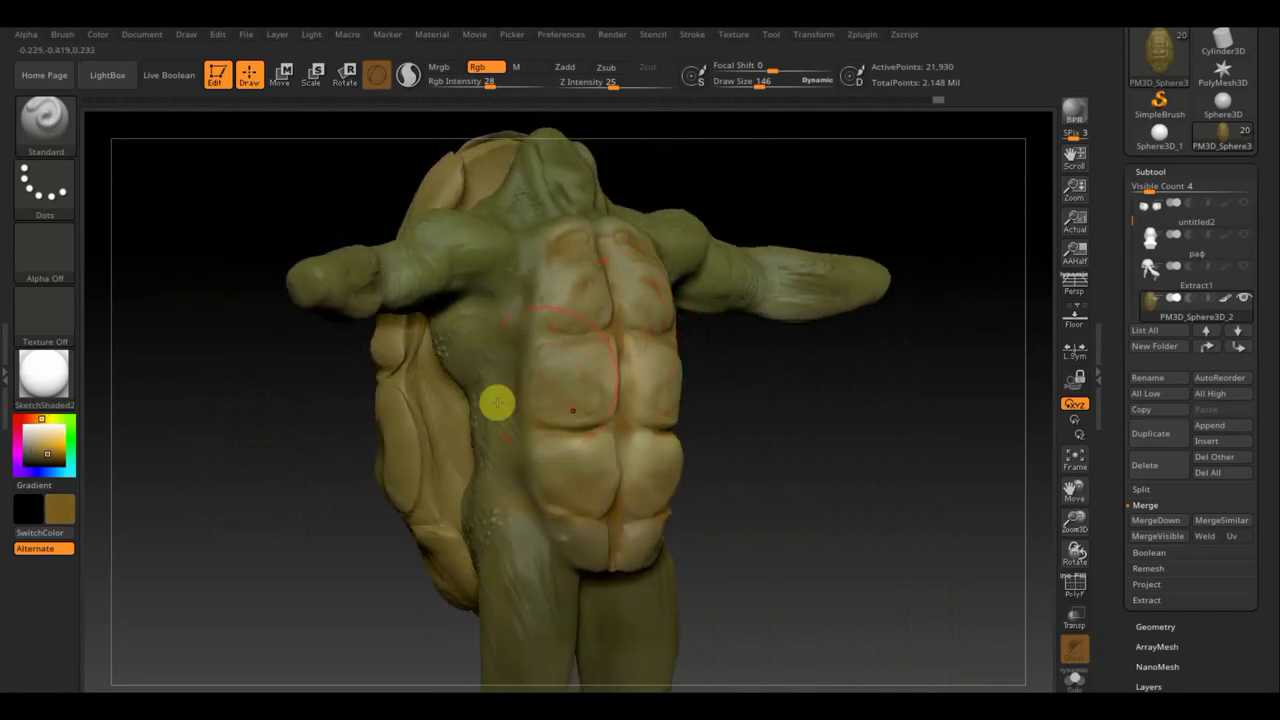
mouse_move(334, 463)
mouse_down()
mouse_move(406, 463)
mouse_move(604, 286)
mouse_up()
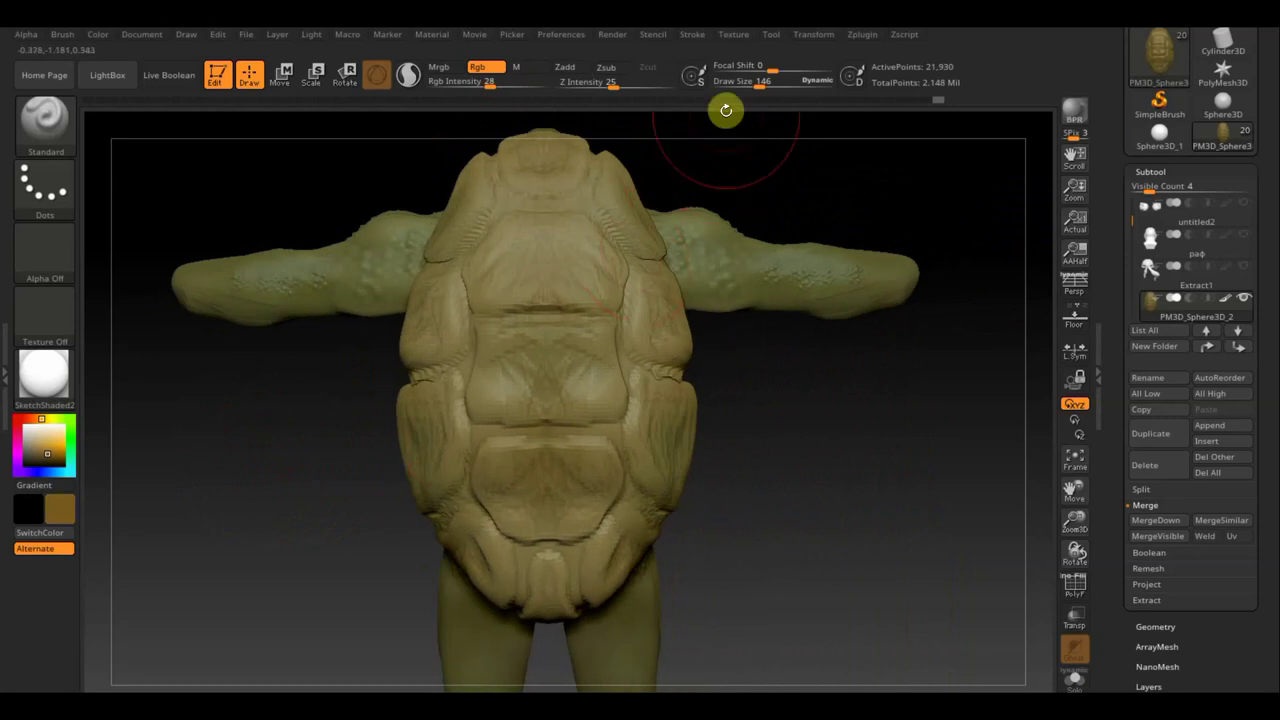
drag(758, 84, 738, 84)
drag(505, 91, 463, 91)
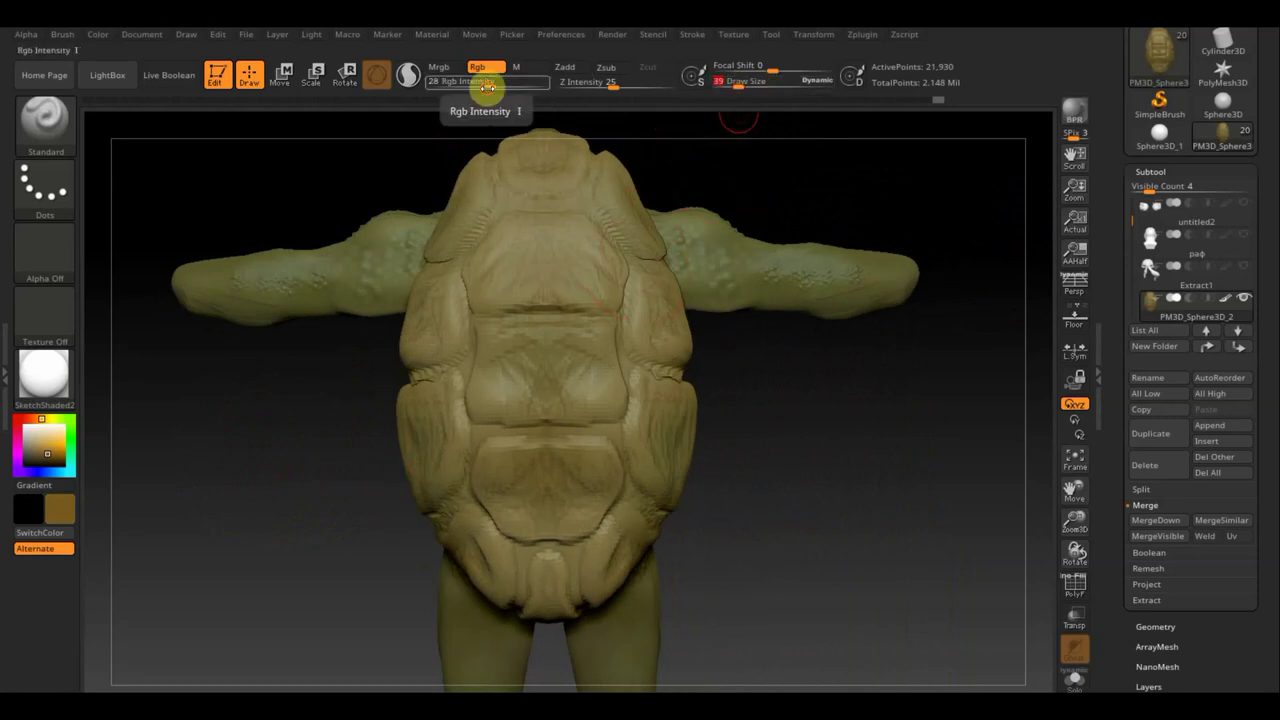
click(591, 160)
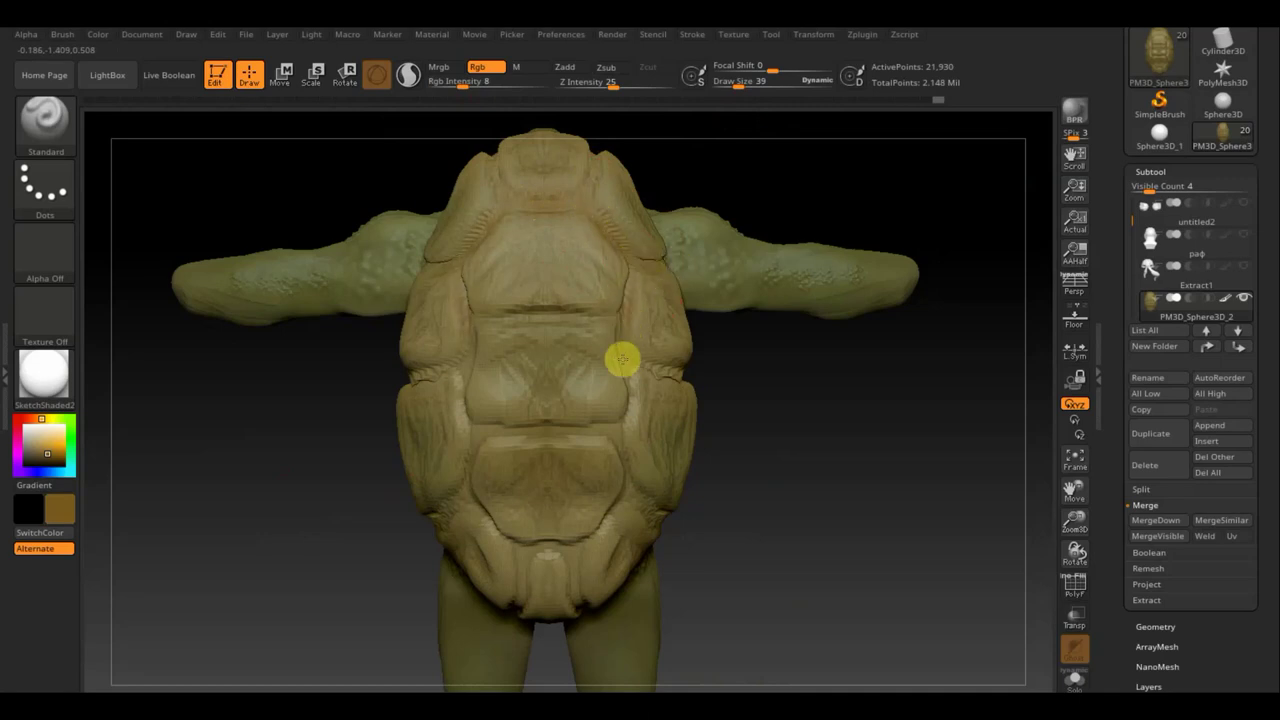
- Tint the shell plates a faint brown-orange and set a darker brown secondary colour
key(shift)
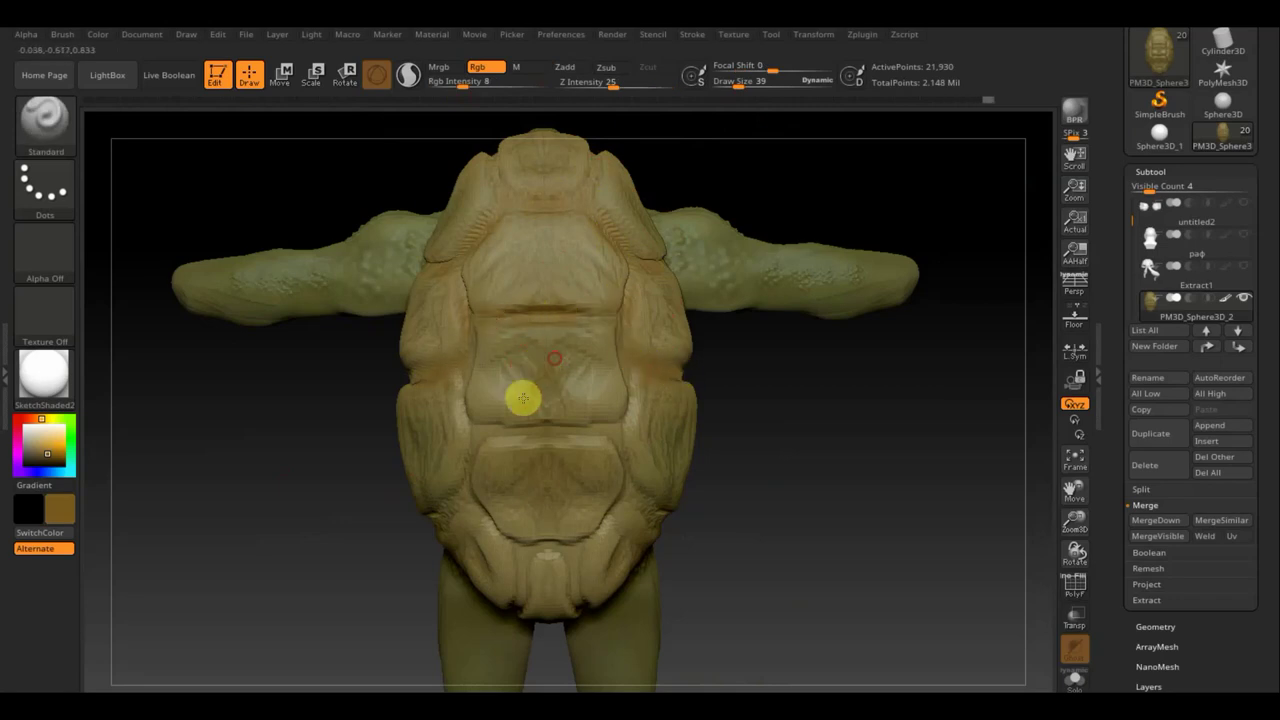
mouse_move(501, 356)
mouse_down()
mouse_move(500, 409)
mouse_move(463, 420)
mouse_move(453, 481)
mouse_up()
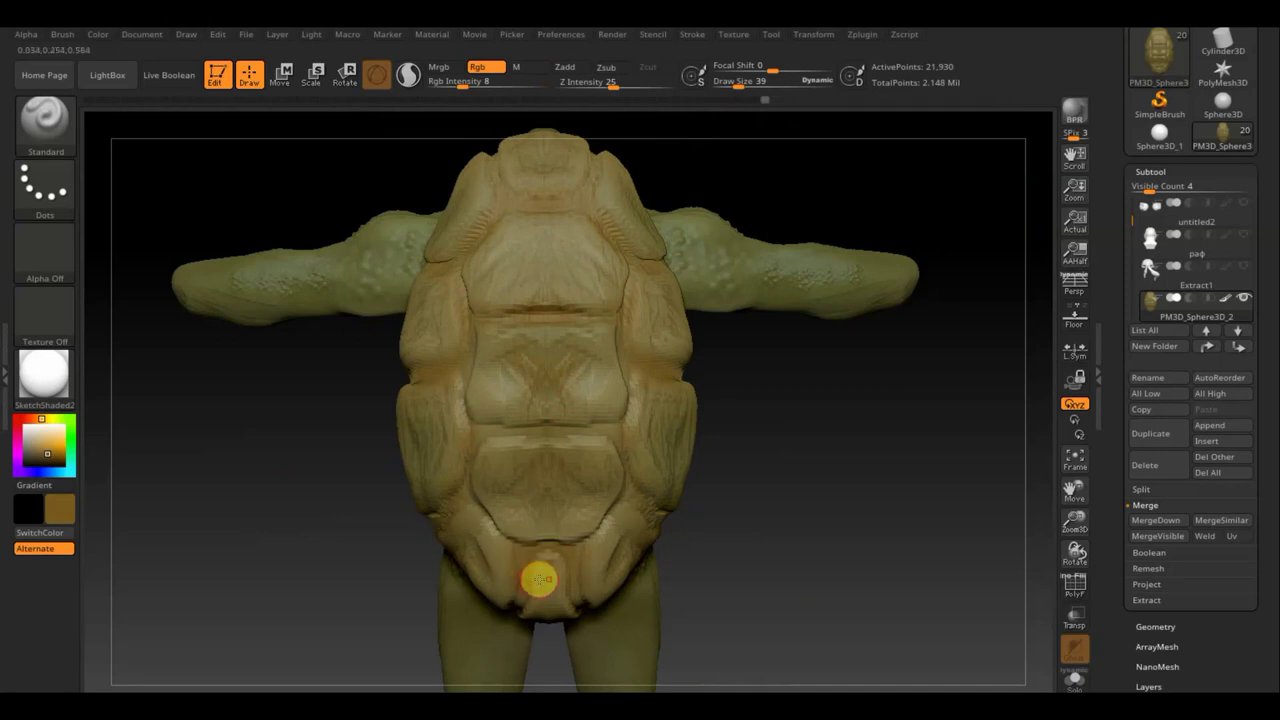
drag(538, 579, 577, 537)
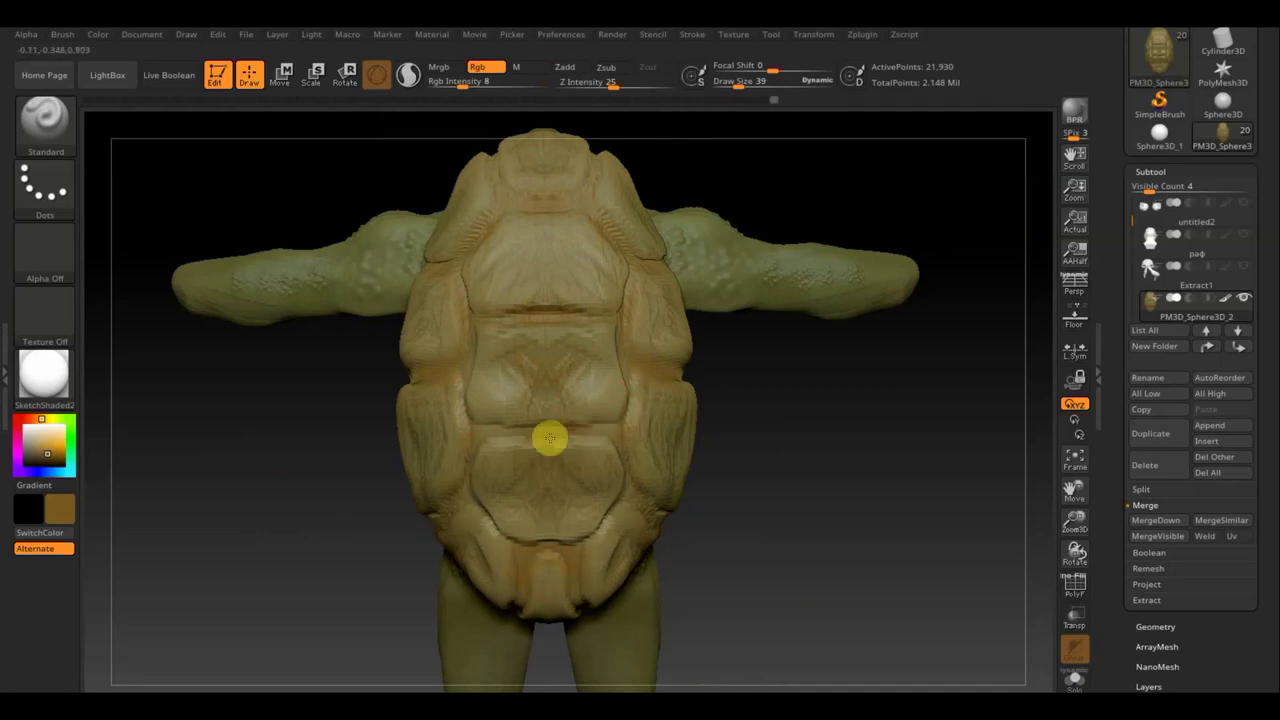
drag(487, 433, 515, 336)
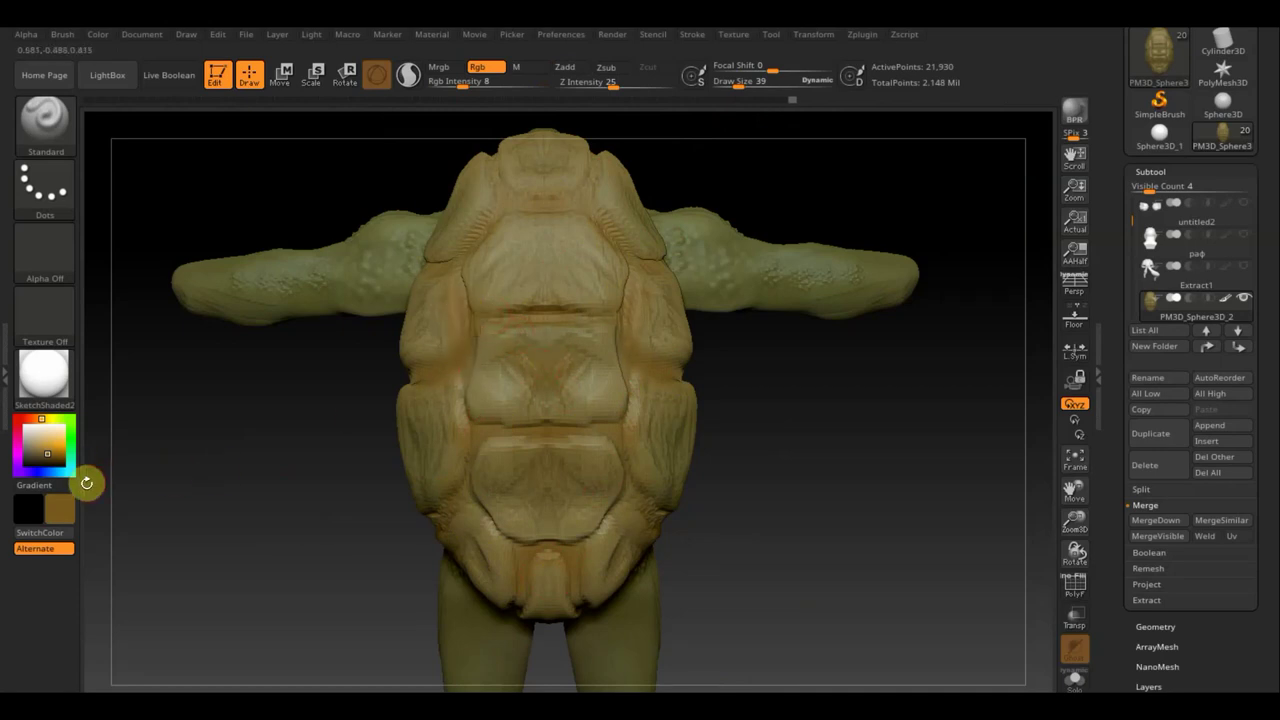
drag(71, 511, 163, 558)
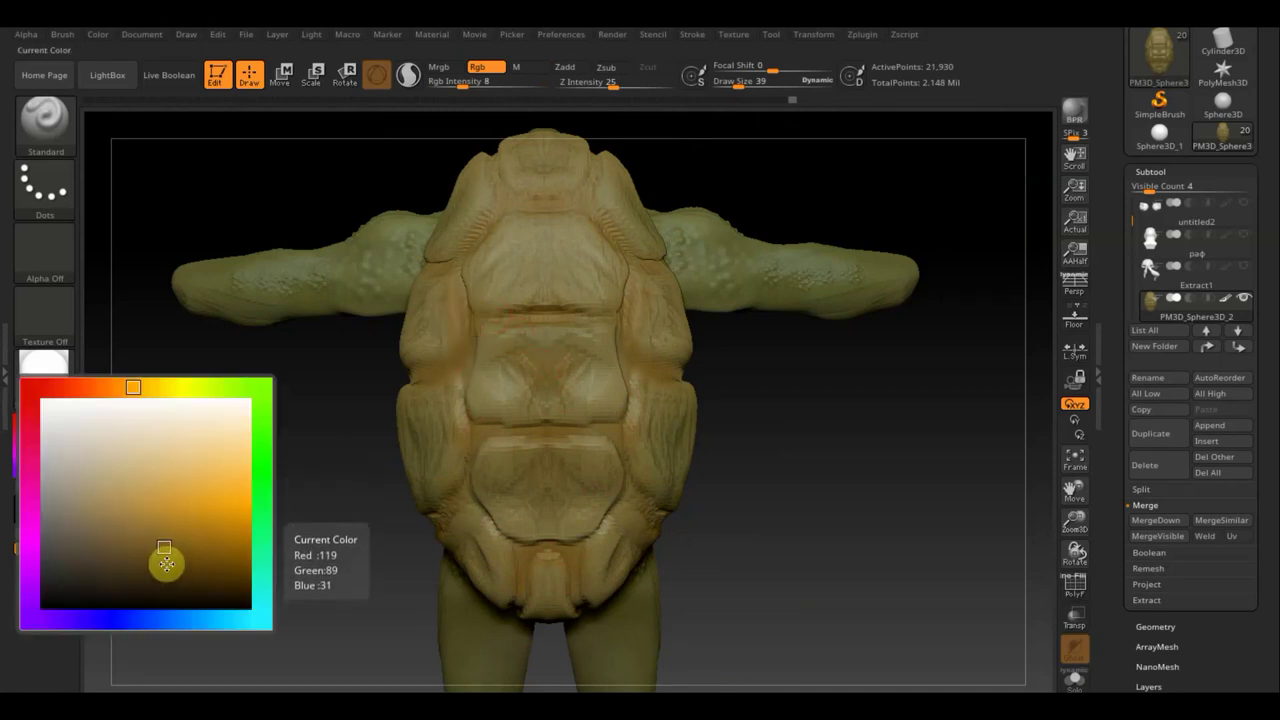
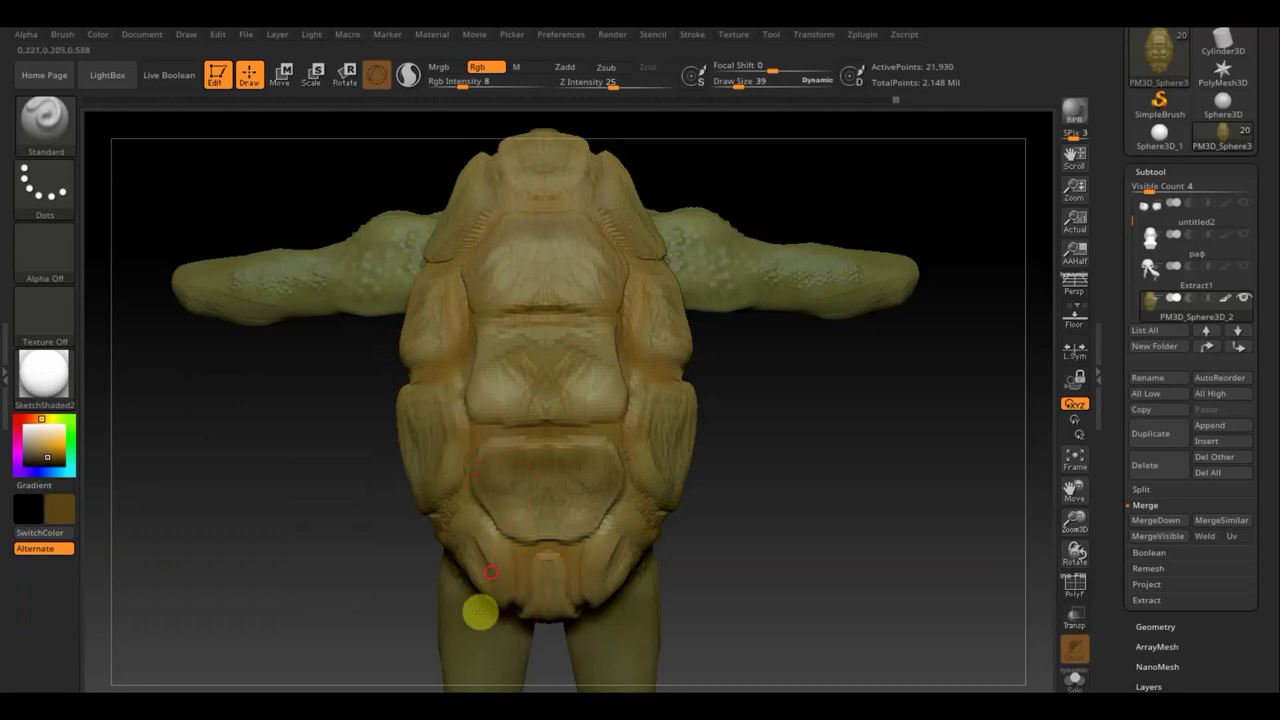
- Select the PM3D_Sphere3D_1 body subtool and set Rgb Intensity to 19
mouse_move(746, 566)
mouse_down()
mouse_move(860, 554)
mouse_move(811, 560)
mouse_move(609, 438)
mouse_up()
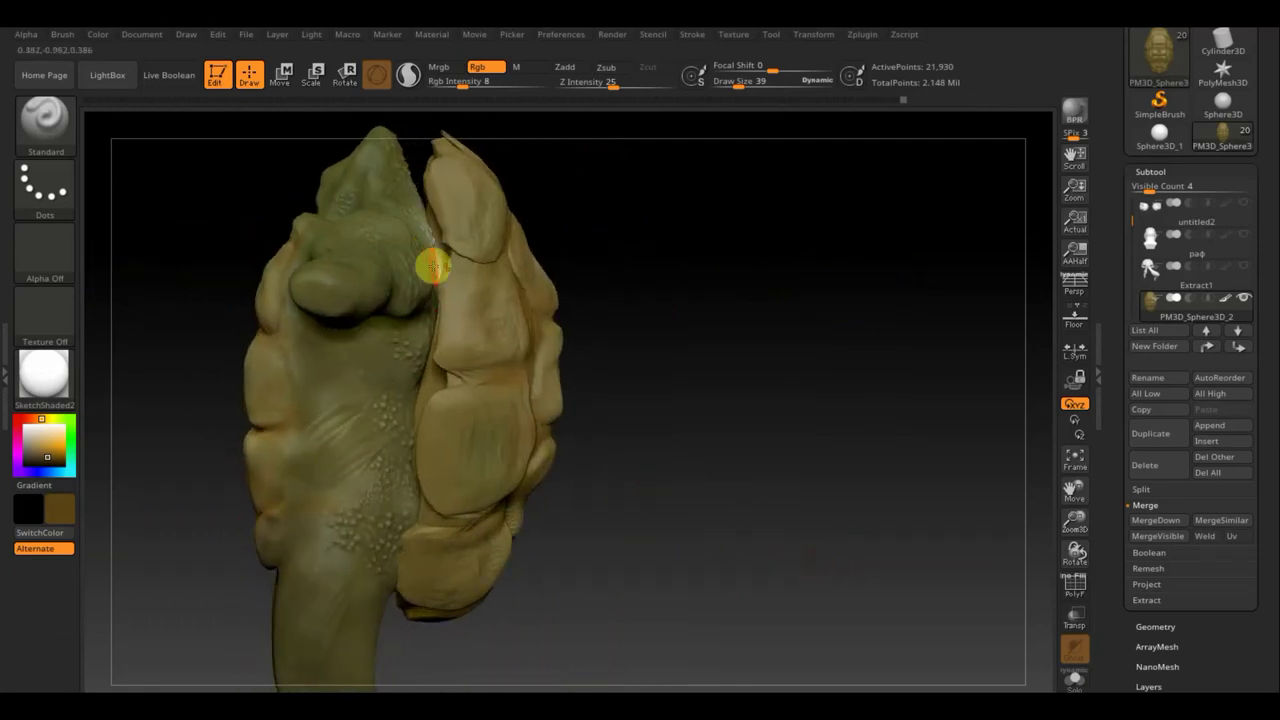
key(n)
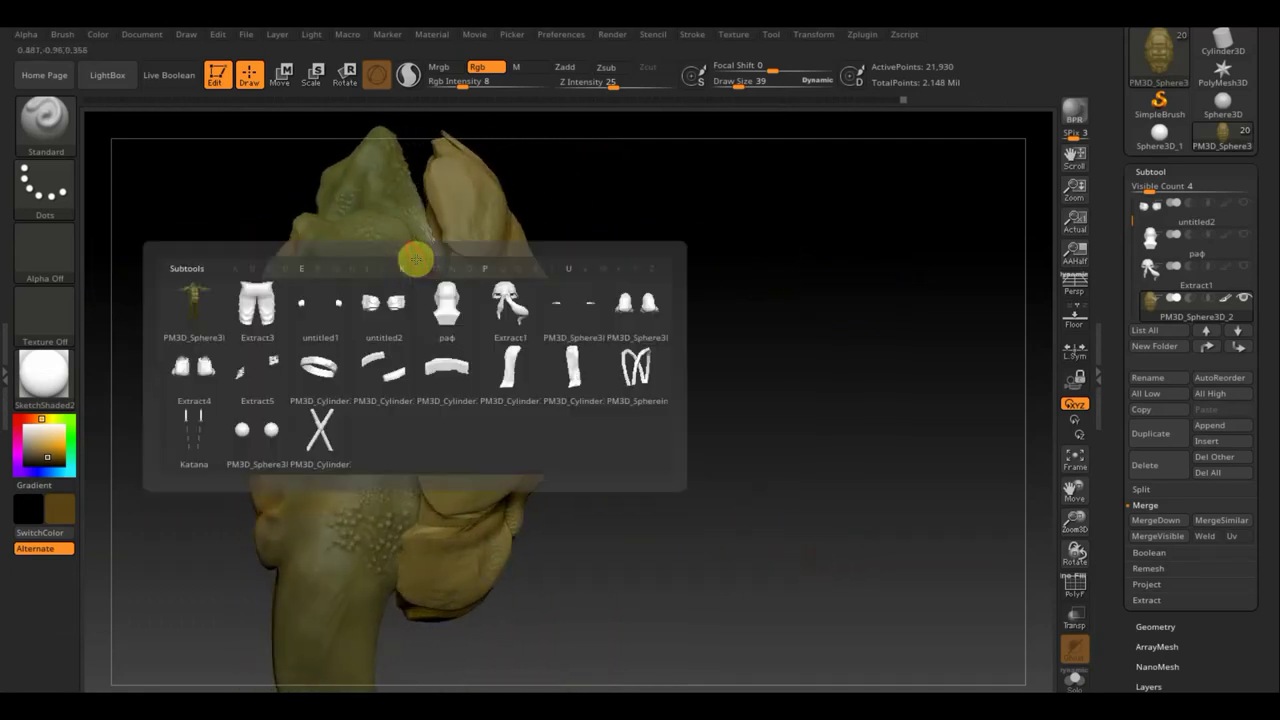
click(192, 307)
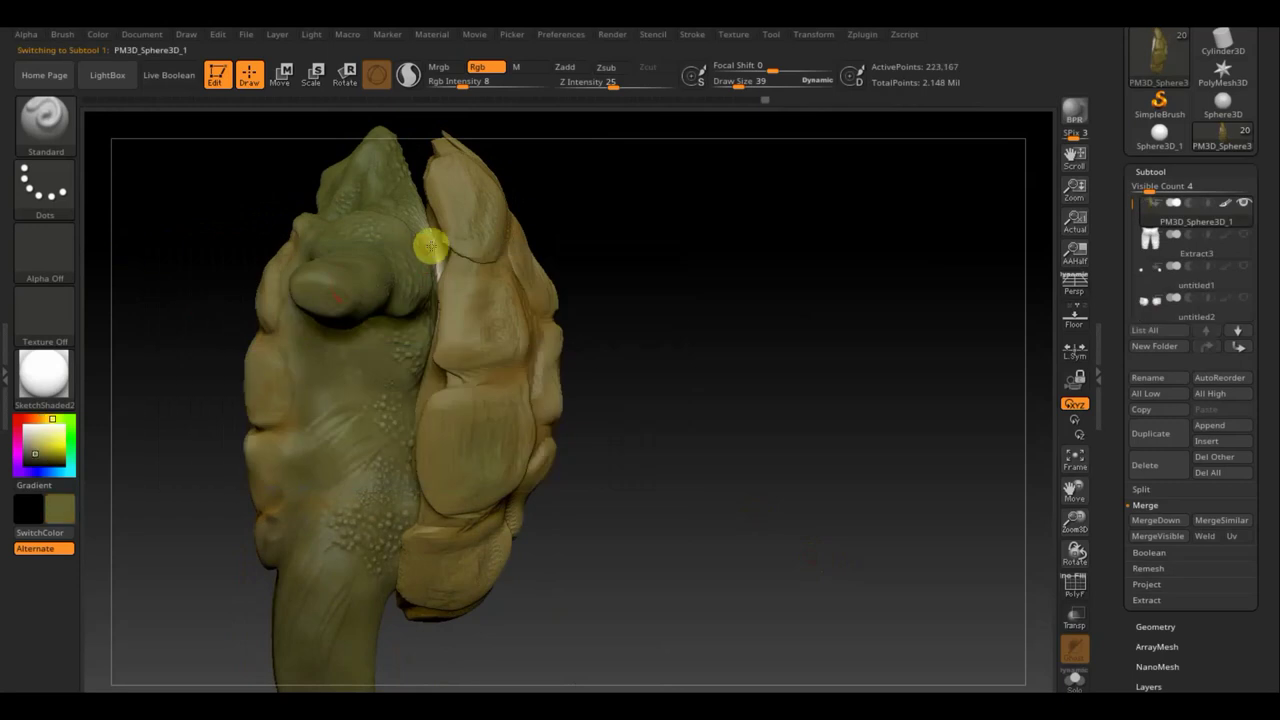
click(456, 86)
drag(481, 89, 453, 232)
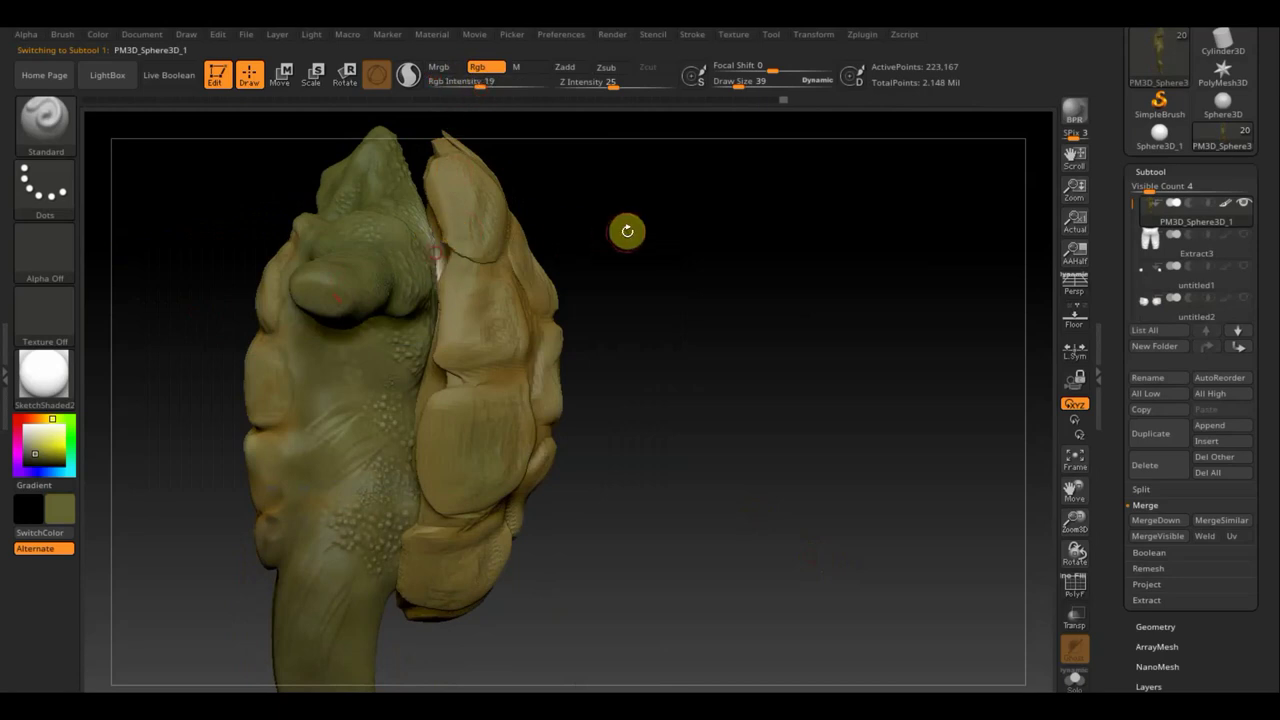
- Solo the body and smooth the polypaint across the chest and upper back
drag(608, 241, 583, 246)
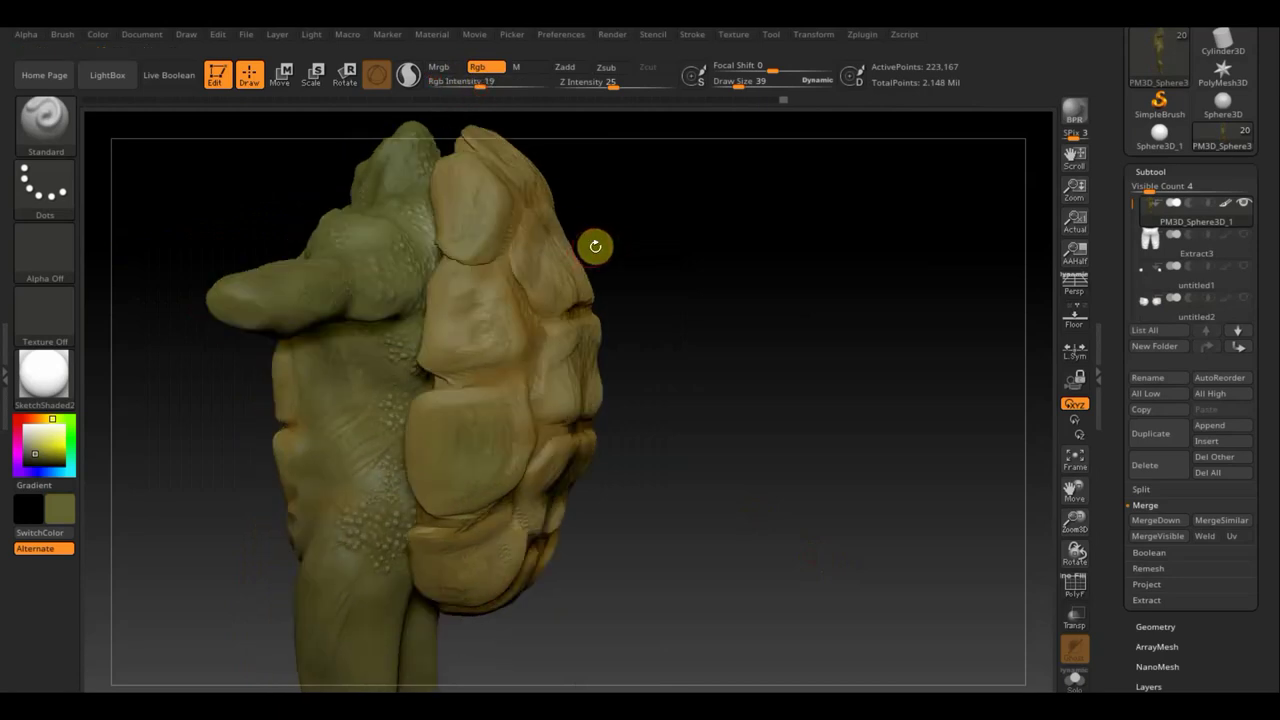
key(b)
key(n)
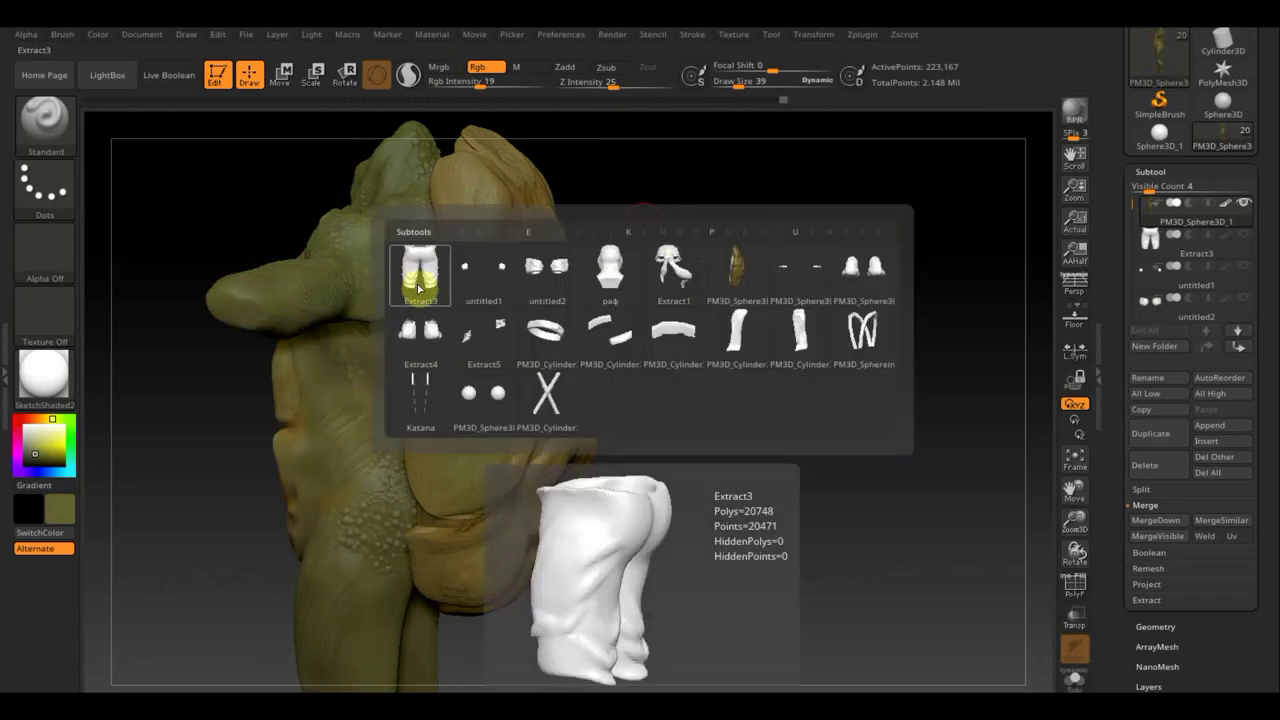
mouse_move(634, 246)
mouse_down()
mouse_move(657, 240)
mouse_move(505, 115)
mouse_up()
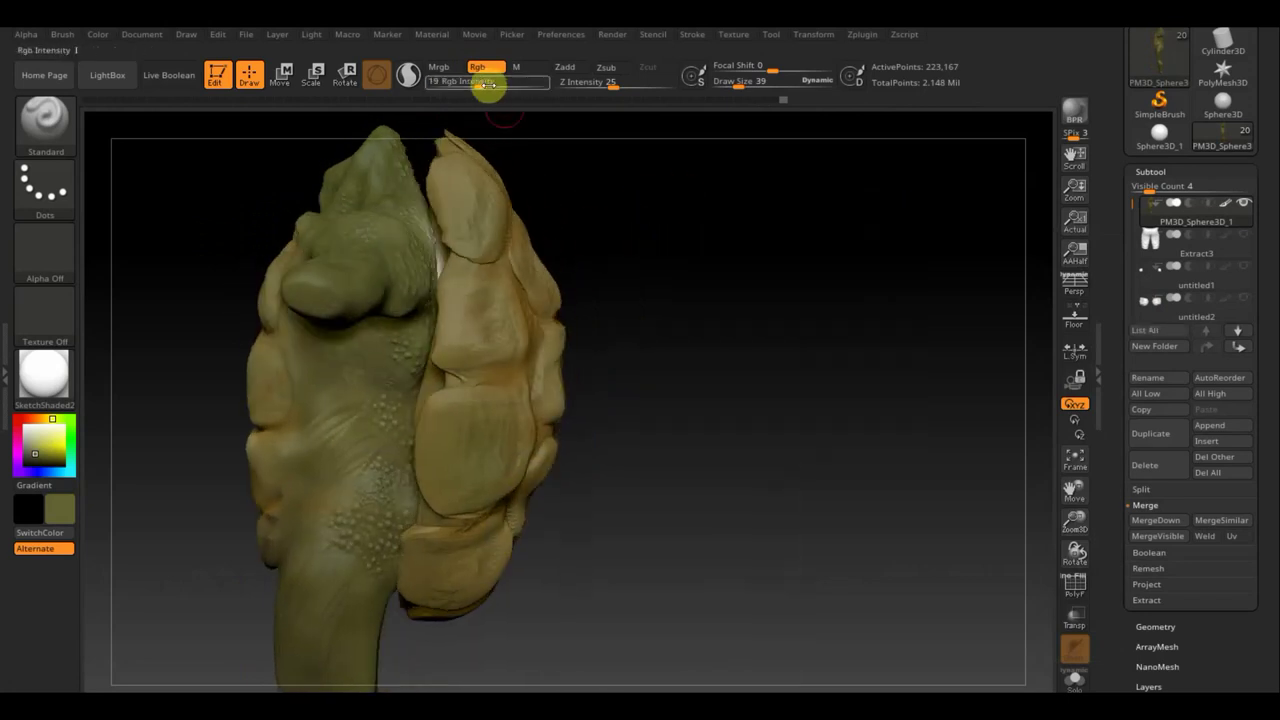
click(1244, 203)
mouse_move(594, 316)
shift+mouse_down()
mouse_move(523, 277)
mouse_move(517, 323)
mouse_move(463, 263)
mouse_move(500, 217)
shift+mouse_up()
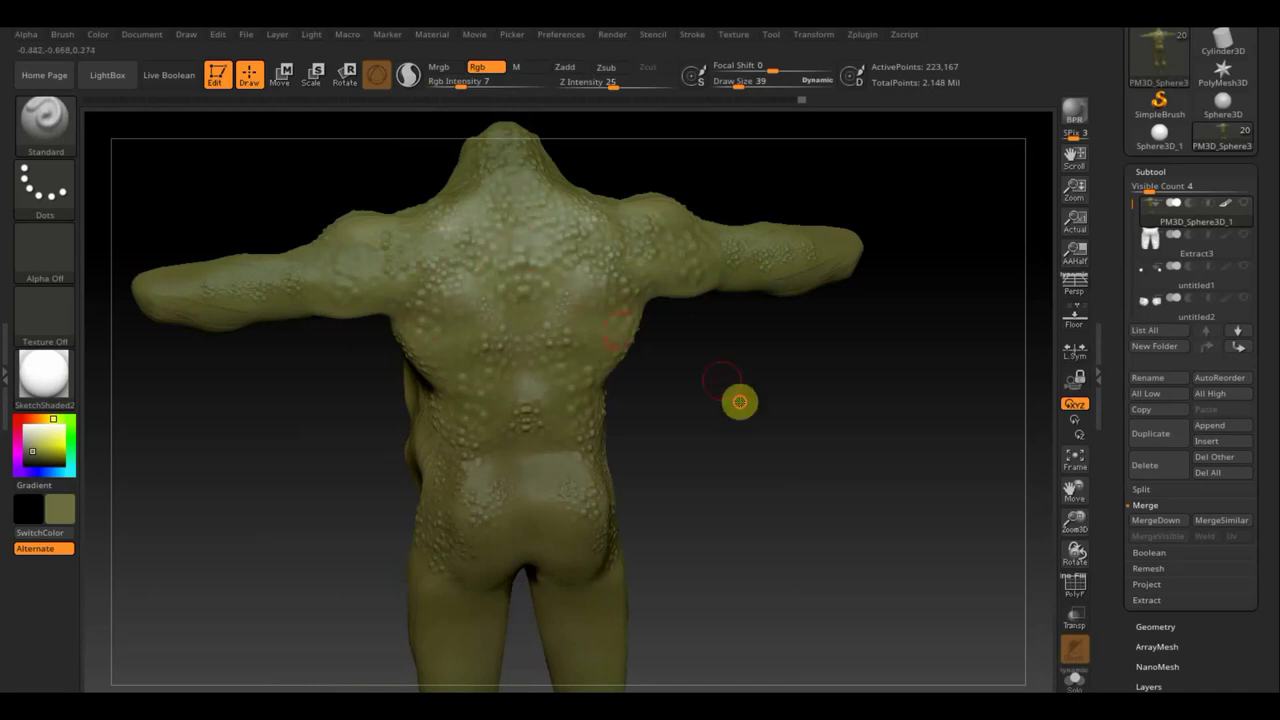
- Turn Solo off to show every subtool, then zoom out and pan to frame head to feet
mouse_move(740, 403)
mouse_down()
mouse_move(869, 389)
mouse_move(851, 397)
mouse_move(897, 358)
mouse_up()
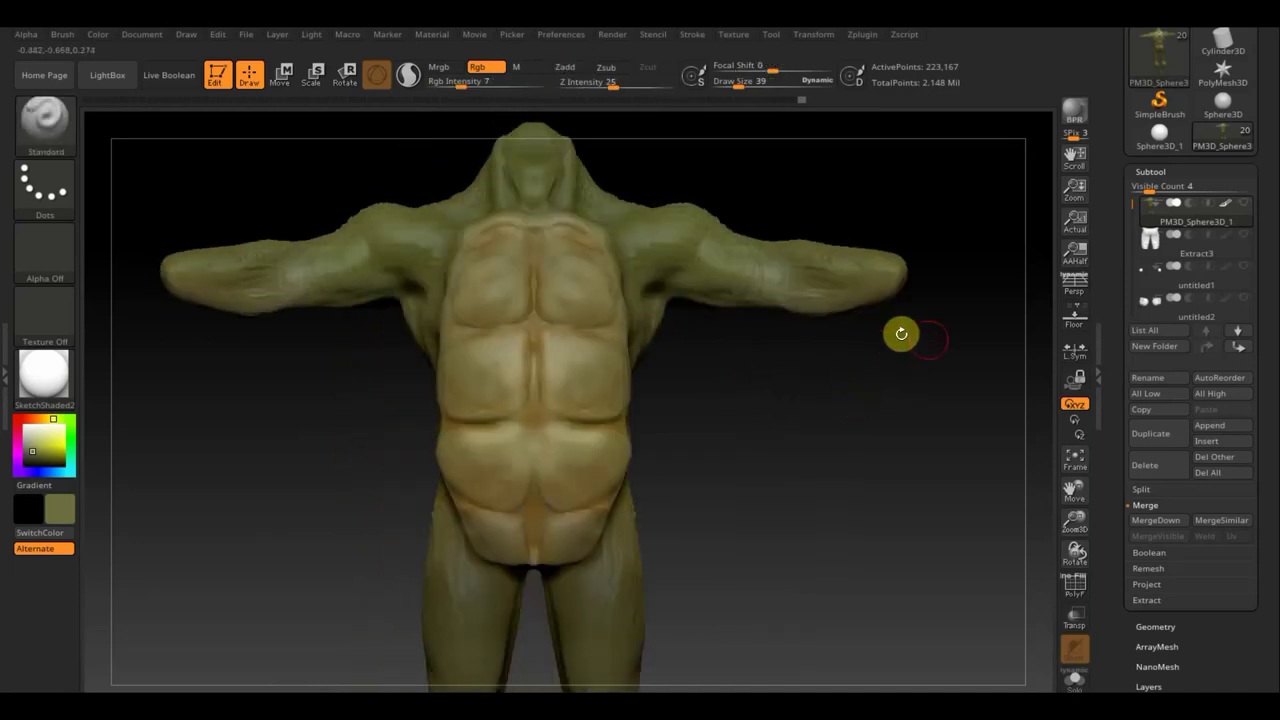
shift+click(1244, 204)
mouse_move(1195, 215)
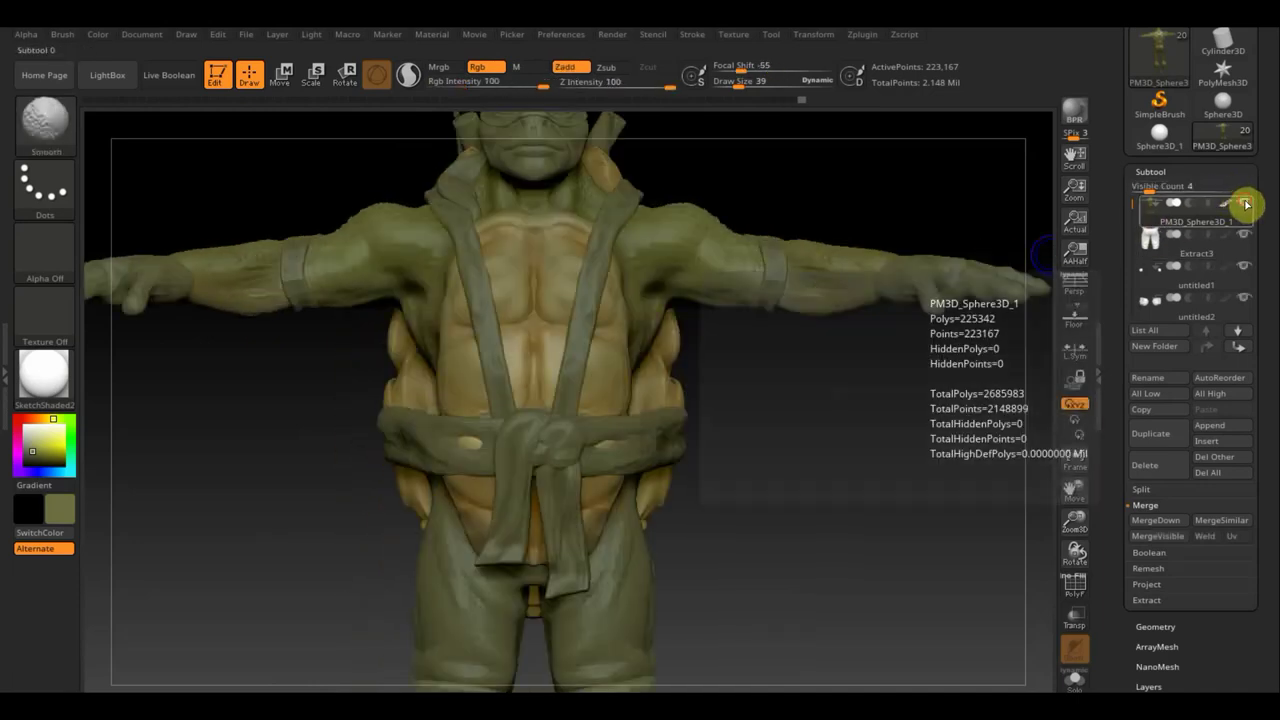
mouse_move(877, 455)
alt+mouse_down()
mouse_move(849, 377)
mouse_move(798, 462)
alt+mouse_up()
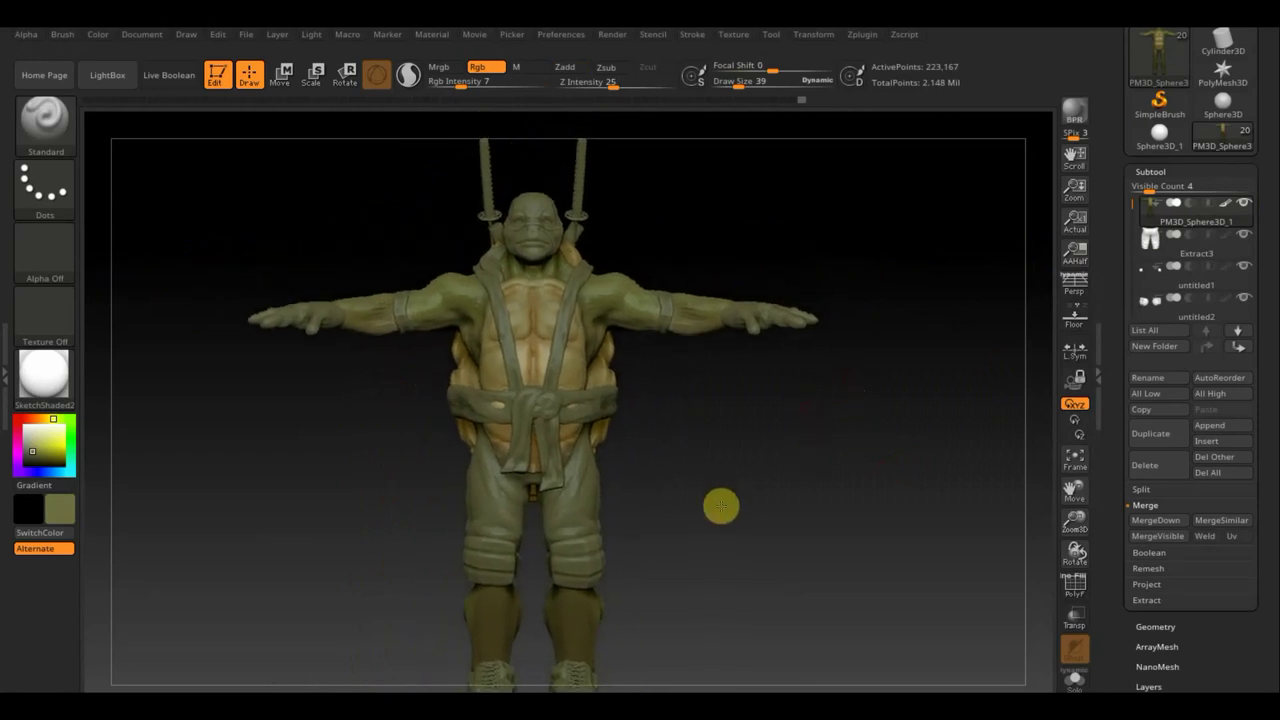
mouse_move(720, 506)
alt+mouse_down()
mouse_move(699, 357)
mouse_move(683, 403)
mouse_move(534, 197)
alt+mouse_up()
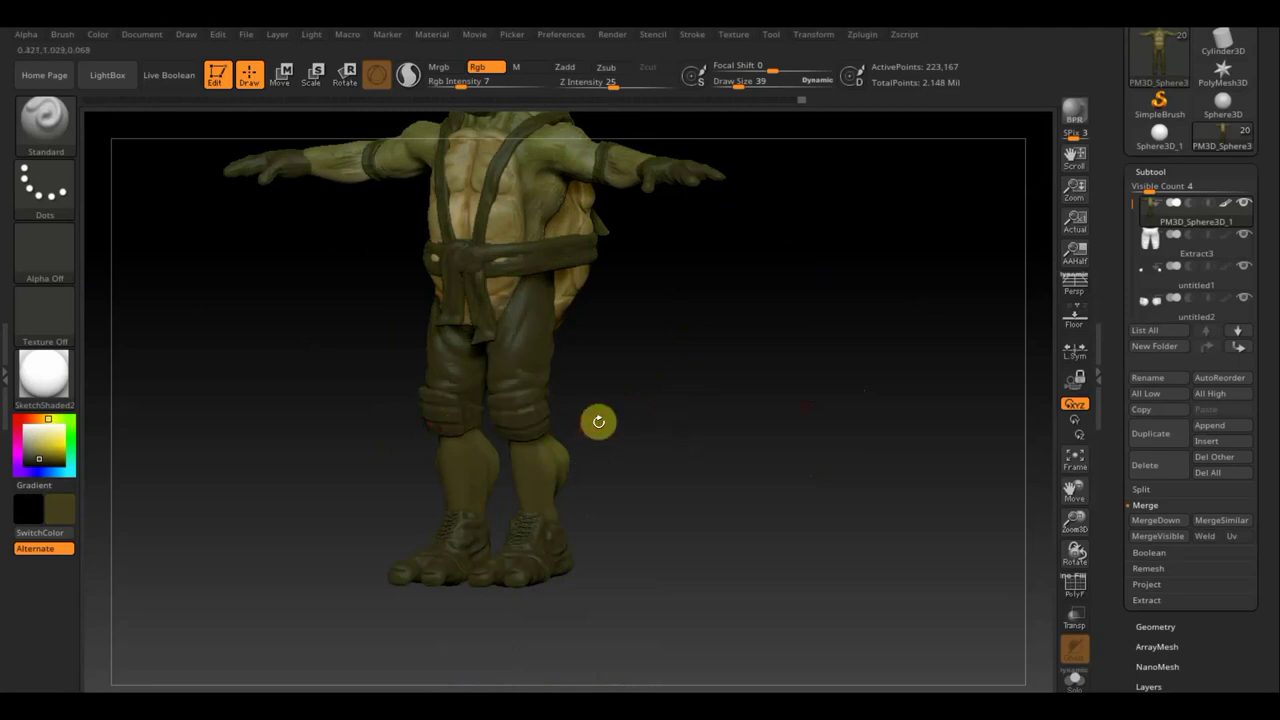
- Select the PM3D_Sphere3D_3 feet subtool and solo it
key(n)
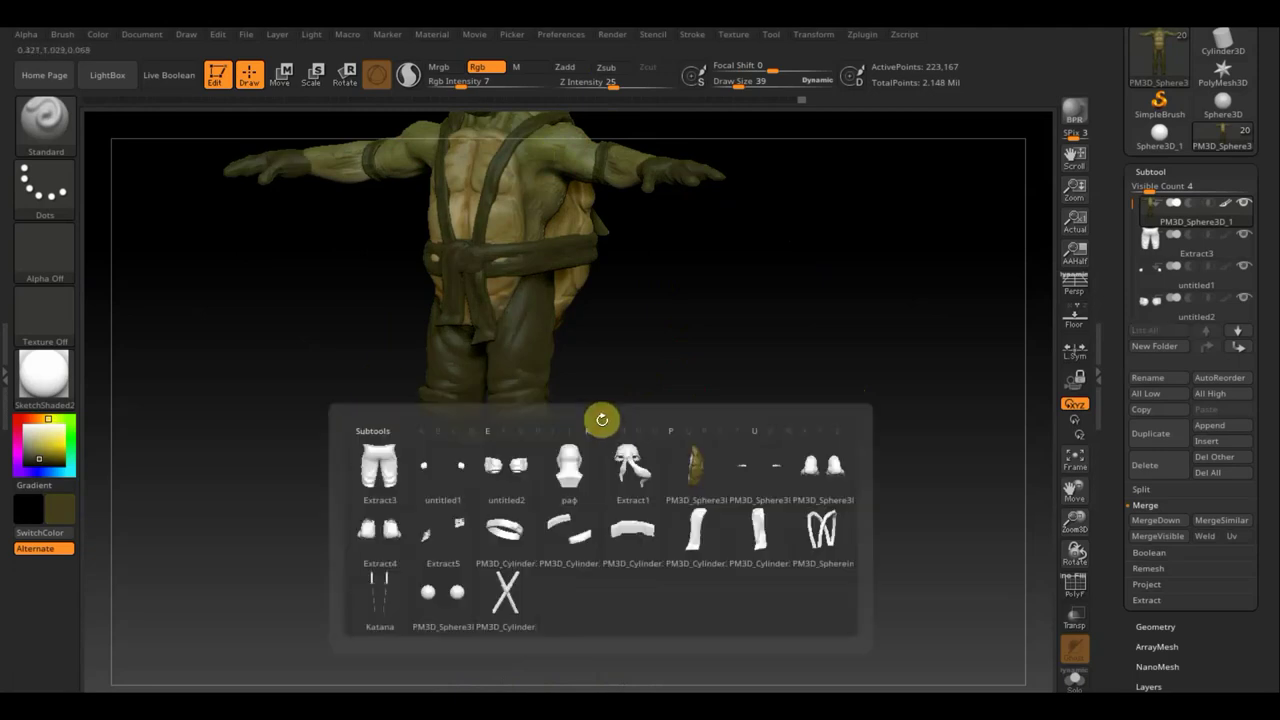
click(815, 484)
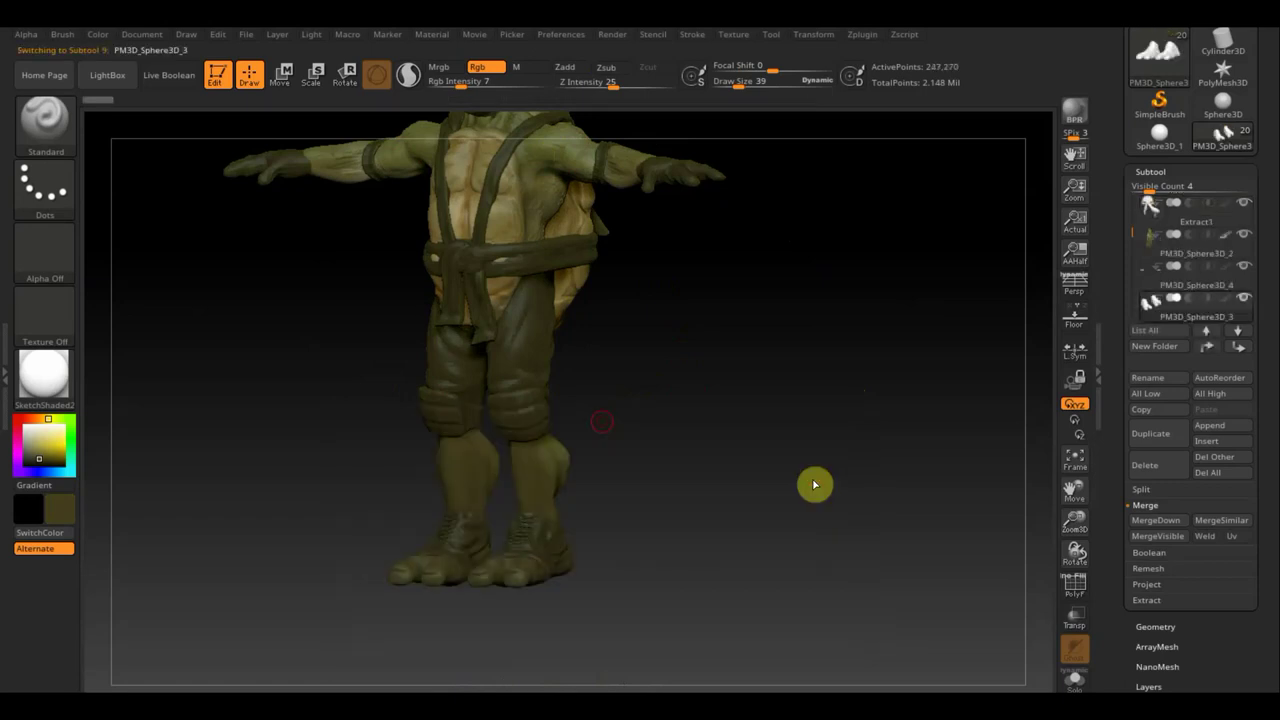
key(n)
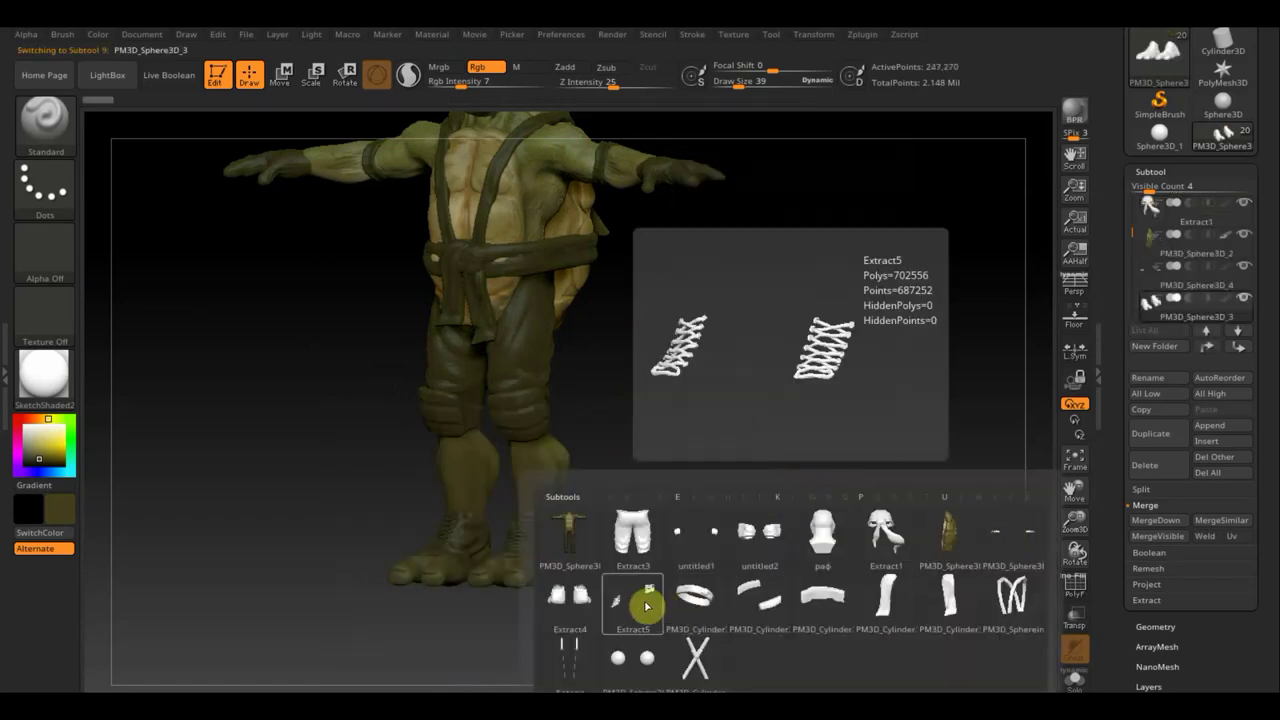
mouse_move(663, 463)
mouse_down()
mouse_move(651, 514)
mouse_move(723, 327)
mouse_up()
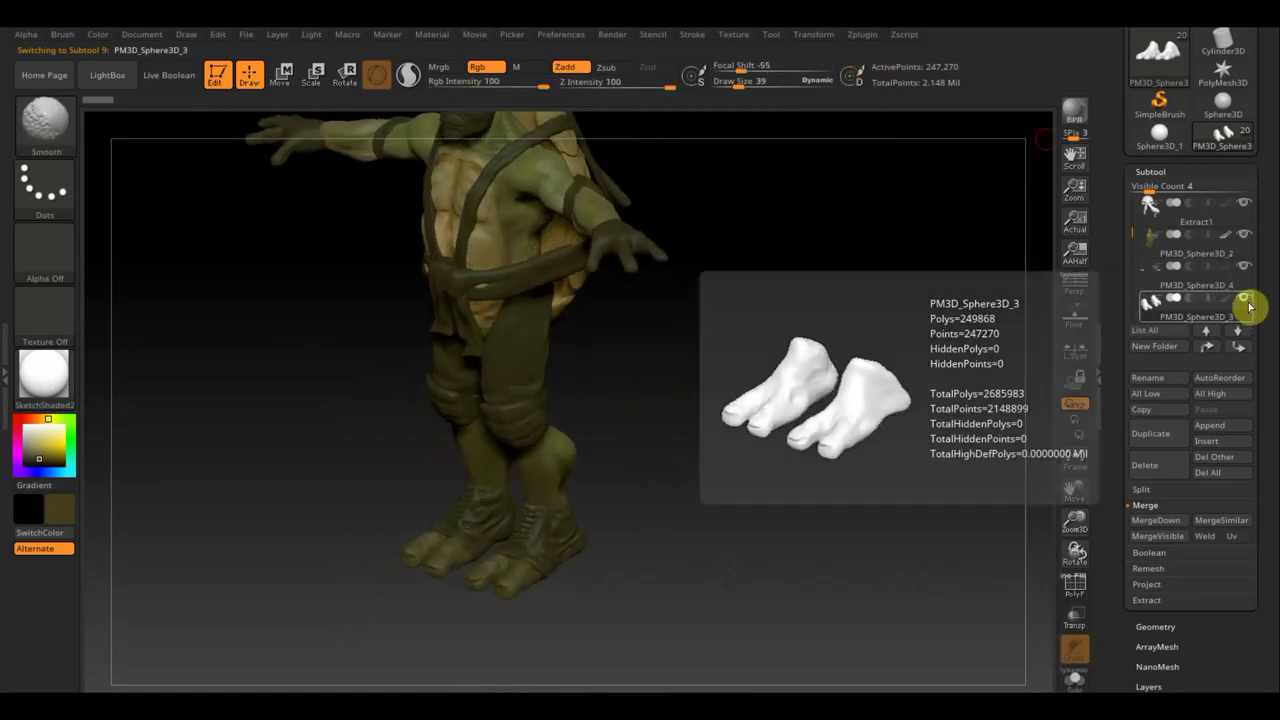
shift+click(1243, 298)
- Enlarge Draw Size and repaint both feet olive, darkening the right foot from behind
drag(743, 80, 772, 90)
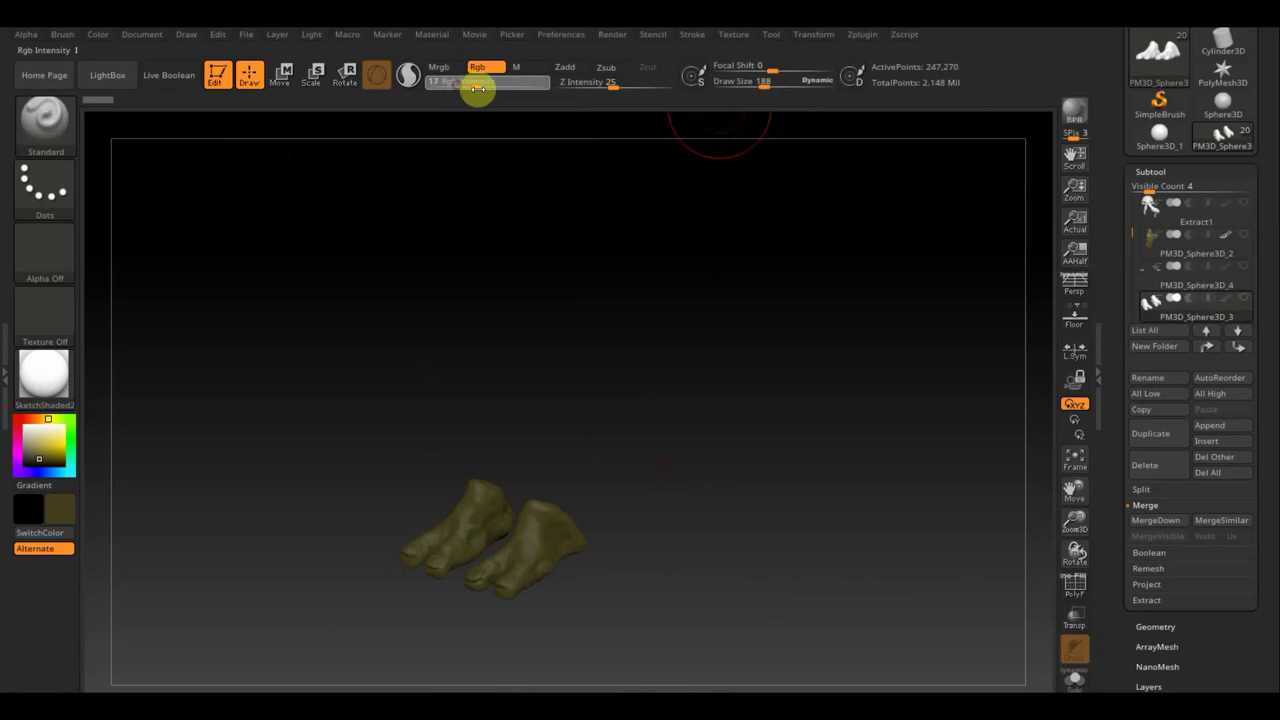
mouse_move(534, 534)
mouse_down()
mouse_move(520, 563)
mouse_move(534, 508)
mouse_move(463, 486)
mouse_move(491, 529)
mouse_move(405, 553)
mouse_move(434, 560)
mouse_move(503, 520)
mouse_move(583, 537)
mouse_move(541, 505)
mouse_up()
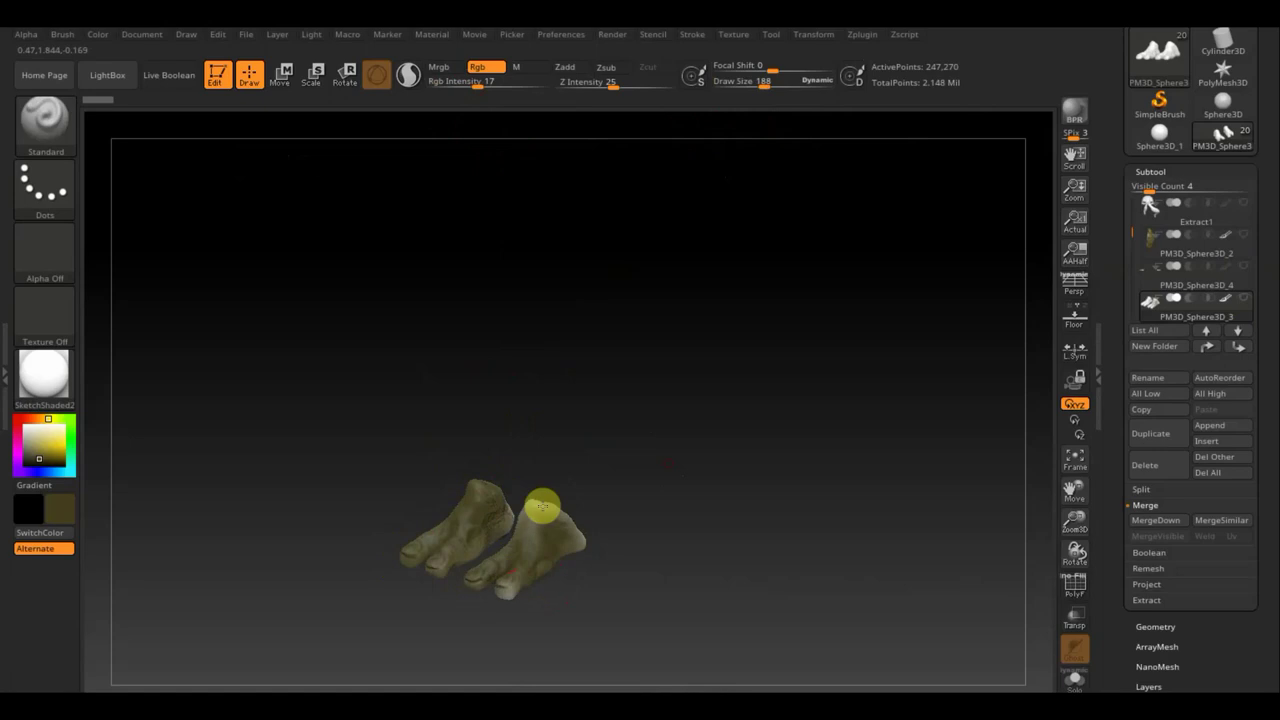
drag(672, 495, 639, 487)
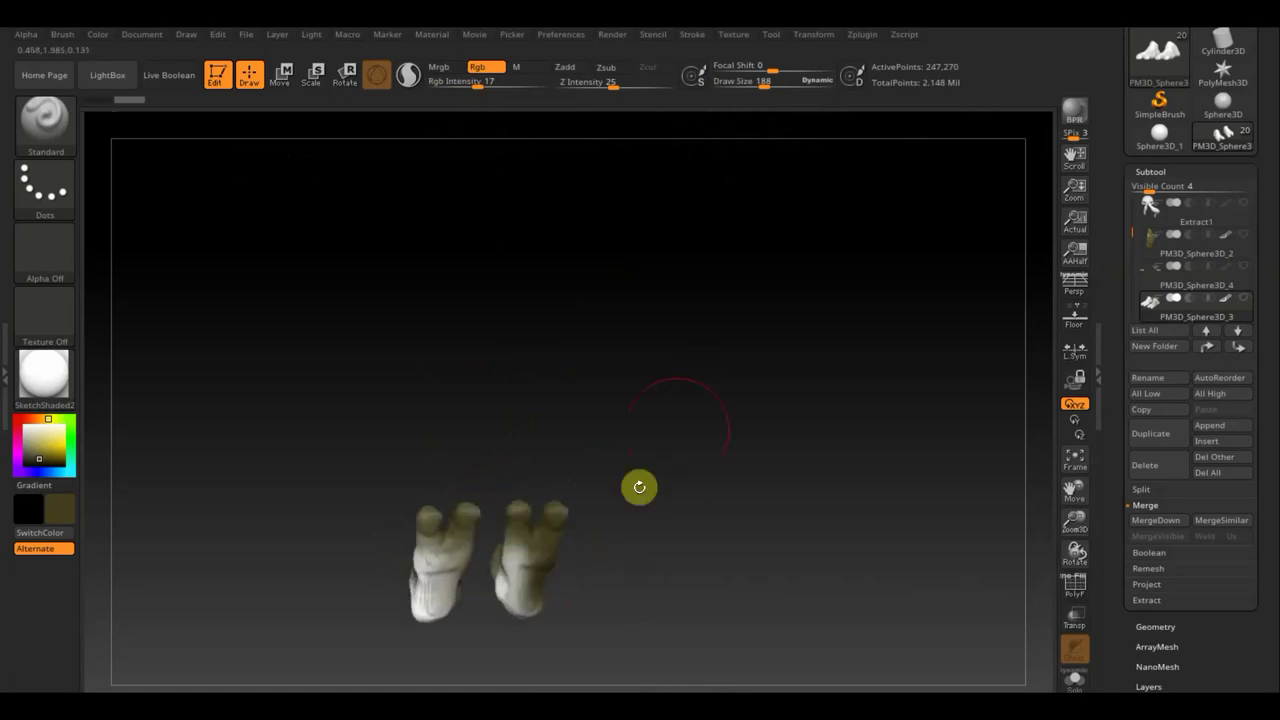
mouse_move(523, 551)
alt+mouse_down()
mouse_move(505, 607)
mouse_move(414, 537)
mouse_move(409, 606)
mouse_move(397, 577)
mouse_move(452, 517)
alt+mouse_up()
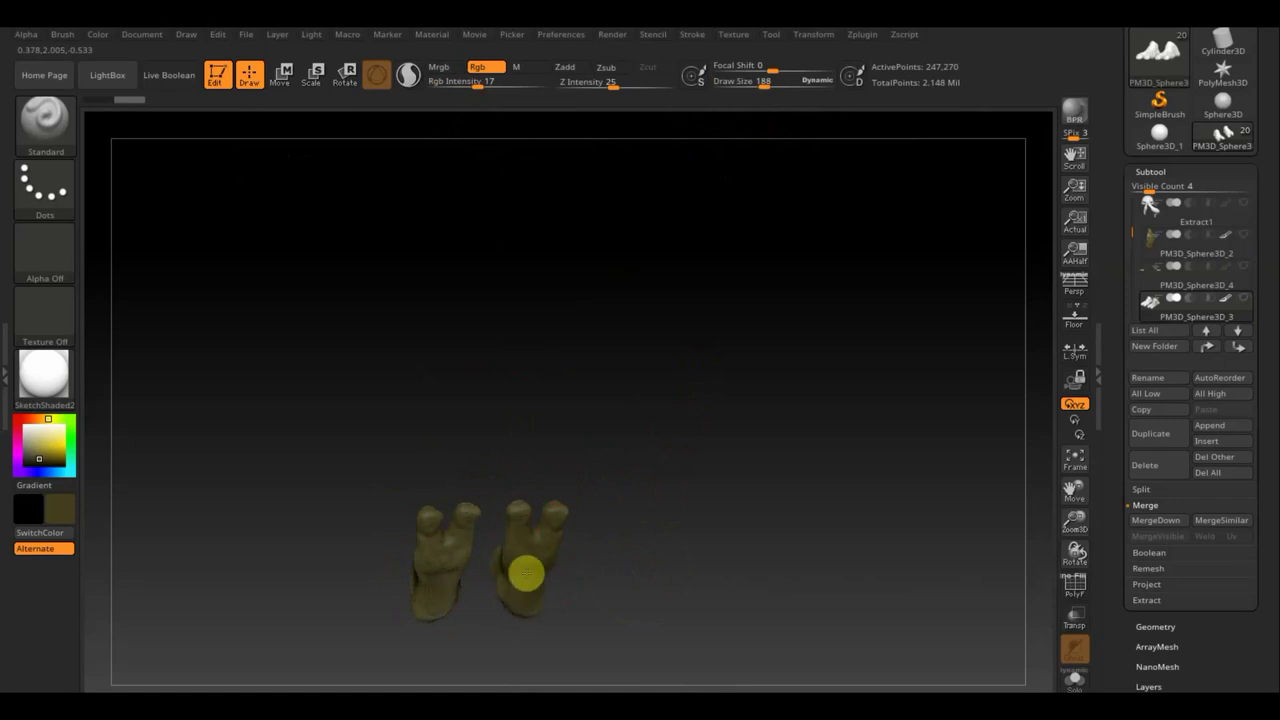
mouse_move(641, 441)
mouse_down()
mouse_move(663, 594)
mouse_move(823, 549)
mouse_move(785, 508)
mouse_move(663, 534)
mouse_up()
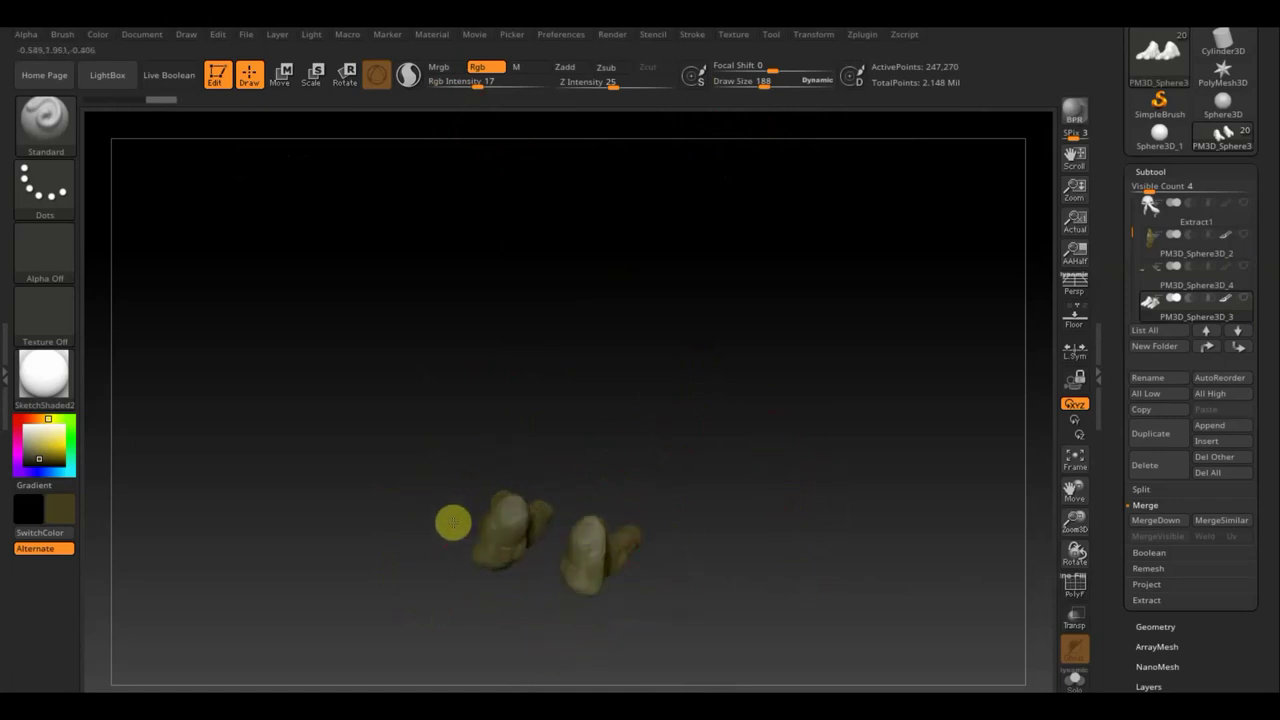
mouse_move(731, 547)
mouse_down()
mouse_move(580, 549)
mouse_move(686, 451)
mouse_move(823, 400)
mouse_move(863, 435)
mouse_move(863, 410)
mouse_up()
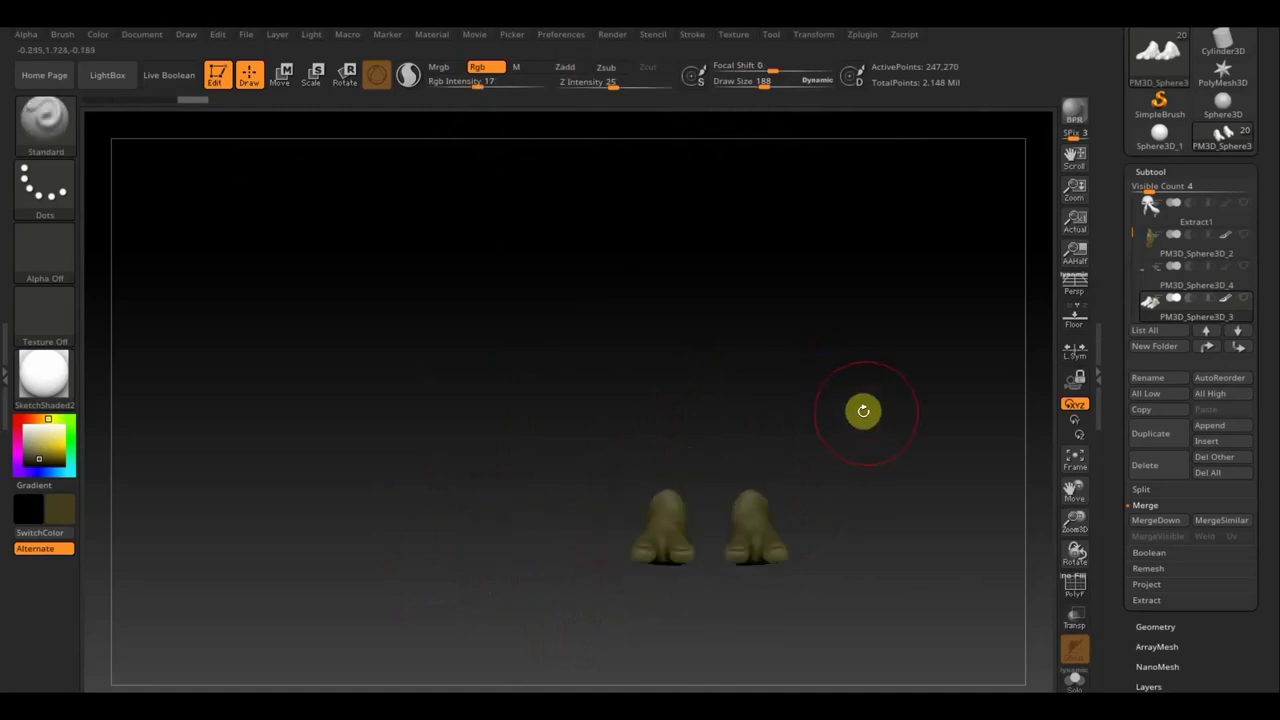
key(n)
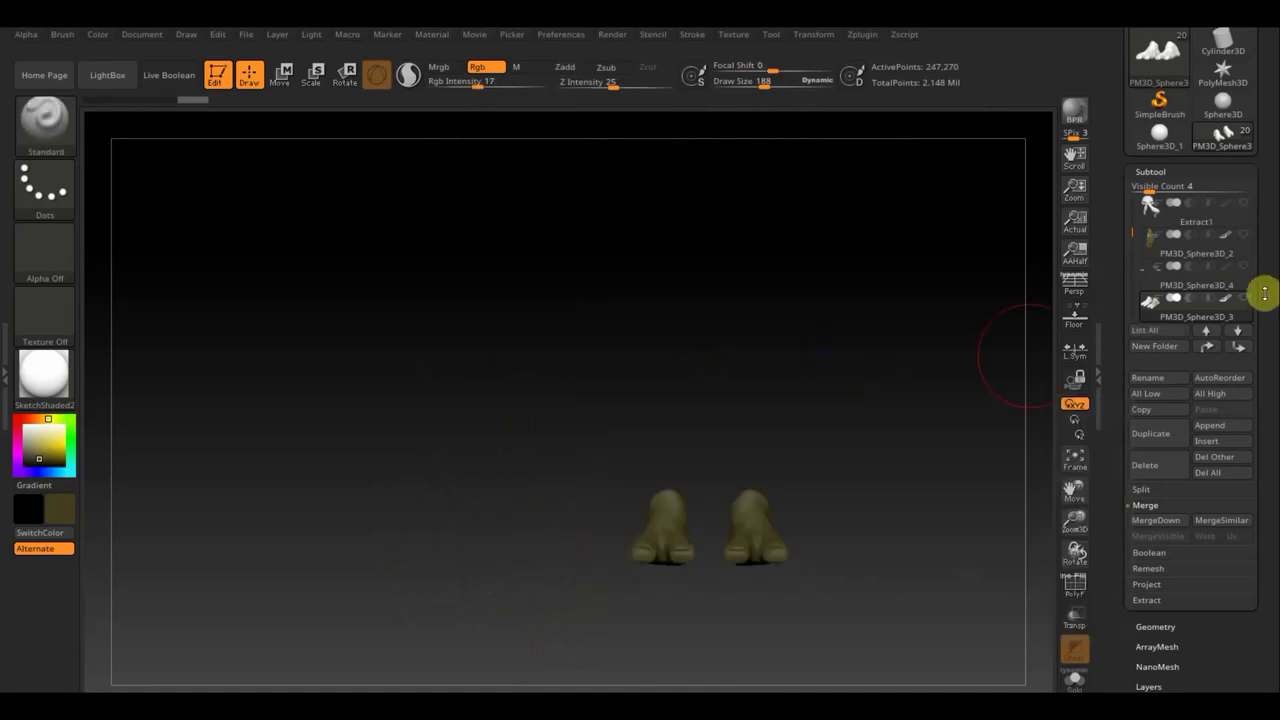
click(1250, 298)
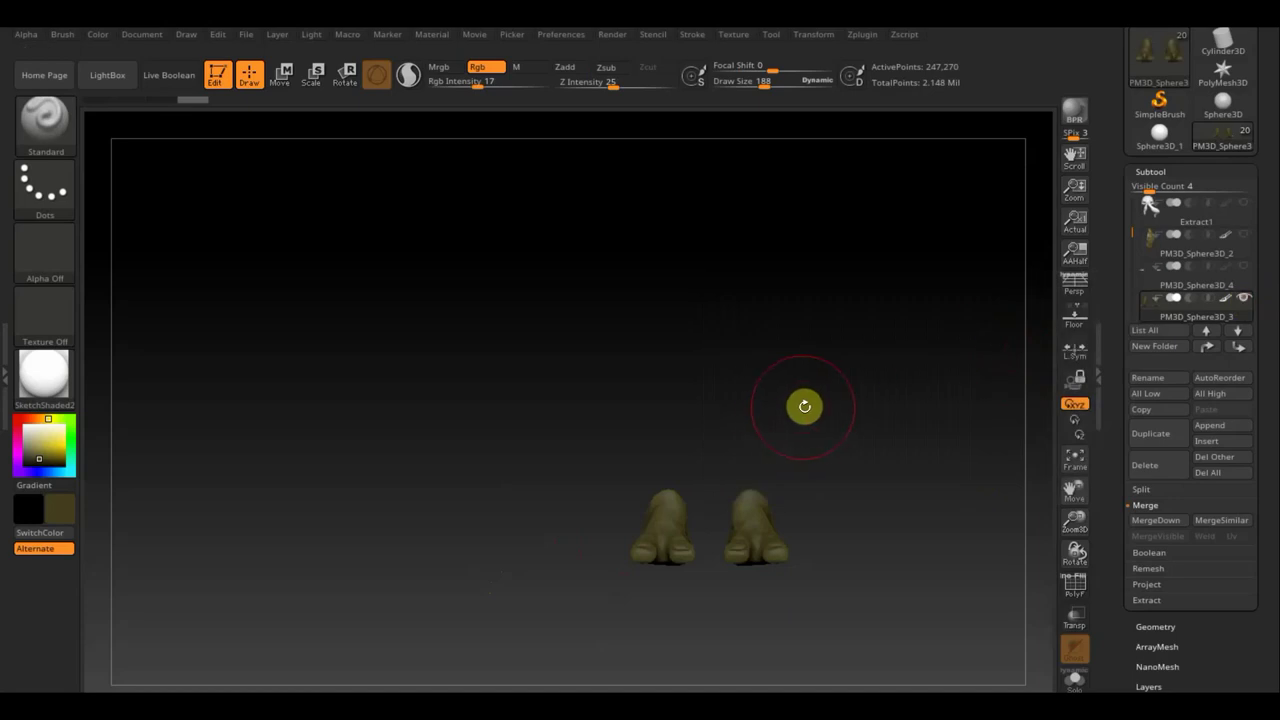
- Switch to PM3D_Sphere3D_1, lower Rgb Intensity to 6, and lightly paint over the toes
key(n)
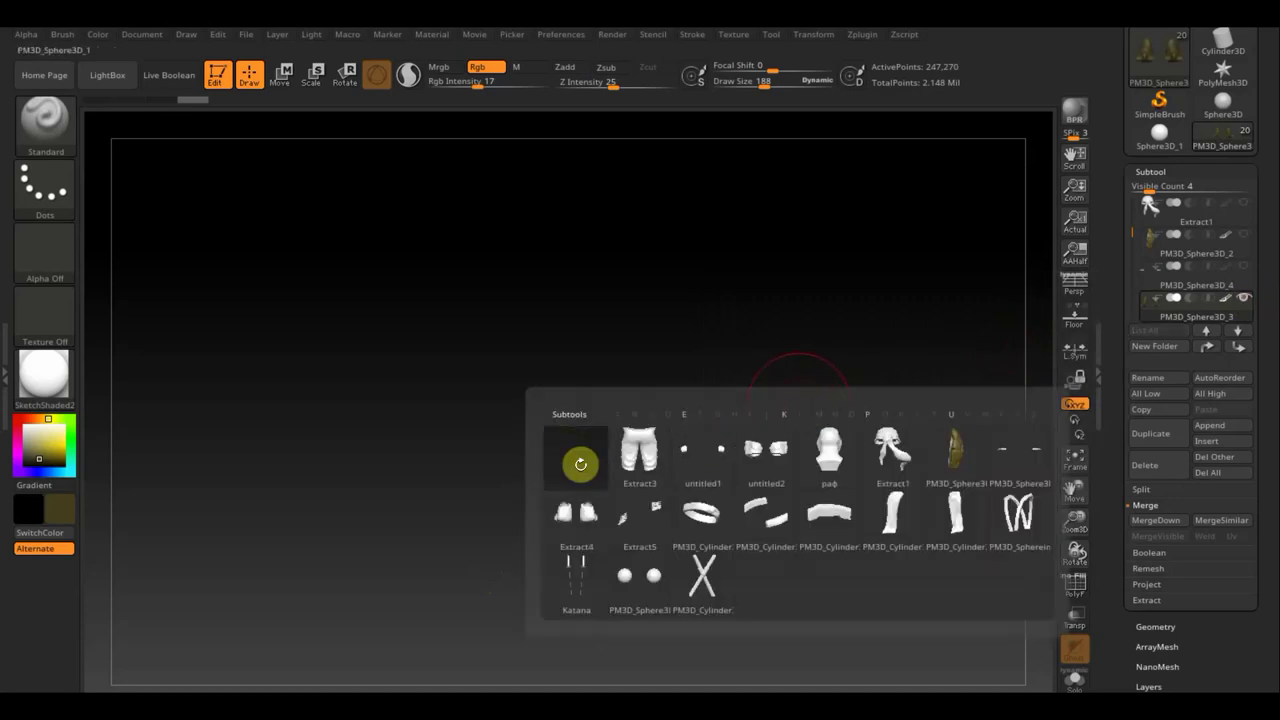
click(580, 458)
mouse_move(890, 258)
alt+mouse_down()
mouse_move(690, 283)
mouse_move(677, 349)
mouse_move(623, 226)
alt+mouse_up()
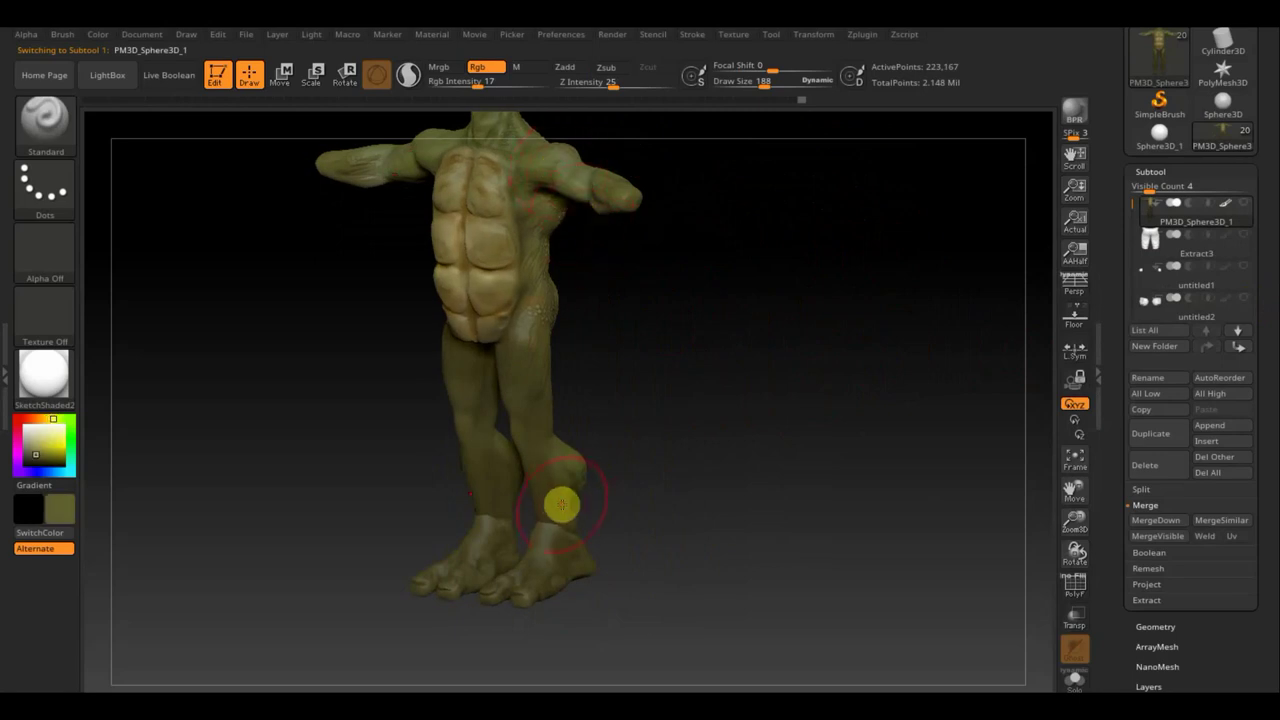
click(468, 78)
drag(477, 89, 457, 86)
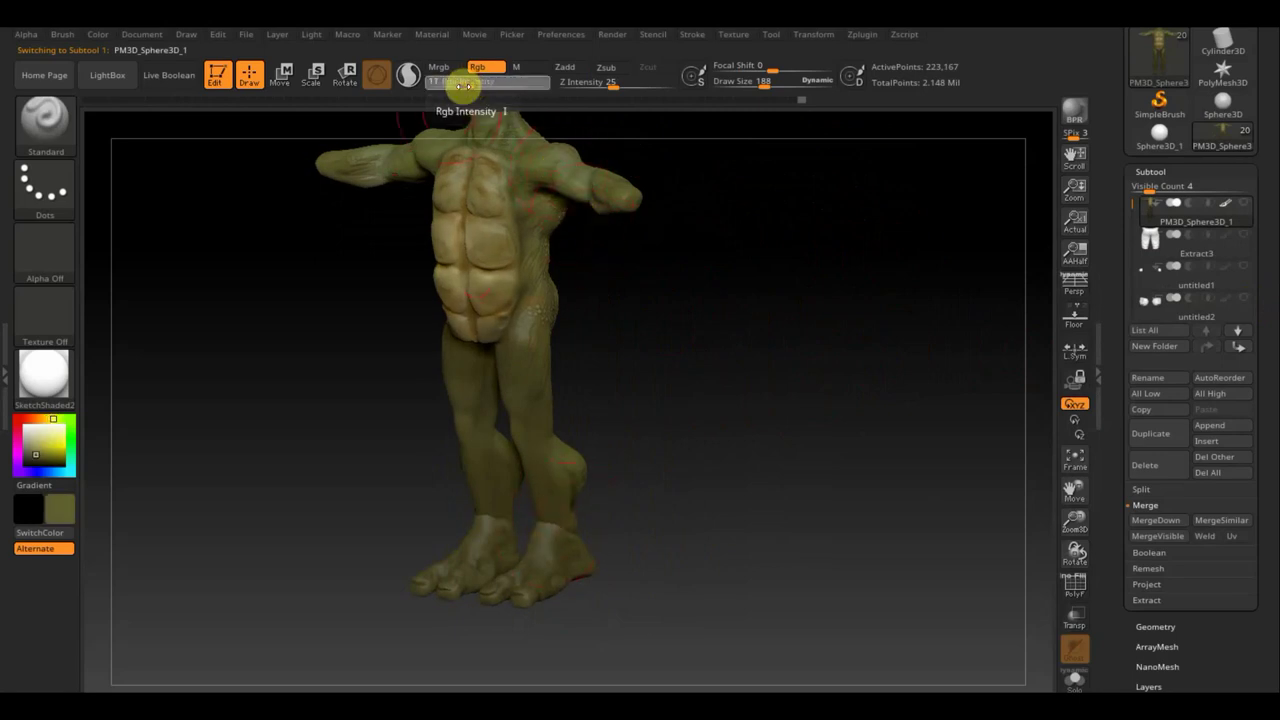
drag(511, 570, 445, 566)
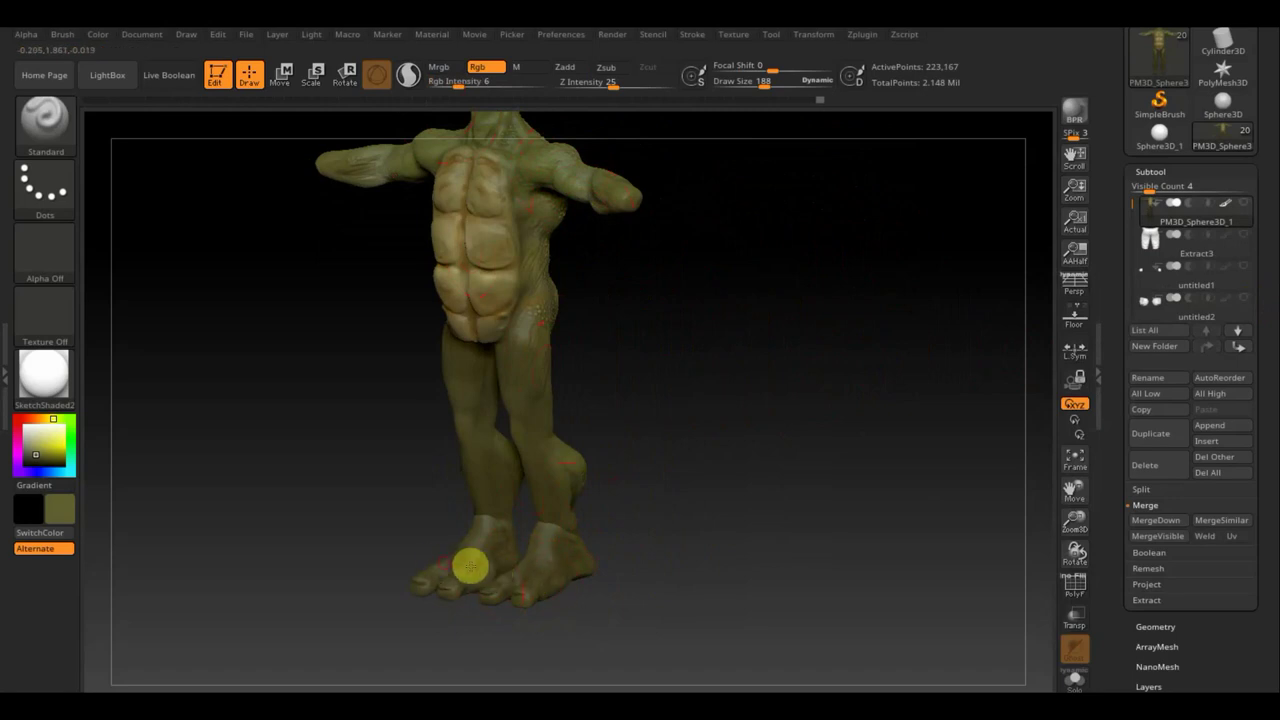
- Select the feet subtool and dab colour onto the toes, then snap to a front view
key(n)
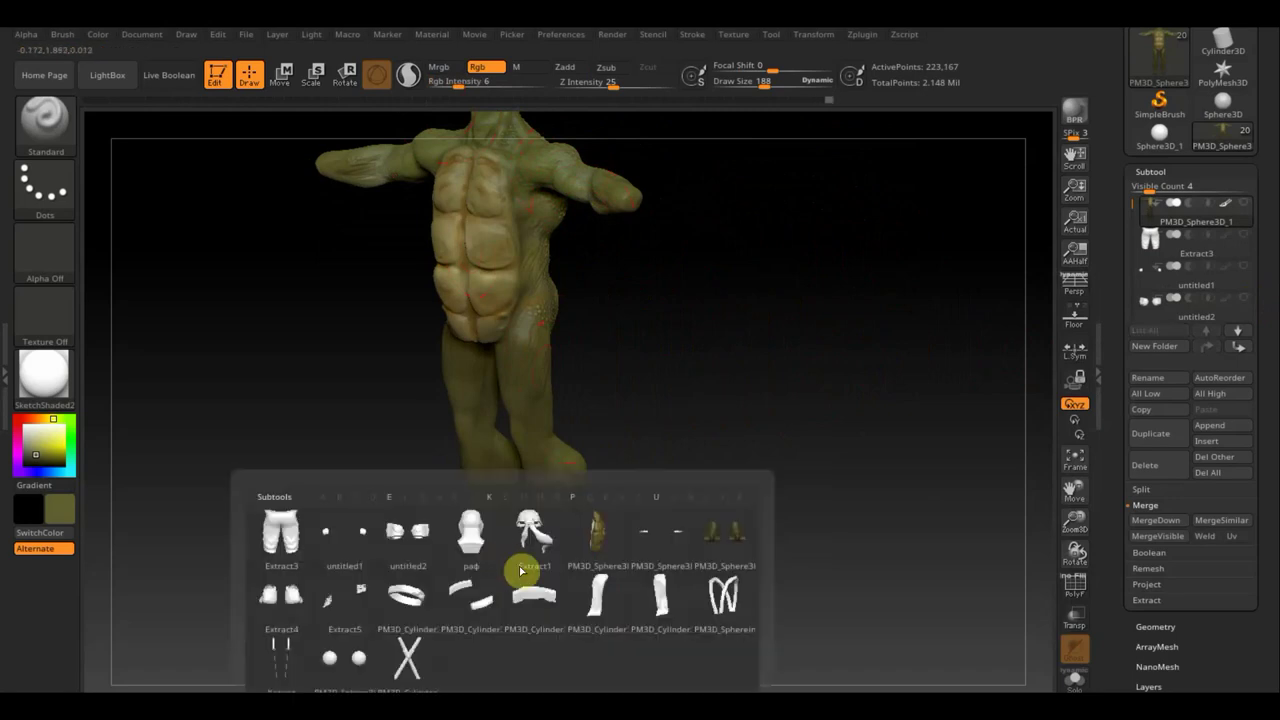
click(728, 543)
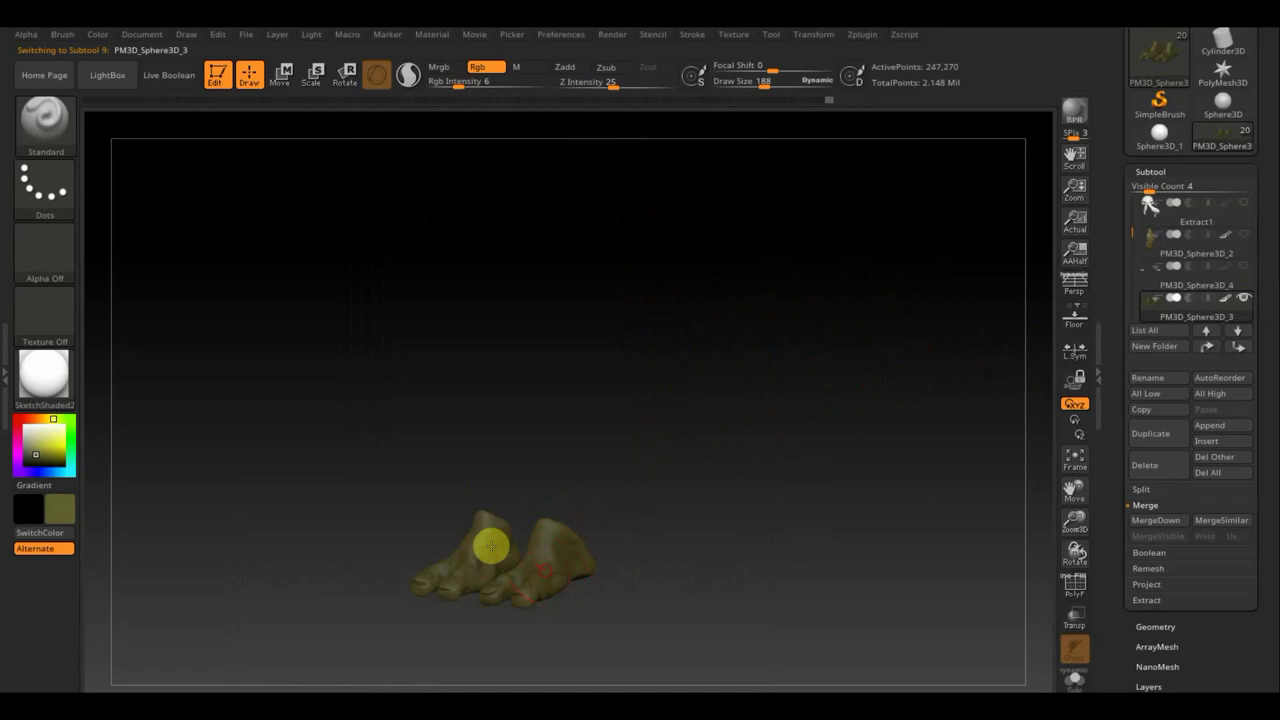
drag(491, 545, 519, 561)
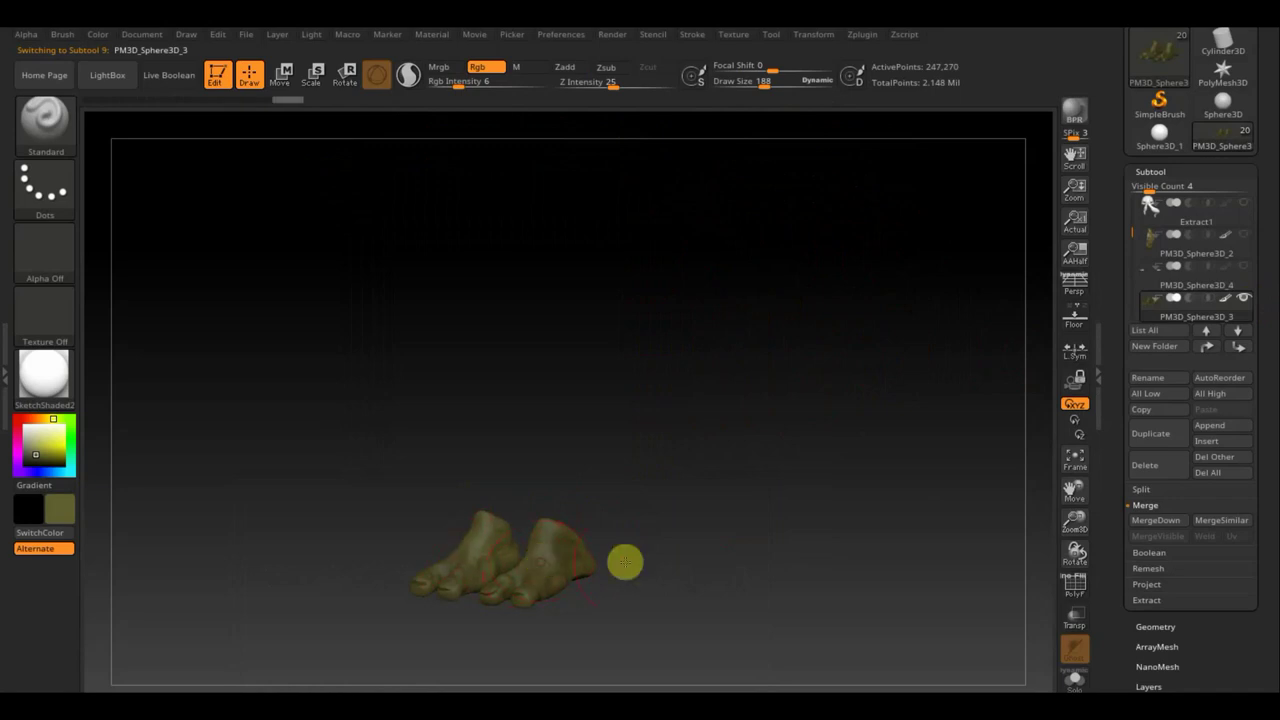
mouse_move(731, 491)
shift+mouse_down()
mouse_move(750, 522)
mouse_move(718, 560)
mouse_move(697, 323)
mouse_move(734, 480)
mouse_move(765, 427)
mouse_move(646, 334)
shift+mouse_up()
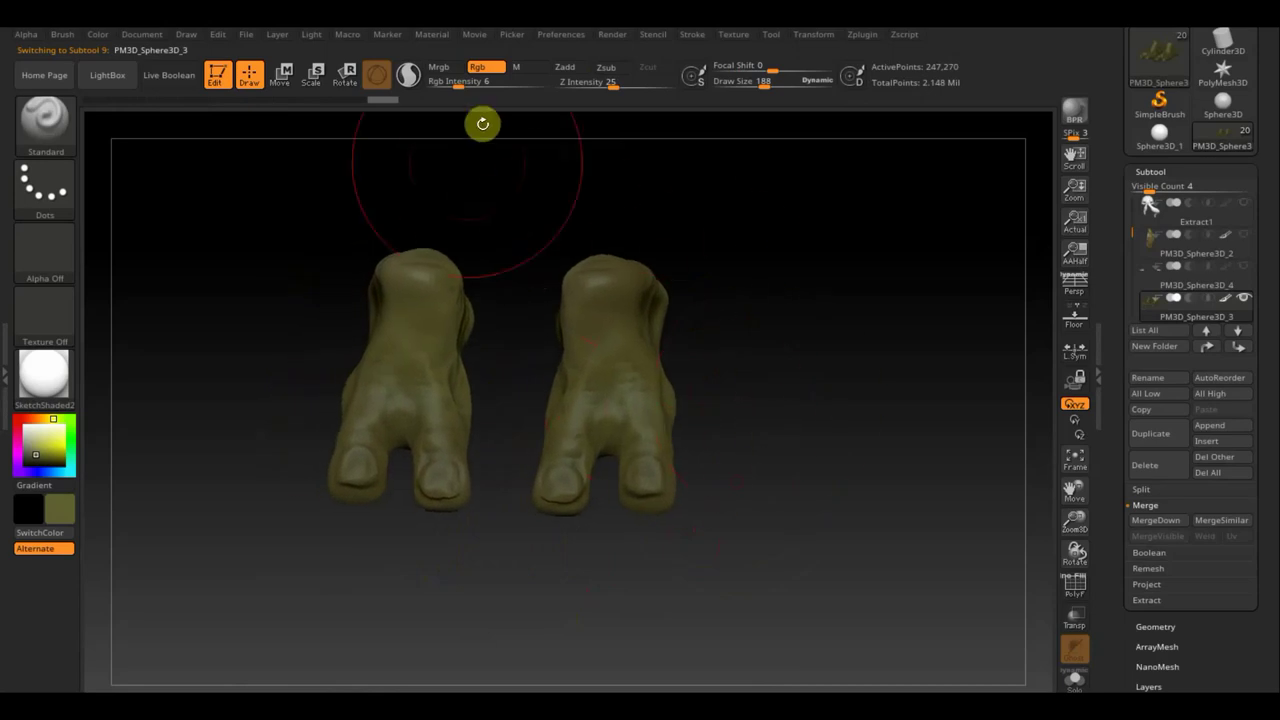
- Shrink the brush, select PM3D_Sphere3D_2, and zoom in close on both feet for toenail painting
drag(766, 84, 734, 90)
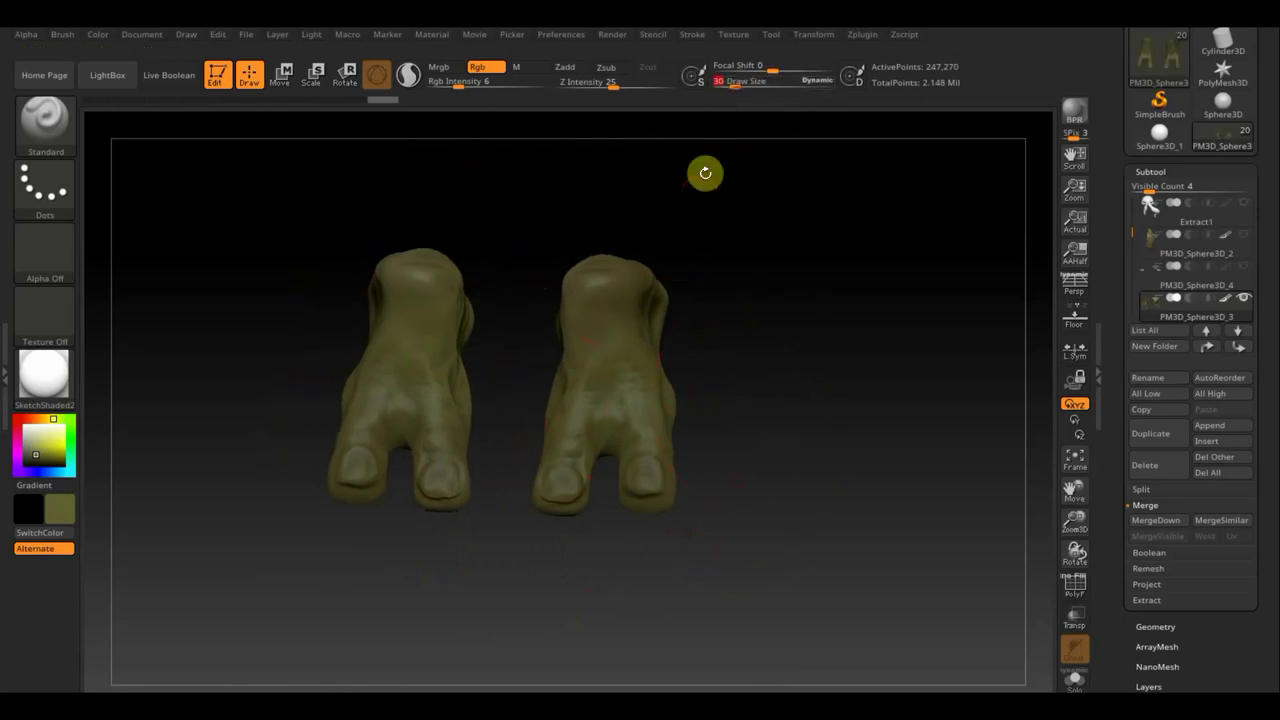
click(1250, 234)
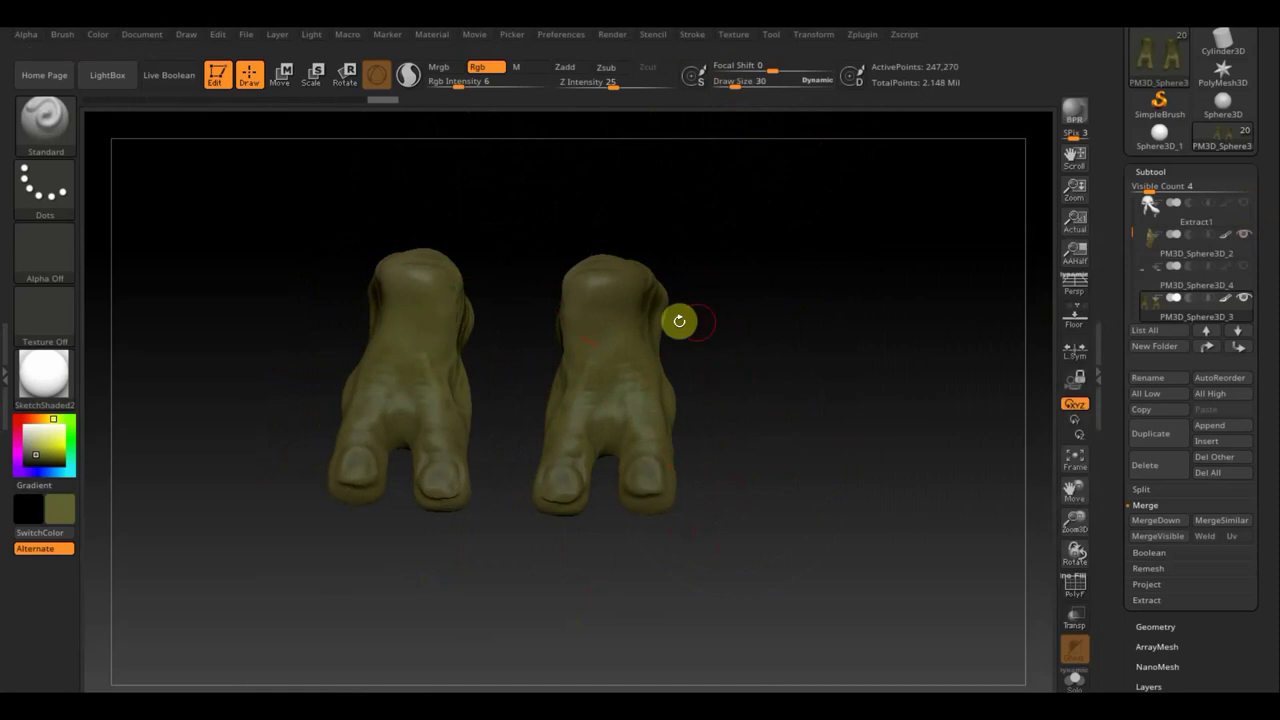
drag(773, 266, 628, 258)
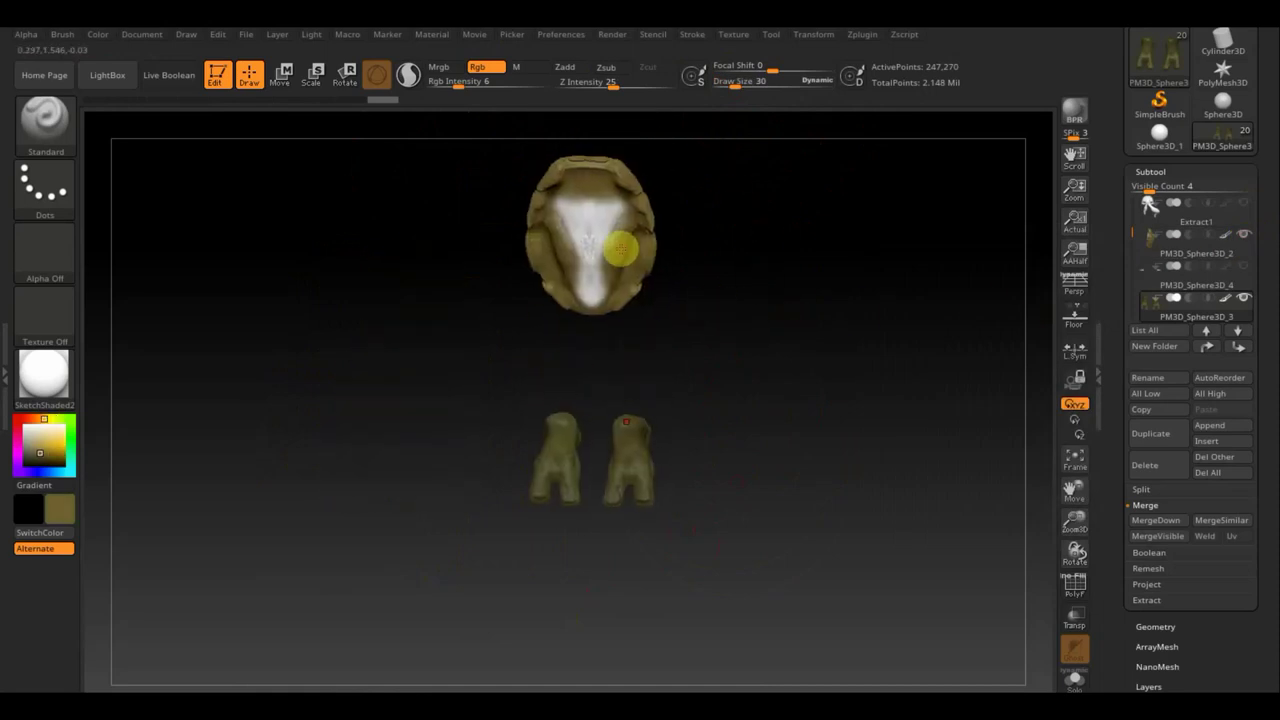
alt+drag(709, 368, 809, 569)
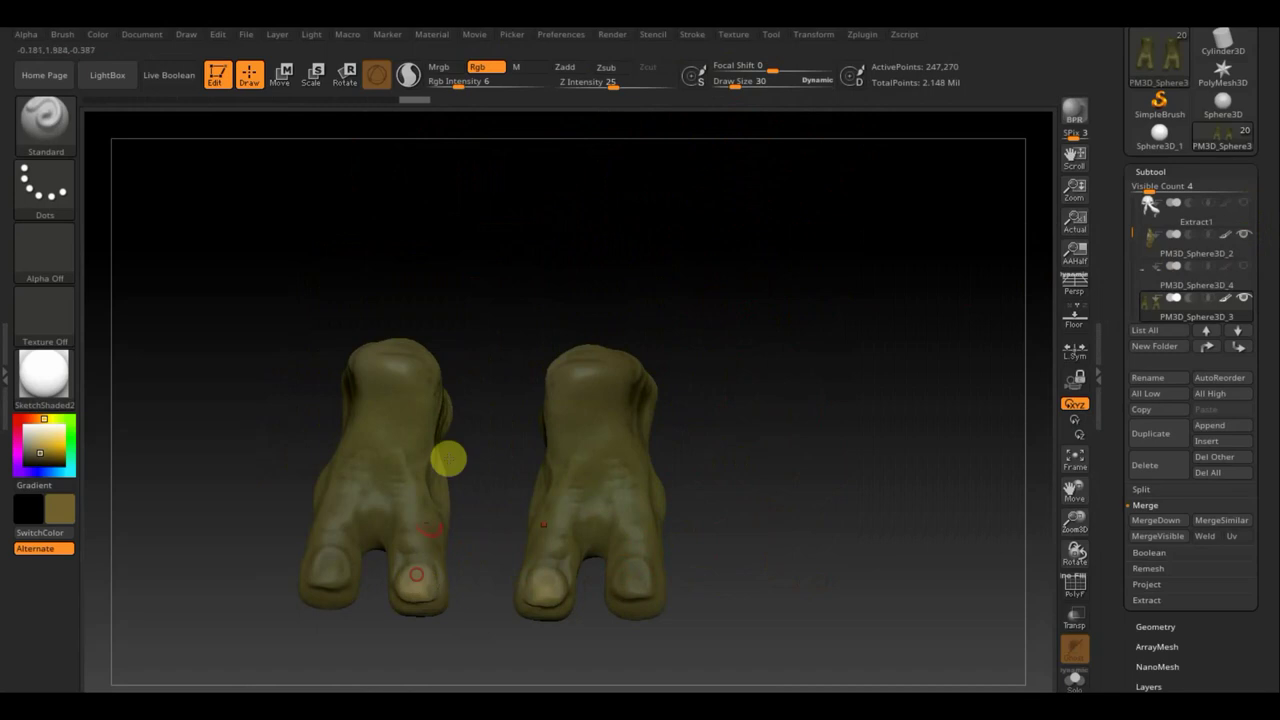
click(70, 505)
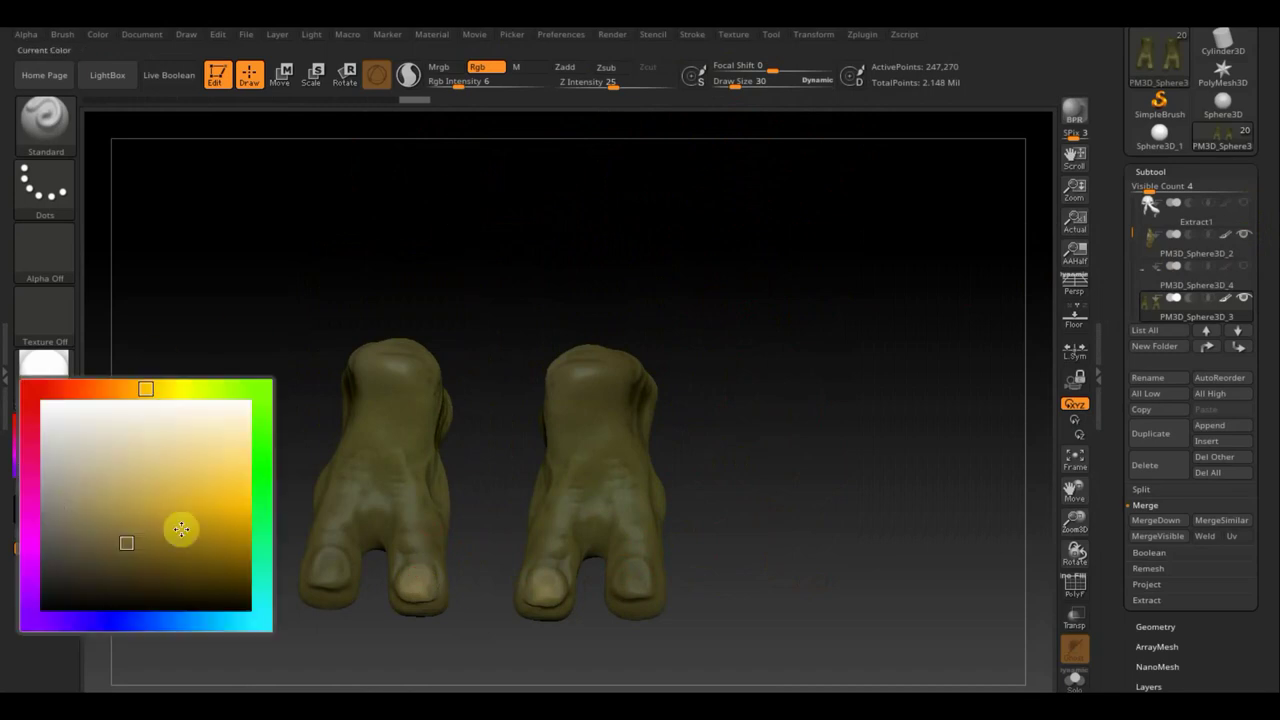
mouse_move(458, 81)
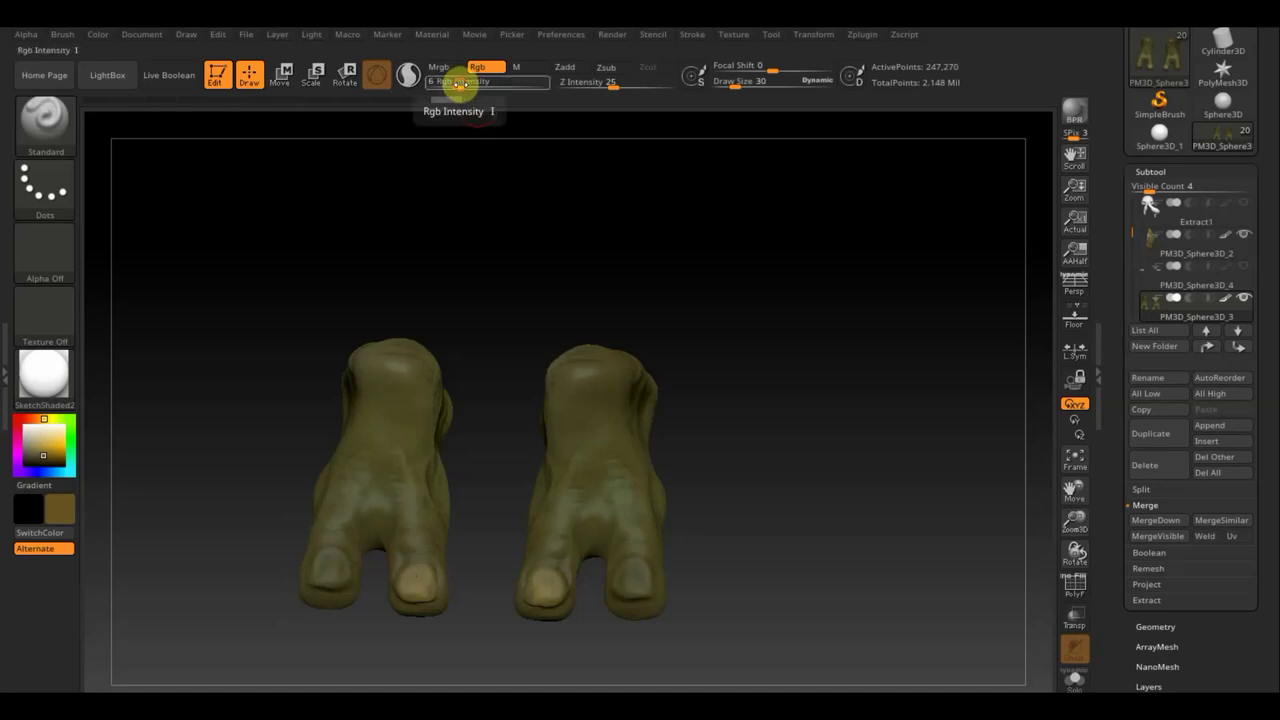
- Adjust Rgb Intensity, pick the tan toenail colour, and set Draw Size to 99
drag(458, 86, 490, 88)
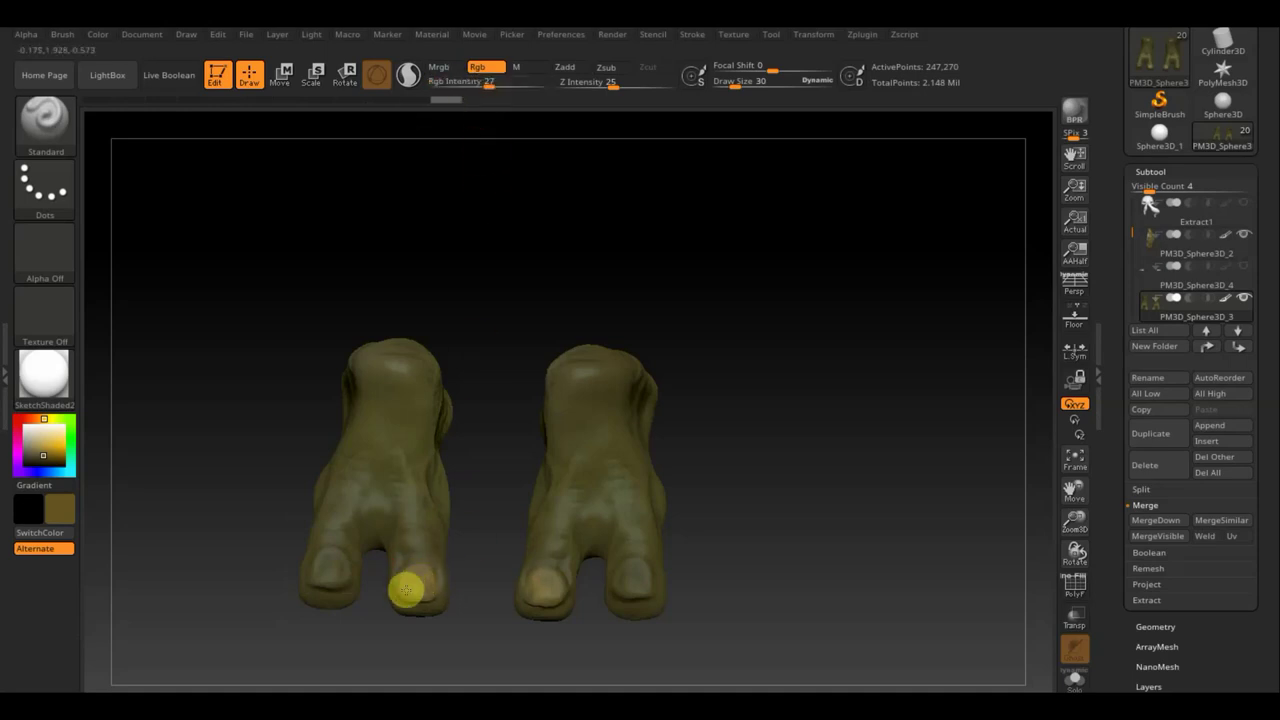
key(c)
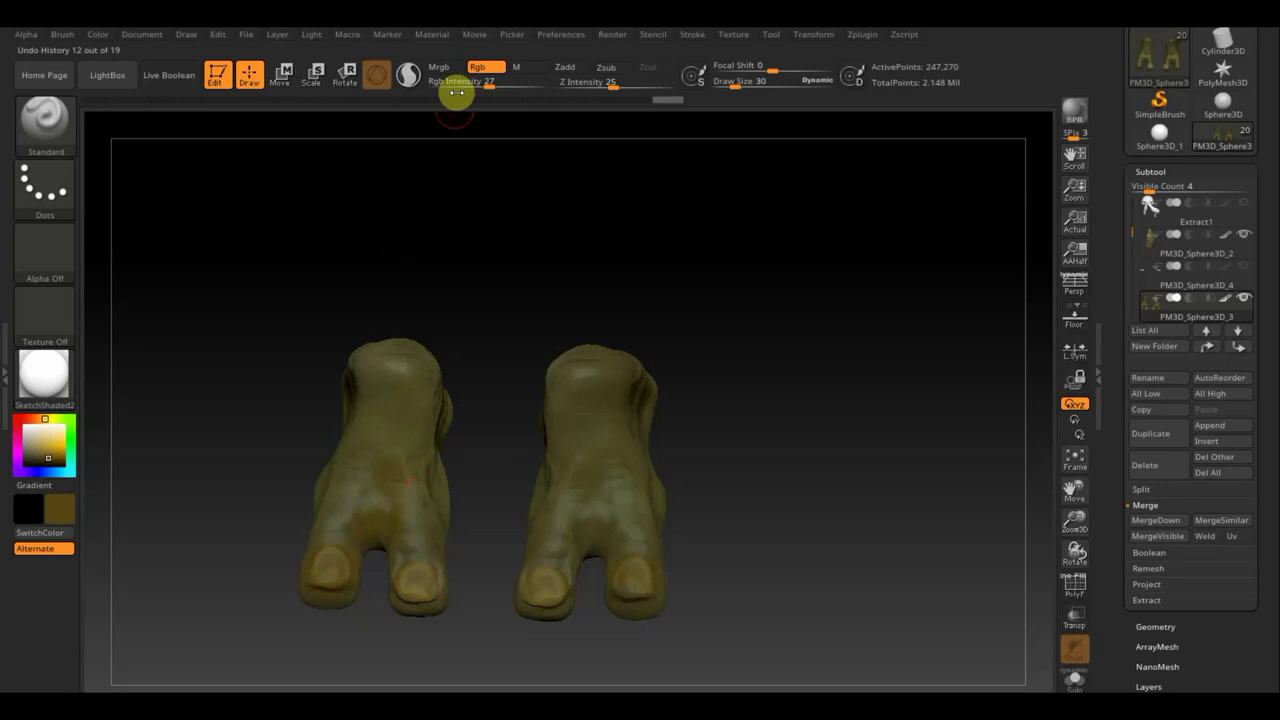
drag(491, 80, 475, 83)
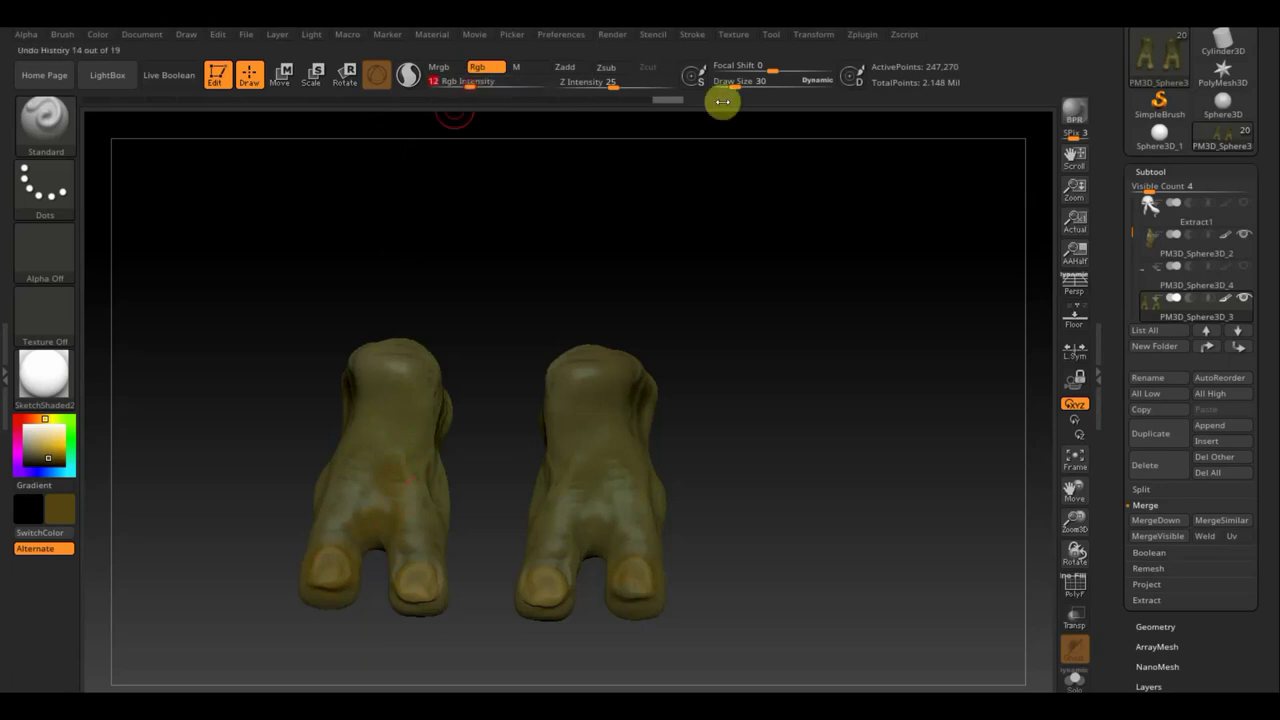
drag(735, 84, 726, 121)
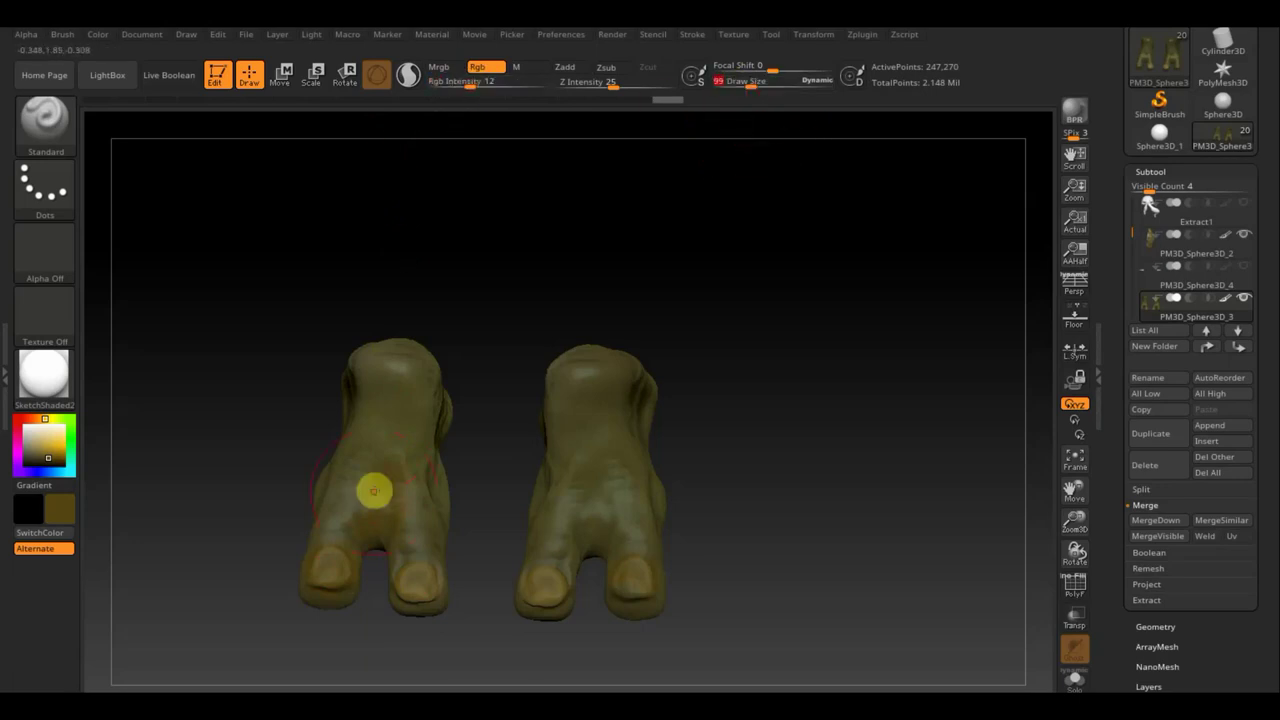
right_drag(334, 523, 314, 497)
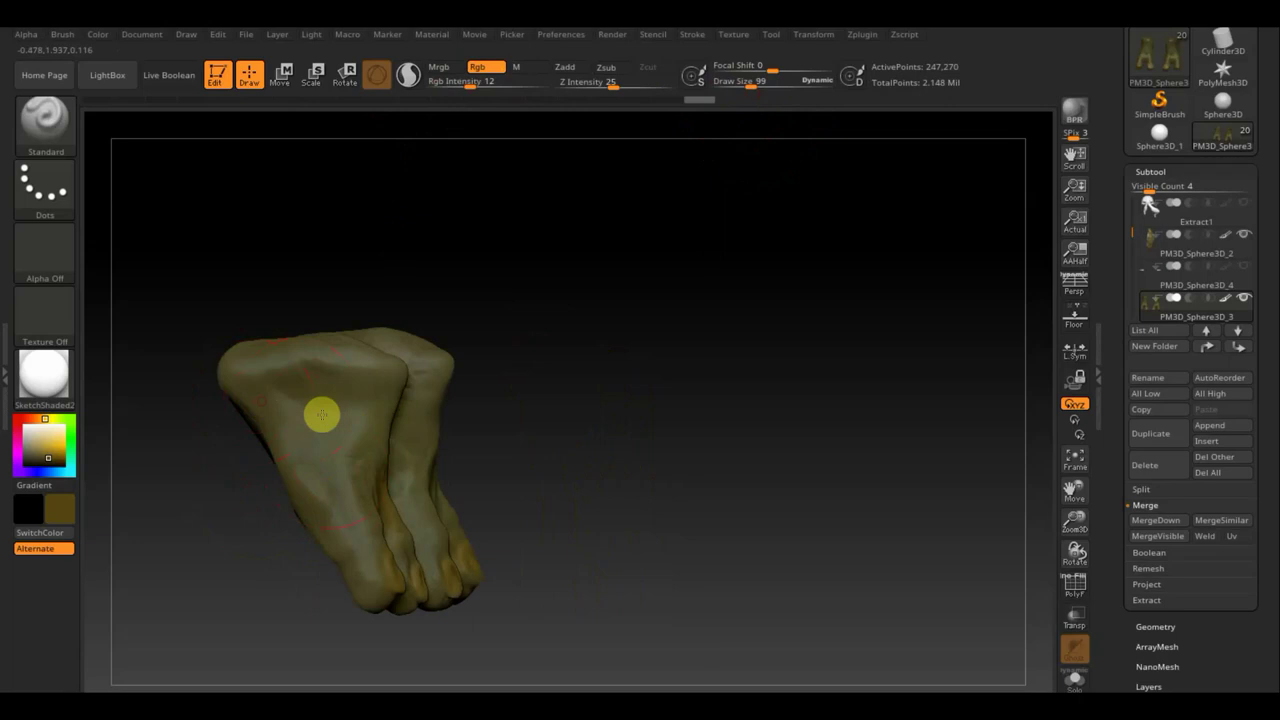
- Turn the feet to a side view of the toes and select the PM3D_Sphere3D_4 subtool
mouse_move(594, 463)
mouse_down()
mouse_move(486, 446)
mouse_move(519, 366)
mouse_up()
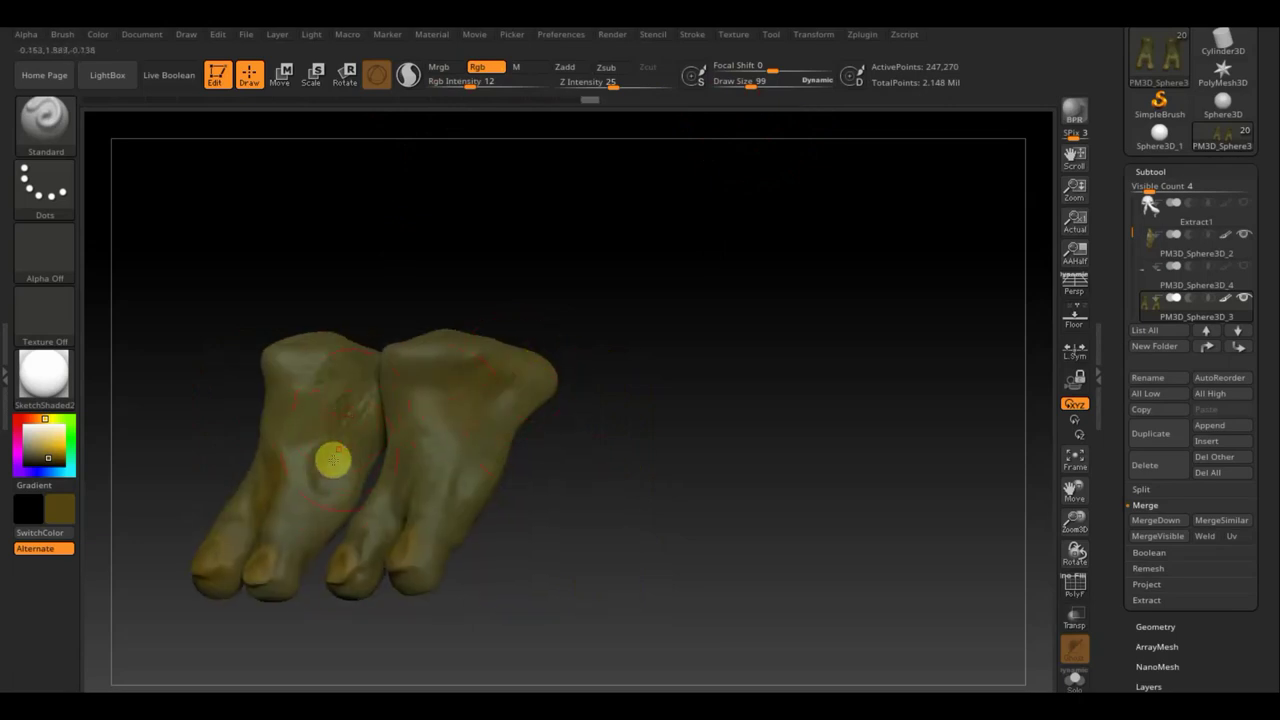
mouse_move(645, 503)
shift+mouse_down()
mouse_move(658, 516)
mouse_move(647, 353)
mouse_move(654, 377)
shift+mouse_up()
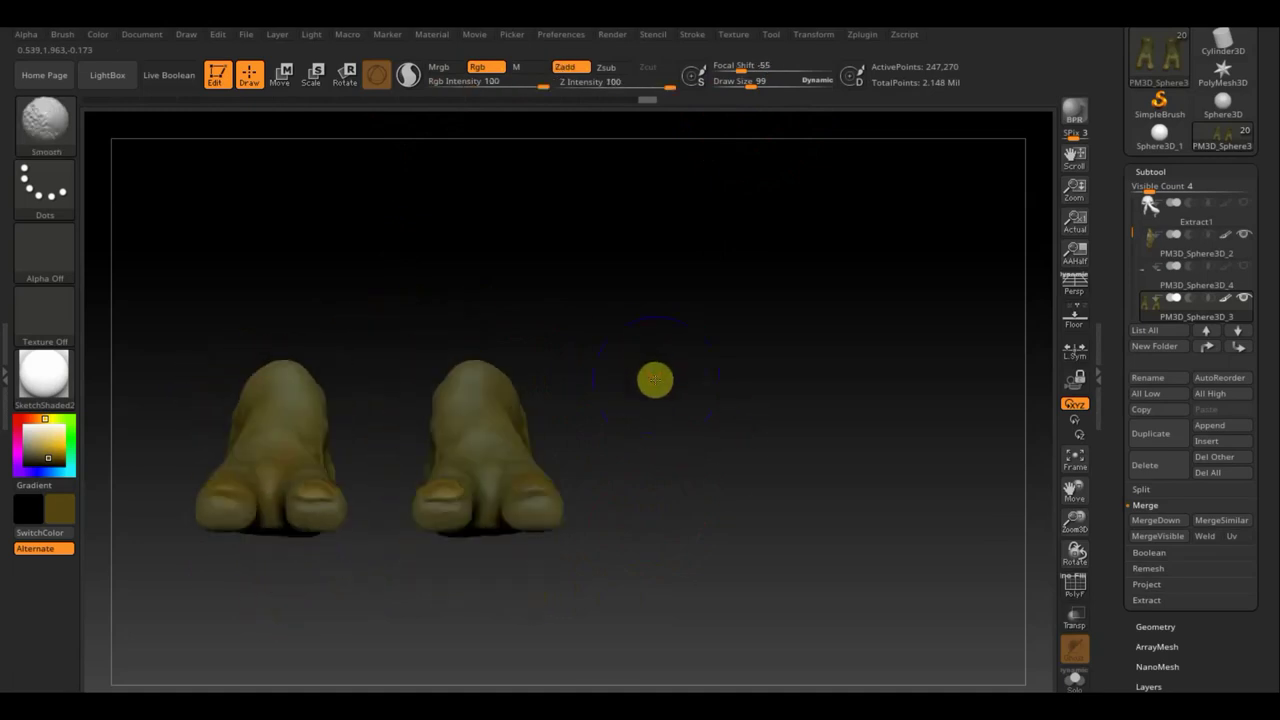
click(1236, 271)
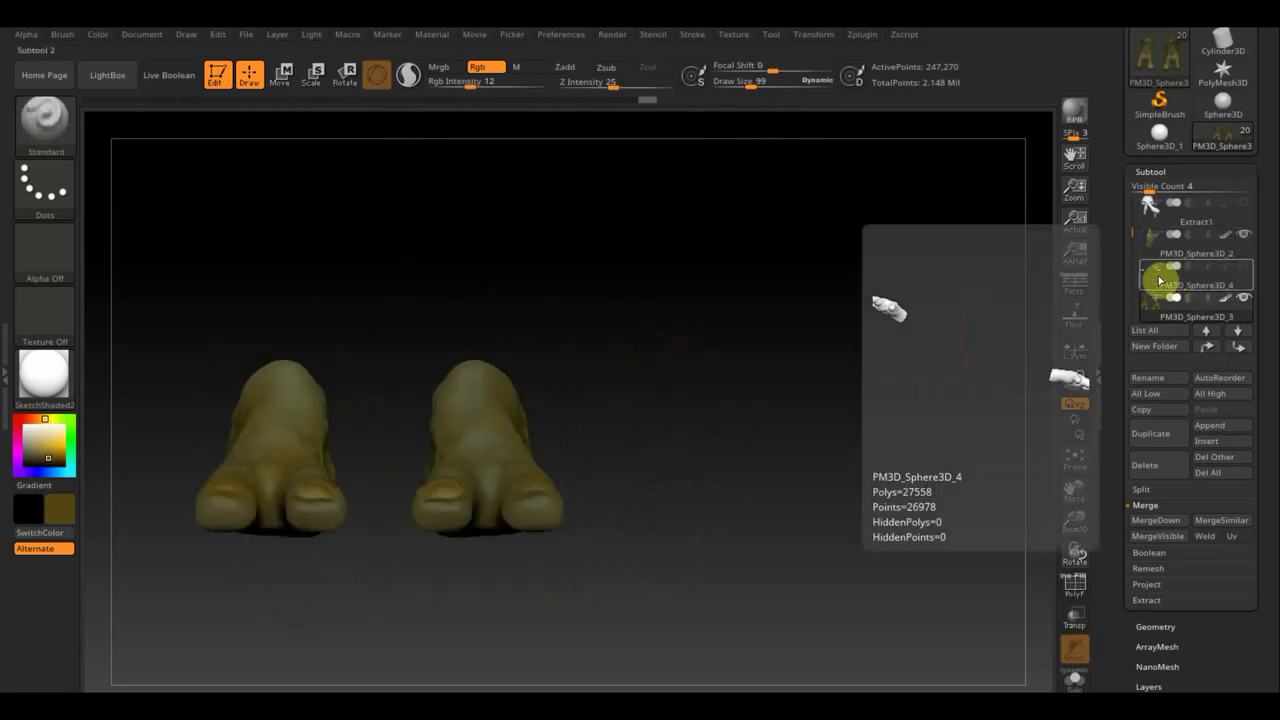
click(1160, 281)
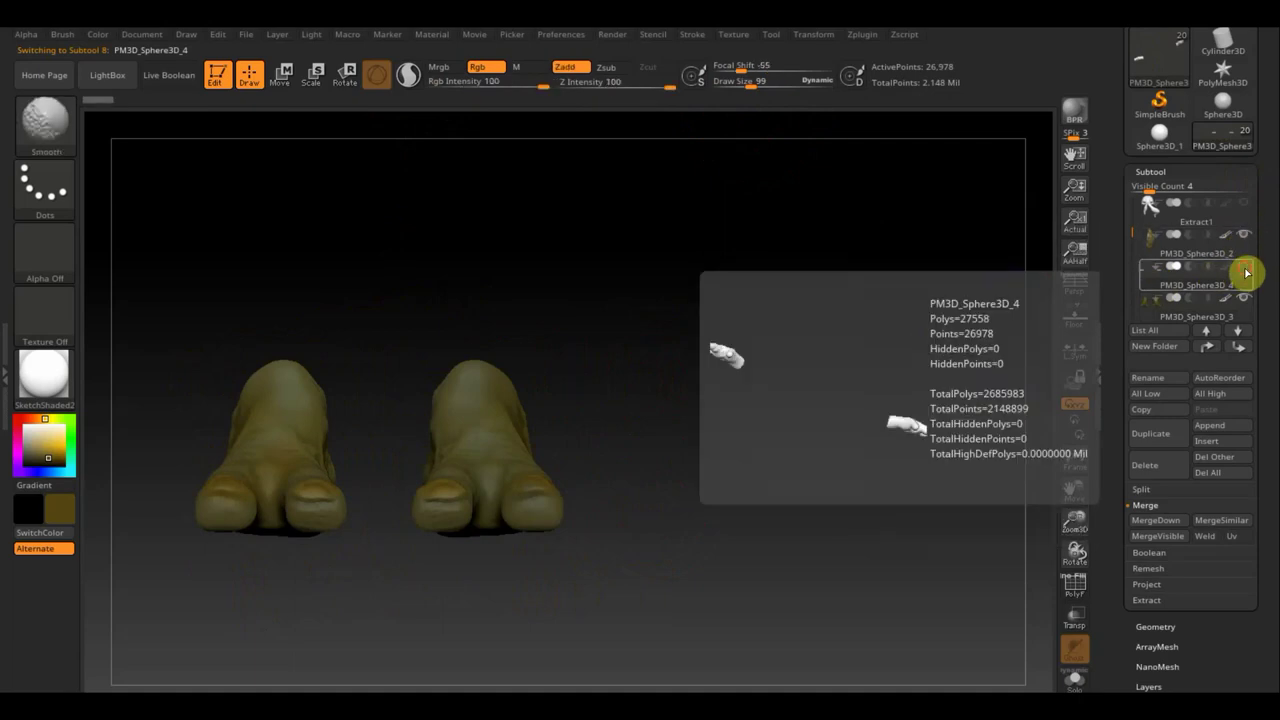
- Raise Rgb Intensity to 24 and paint the hand and wrist back to green
alt+drag(714, 300, 739, 329)
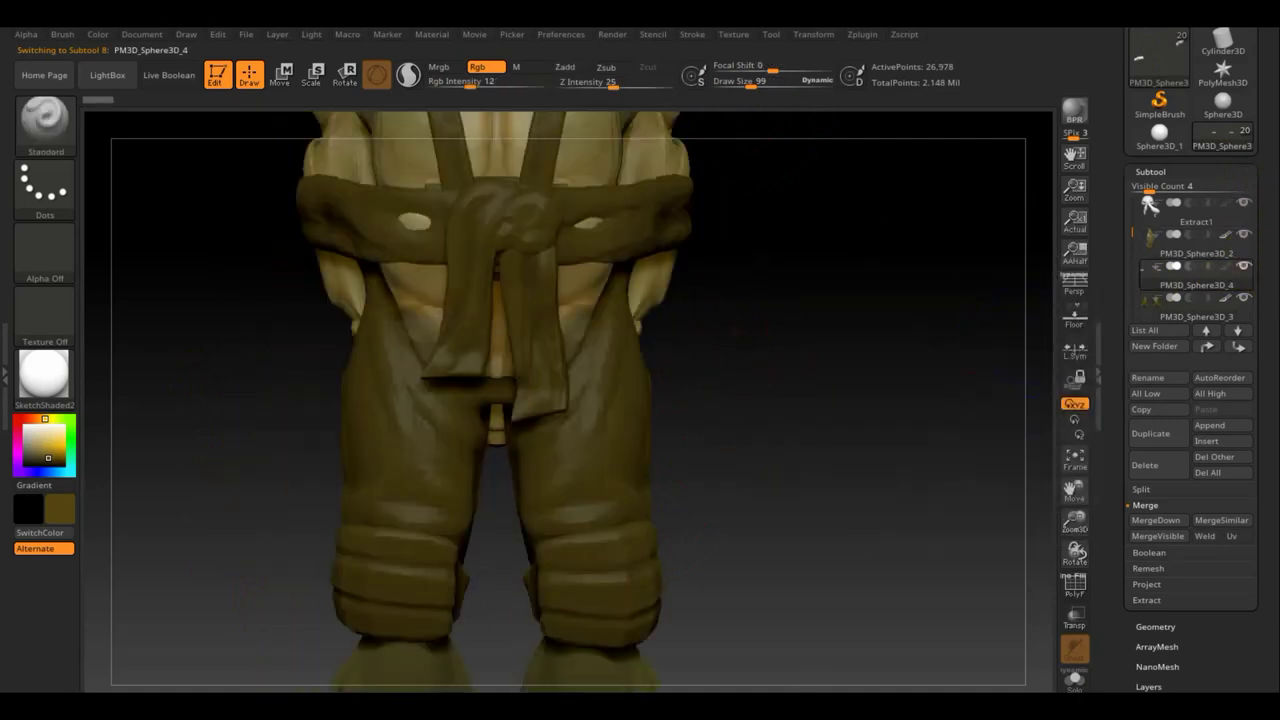
mouse_move(851, 486)
alt+mouse_down()
mouse_move(925, 685)
mouse_move(1157, 672)
mouse_move(1143, 614)
alt+mouse_up()
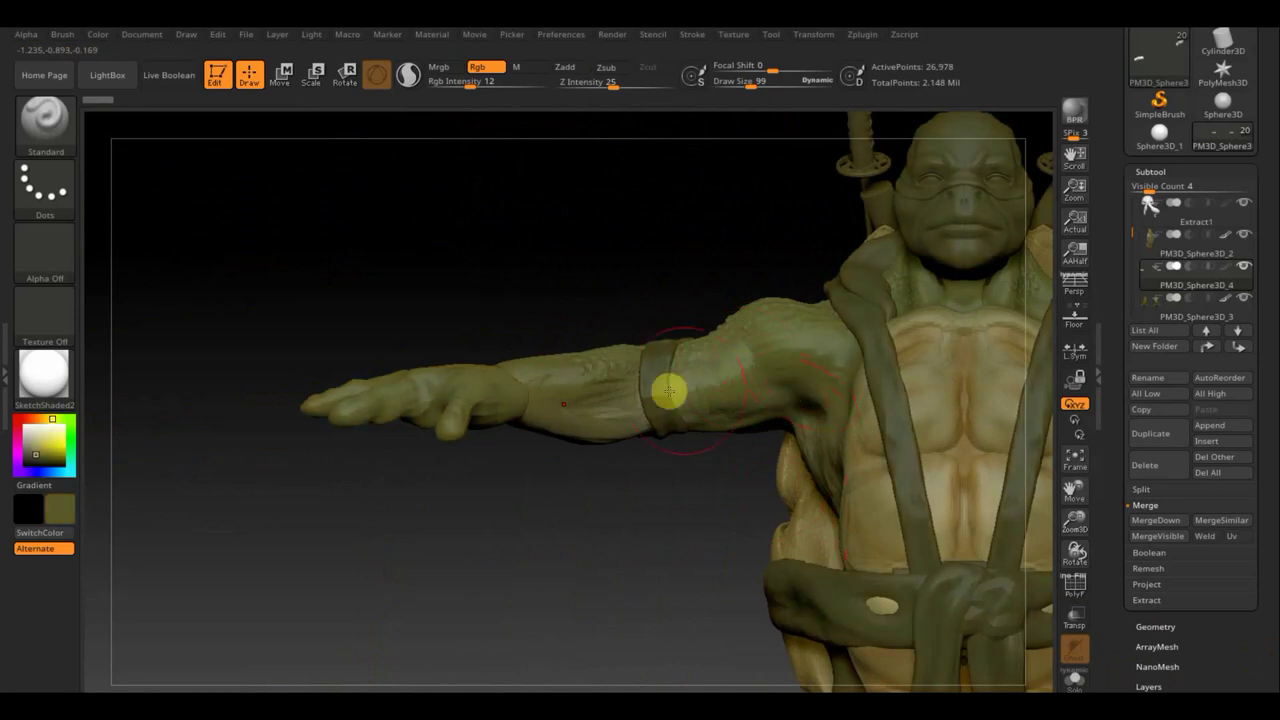
mouse_move(466, 380)
mouse_down()
mouse_move(309, 371)
mouse_move(355, 402)
mouse_move(531, 417)
mouse_move(477, 391)
mouse_up()
drag(465, 86, 487, 89)
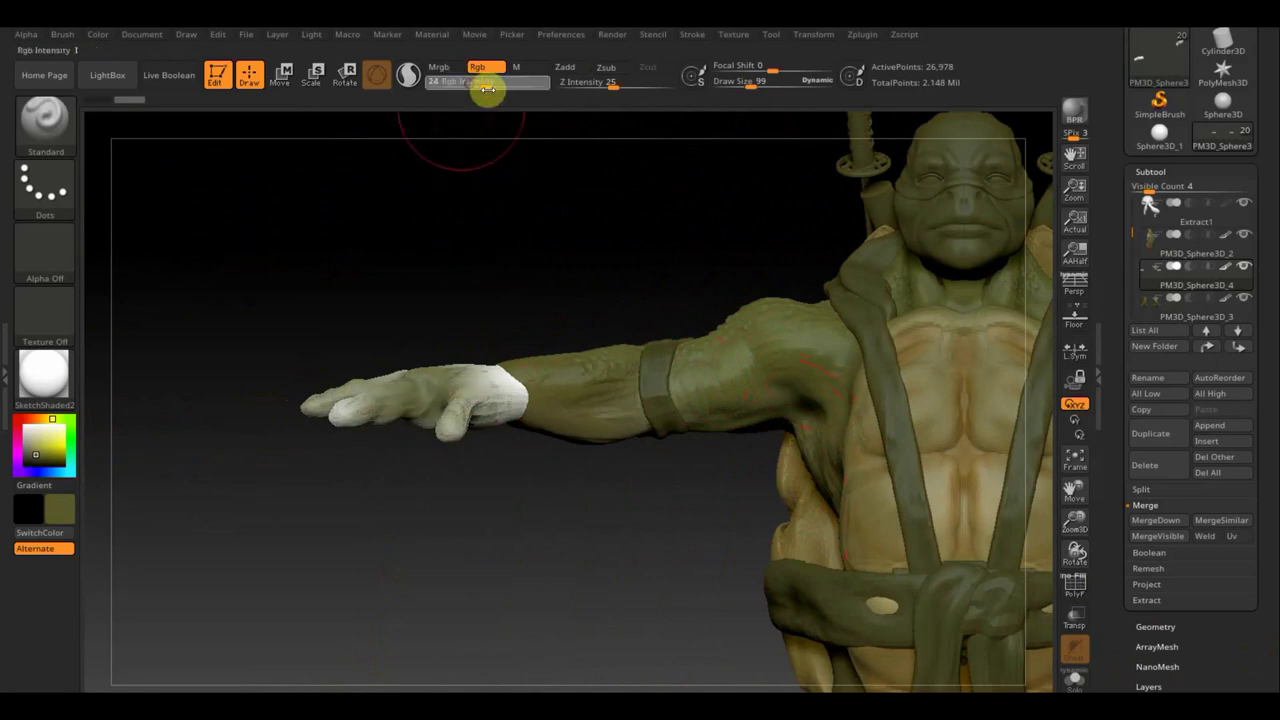
mouse_move(514, 420)
mouse_down()
mouse_move(343, 411)
mouse_move(505, 362)
mouse_up()
drag(431, 334, 306, 411)
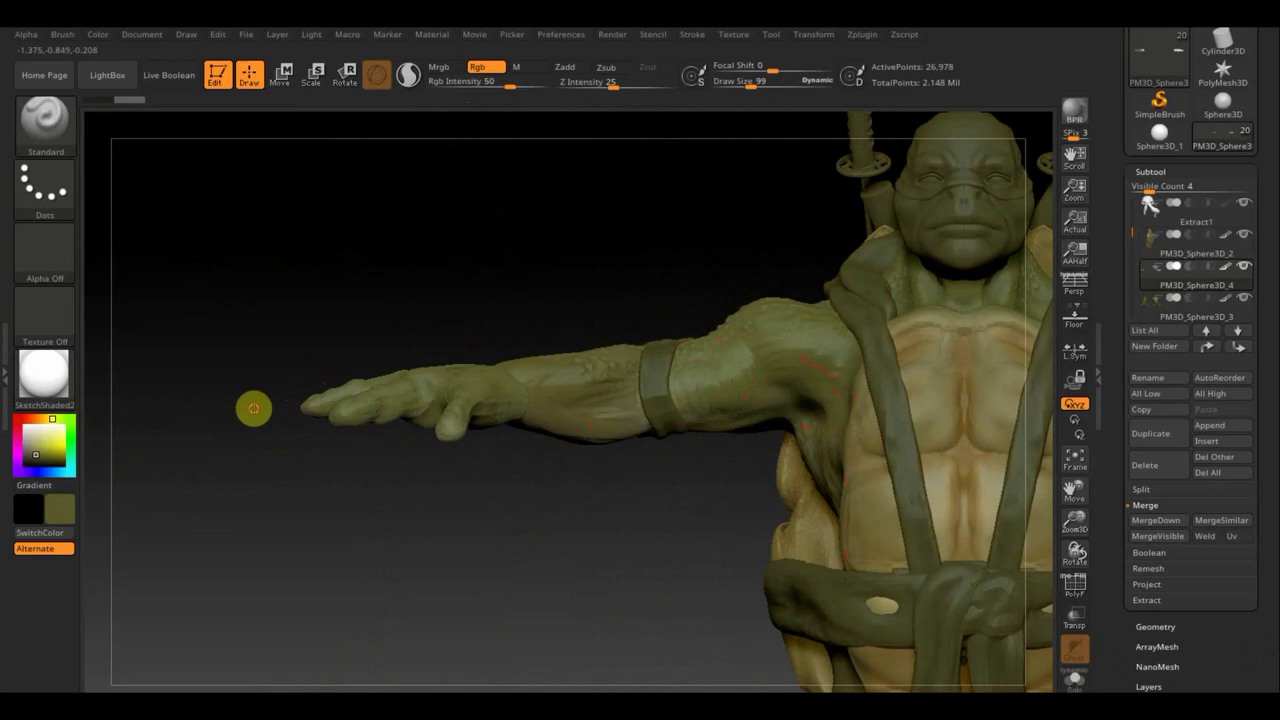
mouse_move(251, 350)
mouse_down()
mouse_move(307, 410)
mouse_move(352, 397)
mouse_move(466, 122)
mouse_up()
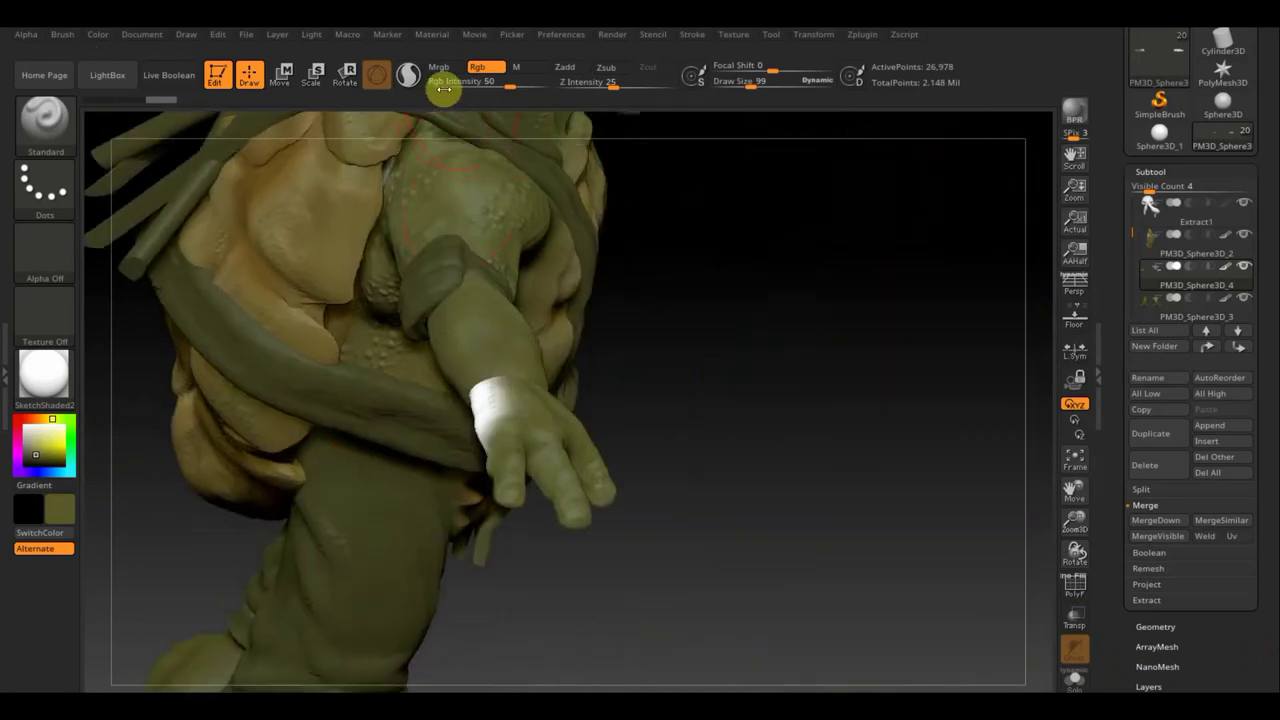
drag(486, 429, 480, 383)
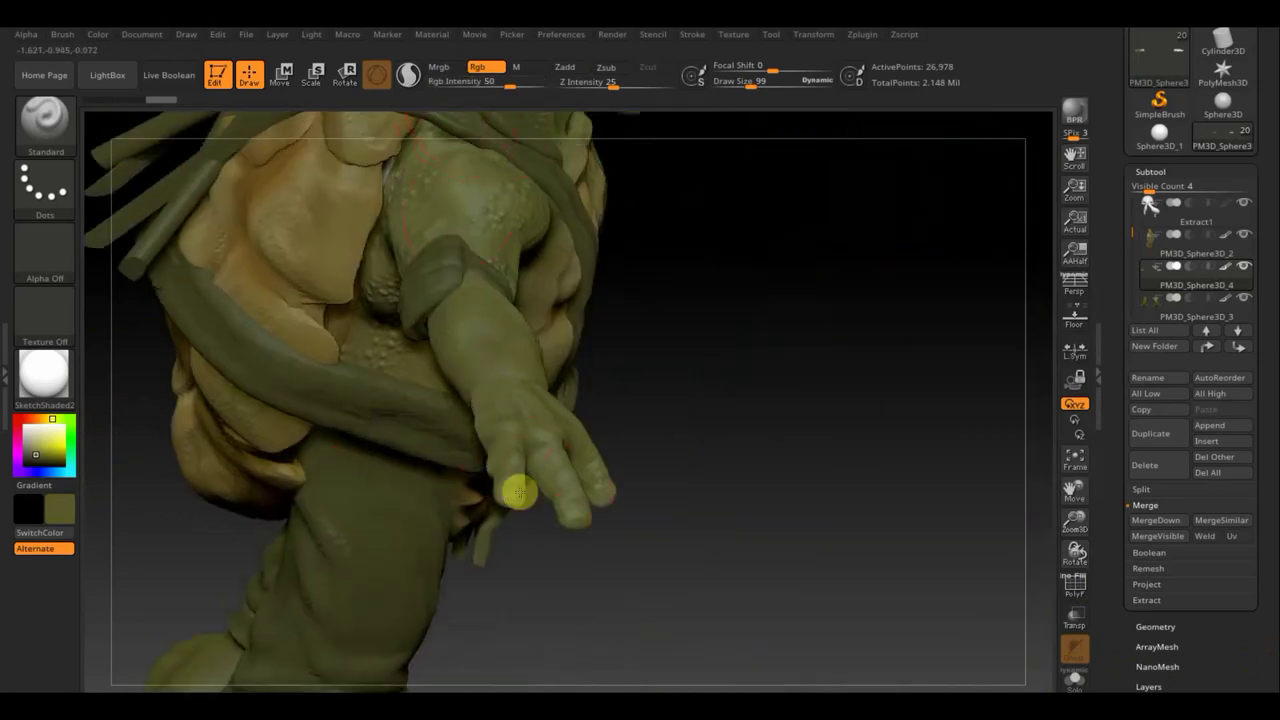
- Paint the forearm armband darker along the forearm
drag(703, 477, 797, 391)
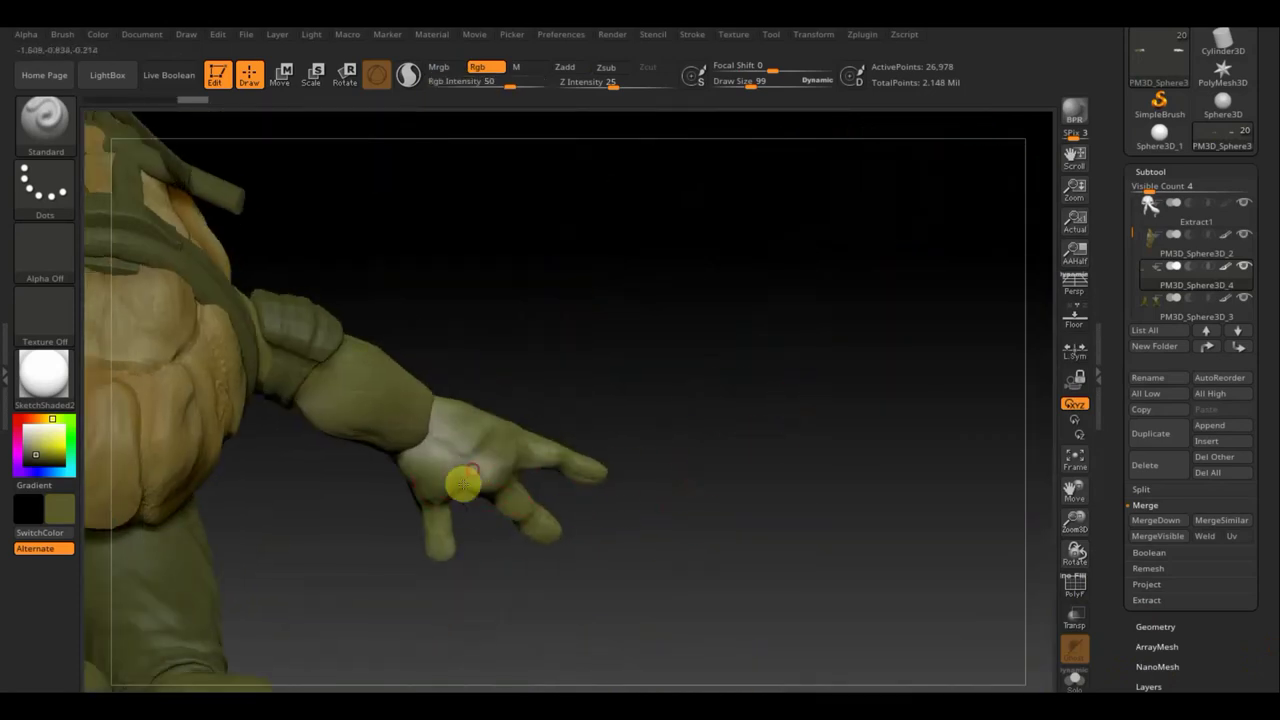
drag(649, 349, 343, 363)
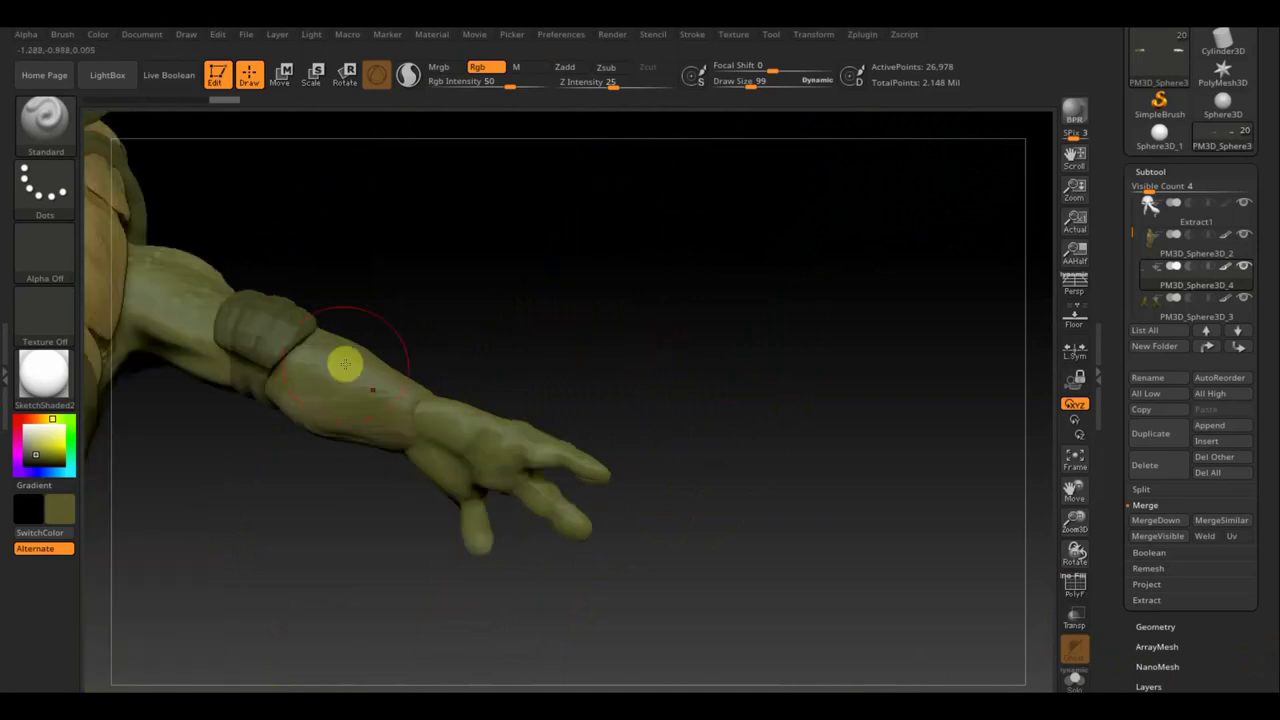
drag(251, 337, 285, 335)
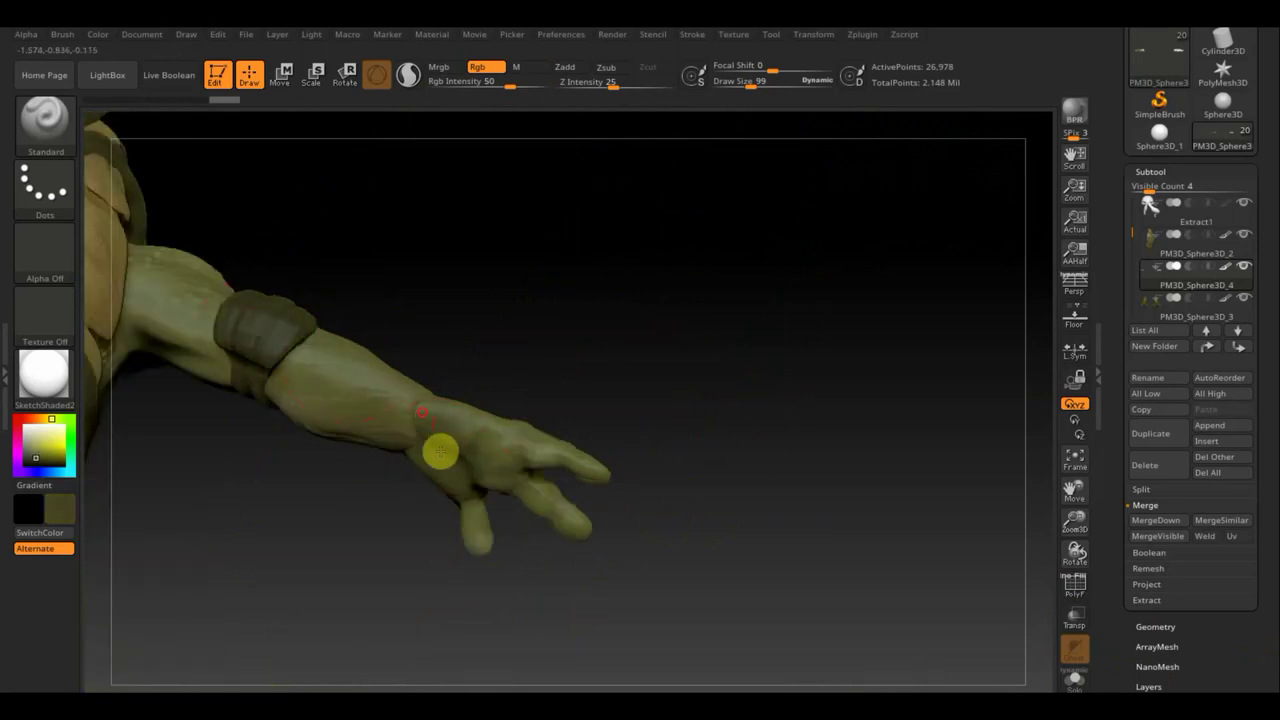
mouse_move(472, 537)
mouse_down()
mouse_move(294, 403)
mouse_move(373, 430)
mouse_move(357, 394)
mouse_move(474, 420)
mouse_up()
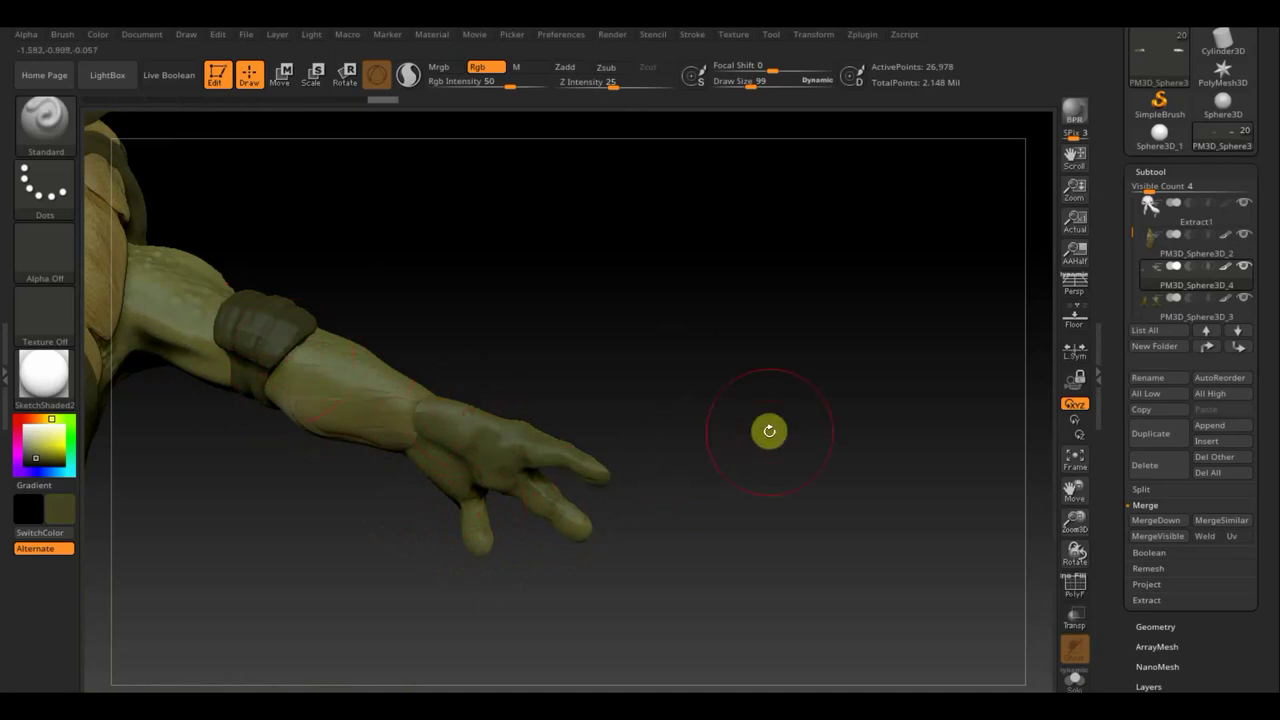
- Shrink Draw Size to 14 and frame the hand and face together
mouse_move(766, 431)
mouse_down()
mouse_move(563, 423)
mouse_move(563, 349)
mouse_move(593, 412)
mouse_move(583, 529)
mouse_move(597, 529)
mouse_up()
mouse_move(619, 585)
mouse_down()
mouse_move(614, 643)
mouse_move(531, 603)
mouse_up()
mouse_move(389, 340)
mouse_down()
mouse_move(443, 420)
mouse_move(386, 314)
mouse_up()
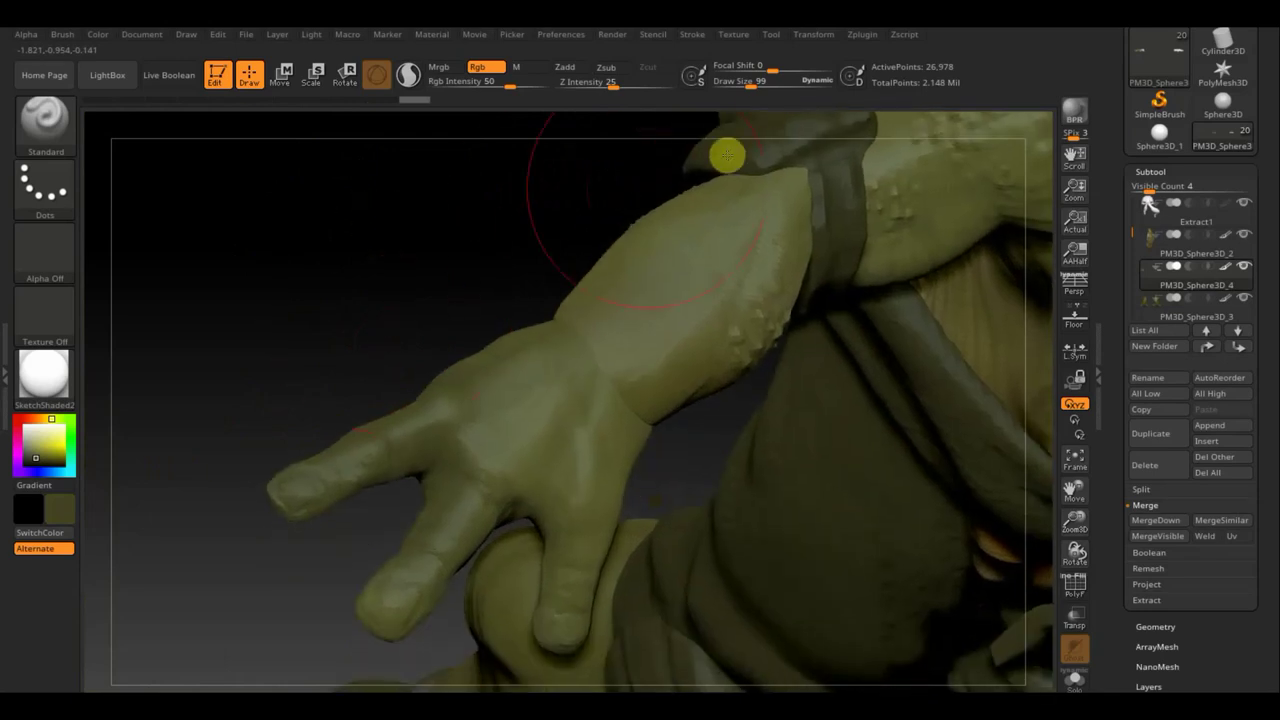
drag(752, 82, 741, 83)
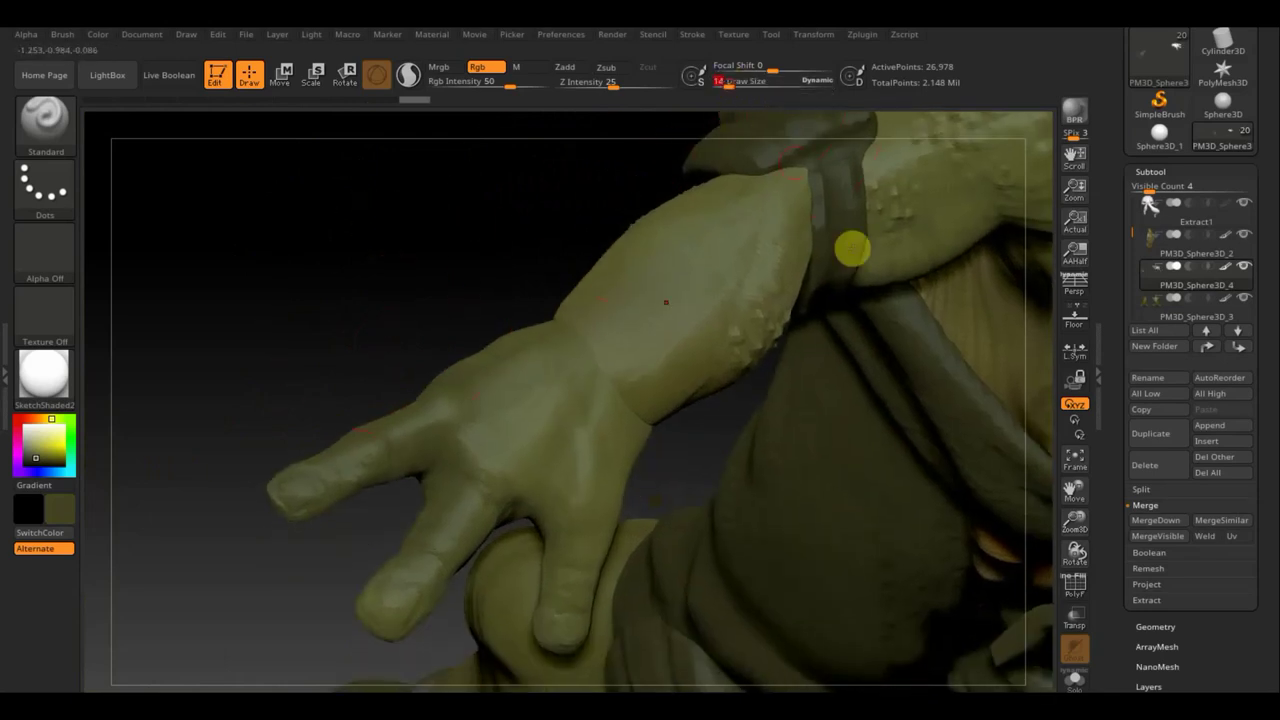
alt+drag(431, 266, 253, 245)
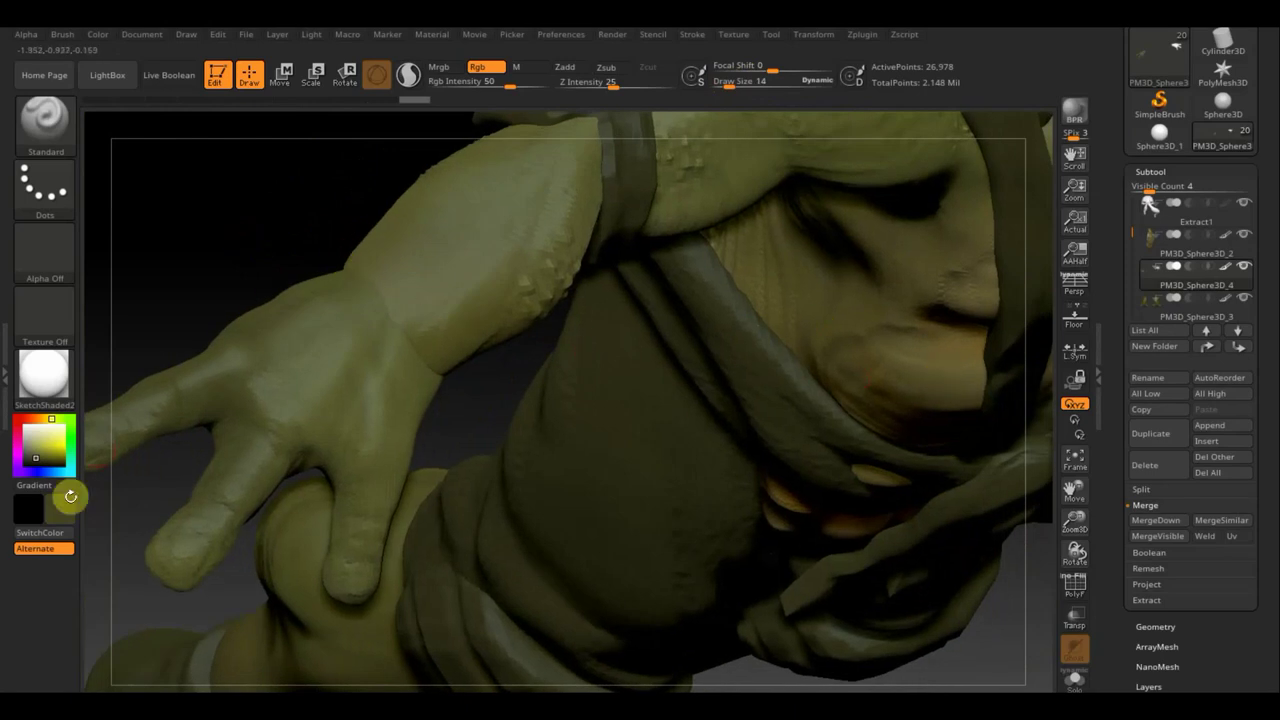
- Pick a dark orange paint colour and view the hand from another angle
click(60, 512)
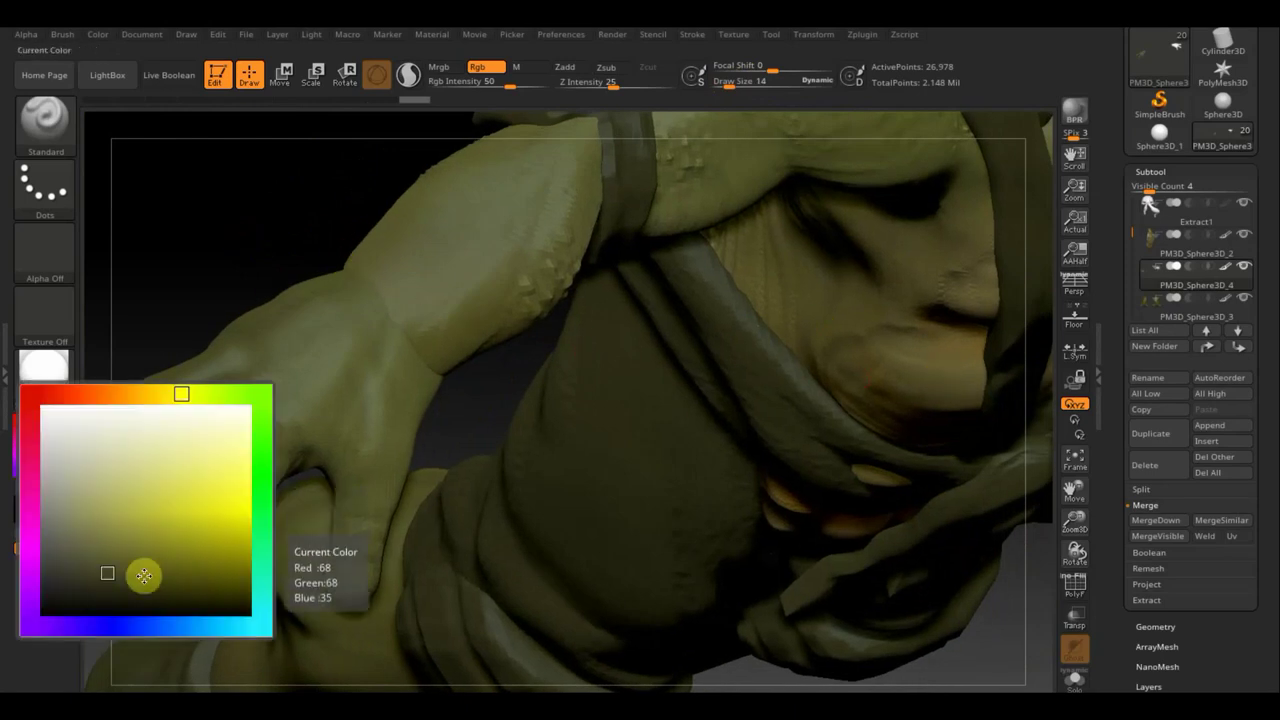
click(134, 395)
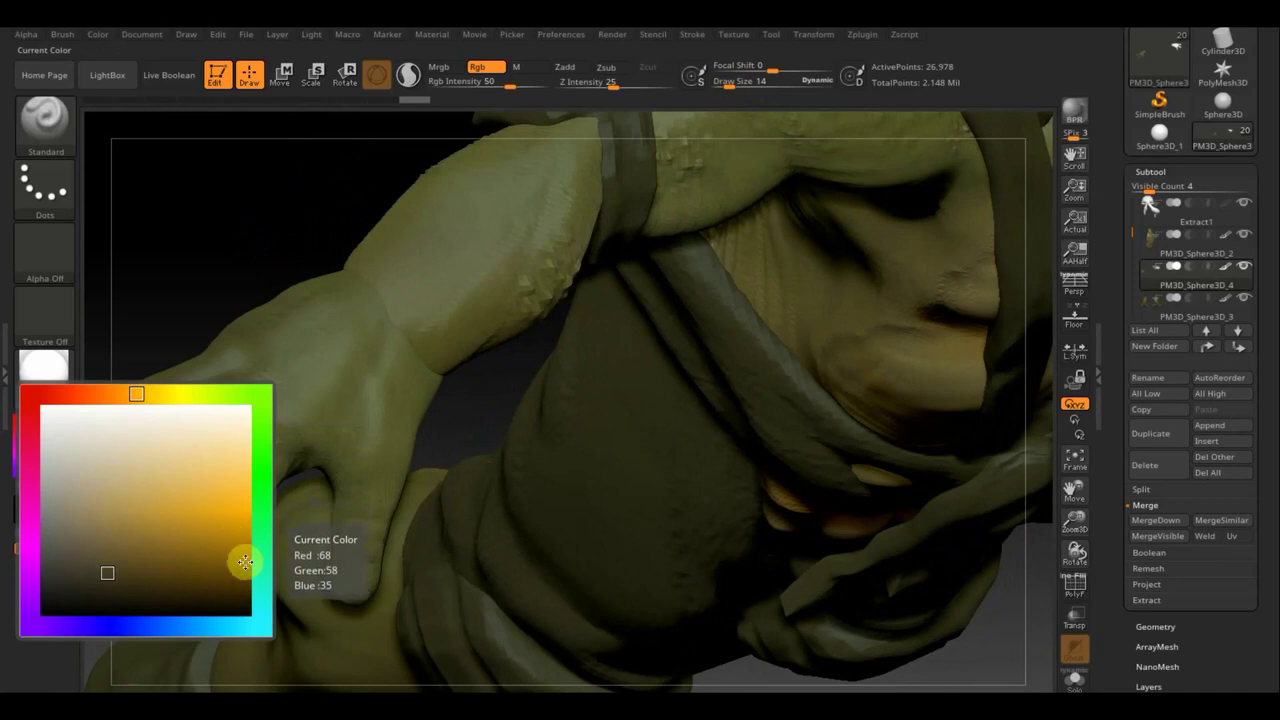
click(236, 557)
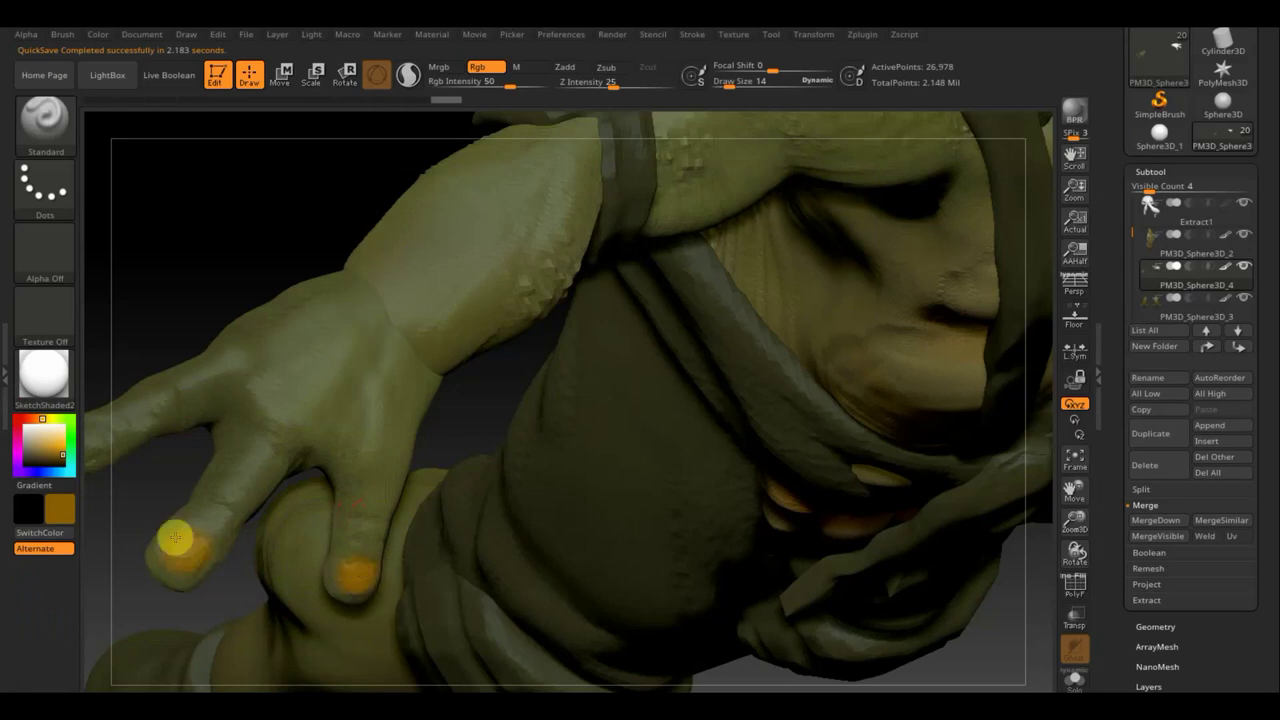
mouse_move(152, 483)
mouse_down()
mouse_move(349, 471)
mouse_move(316, 428)
mouse_up()
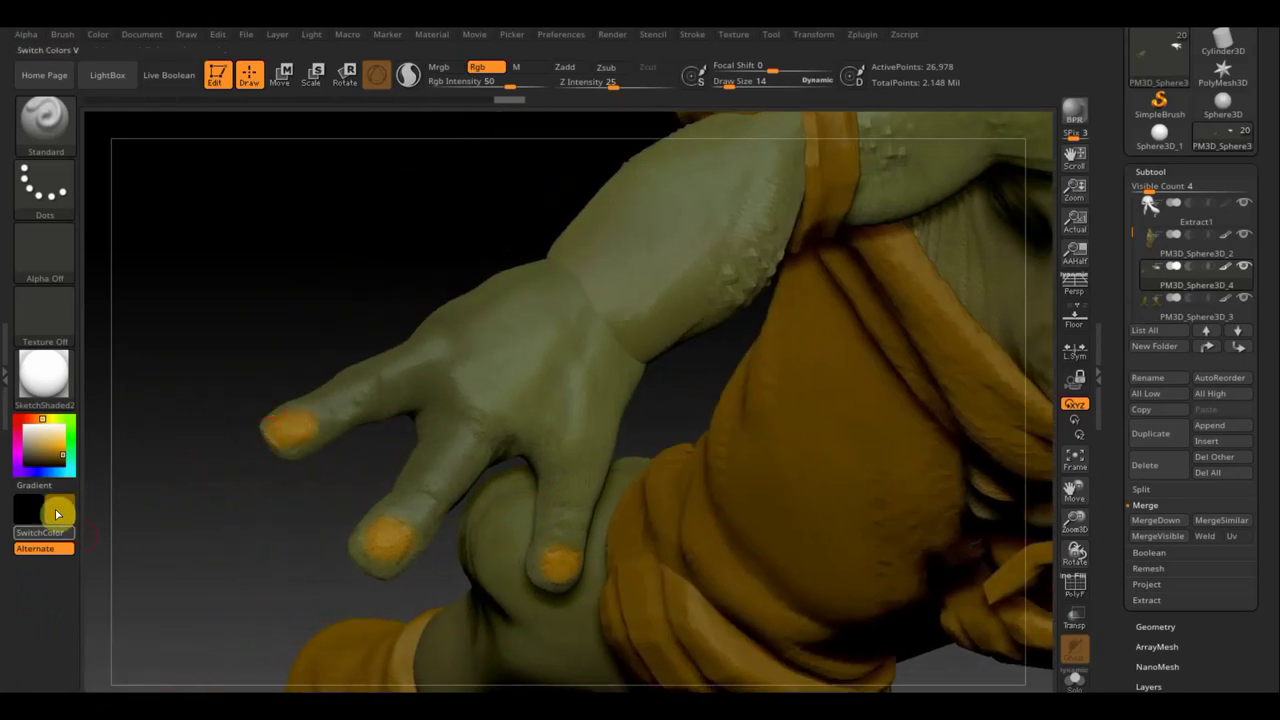
- Choose a darker orange, undo recent strokes, lower Rgb Intensity to 21, and repaint the fingernails
click(58, 510)
drag(146, 571, 141, 568)
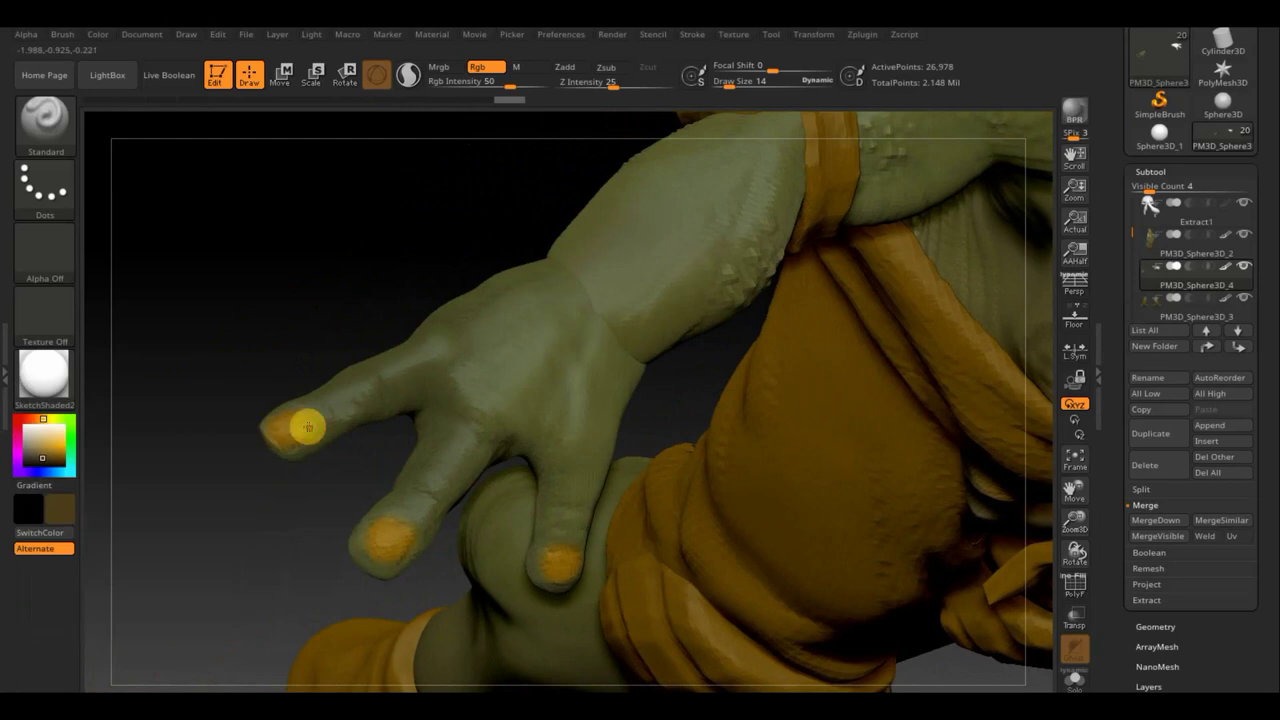
drag(272, 426, 280, 425)
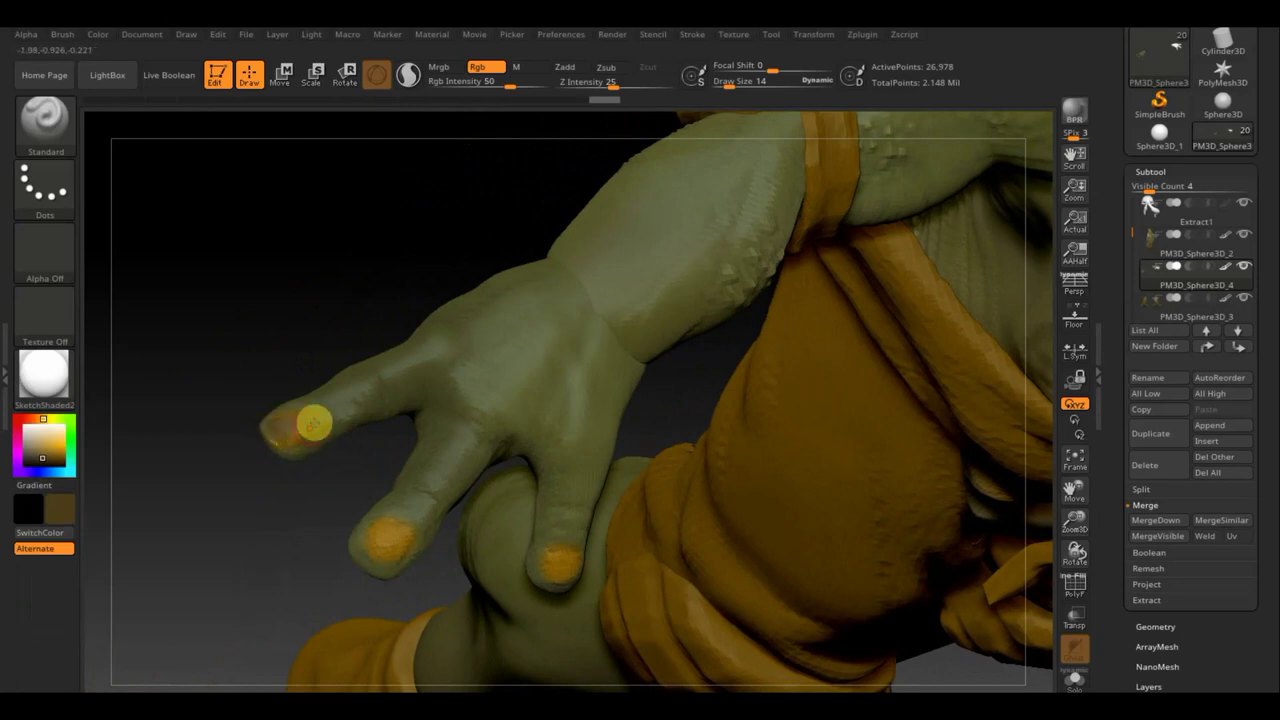
mouse_move(508, 84)
mouse_down()
mouse_move(490, 89)
mouse_move(472, 555)
mouse_up()
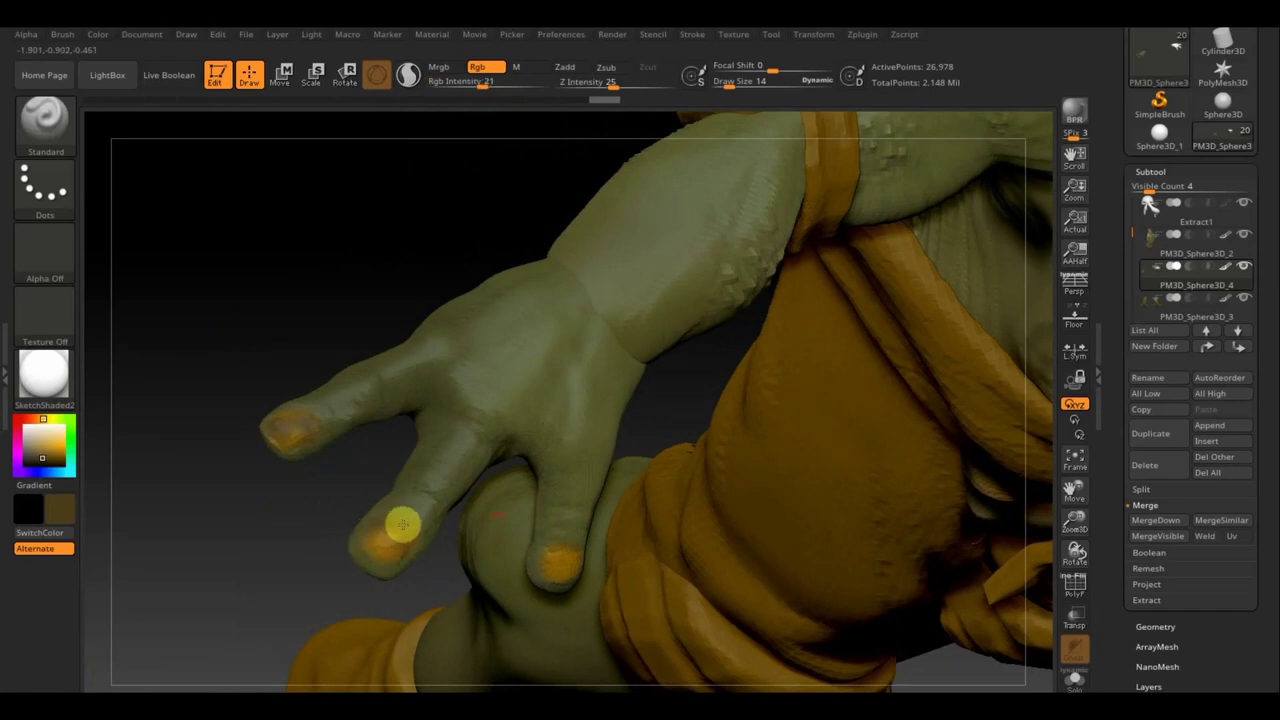
drag(360, 520, 381, 542)
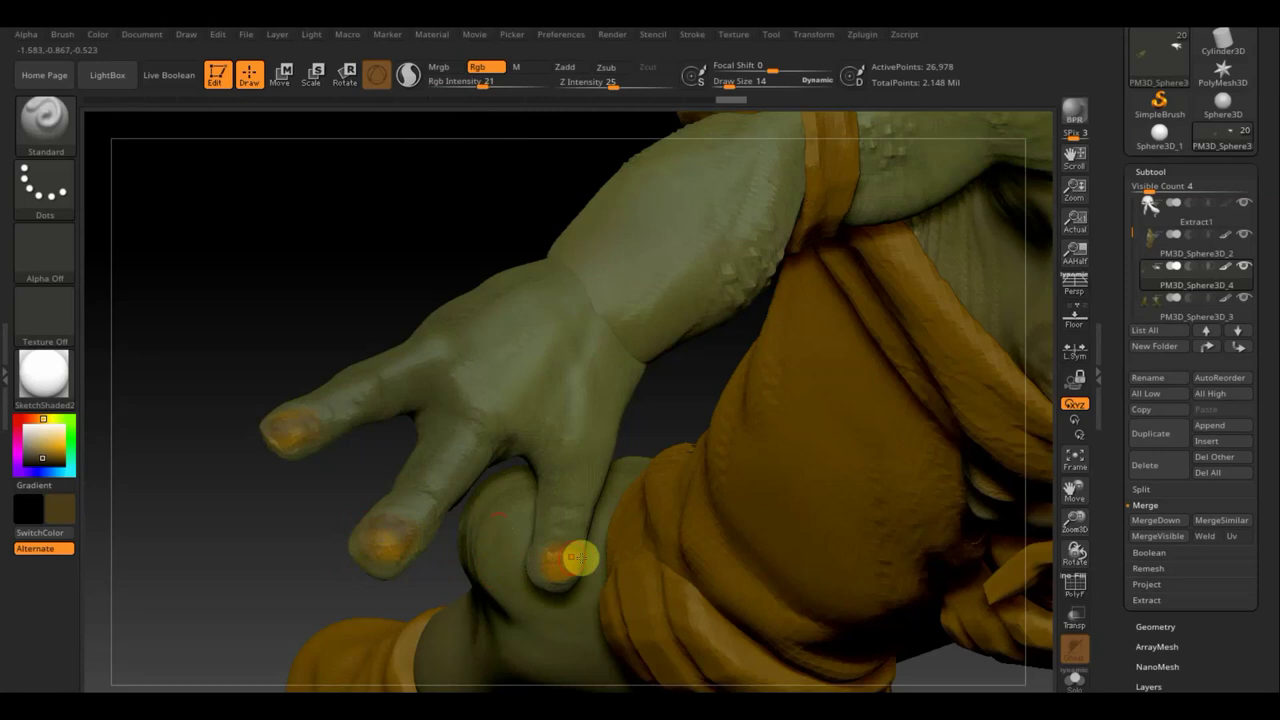
drag(543, 557, 548, 560)
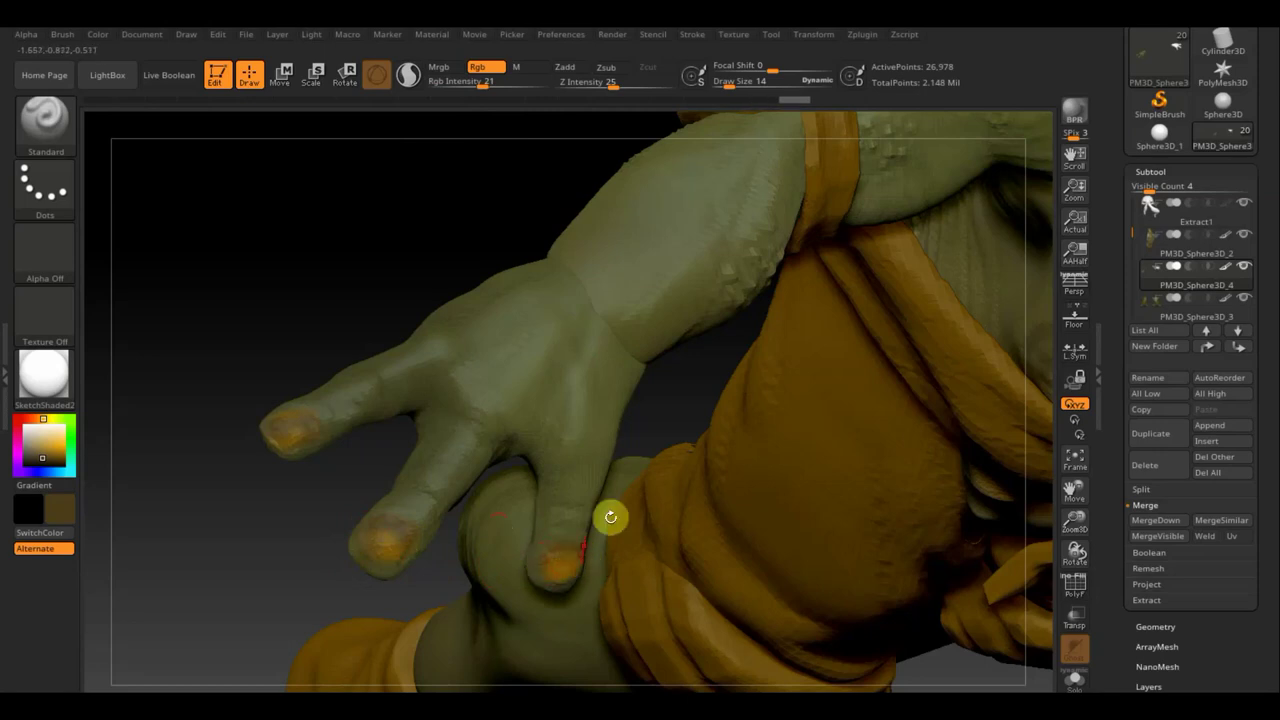
- Tint the fingertip nail, switch to muted brown (R115 G104 B80), and orbit out to the full turtle
click(745, 294)
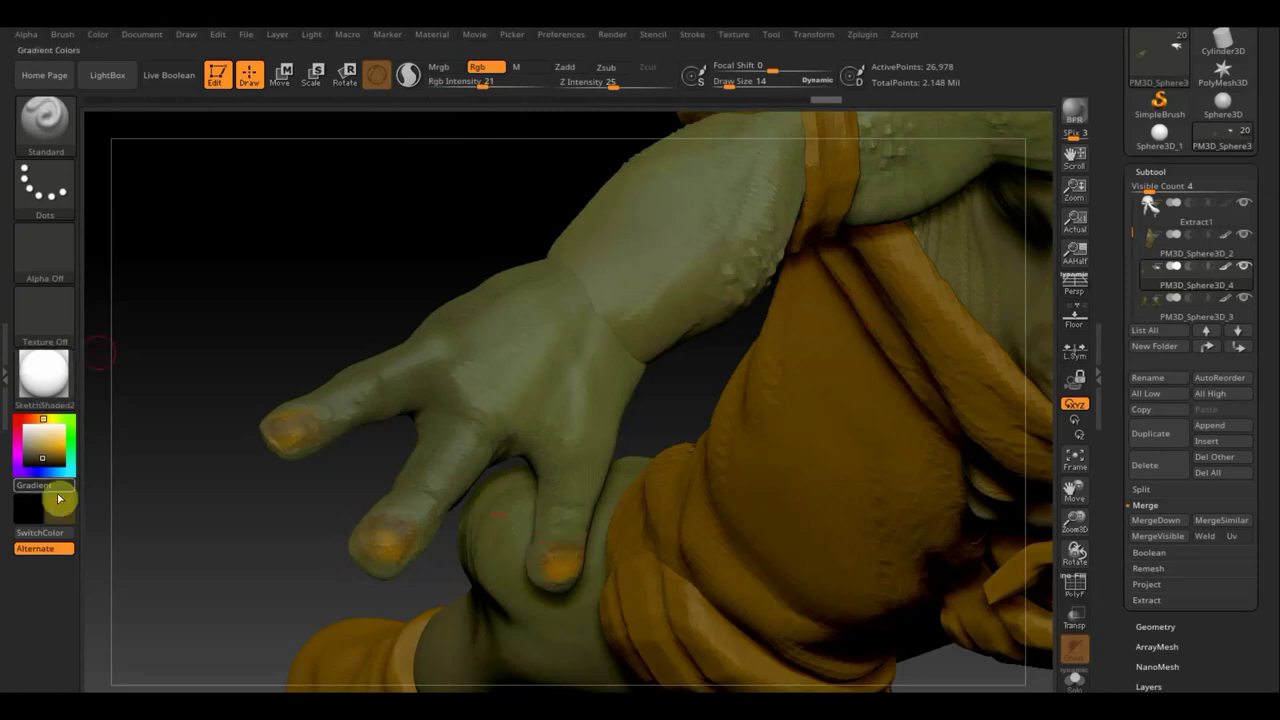
mouse_move(57, 497)
mouse_down()
mouse_move(77, 524)
mouse_move(100, 523)
mouse_up()
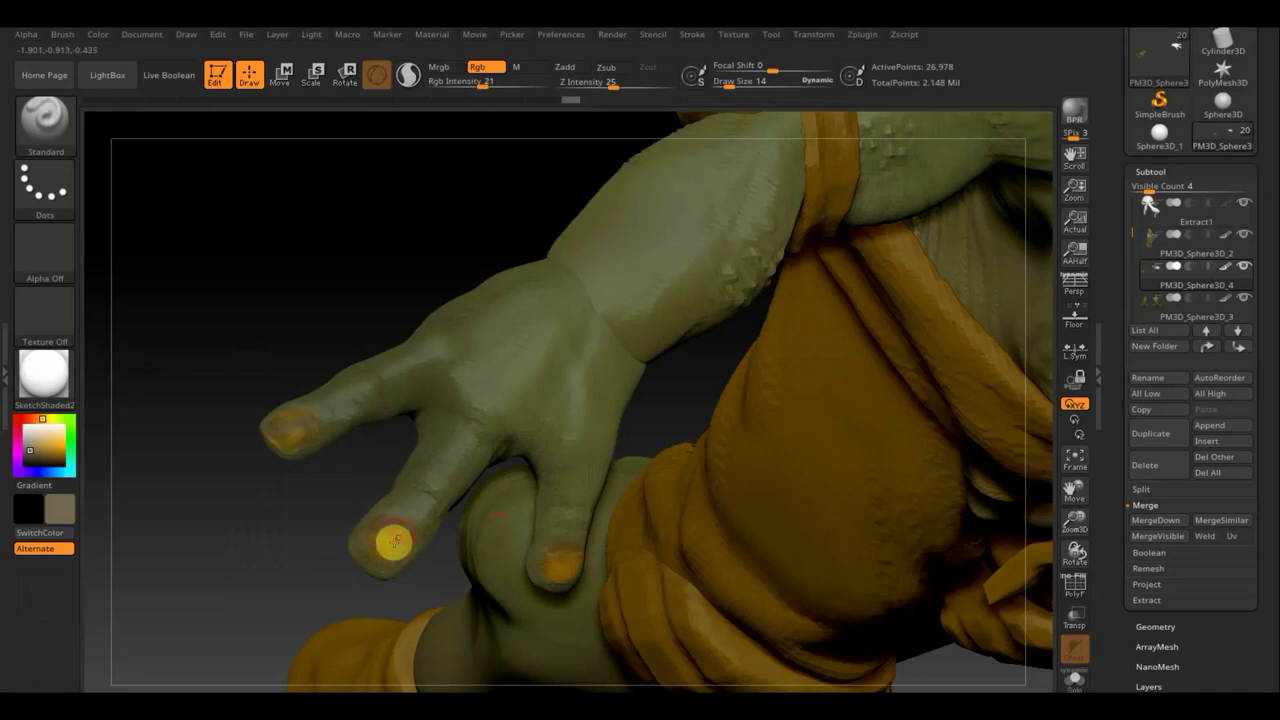
drag(395, 541, 411, 548)
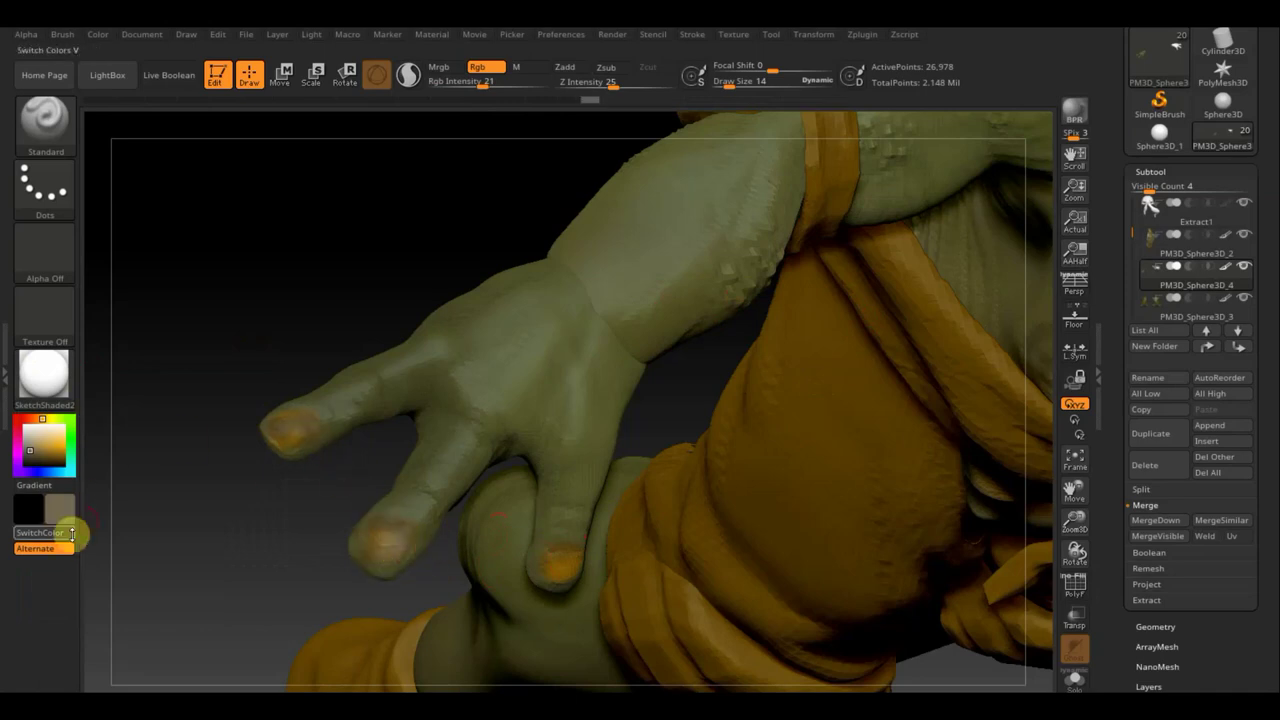
click(71, 511)
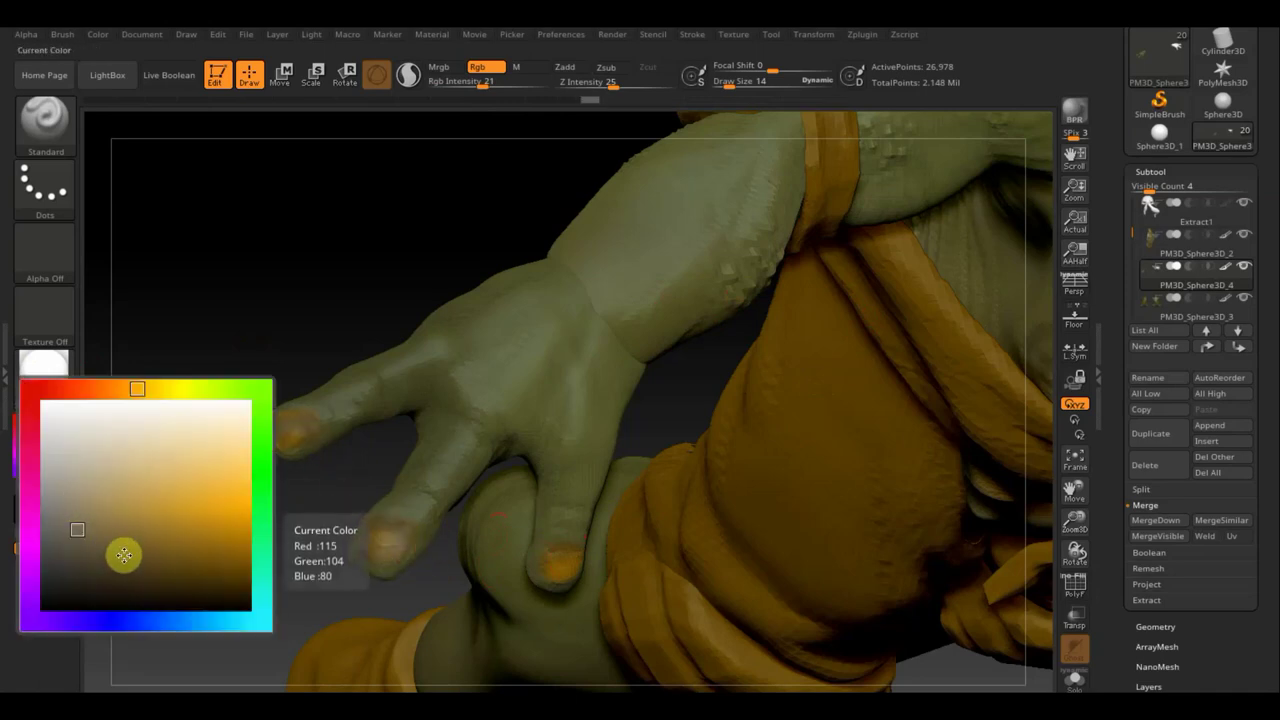
click(163, 543)
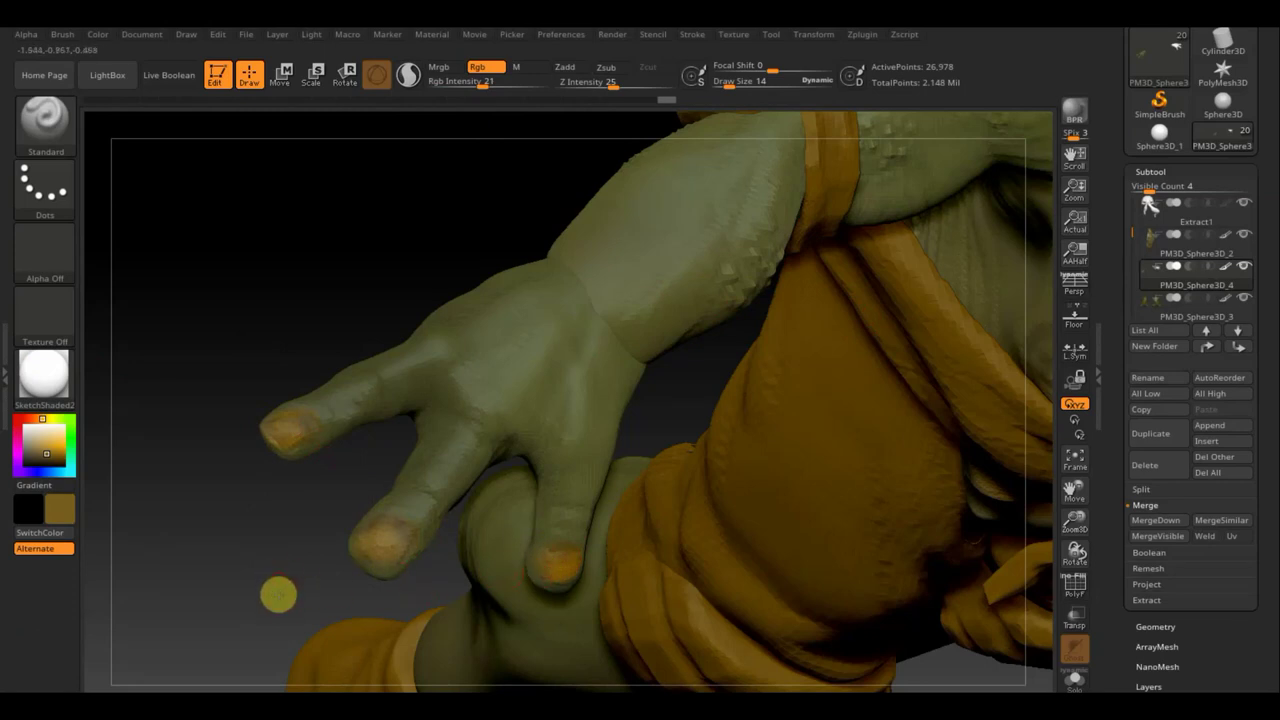
drag(278, 595, 157, 334)
- Apply Geometry > Mirror And Weld so both hands get orange nails, then view the turtle front-on
shift+drag(249, 420, 248, 420)
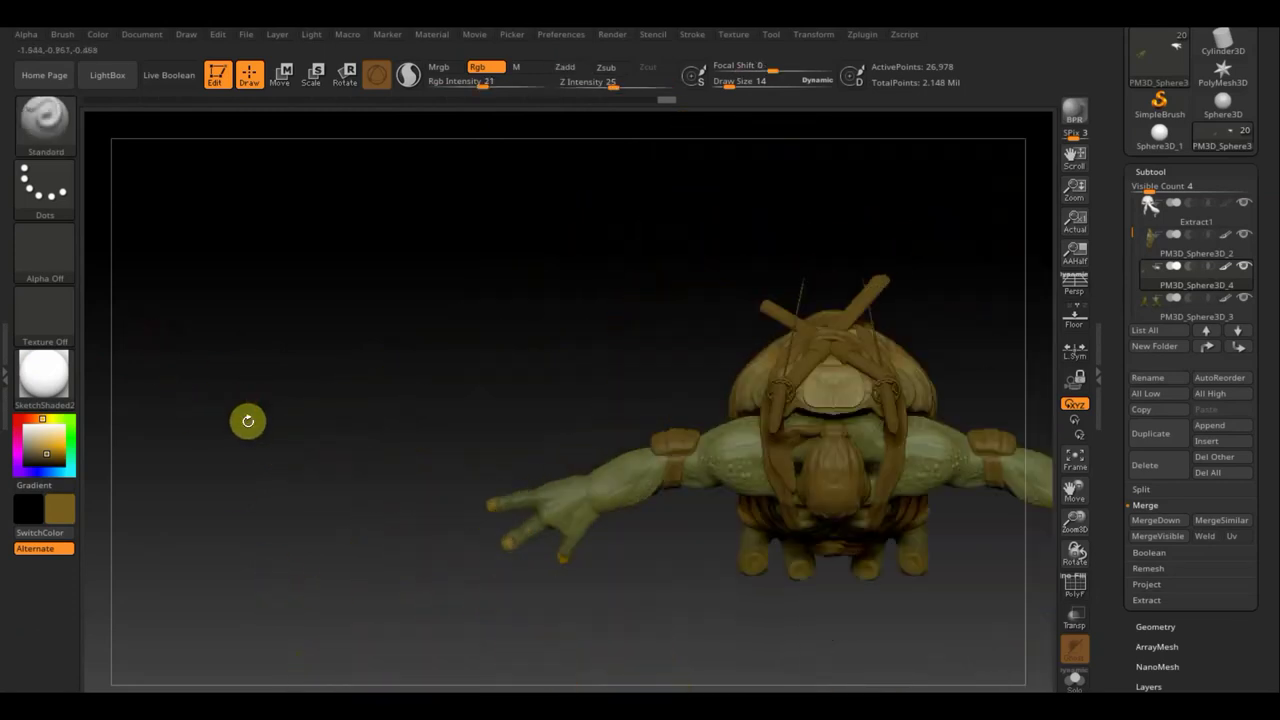
click(1154, 625)
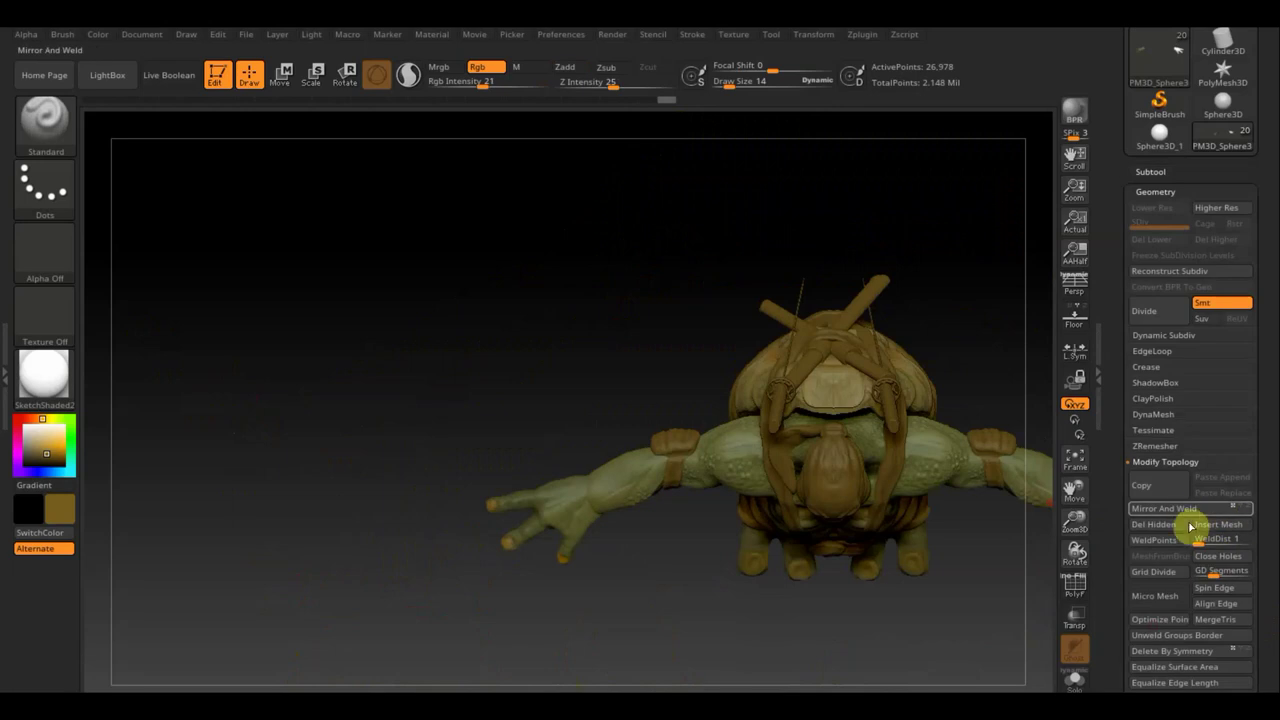
click(1187, 512)
alt+drag(651, 611, 329, 597)
mouse_move(473, 643)
mouse_down()
mouse_move(592, 566)
mouse_move(592, 449)
mouse_move(626, 429)
mouse_move(653, 270)
mouse_up()
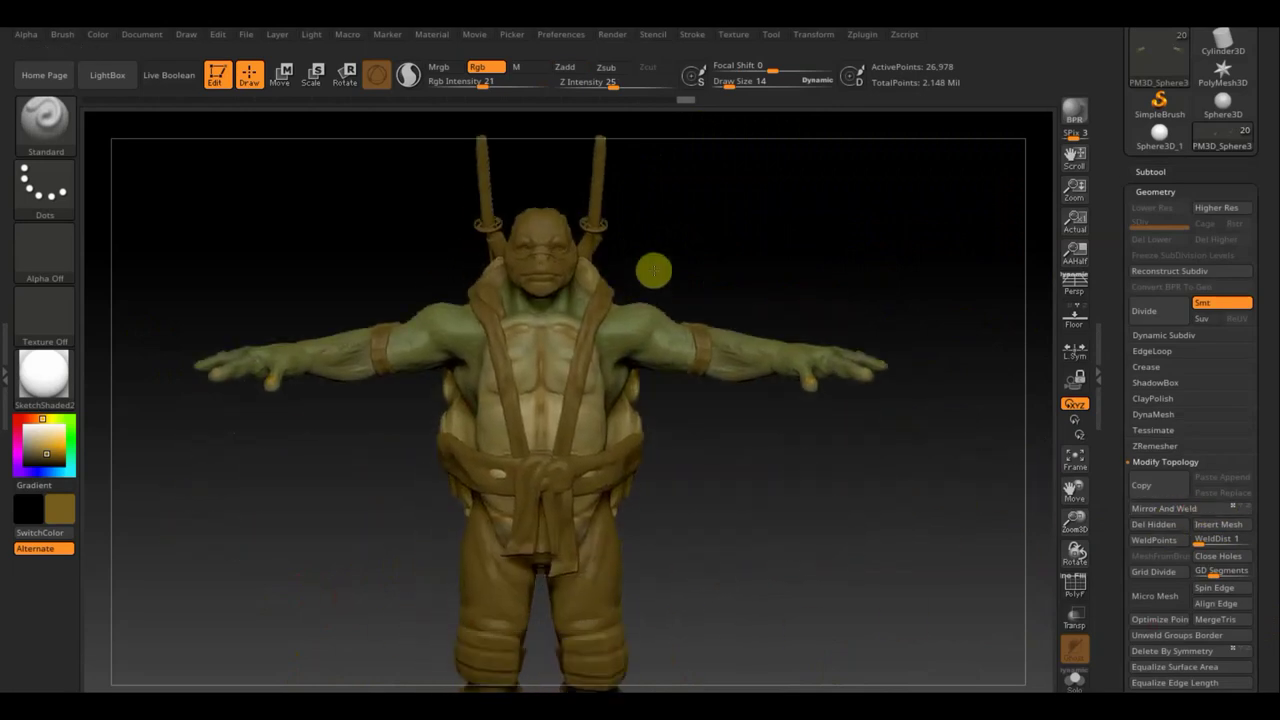
click(733, 36)
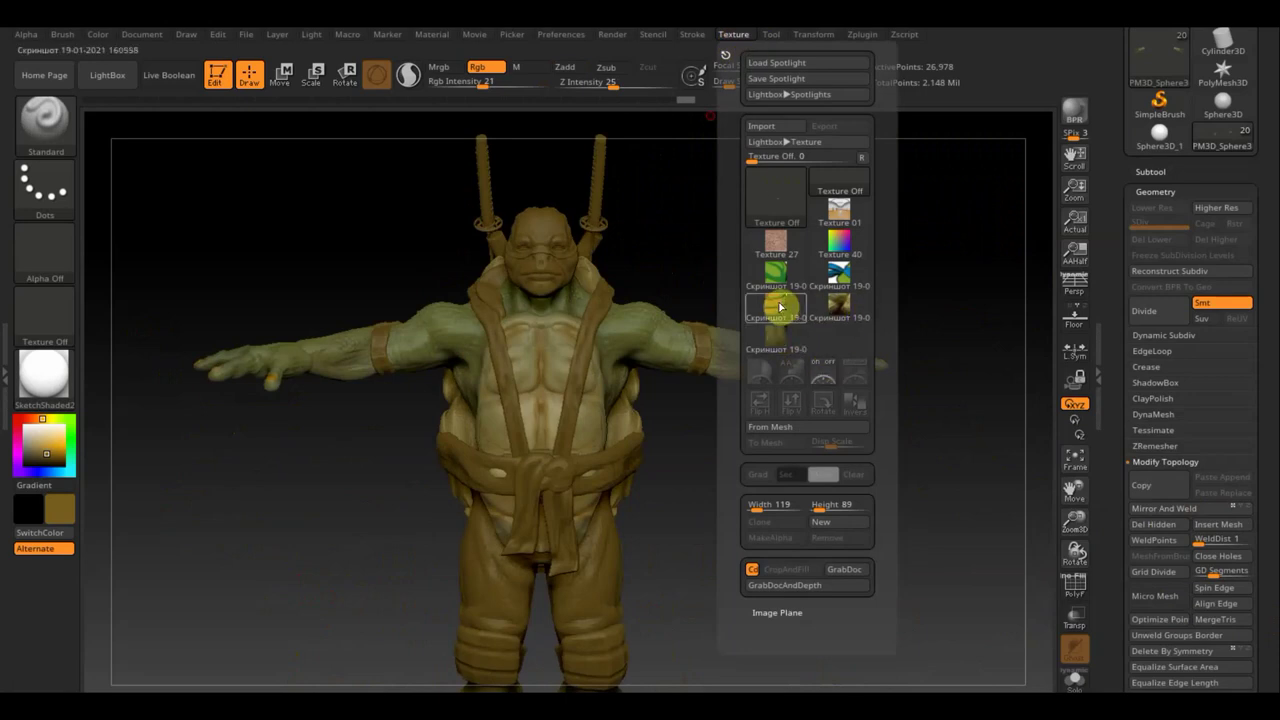
mouse_move(59, 508)
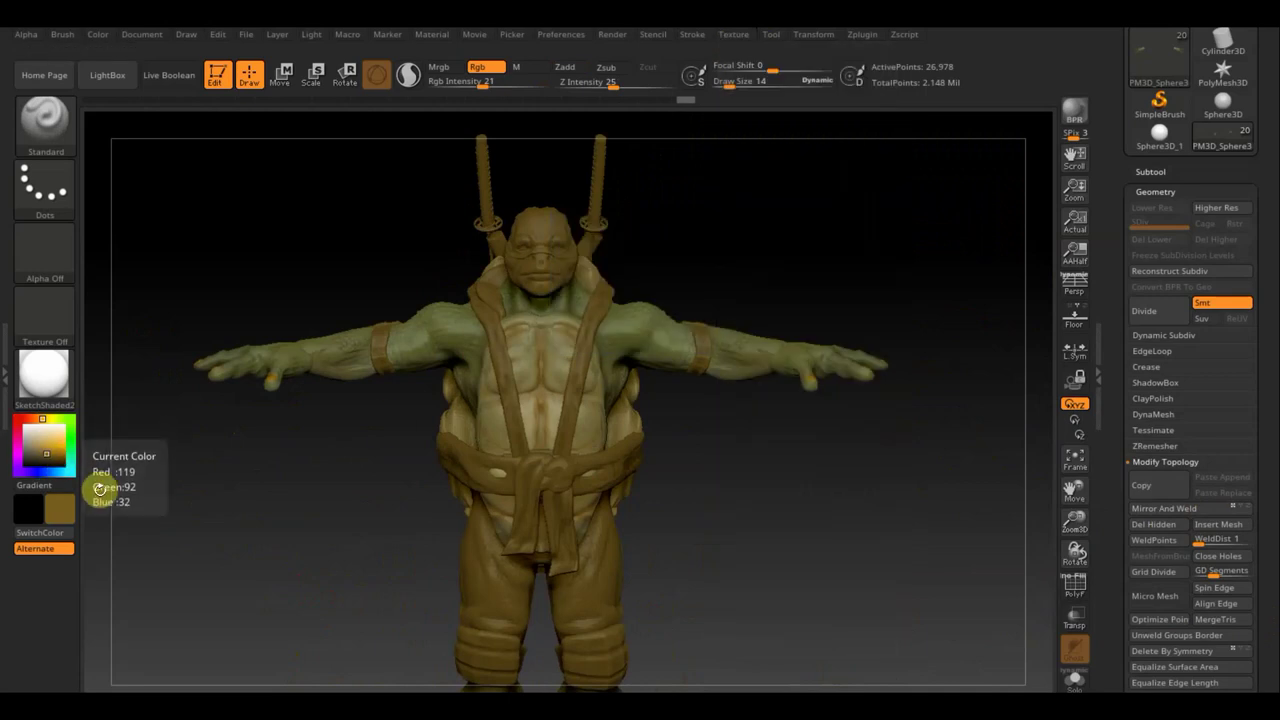
- Pick a rich blue, select the Extract1 clothing subtool and enlarge the brush
click(68, 509)
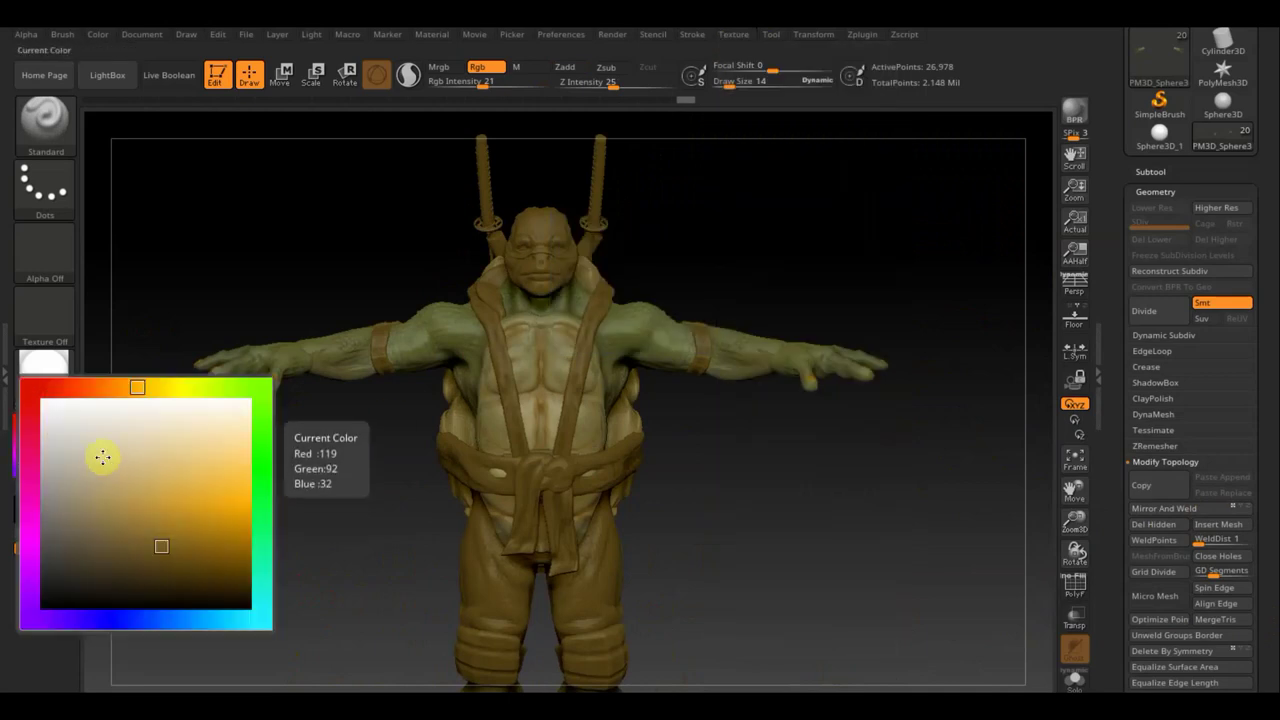
click(127, 619)
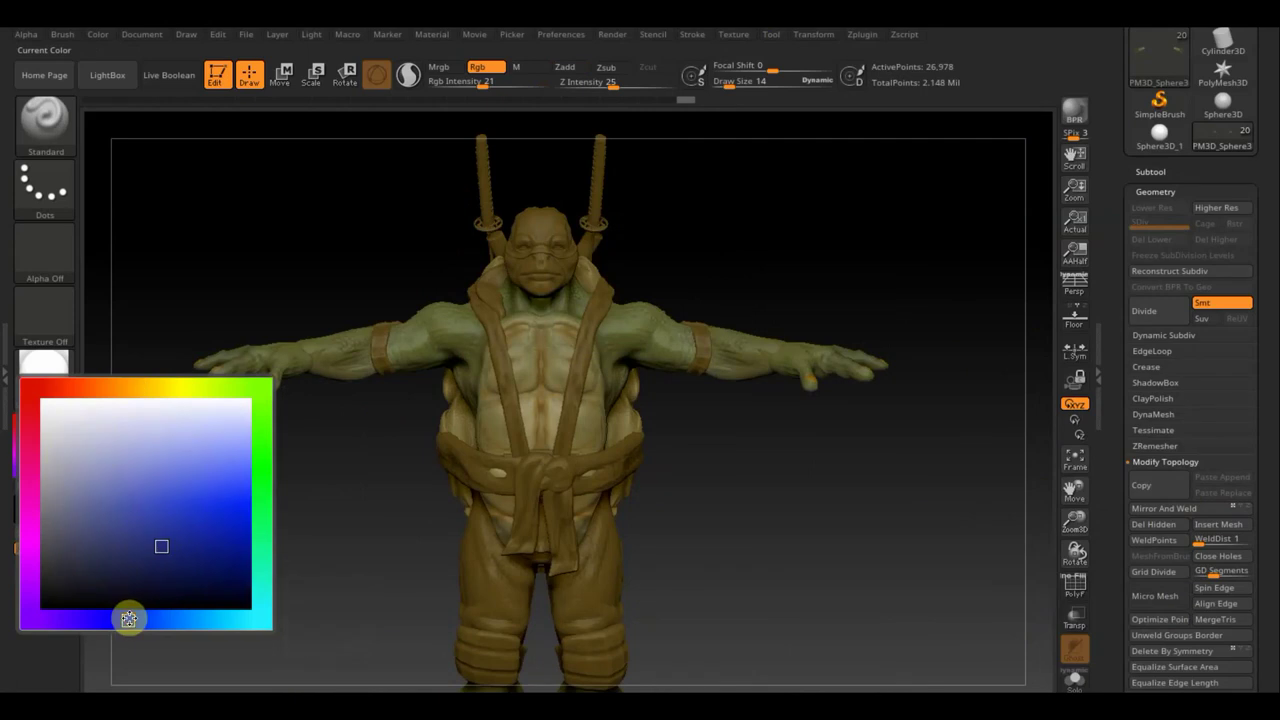
click(176, 523)
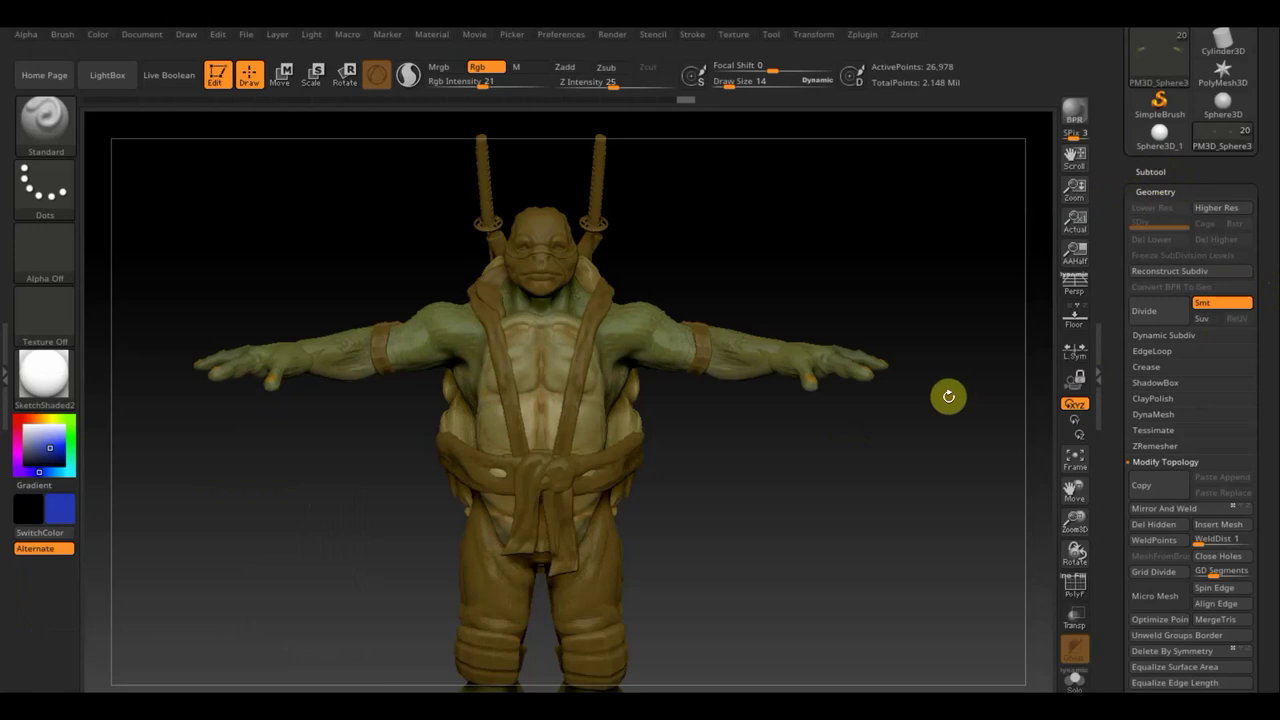
click(1034, 434)
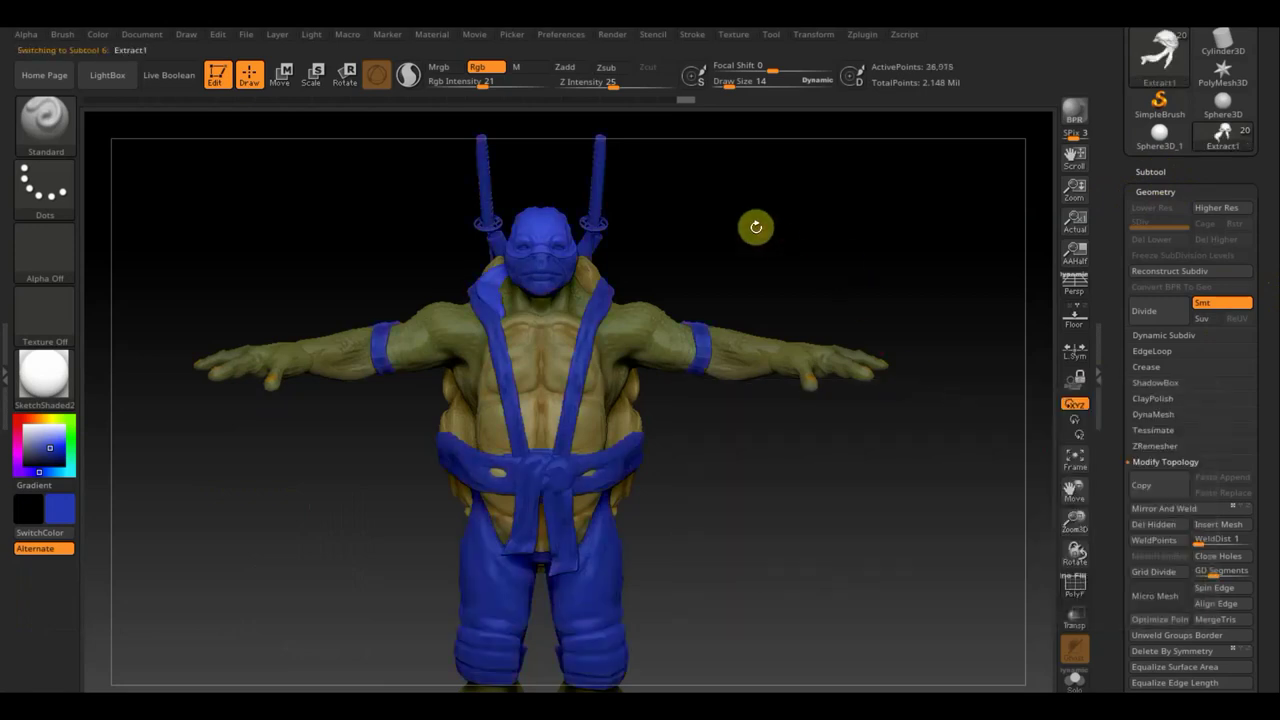
drag(729, 82, 766, 86)
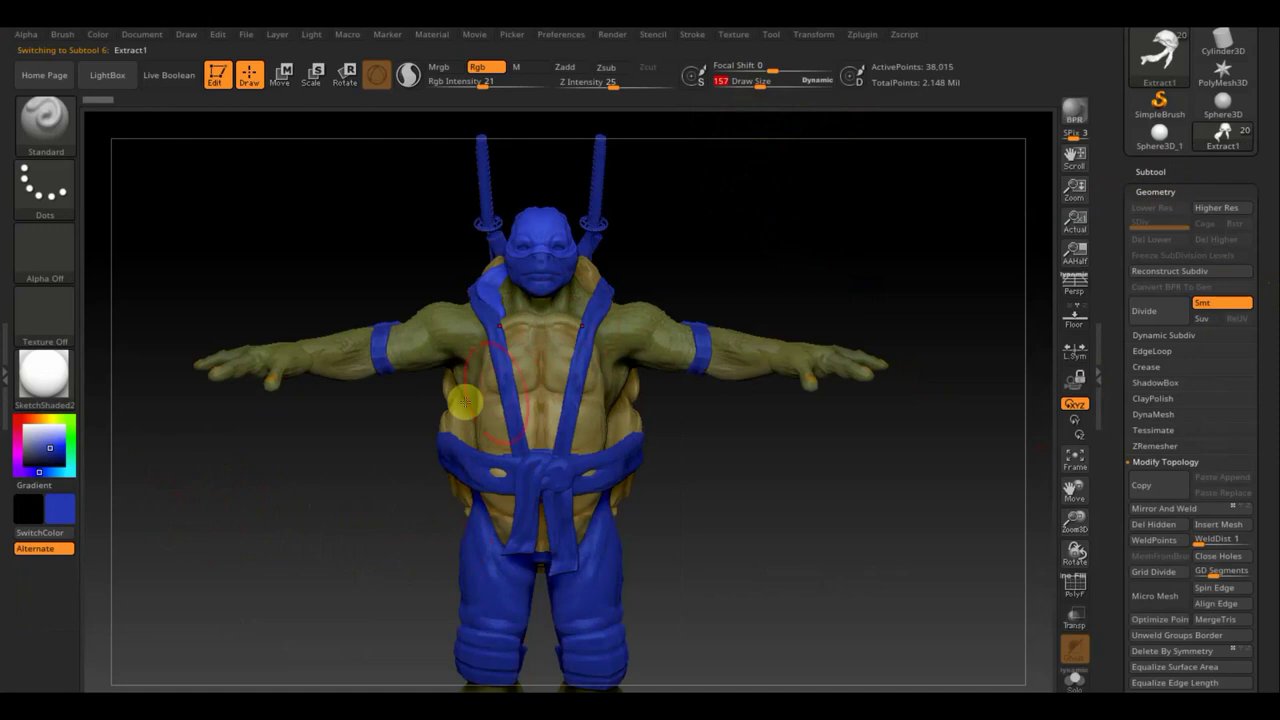
- Paint the mask and shoulder strap a deeper blue, ending on a straight front view
click(60, 470)
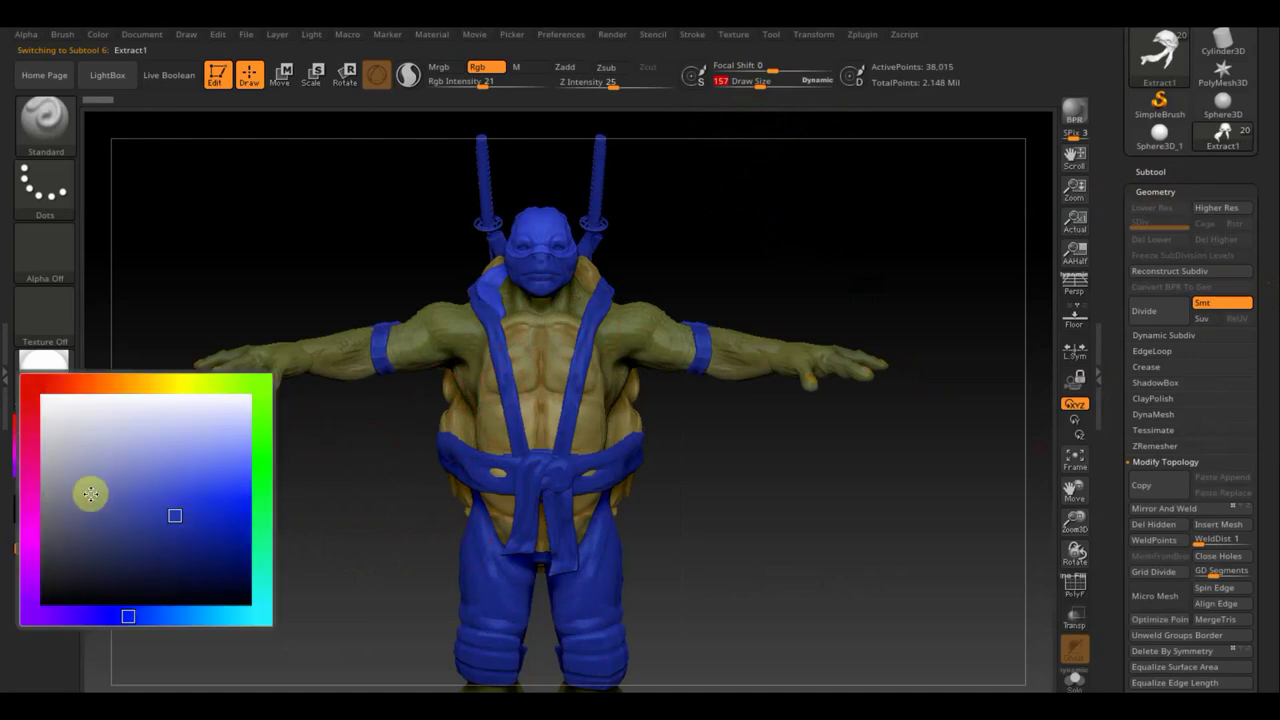
click(131, 528)
mouse_move(508, 251)
mouse_down()
mouse_move(543, 206)
mouse_move(592, 224)
mouse_up()
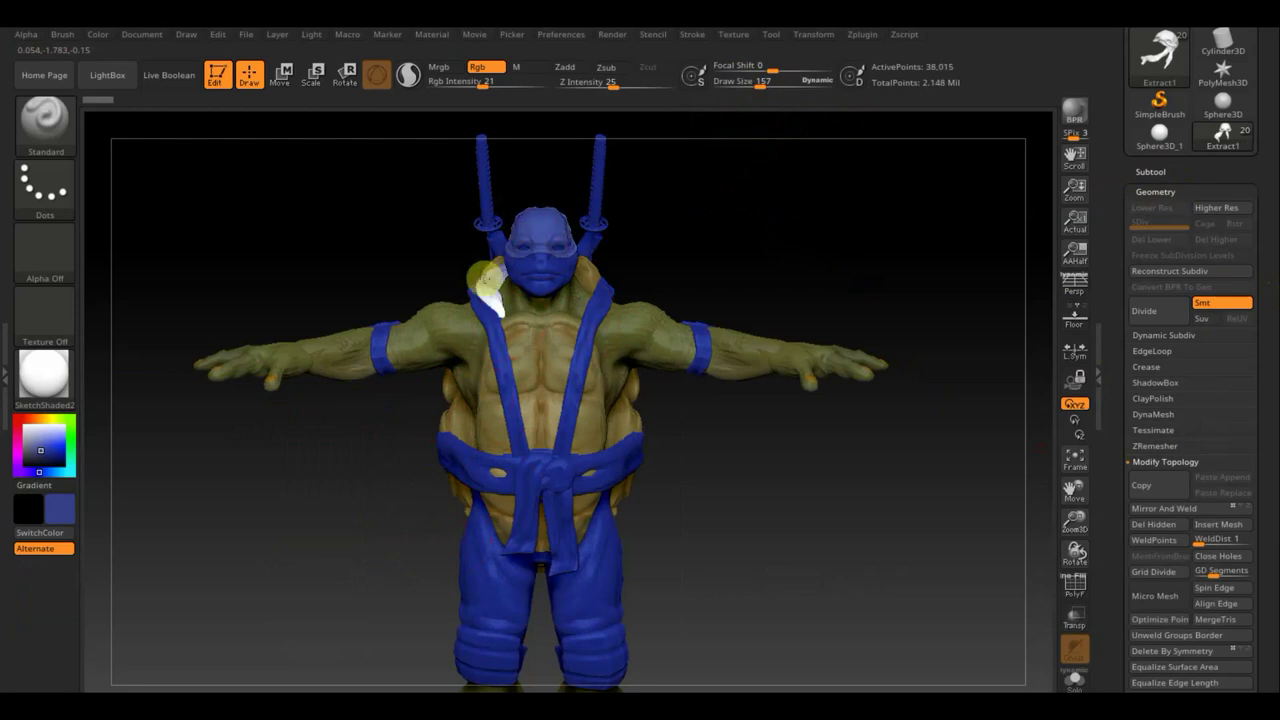
drag(488, 278, 492, 316)
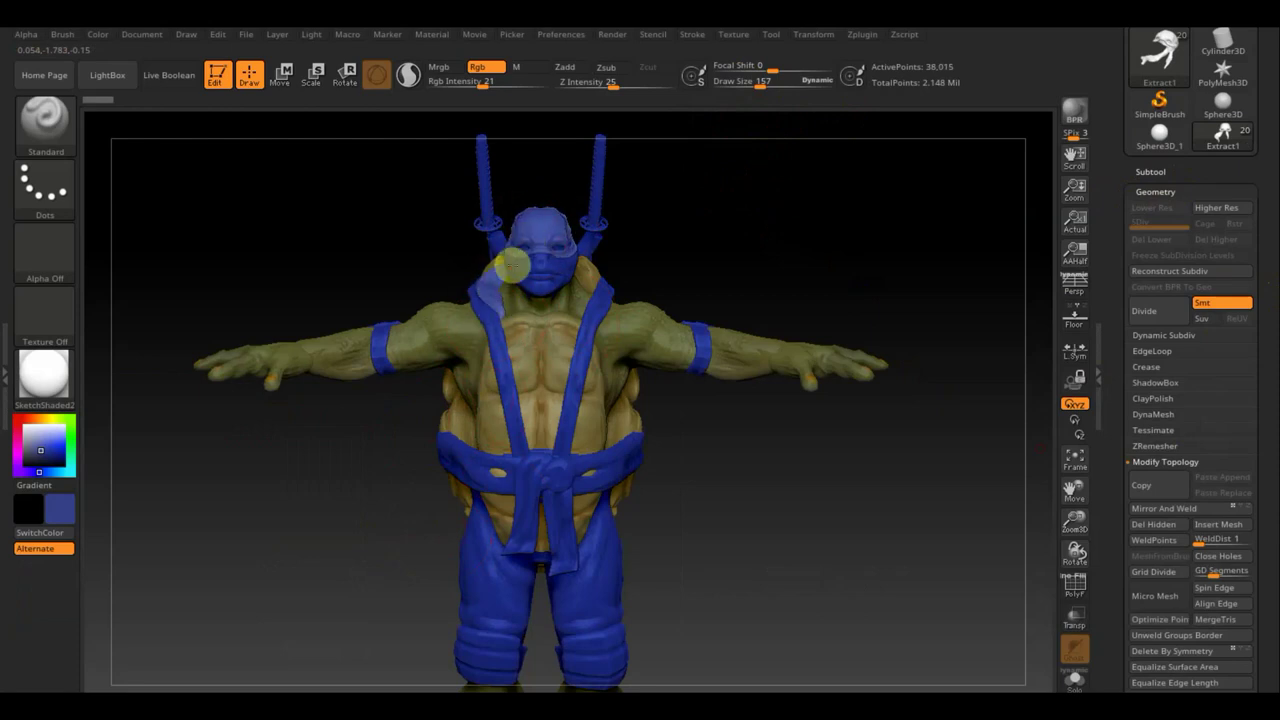
drag(417, 254, 482, 222)
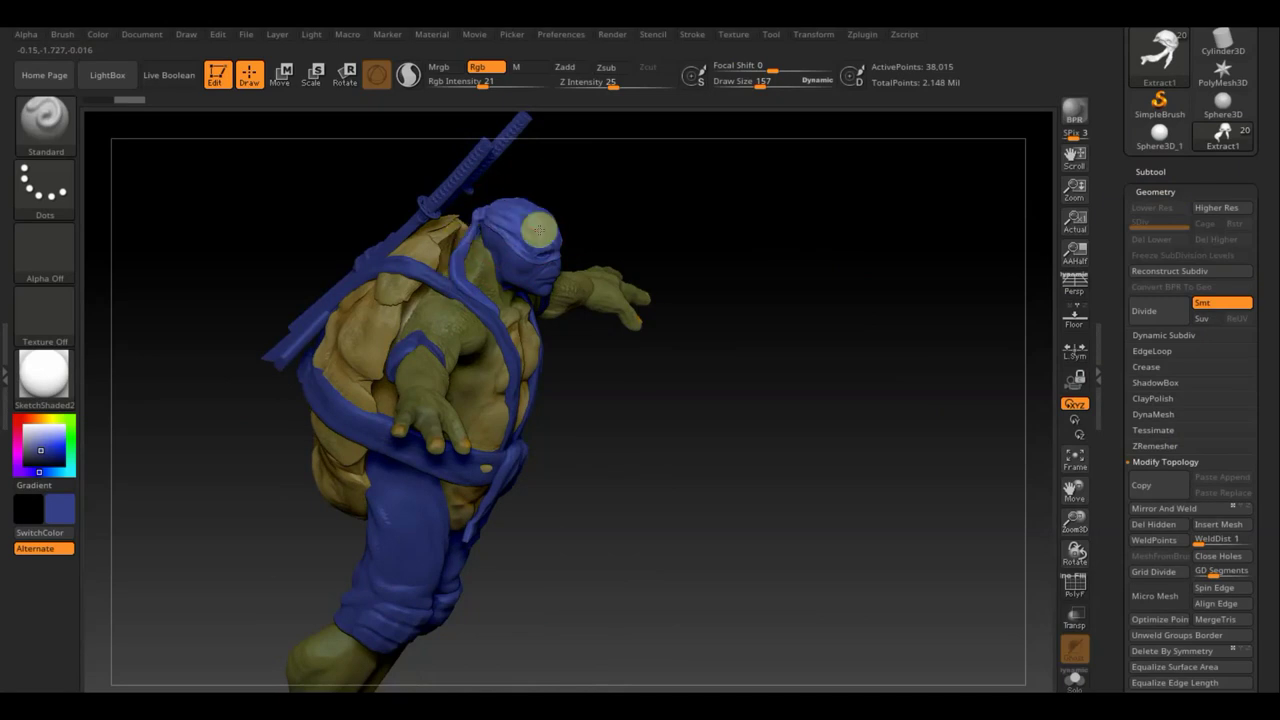
drag(657, 237, 540, 210)
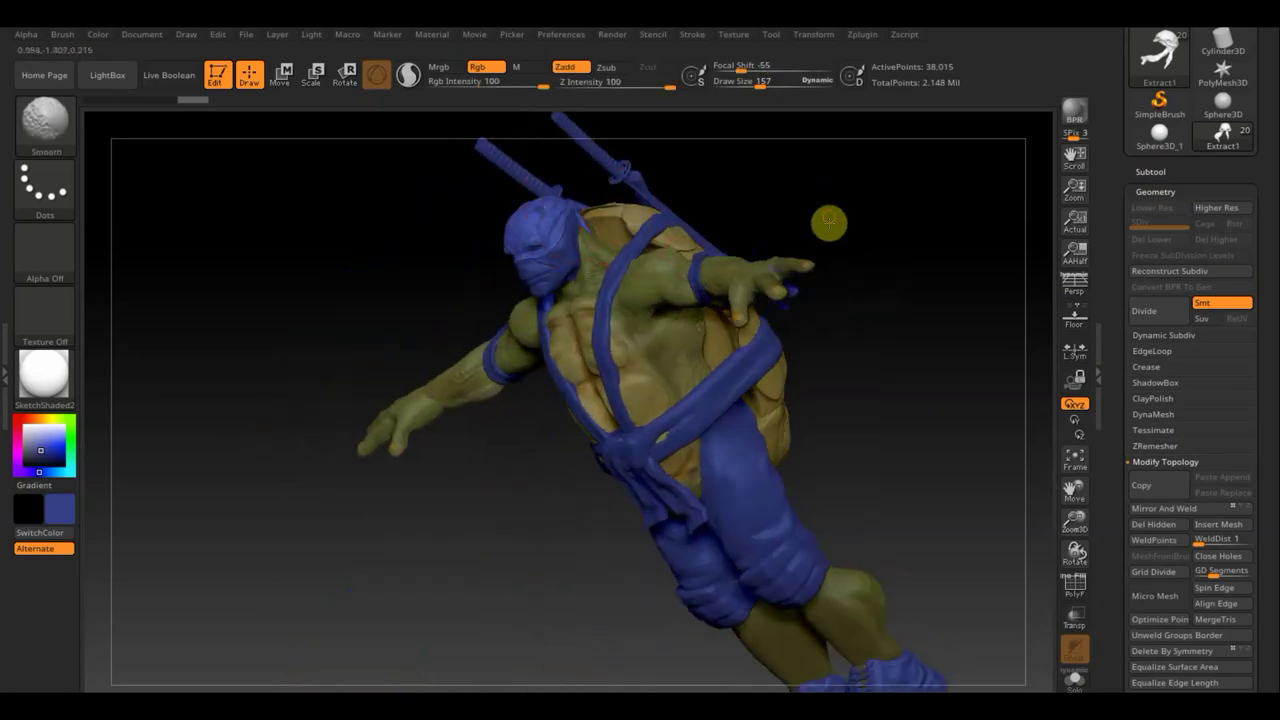
shift+drag(829, 220, 745, 253)
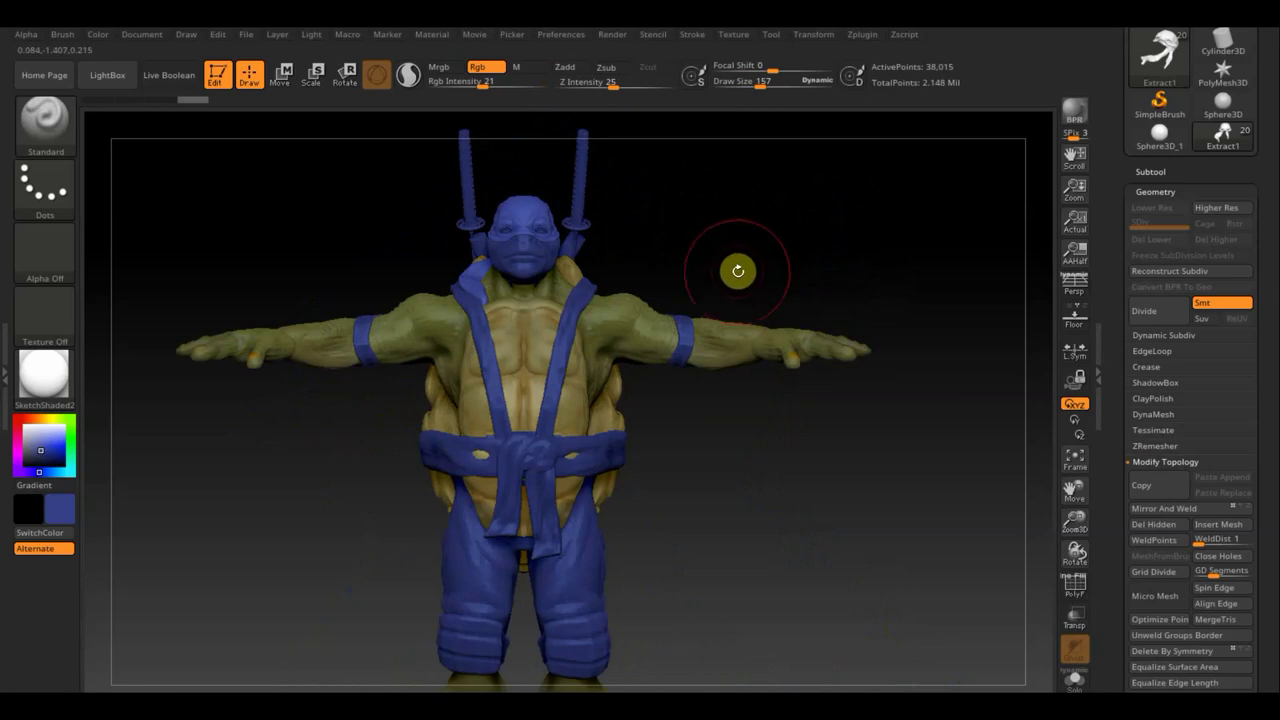
- Select the turtle body subtool and fill it olive, removing the blue clothing paint
key(F1)
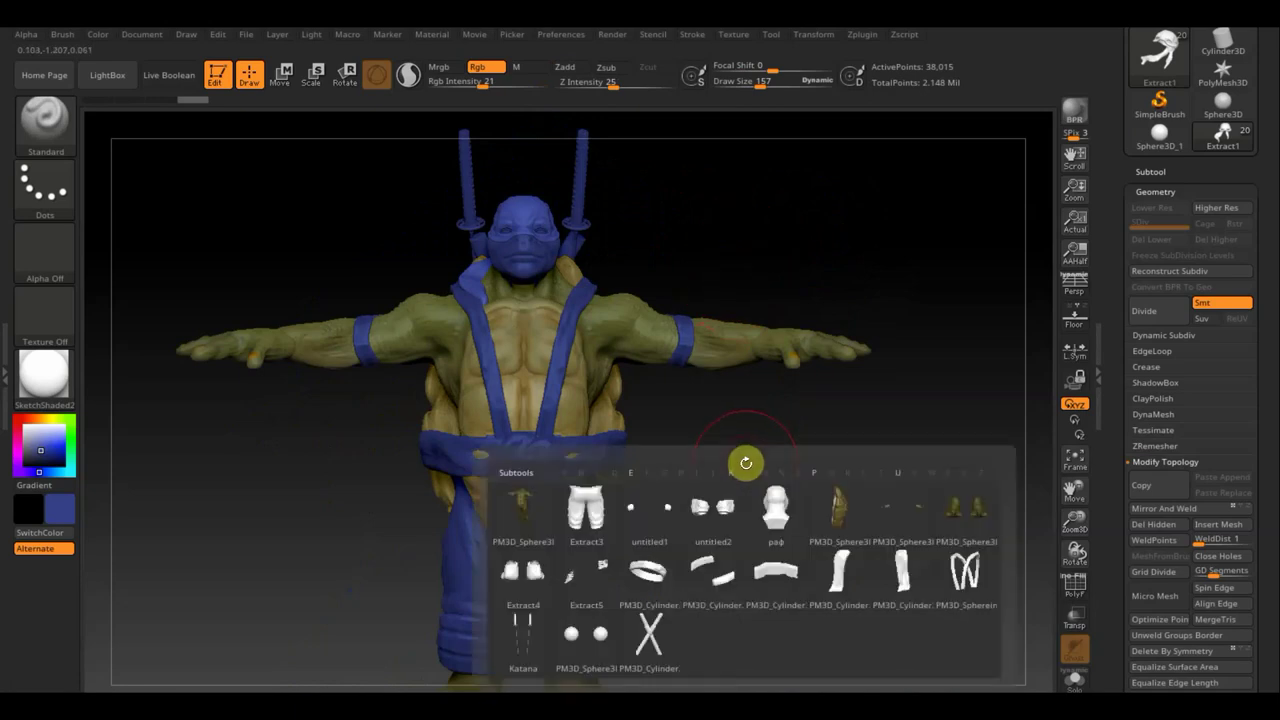
click(770, 512)
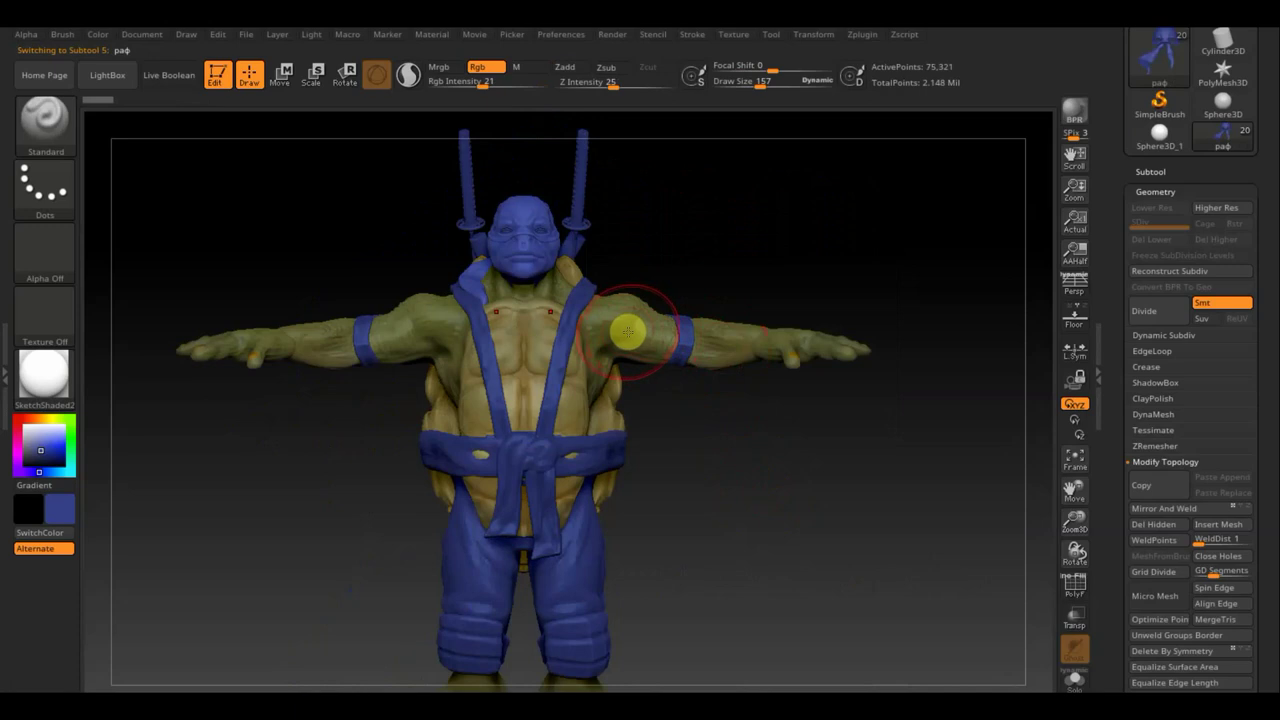
key(c)
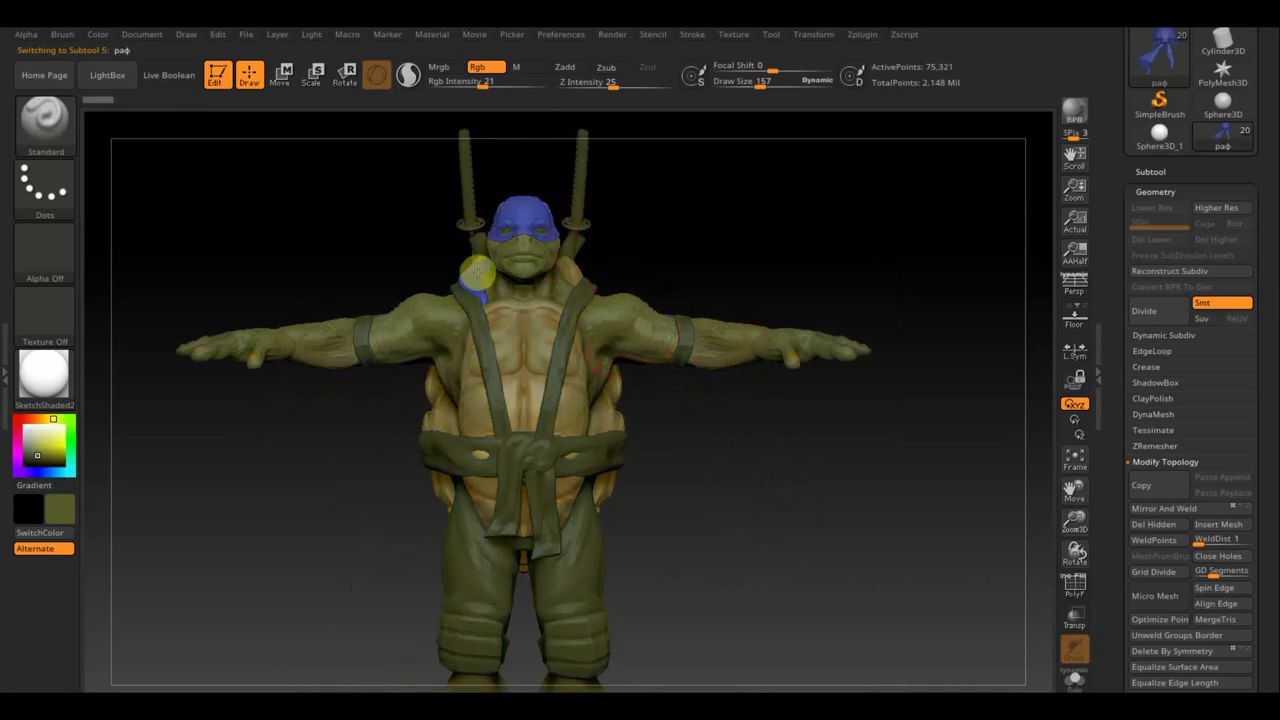
- Inspect the olive turtle from several angles, zoom onto the head and chest, and shrink the brush
mouse_move(335, 248)
mouse_down()
mouse_move(409, 261)
mouse_move(477, 231)
mouse_up()
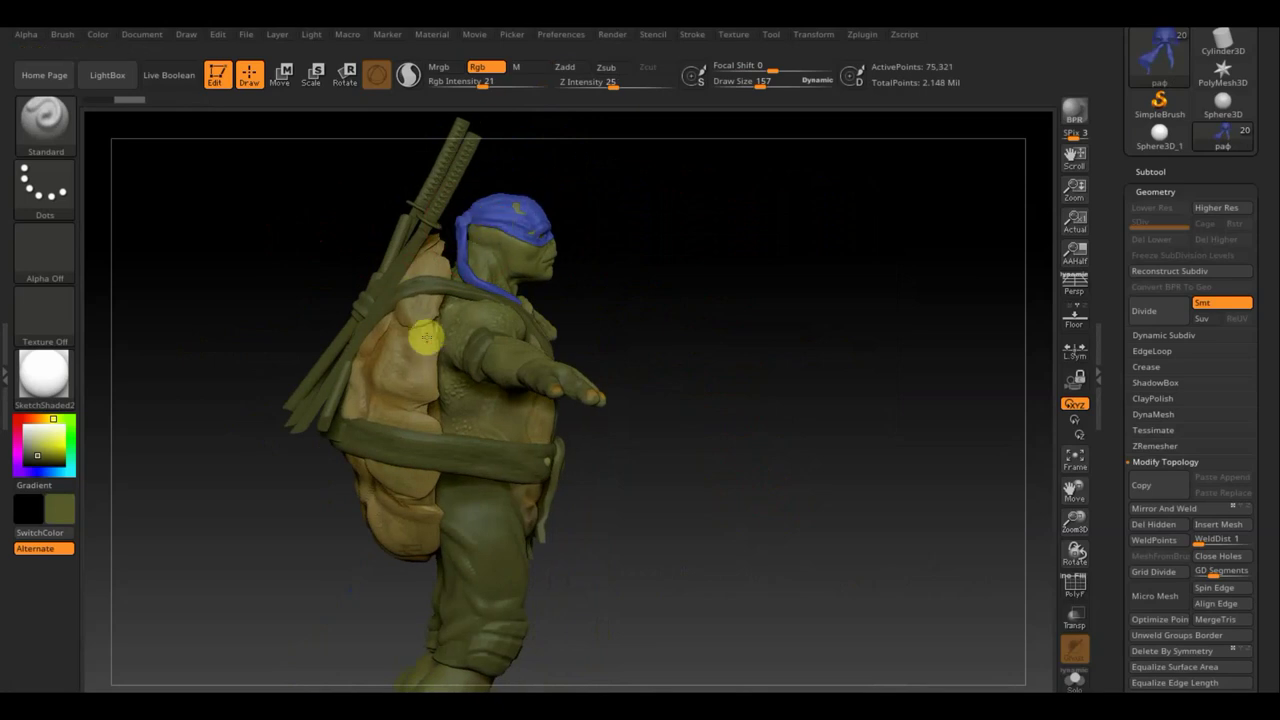
mouse_move(705, 329)
mouse_down()
mouse_move(661, 259)
mouse_move(477, 241)
mouse_up()
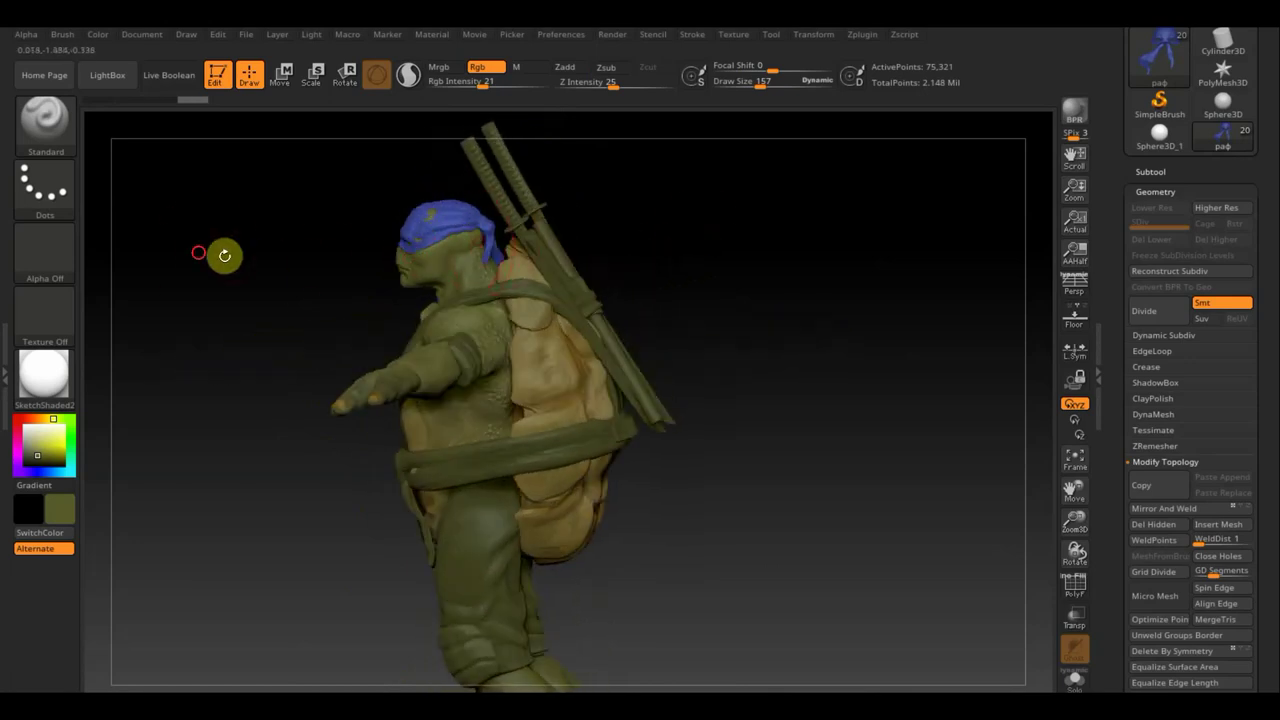
drag(223, 254, 594, 251)
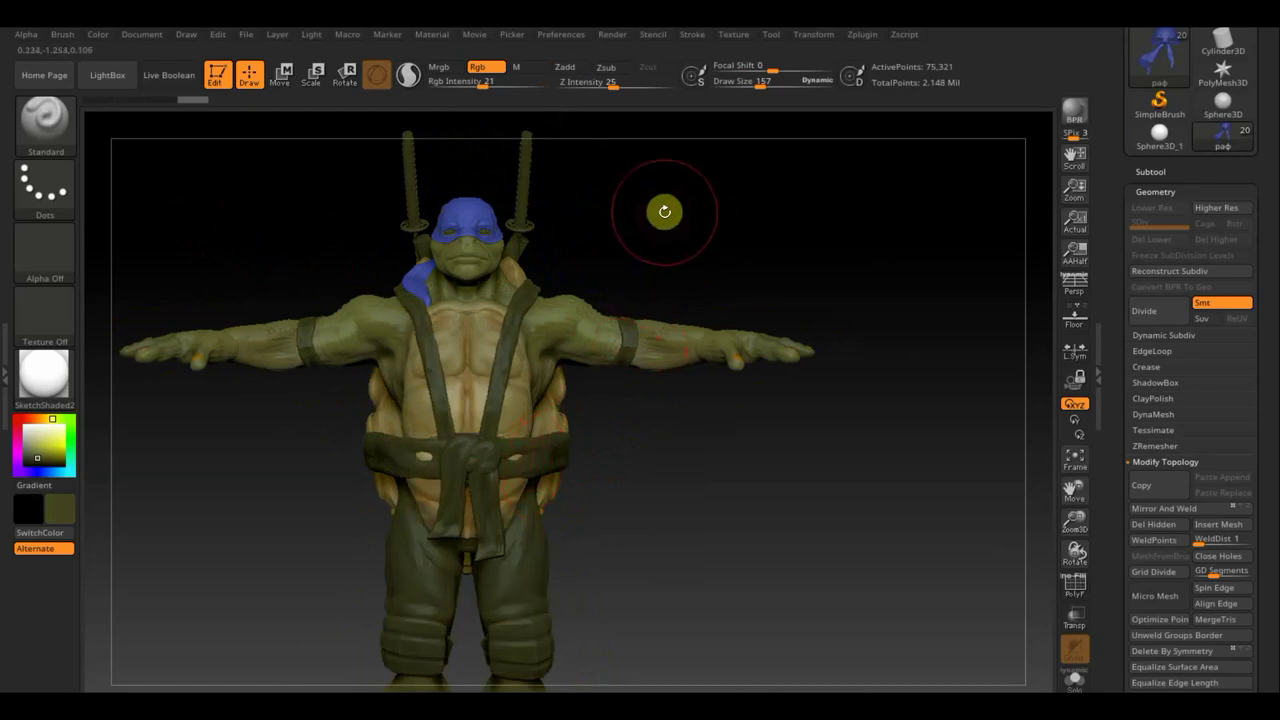
mouse_move(663, 209)
alt+mouse_down()
mouse_move(695, 437)
mouse_move(711, 291)
mouse_move(777, 346)
alt+mouse_up()
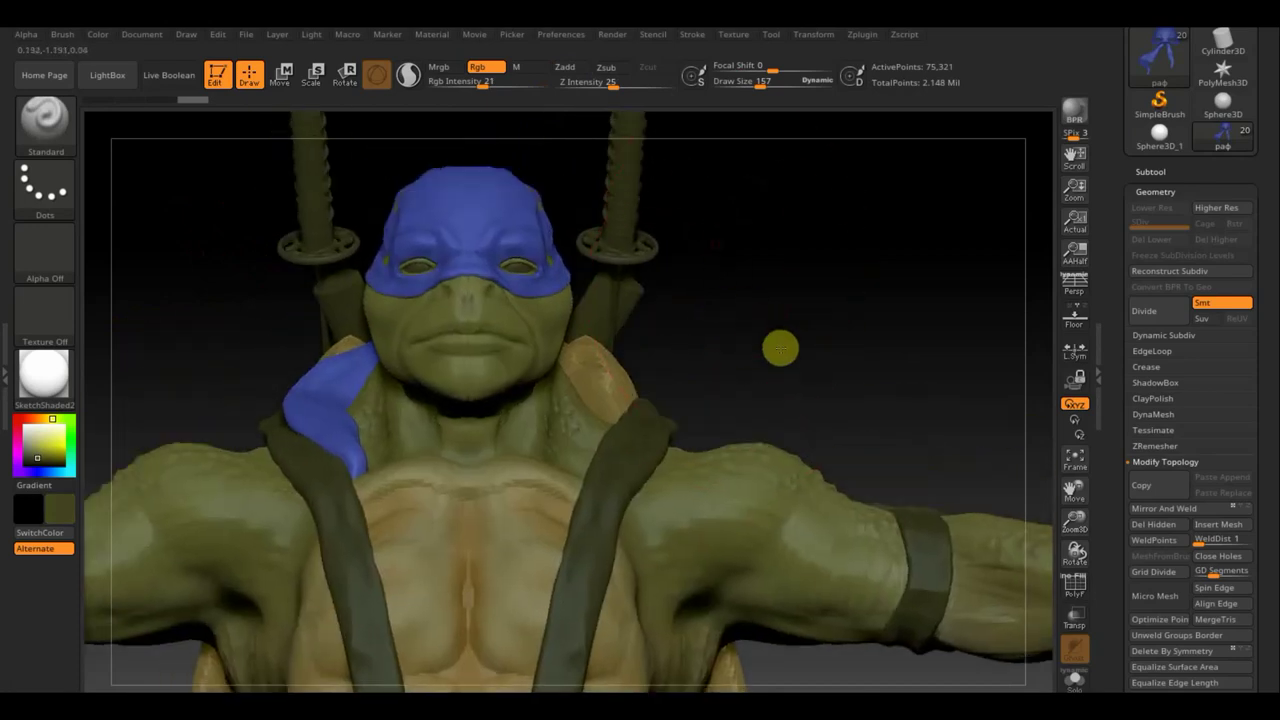
drag(760, 84, 734, 82)
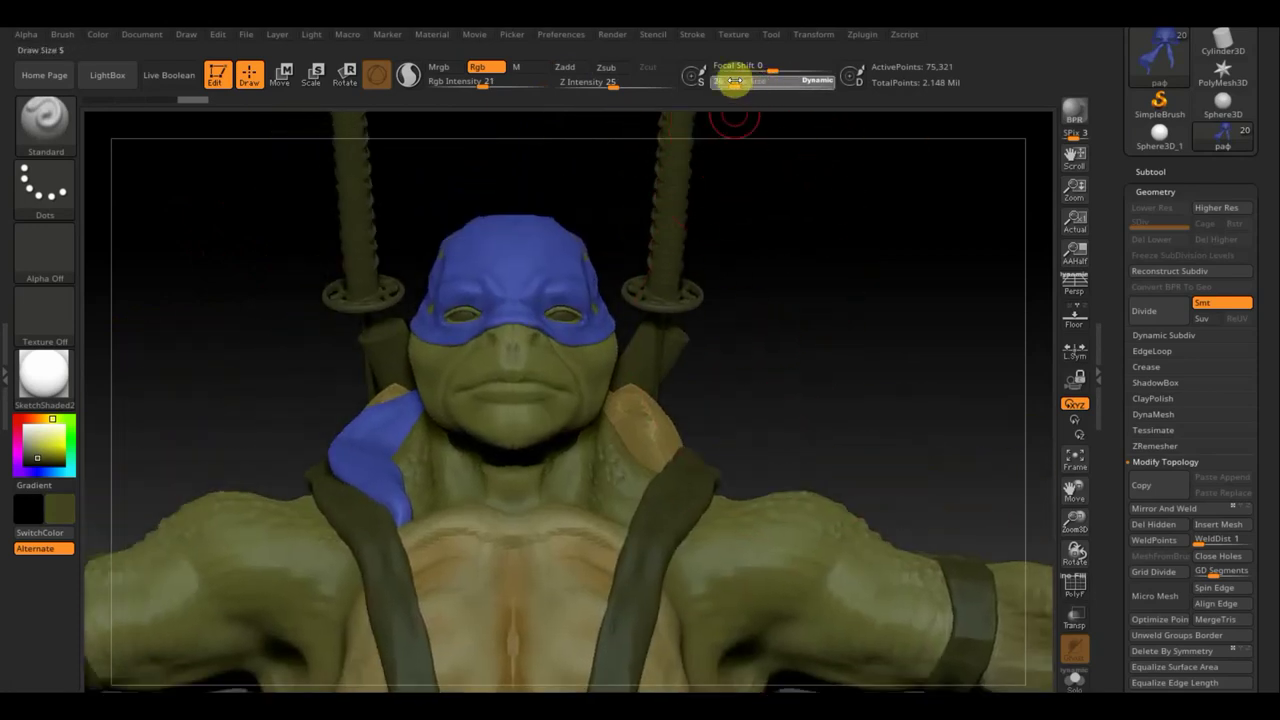
- At Rgb Intensity 2, dab faint red onto the nose and near the lips
drag(457, 80, 440, 82)
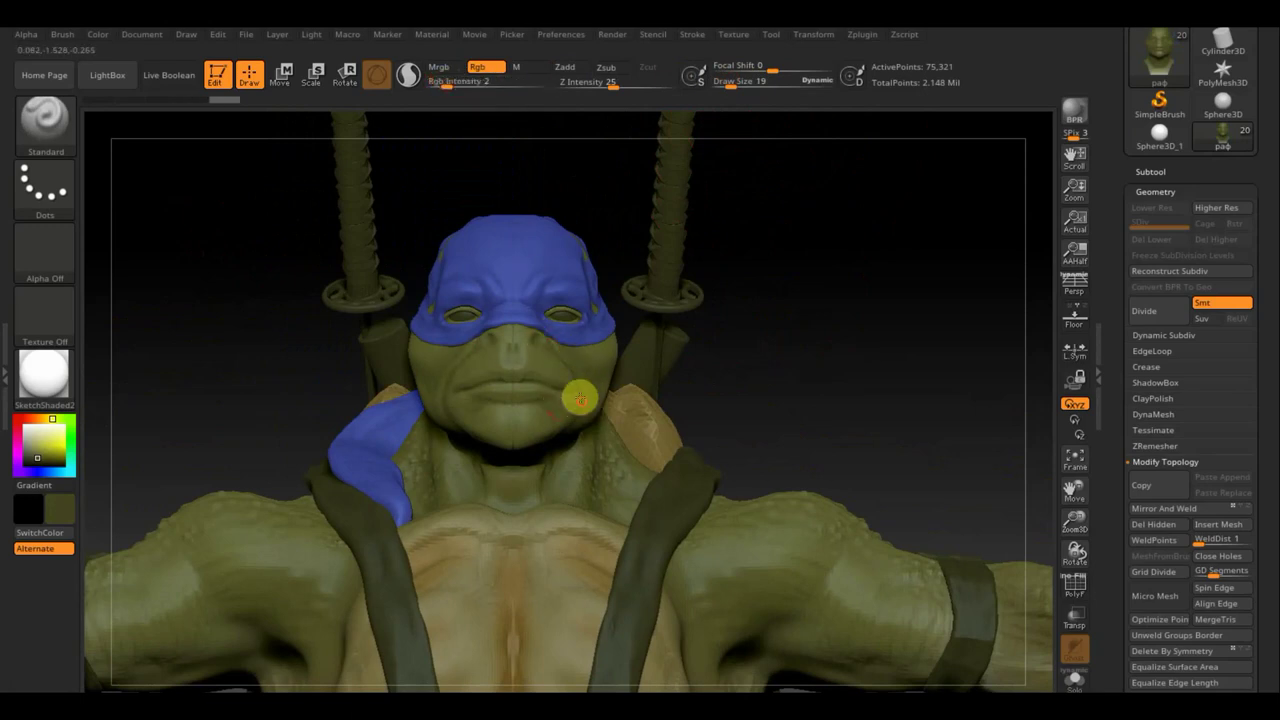
drag(580, 399, 535, 337)
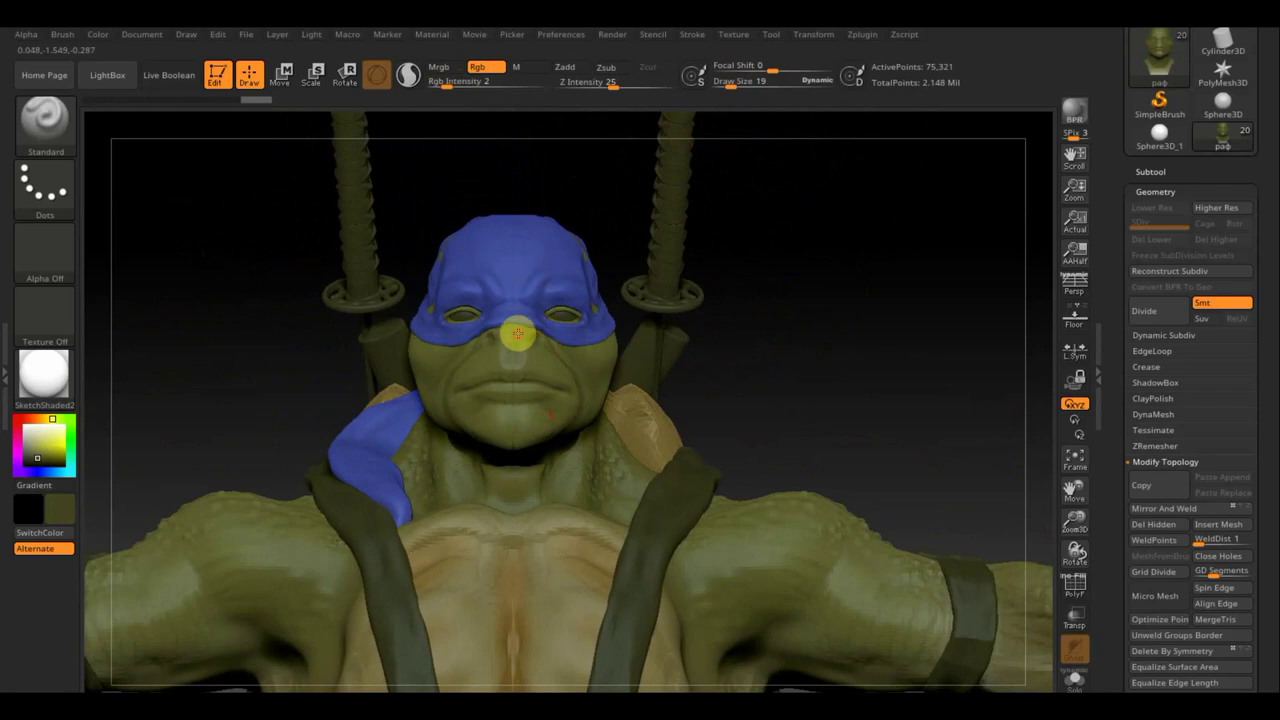
drag(451, 83, 467, 88)
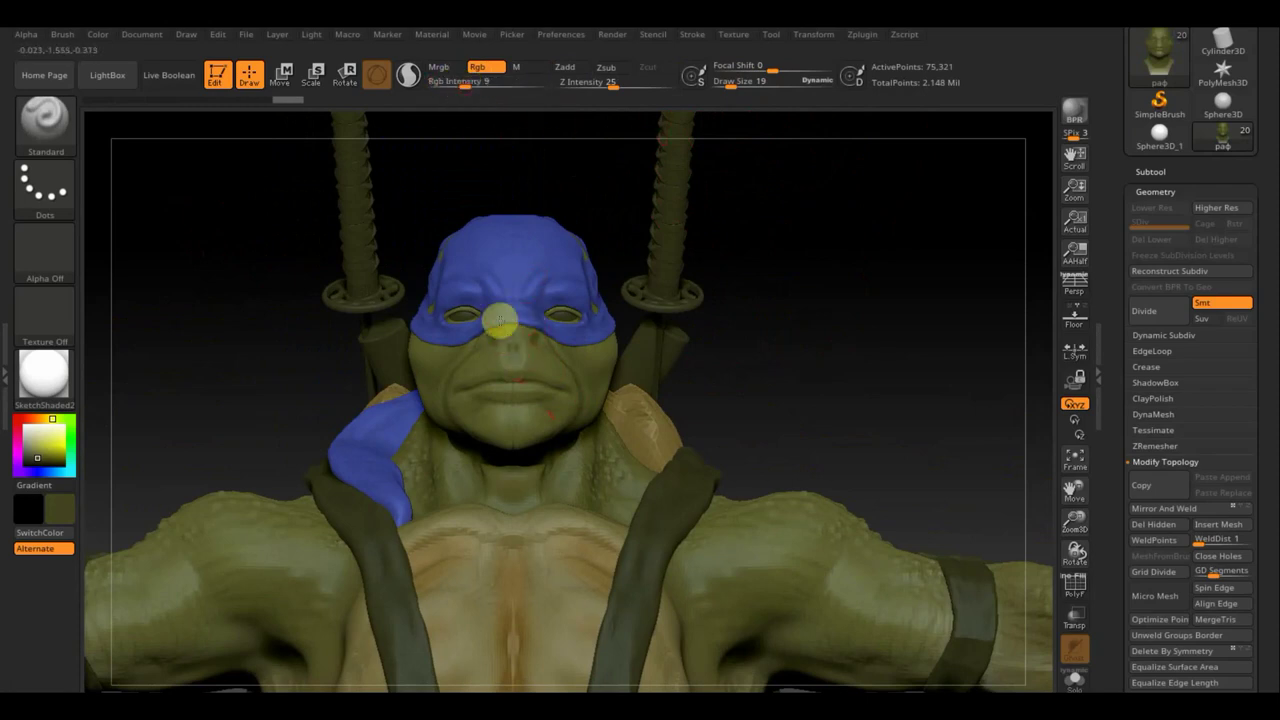
mouse_move(498, 320)
mouse_down()
mouse_move(531, 420)
mouse_move(534, 406)
mouse_move(514, 409)
mouse_up()
- Tint the cheek faintly red from the side profile, redoing one stroke after an undo
drag(226, 308, 298, 316)
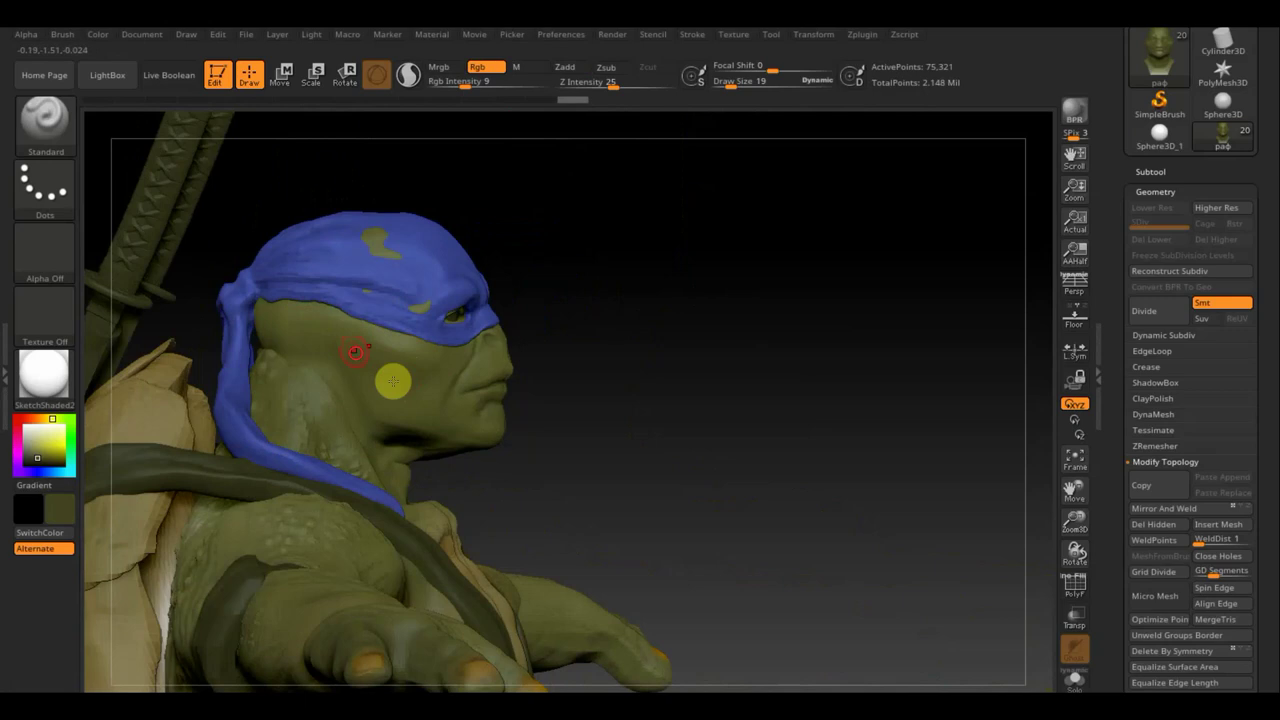
mouse_move(356, 351)
mouse_down()
mouse_move(346, 342)
mouse_move(457, 360)
mouse_up()
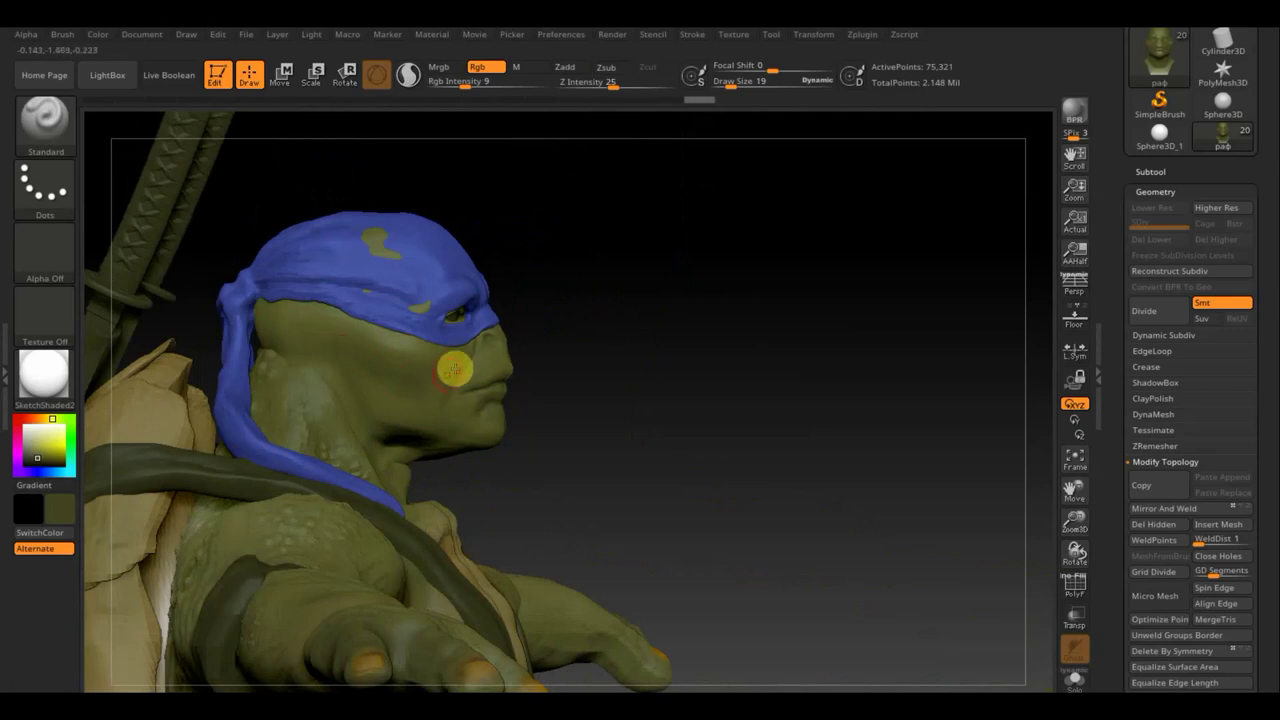
key(ctrl+z)
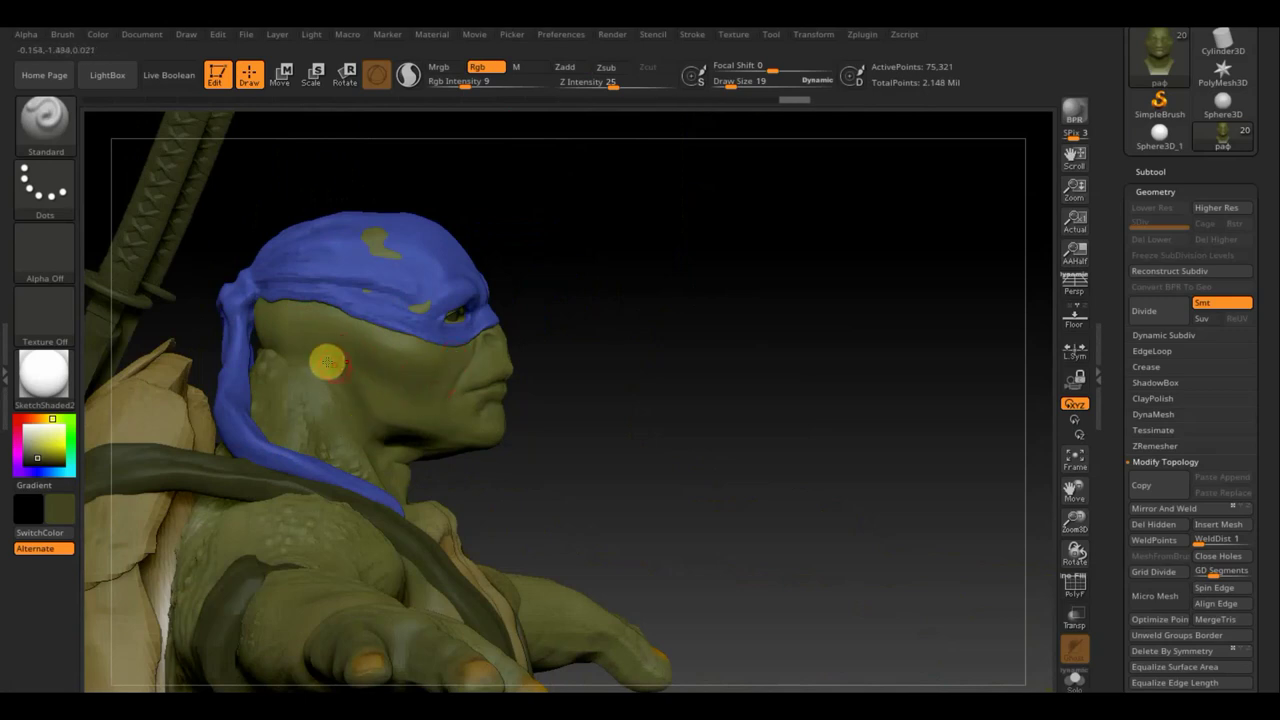
drag(326, 378, 320, 325)
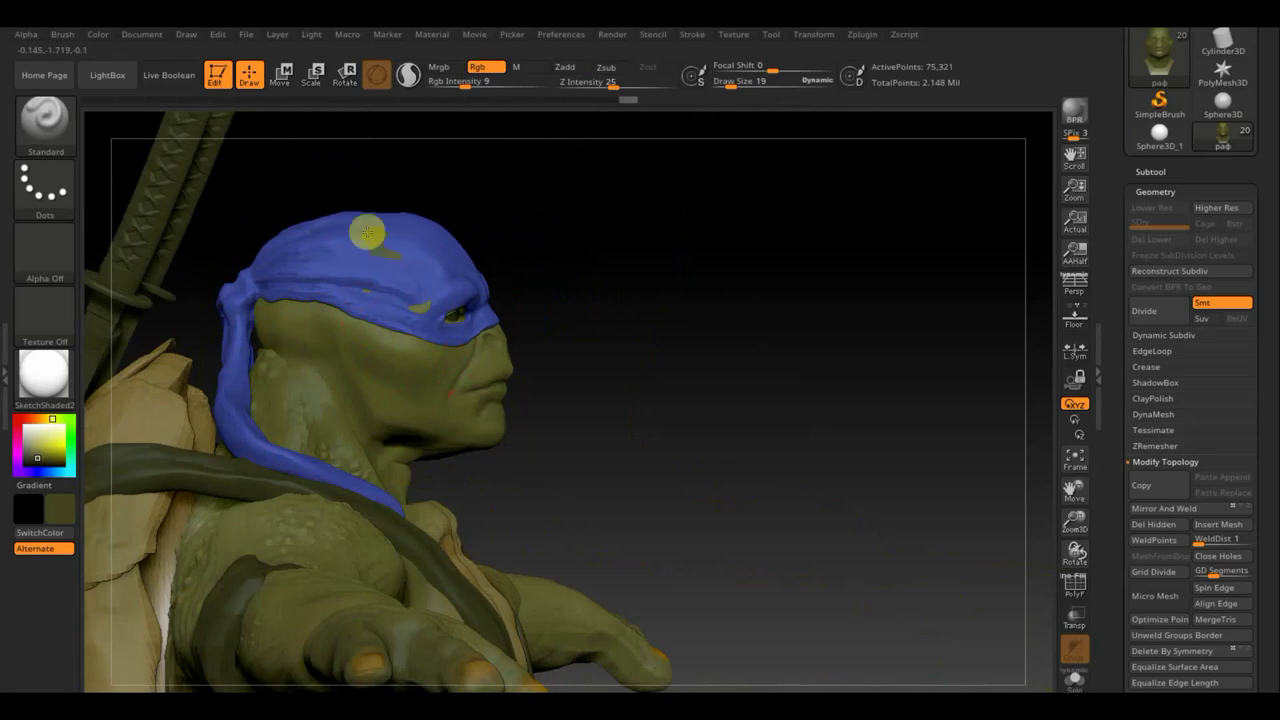
drag(600, 271, 410, 308)
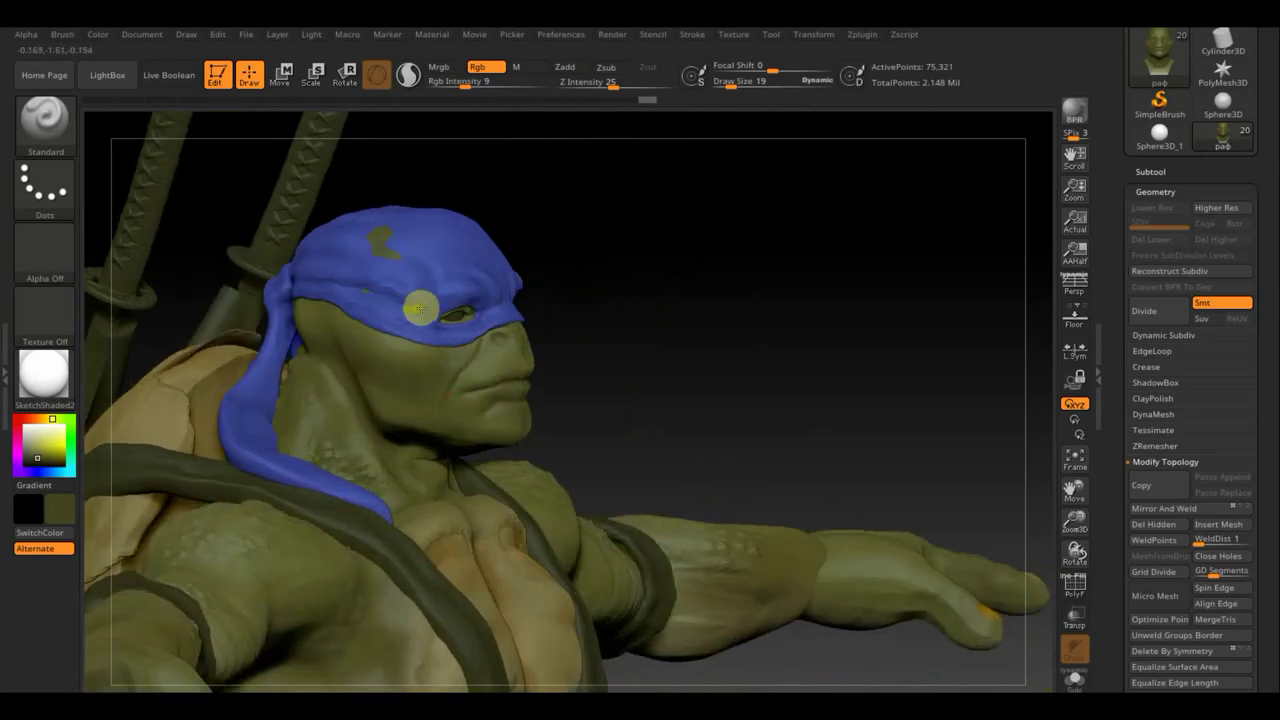
mouse_move(618, 285)
mouse_down()
mouse_move(573, 288)
mouse_move(571, 274)
mouse_move(469, 310)
mouse_up()
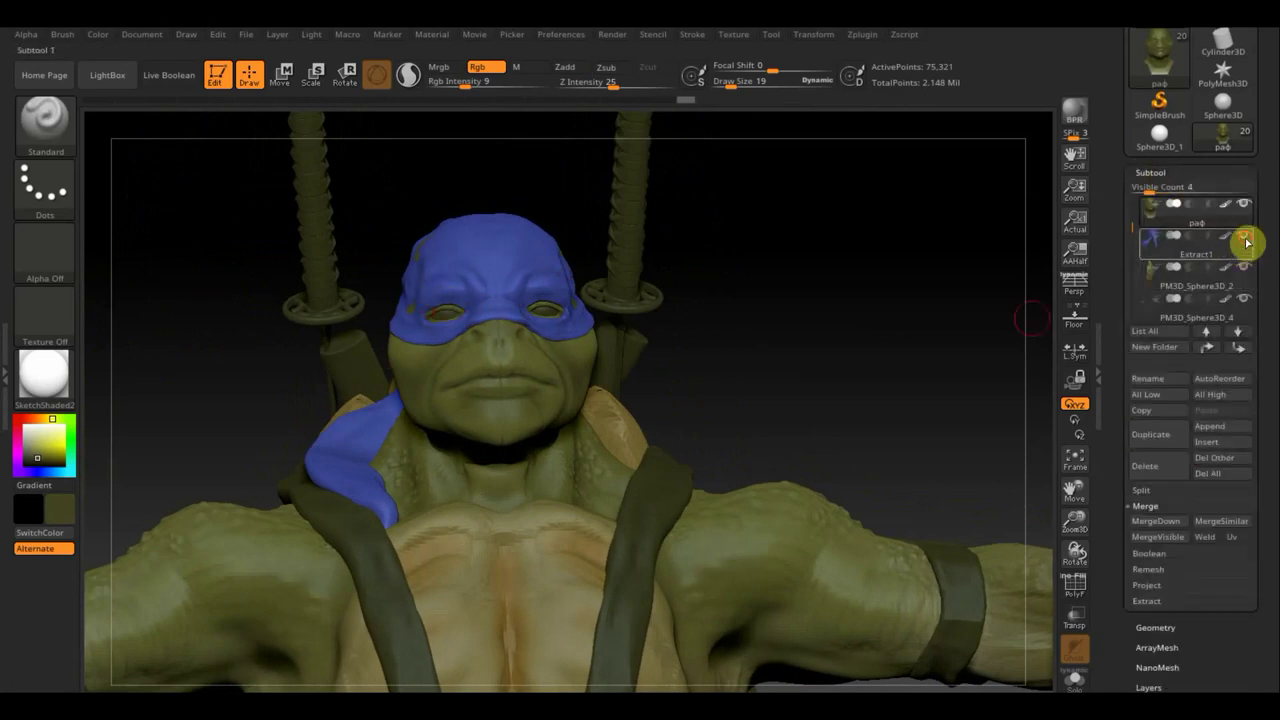
- Hide the bandana, select the PM3D_Sphere3D1 eyeball subtool, and choose light grey-white at Rgb Intensity 61
click(1244, 234)
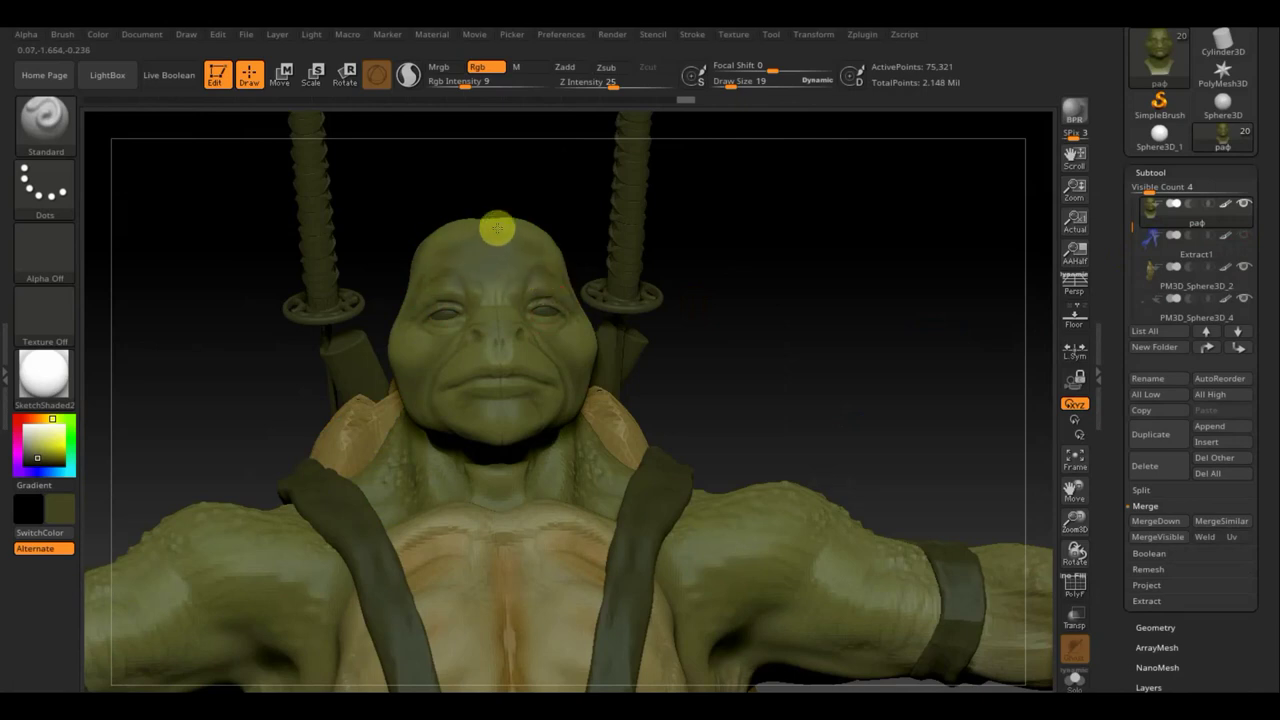
drag(800, 318, 800, 334)
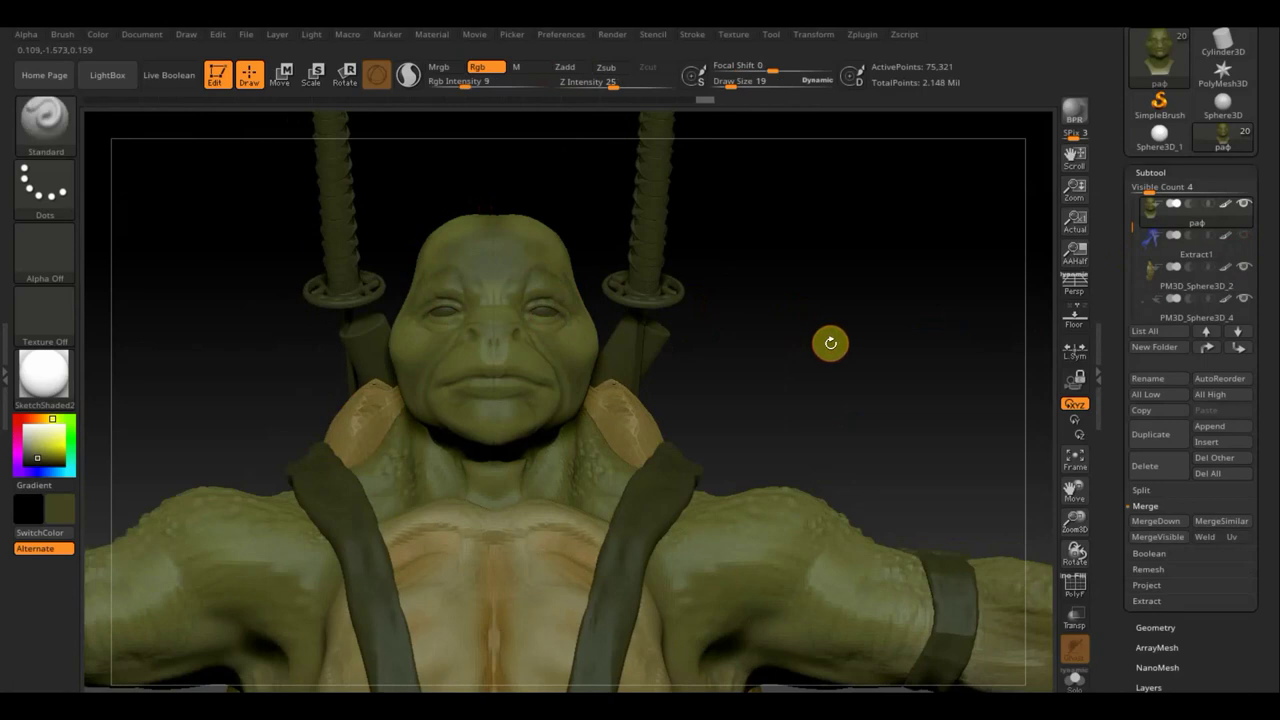
key(n)
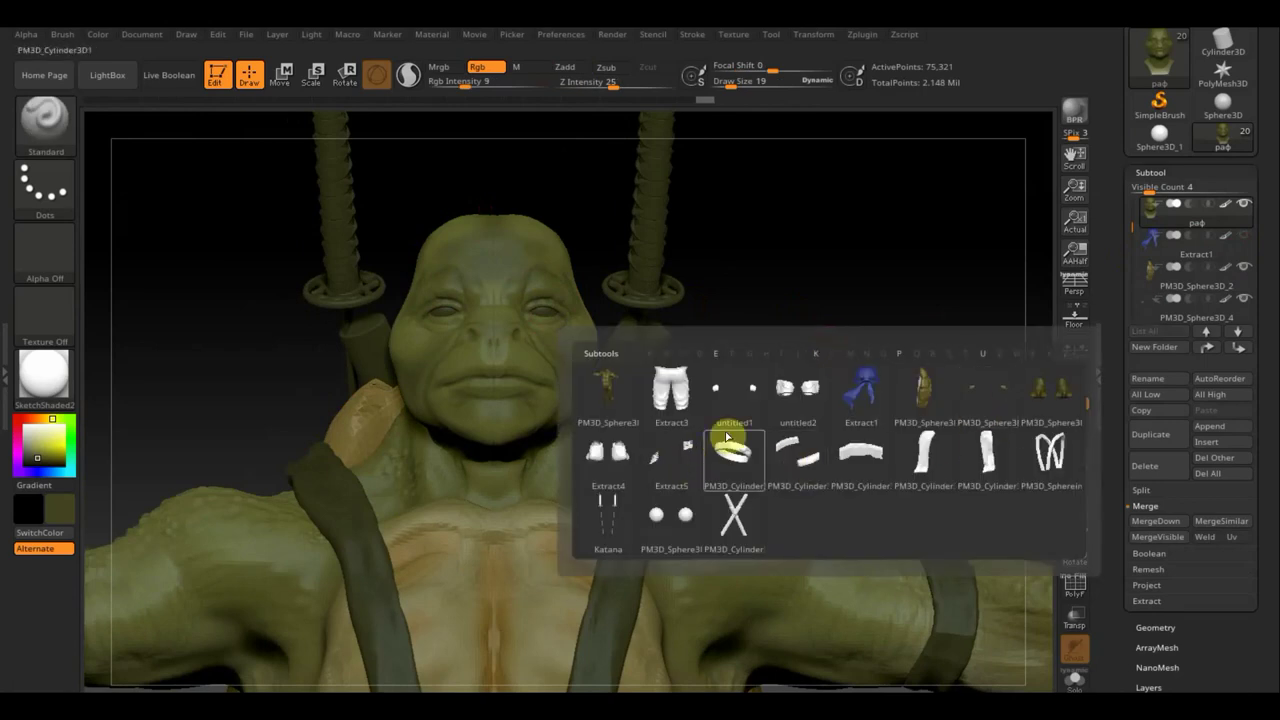
click(671, 516)
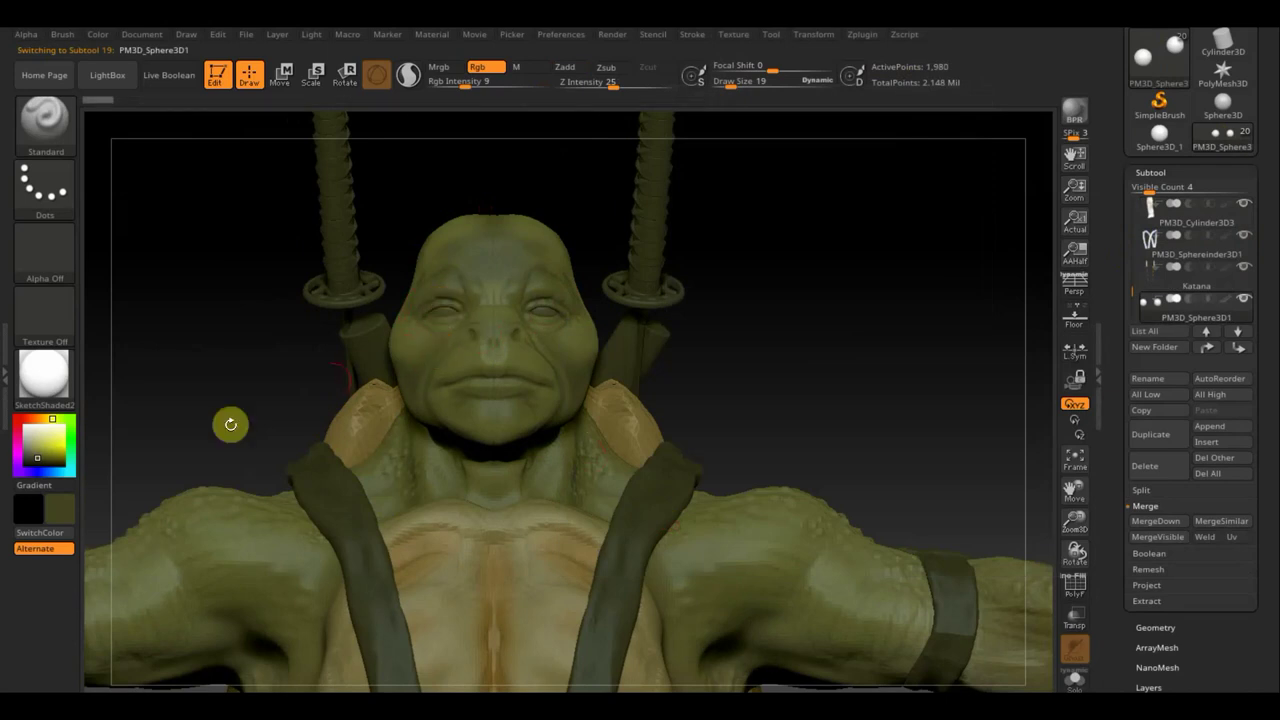
click(60, 507)
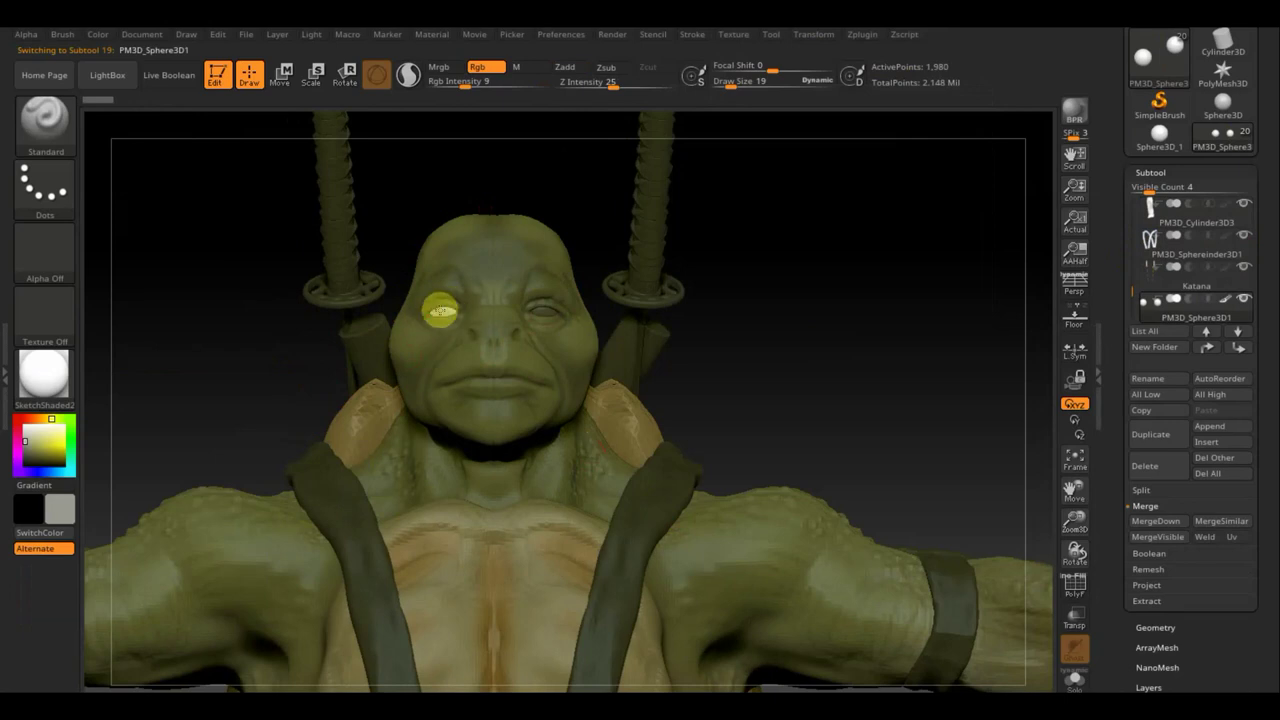
drag(477, 88, 518, 86)
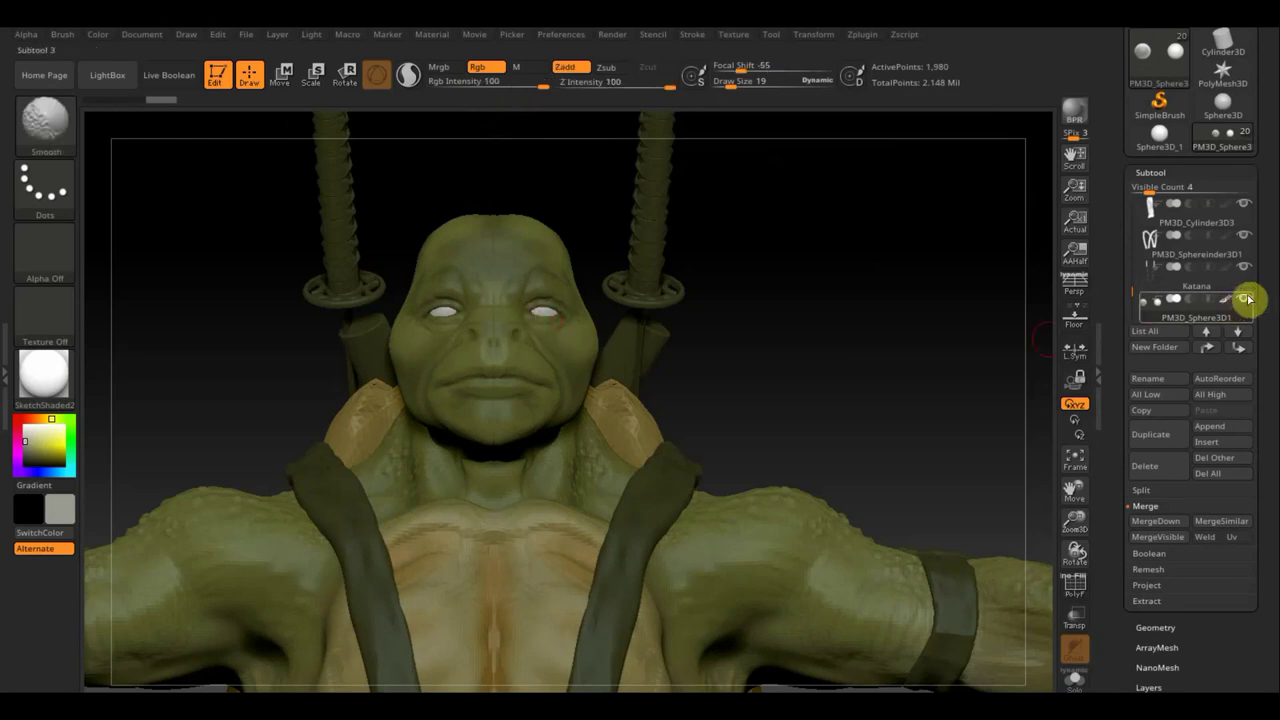
- Solo the eyeballs, paint them white with a size 5 brush, and show all parts again
shift+click(1243, 298)
drag(809, 348, 814, 369)
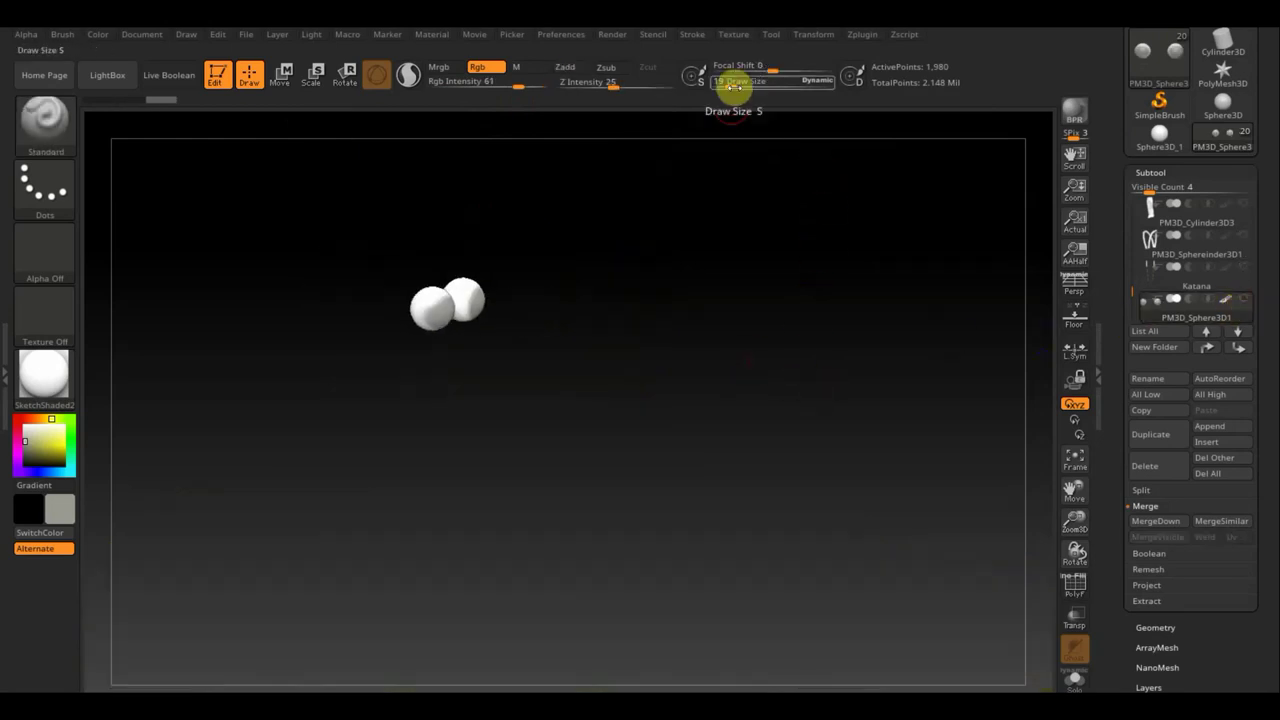
drag(734, 86, 752, 89)
mouse_move(689, 189)
mouse_down()
mouse_move(580, 274)
mouse_move(424, 303)
mouse_up()
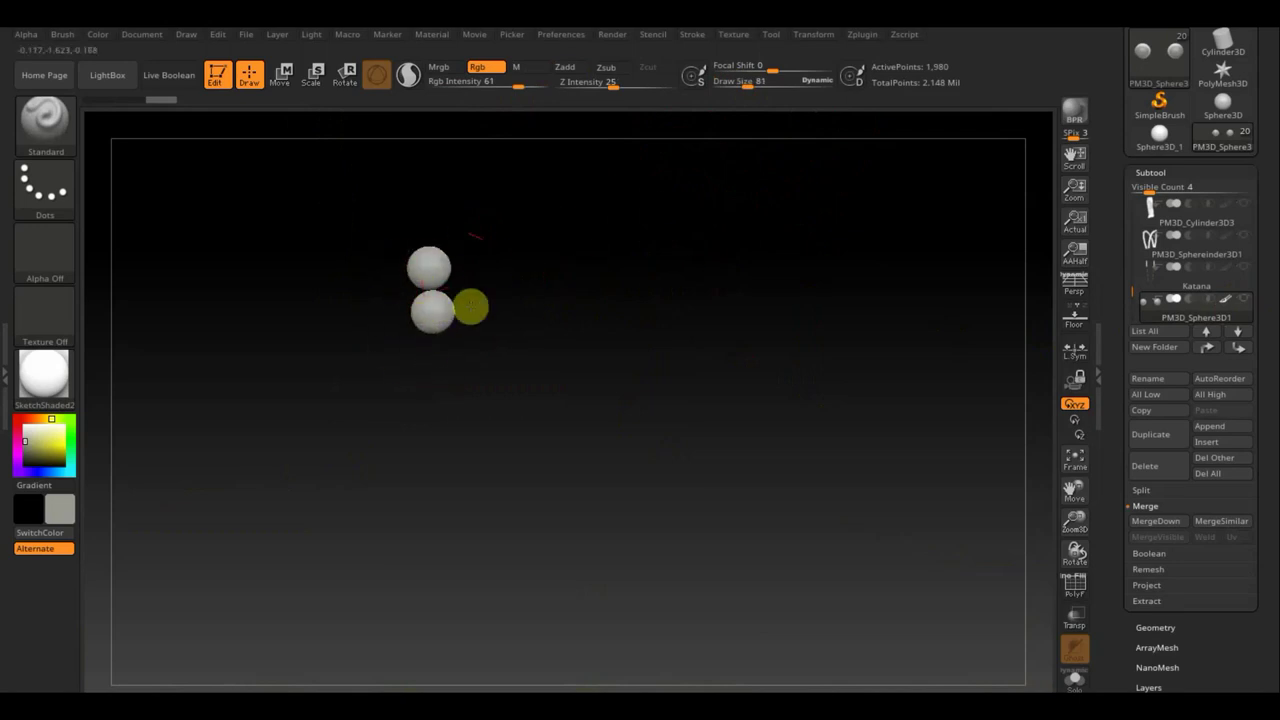
drag(817, 209, 672, 266)
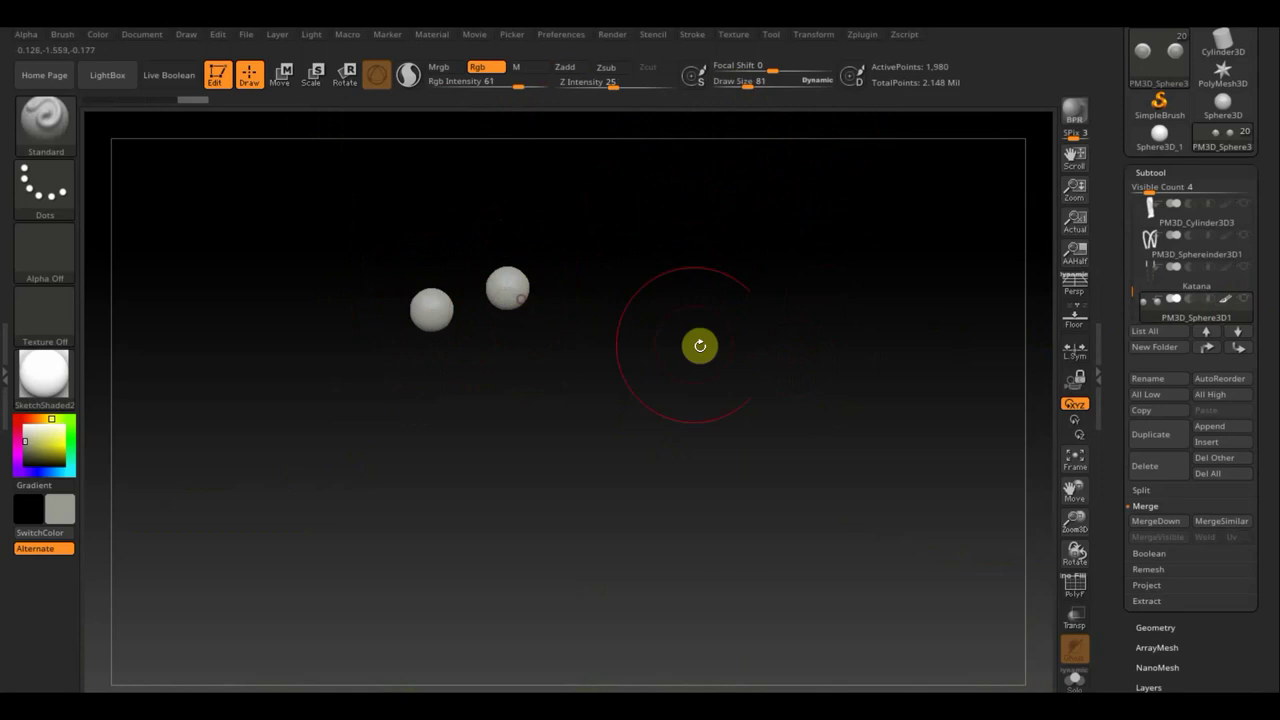
shift+drag(700, 345, 754, 414)
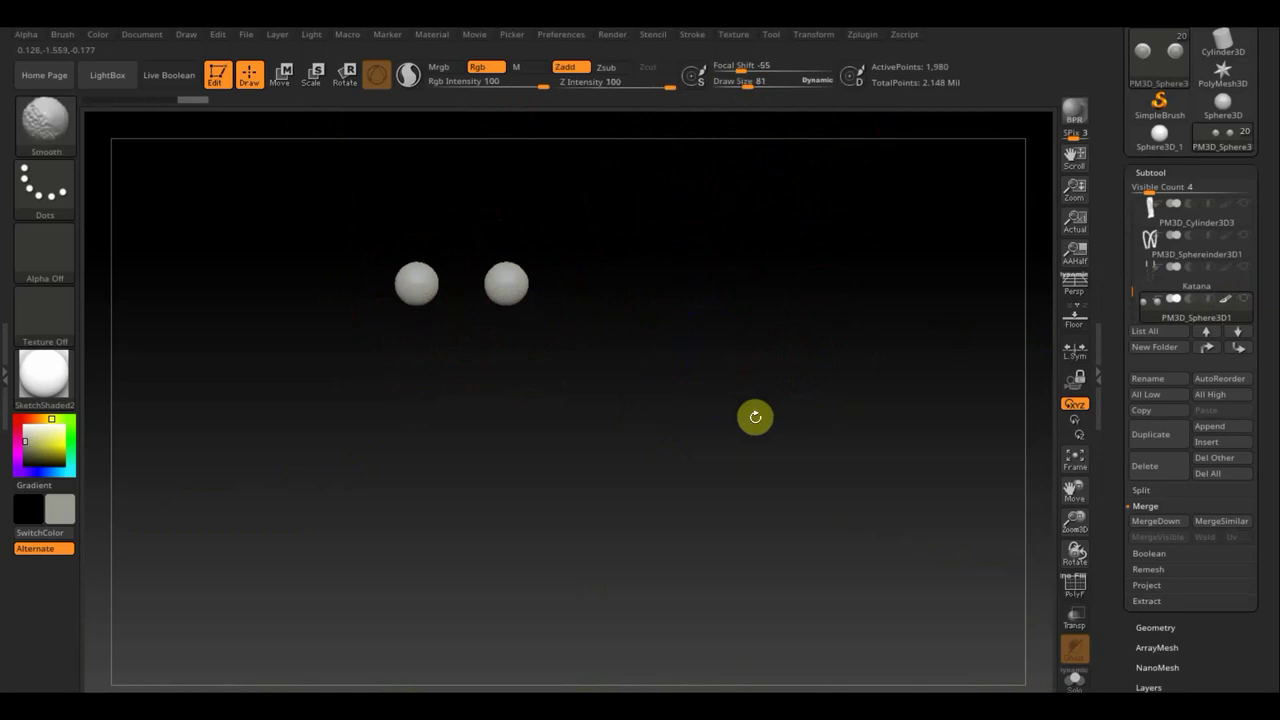
shift+click(1247, 299)
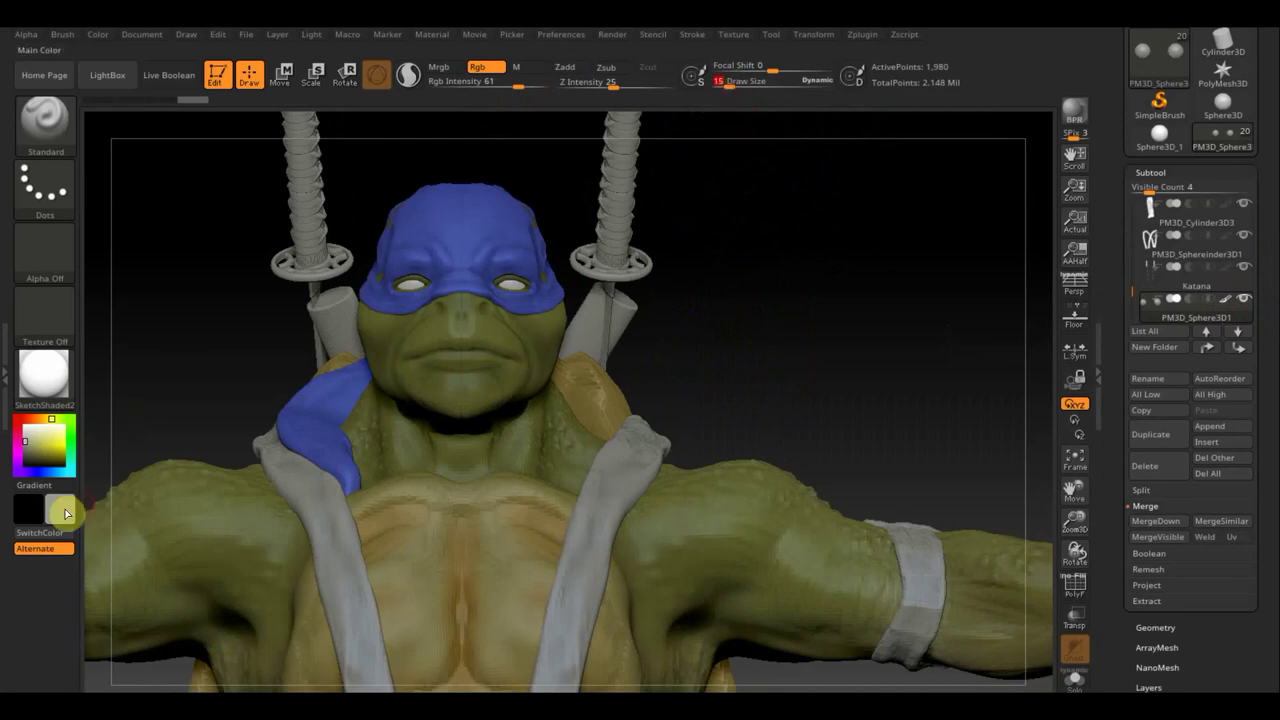
- Zoom onto the head and paint a dark iris and black pupil into the left eye with a small brush
click(55, 523)
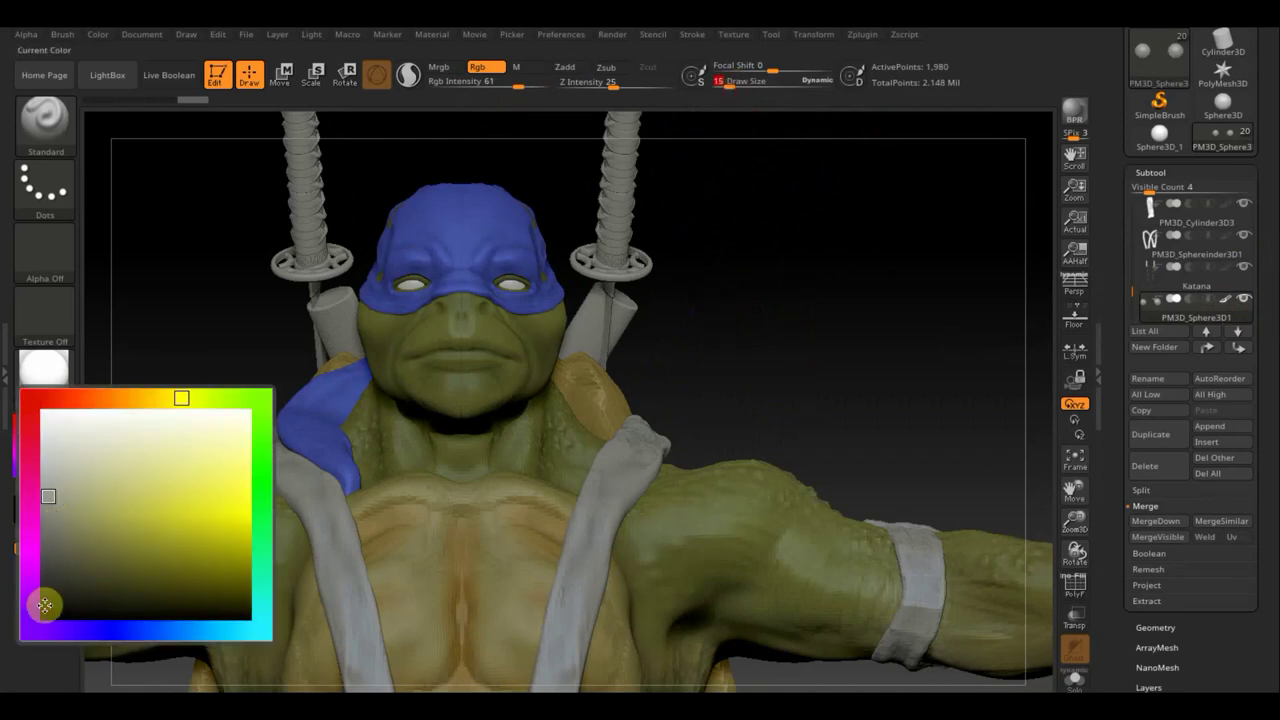
click(45, 605)
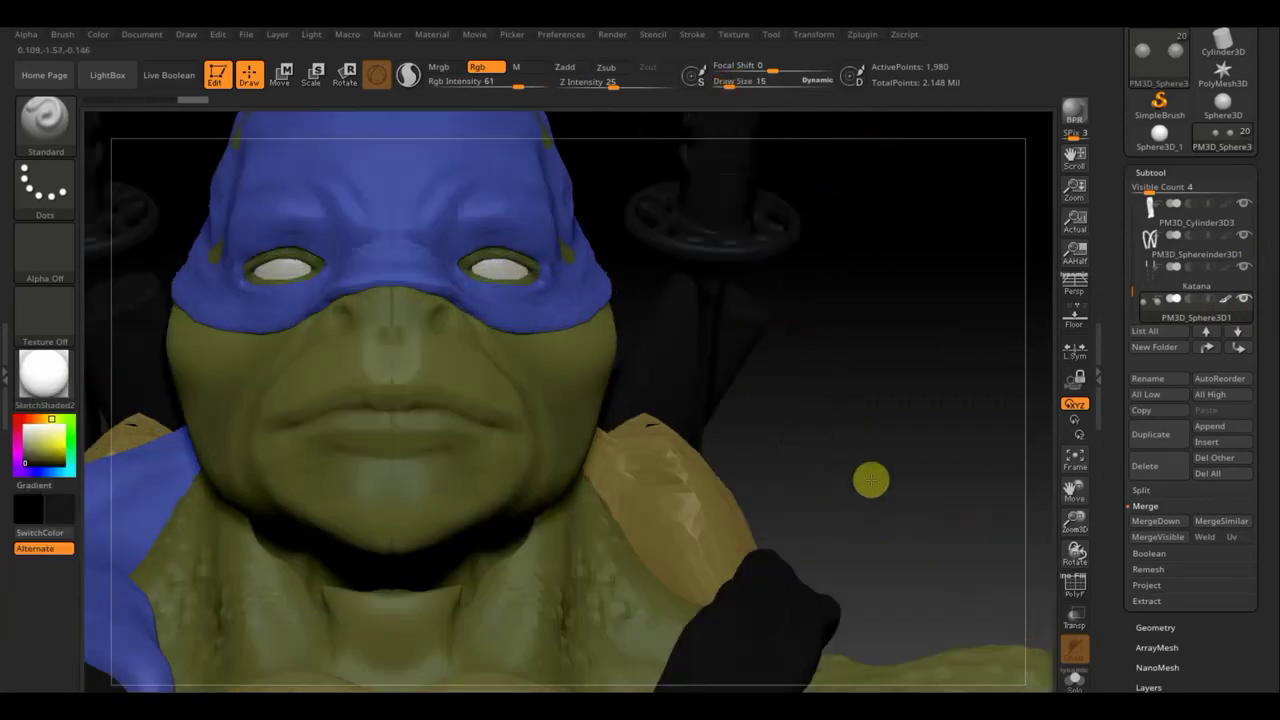
drag(871, 480, 1009, 477)
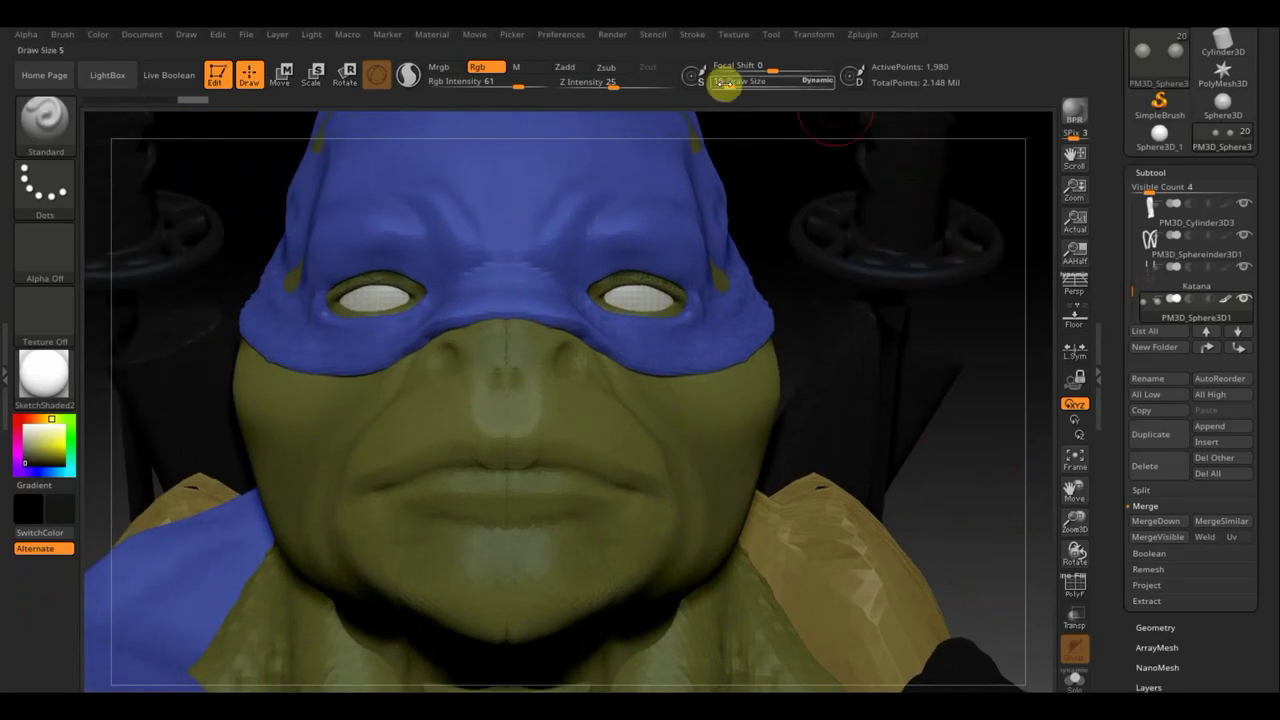
drag(724, 84, 722, 84)
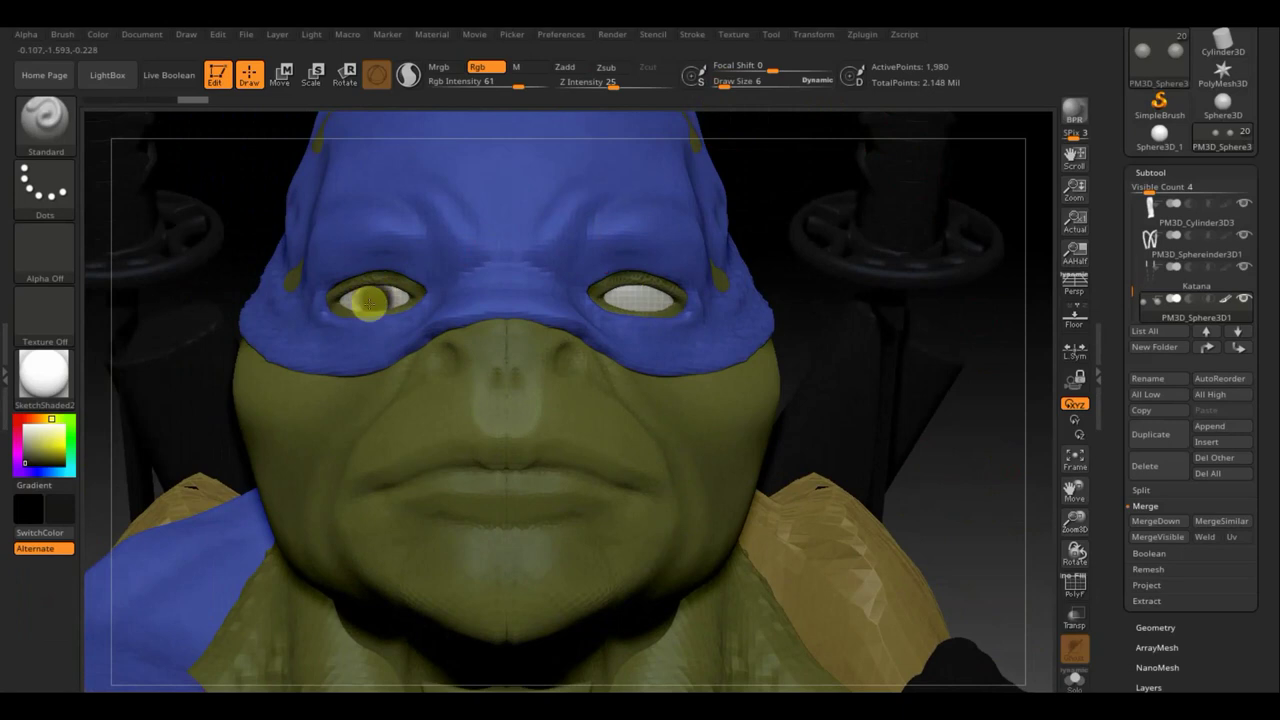
drag(367, 293, 376, 298)
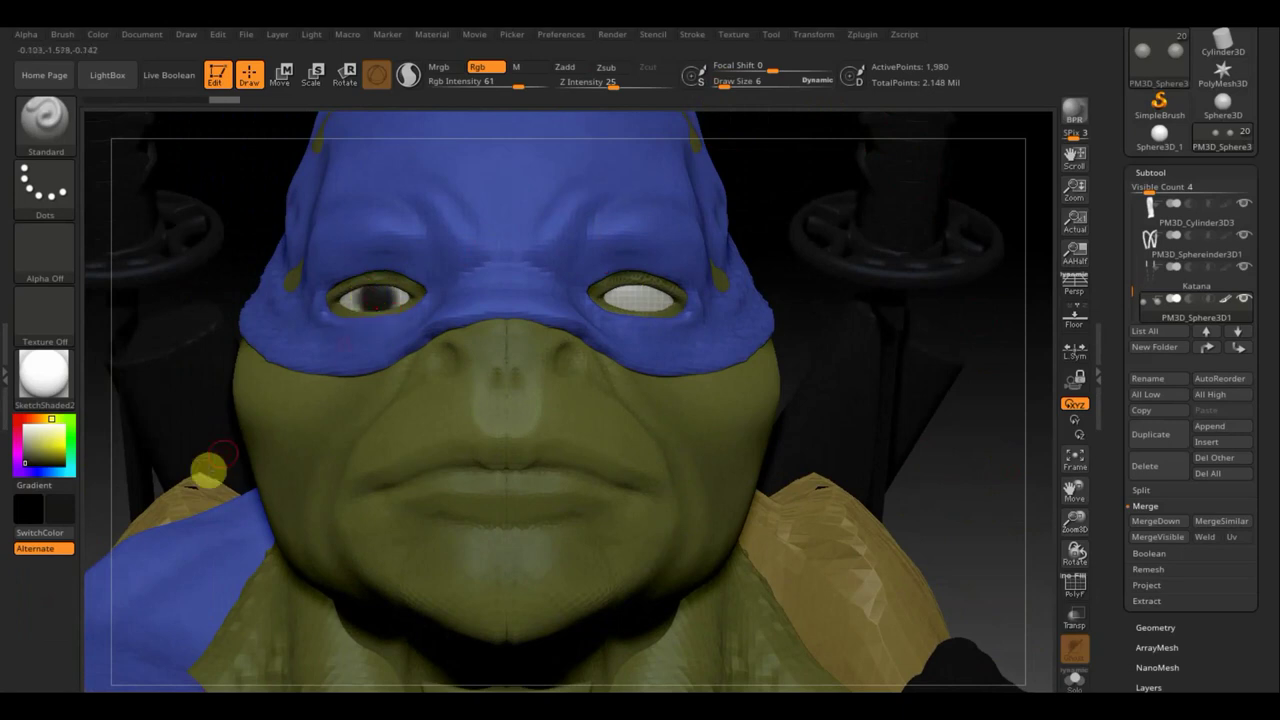
click(57, 518)
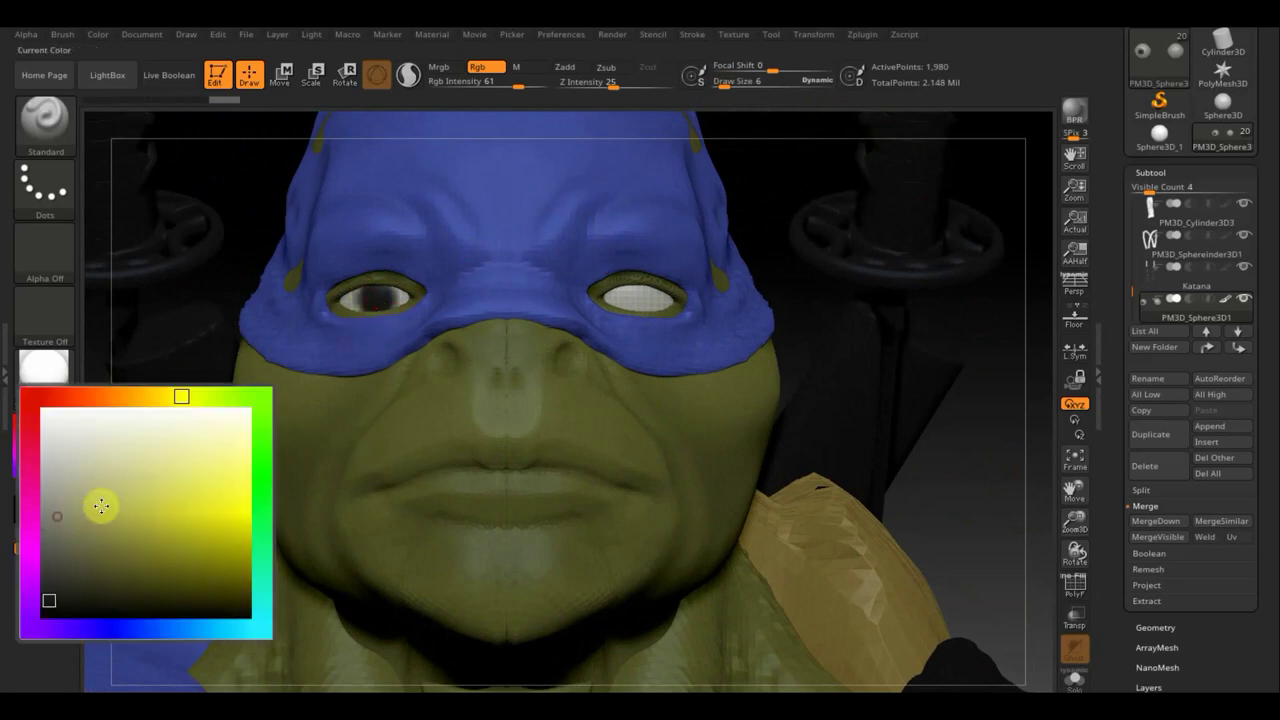
drag(47, 502, 372, 326)
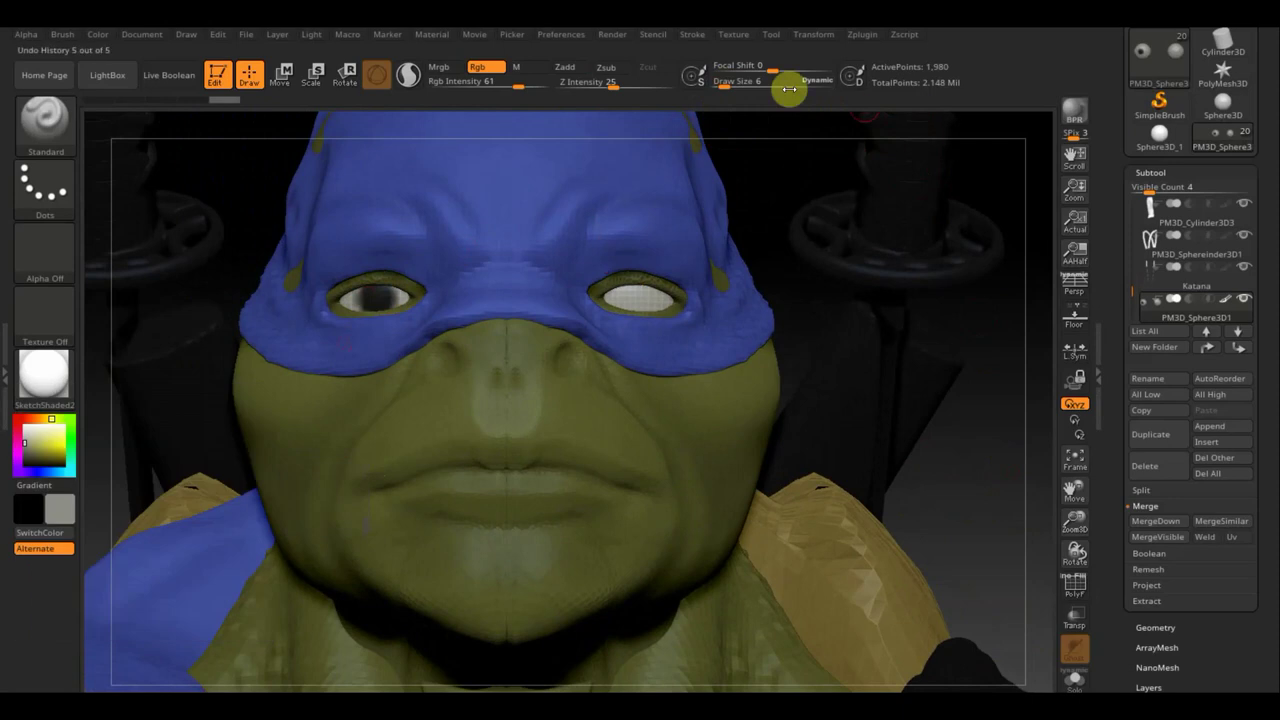
drag(722, 83, 700, 106)
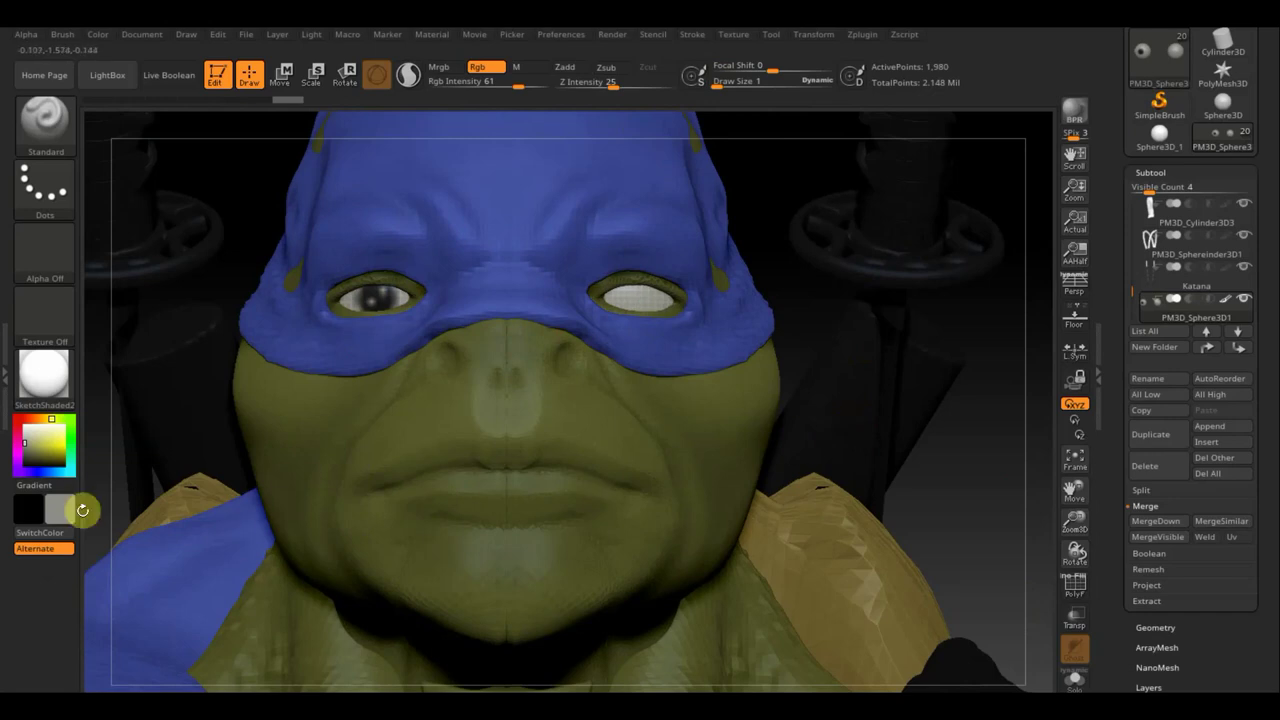
- Paint a near-white catchlight in the left eye, unhide the katanas, and lower Rgb Intensity to 8
click(67, 506)
click(46, 440)
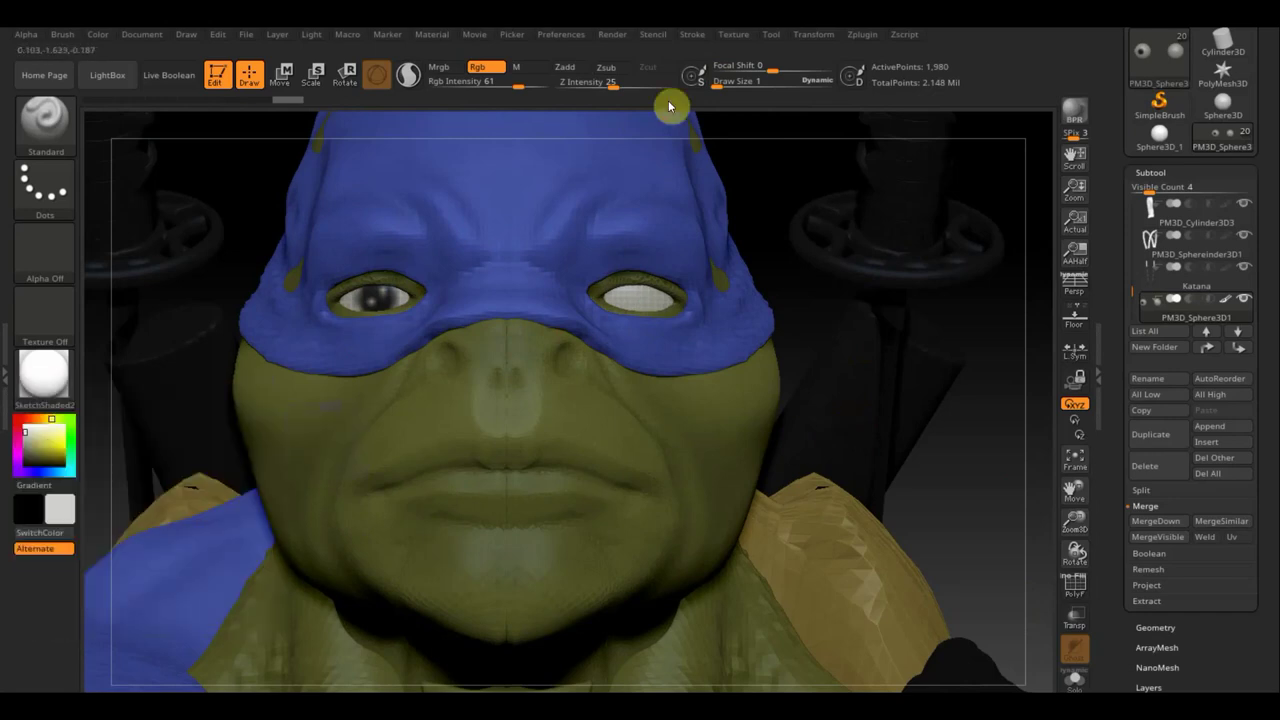
drag(716, 82, 727, 86)
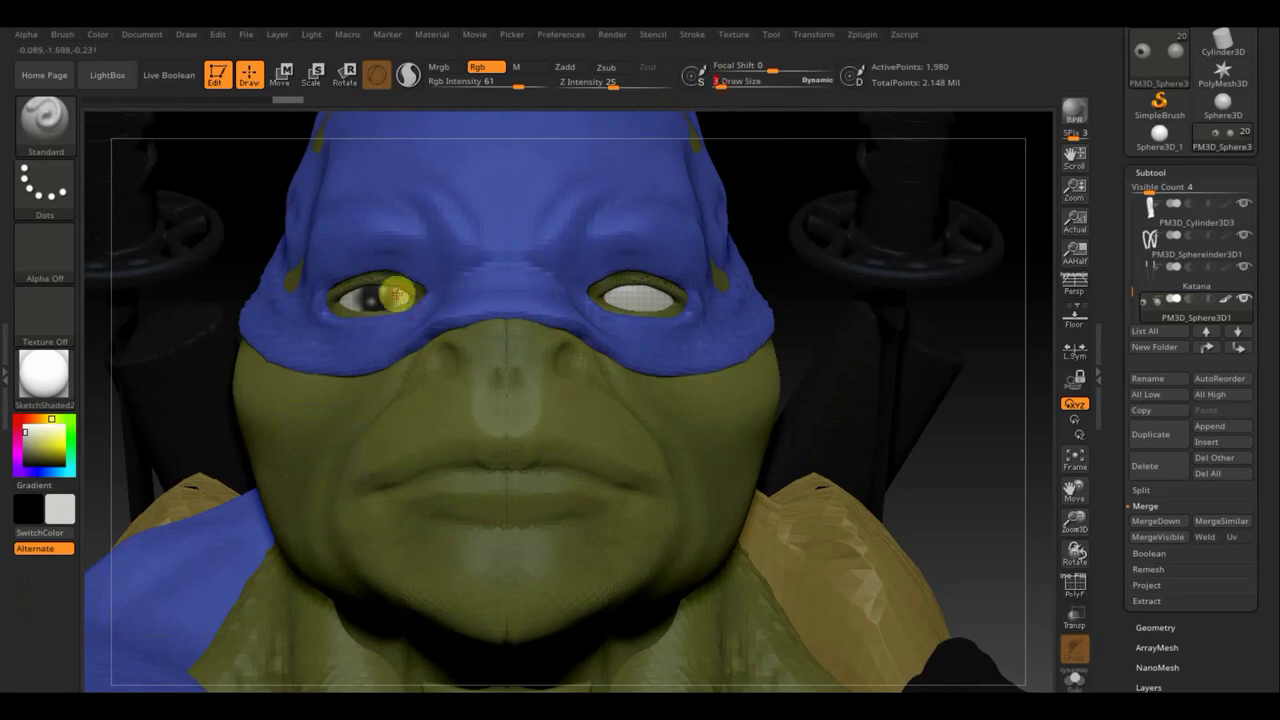
drag(392, 306, 417, 277)
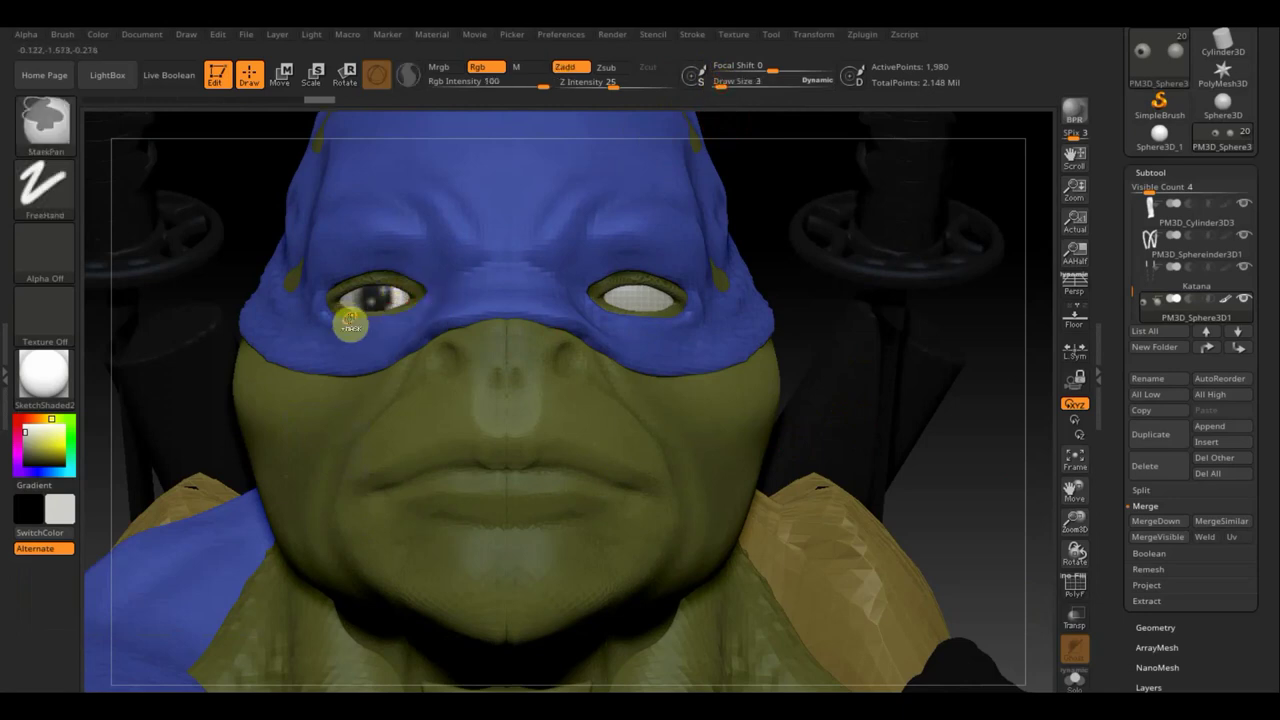
ctrl+shift+click(349, 318)
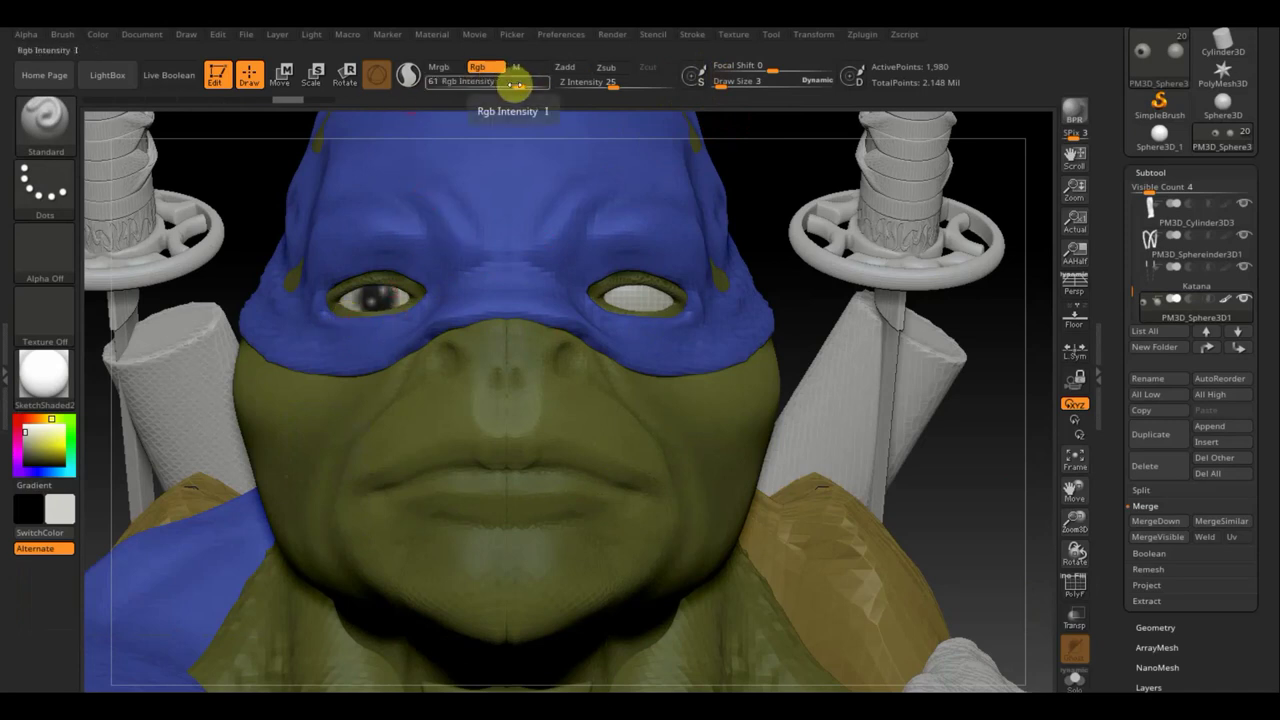
drag(509, 84, 471, 84)
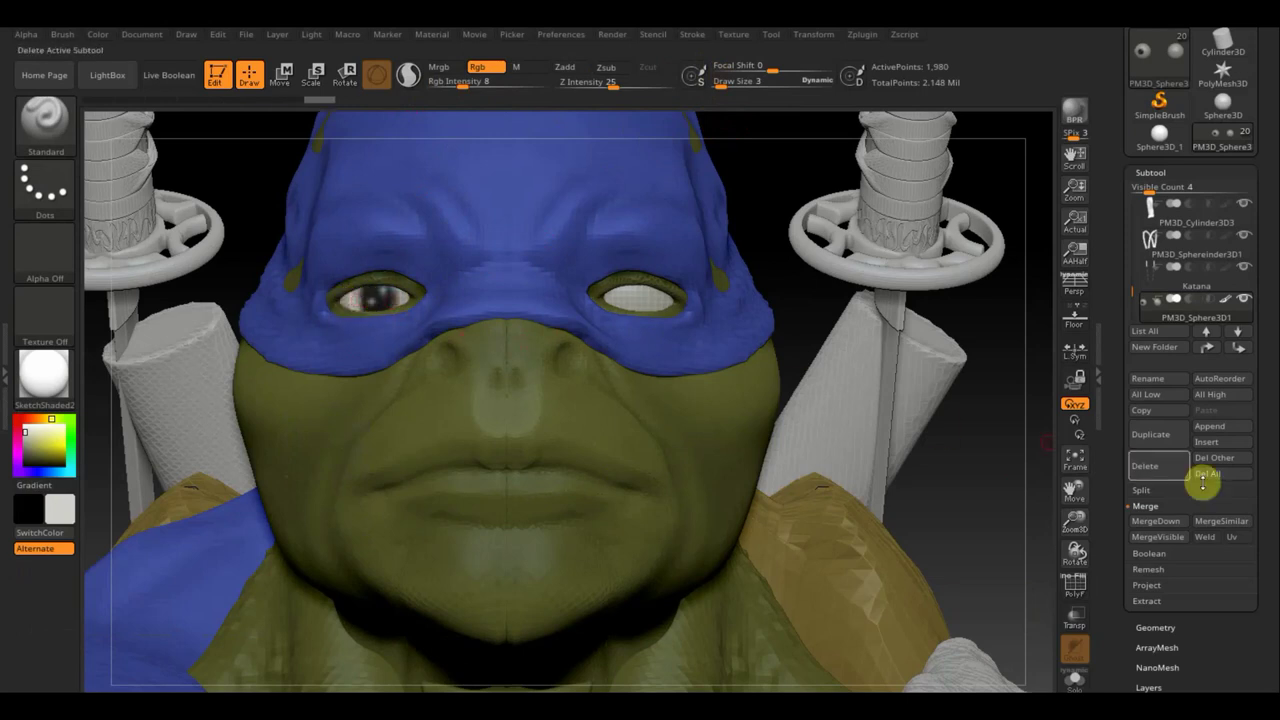
- Apply Mirror And Weld from Geometry > Modify Topology to copy the painted eye onto the right eye
click(1170, 627)
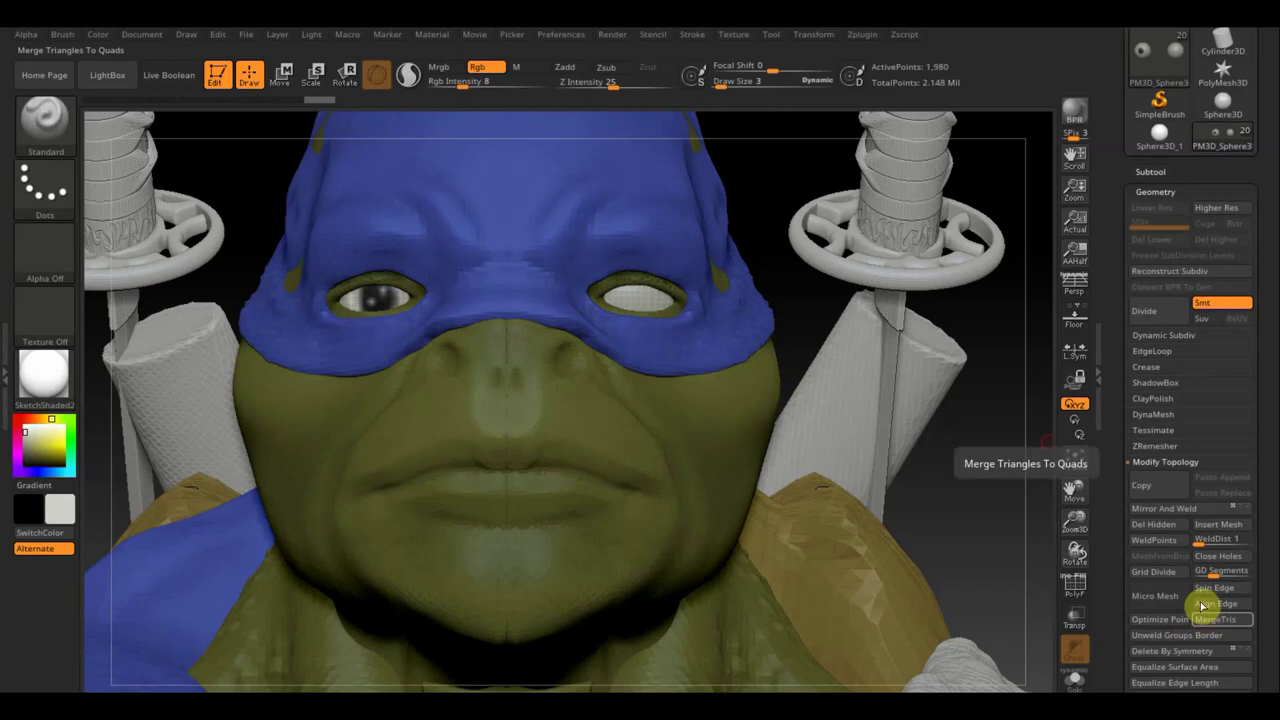
click(1181, 510)
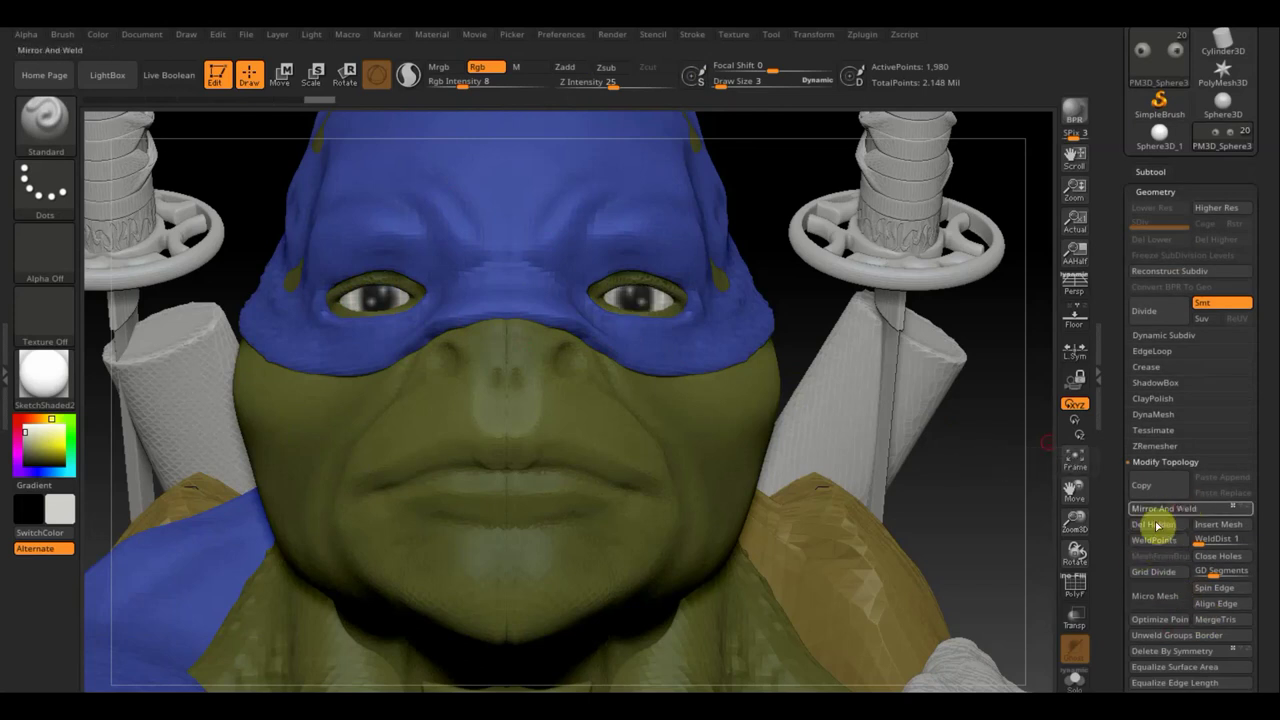
mouse_move(1023, 580)
alt+mouse_down()
mouse_move(920, 363)
mouse_move(914, 463)
mouse_move(946, 520)
mouse_move(936, 487)
alt+mouse_up()
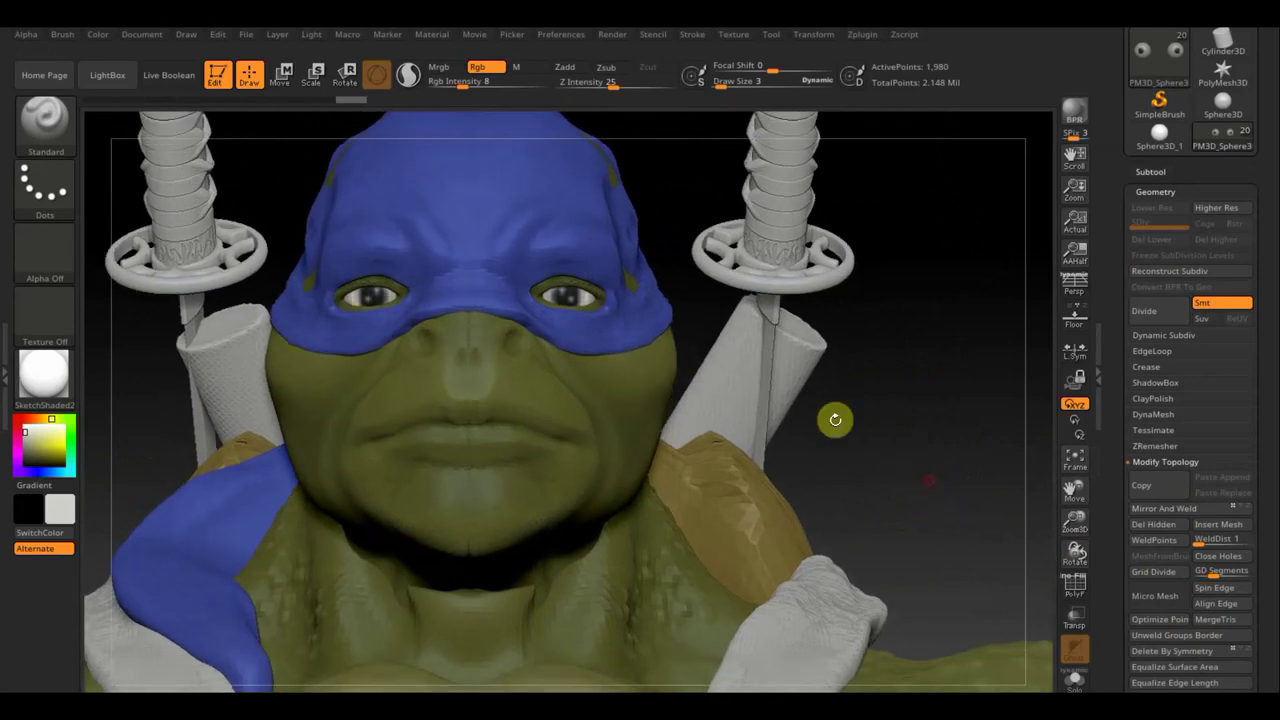
- Select the Extract1 mask subtool, pick a blue, and enlarge the brush
key(n)
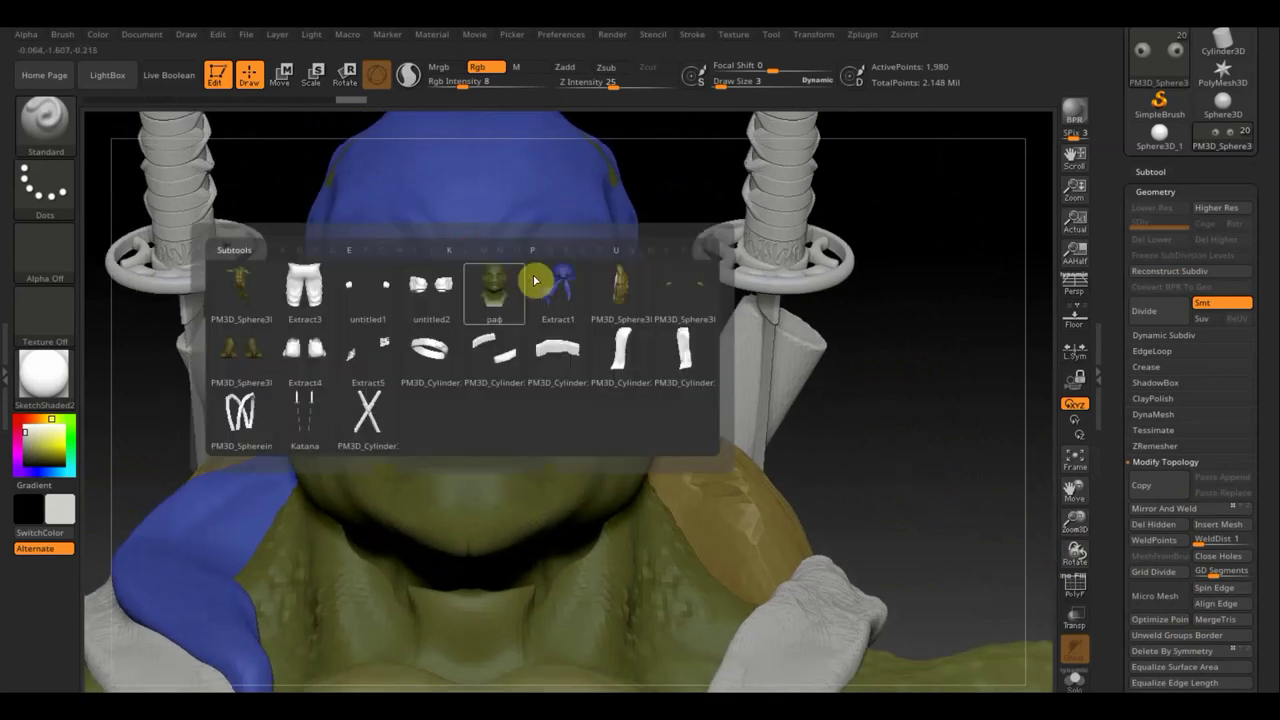
click(566, 286)
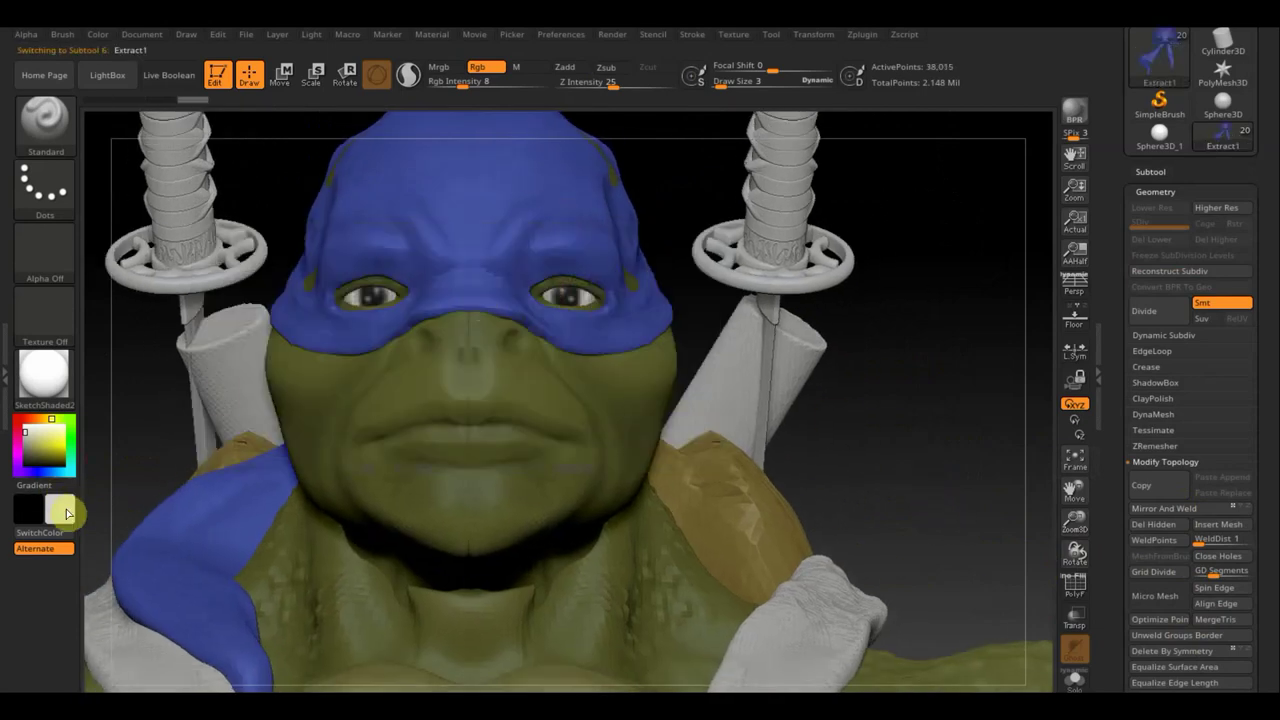
mouse_move(66, 513)
mouse_down()
mouse_move(57, 506)
mouse_move(154, 623)
mouse_move(171, 621)
mouse_up()
mouse_move(168, 532)
mouse_down()
mouse_move(163, 509)
mouse_move(131, 545)
mouse_up()
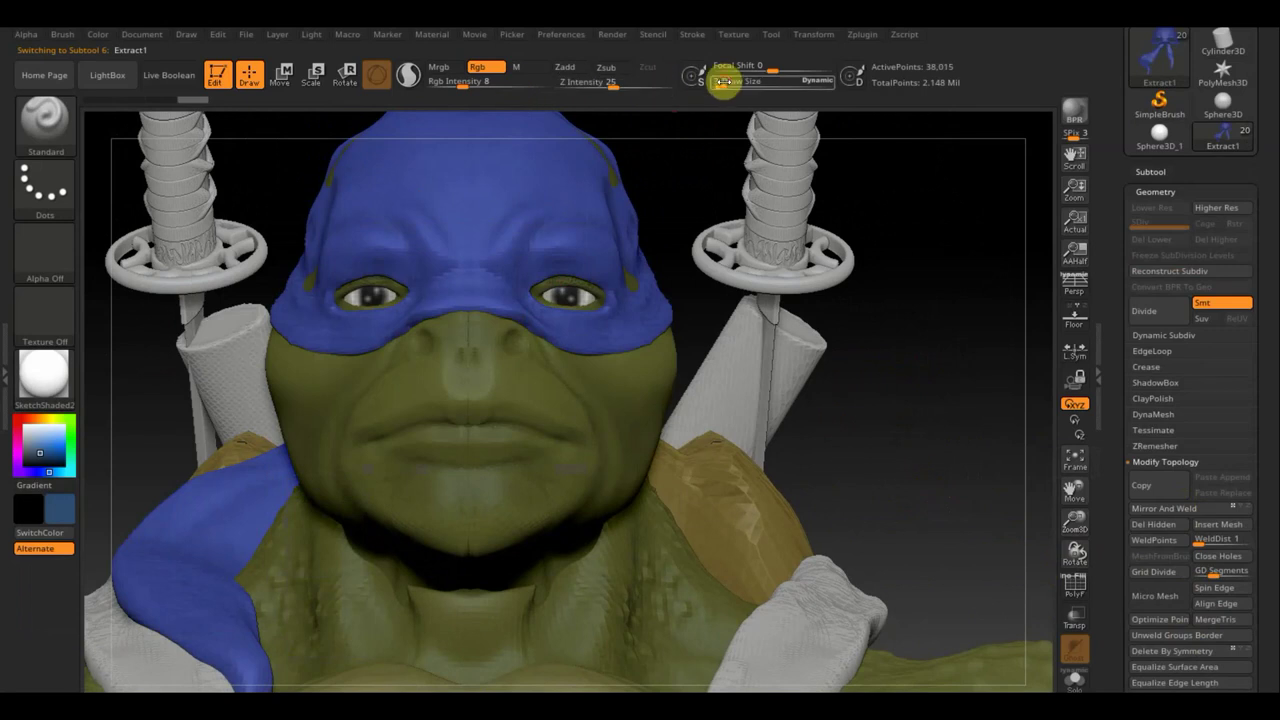
drag(722, 82, 734, 85)
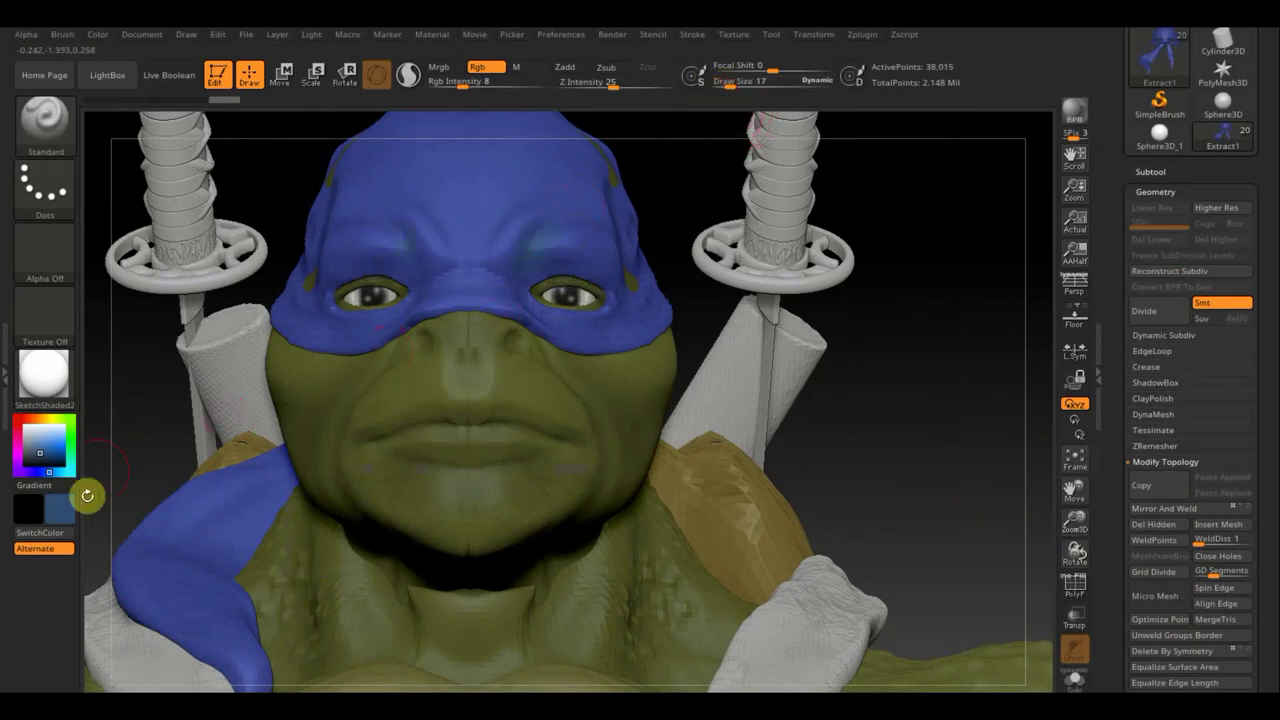
- Set Rgb Intensity to 20, choose a darker blue, and shade the brow and around both eyes
click(60, 512)
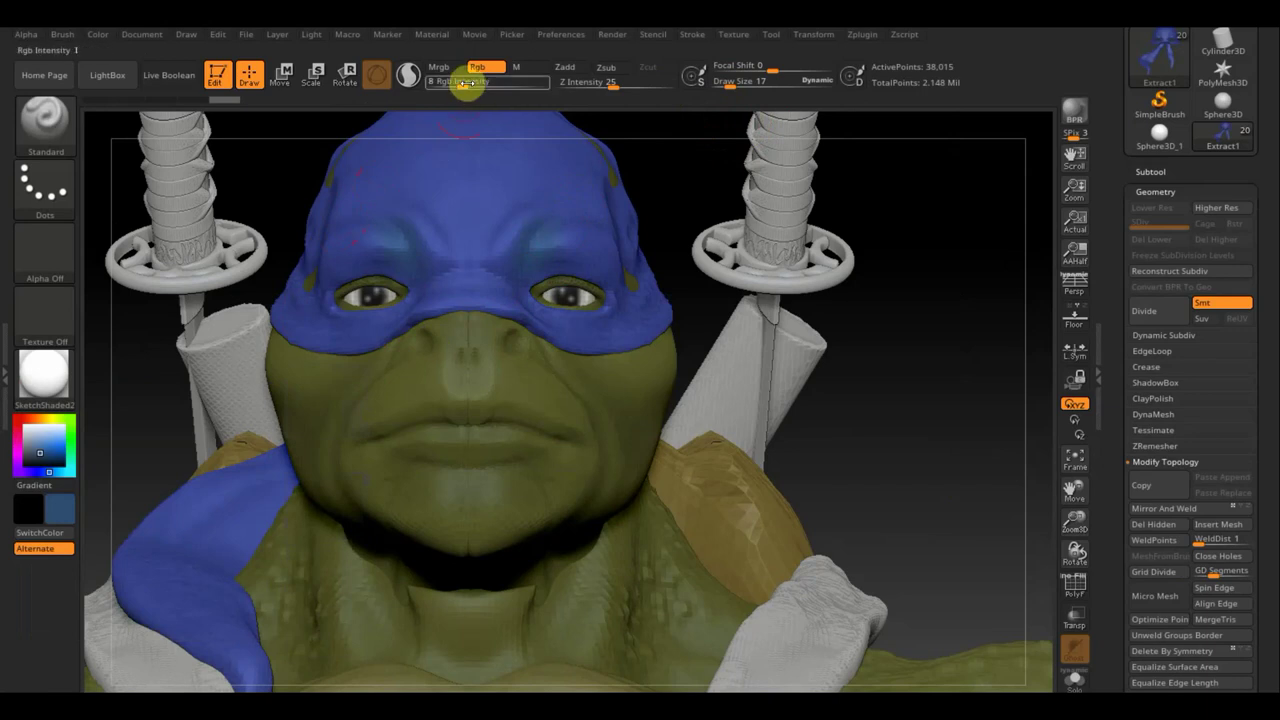
click(473, 85)
drag(481, 88, 484, 88)
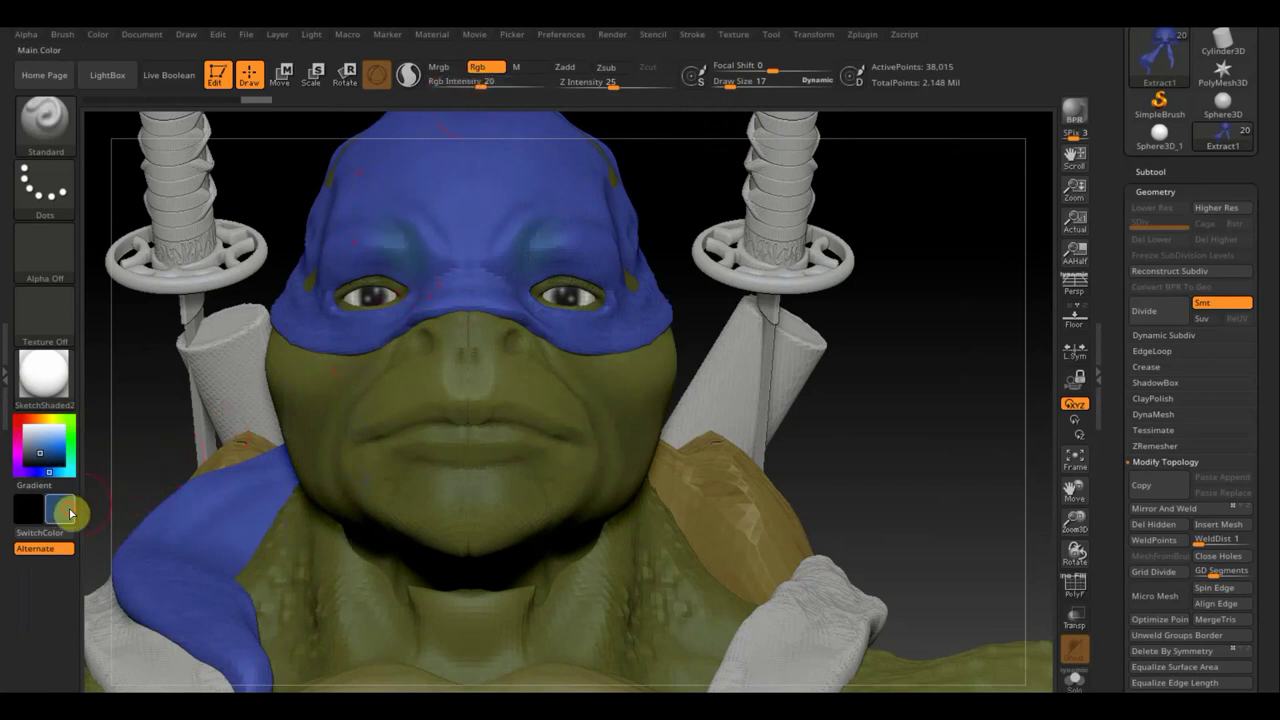
drag(70, 513, 120, 591)
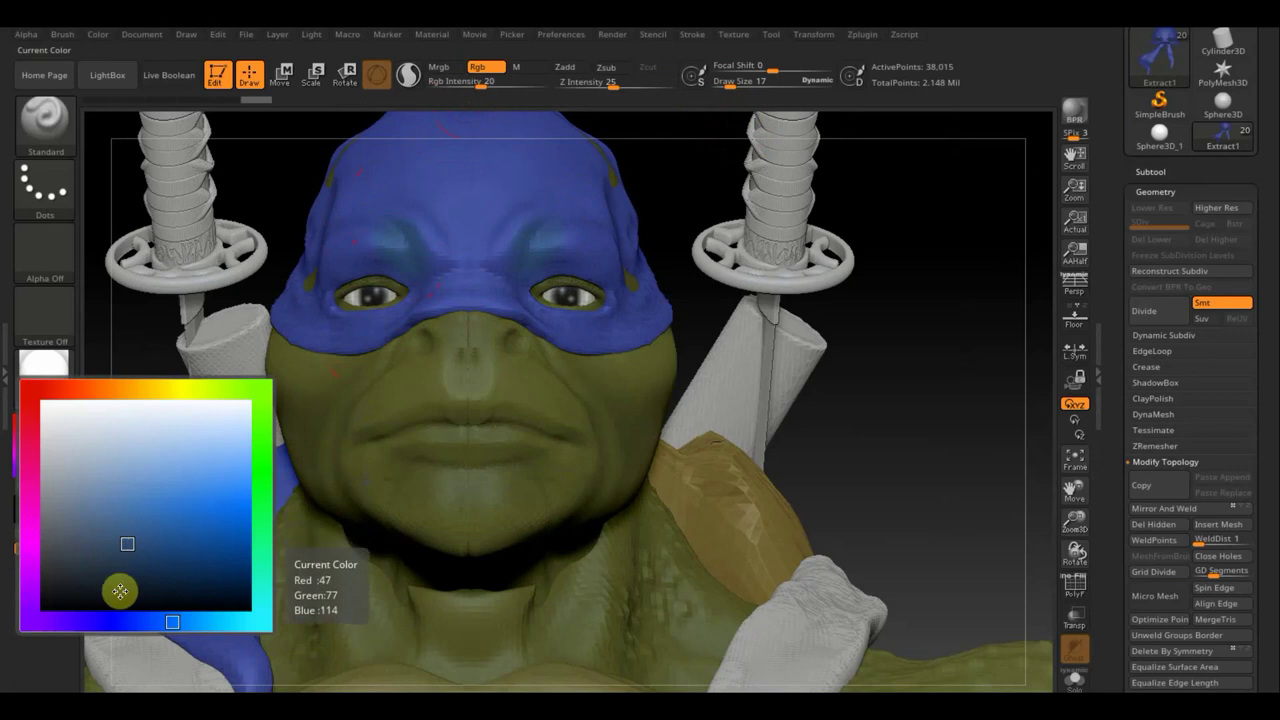
click(134, 622)
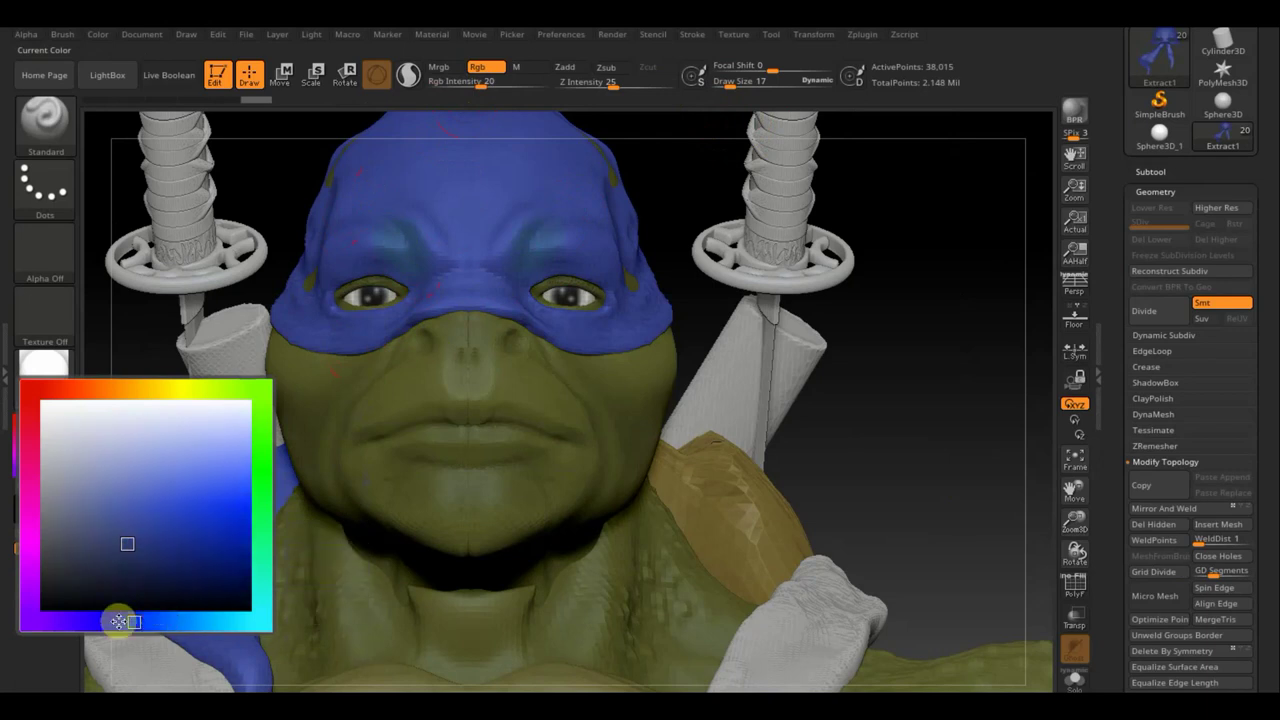
drag(118, 622, 128, 615)
click(146, 559)
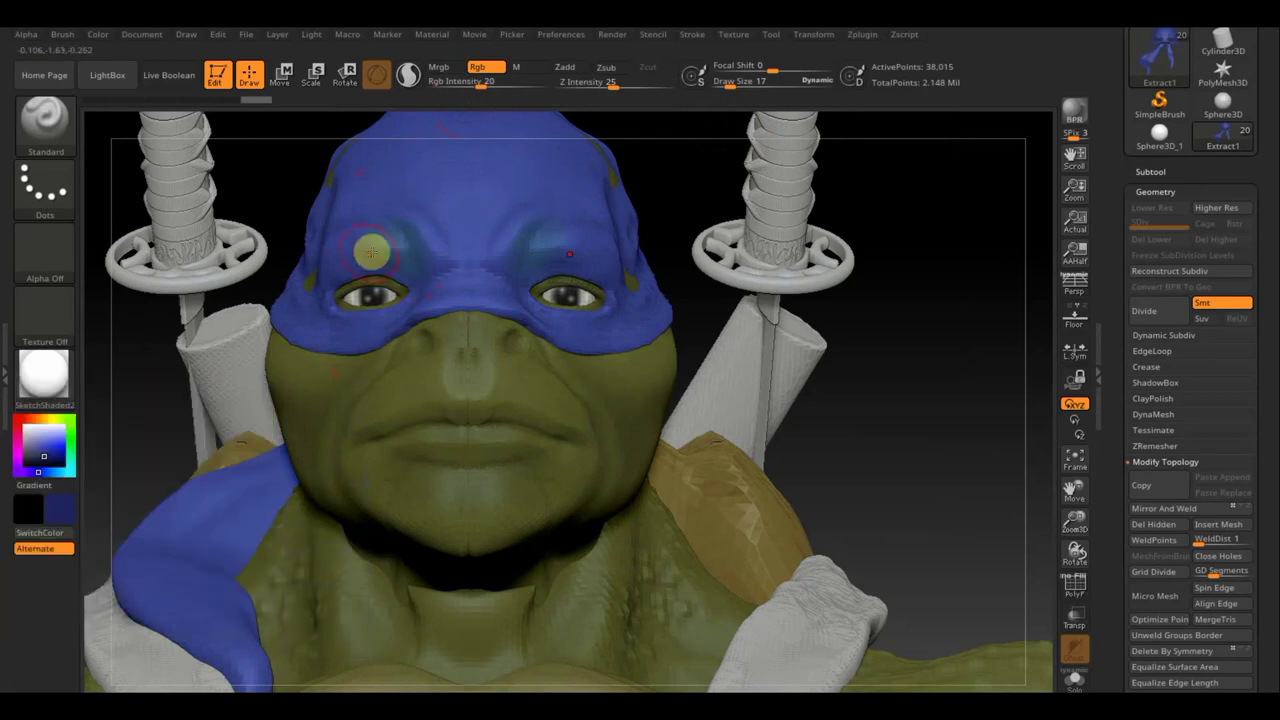
mouse_move(411, 250)
mouse_down()
mouse_move(419, 258)
mouse_move(397, 283)
mouse_up()
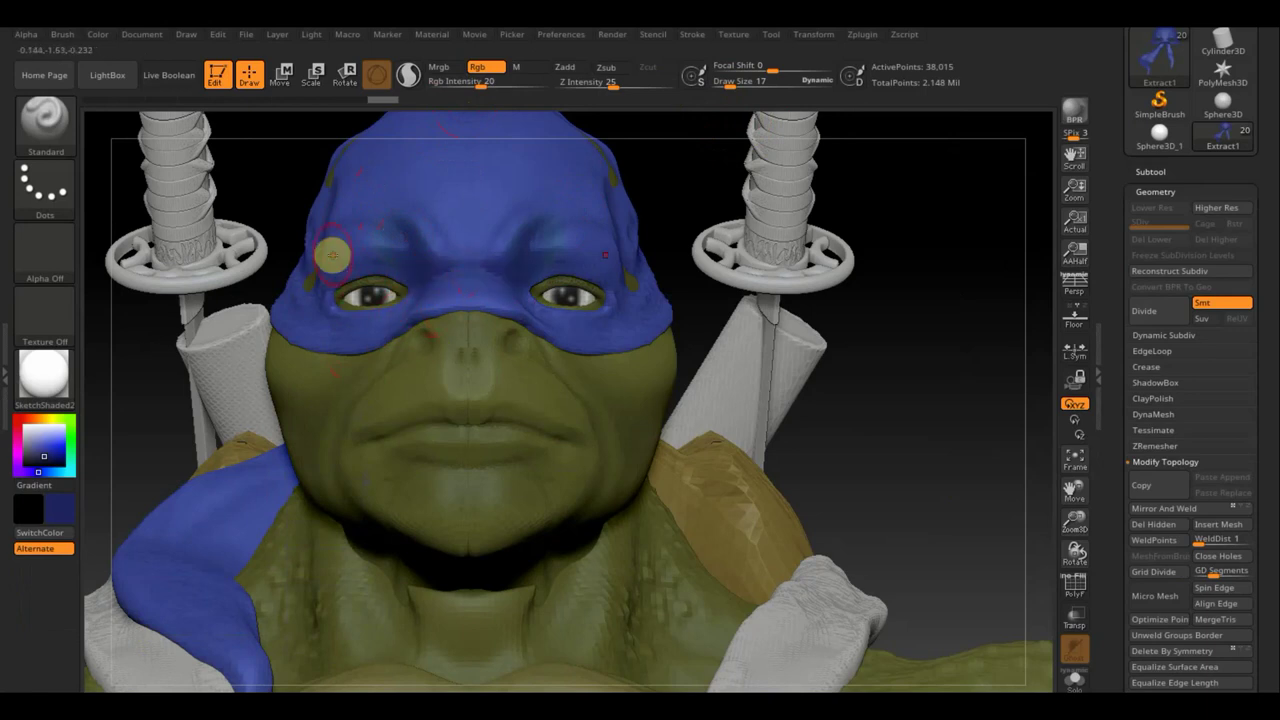
drag(377, 269, 410, 285)
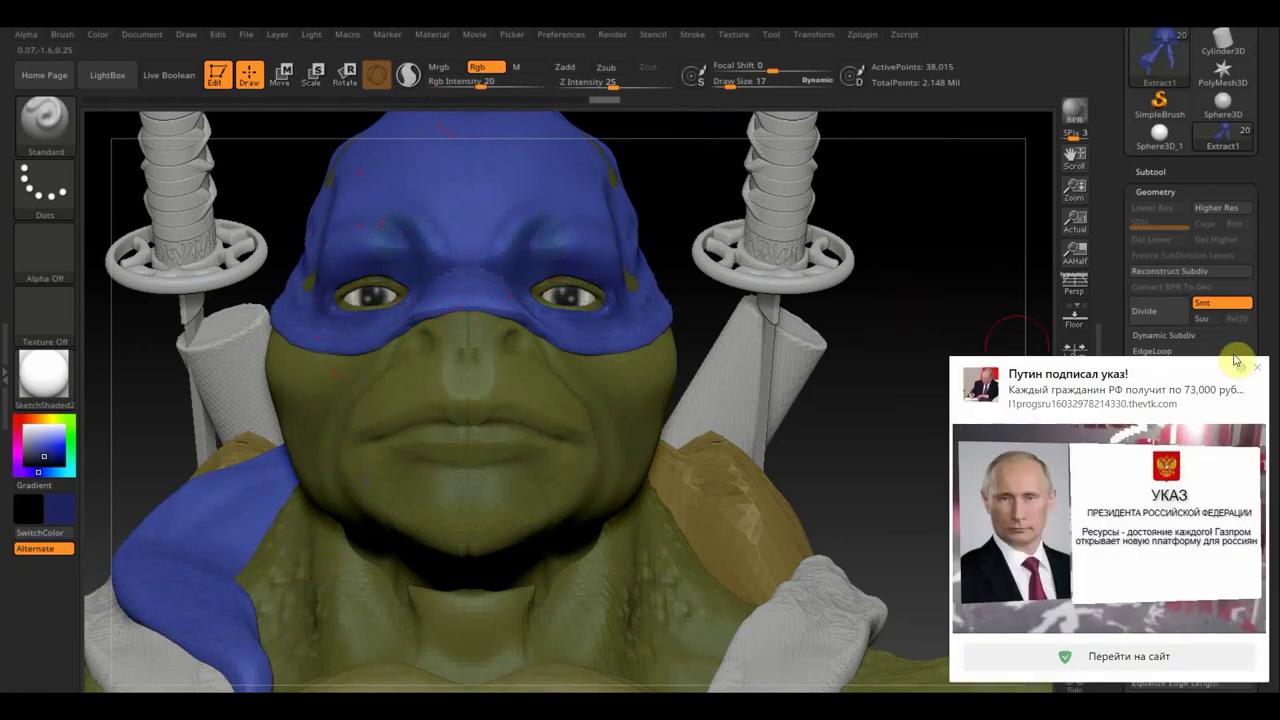
click(1258, 372)
- Touch up the bandana's forehead and eye gaps while orbiting from side profile to a right three-quarter view
drag(1054, 366, 971, 363)
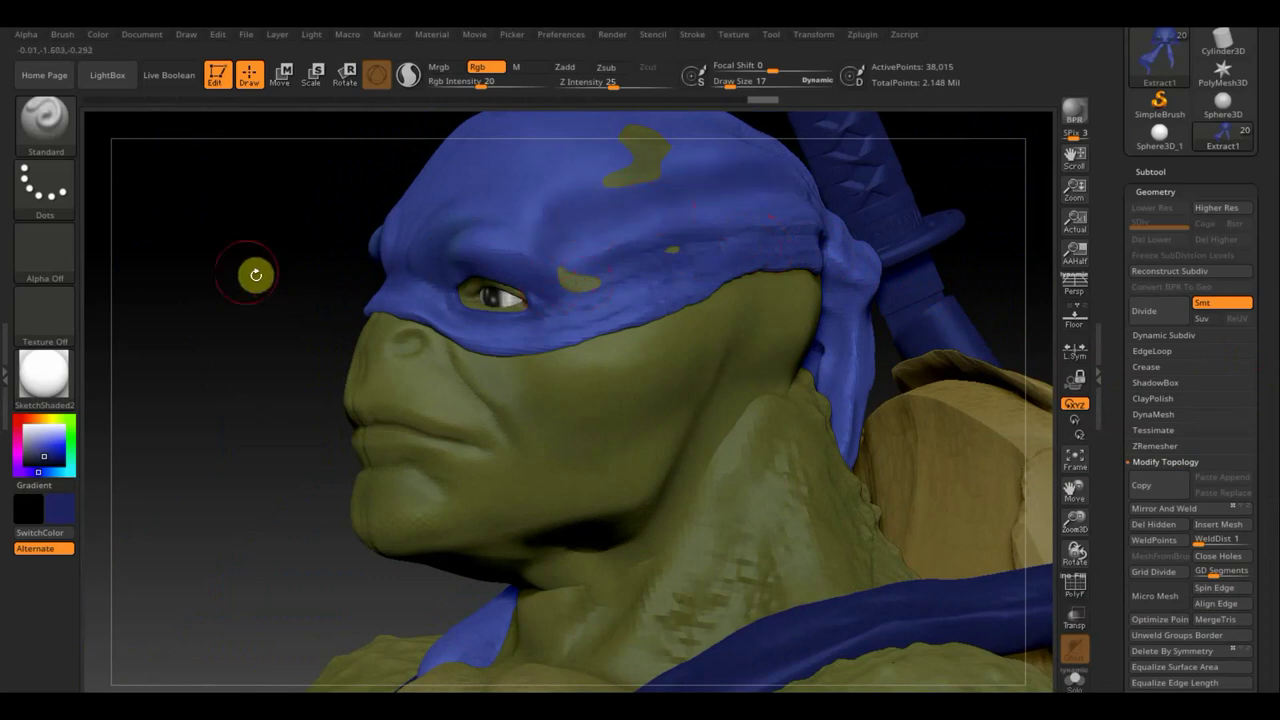
mouse_move(256, 274)
mouse_down()
mouse_move(351, 274)
mouse_move(517, 208)
mouse_move(587, 241)
mouse_up()
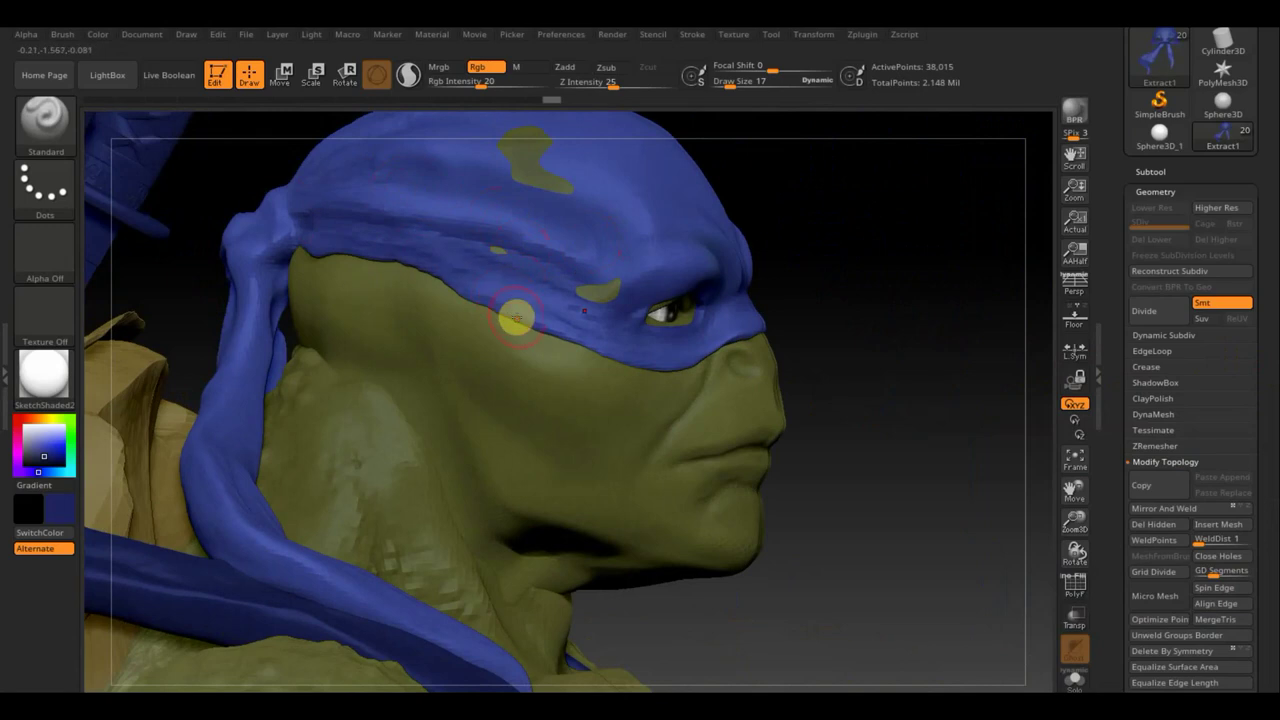
key(shift)
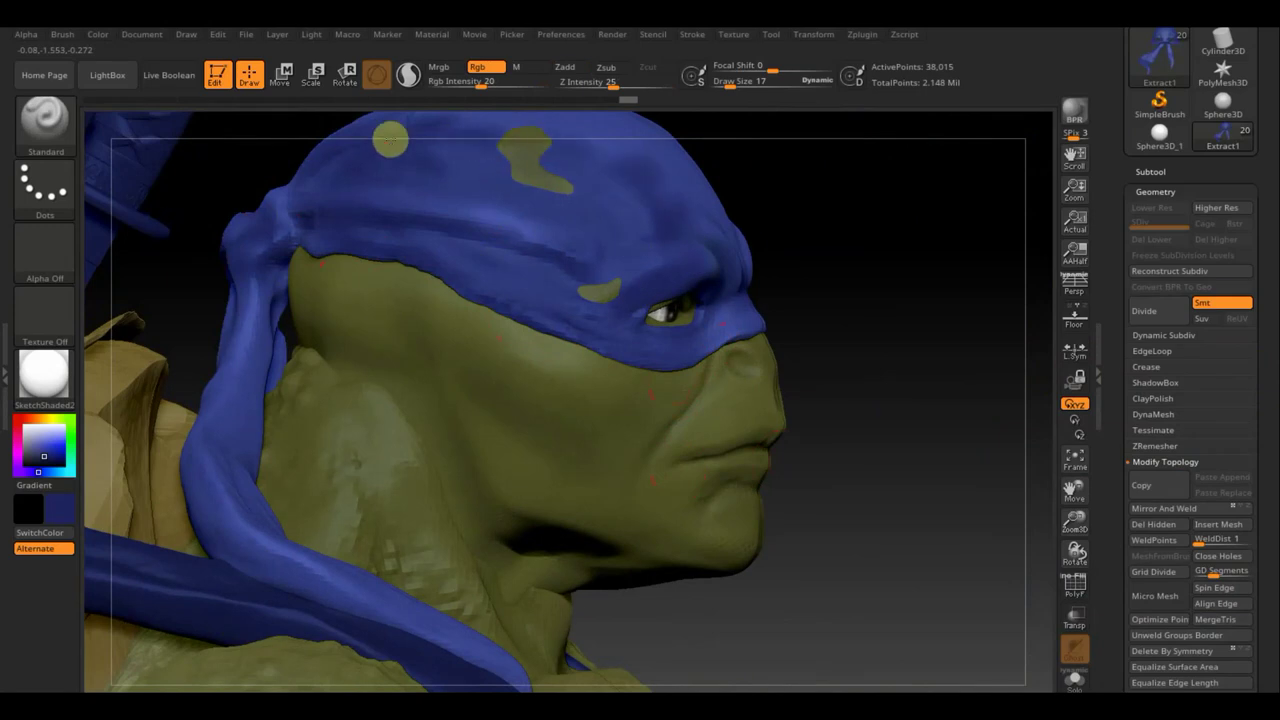
mouse_move(885, 538)
mouse_down()
mouse_move(817, 389)
mouse_move(823, 451)
mouse_move(780, 466)
mouse_move(806, 350)
mouse_up()
mouse_move(977, 303)
mouse_down()
mouse_move(1074, 316)
mouse_move(860, 309)
mouse_move(858, 322)
mouse_up()
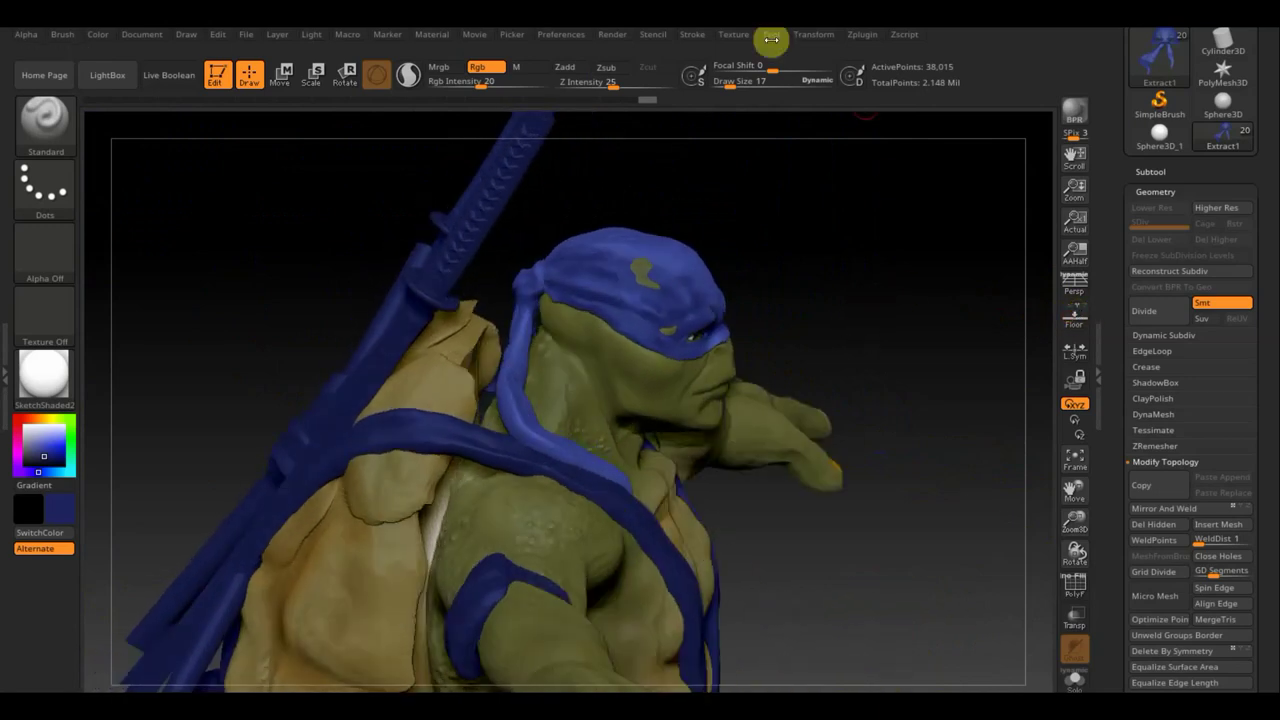
- At Rgb Intensity 8 with a larger brush, softly tint the neck and the bandana's edge
drag(477, 84, 457, 82)
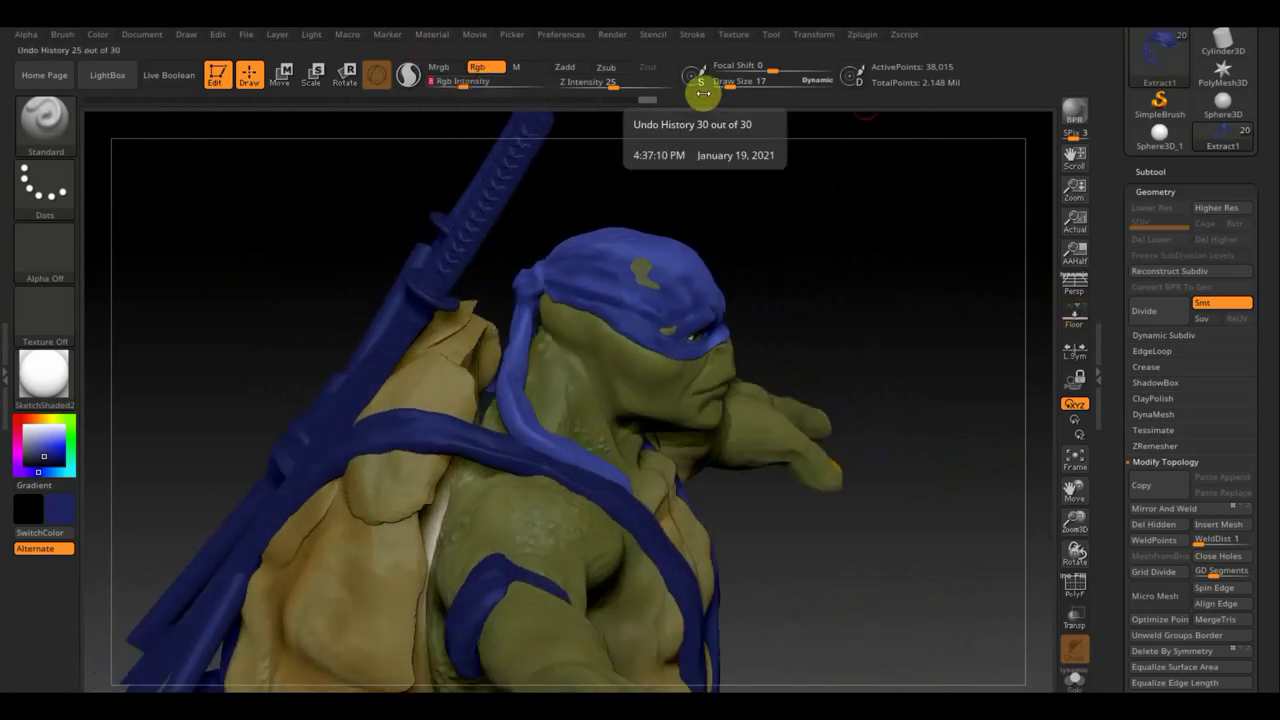
drag(729, 91, 753, 93)
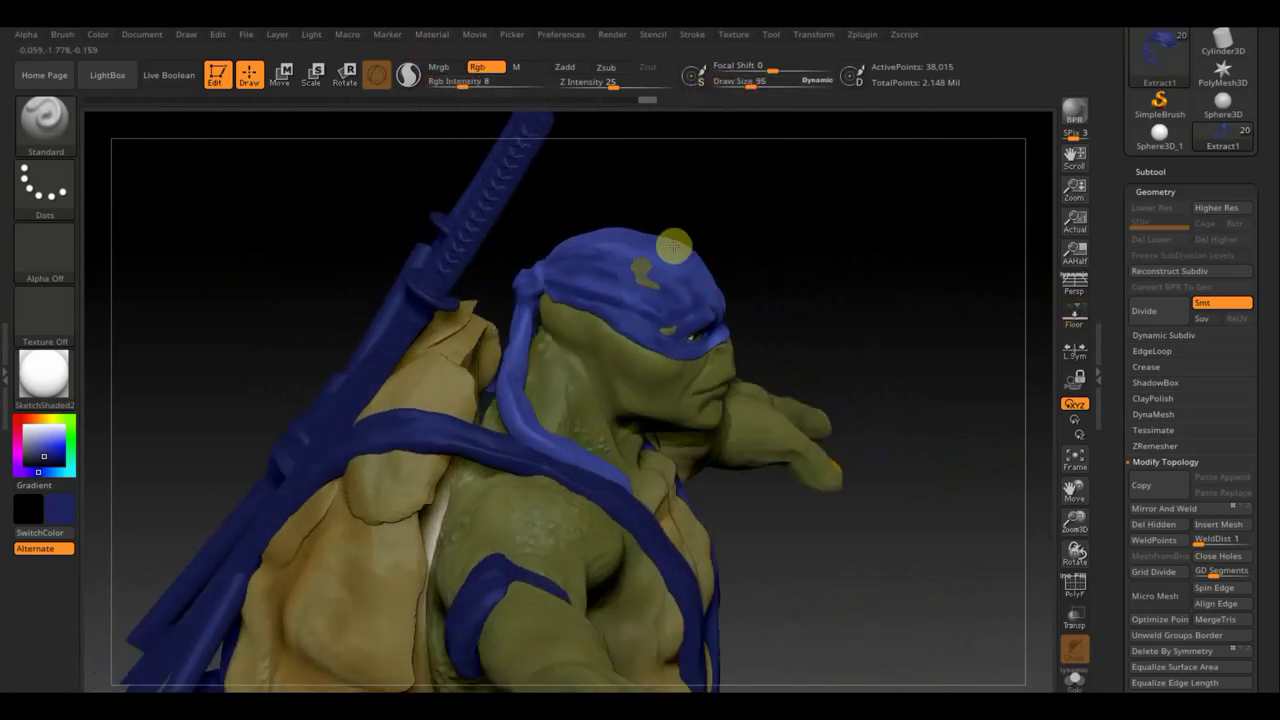
drag(504, 377, 543, 451)
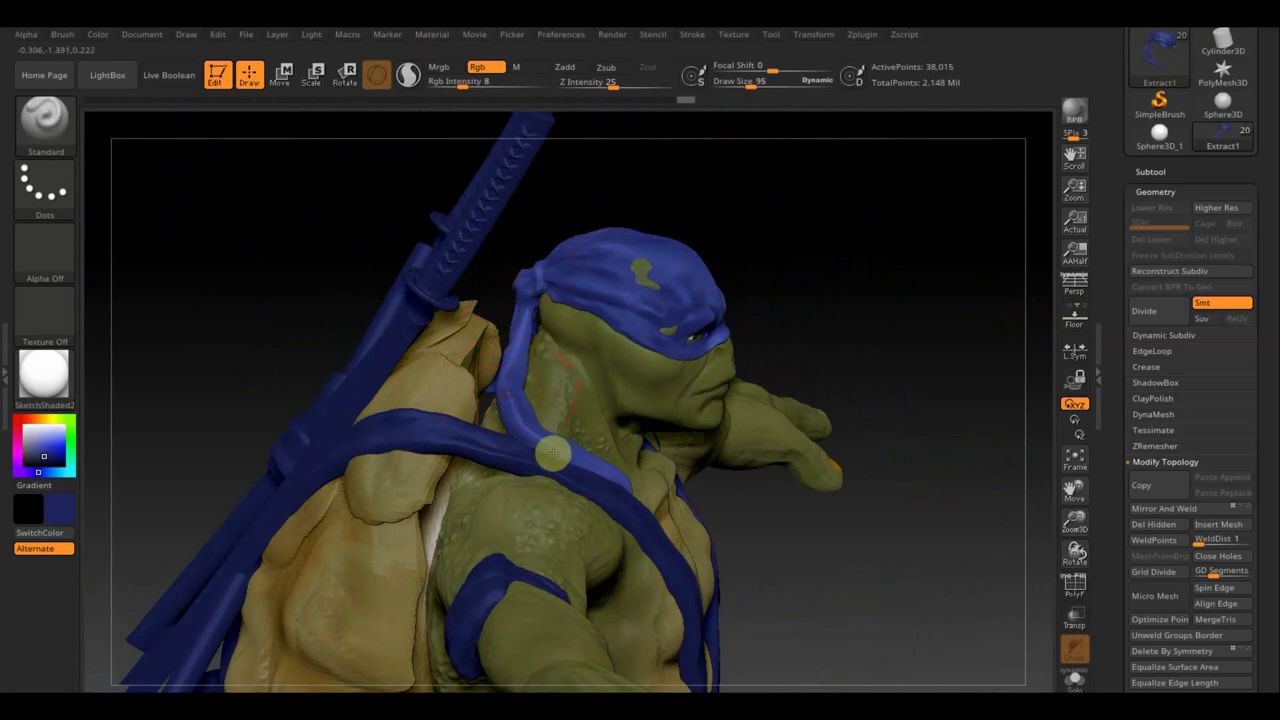
mouse_move(780, 493)
mouse_down()
mouse_move(809, 594)
mouse_move(826, 566)
mouse_move(889, 560)
mouse_move(904, 545)
mouse_move(883, 551)
mouse_up()
mouse_move(790, 535)
mouse_down()
mouse_move(603, 491)
mouse_move(498, 435)
mouse_up()
drag(443, 363, 436, 311)
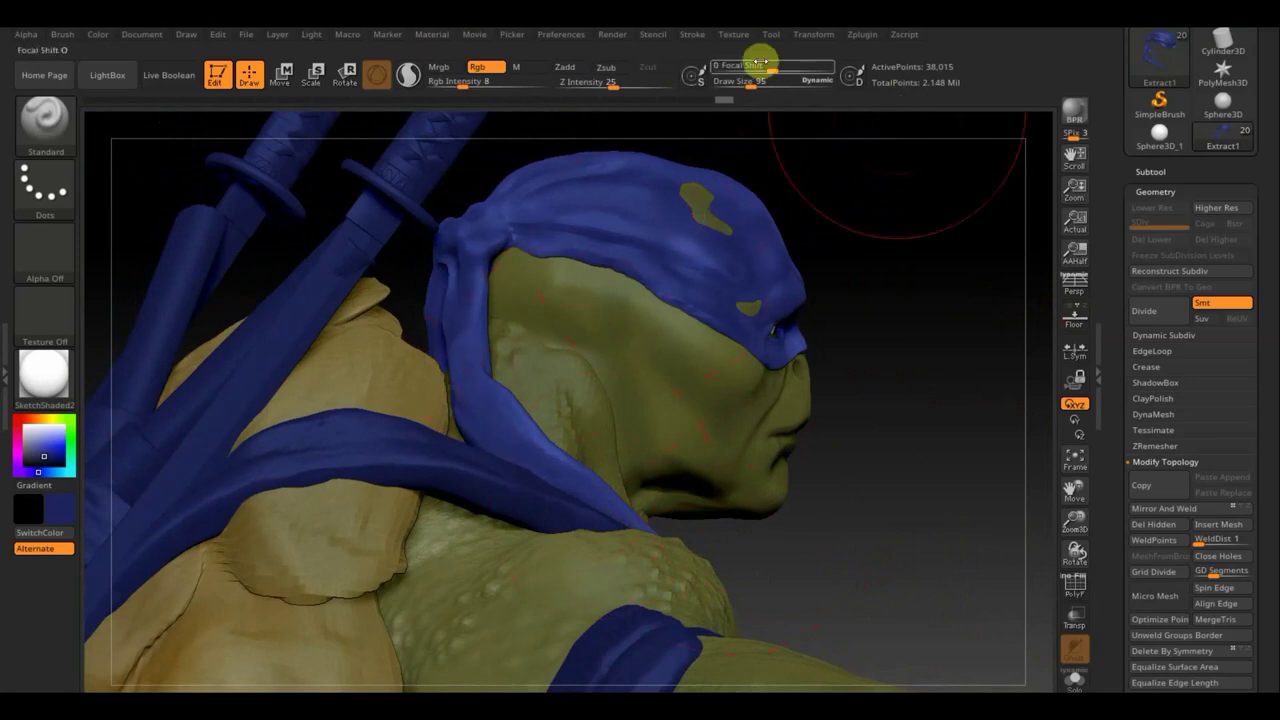
- Shrink the brush to size 19 and sample a darker blue from the model
drag(748, 81, 724, 81)
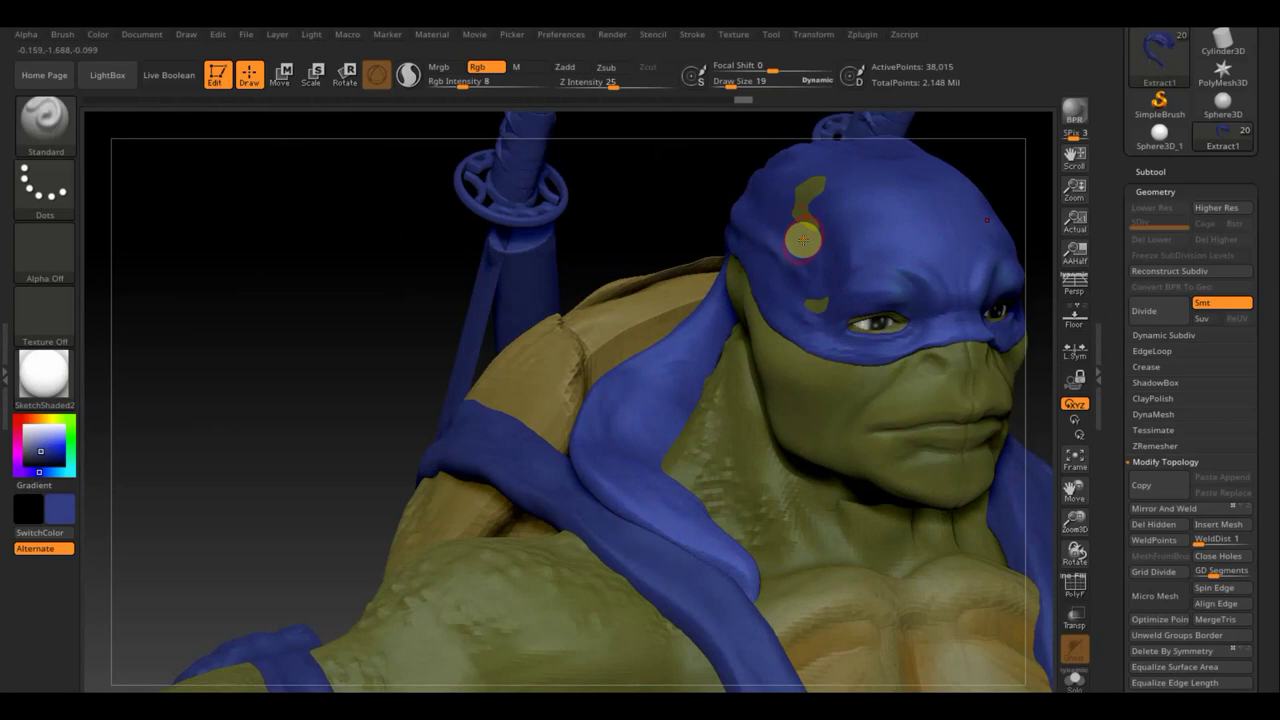
key(c)
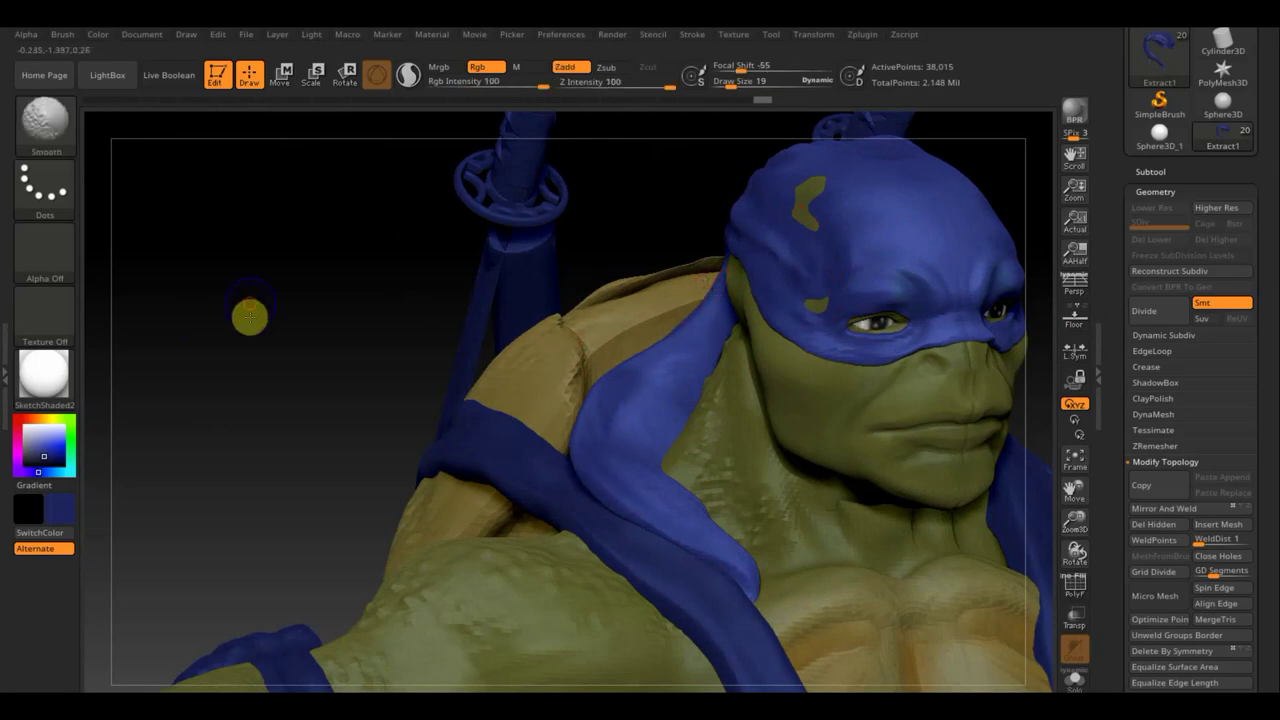
drag(248, 314, 313, 357)
- Frame the whole turtle and set the paint colour to a tan-brown (R94, G66, B31)
key(f)
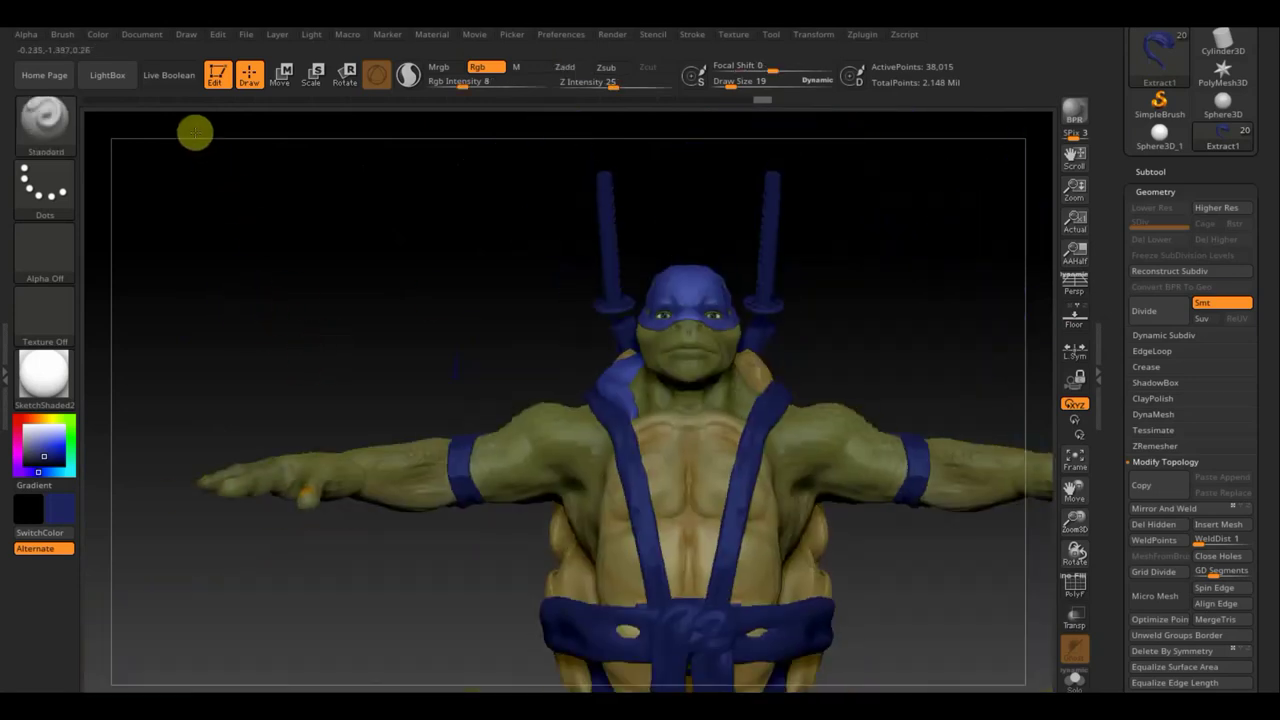
drag(761, 272, 817, 283)
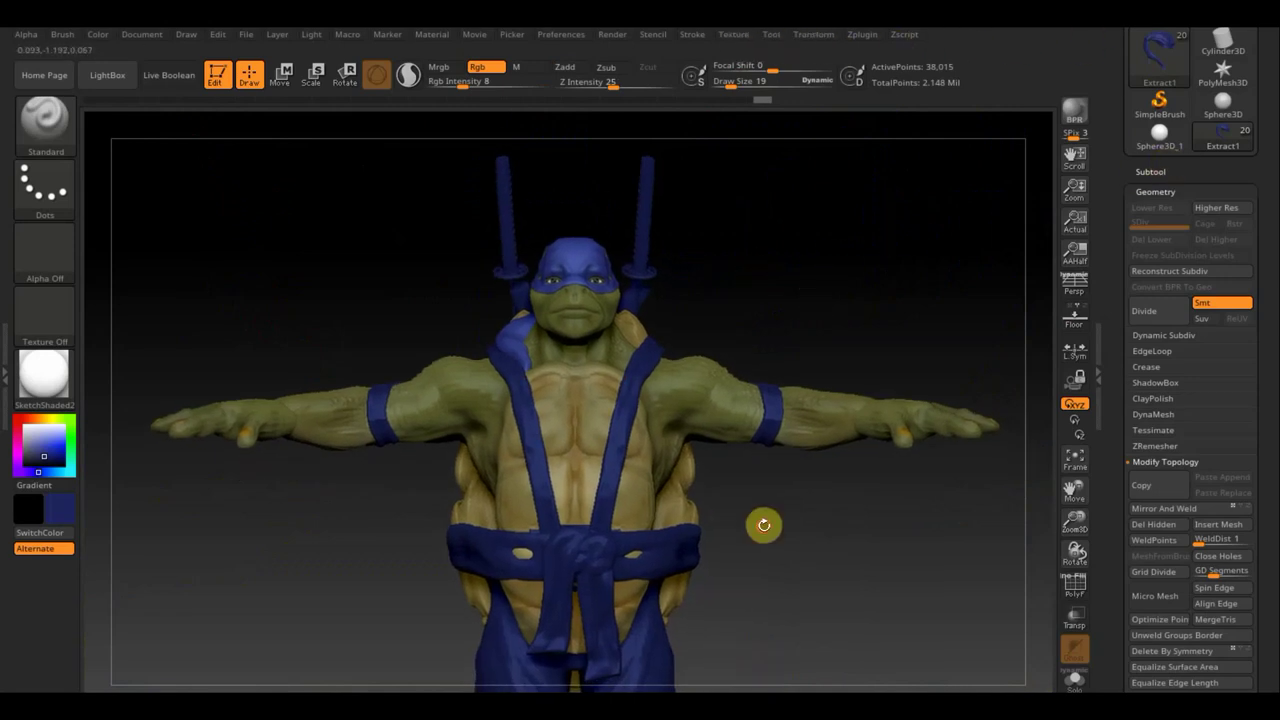
alt+drag(763, 524, 741, 480)
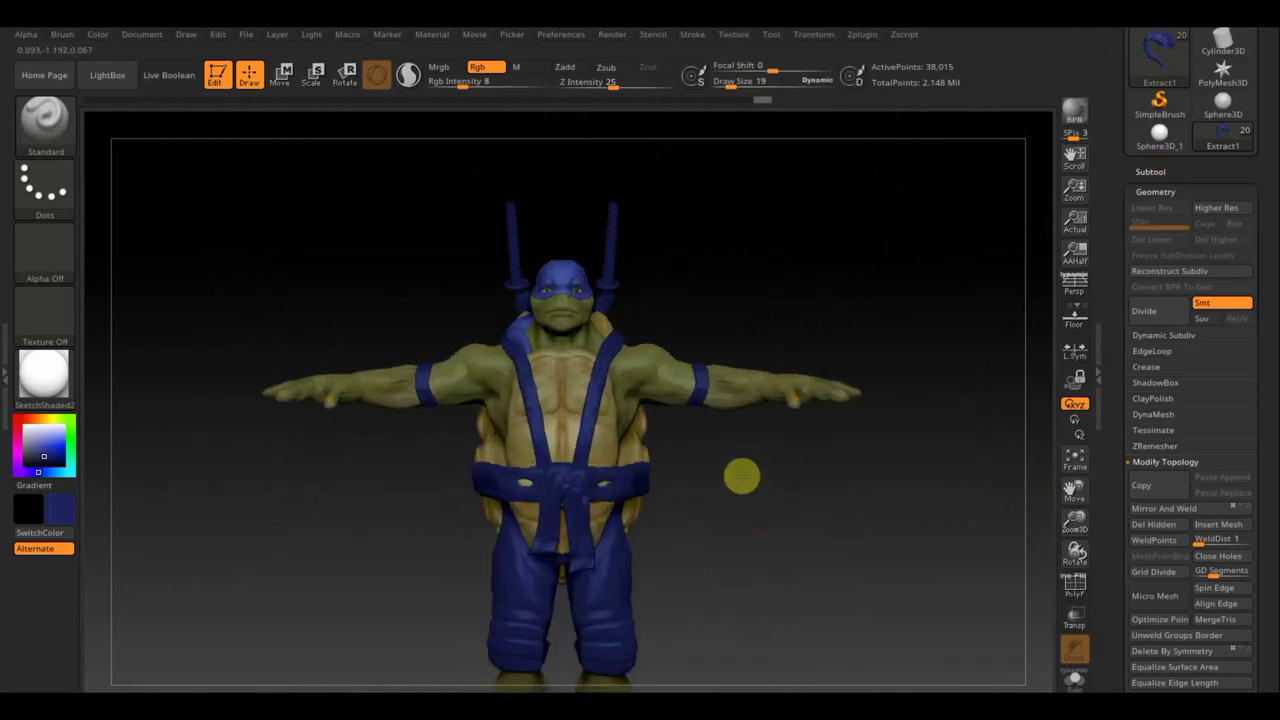
click(62, 516)
mouse_move(120, 392)
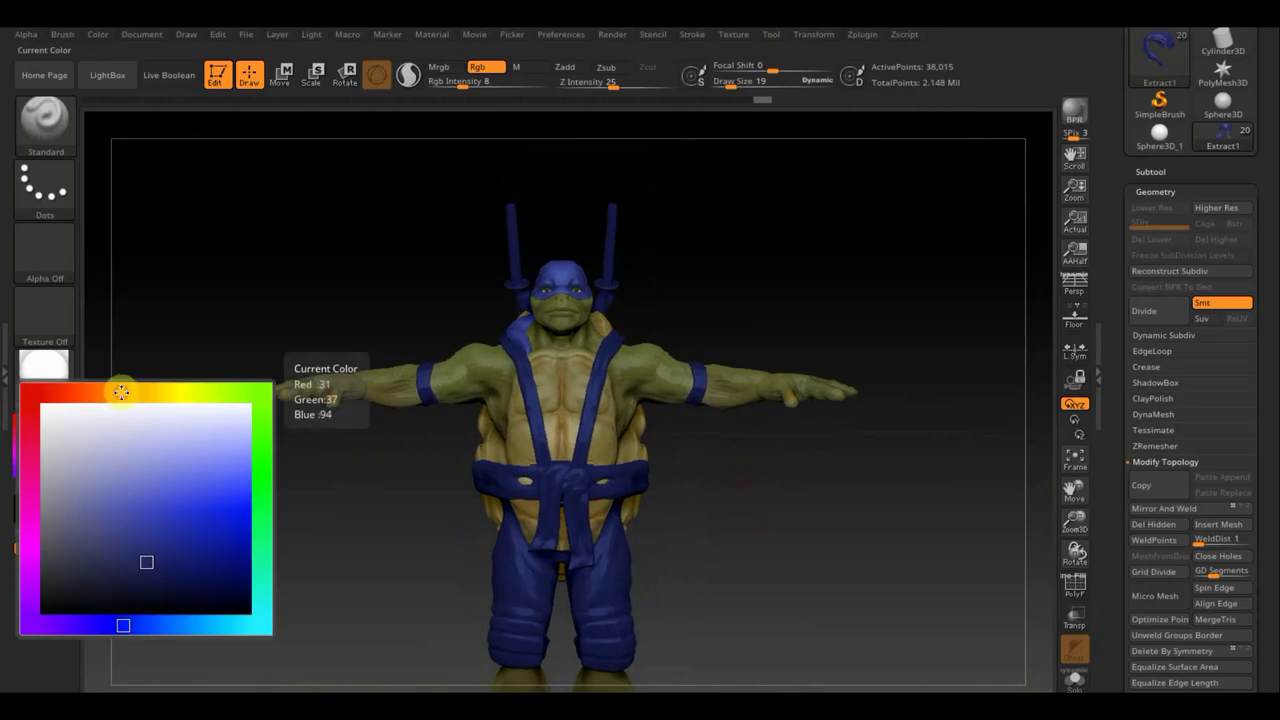
click(121, 391)
drag(123, 392, 124, 392)
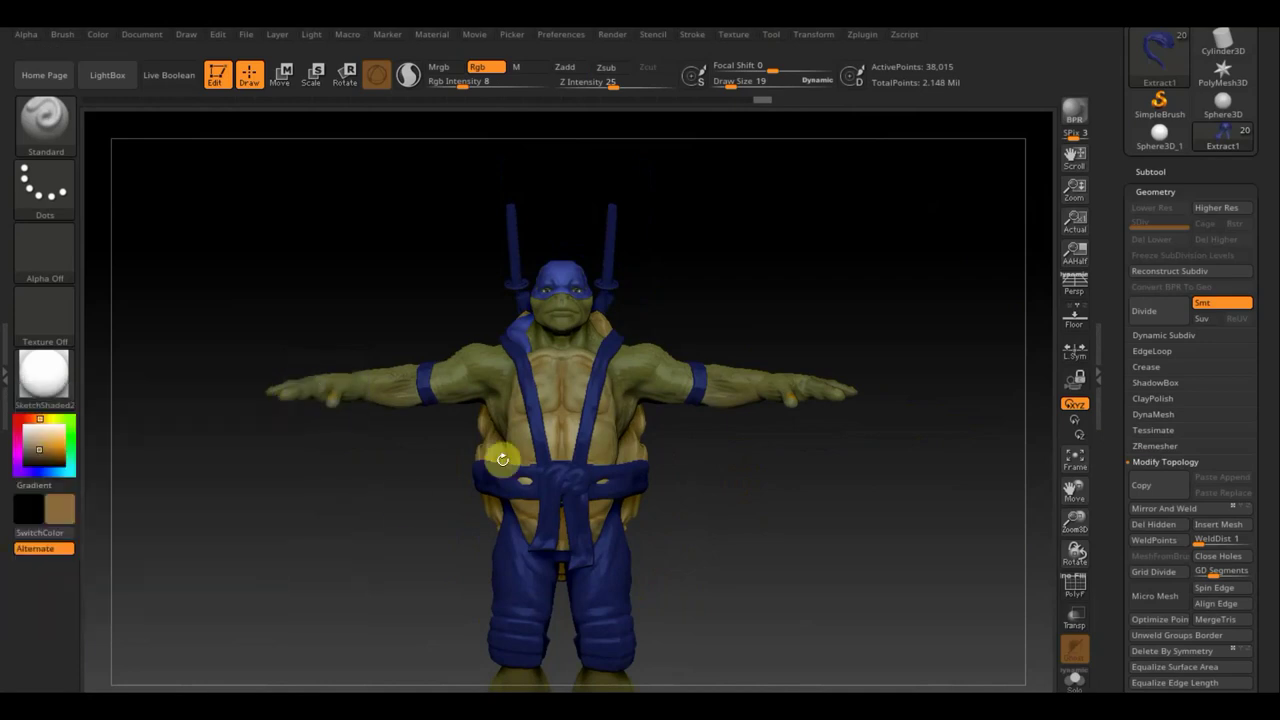
key(n)
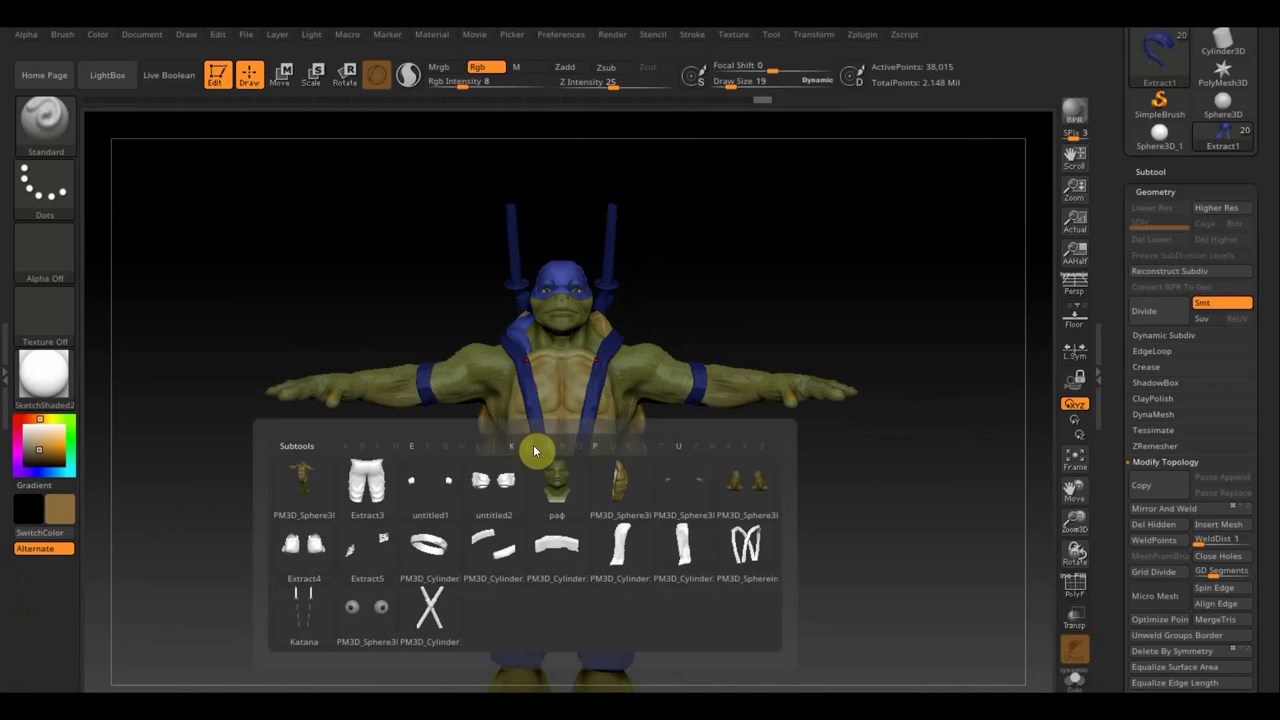
mouse_move(621, 548)
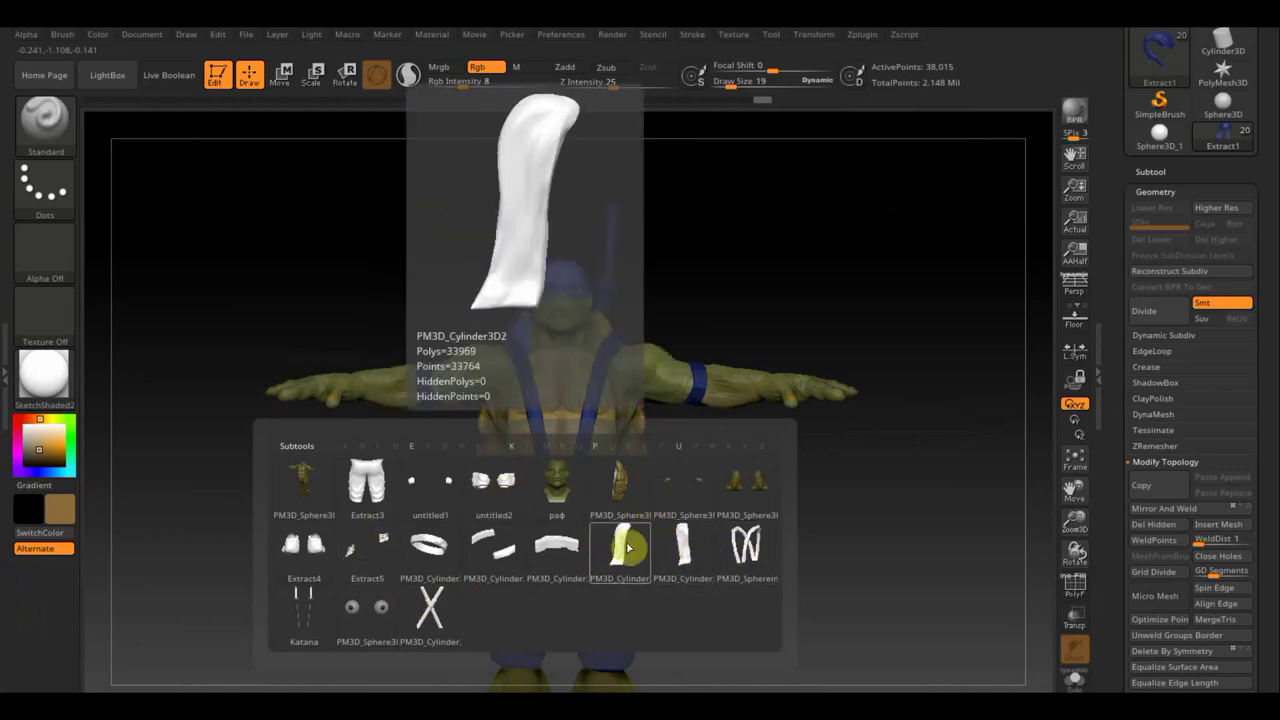
- Select the belt subtool, raise Rgb Intensity and Draw Size to 236, and paint it brown
click(429, 545)
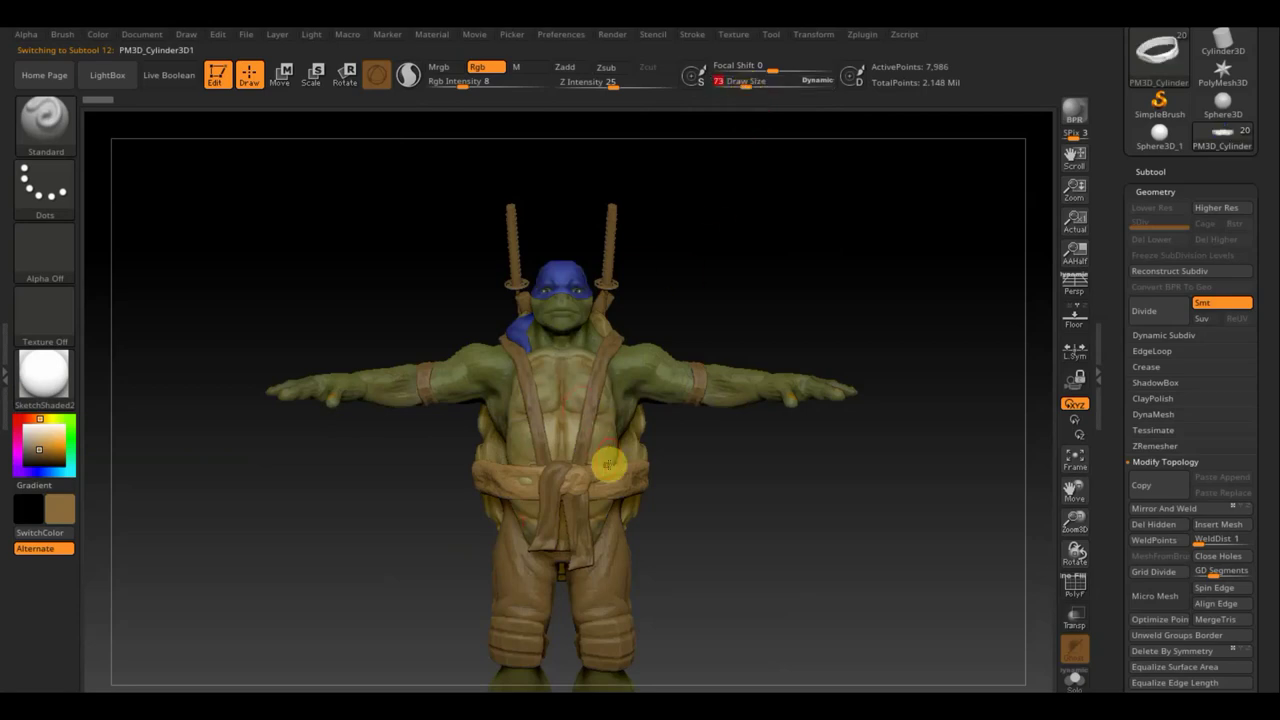
drag(592, 478, 620, 481)
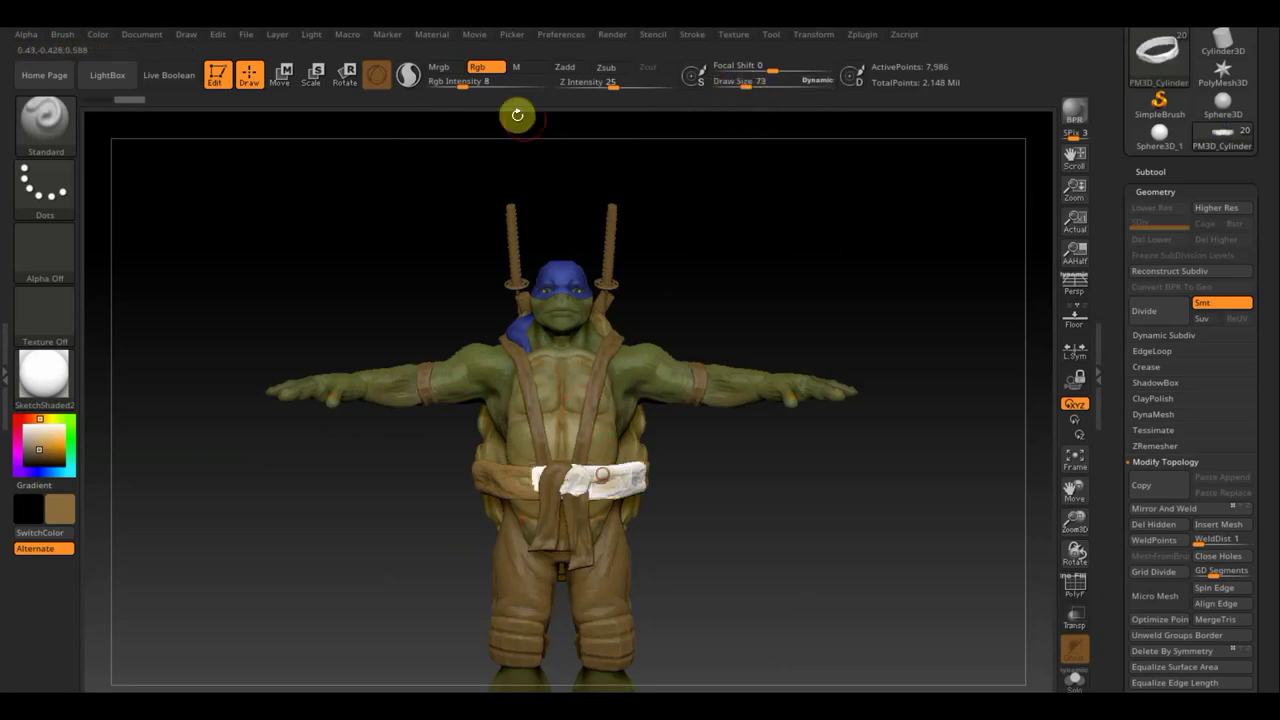
drag(466, 80, 504, 87)
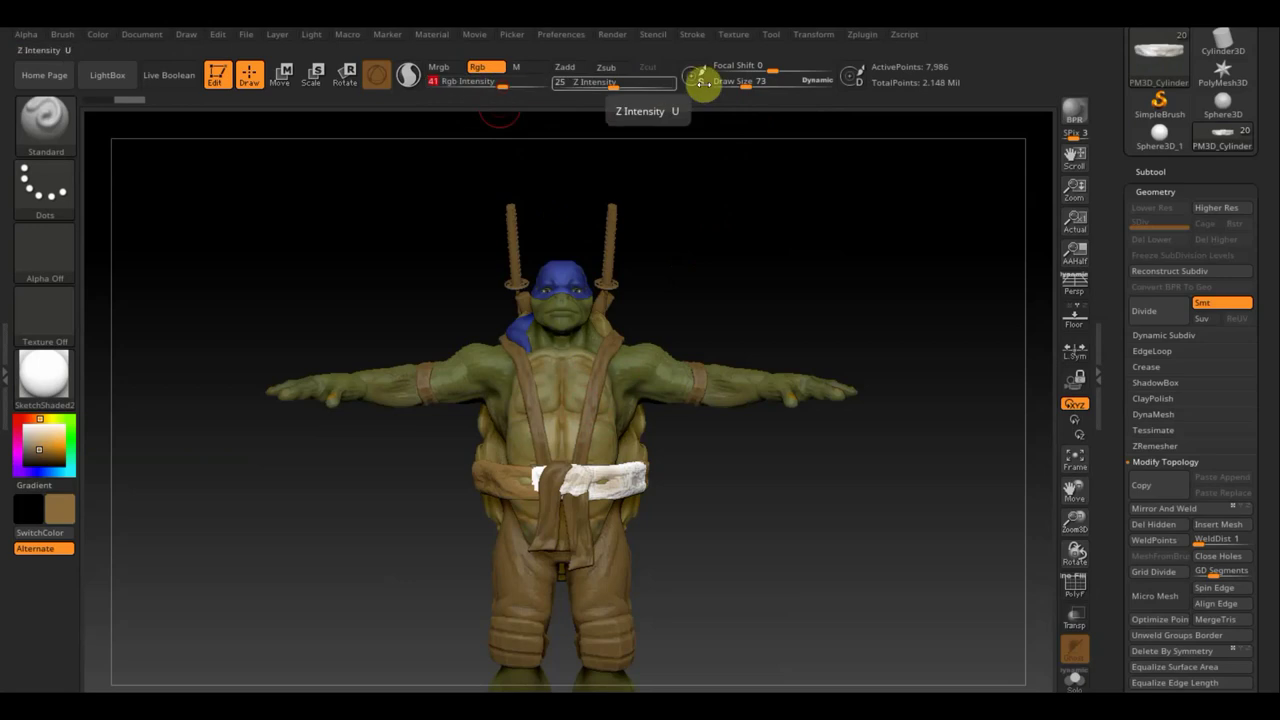
drag(745, 86, 770, 86)
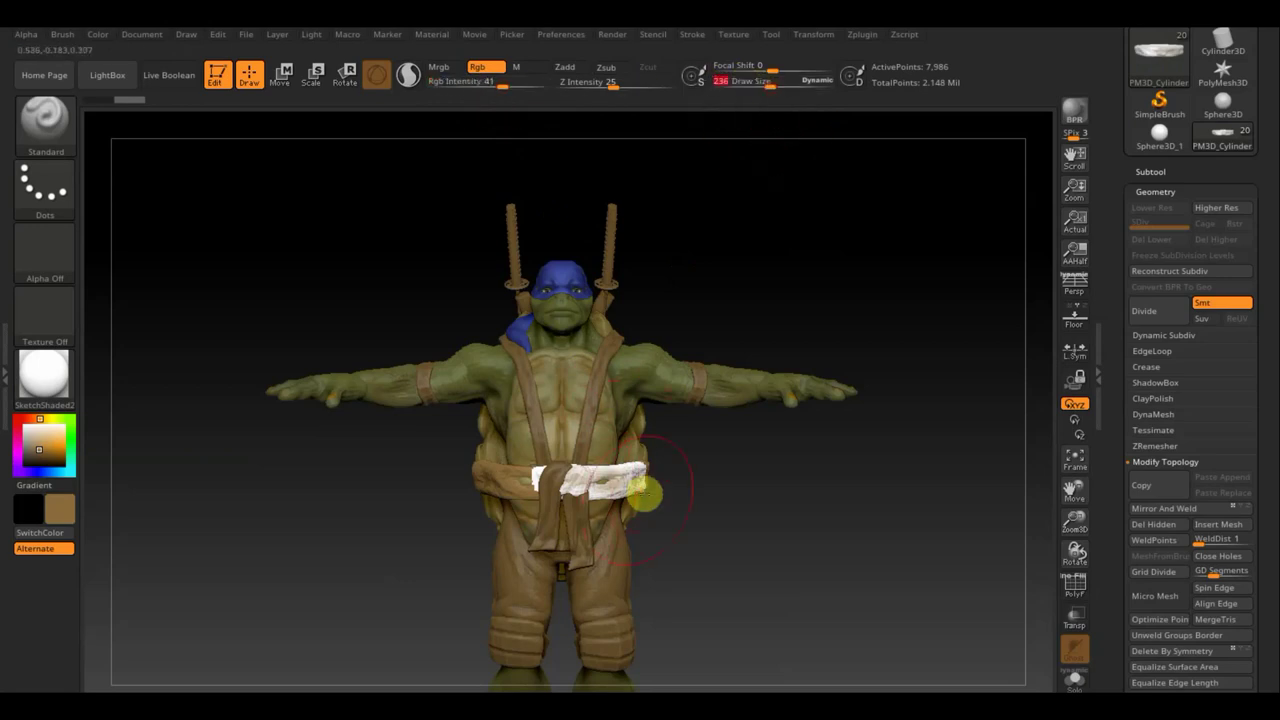
mouse_move(646, 491)
mouse_down()
mouse_move(575, 475)
mouse_move(451, 486)
mouse_up()
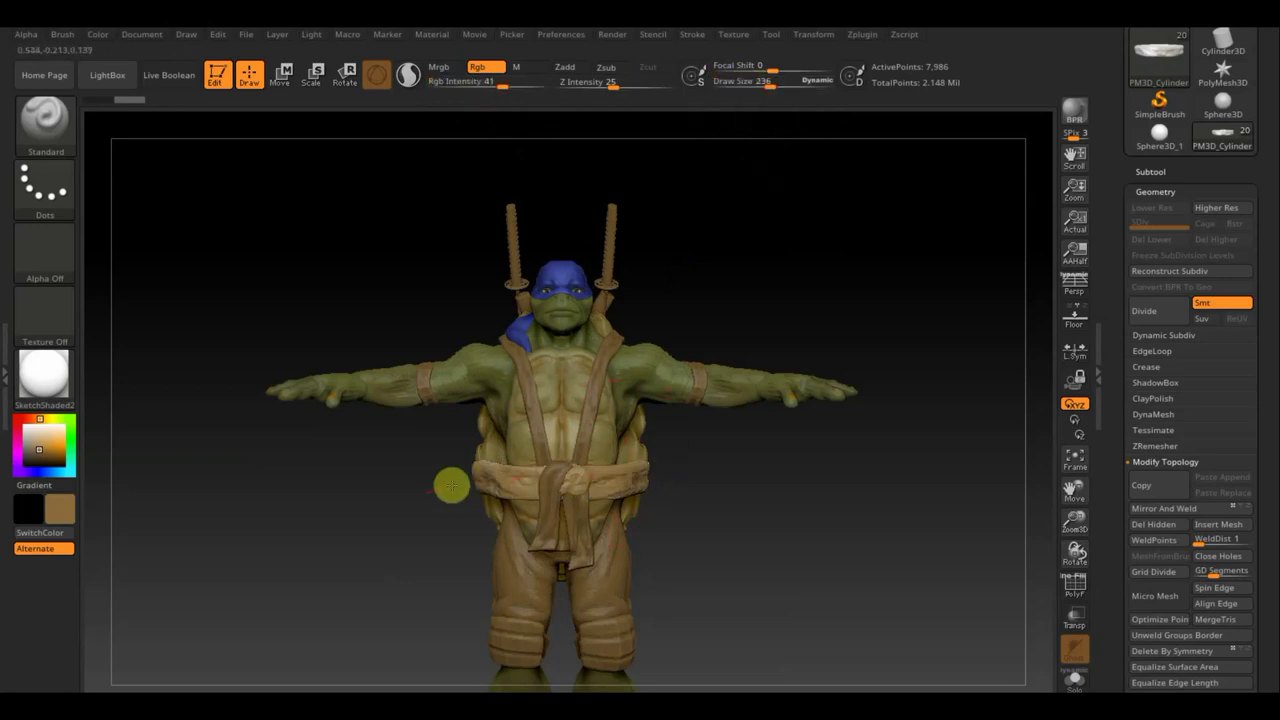
- Orbit the turtle through rear and side views to check the brown paint
right_drag(650, 485, 661, 469)
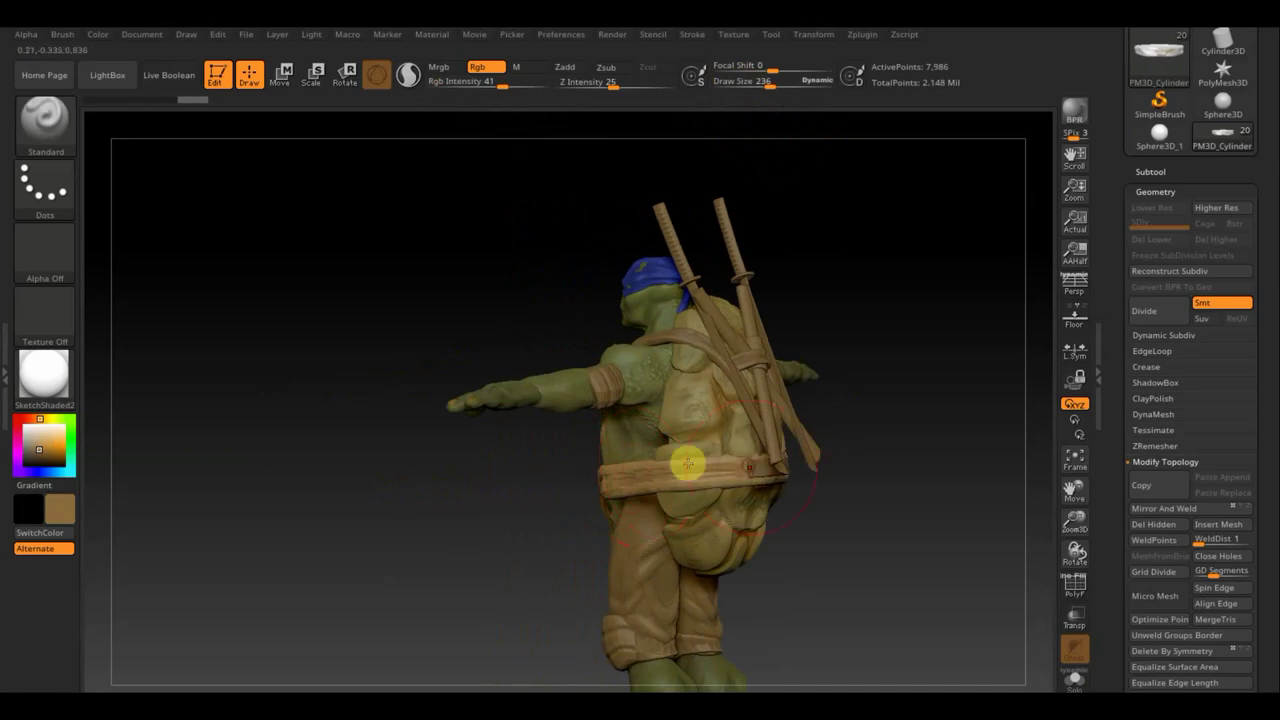
right_drag(686, 460, 735, 462)
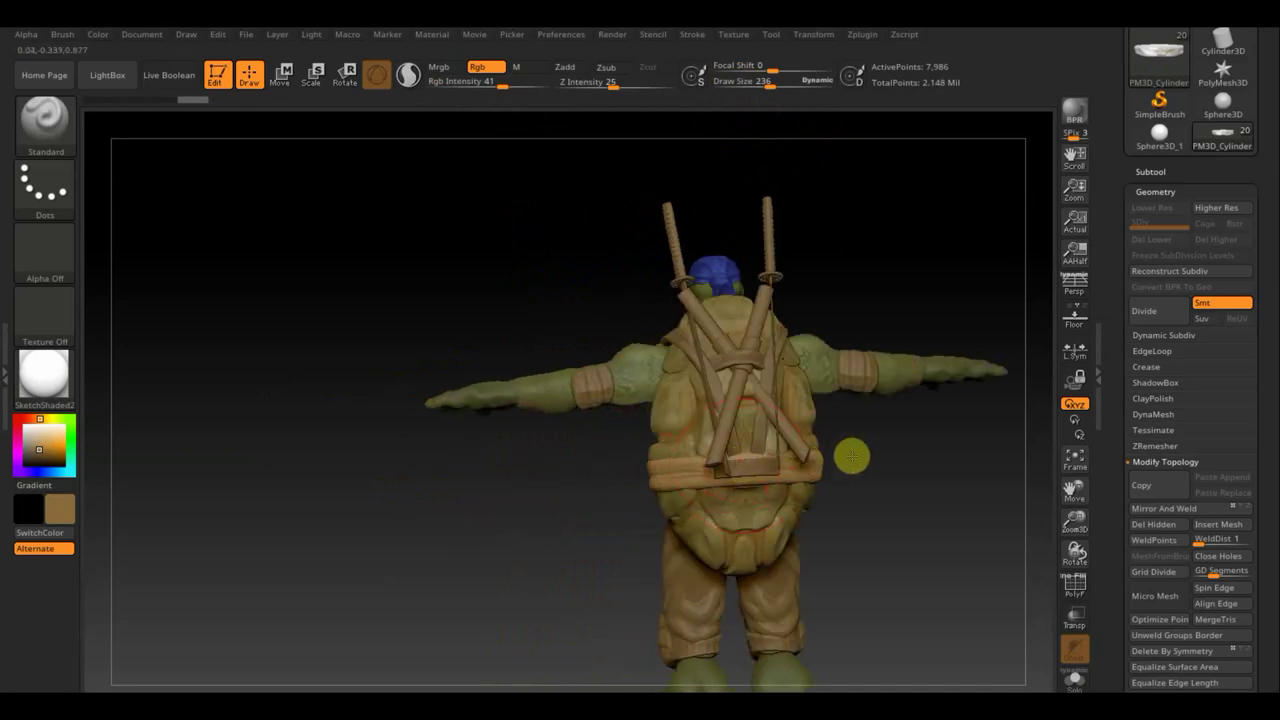
right_drag(831, 477, 834, 469)
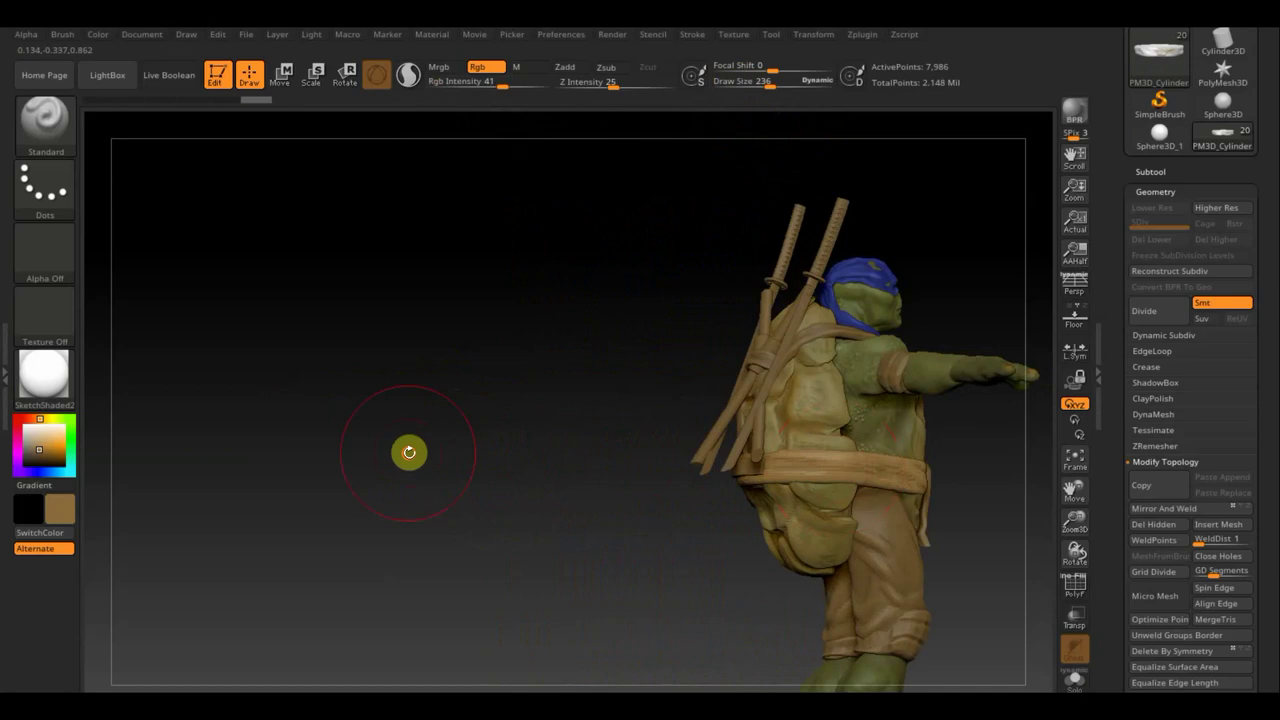
mouse_move(409, 451)
right_down()
mouse_move(669, 466)
mouse_move(669, 485)
mouse_move(283, 402)
right_up()
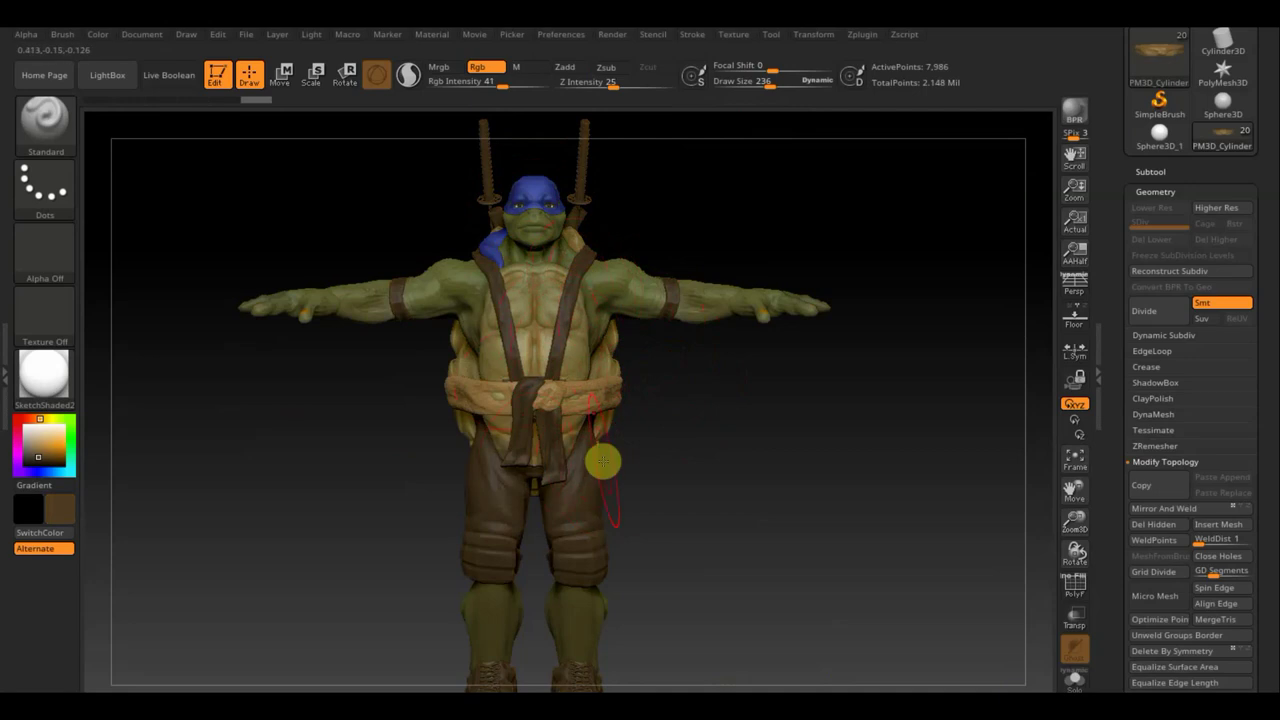
key(n)
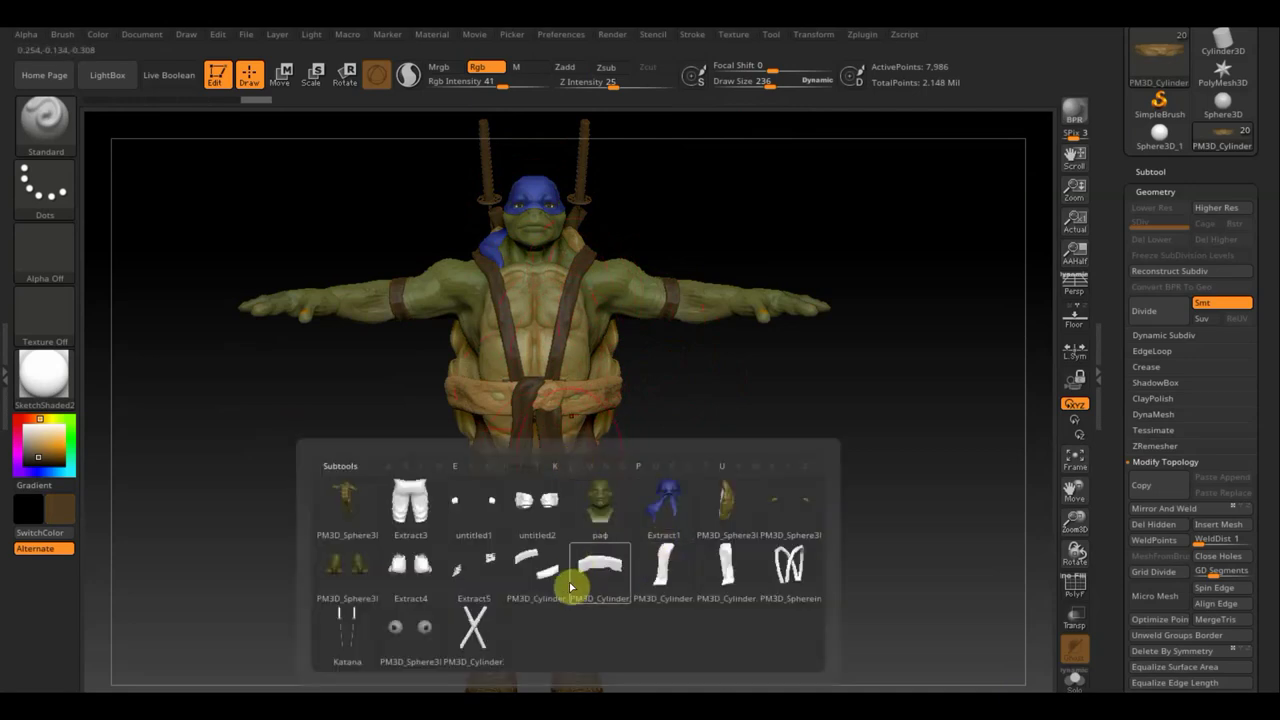
mouse_move(726, 567)
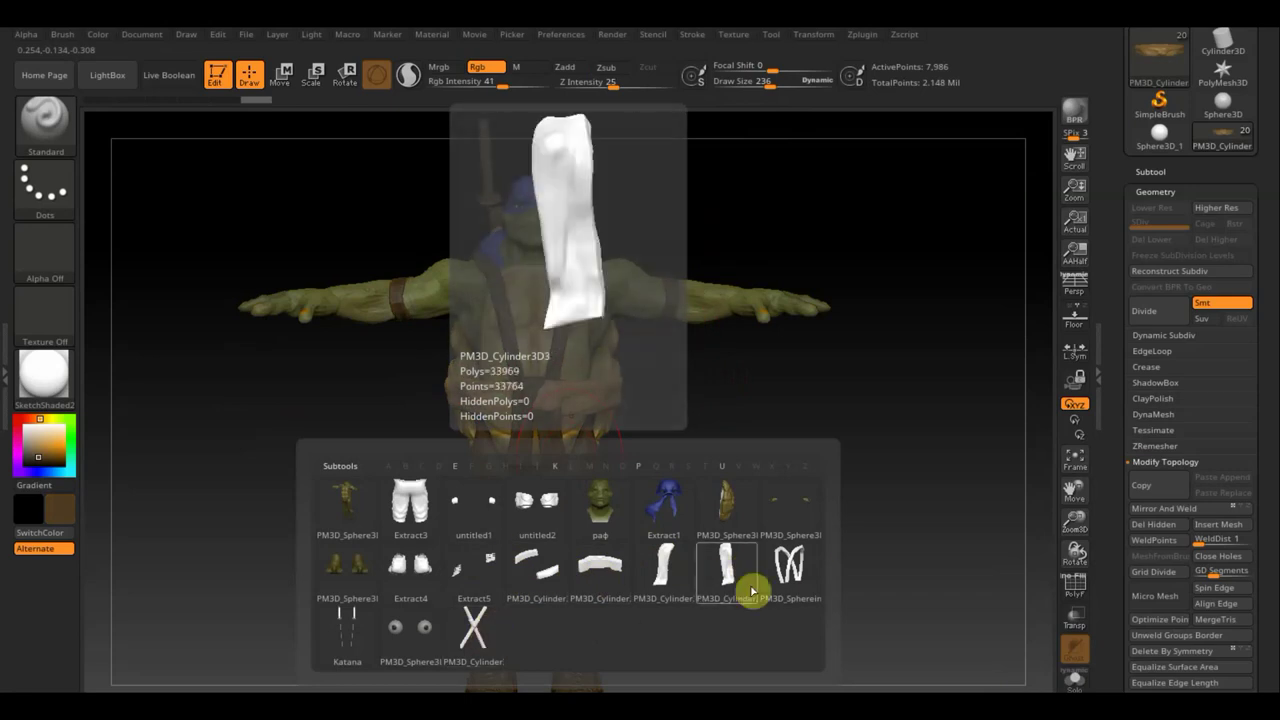
- Select the chest straps subtool, set Rgb Intensity to 84, and view the turtle's back
click(789, 568)
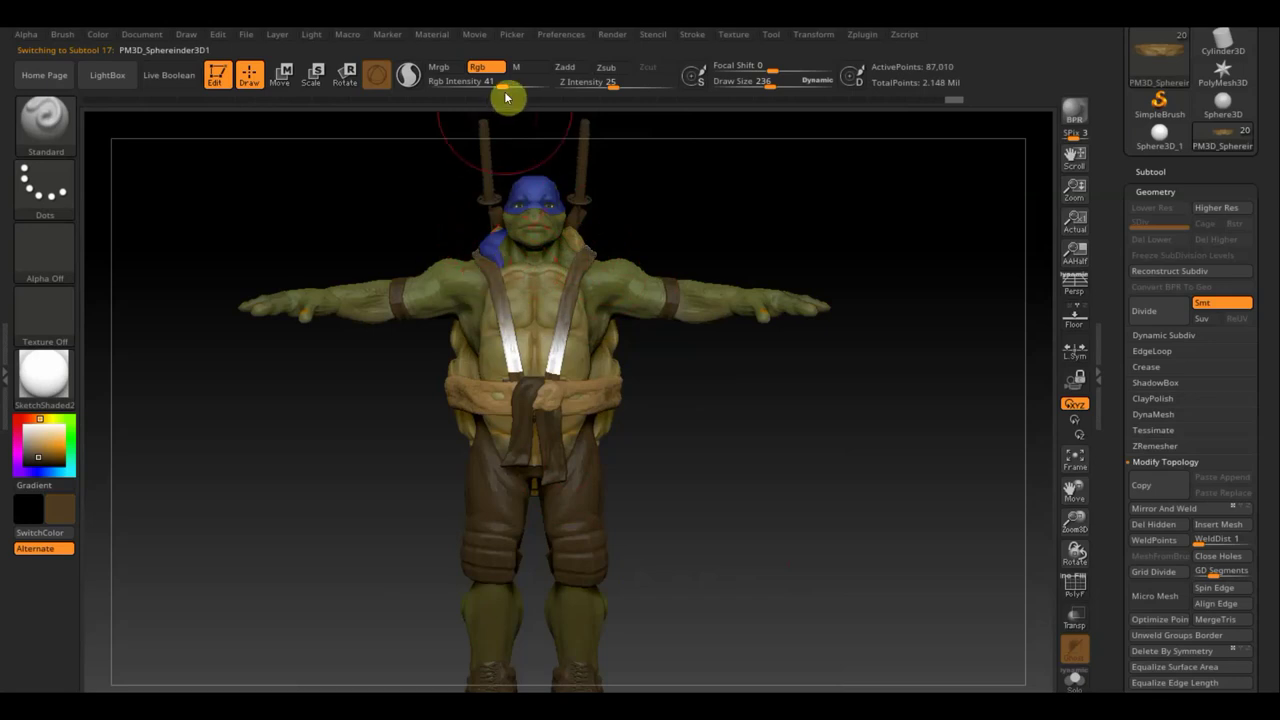
drag(512, 84, 510, 181)
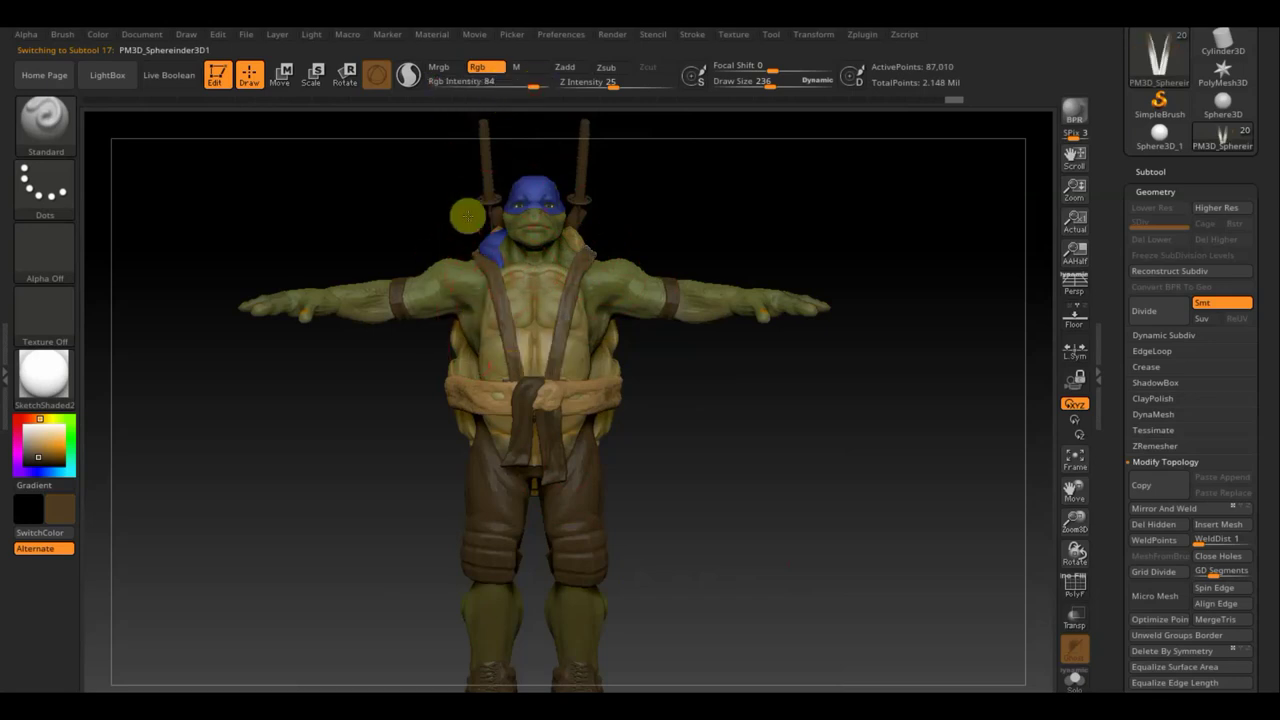
mouse_move(663, 406)
mouse_down()
mouse_move(797, 429)
mouse_move(379, 319)
mouse_up()
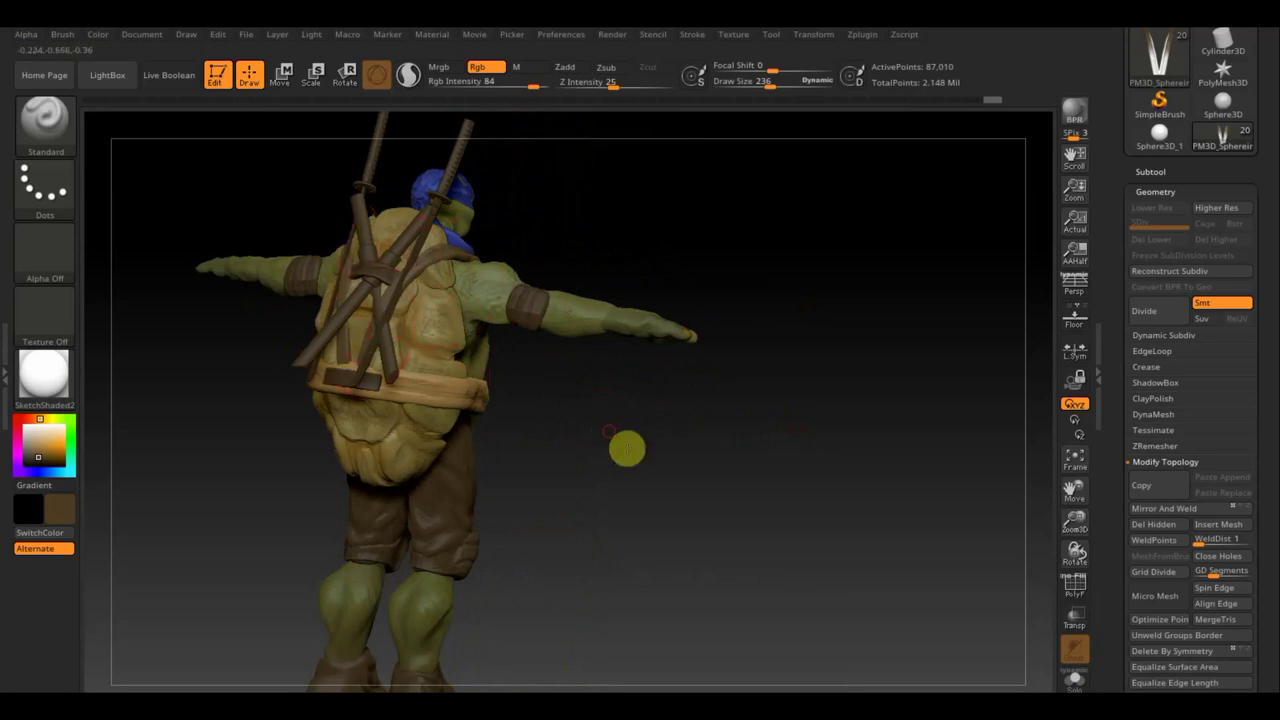
mouse_move(627, 449)
mouse_down()
mouse_move(651, 451)
mouse_move(626, 437)
mouse_move(728, 462)
mouse_up()
- Switch to the crossed katana straps subtool and inspect it from side and rear
key(n)
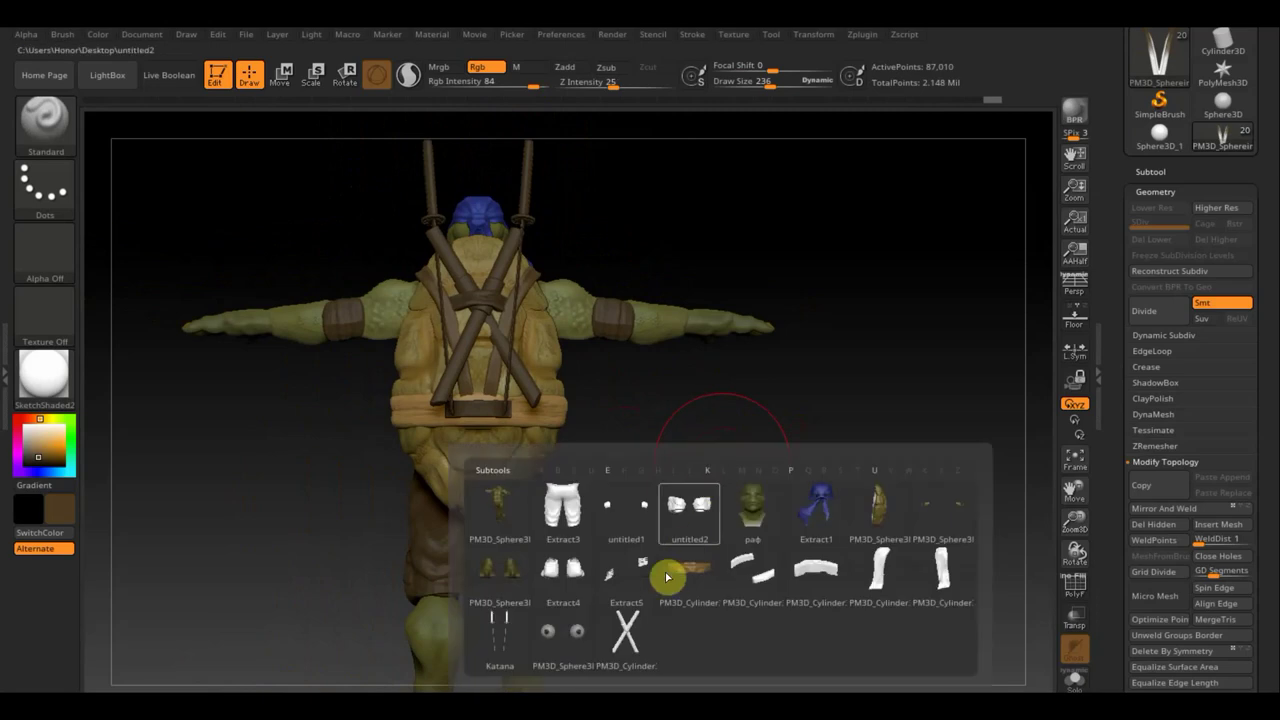
click(640, 640)
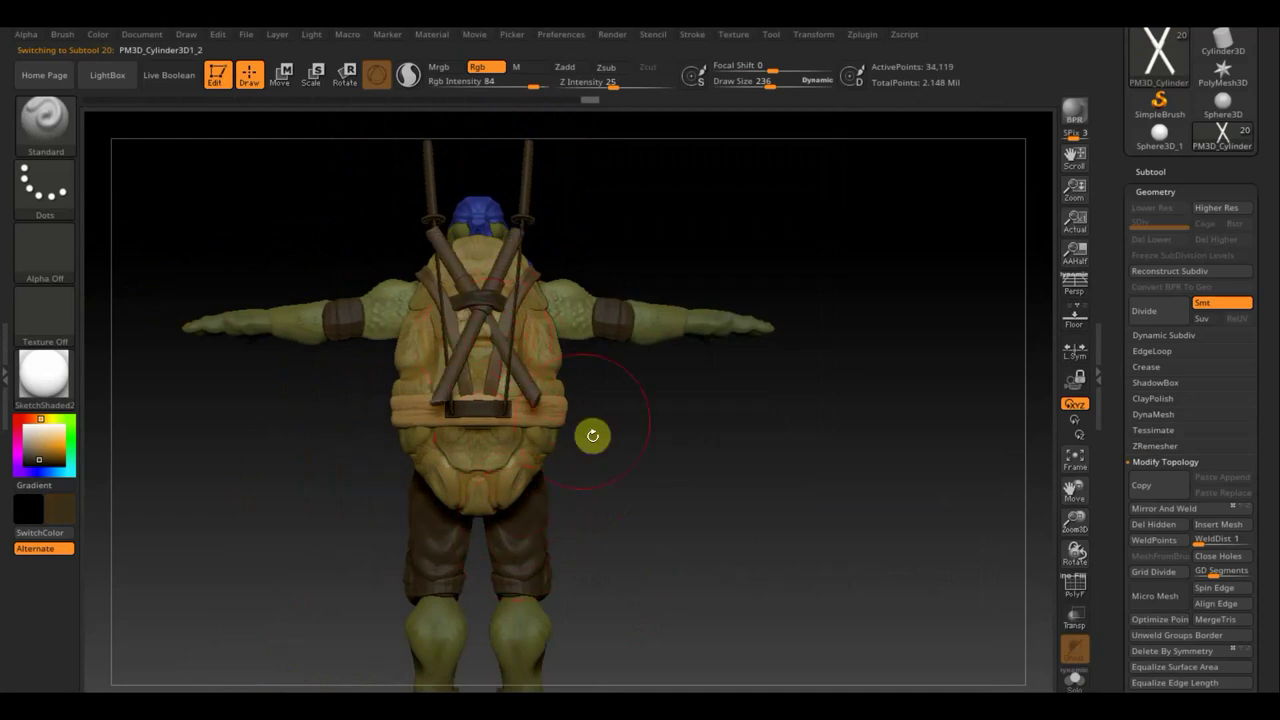
drag(691, 446, 603, 520)
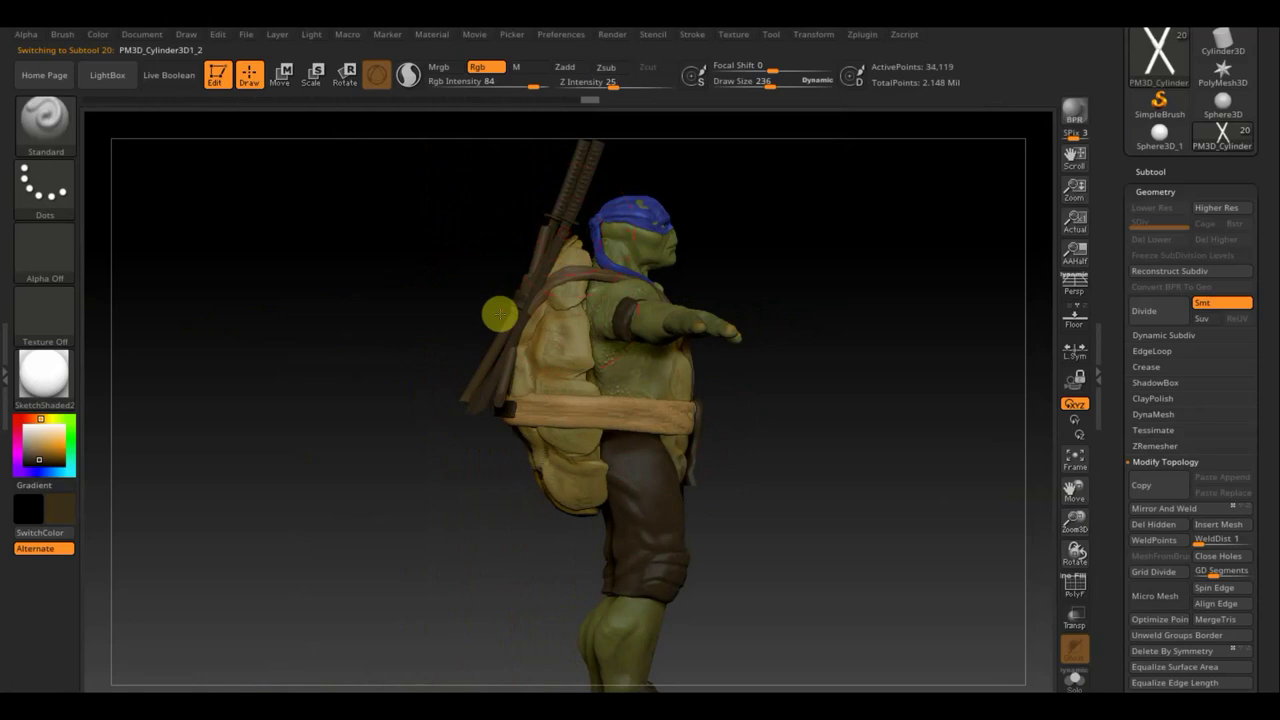
drag(462, 401, 734, 510)
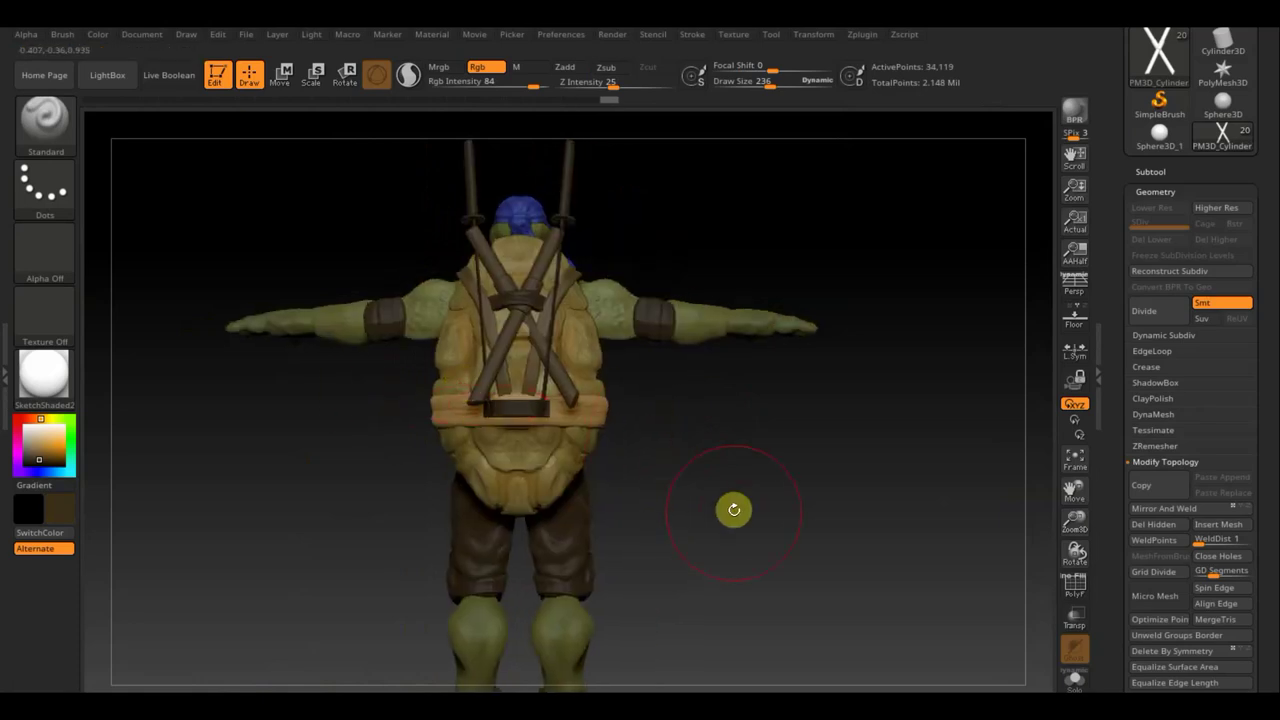
key(F1)
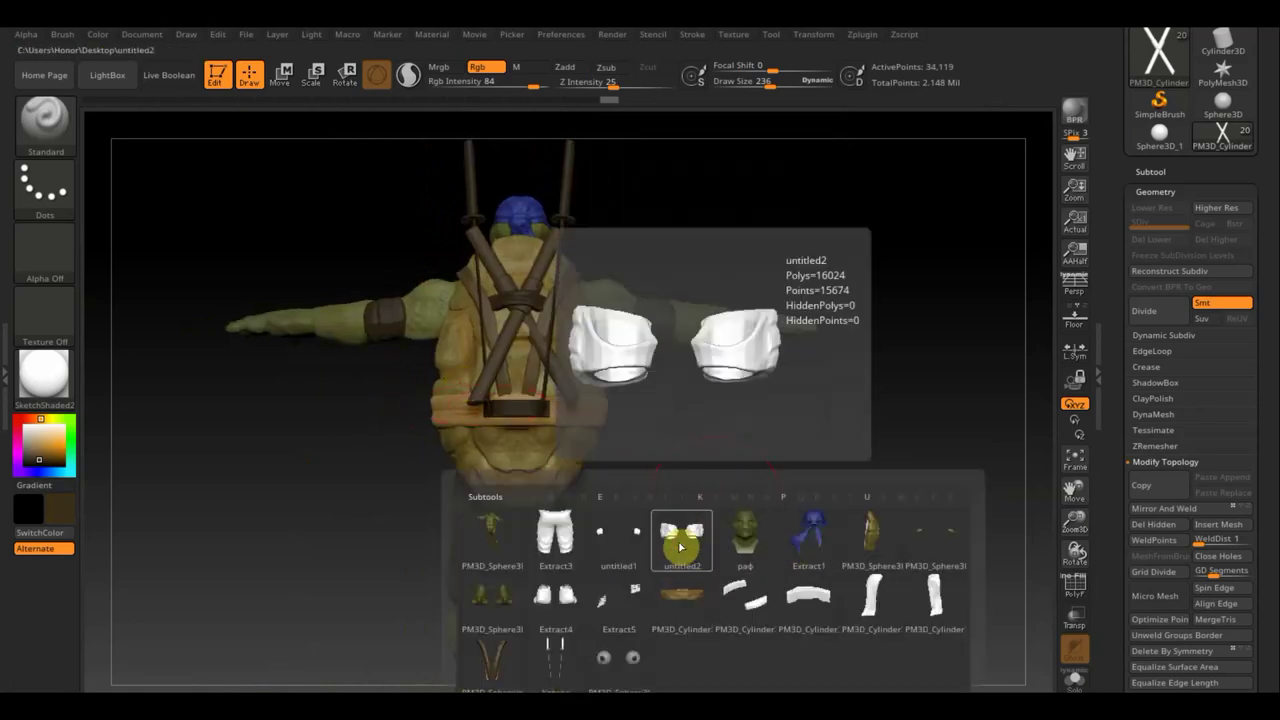
- Select the untitled2 subtool and orbit to a straight front view of the turtle
click(680, 543)
mouse_move(773, 437)
mouse_down()
mouse_move(660, 463)
mouse_move(714, 566)
mouse_up()
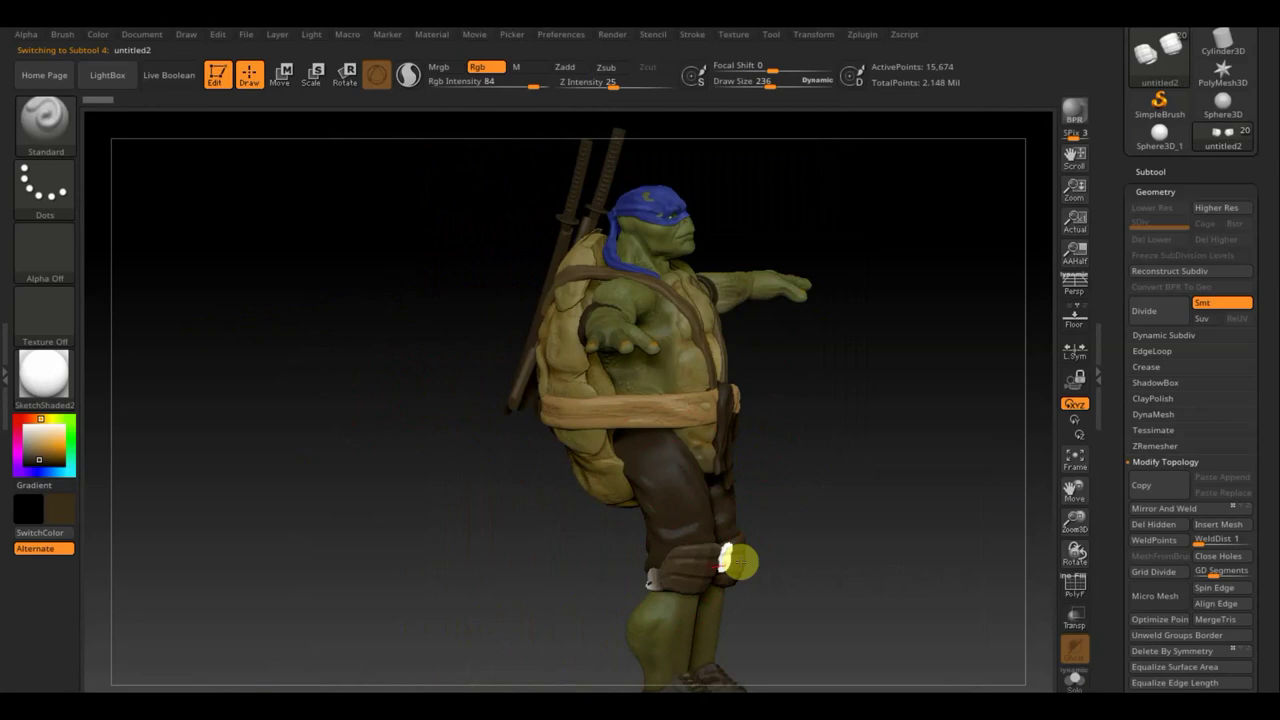
mouse_move(557, 559)
mouse_down()
mouse_move(500, 560)
mouse_move(648, 535)
mouse_up()
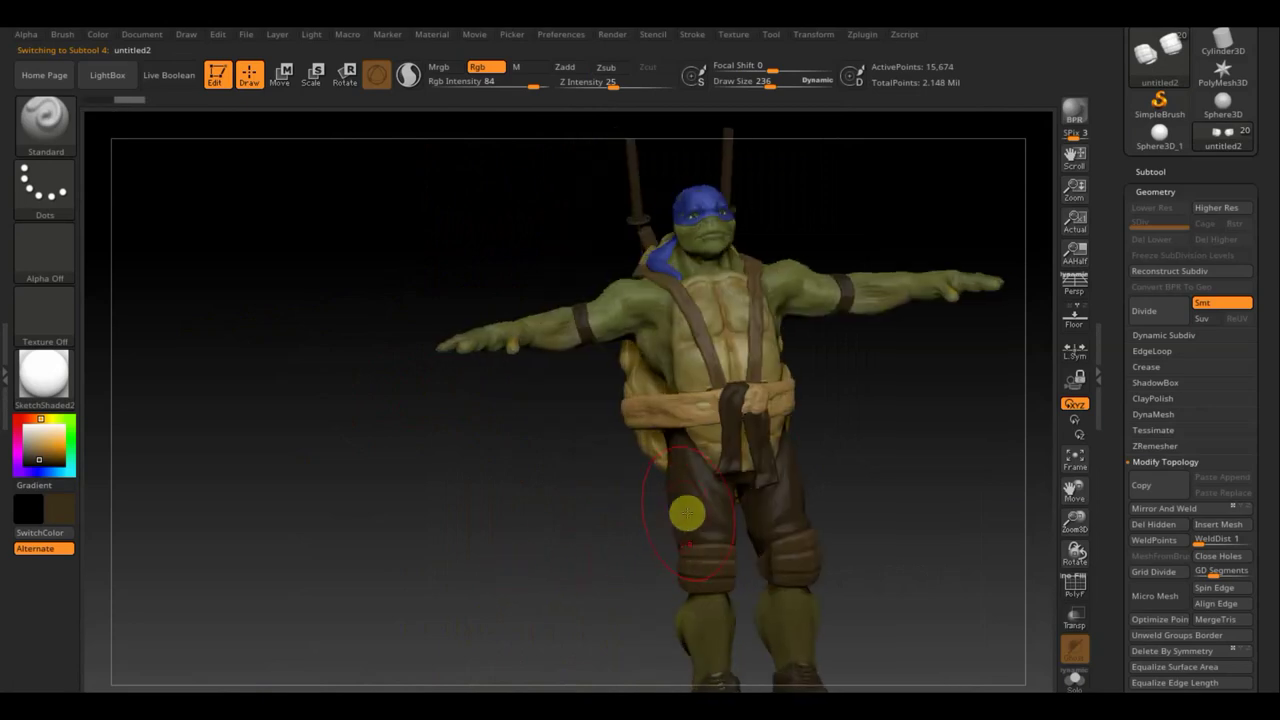
mouse_move(860, 457)
mouse_down()
mouse_move(883, 466)
mouse_move(717, 415)
mouse_up()
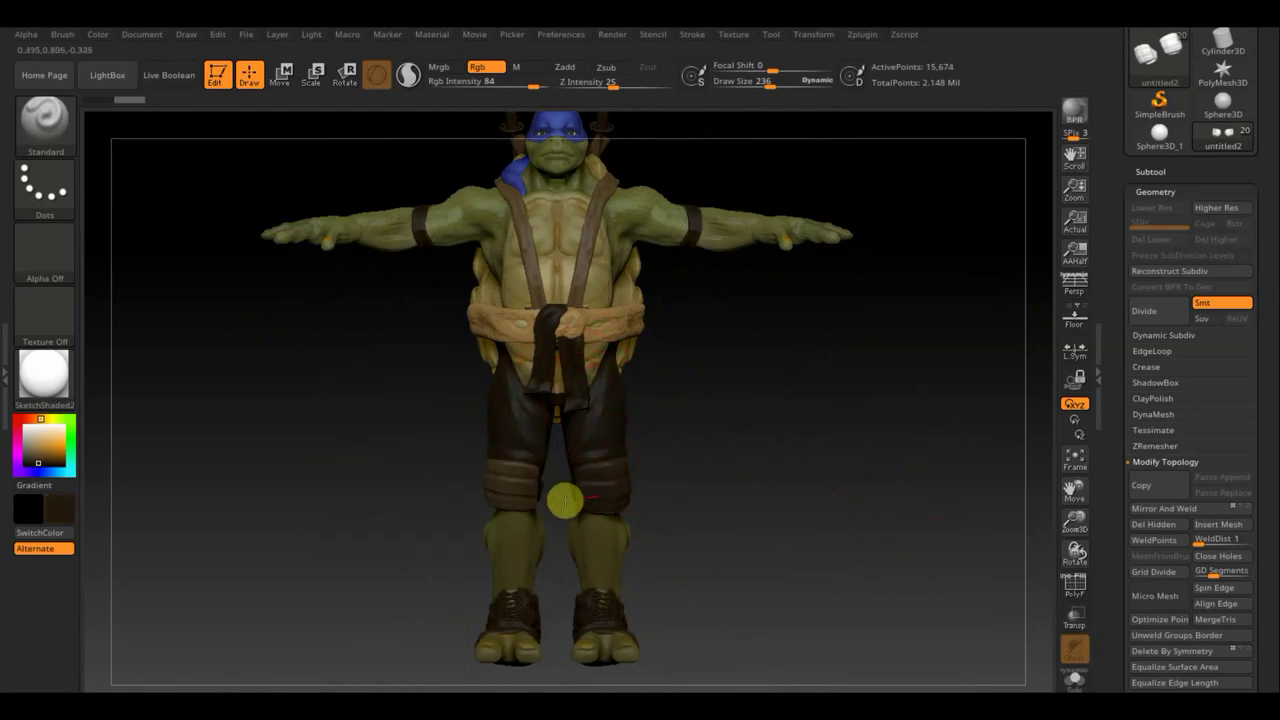
- Check the rear, then make Extract4 with the pants, belt and boots the active subtool
drag(334, 446, 529, 480)
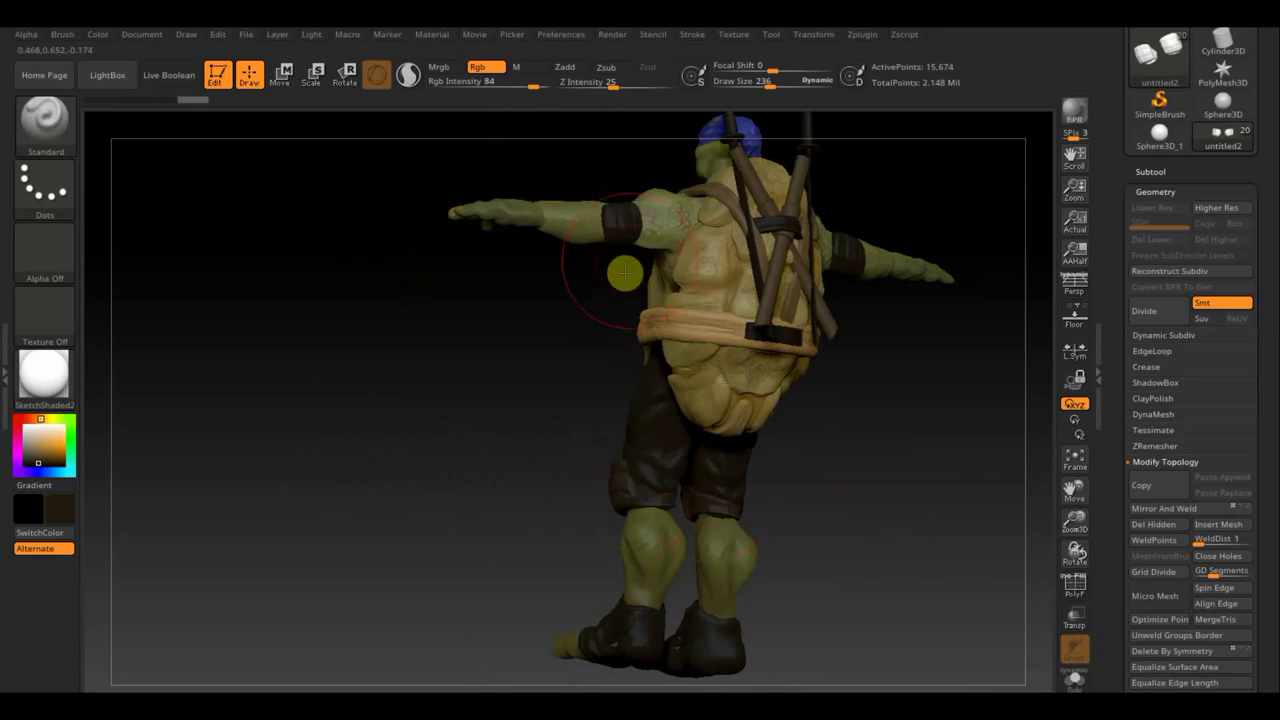
drag(797, 574, 577, 540)
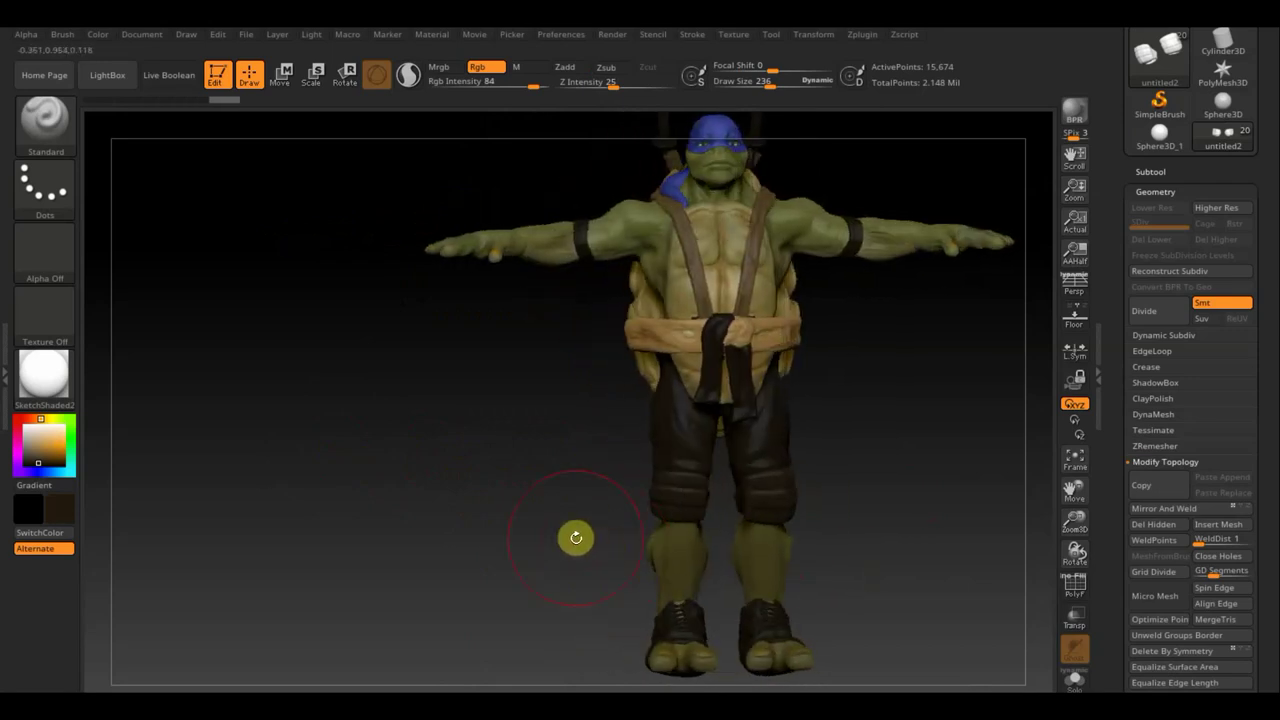
key(n)
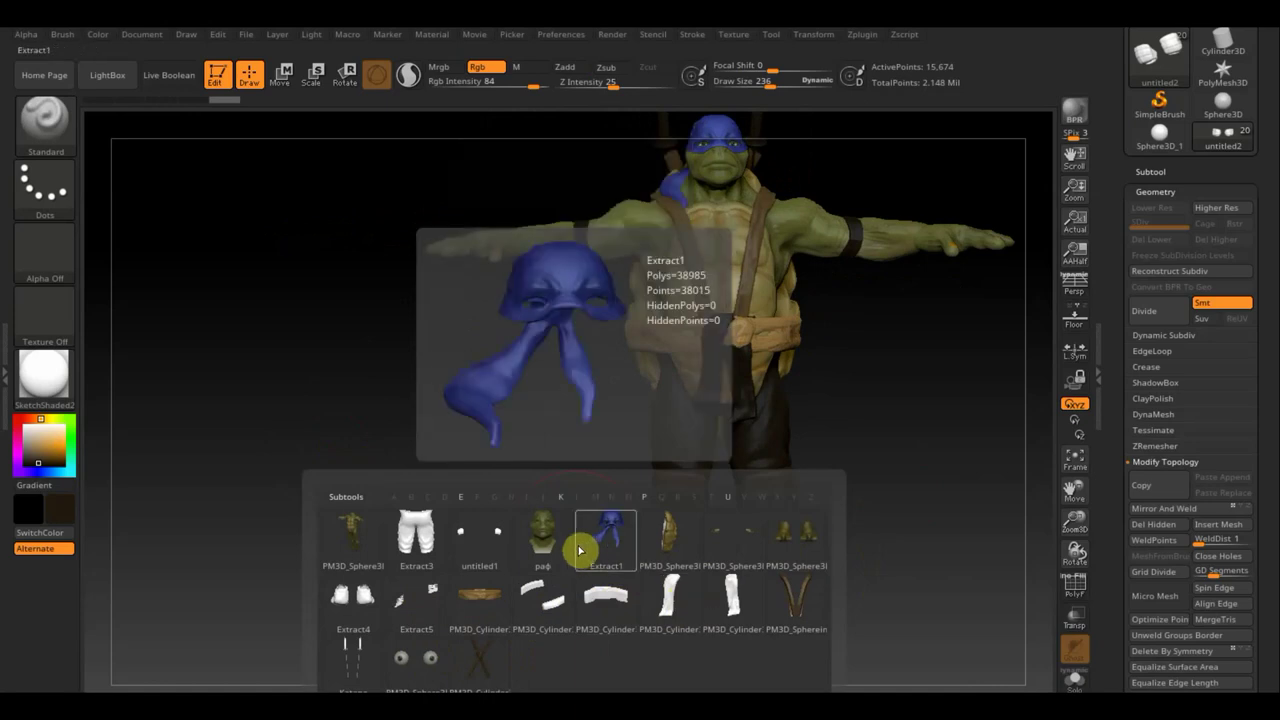
click(352, 598)
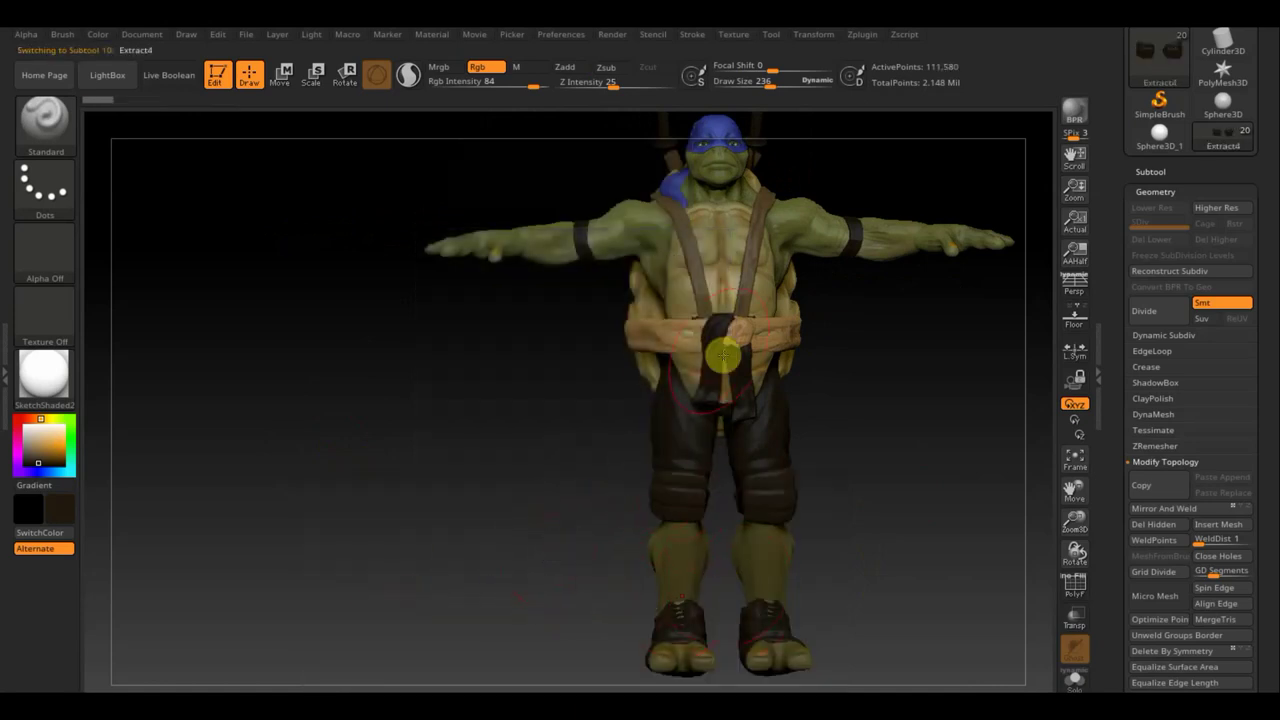
key(c)
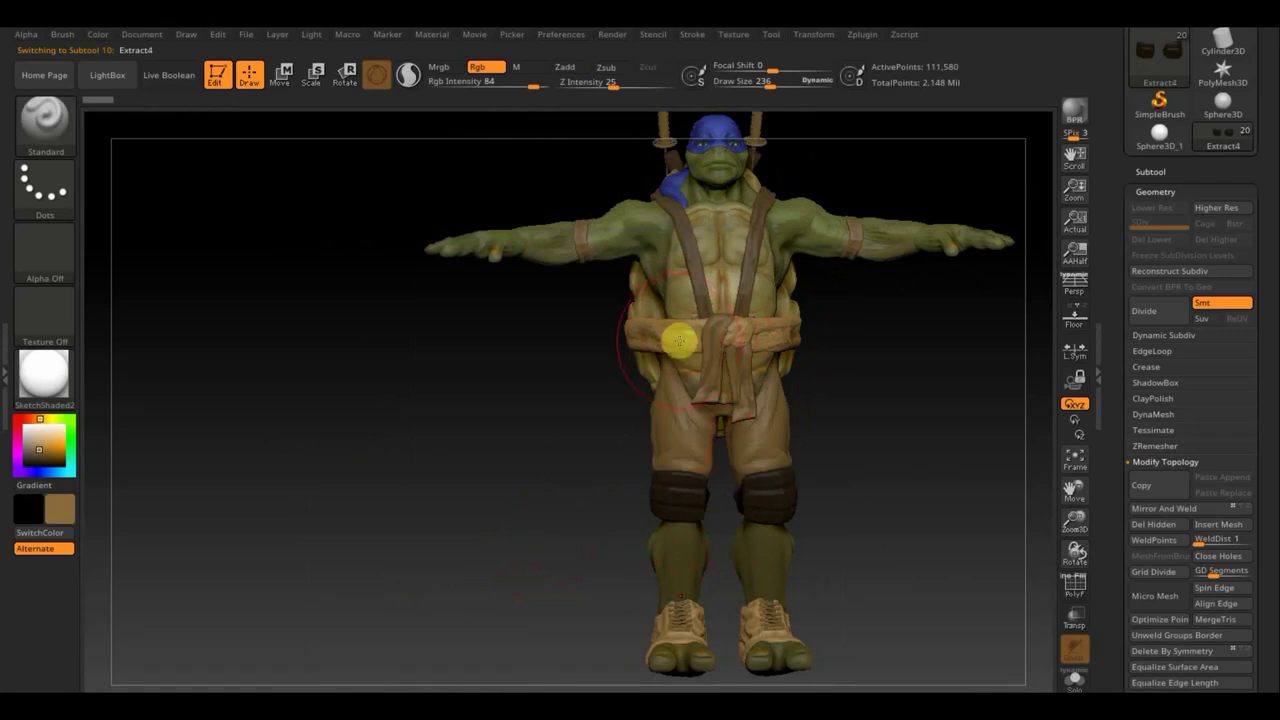
key(ctrl+z)
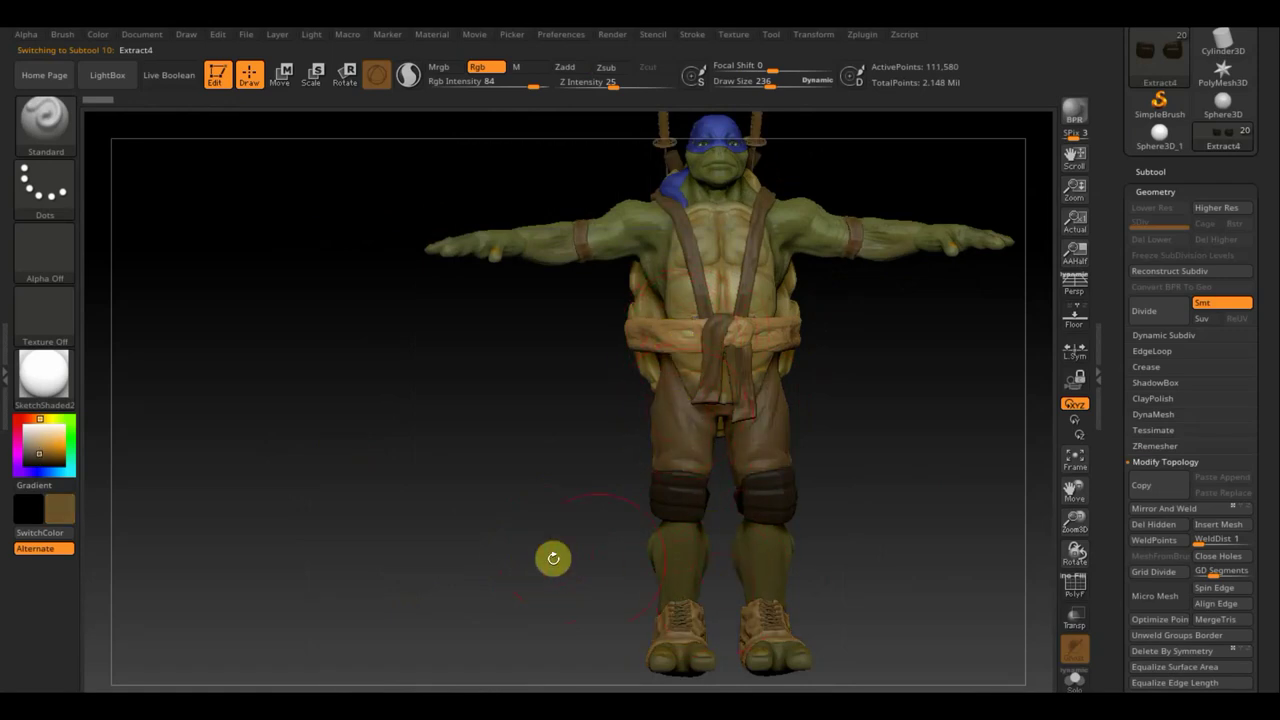
drag(553, 558, 663, 605)
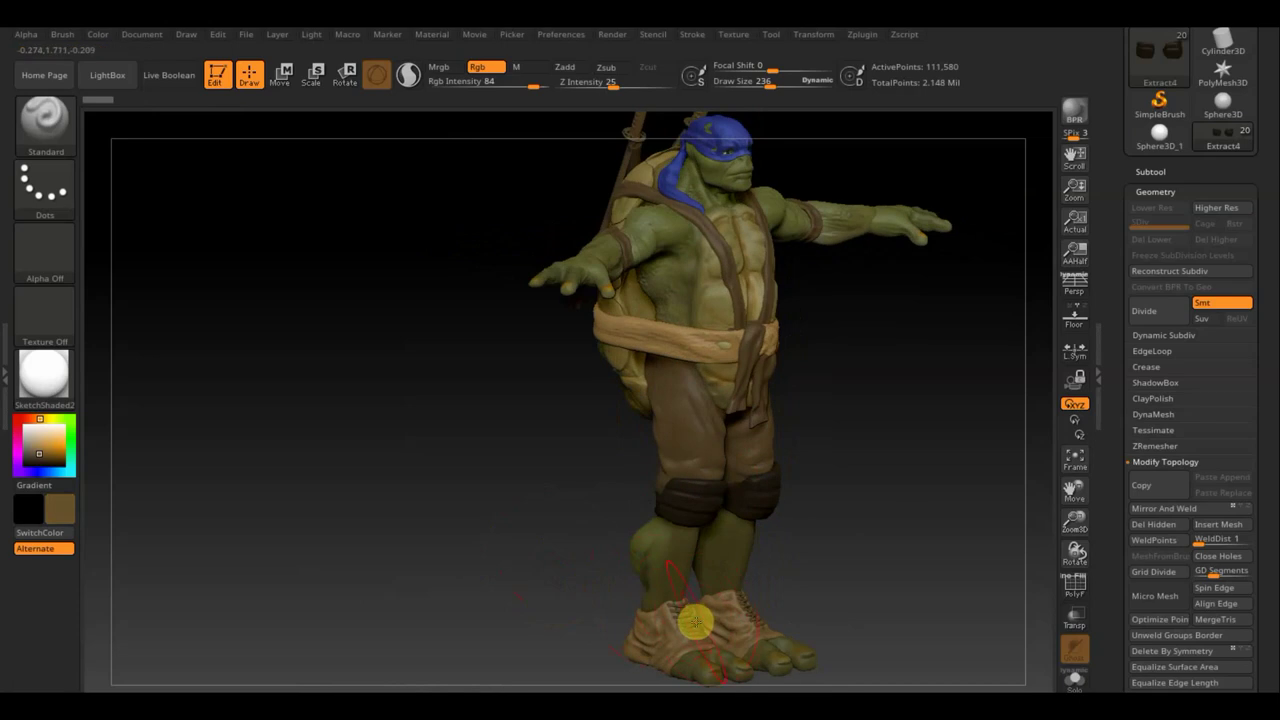
key(ctrl+z)
key(ctrl+z)
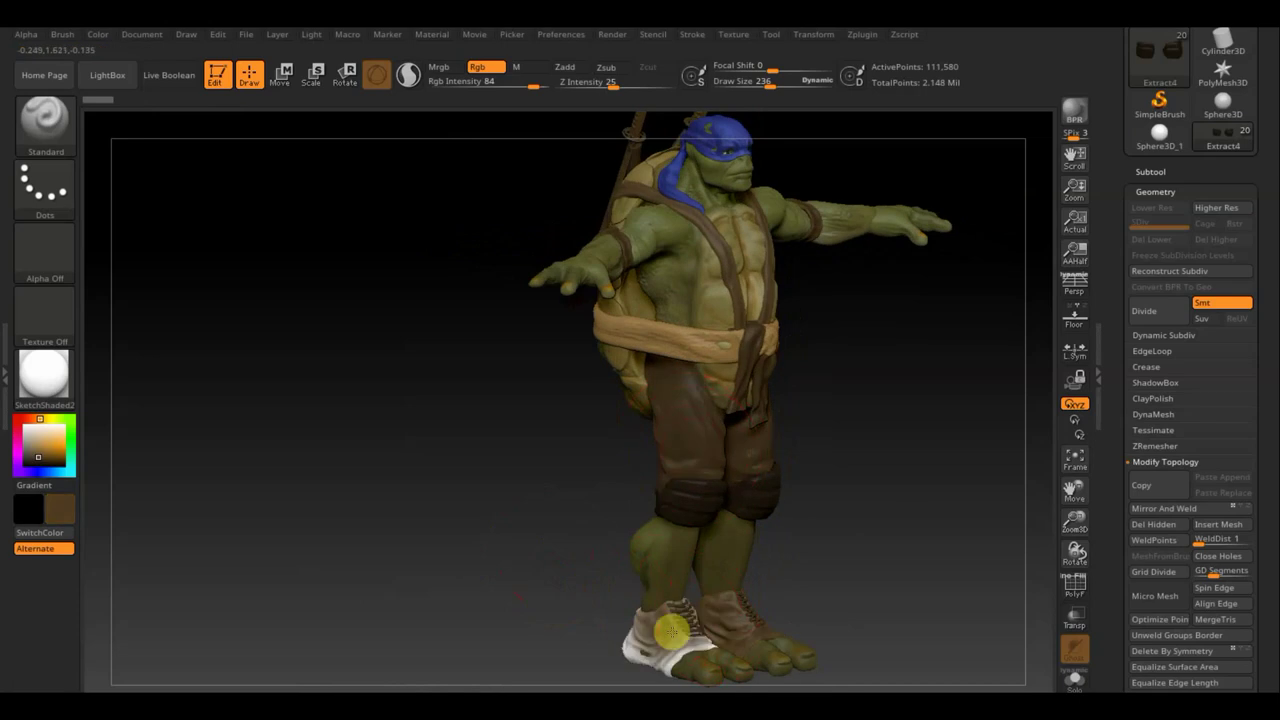
key(ctrl+z)
key(ctrl+z)
key(ctrl+z)
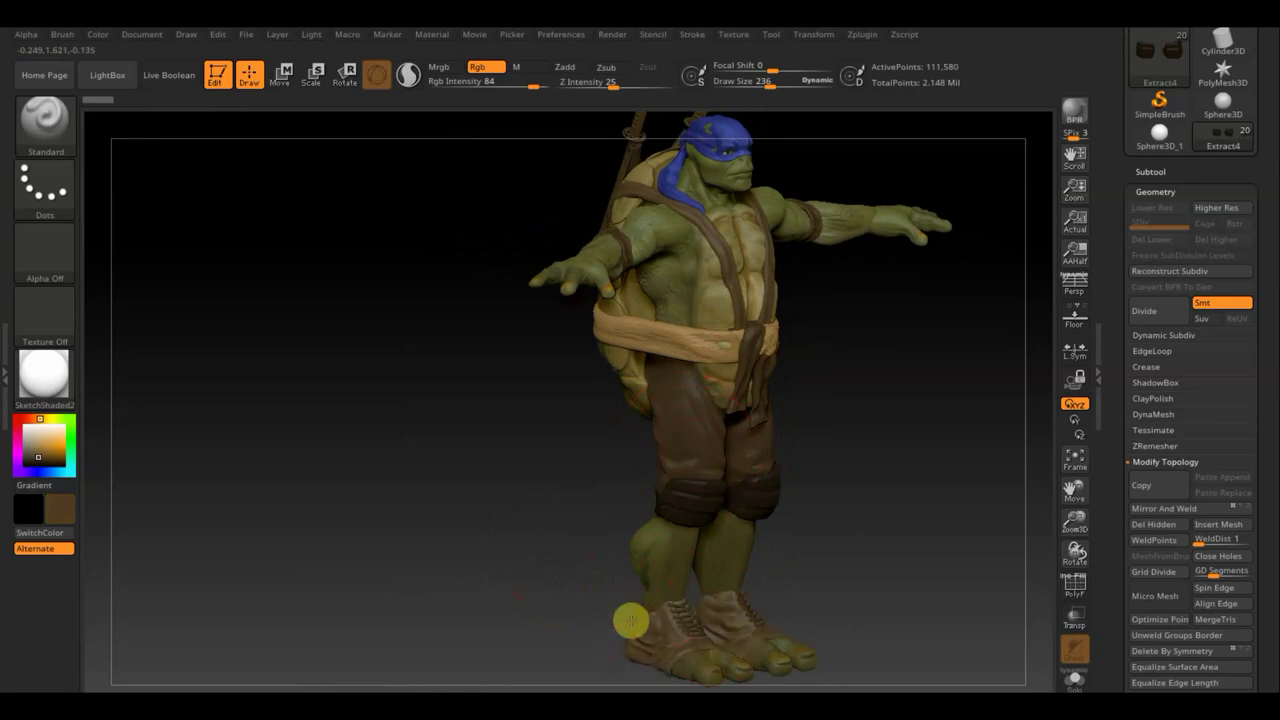
mouse_move(569, 599)
mouse_down()
mouse_move(563, 569)
mouse_move(655, 608)
mouse_up()
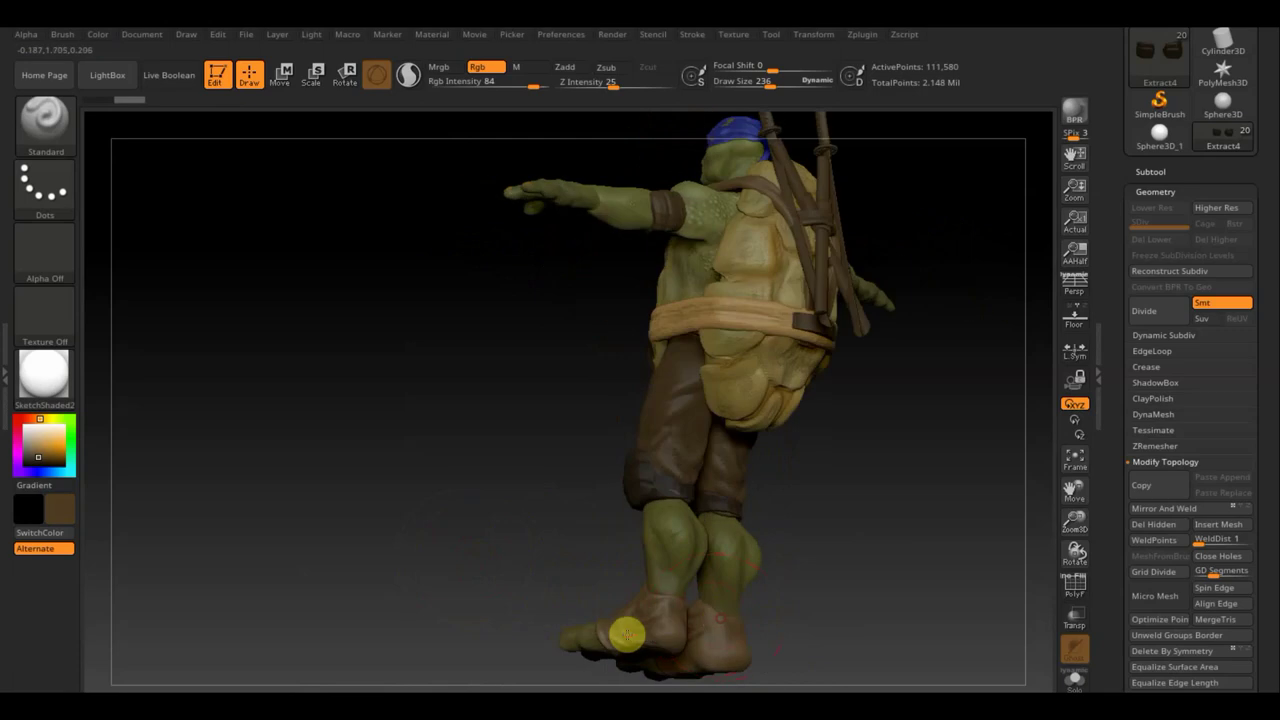
drag(478, 511, 336, 476)
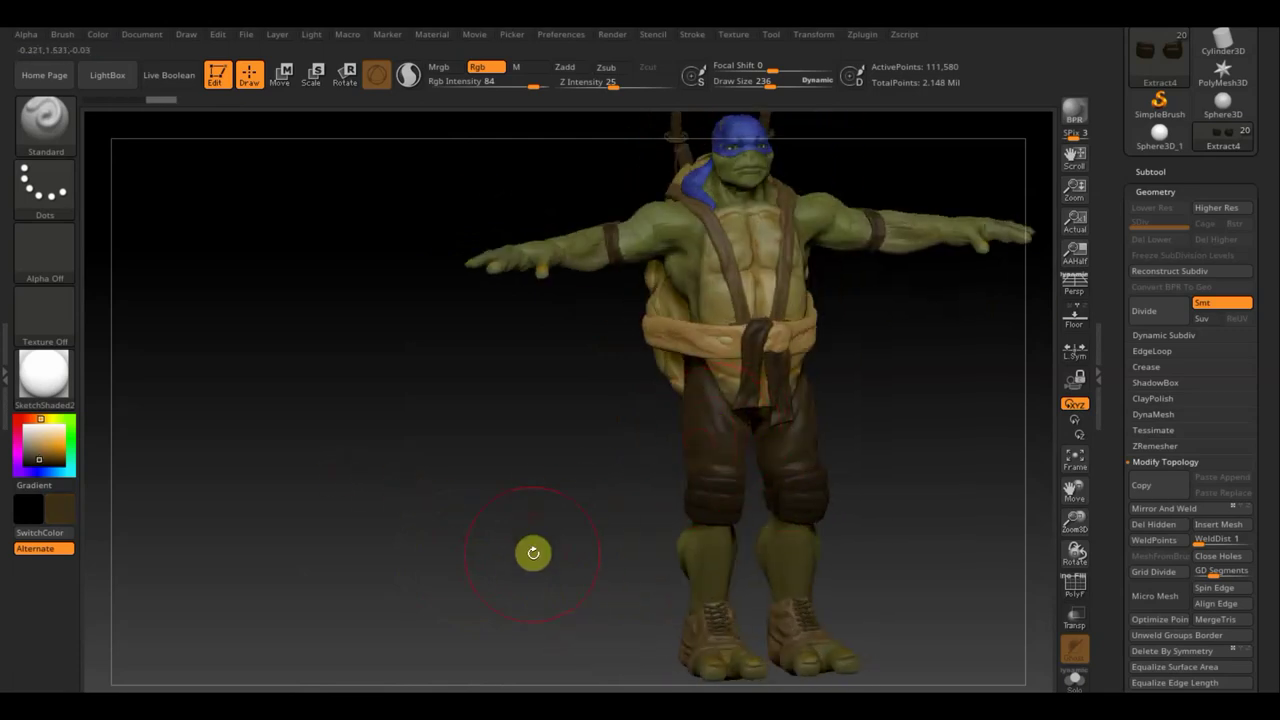
mouse_move(531, 551)
mouse_down()
mouse_move(491, 481)
mouse_move(629, 529)
mouse_up()
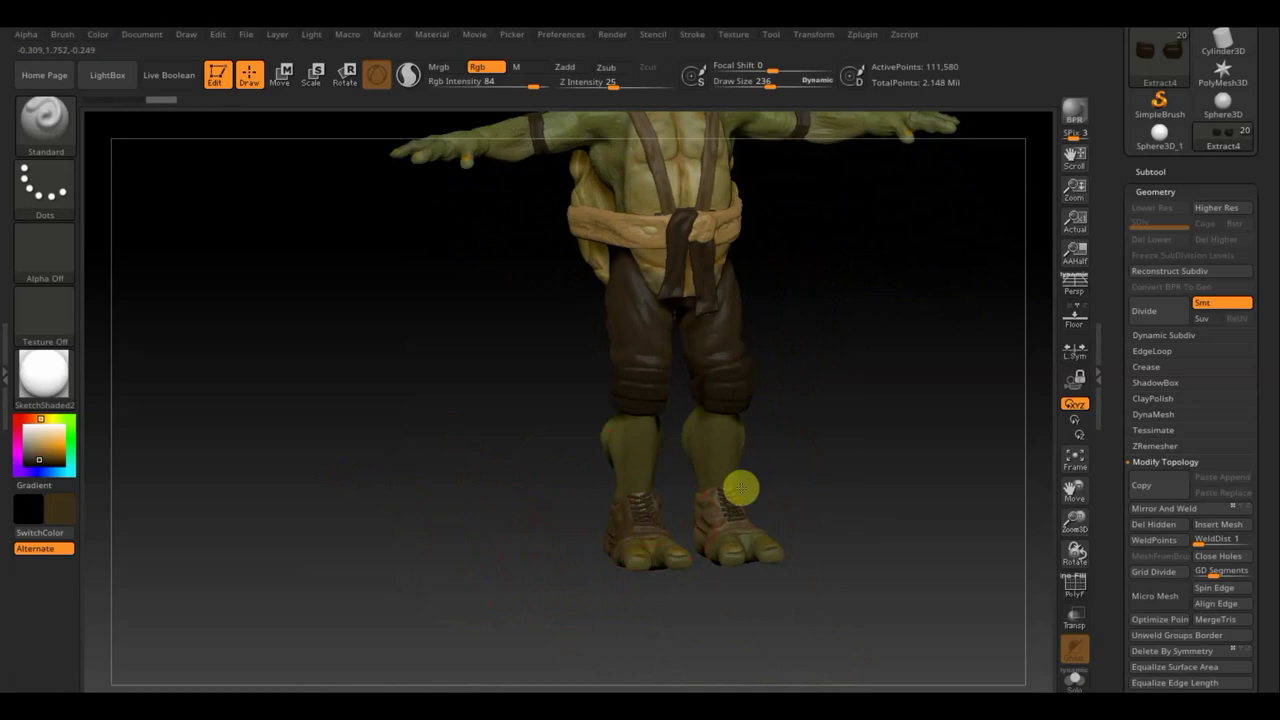
mouse_move(600, 514)
mouse_down()
mouse_move(591, 526)
mouse_move(623, 528)
mouse_up()
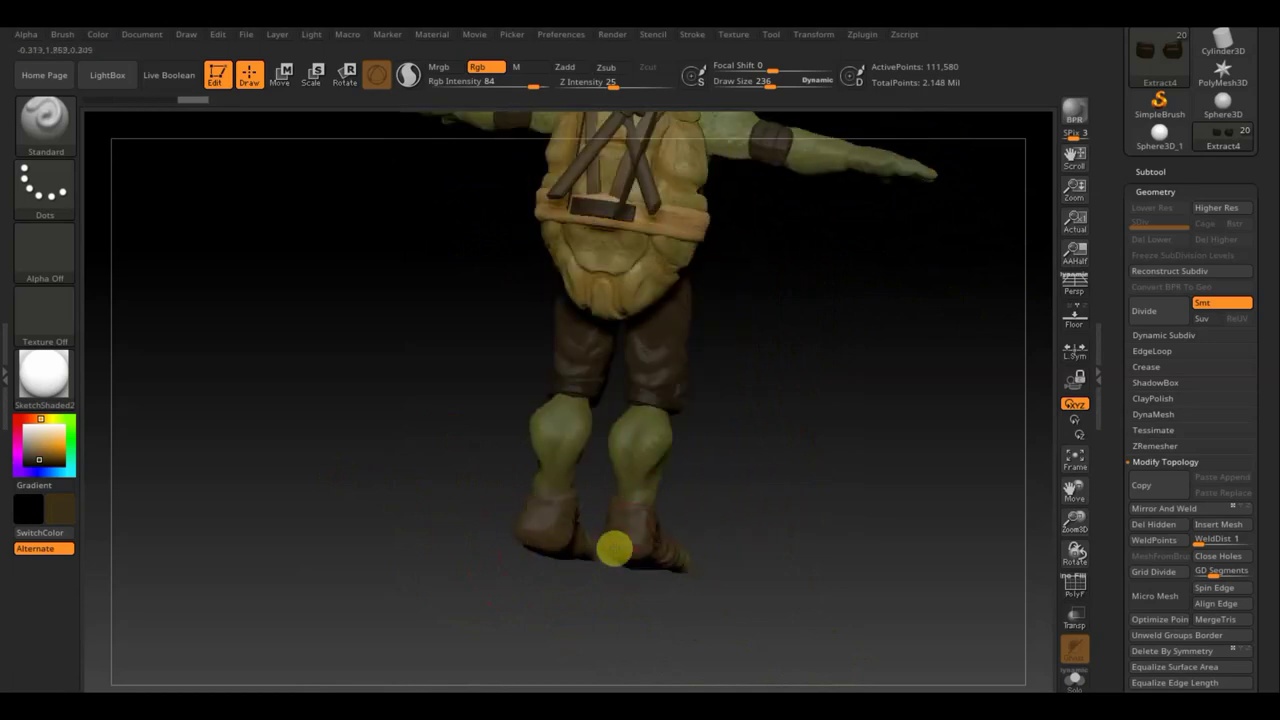
drag(431, 551, 523, 540)
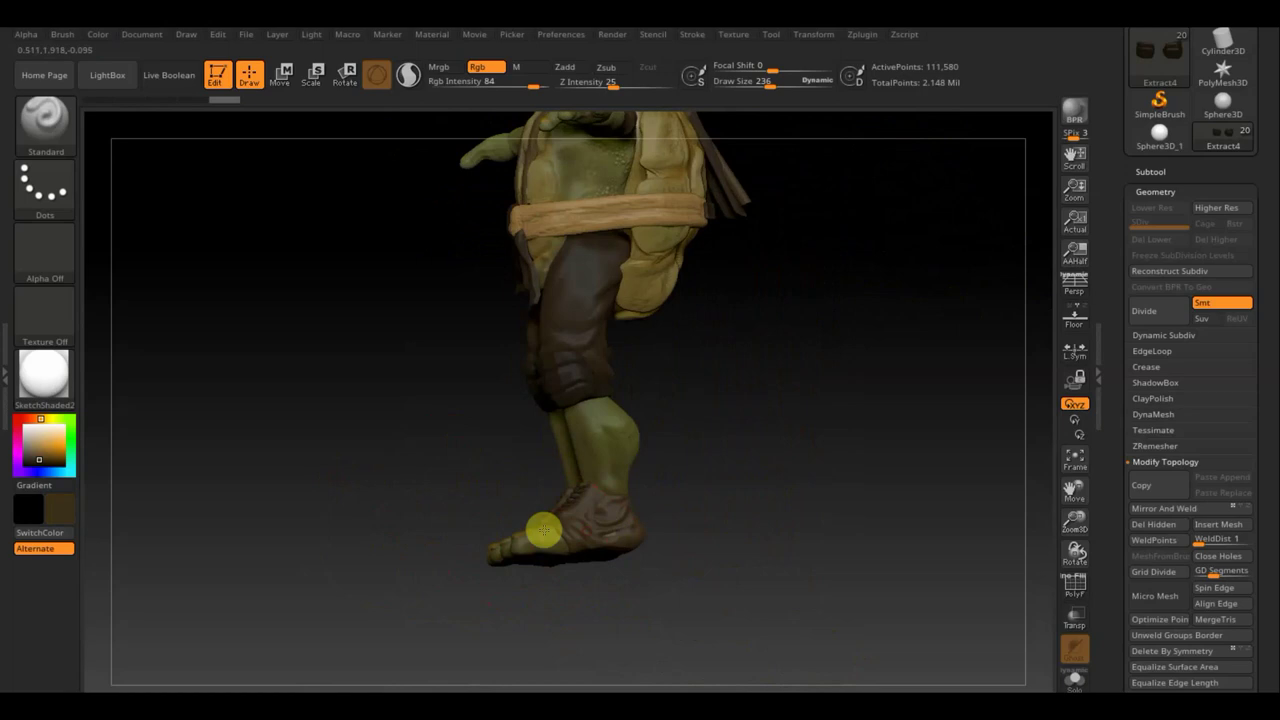
drag(637, 537, 765, 565)
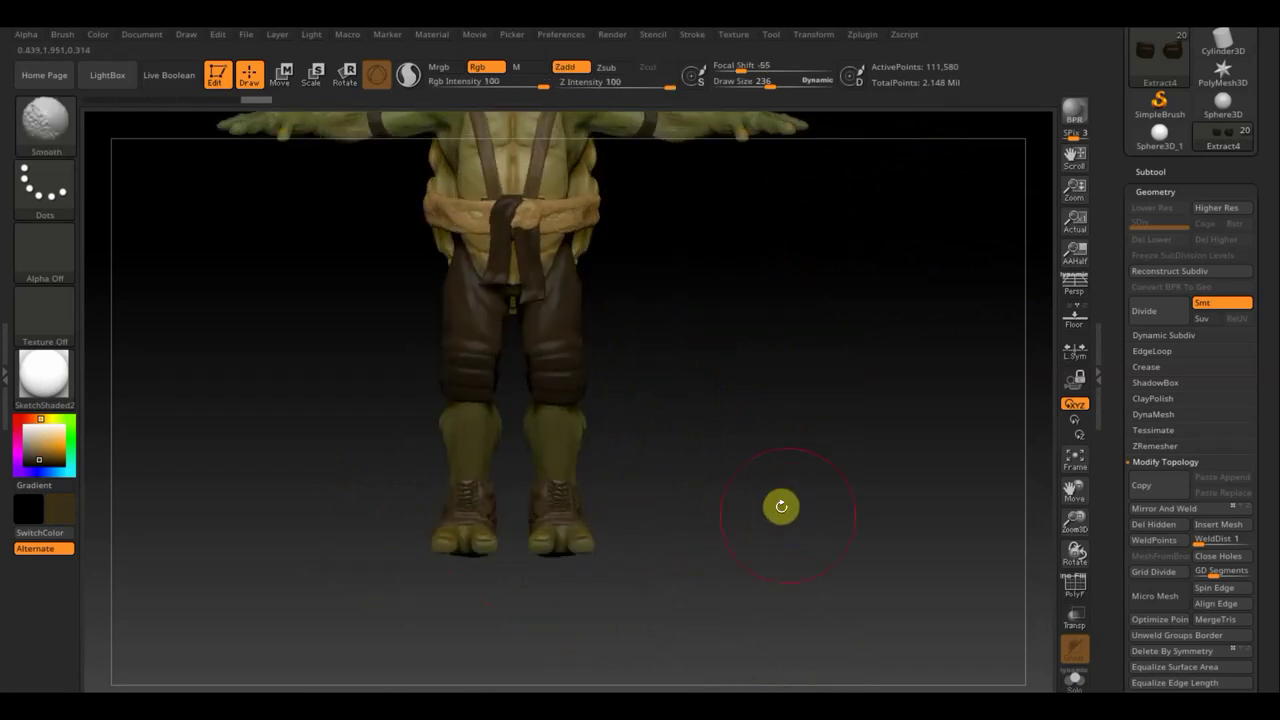
alt+drag(774, 497, 829, 512)
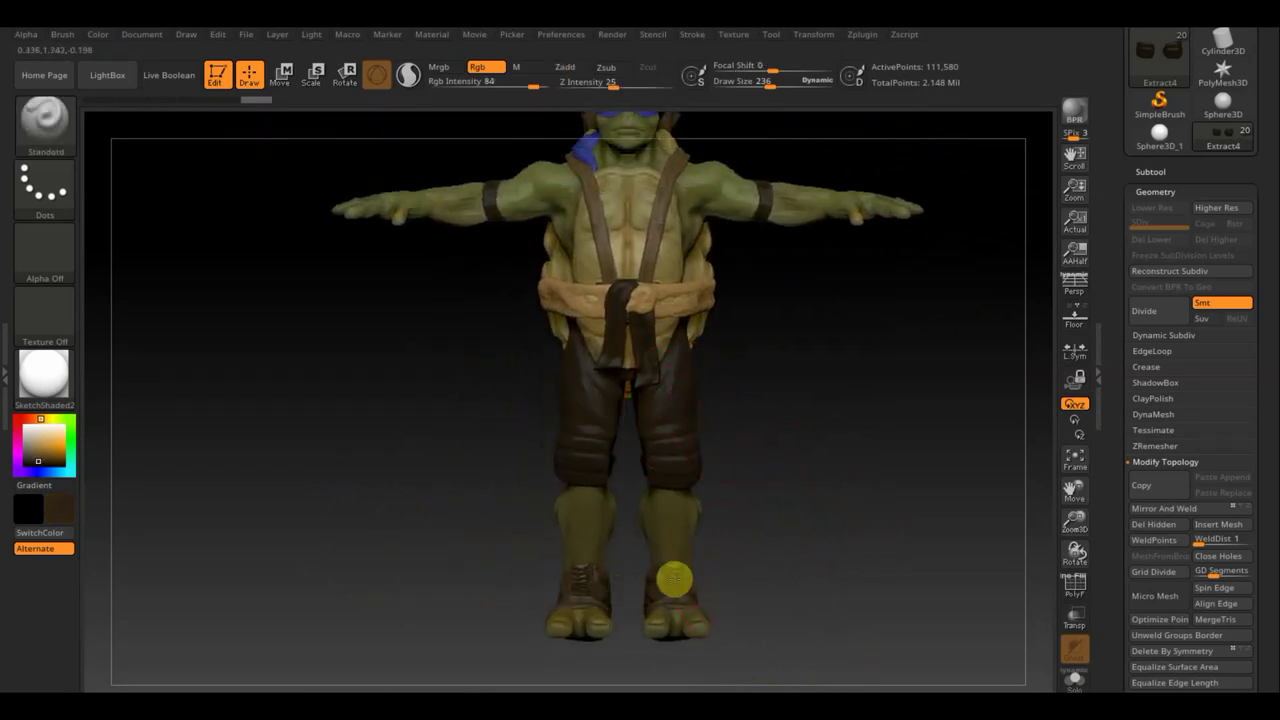
drag(839, 547, 598, 610)
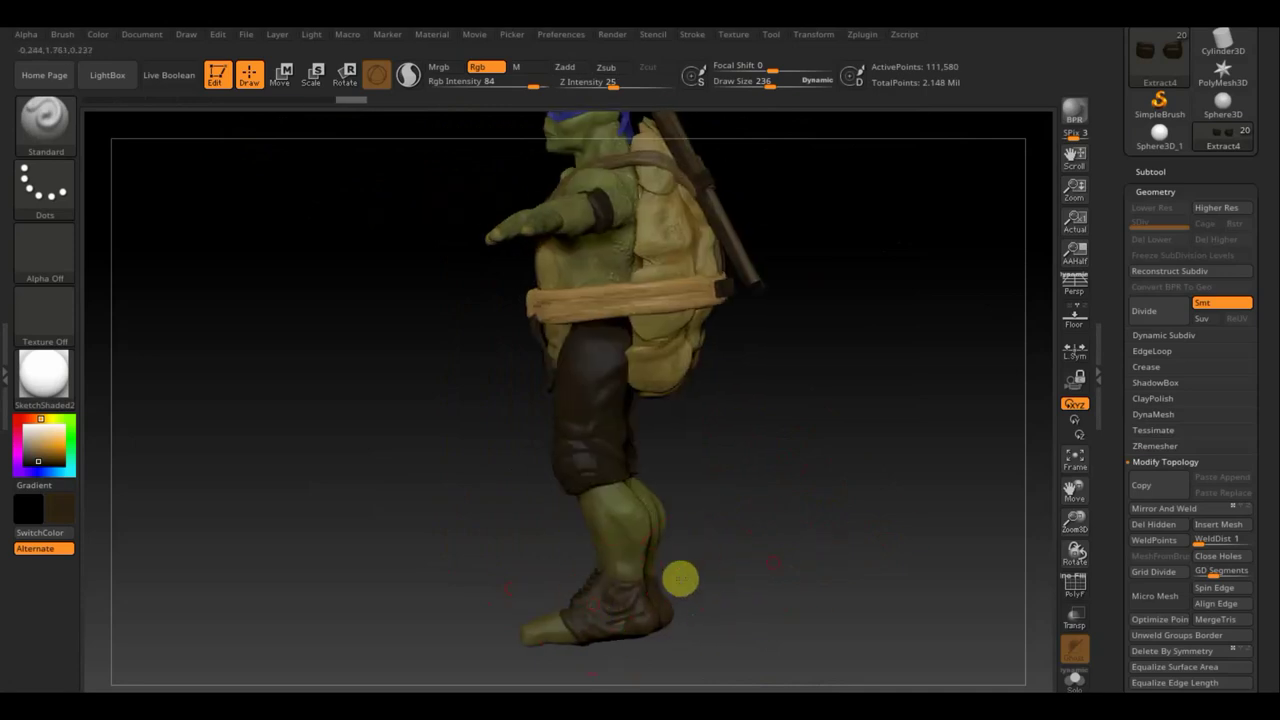
mouse_move(680, 579)
mouse_down()
mouse_move(677, 600)
mouse_move(694, 520)
mouse_move(595, 522)
mouse_move(554, 486)
mouse_up()
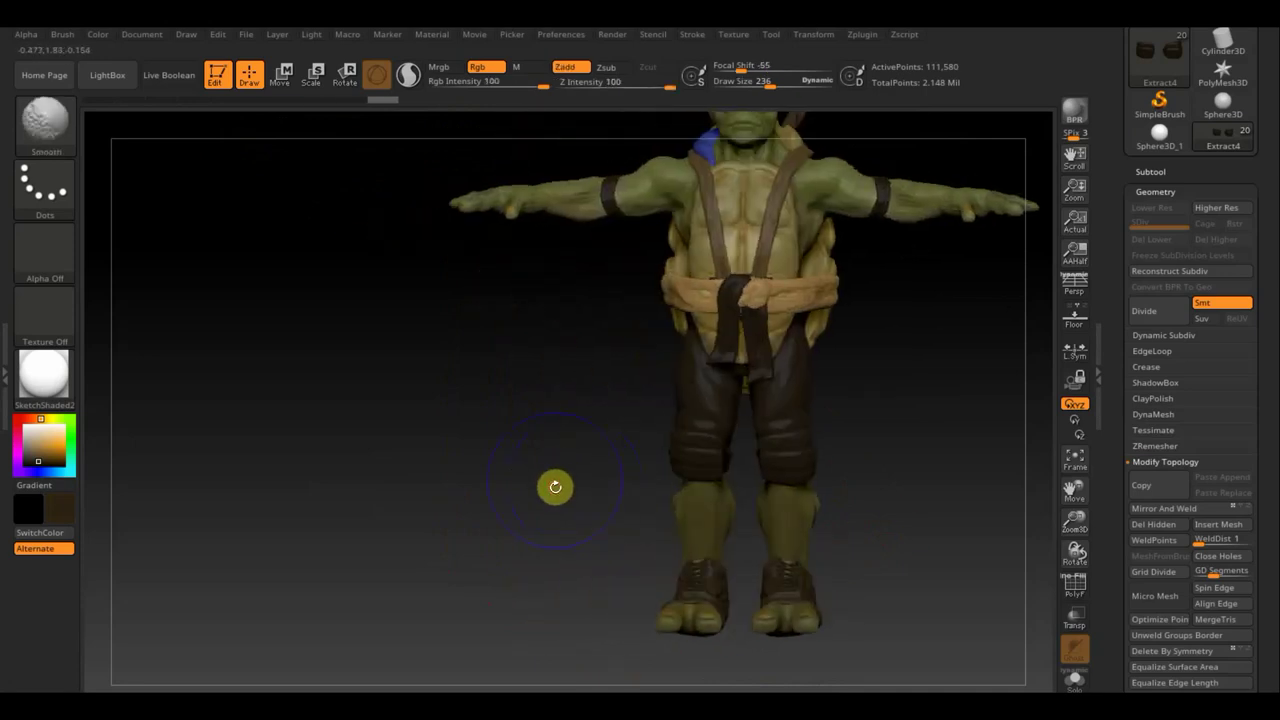
- Fill the pants with a lighter tan-brown and recentre the turtle in the view
click(702, 291)
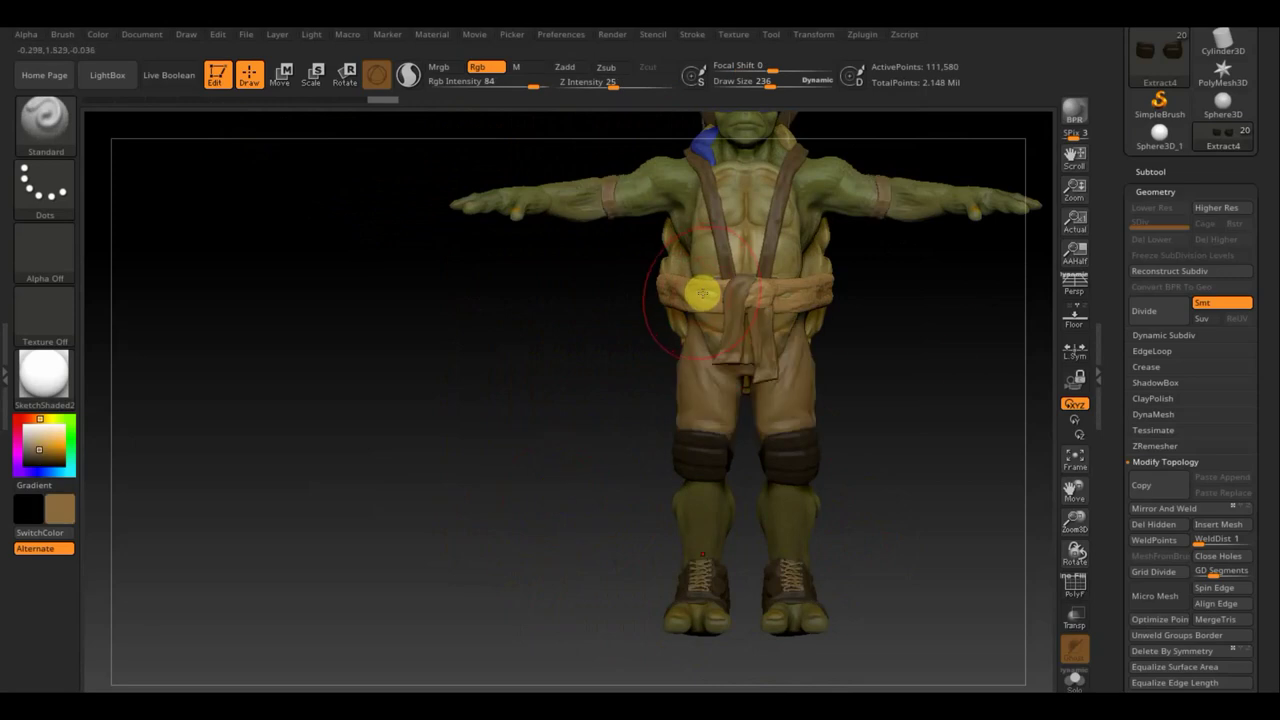
alt+drag(908, 337, 745, 400)
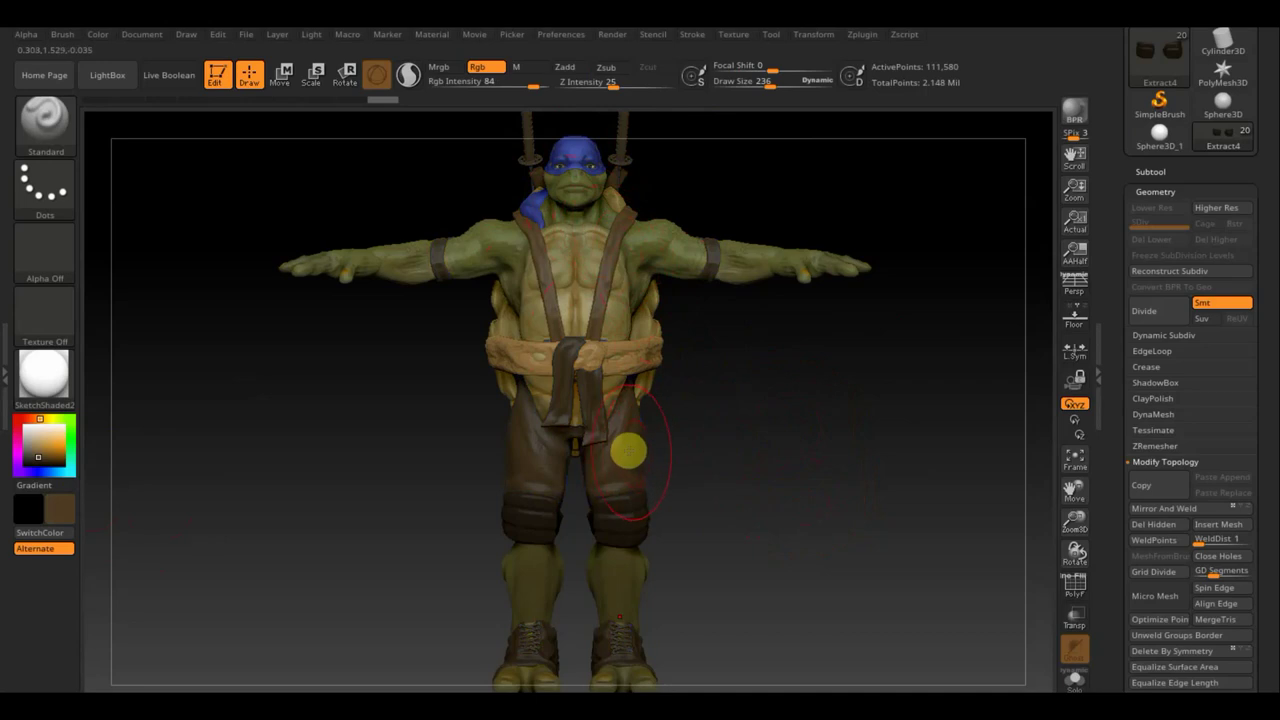
- Select the Extract3 subtool and turn the turtle to a straight front view
key(n)
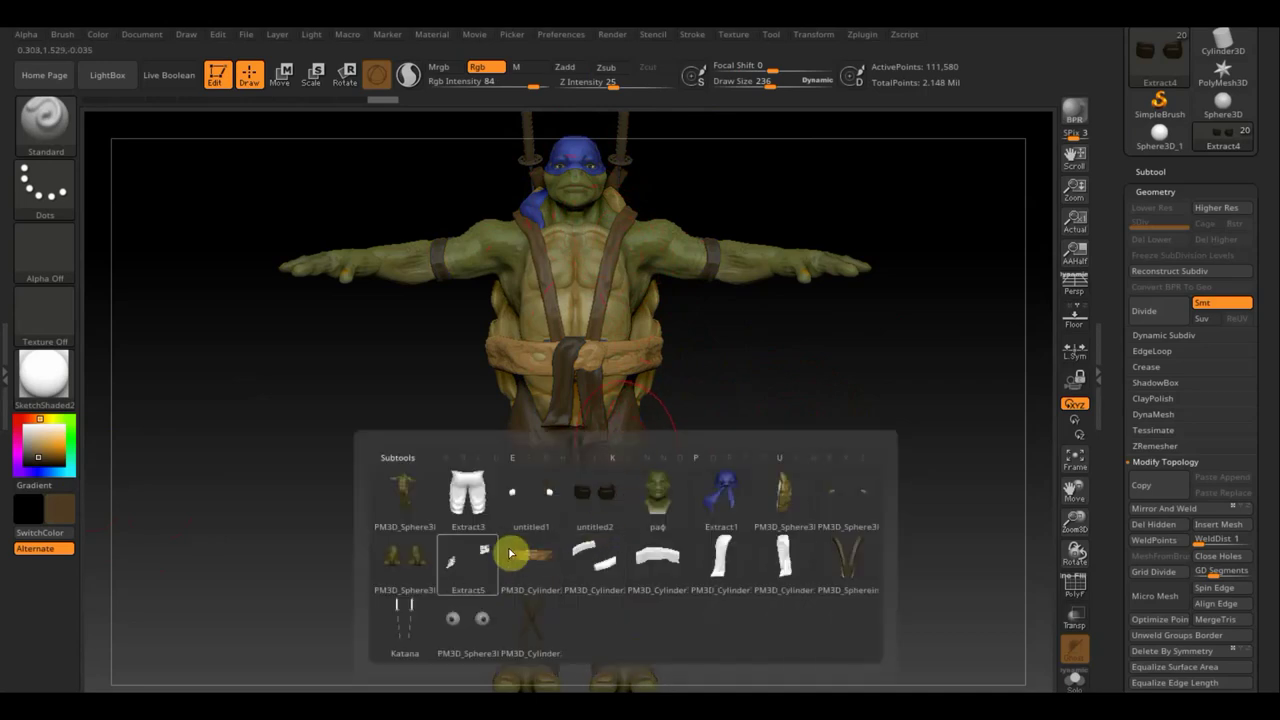
click(477, 507)
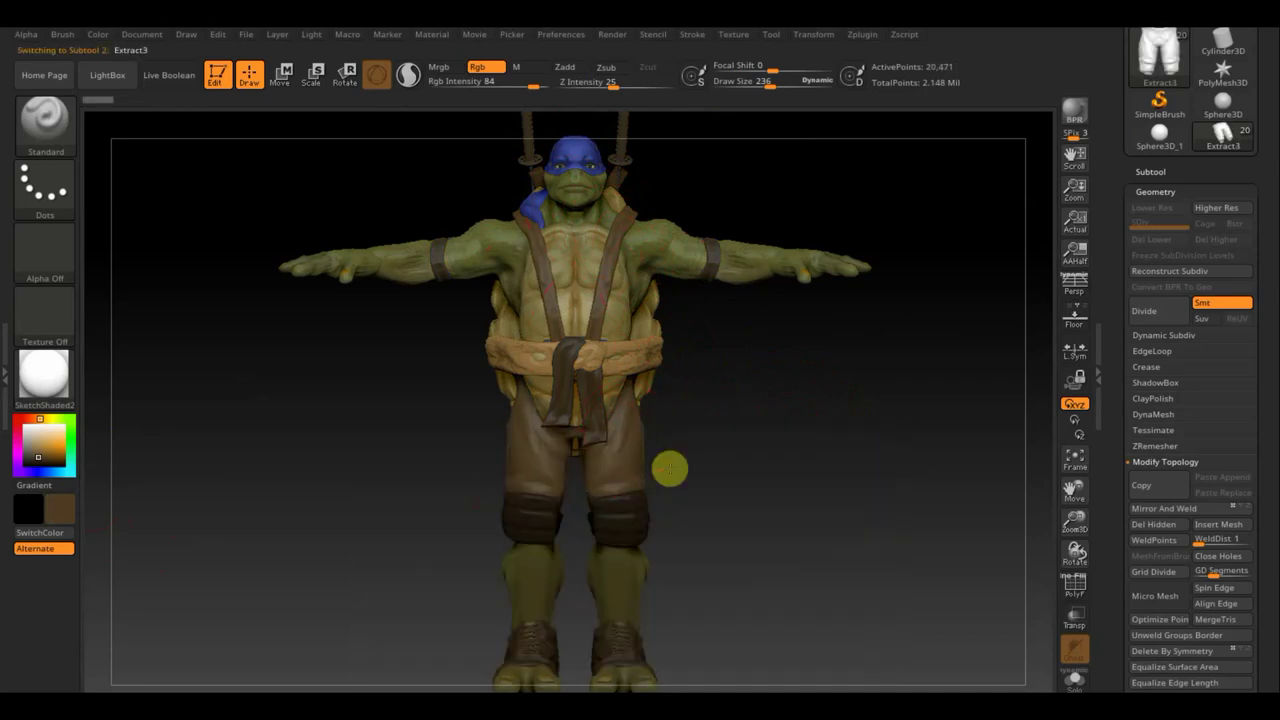
mouse_move(431, 394)
mouse_down()
mouse_move(771, 441)
mouse_move(721, 456)
mouse_up()
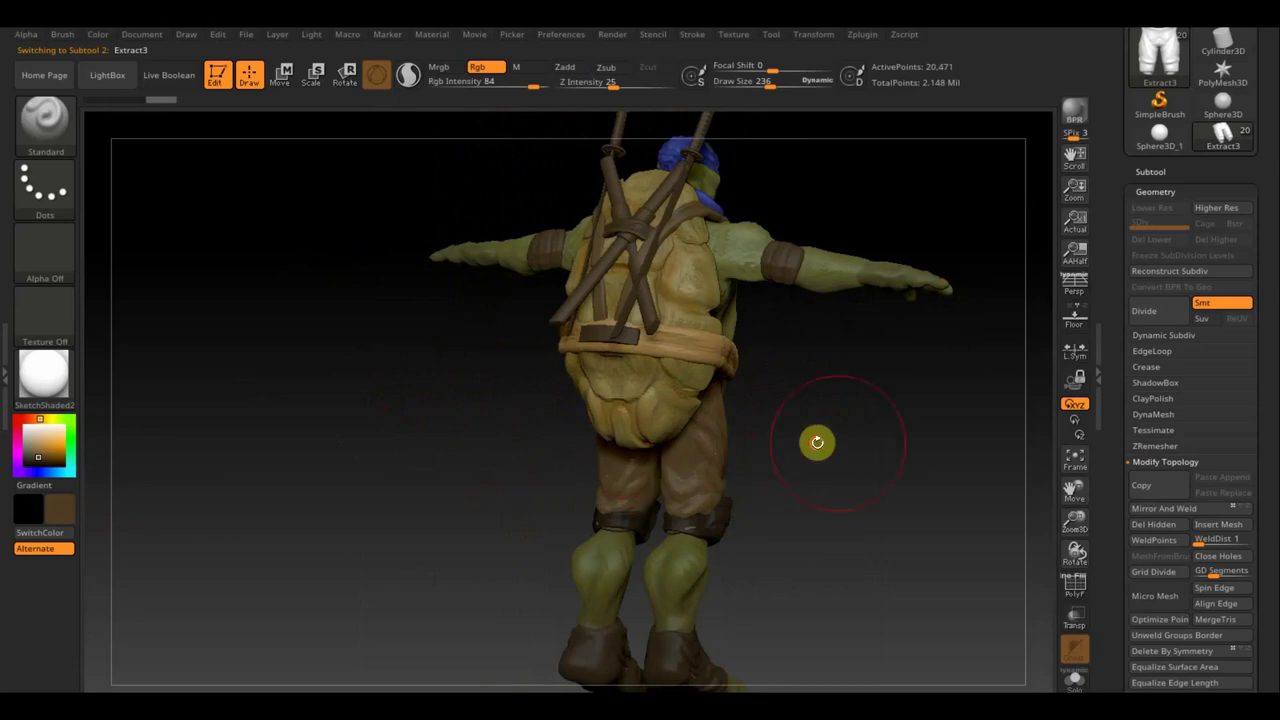
mouse_move(817, 443)
mouse_down()
mouse_move(714, 437)
mouse_move(709, 406)
mouse_up()
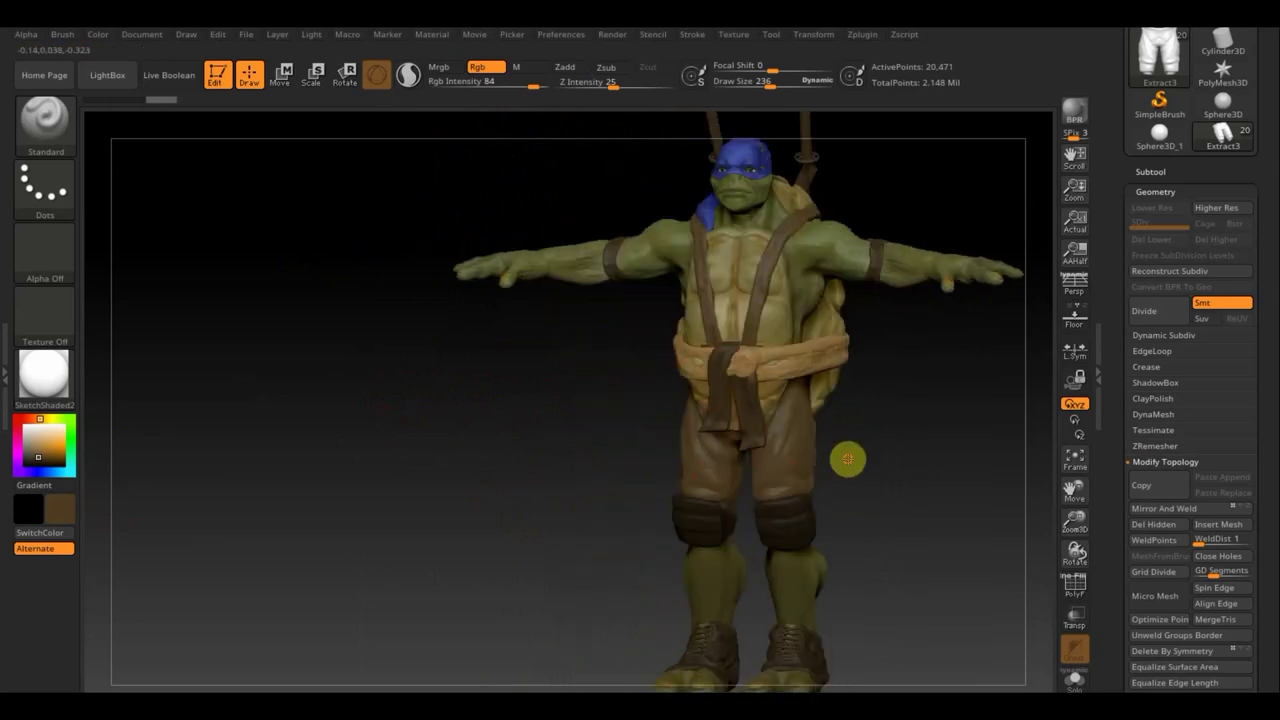
mouse_move(849, 457)
mouse_down()
mouse_move(897, 477)
mouse_move(750, 445)
mouse_move(694, 414)
mouse_up()
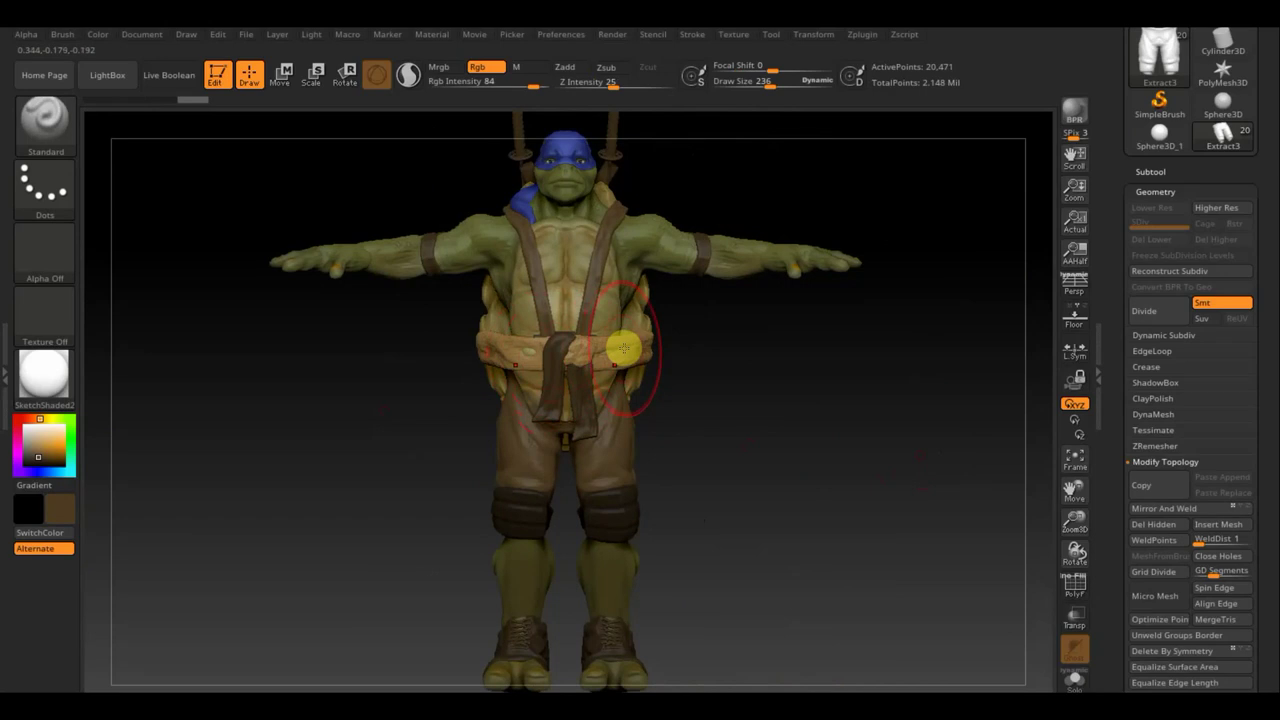
- Fill the belt tie with tan and make PM3D_Cylinder3D2 the active subtool
key(c)
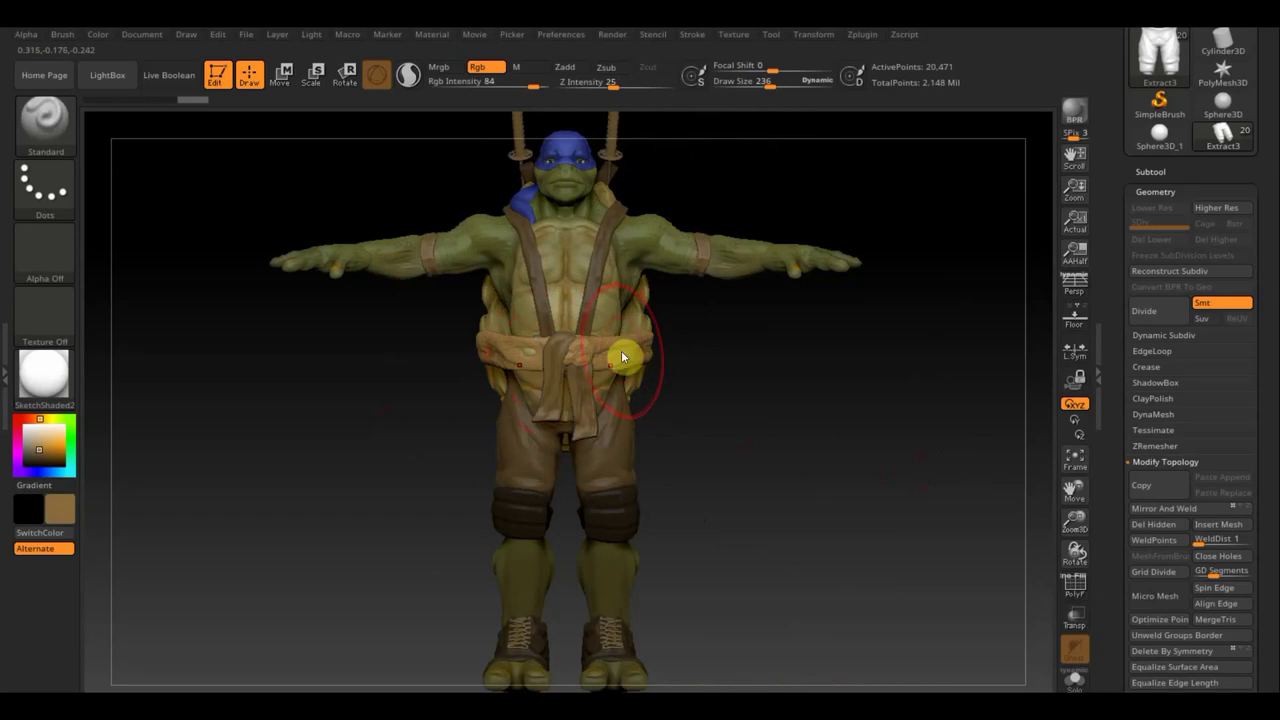
key(n)
click(771, 457)
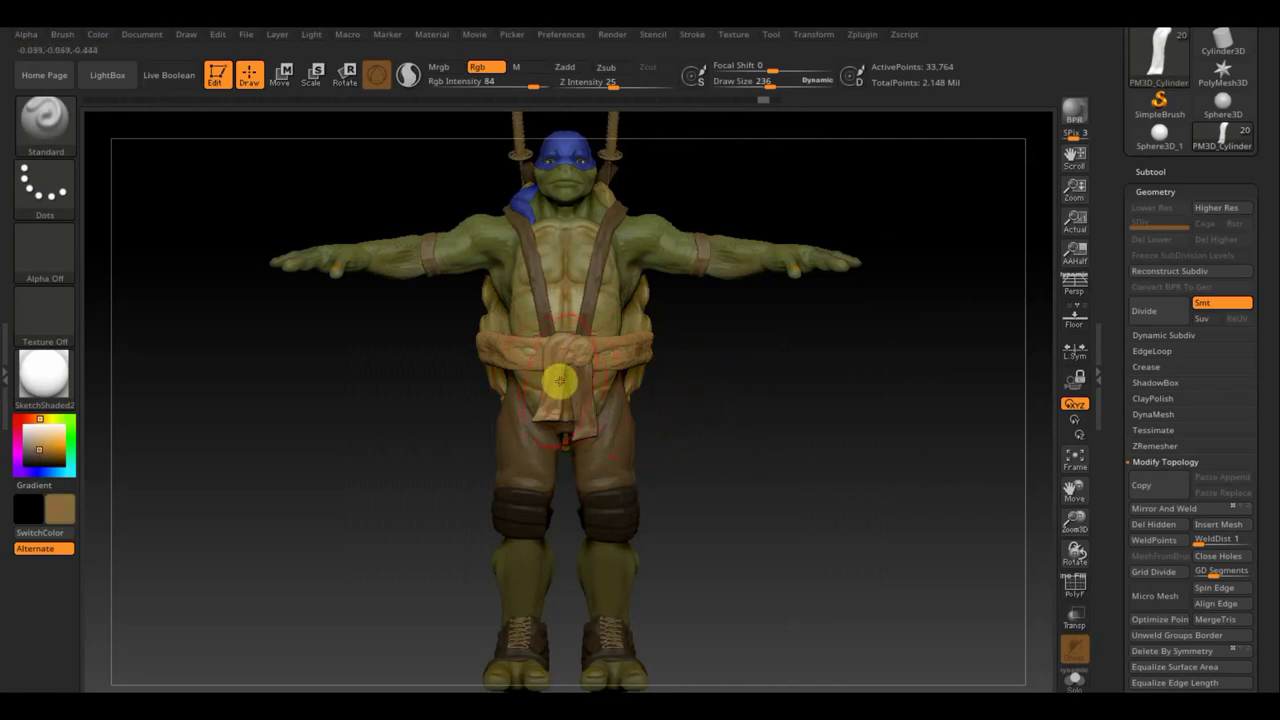
- On PM3D_Cylinder3D3, shrink the brush, drop Rgb Intensity to 8, then smooth and softly shade the knot
key(n)
click(700, 497)
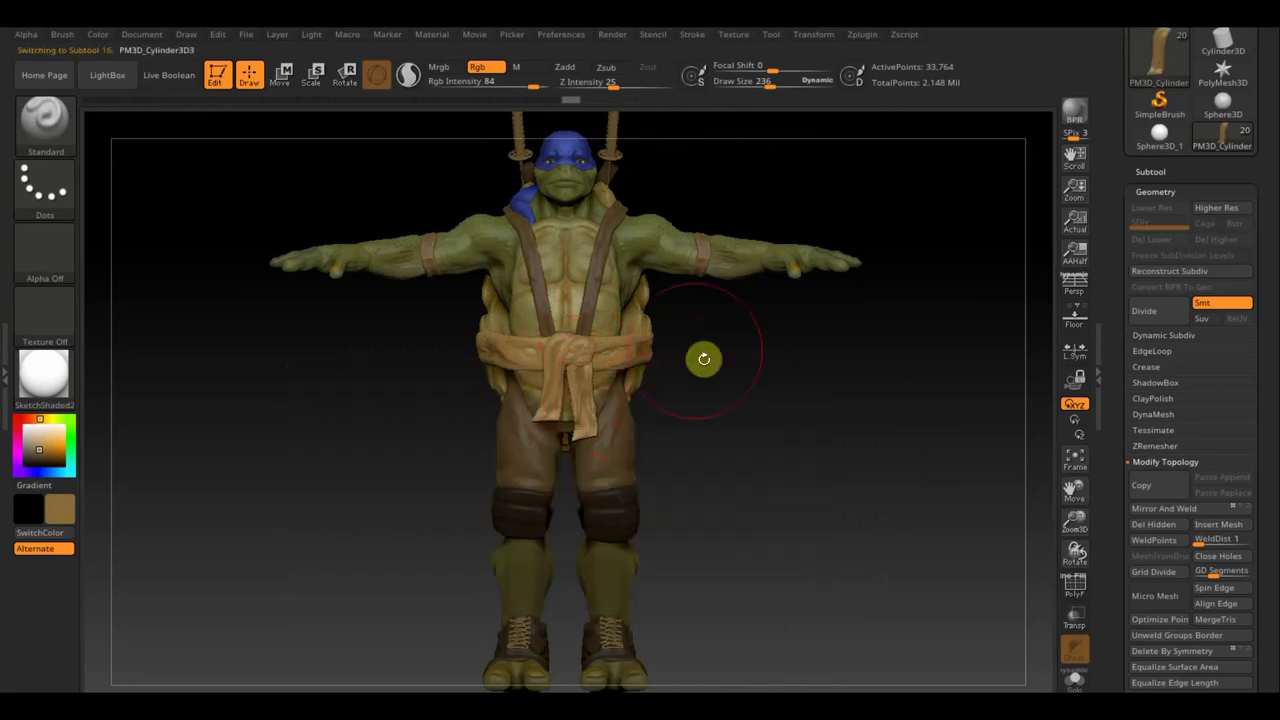
alt+drag(737, 380, 766, 500)
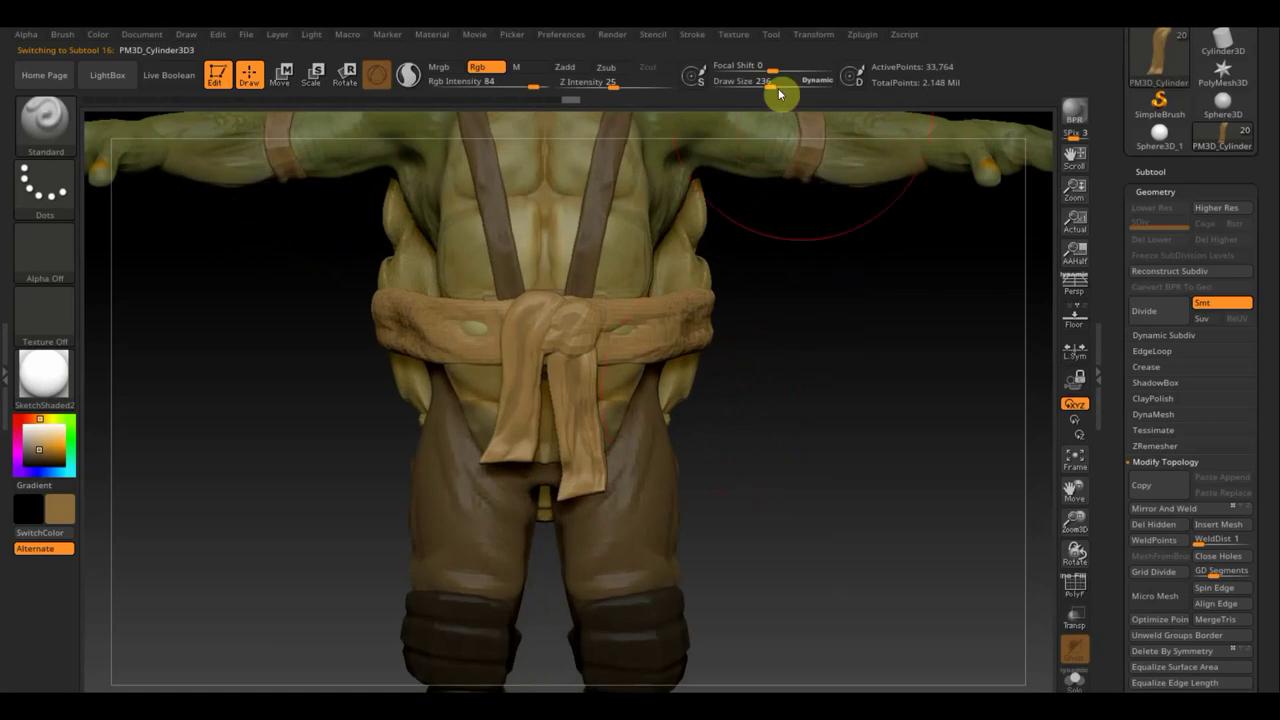
drag(779, 92, 757, 86)
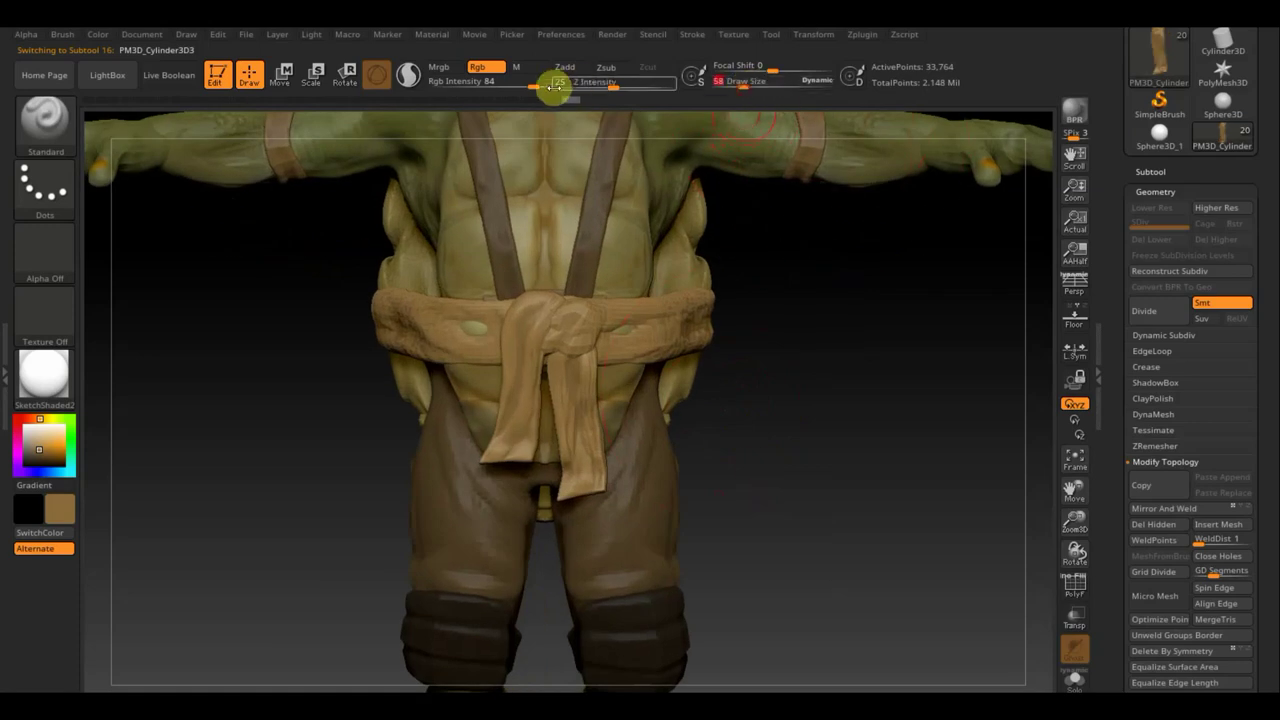
drag(483, 91, 480, 91)
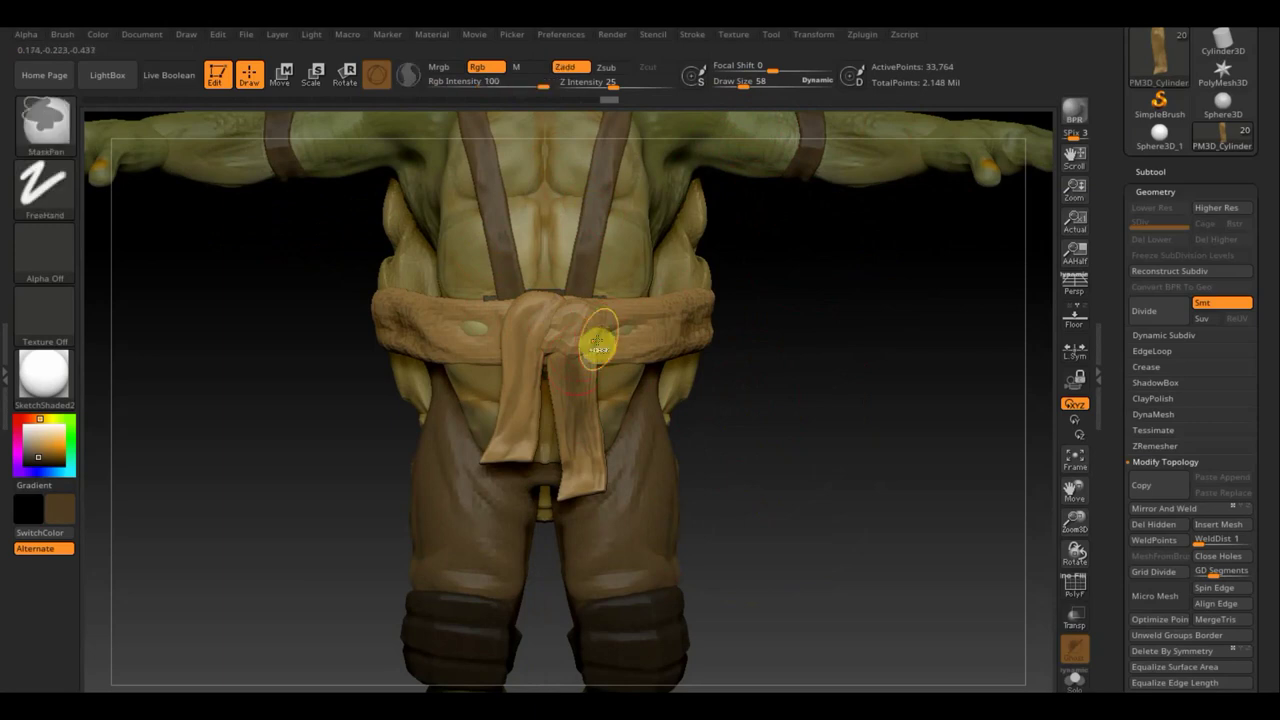
shift+drag(594, 343, 597, 337)
drag(597, 388, 557, 424)
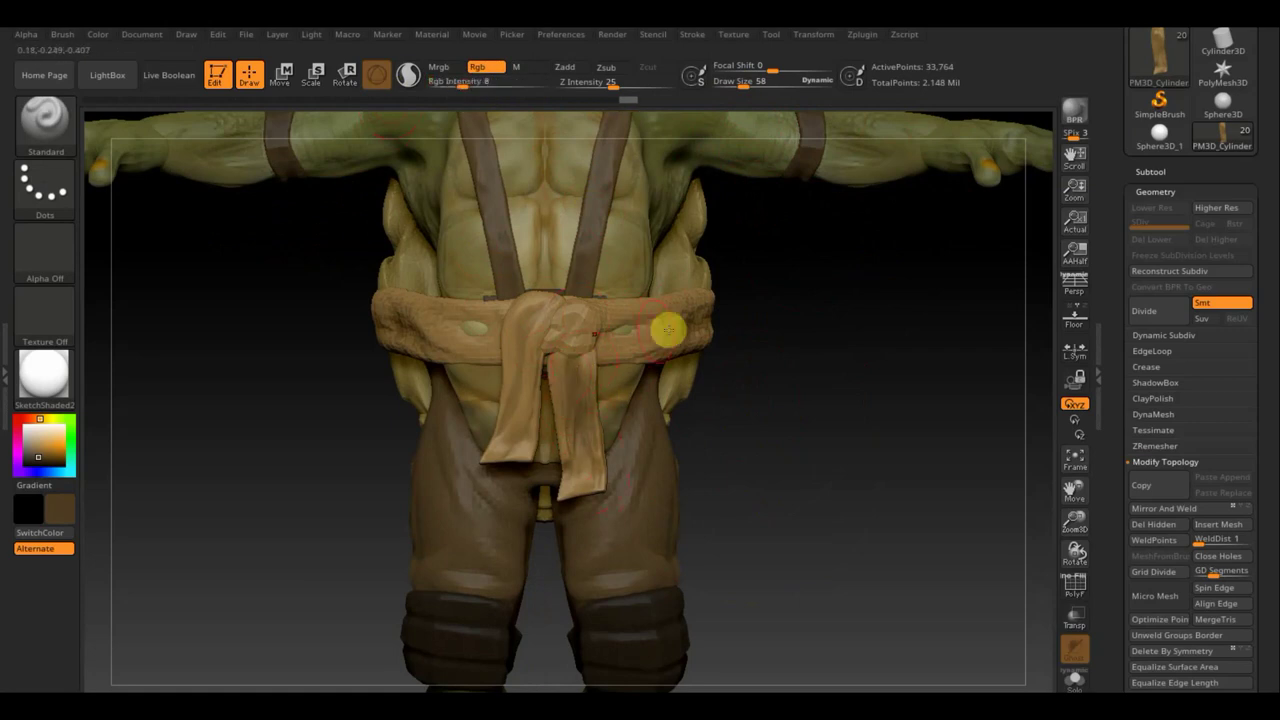
- Step from PM3D_Cylinder3D2 to PM3D_Cylinder3D1, then zoom out to a rear three-quarter view
key(n)
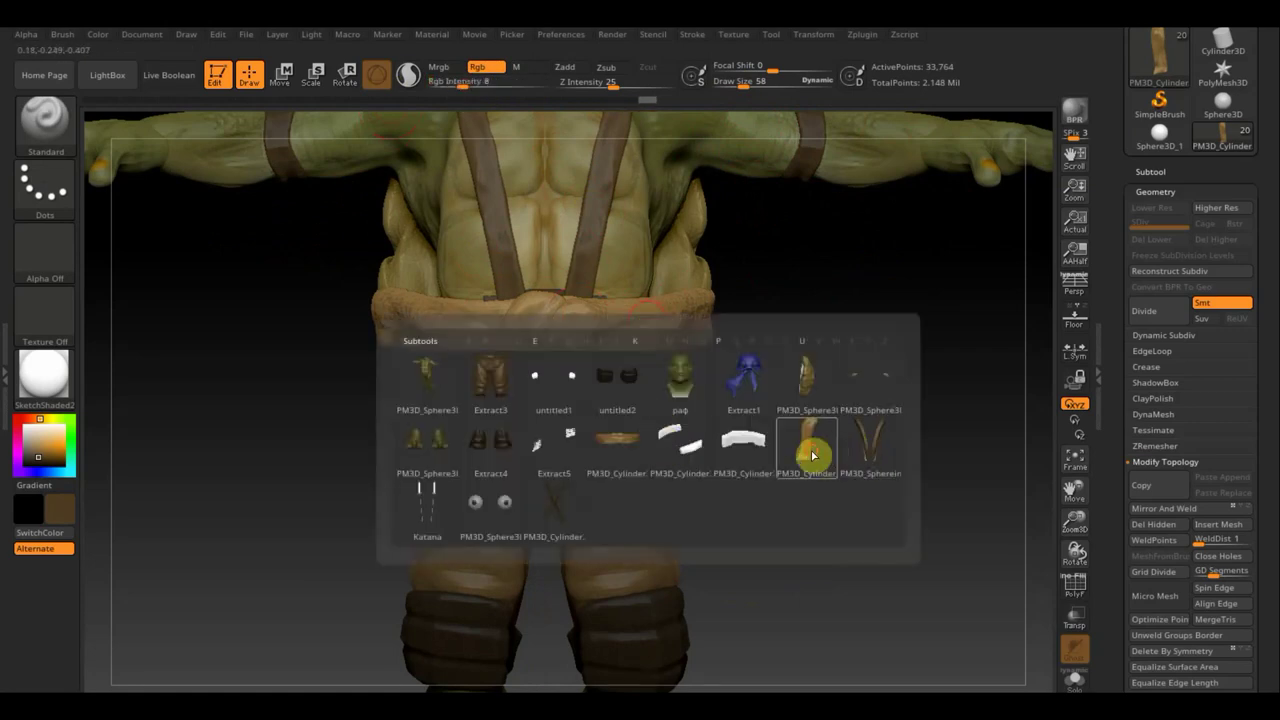
click(775, 423)
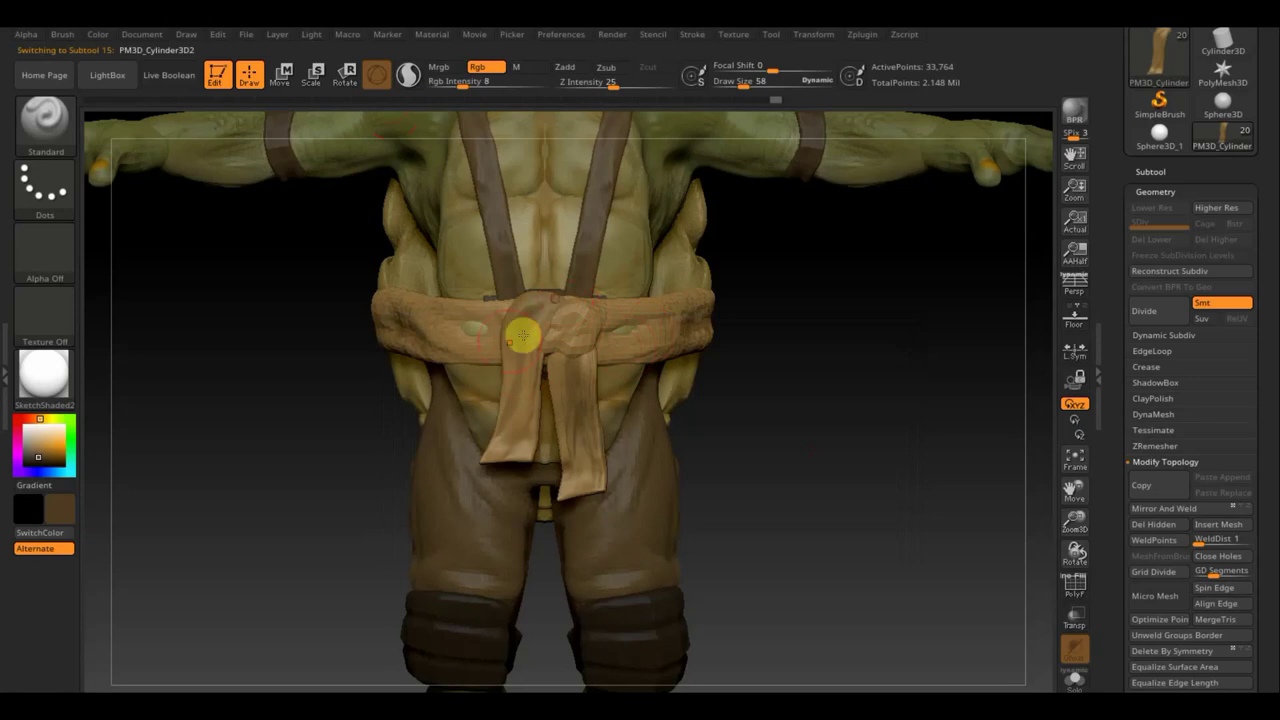
key(n)
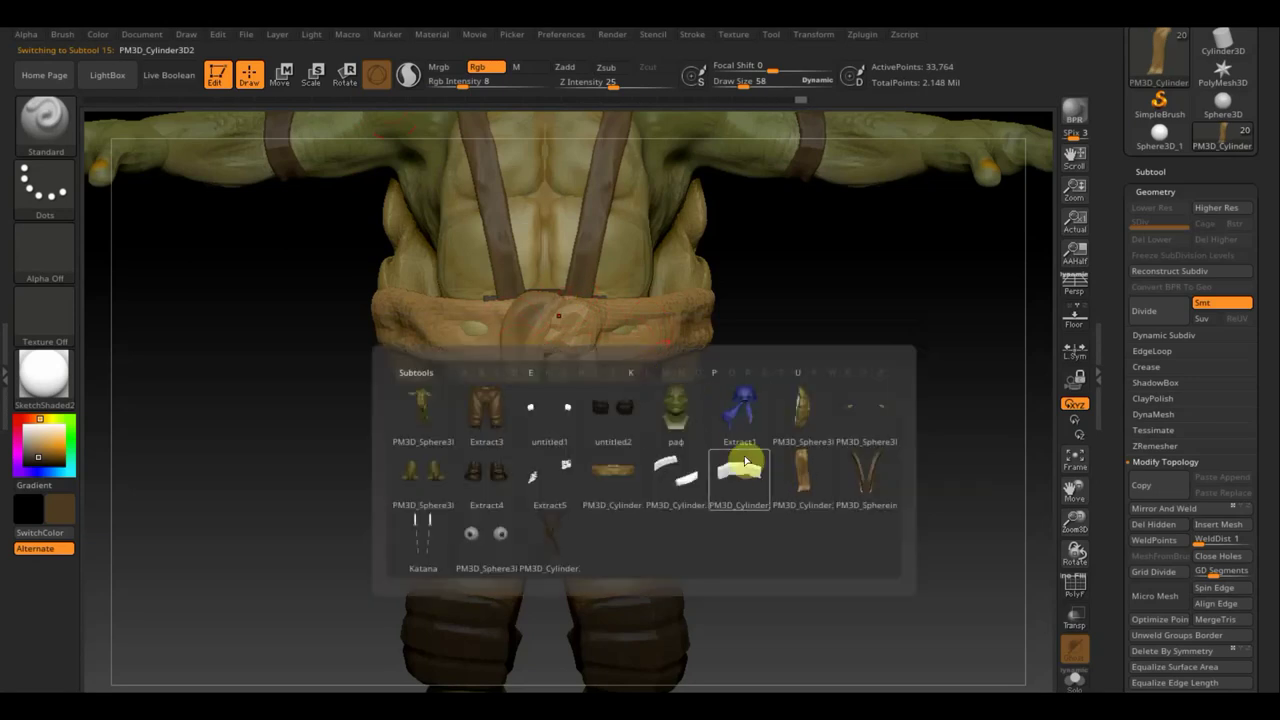
click(614, 466)
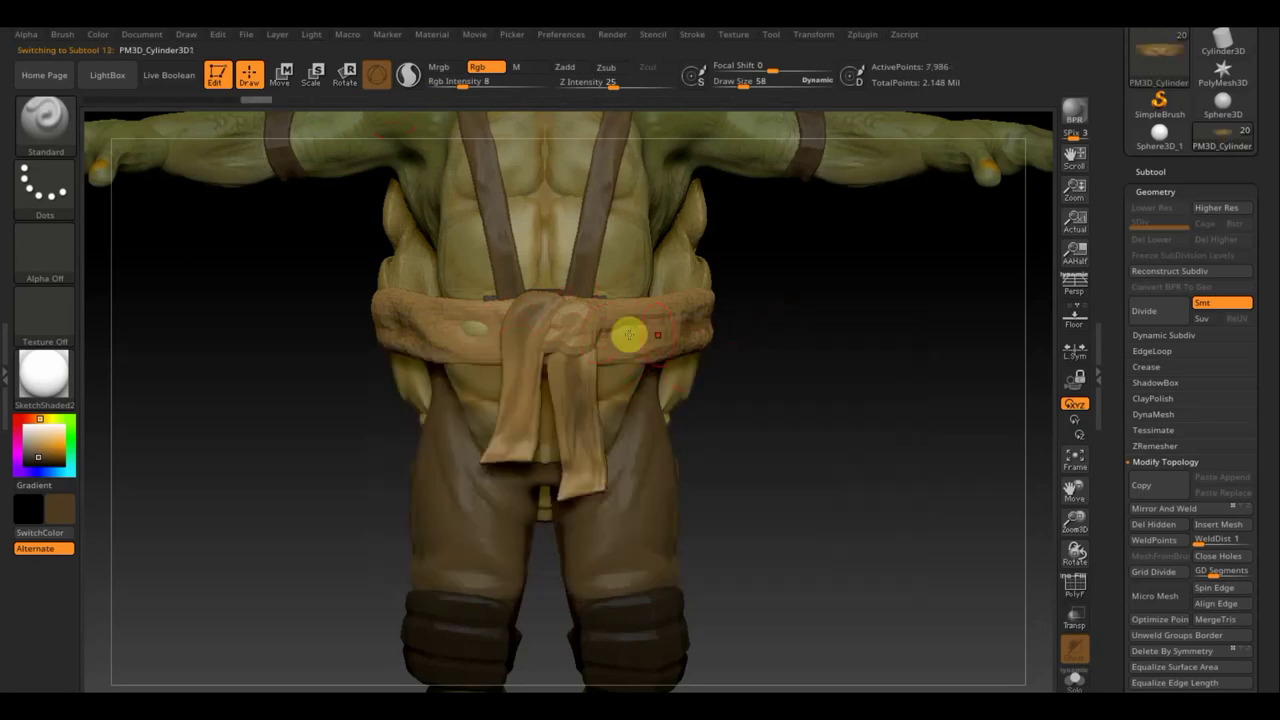
alt+click(426, 306)
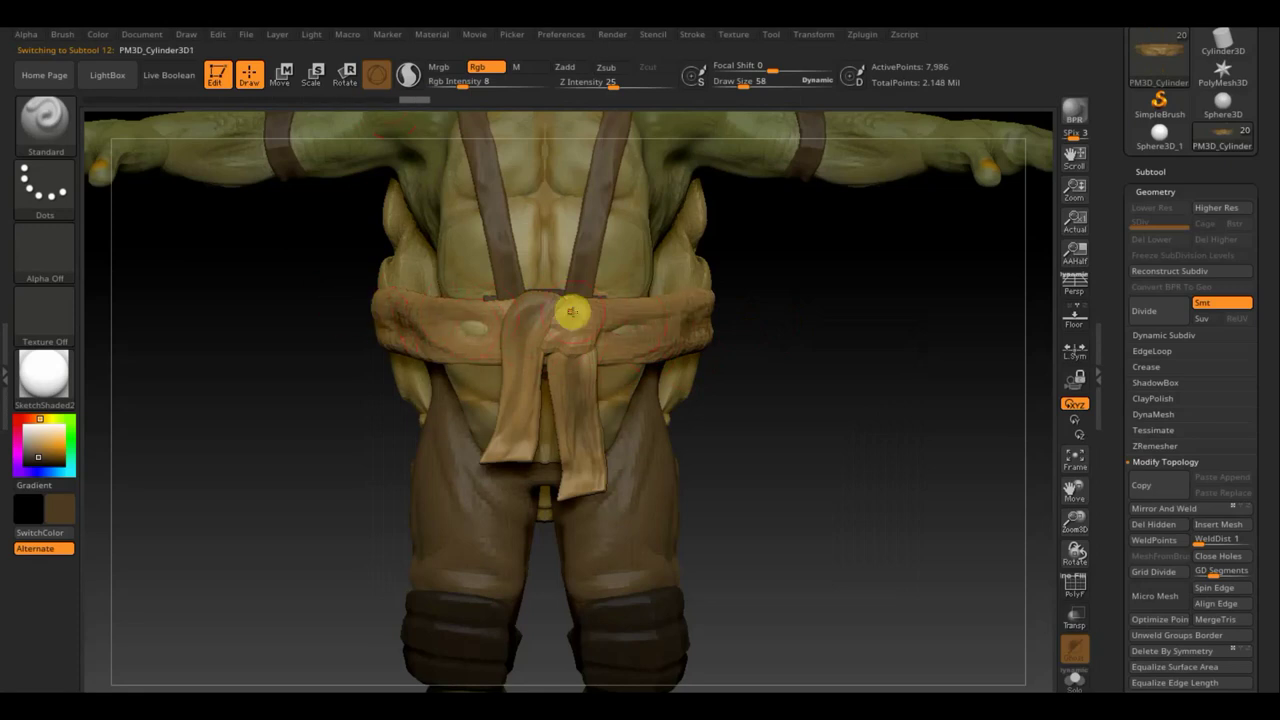
alt+drag(802, 437, 737, 375)
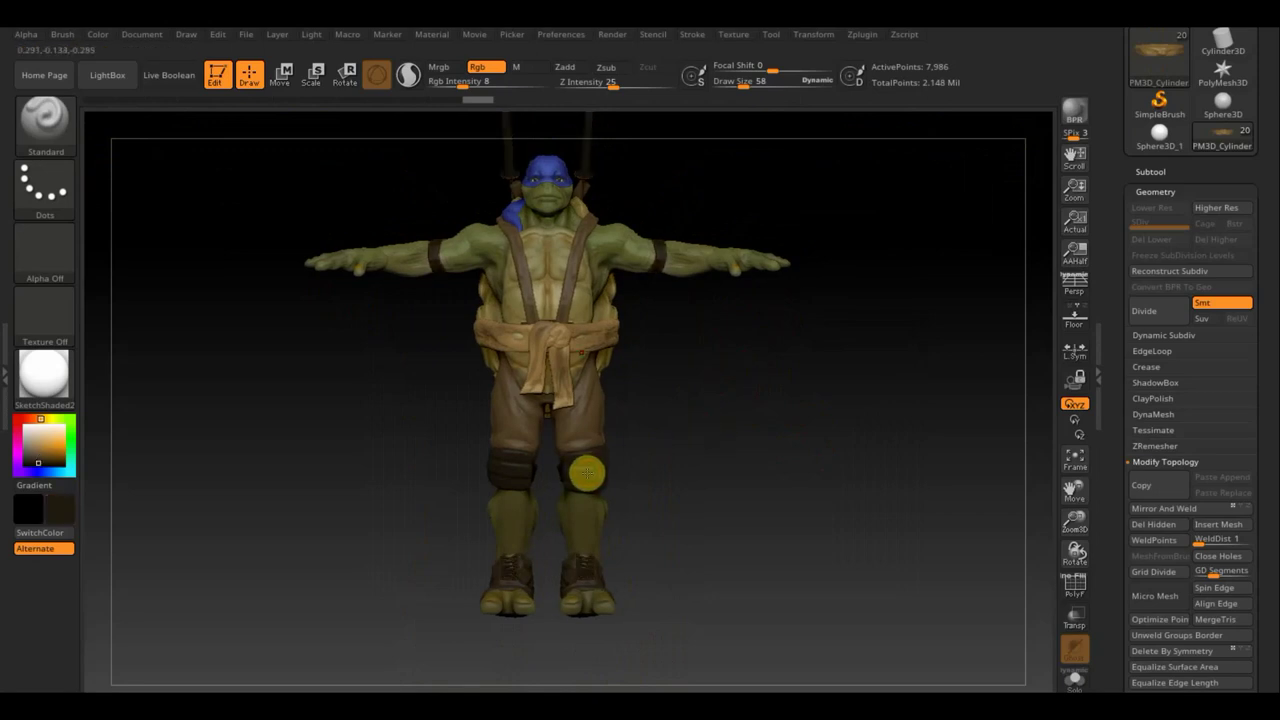
mouse_move(429, 366)
mouse_down()
mouse_move(512, 390)
mouse_move(698, 375)
mouse_up()
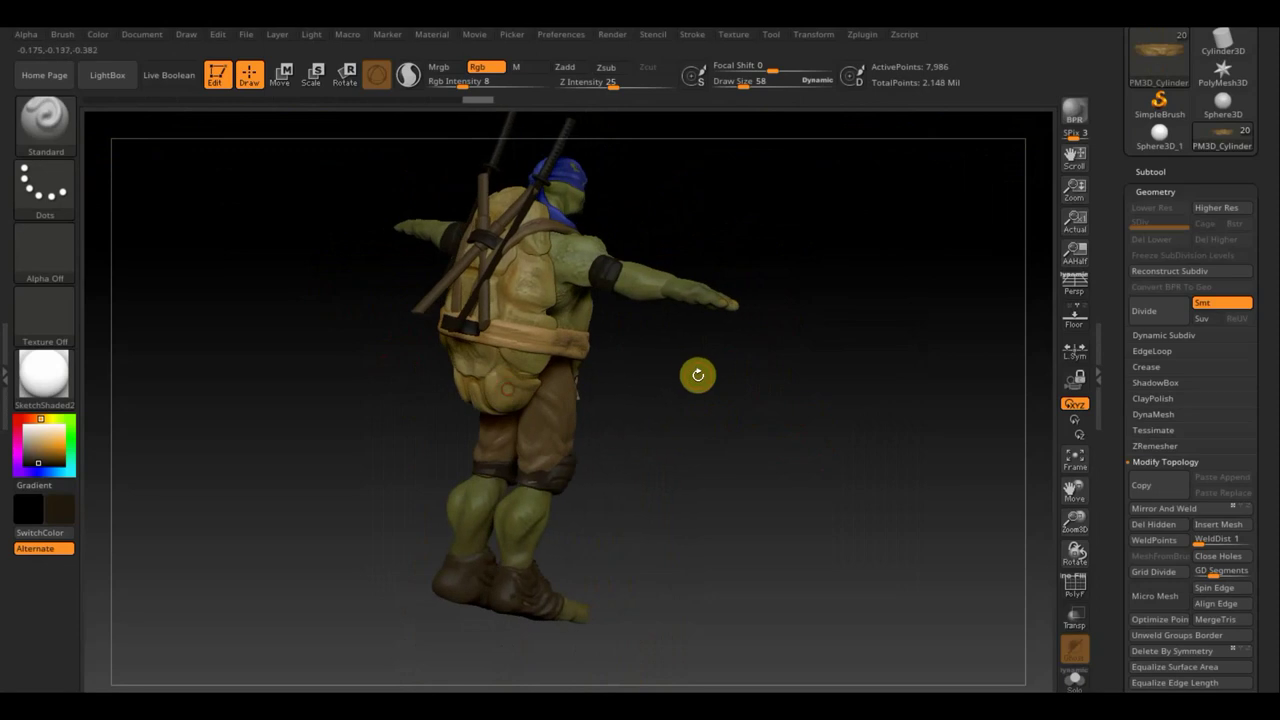
- Select the untitled1 arm bands subtool, enlarge the brush and raise Rgb Intensity to 84
key(n)
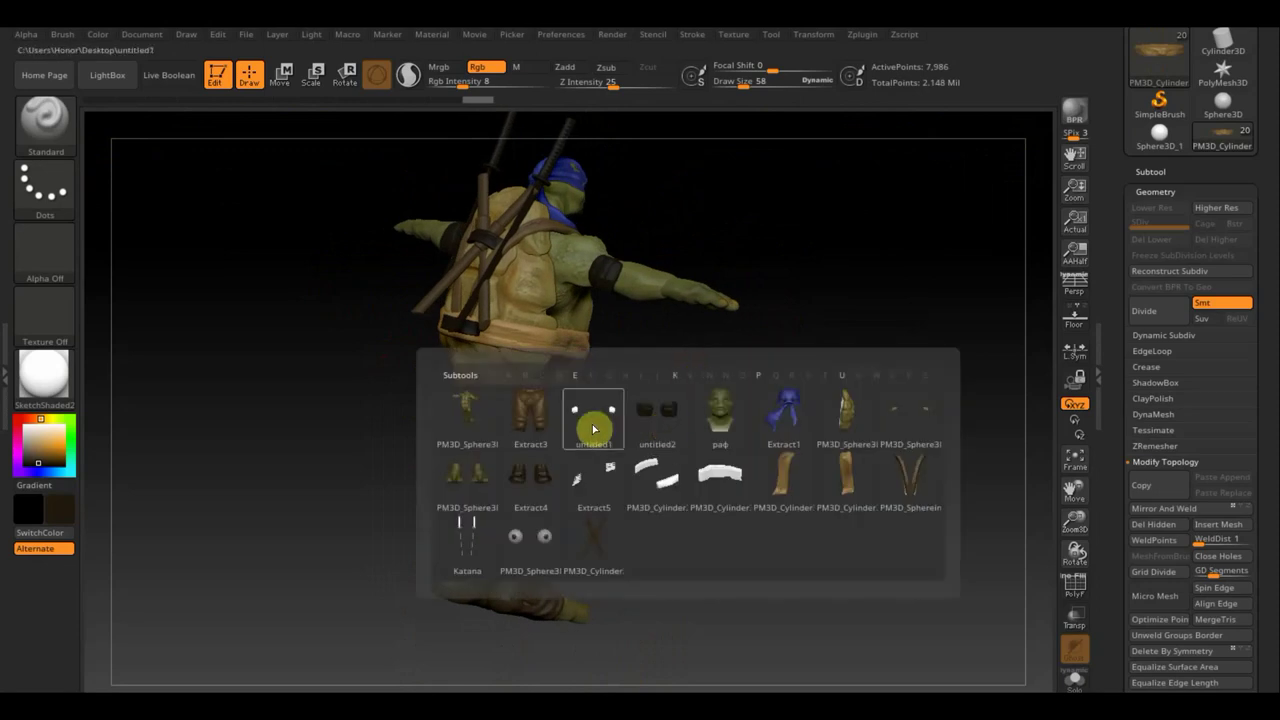
click(594, 413)
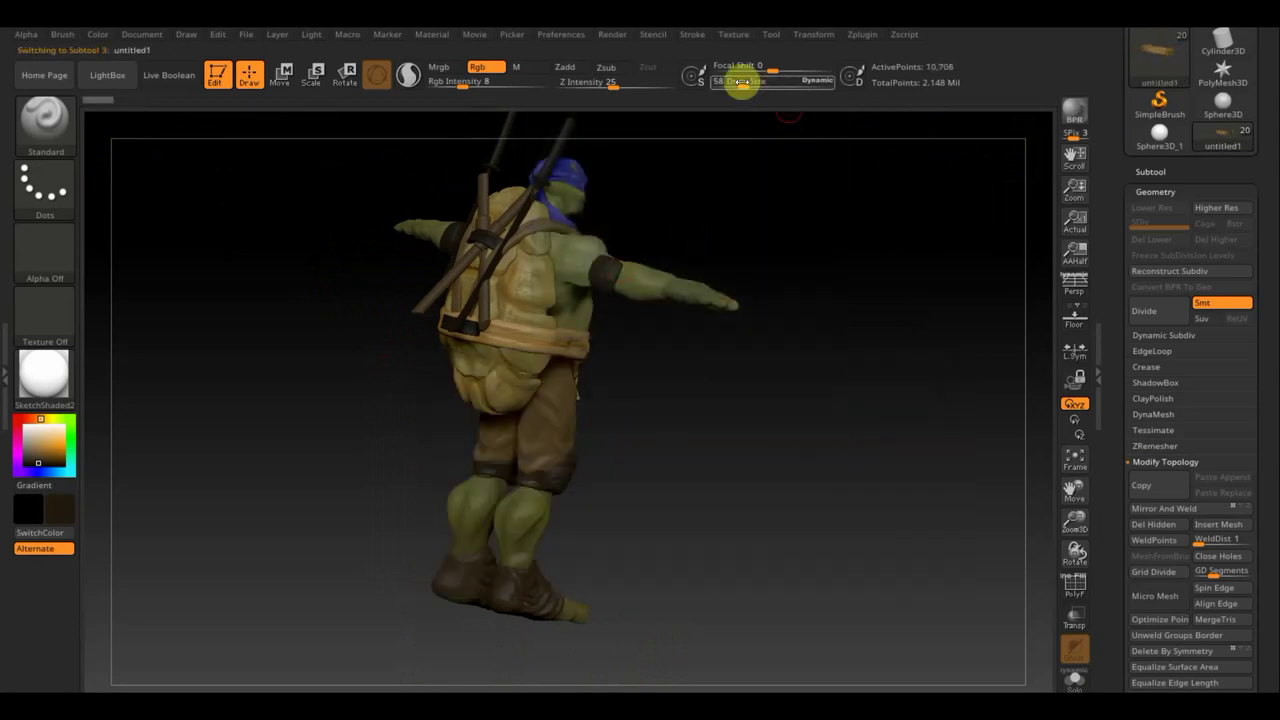
mouse_move(738, 81)
mouse_down()
mouse_move(752, 82)
mouse_move(740, 128)
mouse_up()
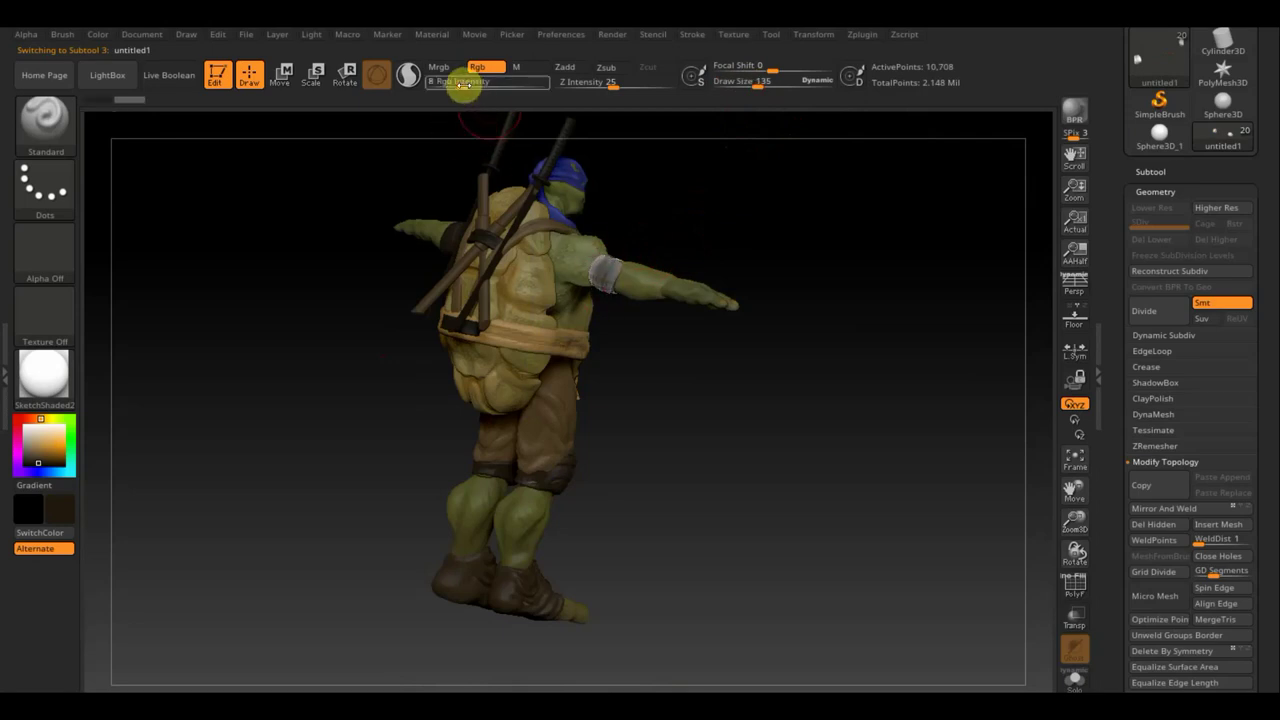
drag(460, 84, 533, 86)
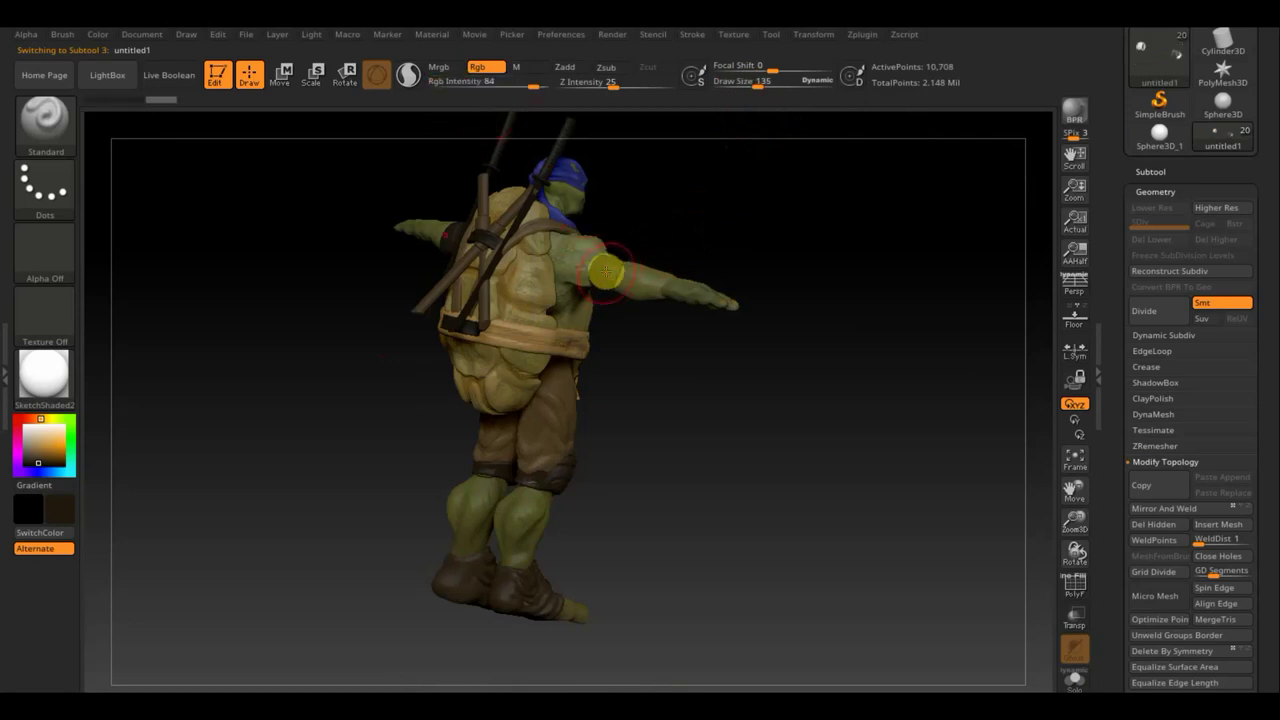
- Orbit around the arm bands to the back, then select PM3D_Cylinder3D1_2, the katana straps
drag(703, 217, 589, 217)
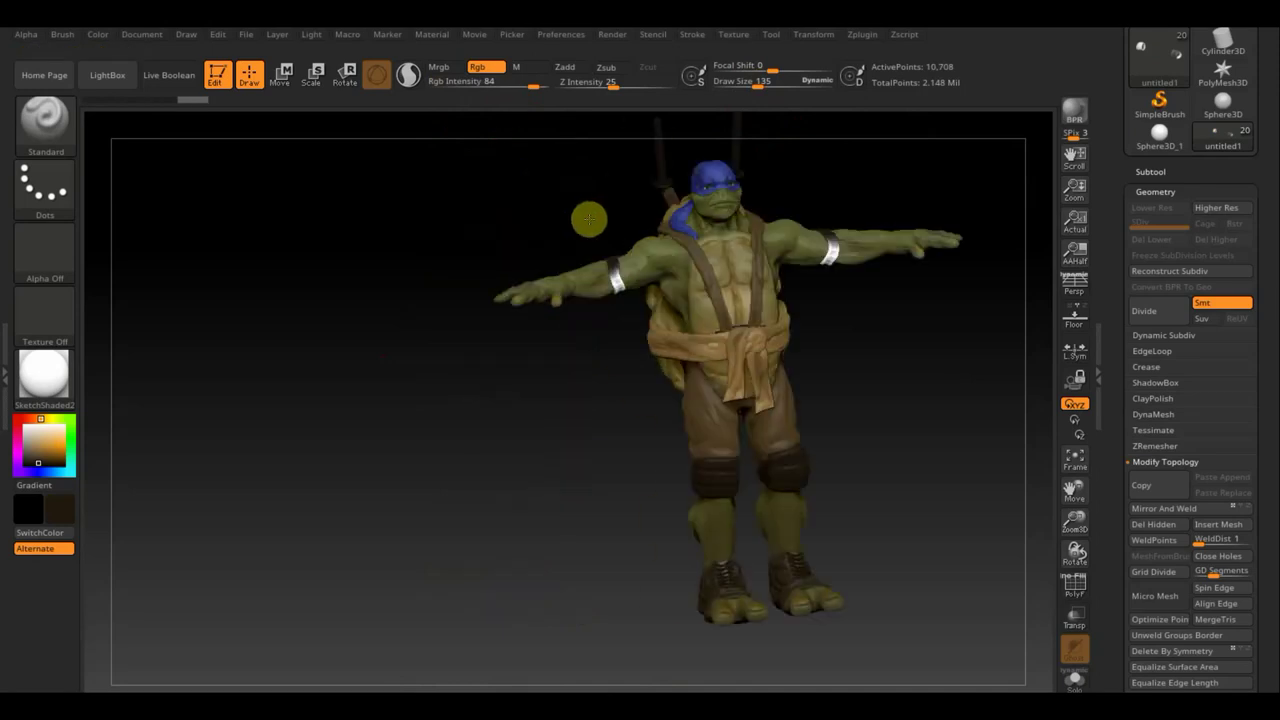
drag(605, 369, 606, 214)
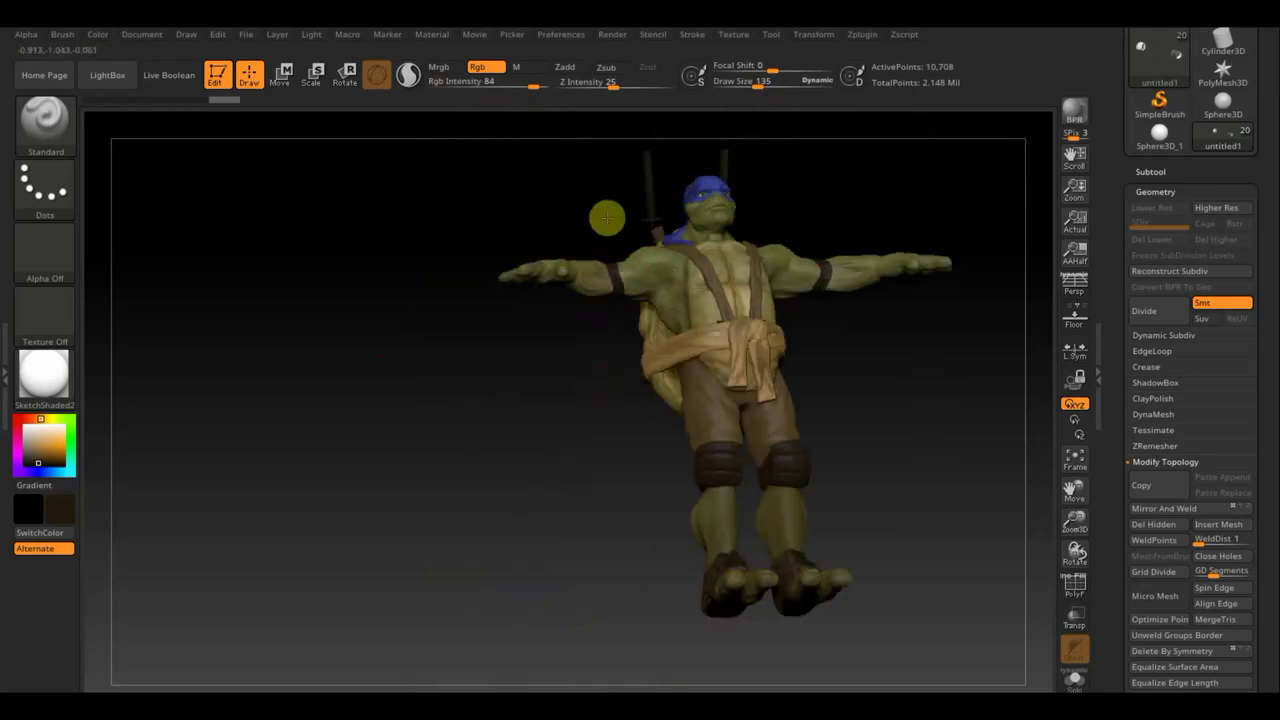
mouse_move(574, 323)
mouse_down()
mouse_move(601, 643)
mouse_move(846, 566)
mouse_move(874, 517)
mouse_move(797, 511)
mouse_move(914, 503)
mouse_up()
drag(737, 483, 774, 481)
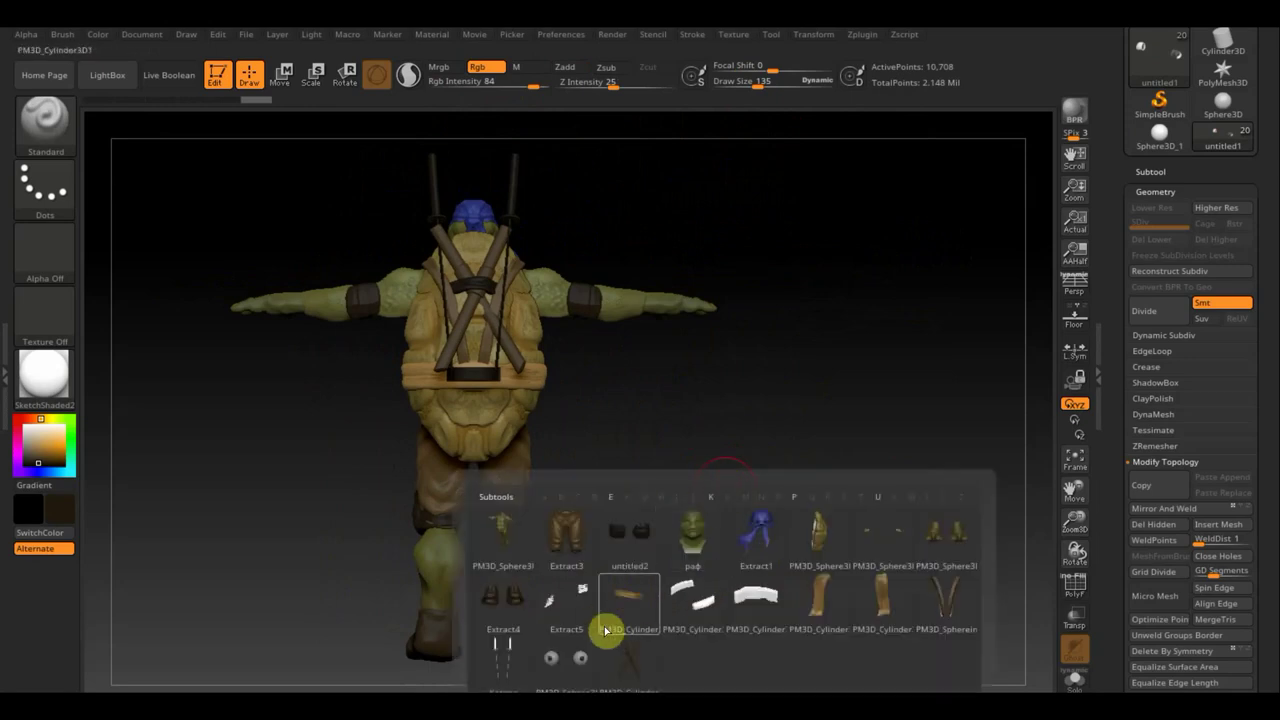
click(635, 656)
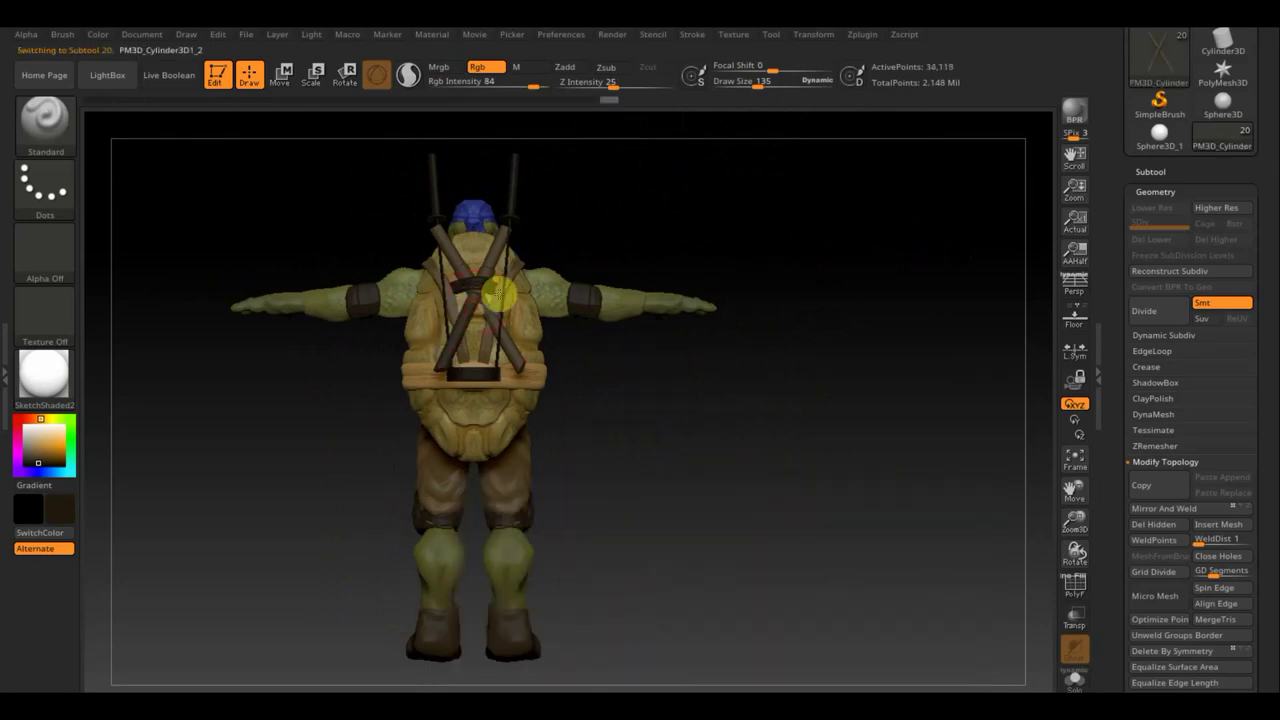
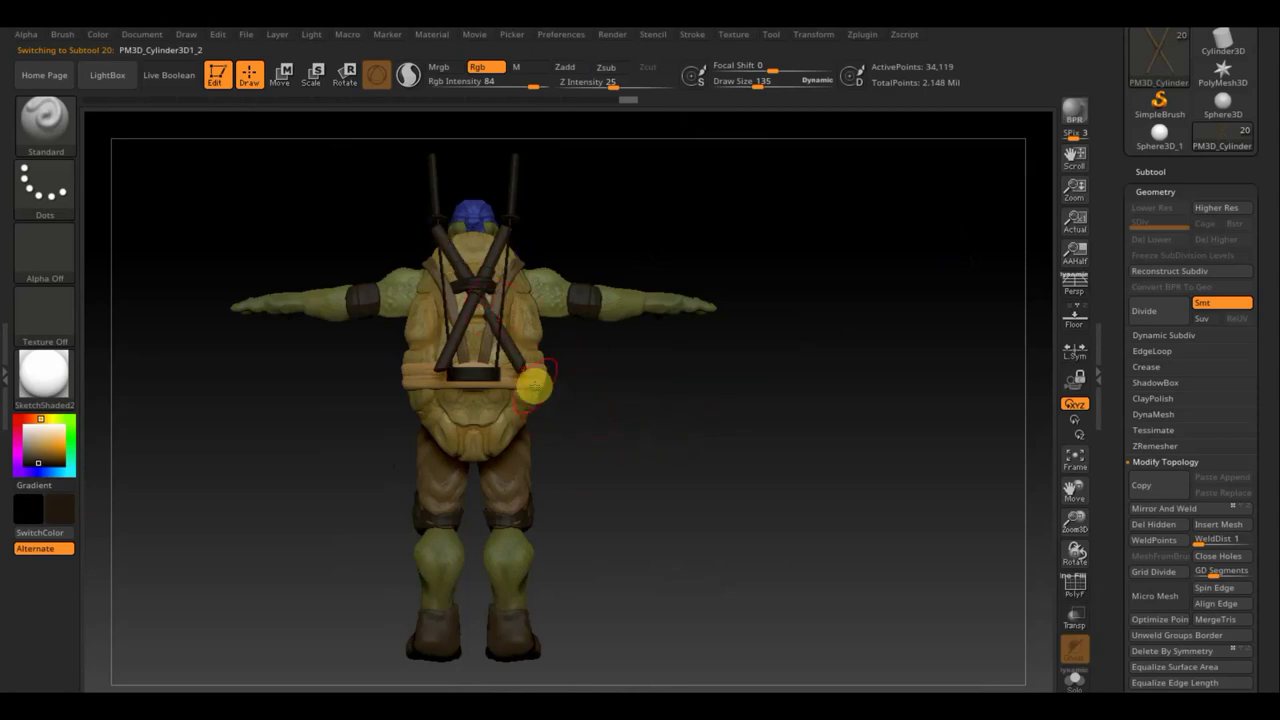
- Sample a lighter tan from the model and paint the strap band subtool evenly with it
key(c)
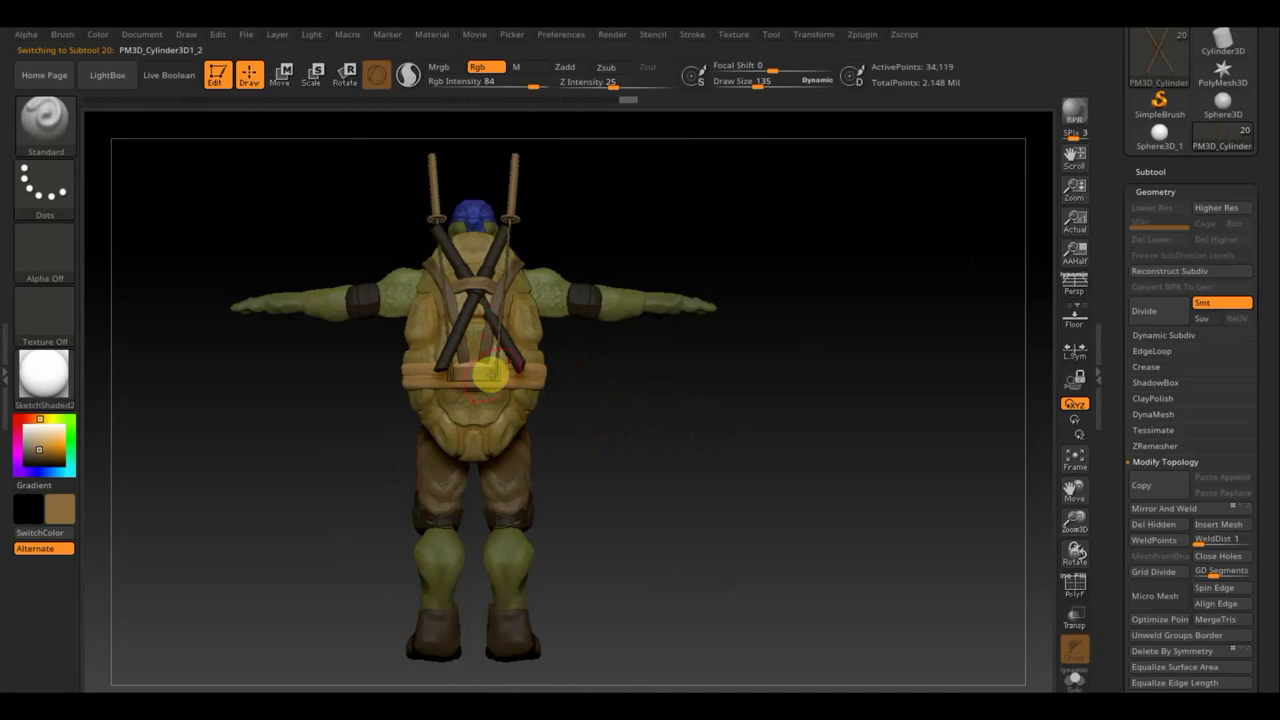
key(c)
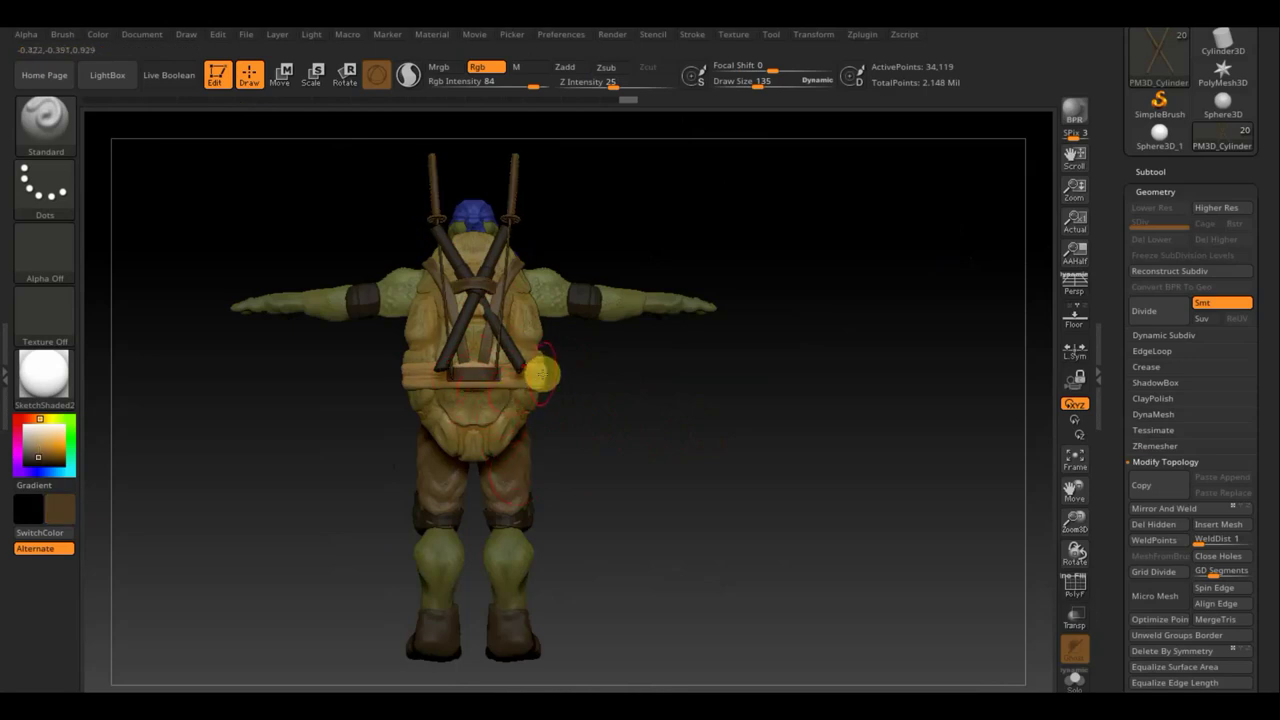
key(c)
key(c)
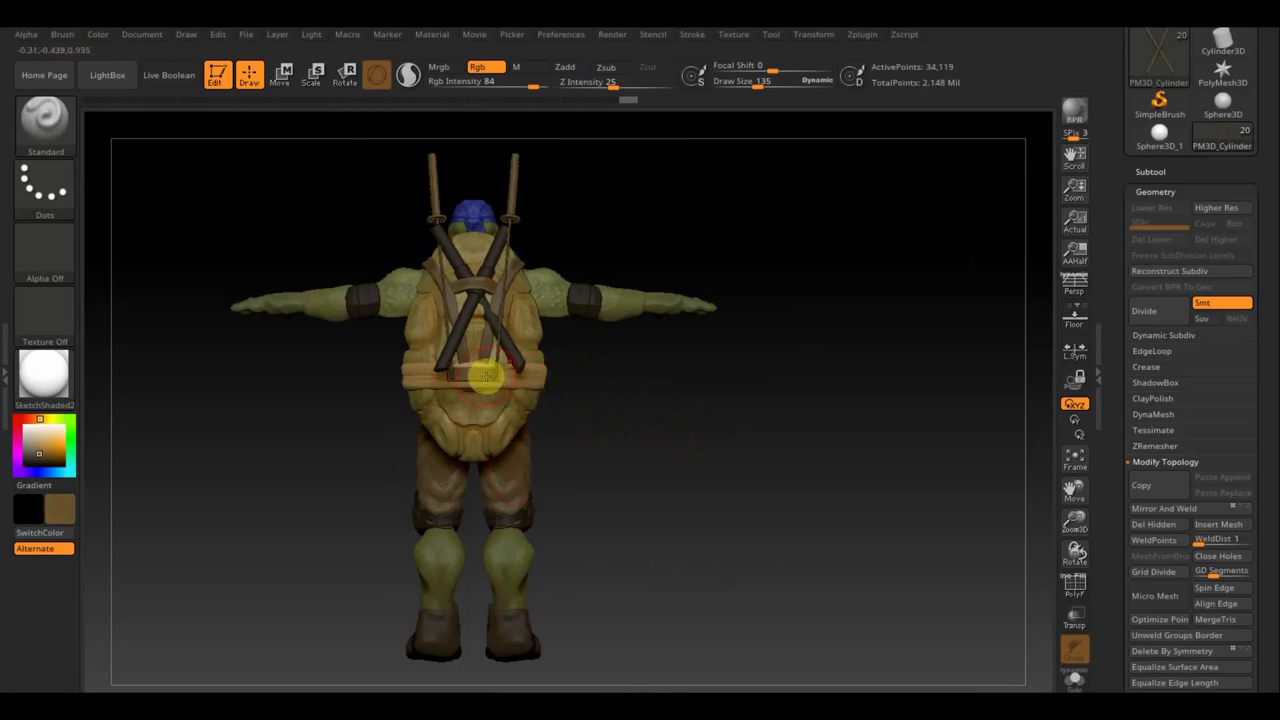
key(n)
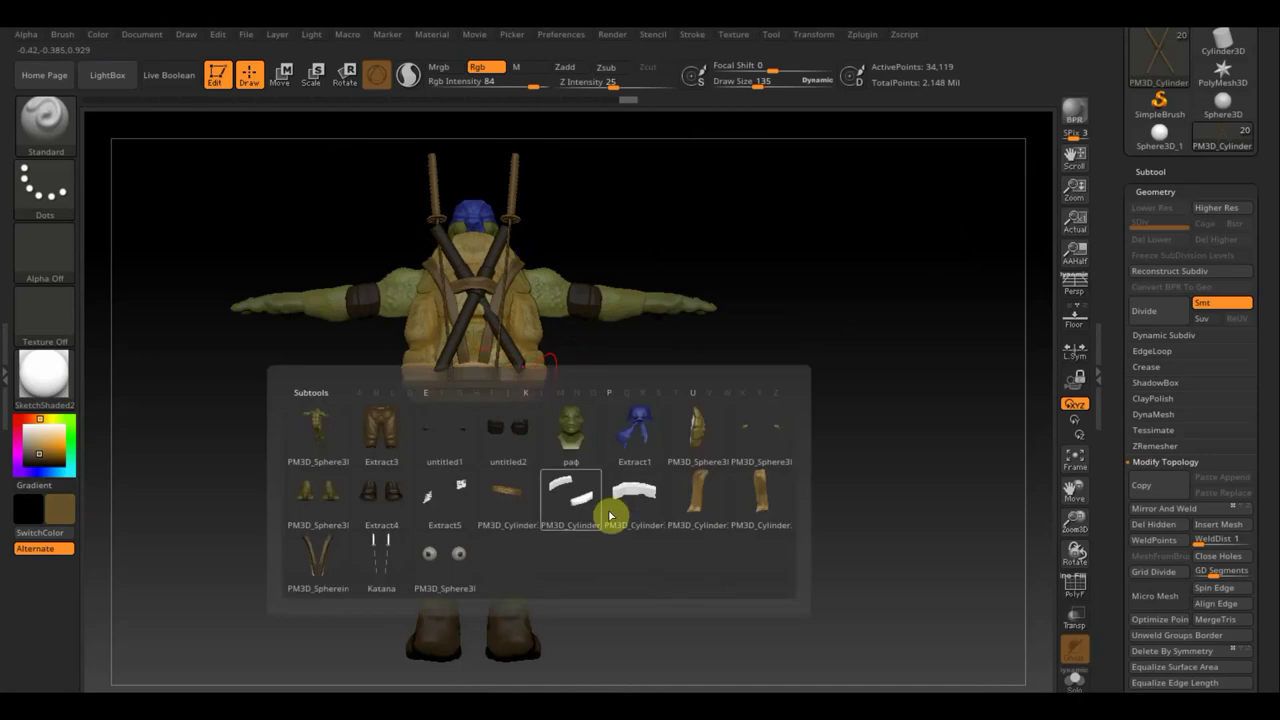
click(580, 506)
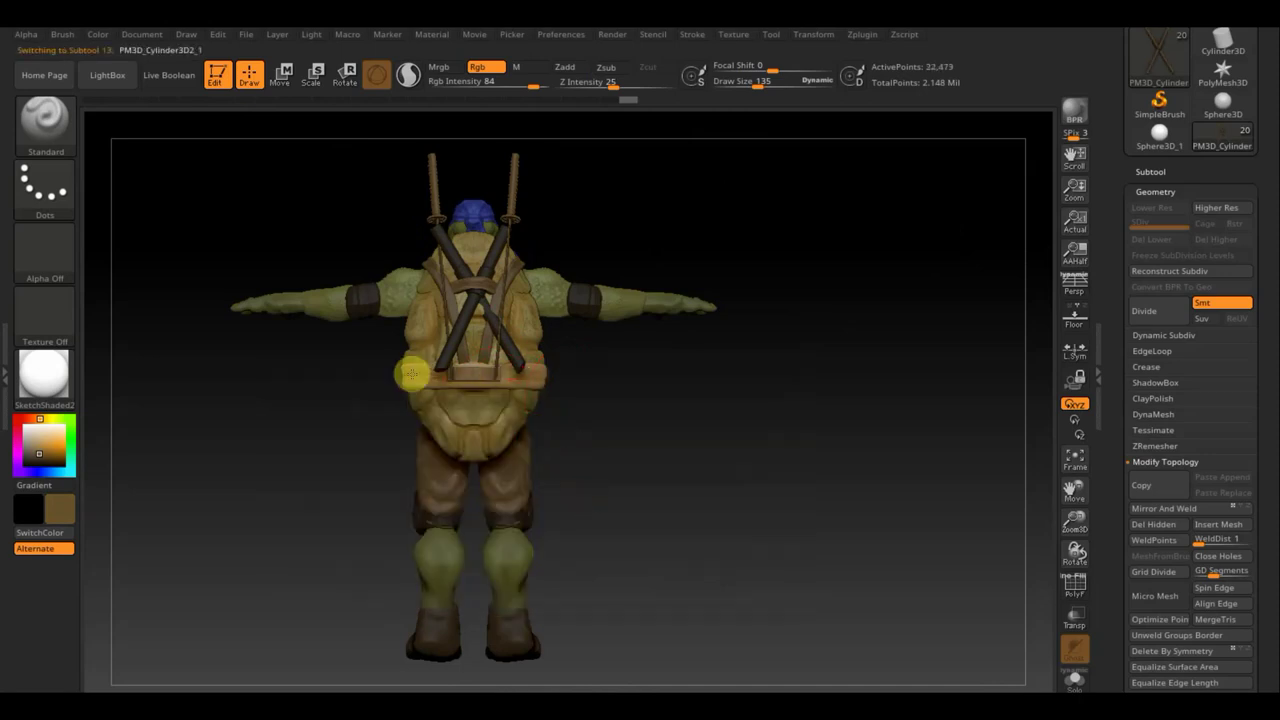
mouse_move(411, 374)
mouse_down()
mouse_move(523, 371)
mouse_move(460, 373)
mouse_up()
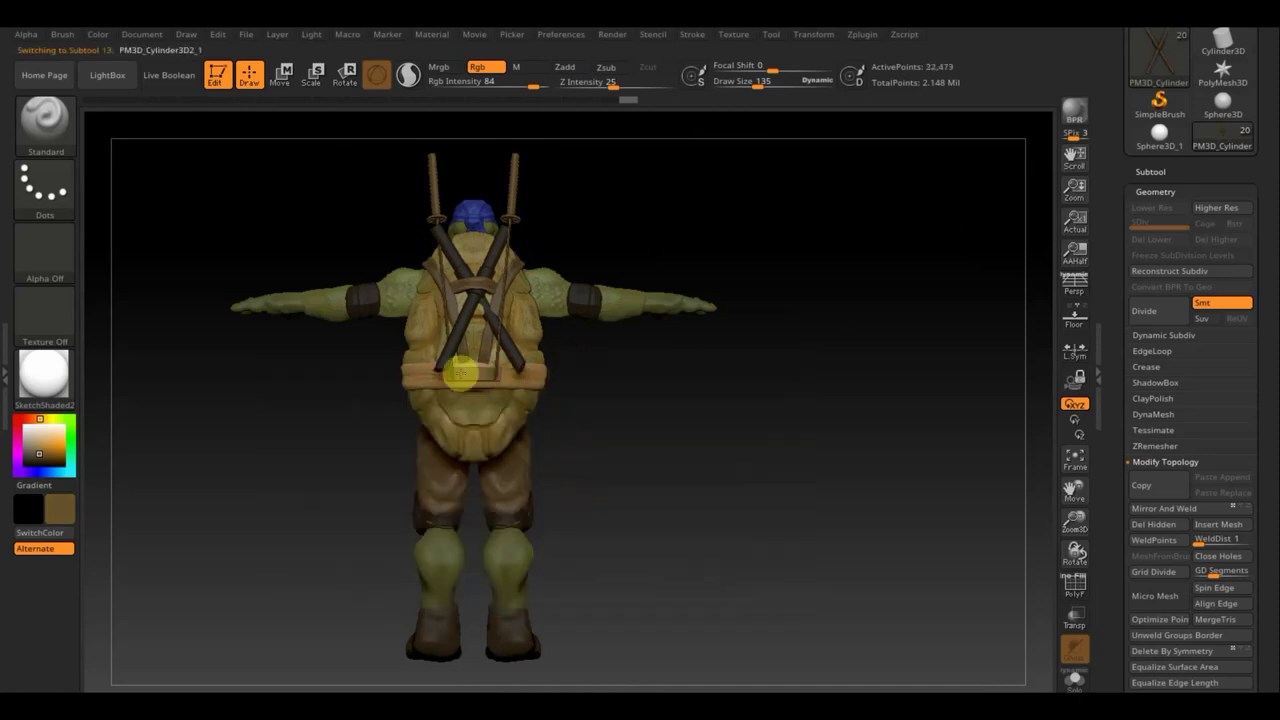
- Select the PM3D_Cylinder3D2_2 subtool and orbit the turtle from back to side view
key(n)
click(541, 493)
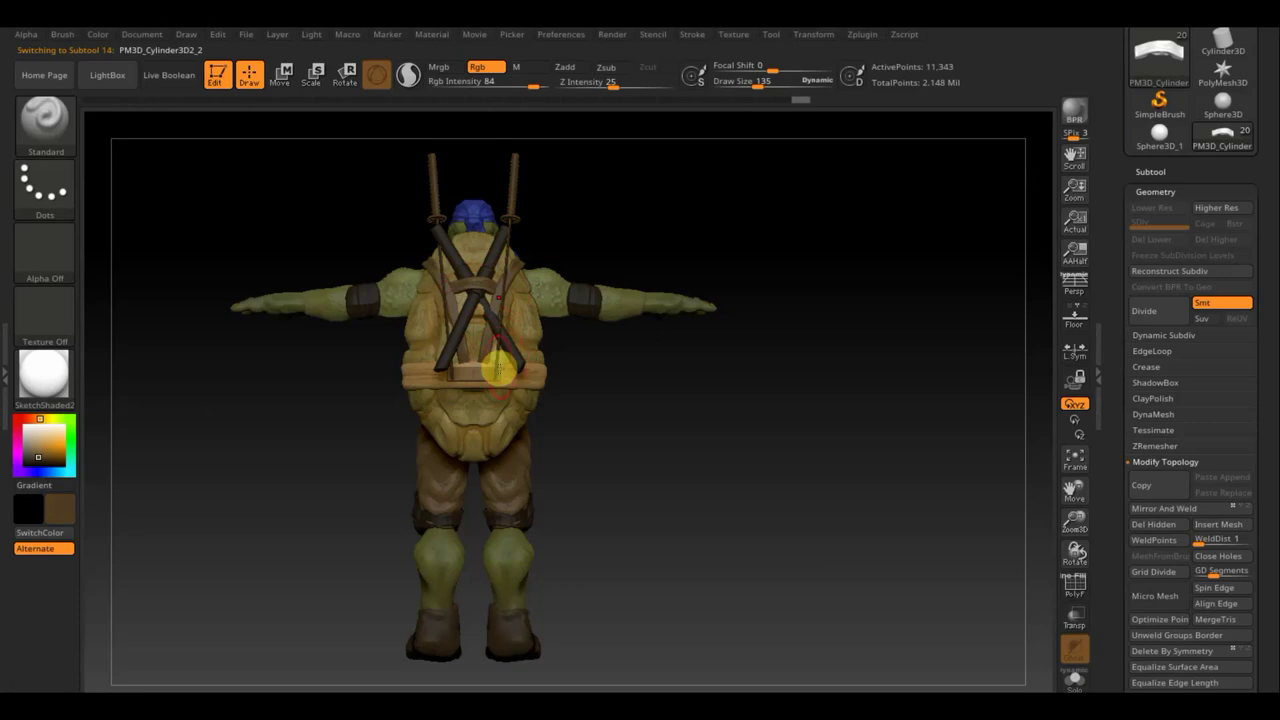
mouse_move(694, 414)
mouse_down()
mouse_move(509, 409)
mouse_move(523, 409)
mouse_up()
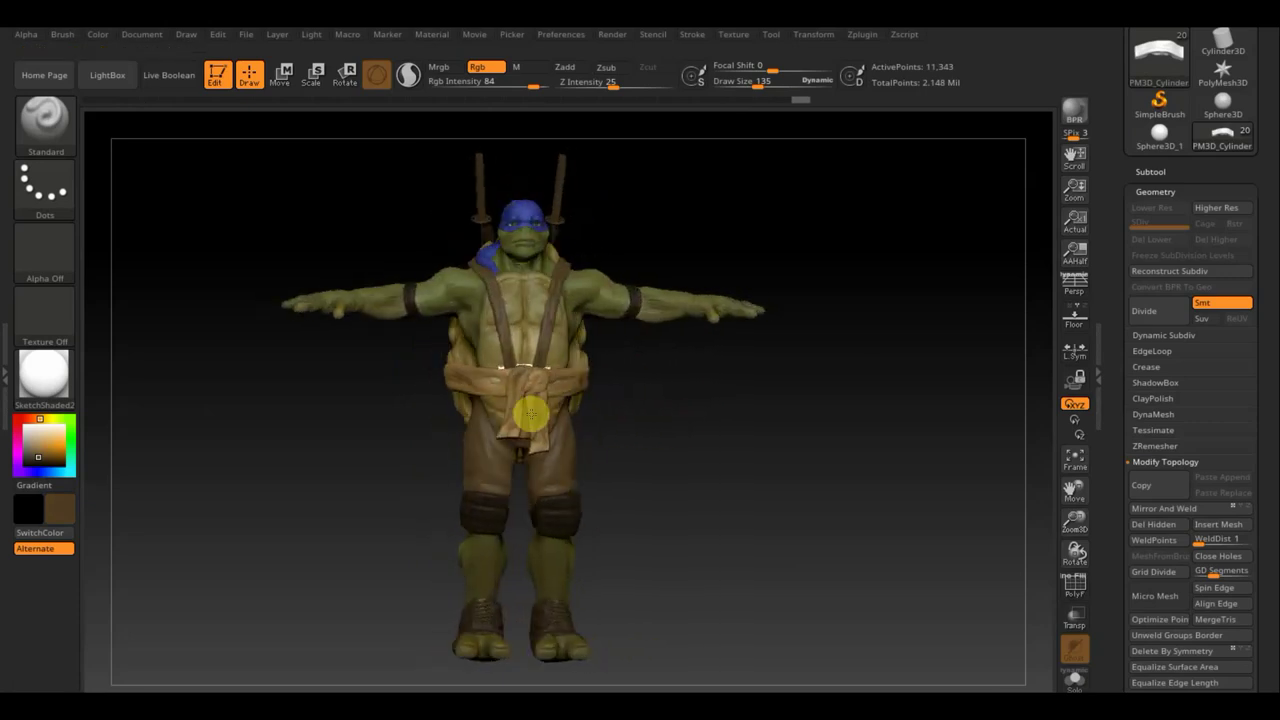
- Orbit the turtle through front, back and three-quarter views to inspect the belt
mouse_move(686, 423)
mouse_down()
mouse_move(665, 414)
mouse_move(763, 437)
mouse_up()
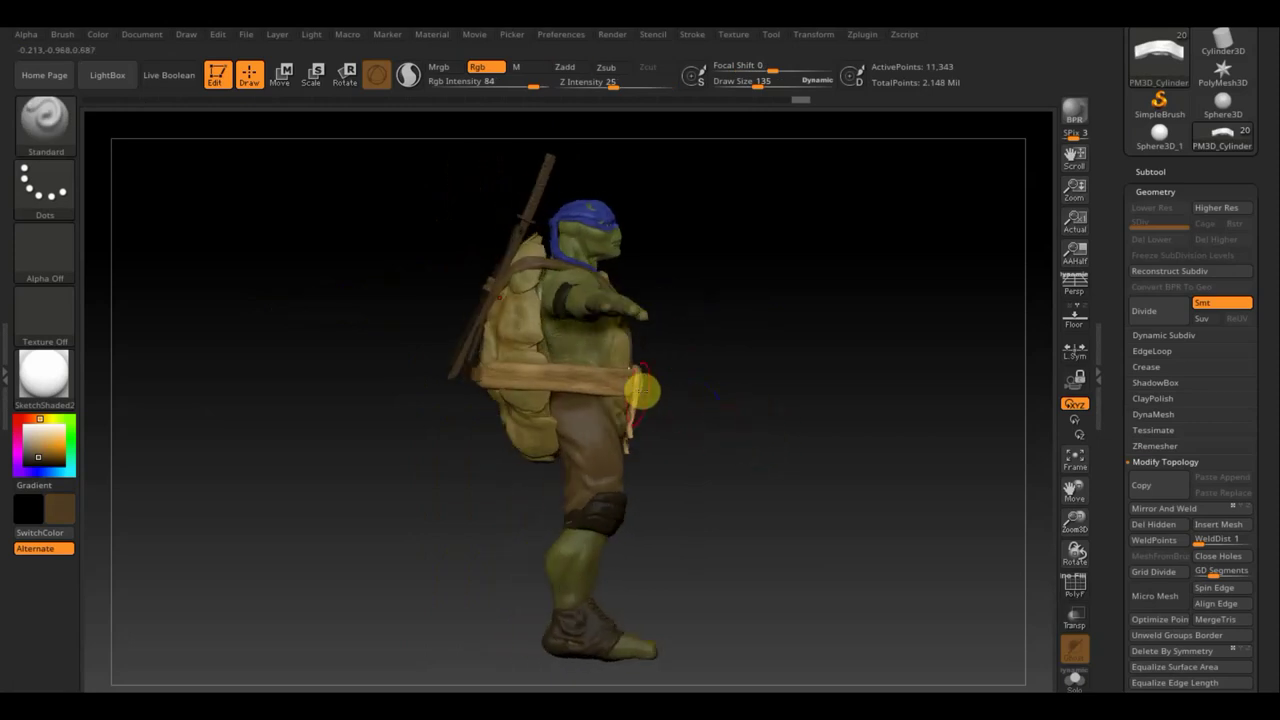
key(ctrl+shift)
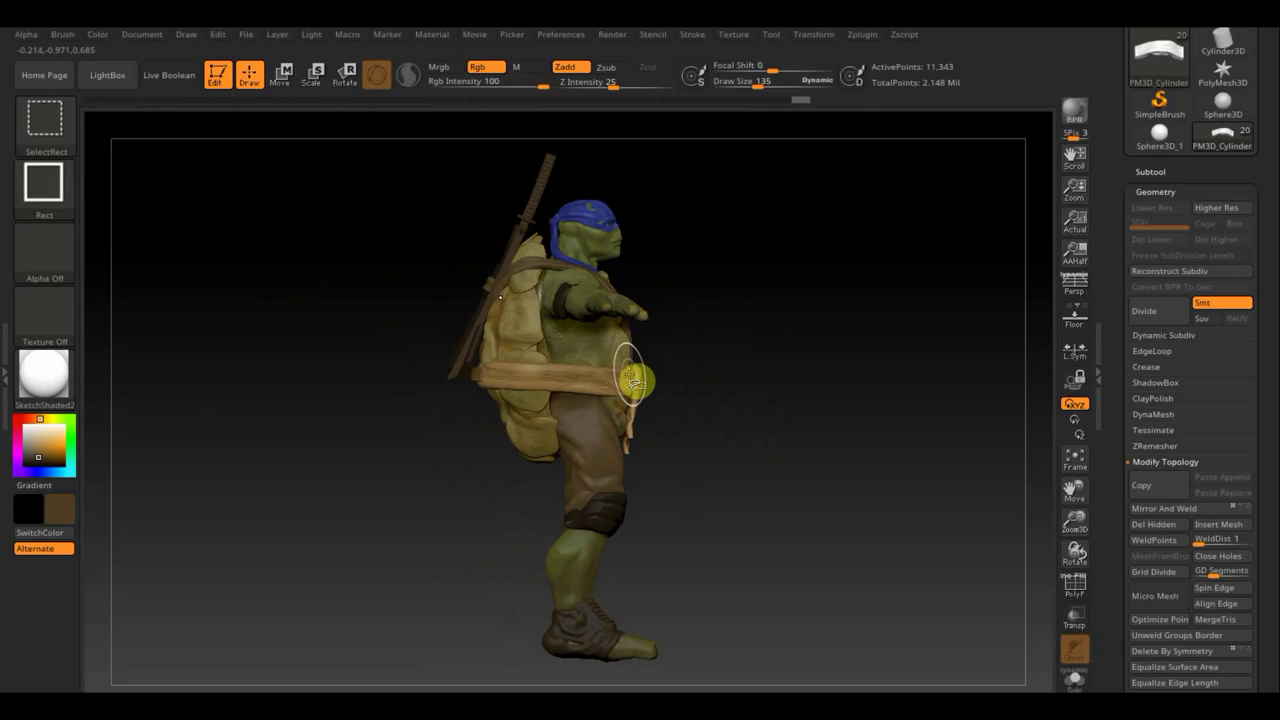
drag(726, 391, 797, 391)
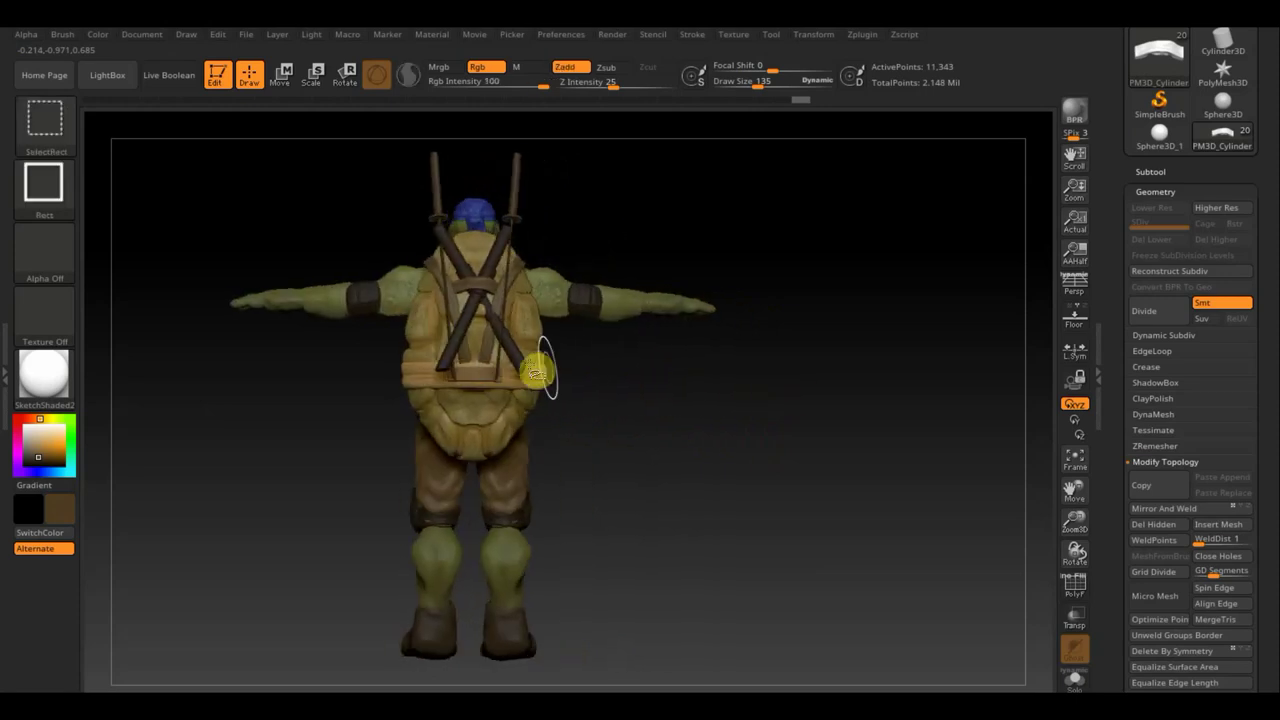
mouse_move(660, 410)
mouse_down()
mouse_move(763, 420)
mouse_move(651, 426)
mouse_move(663, 434)
mouse_up()
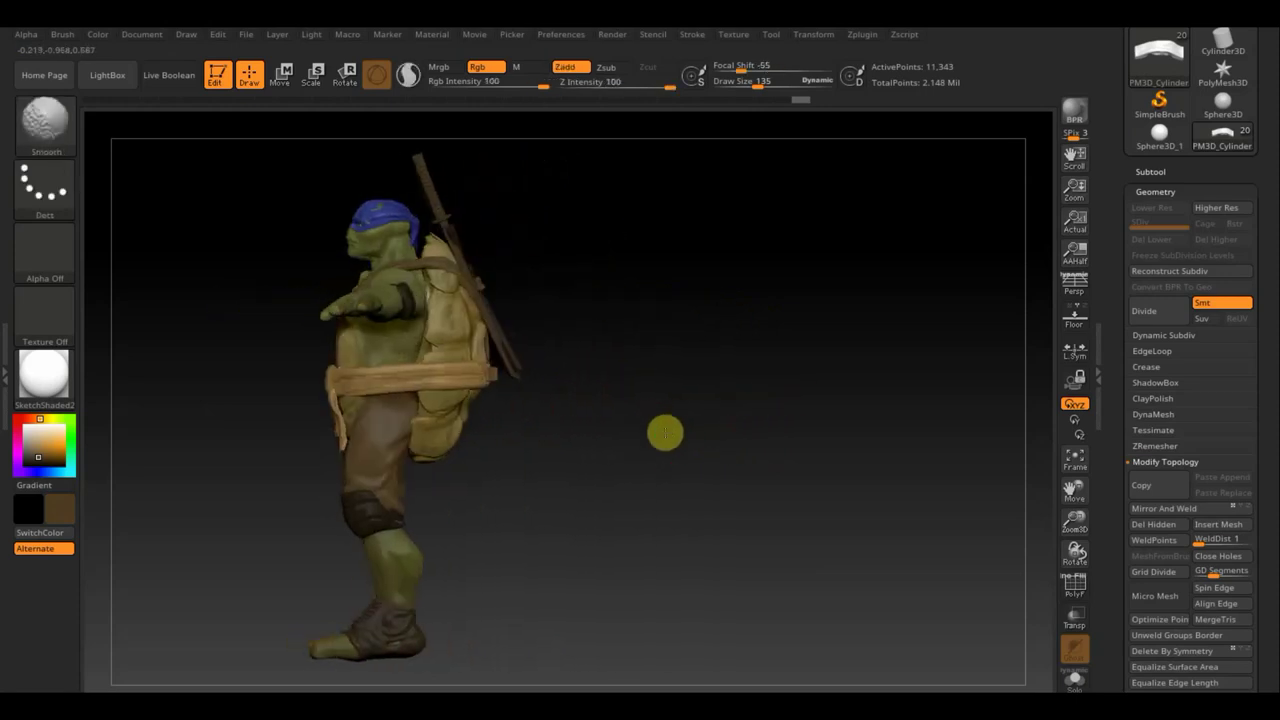
key(ctrl)
- Select the belt band subtool from the SubTool list
key(n)
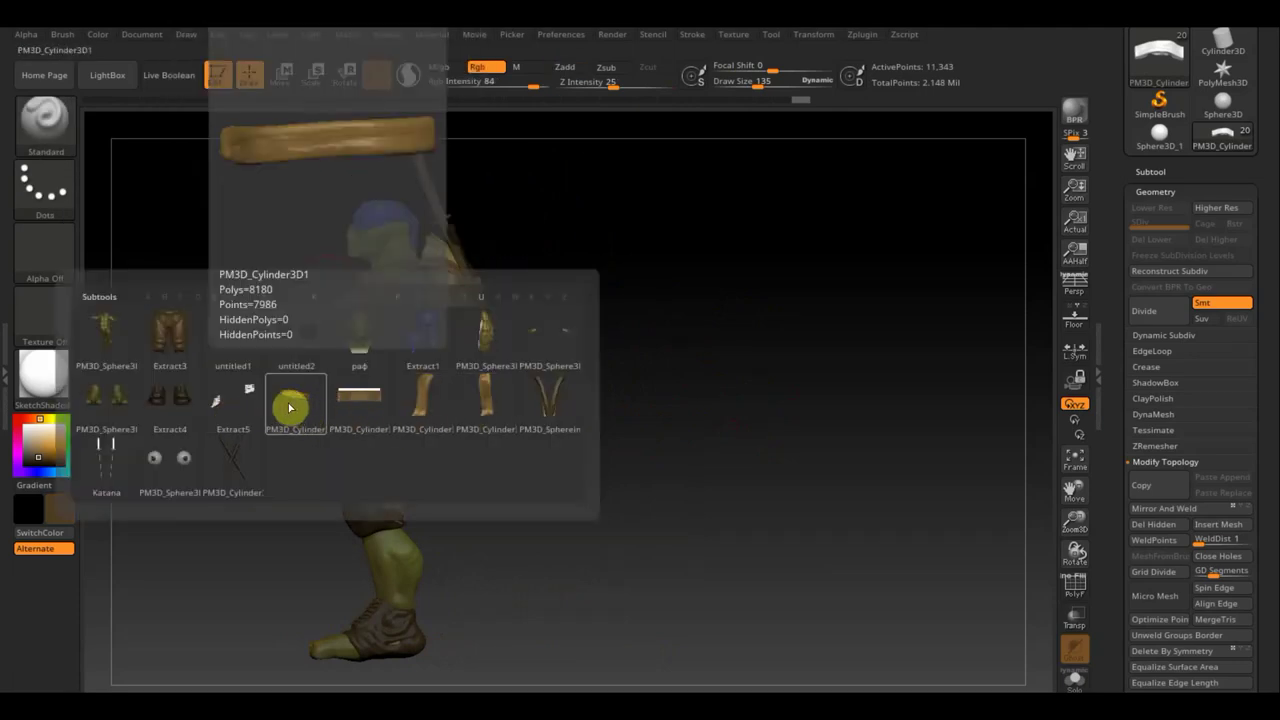
click(366, 413)
mouse_move(232, 218)
ctrl+mouse_down()
mouse_move(383, 456)
mouse_move(400, 452)
ctrl+mouse_up()
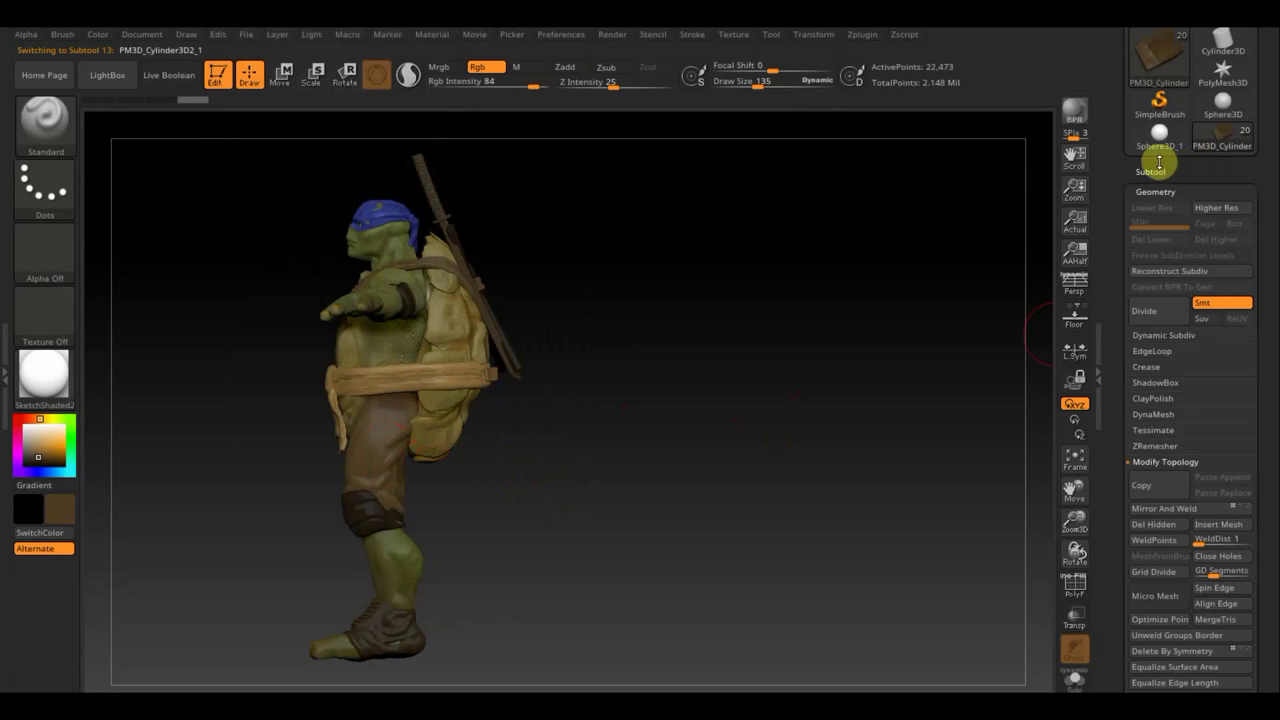
- Solo the belt band subtool so it is shown on its own
click(1151, 171)
key(shift)
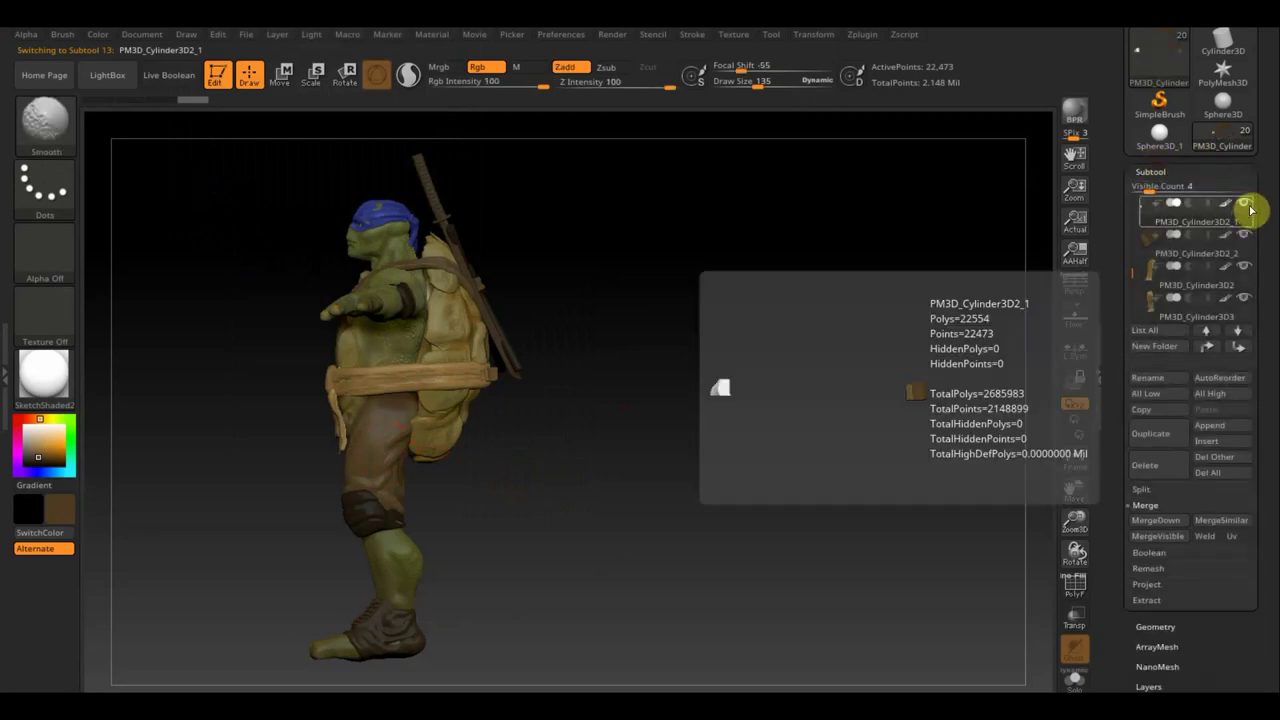
shift+click(1244, 205)
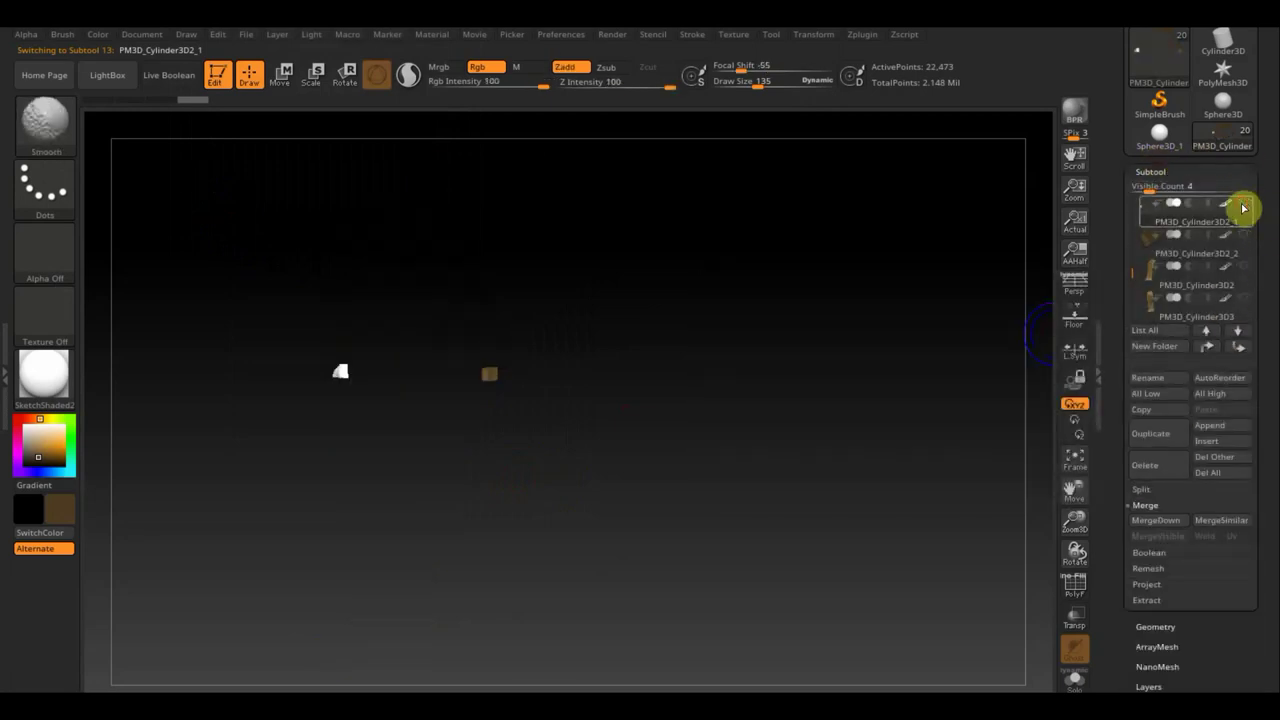
shift+click(1244, 207)
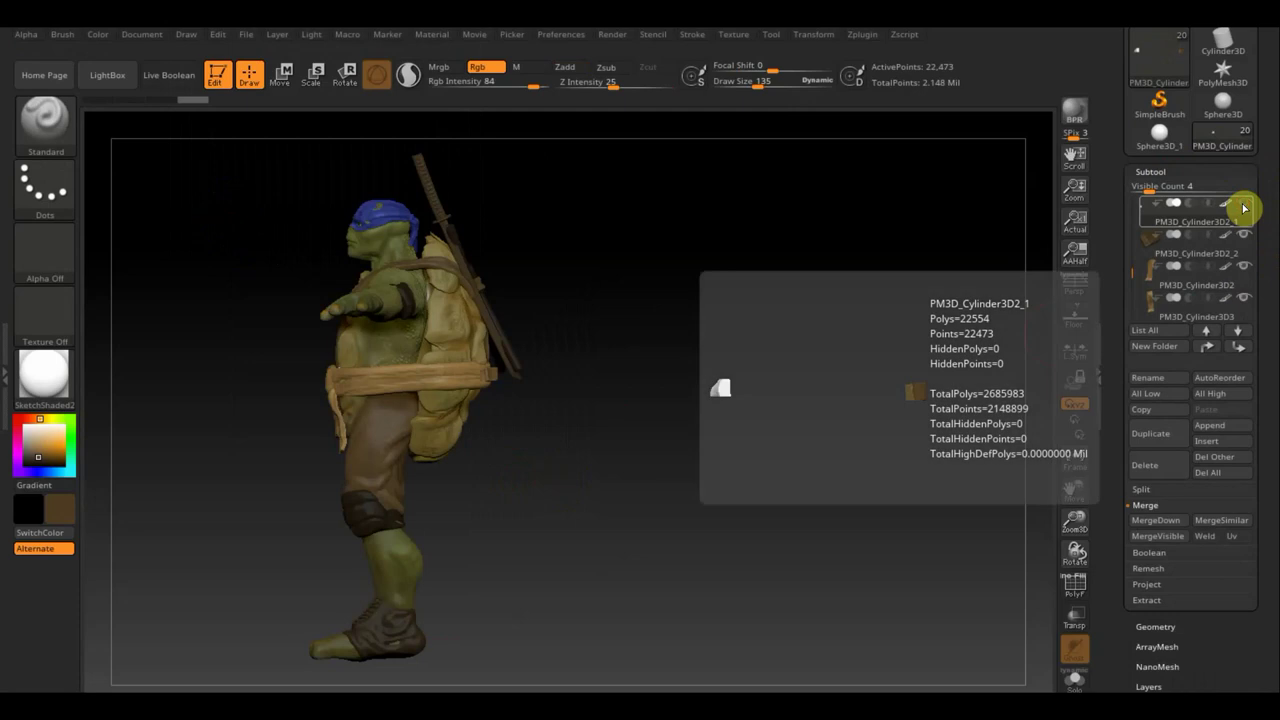
shift+click(1244, 207)
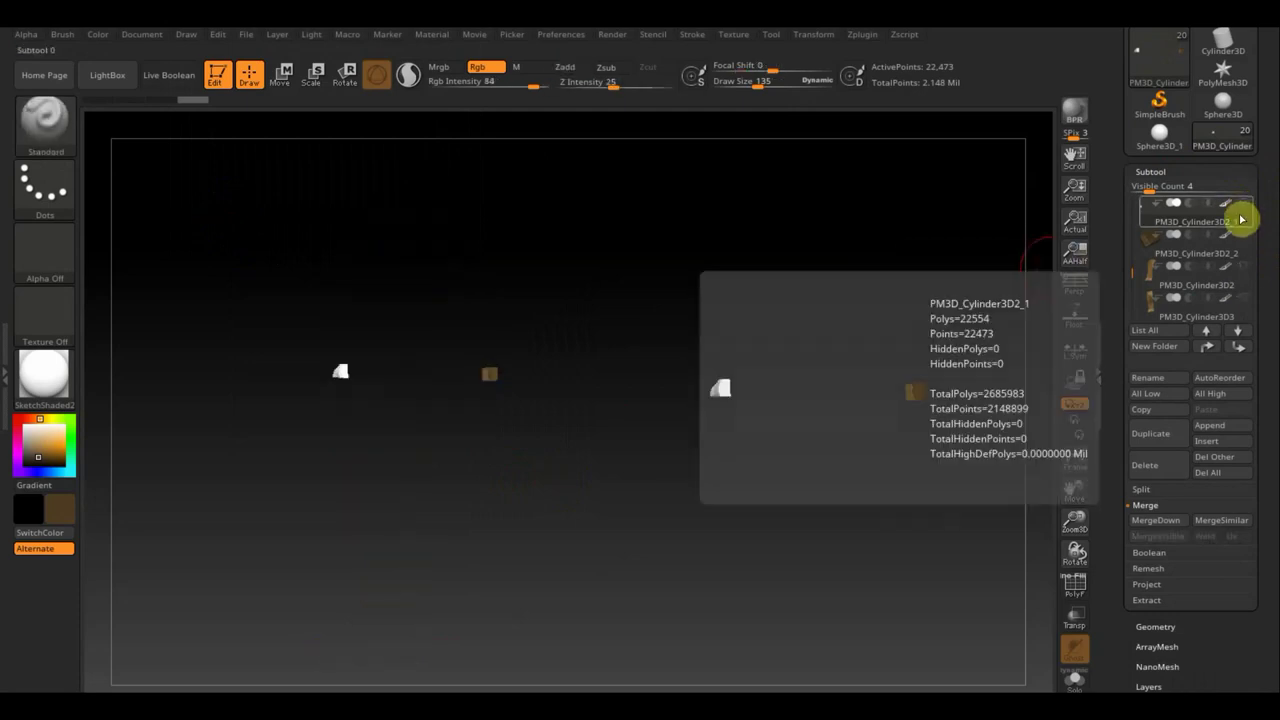
- Hide the stray white chunk with Ctrl+Shift and remove it using Del Hidden
ctrl+shift+drag(589, 445, 449, 314)
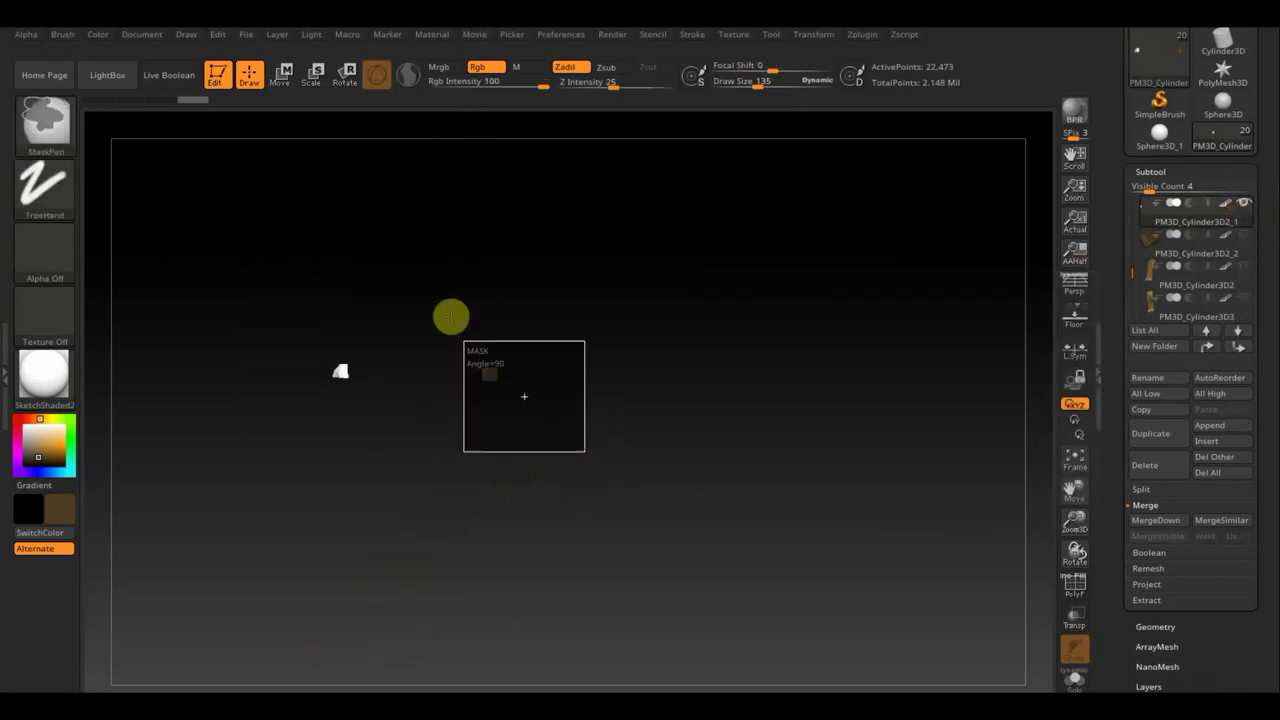
key(ctrl)
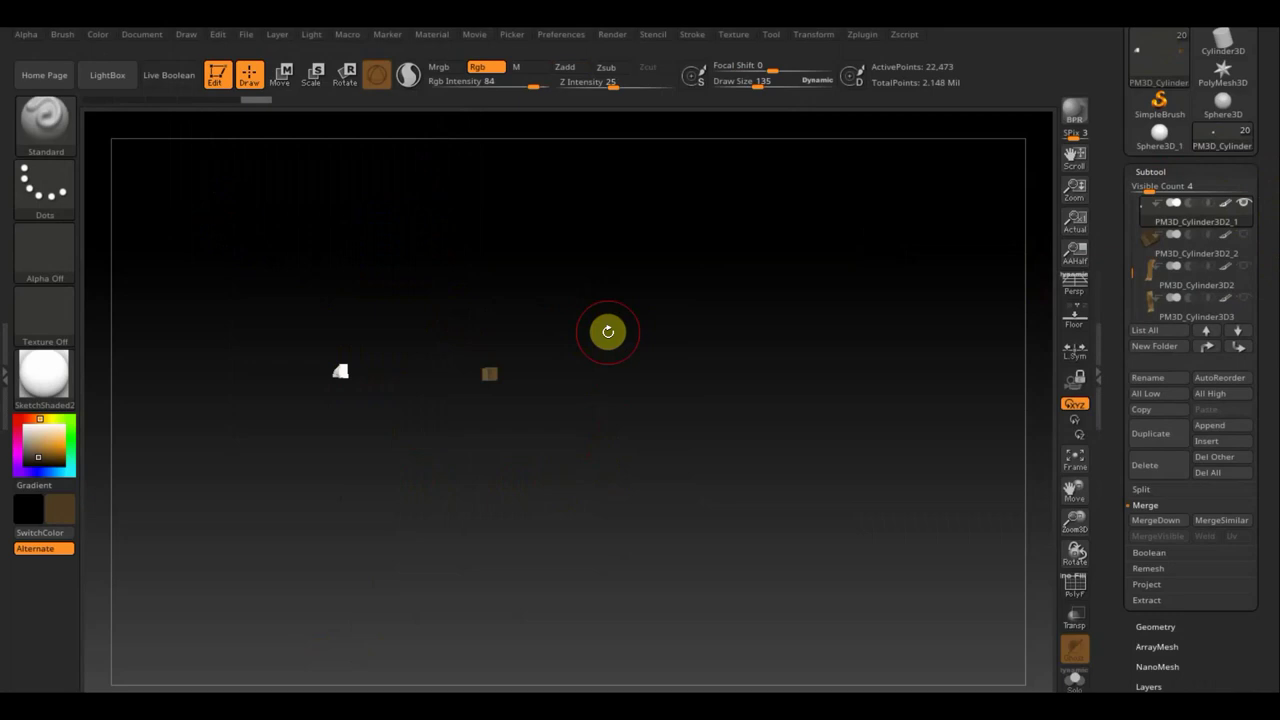
key(ctrl)
key(shift)
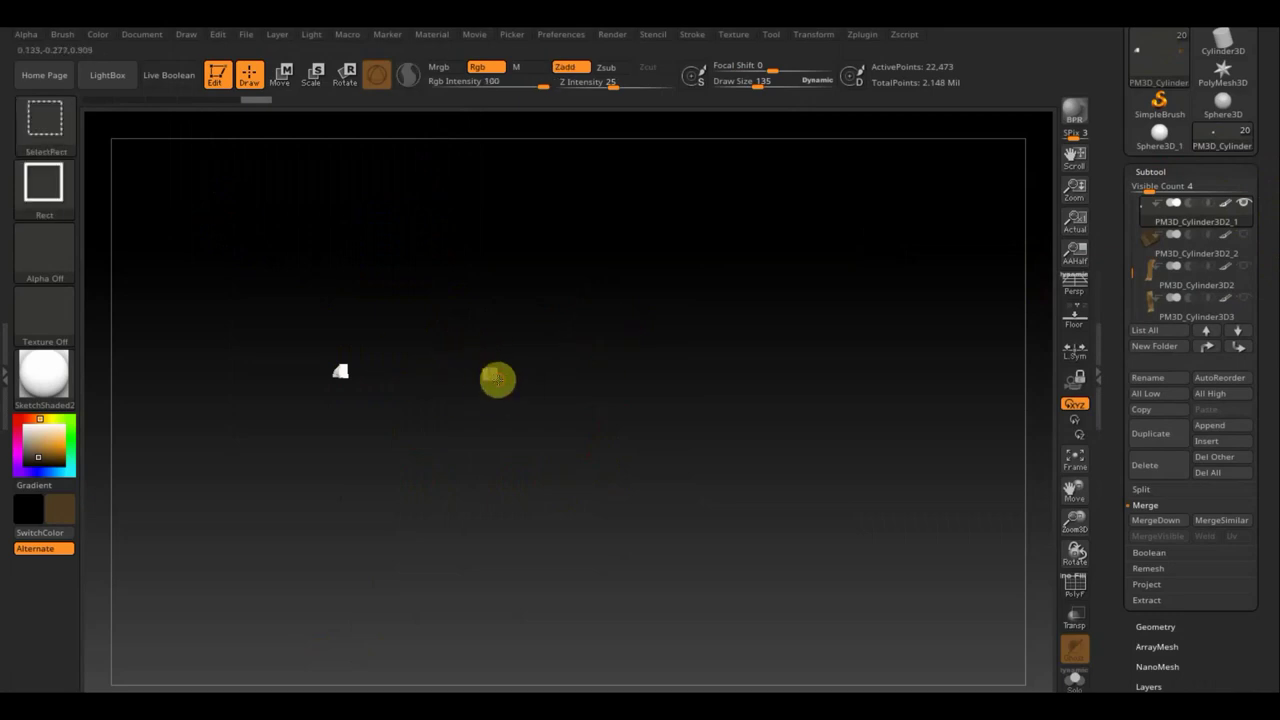
ctrl+shift+click(498, 379)
scroll(1225, 638, down, 3)
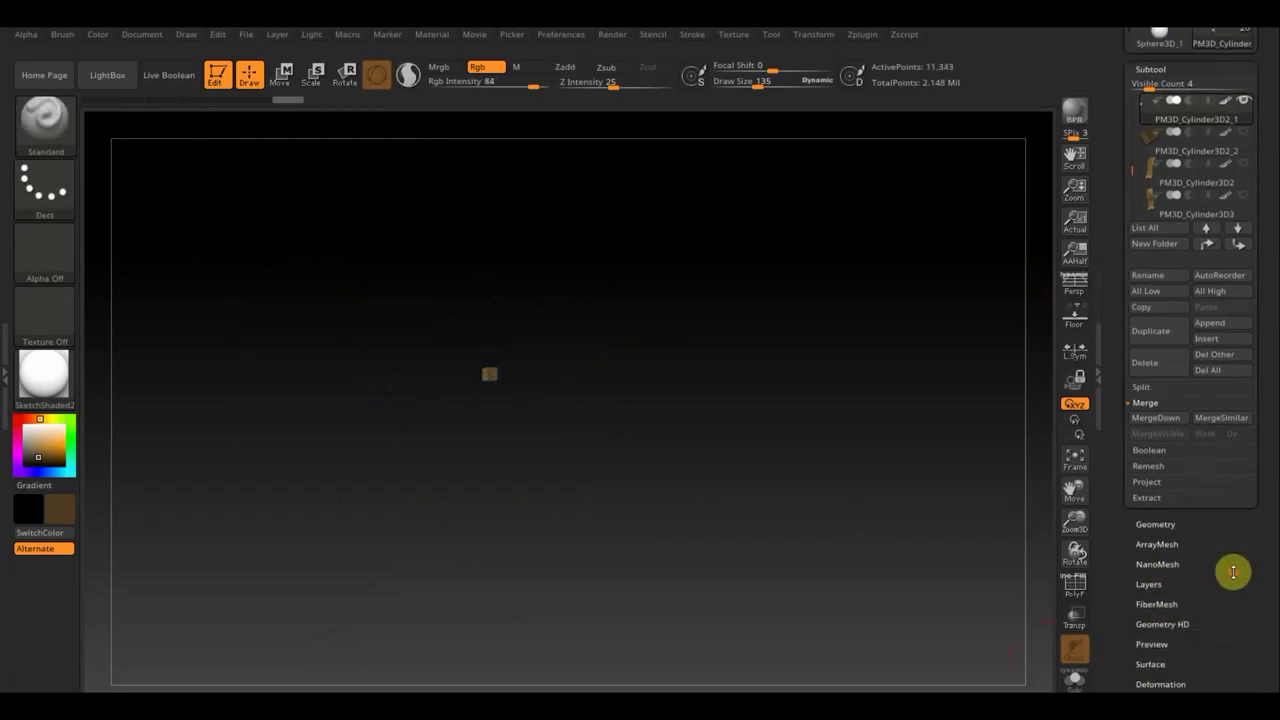
click(1160, 523)
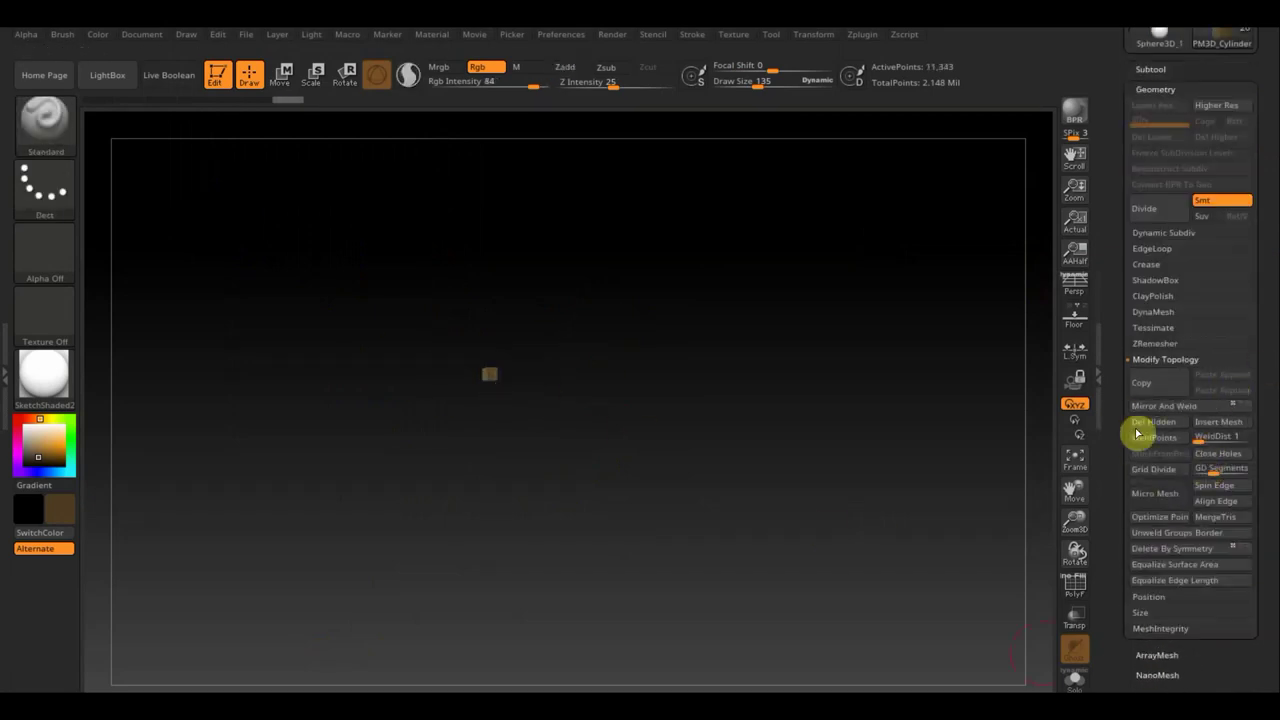
- Turn Solo off to show all parts, then zoom in on the torso and legs
drag(1275, 145, 1268, 222)
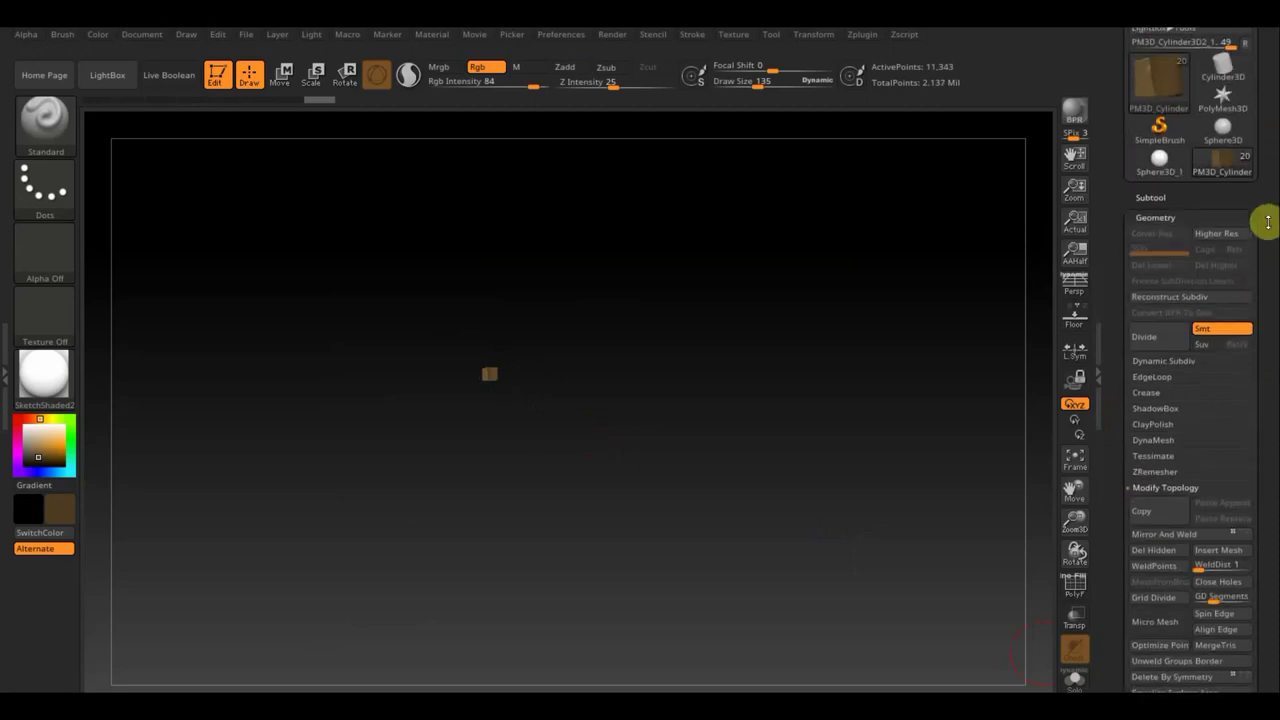
click(1157, 196)
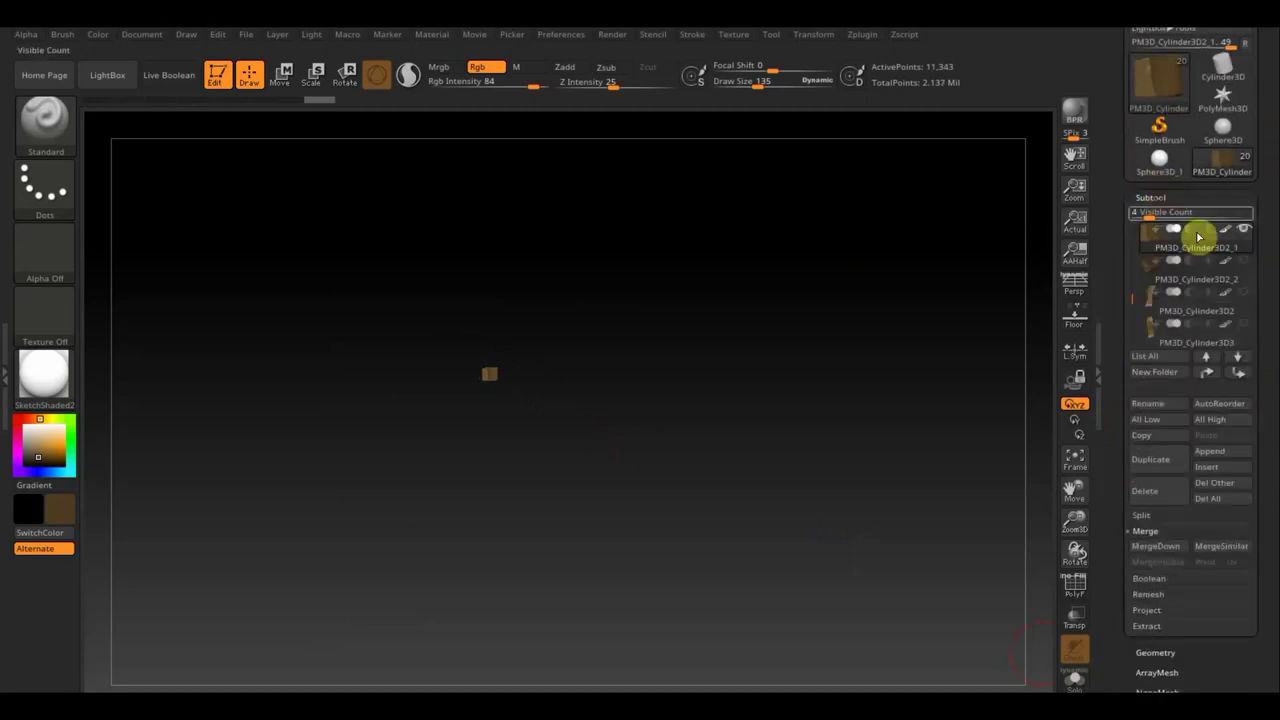
shift+click(1247, 234)
mouse_move(903, 326)
mouse_down()
mouse_move(806, 420)
mouse_move(876, 425)
mouse_move(797, 431)
mouse_up()
mouse_move(800, 480)
alt+mouse_down()
mouse_move(803, 494)
mouse_move(772, 413)
alt+mouse_up()
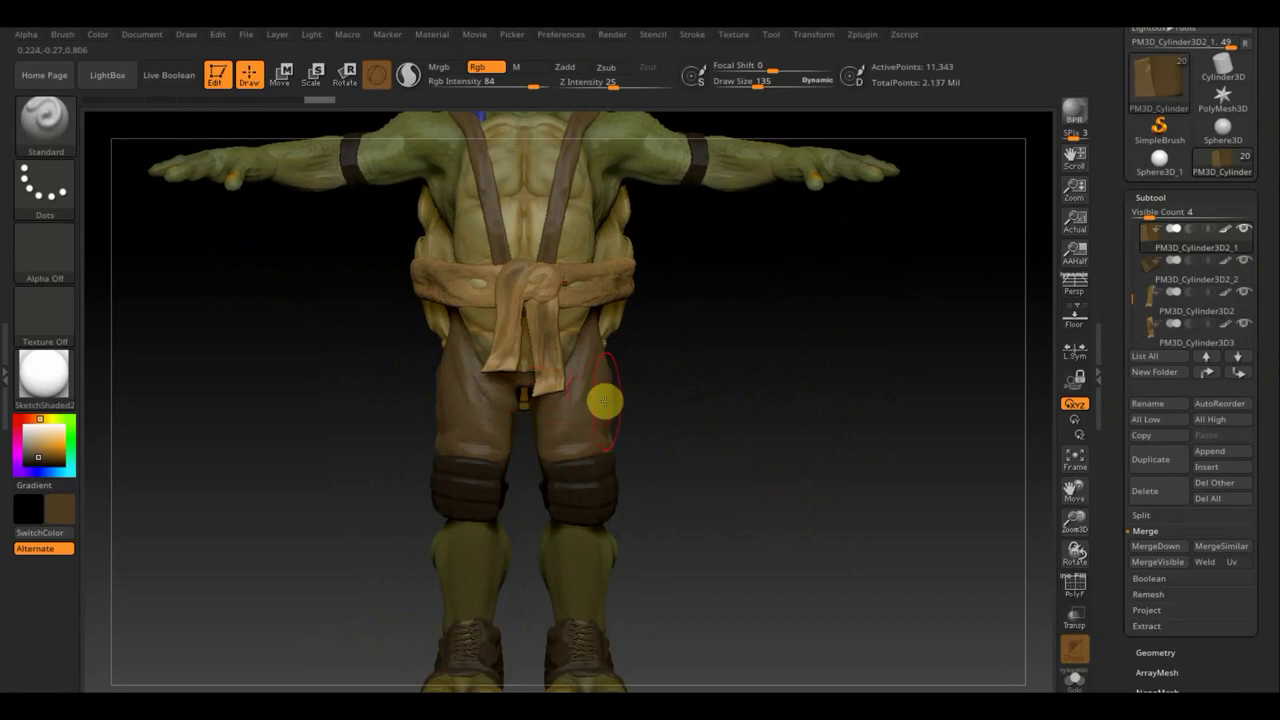
- Select the Extract3 pants subtool, set Rgb intensity to 27 and reduce Draw Size
key(F1)
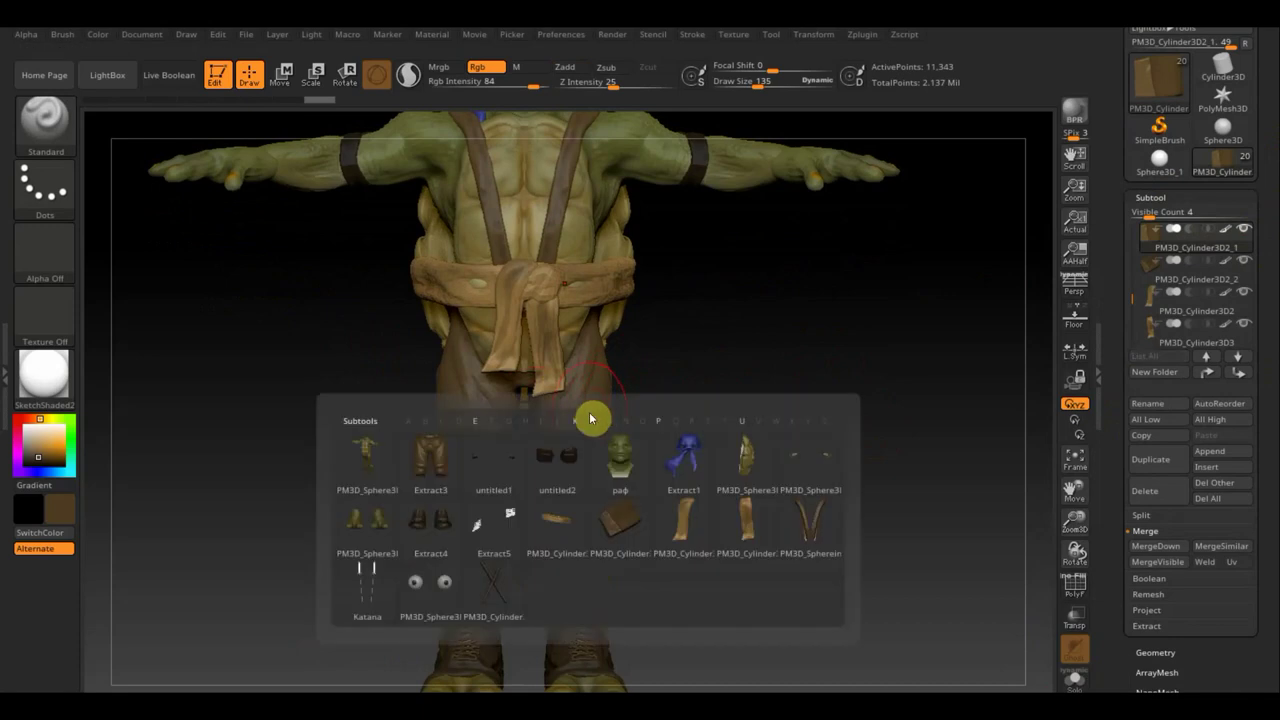
click(434, 465)
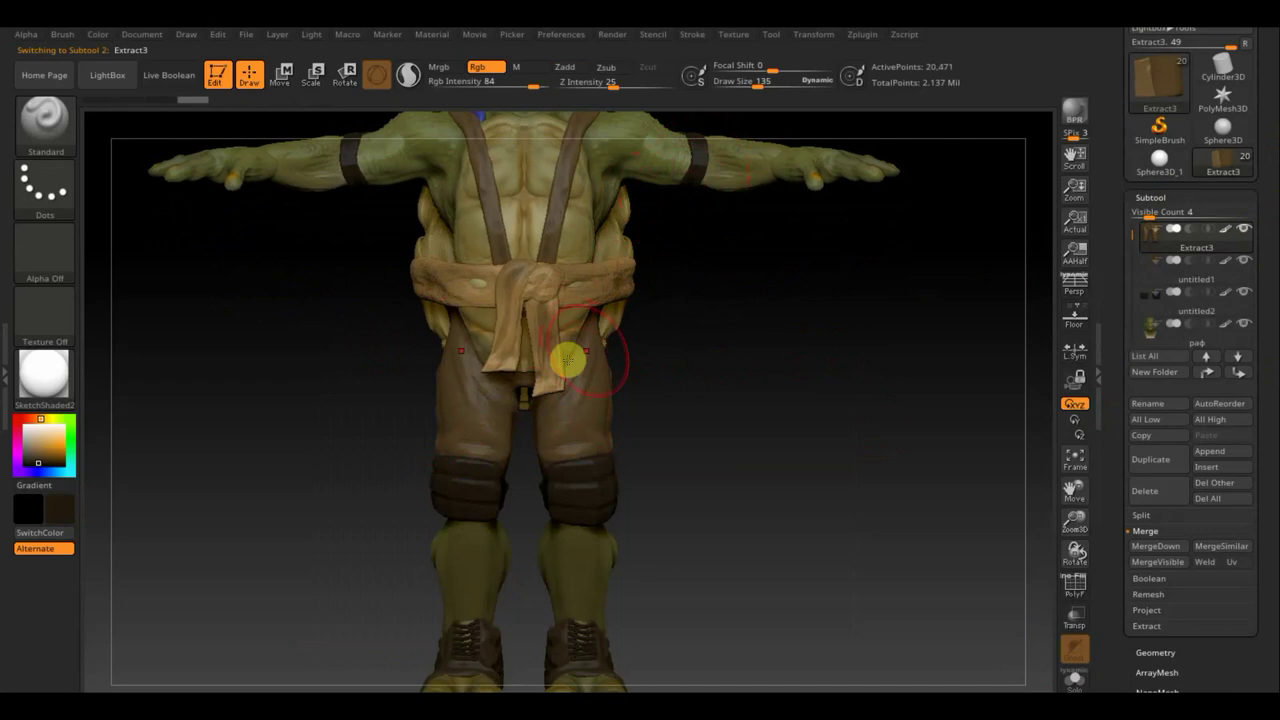
drag(529, 87, 462, 88)
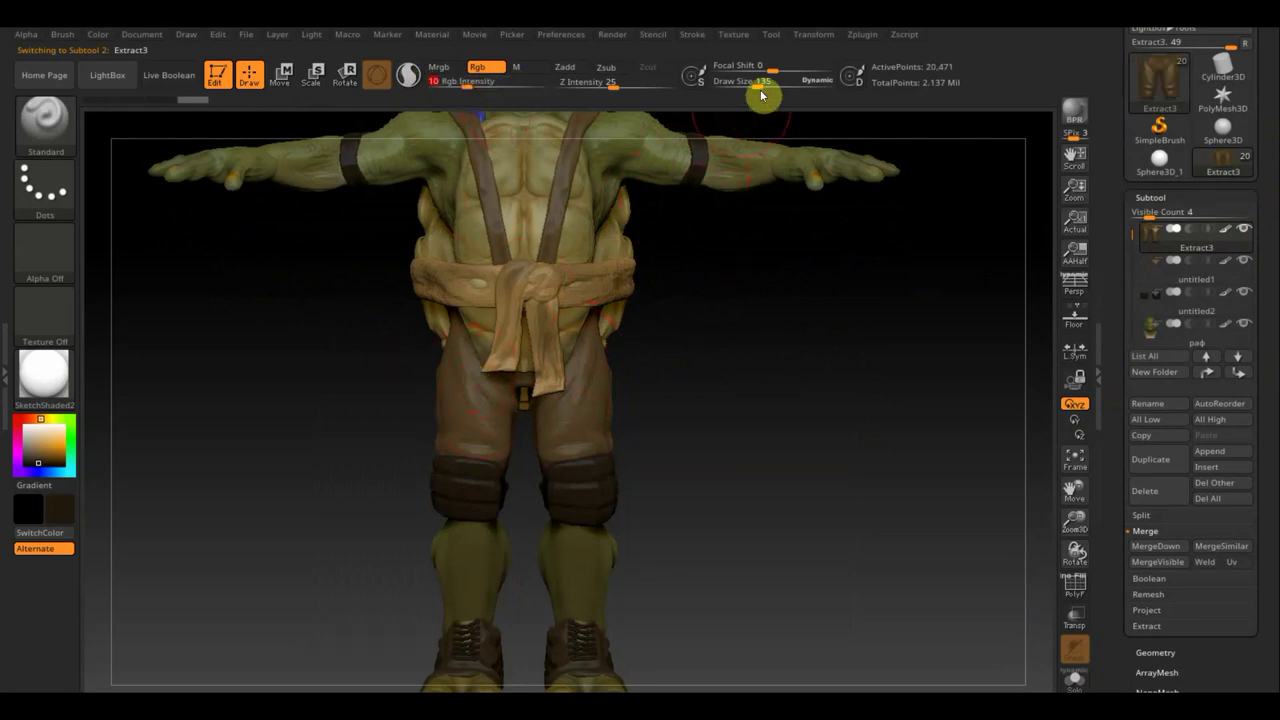
drag(760, 91, 736, 88)
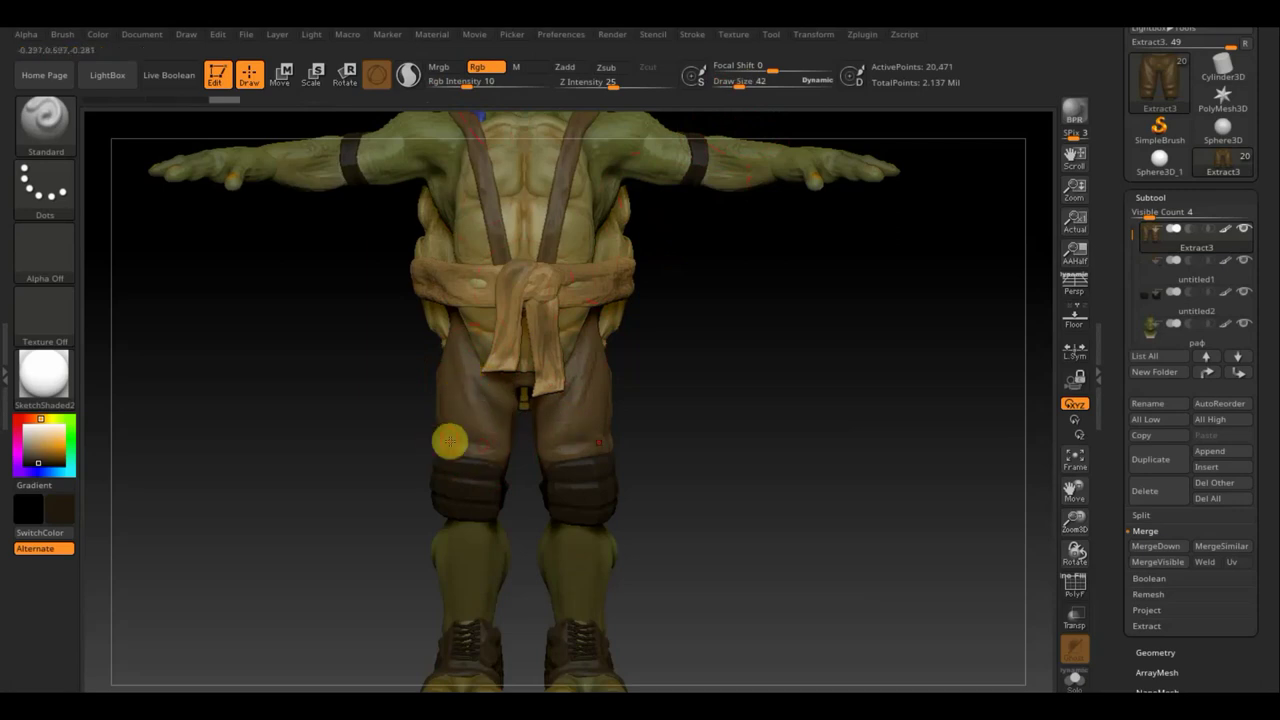
- Paint the back of the pants' hip and thigh
mouse_move(365, 400)
mouse_down()
mouse_move(457, 423)
mouse_move(420, 423)
mouse_up()
drag(714, 455, 463, 437)
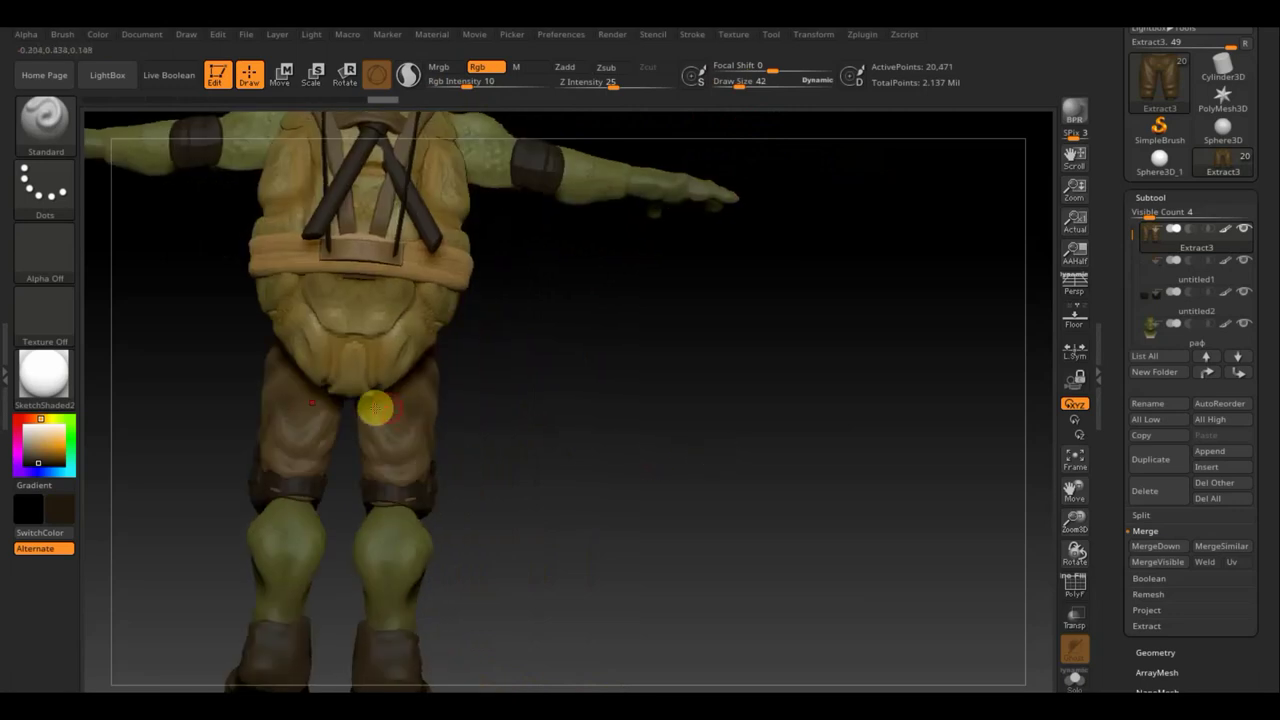
drag(371, 406, 390, 390)
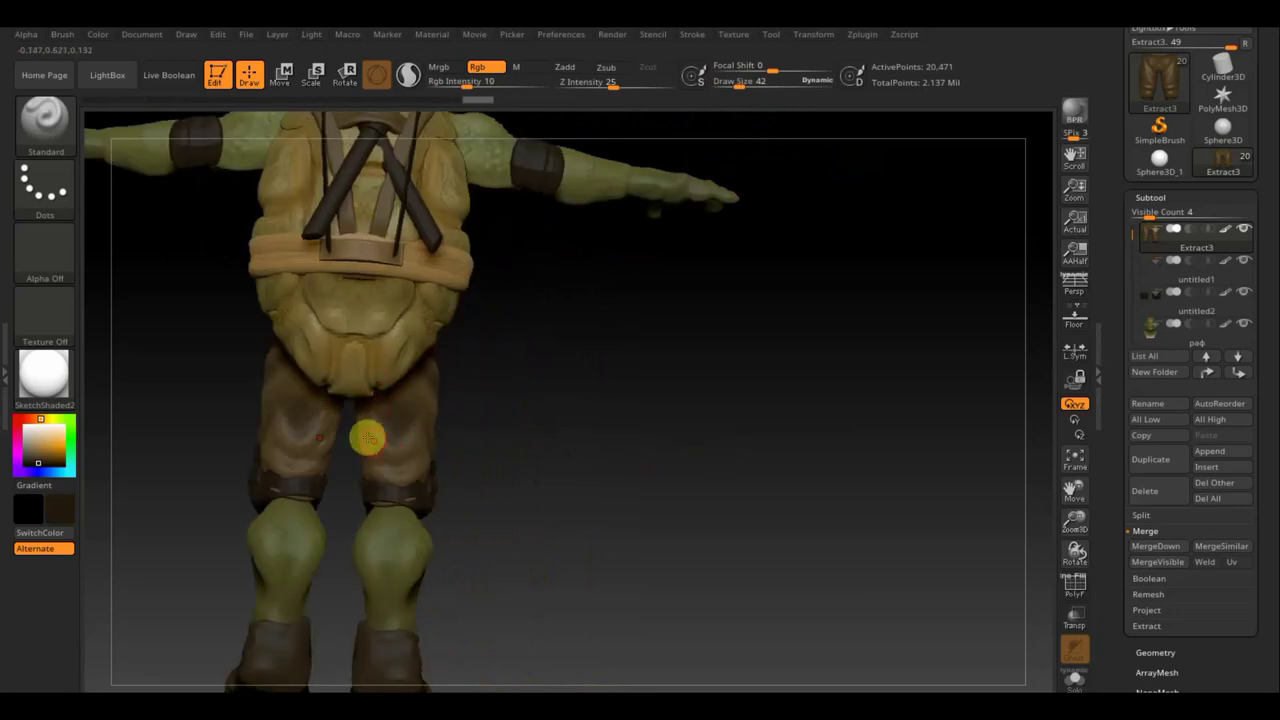
drag(437, 466, 441, 460)
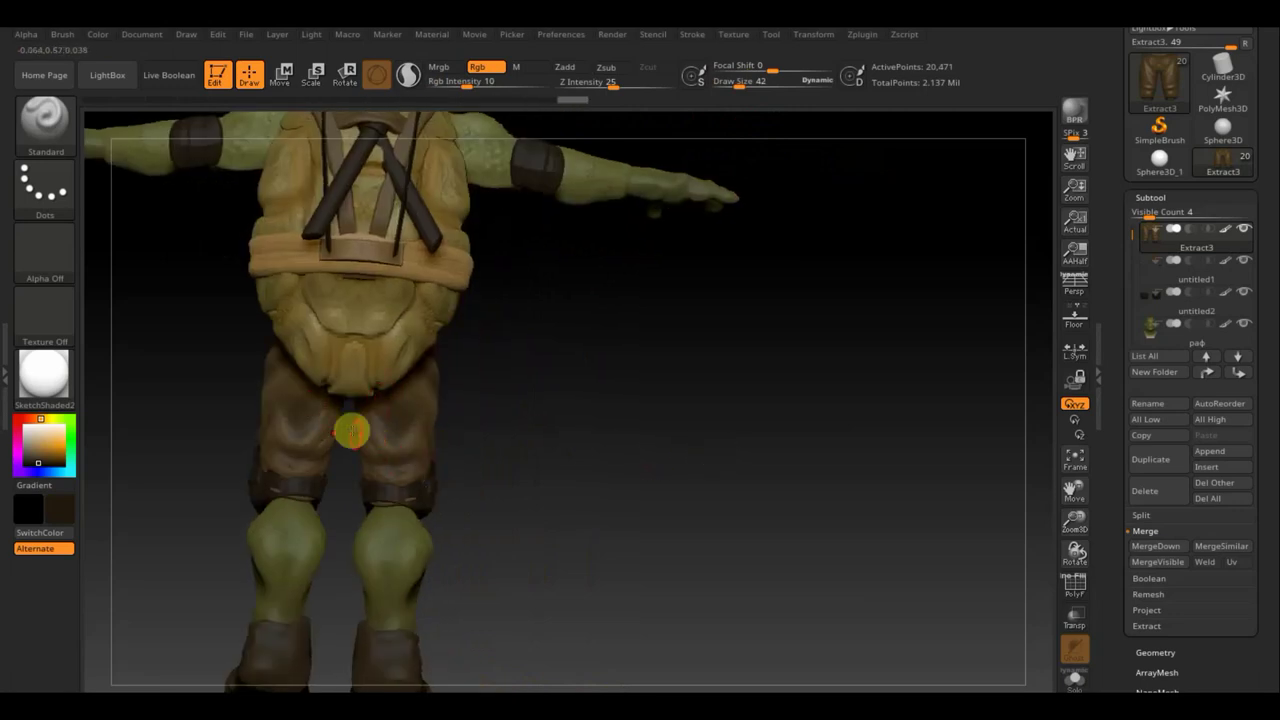
- Rotate back toward the front and frame the whole turtle
right_drag(346, 429, 342, 430)
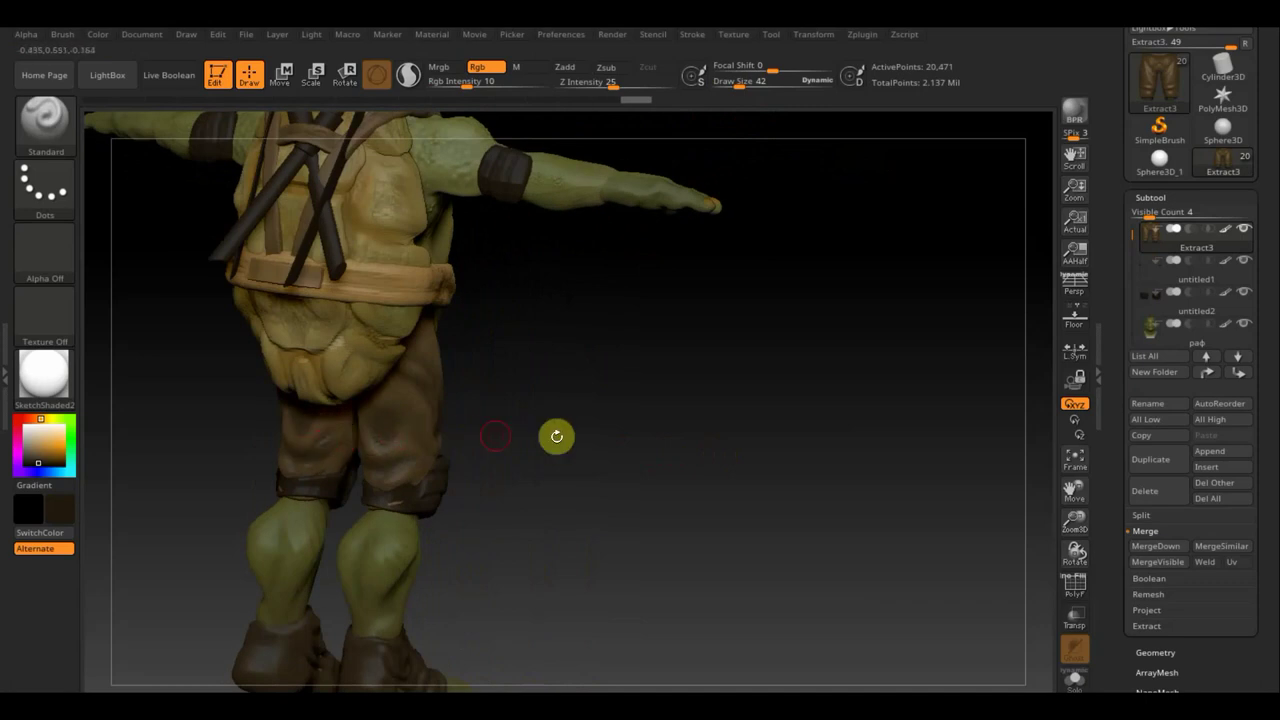
mouse_move(557, 437)
mouse_down()
mouse_move(557, 423)
mouse_move(509, 428)
mouse_move(537, 431)
mouse_move(546, 457)
mouse_move(497, 457)
mouse_move(549, 440)
mouse_move(386, 391)
mouse_up()
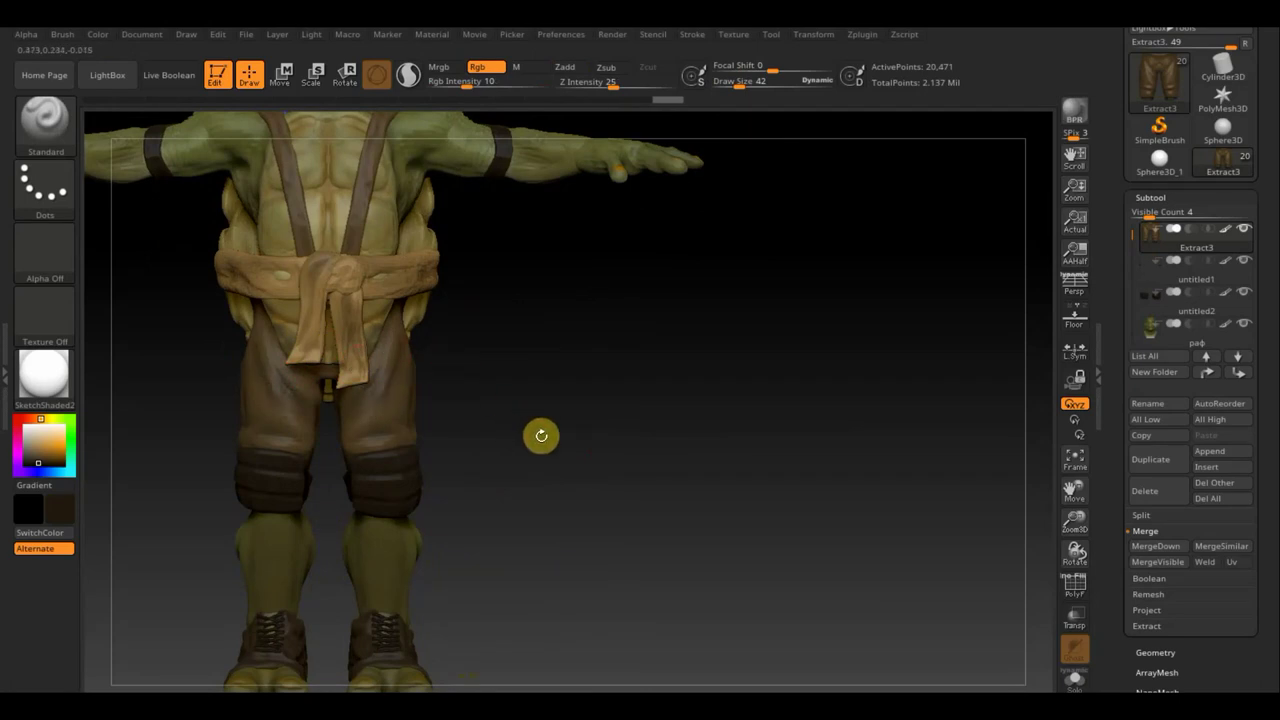
mouse_move(541, 435)
alt+mouse_down()
mouse_move(766, 531)
mouse_move(751, 463)
mouse_move(673, 470)
alt+mouse_up()
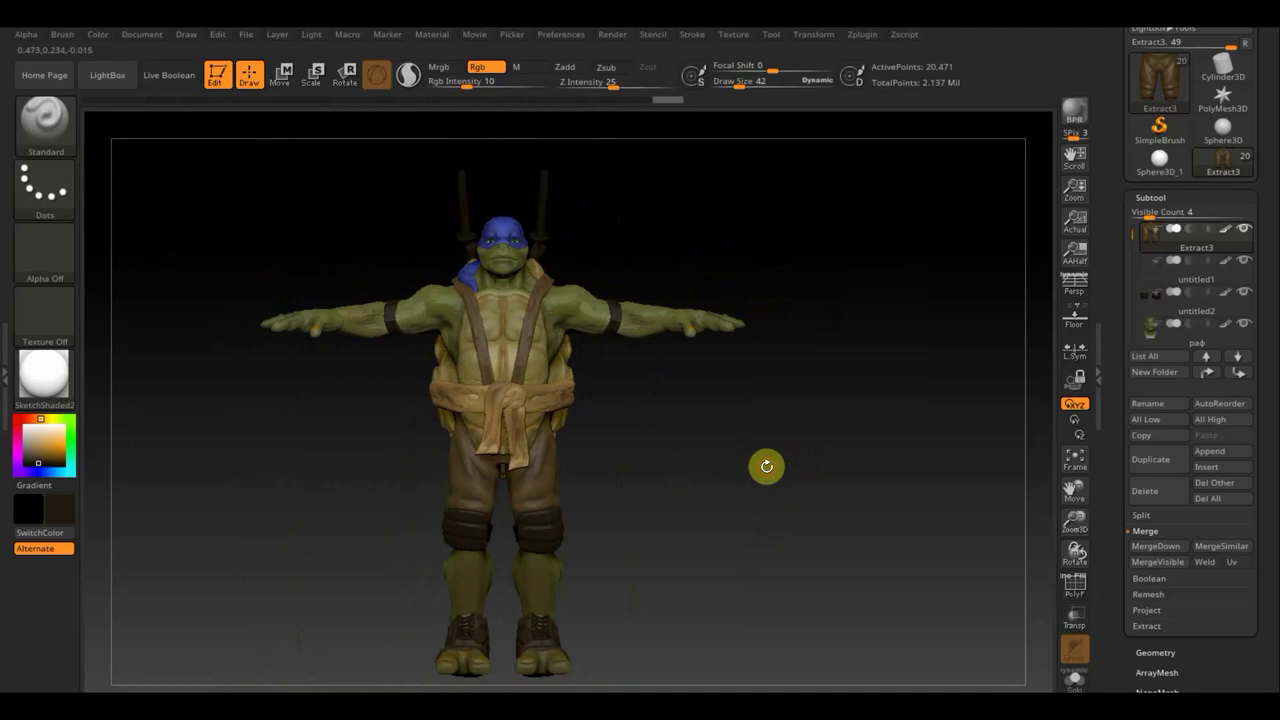
- Select the Katana subtool and solo it, viewing the katanas from the front
key(n)
click(537, 643)
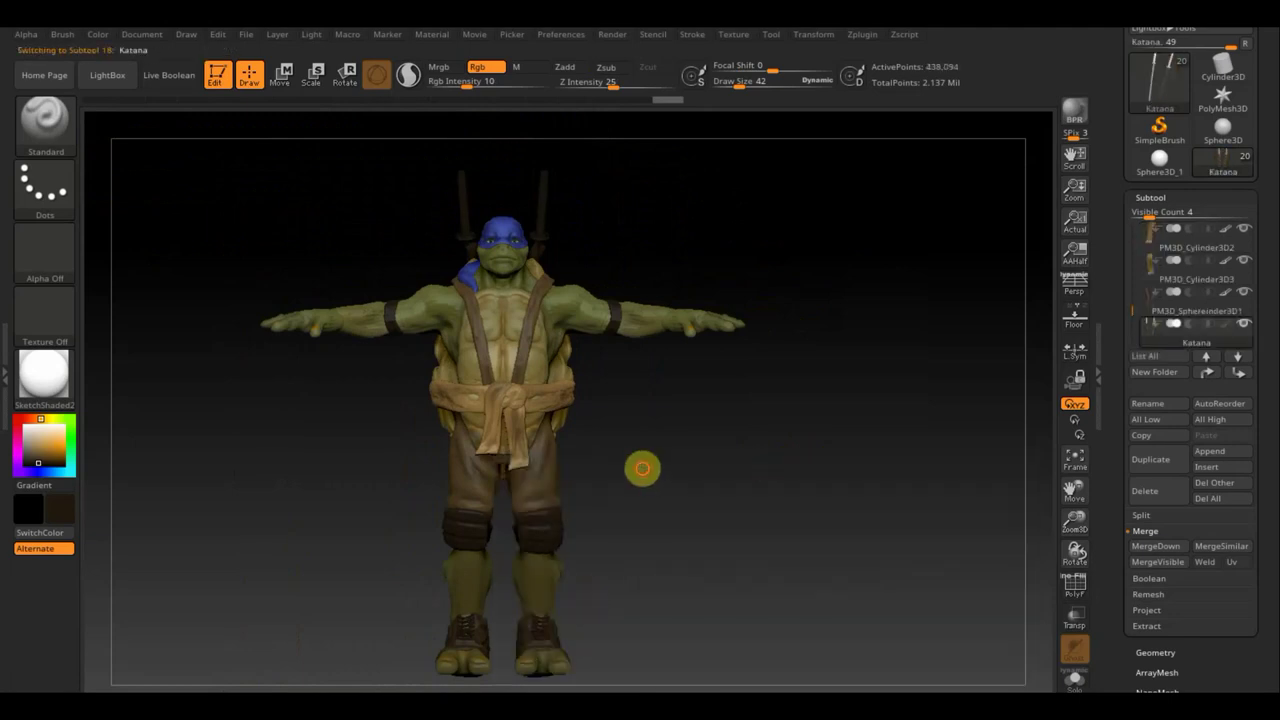
mouse_move(642, 468)
mouse_down()
mouse_move(746, 491)
mouse_move(723, 477)
mouse_move(800, 349)
mouse_move(751, 426)
mouse_up()
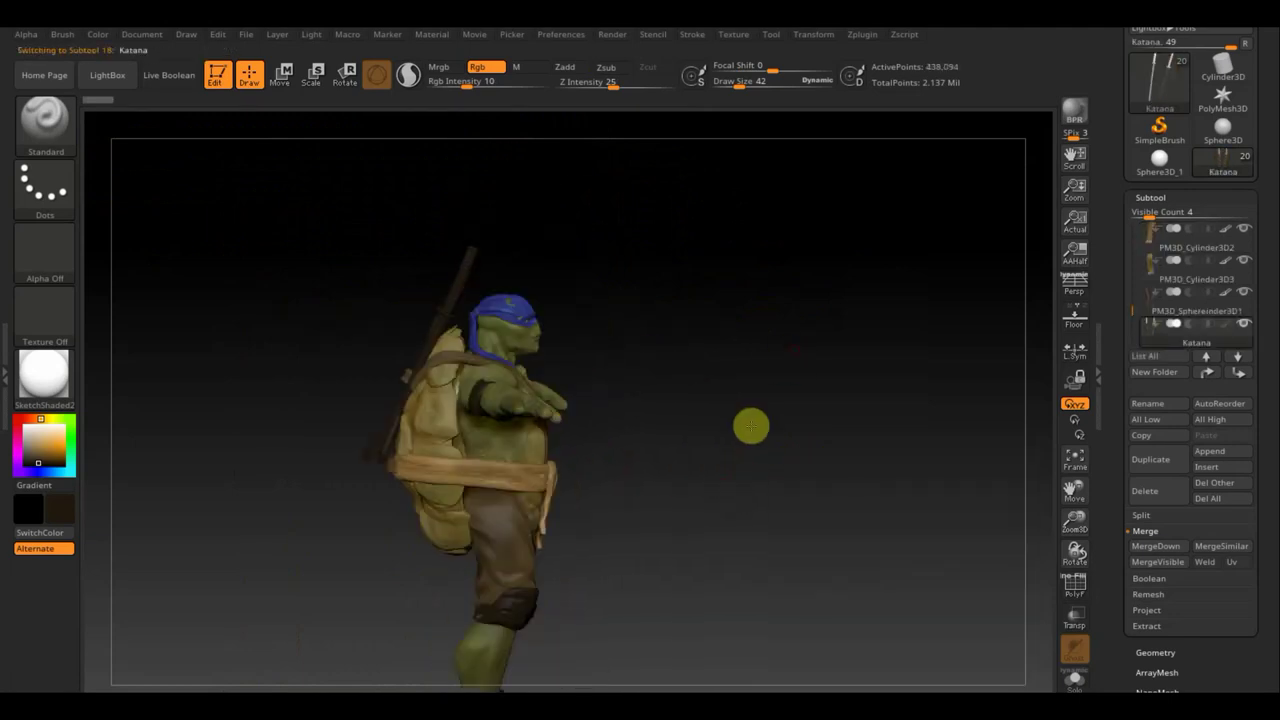
key(shift)
shift+click(1248, 330)
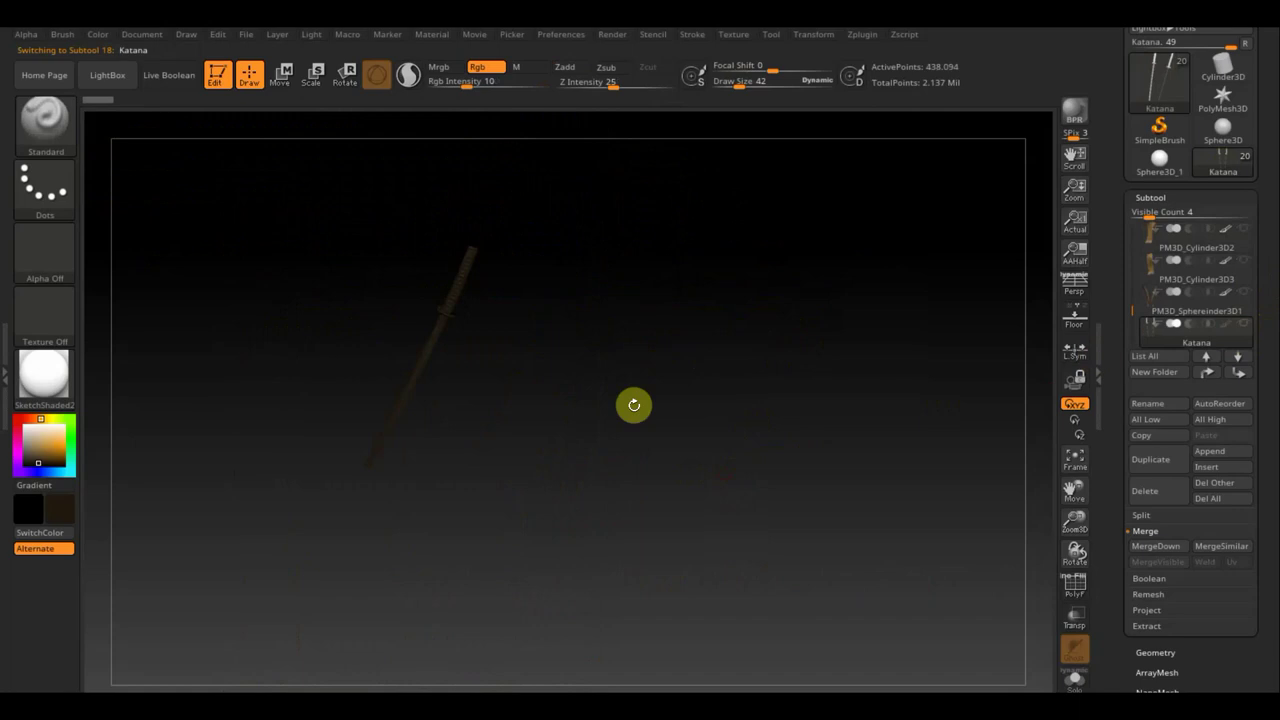
mouse_move(631, 403)
mouse_down()
mouse_move(571, 420)
mouse_move(626, 426)
mouse_move(673, 454)
mouse_up()
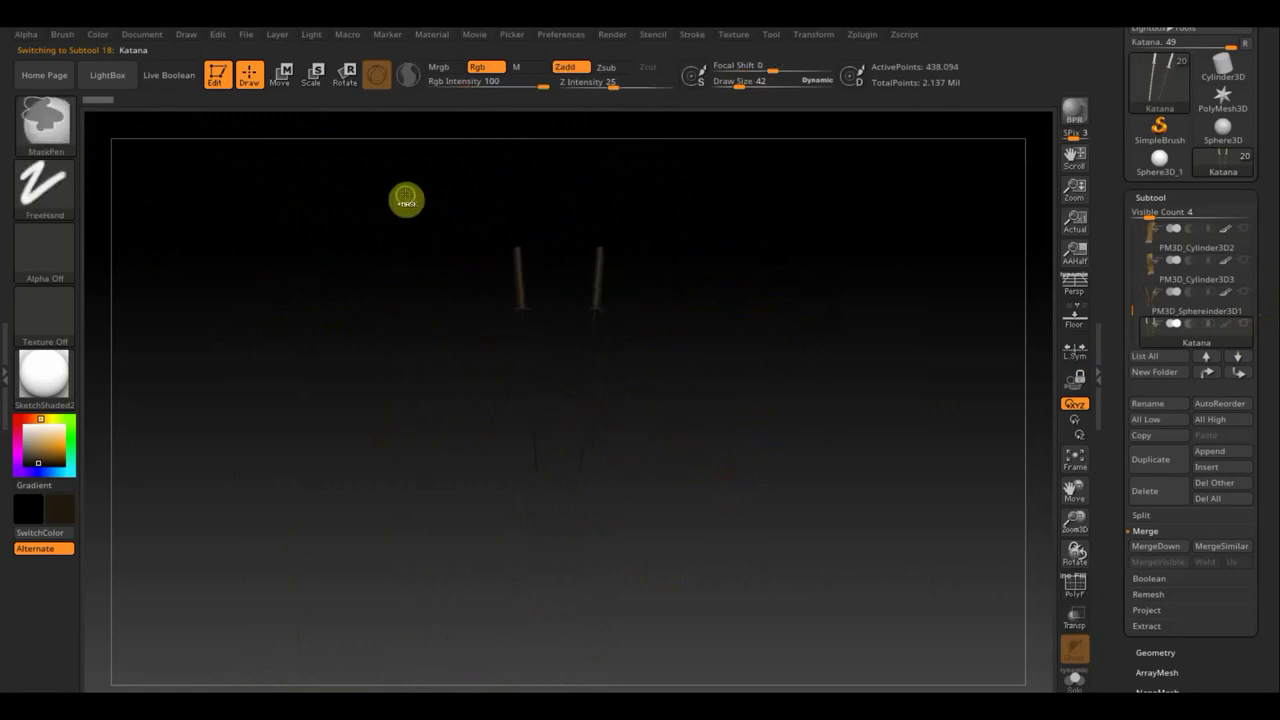
- Ctrl+Shift isolate one katana and delete the other with Del Hidden
ctrl+drag(422, 182, 554, 530)
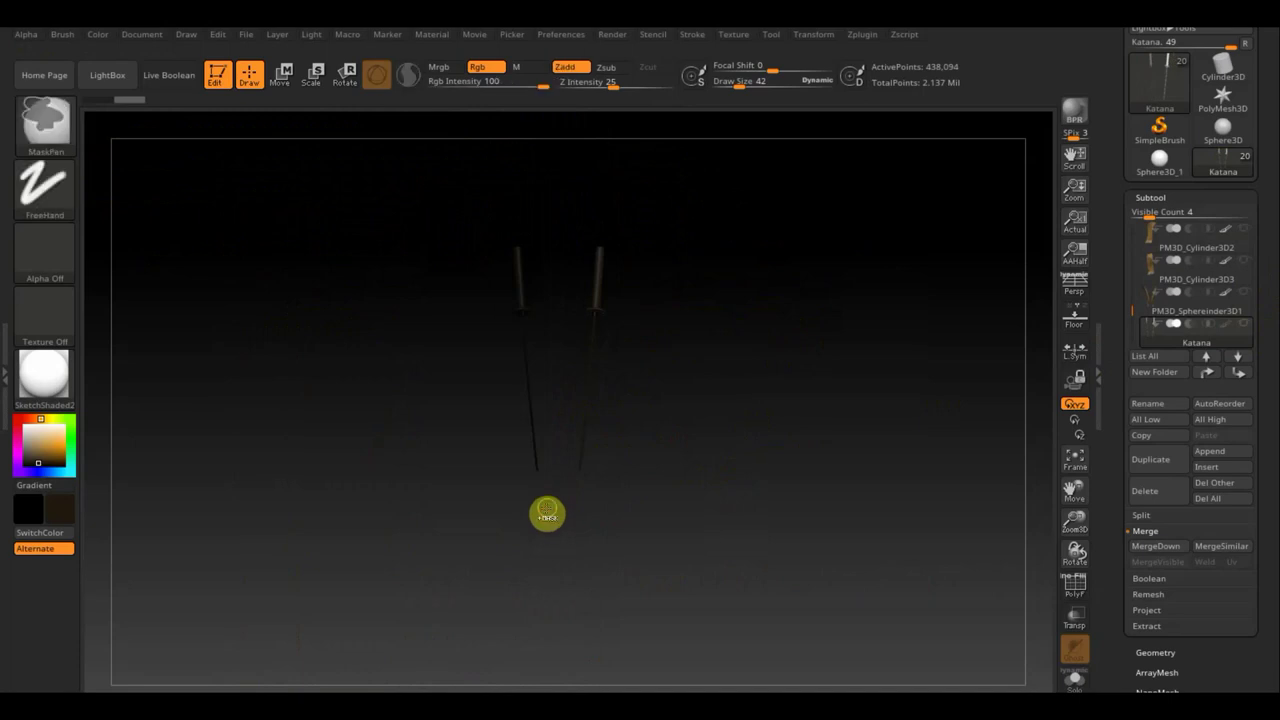
key(ctrl+shift)
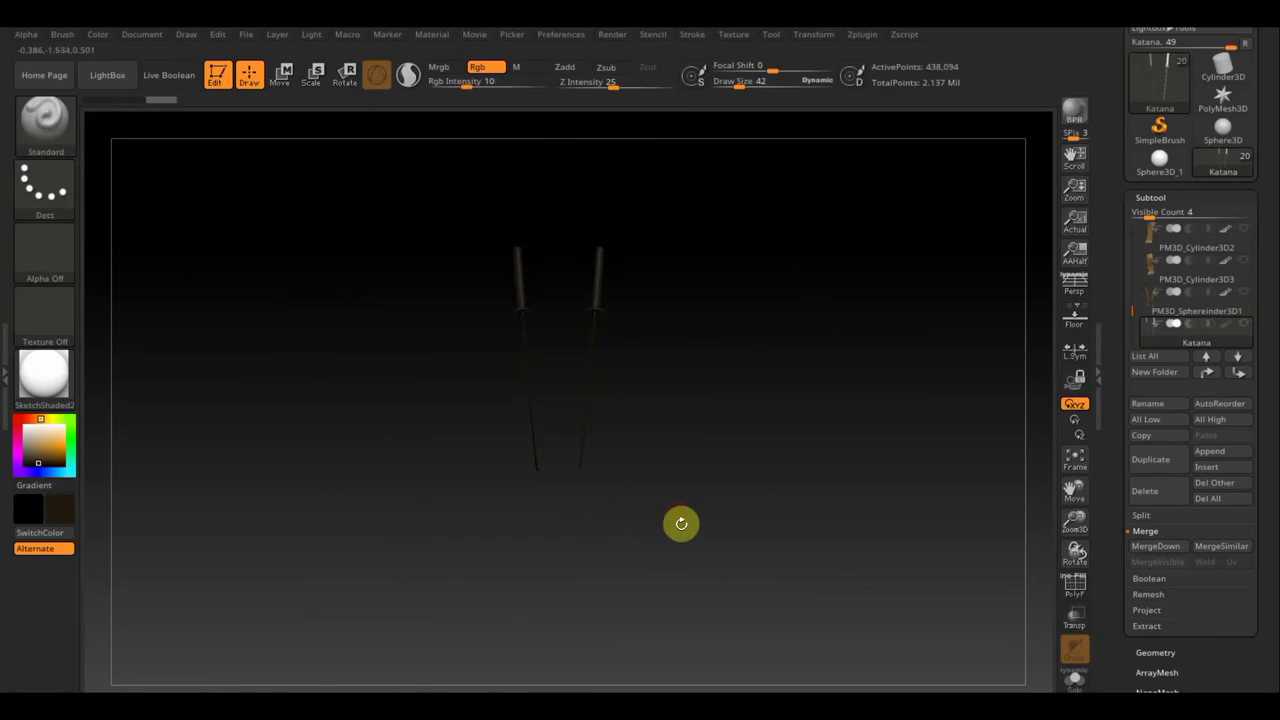
mouse_move(662, 518)
ctrl+mouse_down()
mouse_move(580, 157)
mouse_move(572, 172)
ctrl+mouse_up()
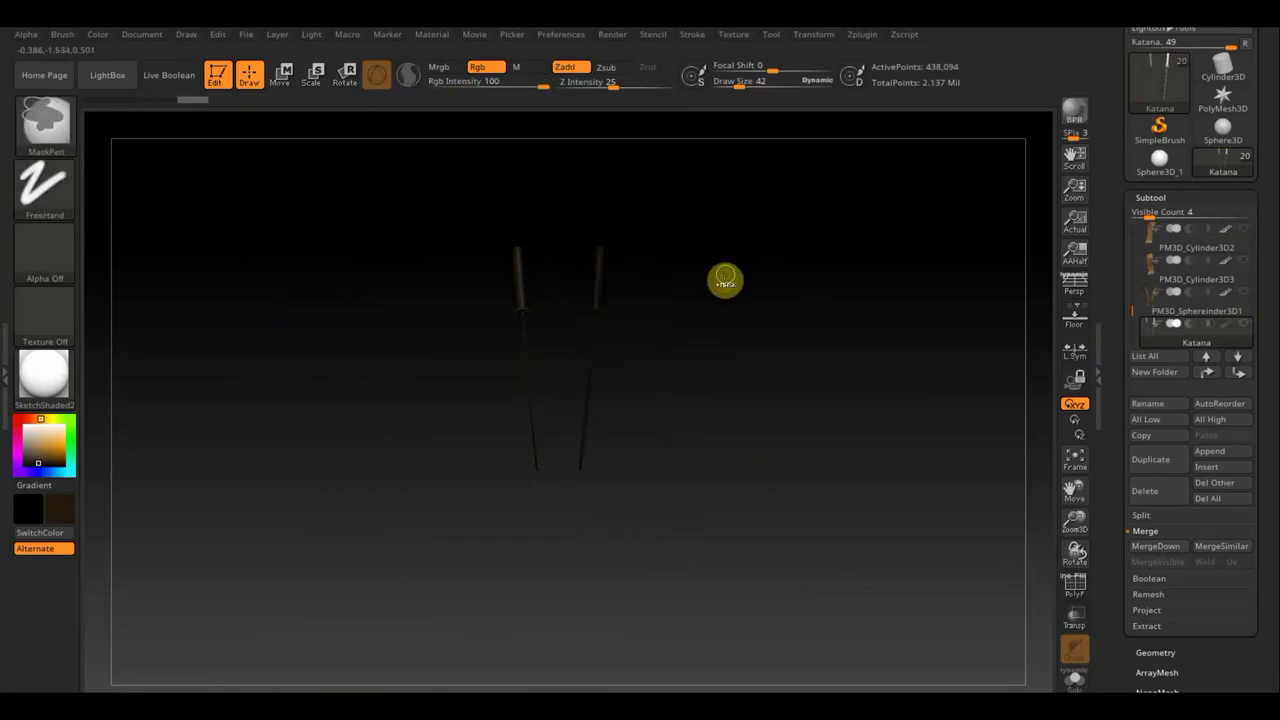
key(ctrl+shift)
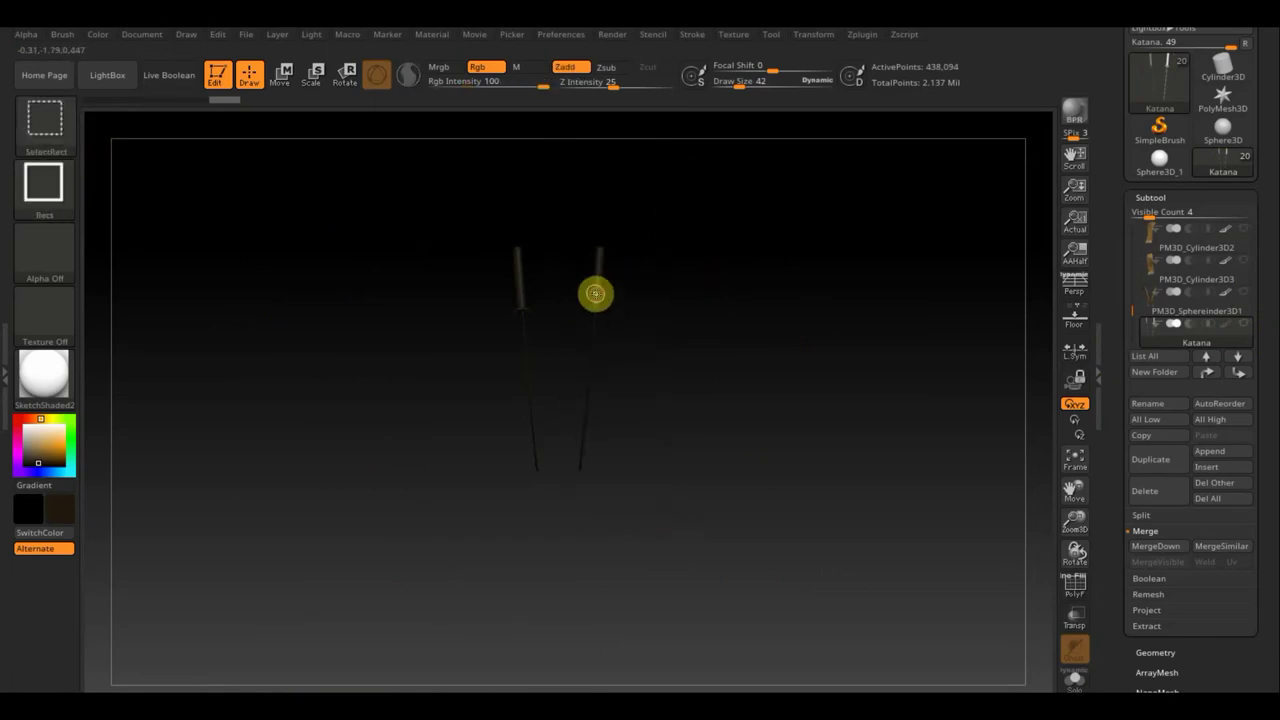
click(1155, 652)
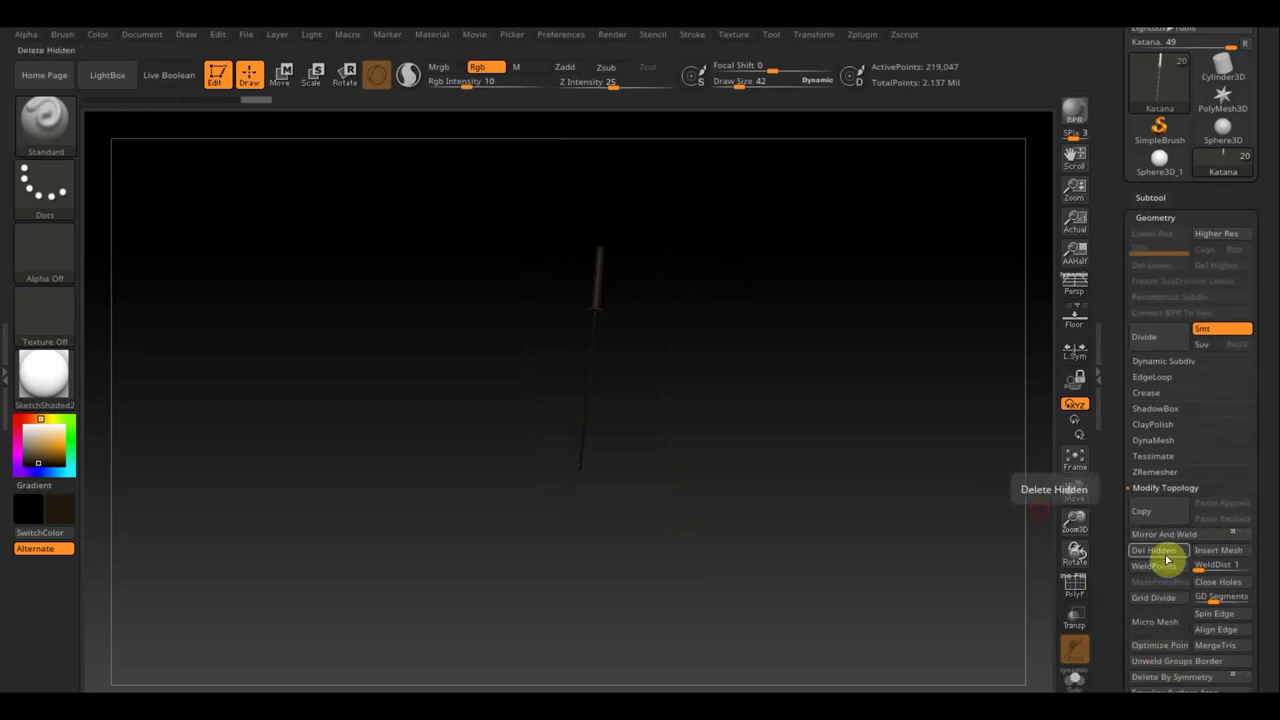
click(1160, 552)
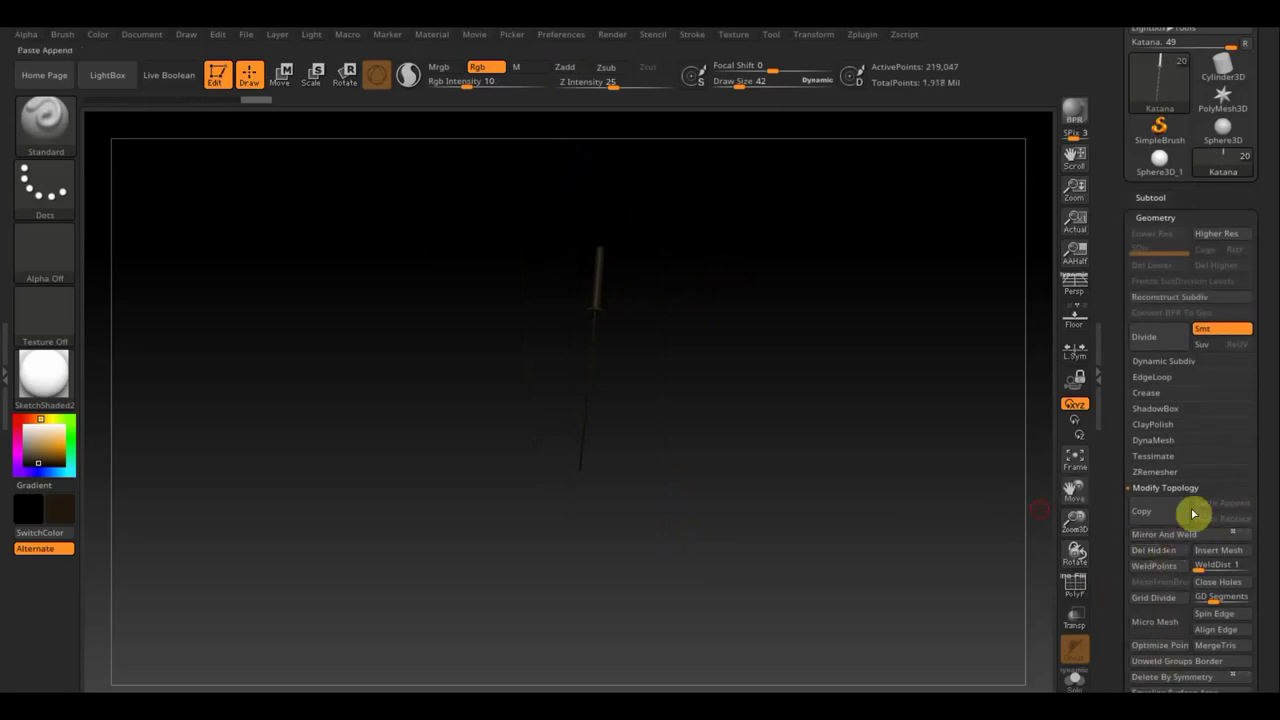
- Sample the dark blue of the Extract1 bandana and reselect the Katana subtool
click(23, 424)
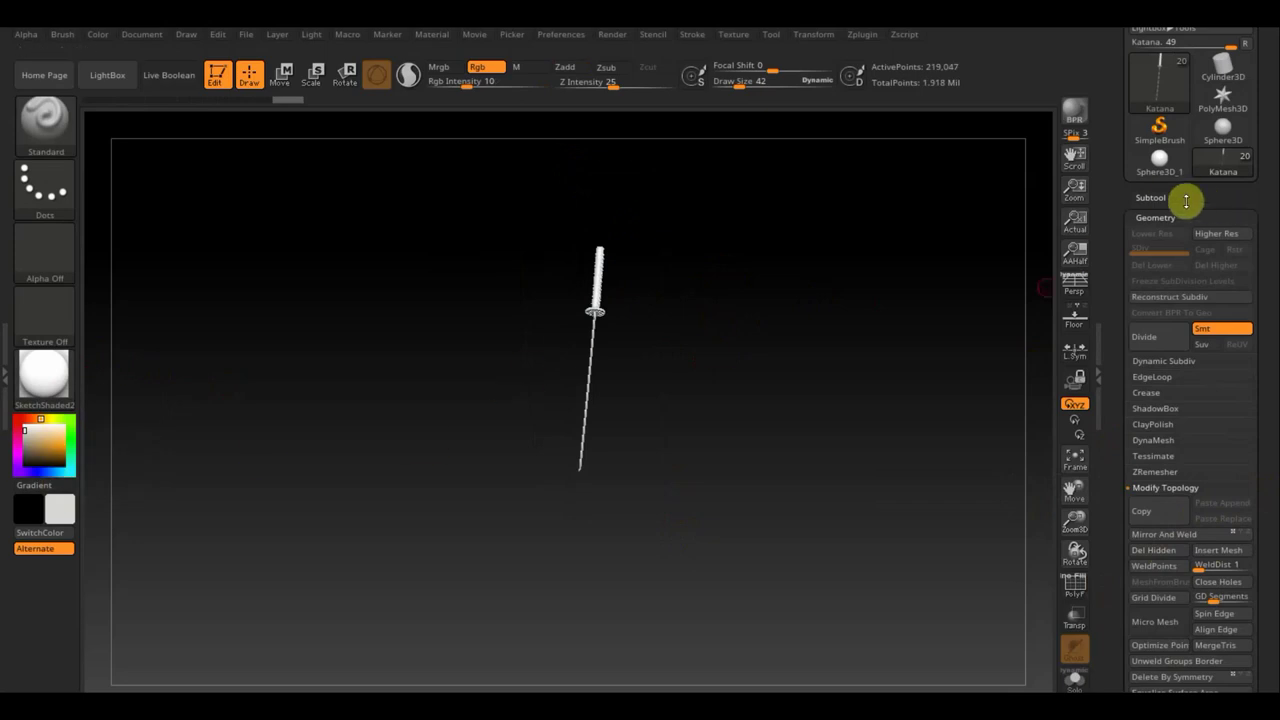
click(1152, 198)
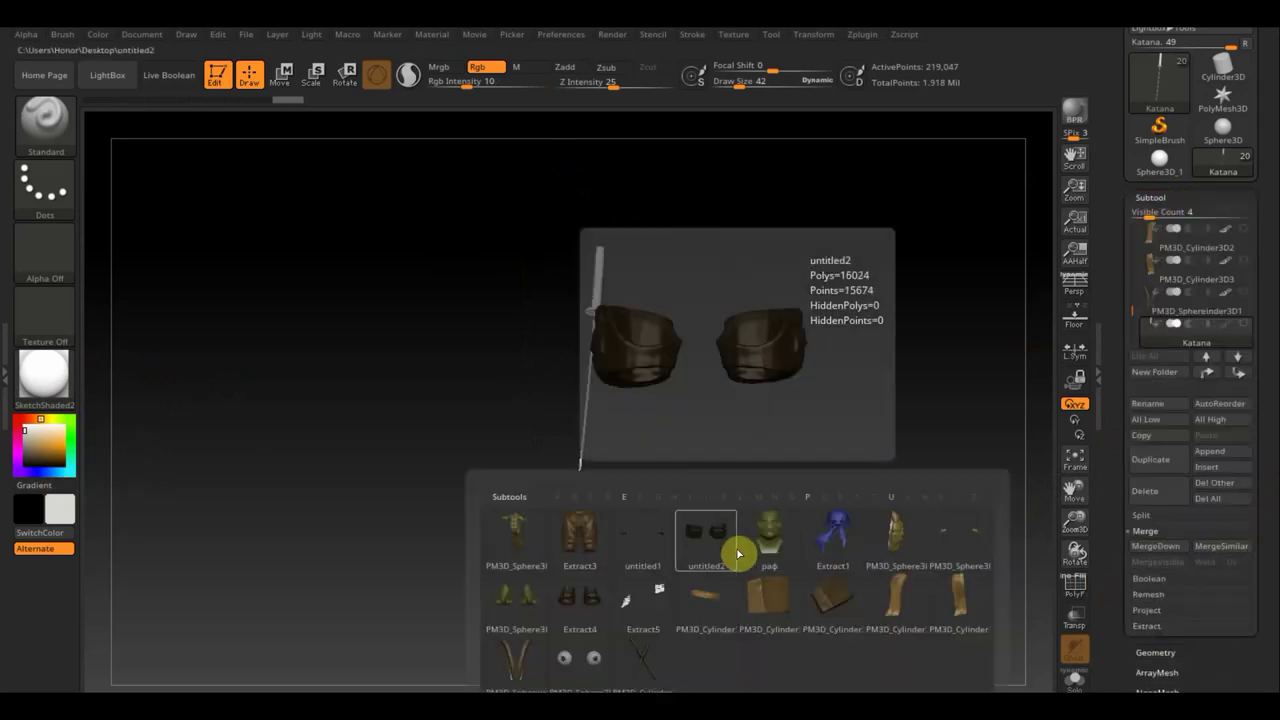
click(849, 531)
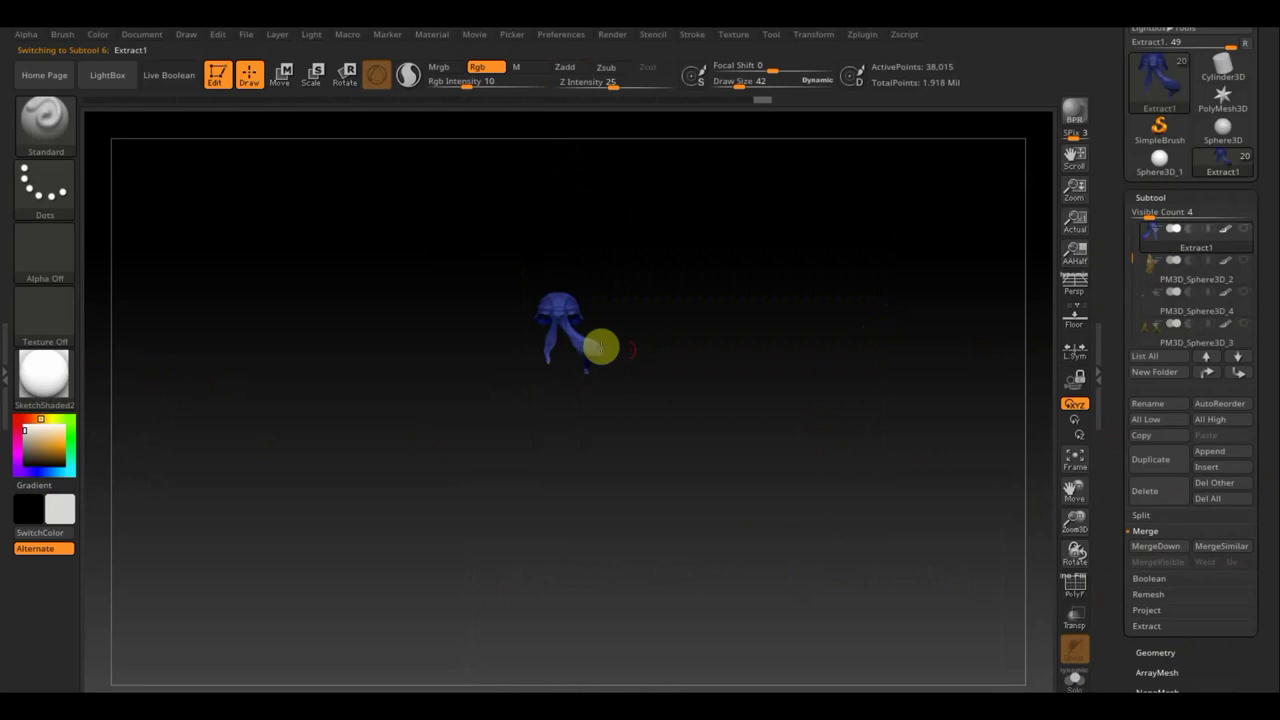
key(c)
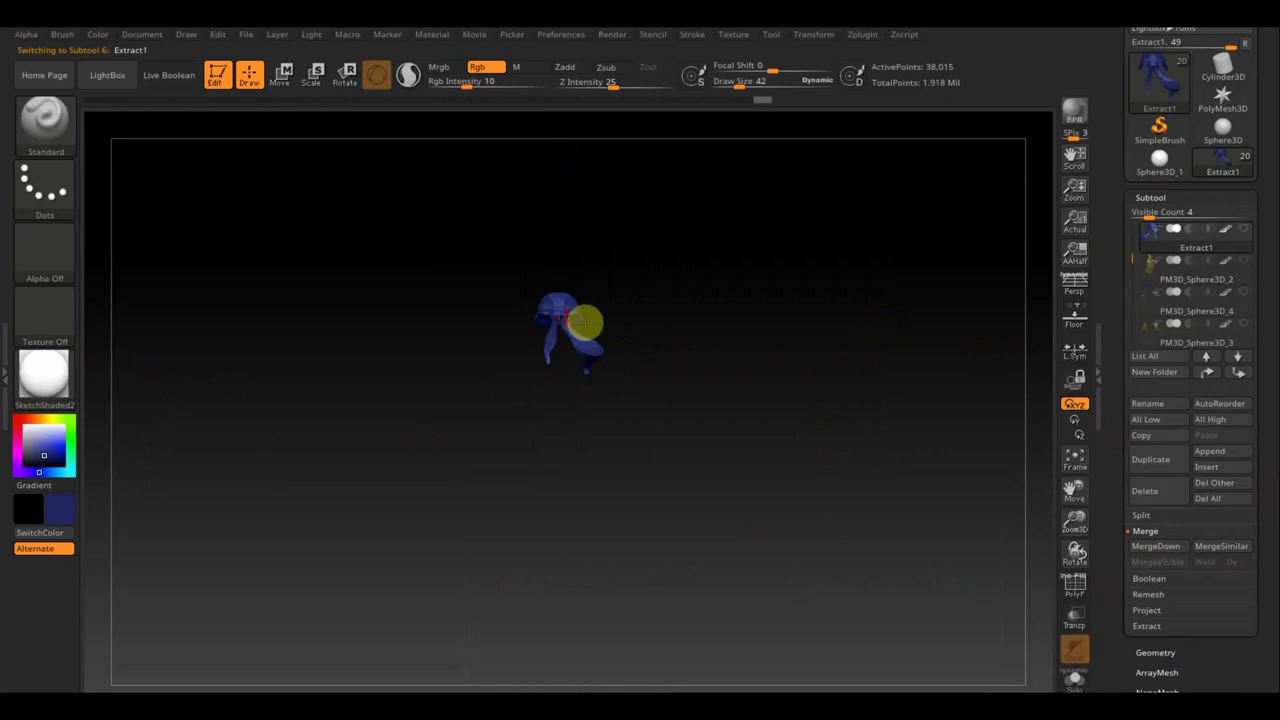
key(n)
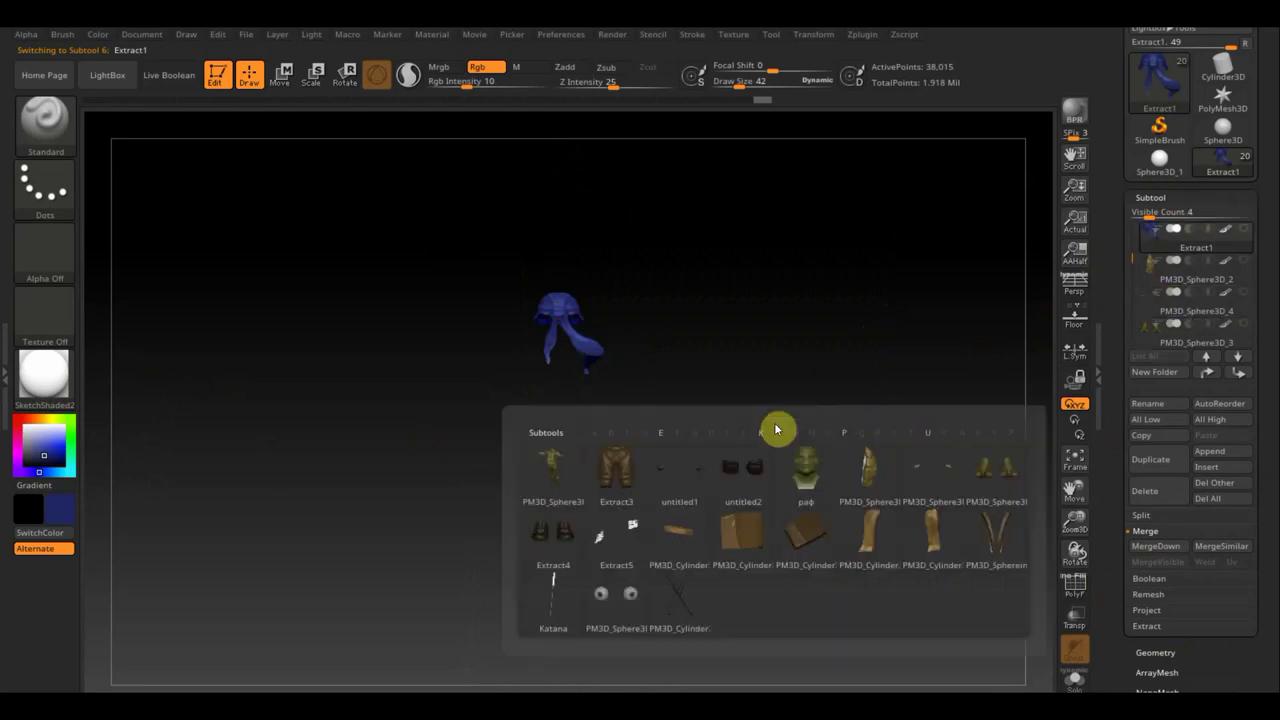
click(552, 598)
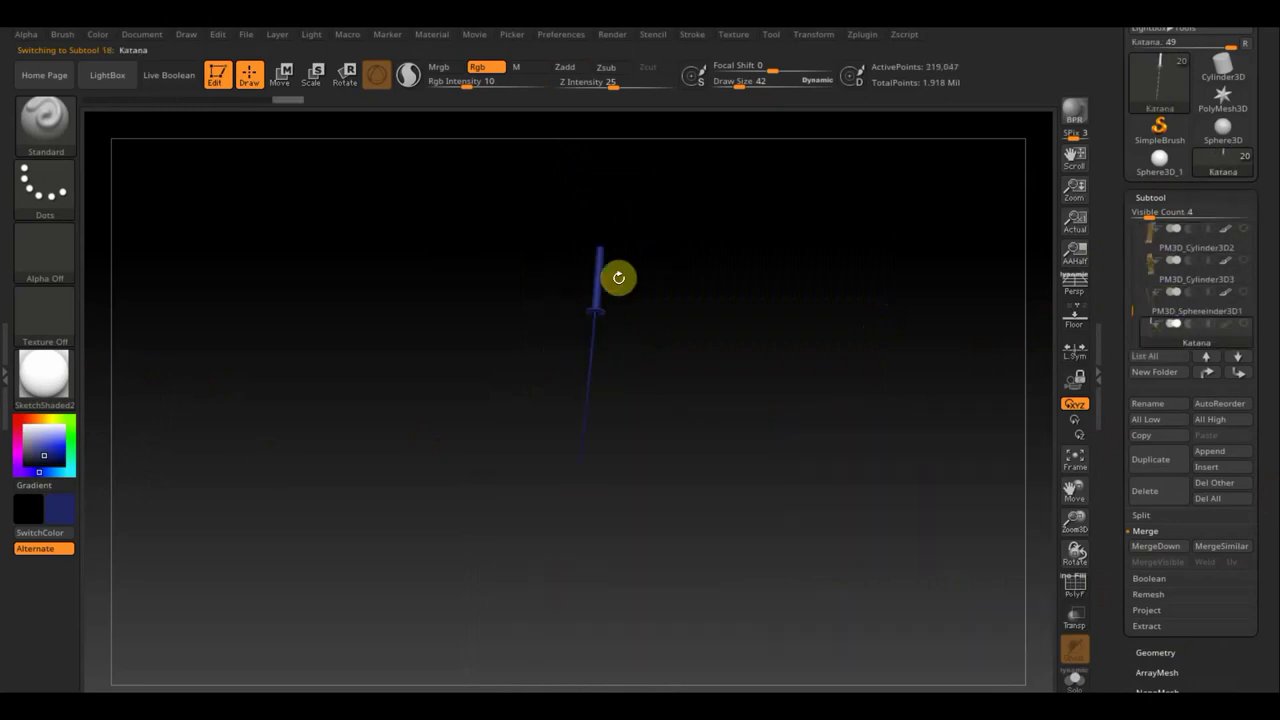
- Paint the katana handle dark blue
drag(601, 291, 591, 274)
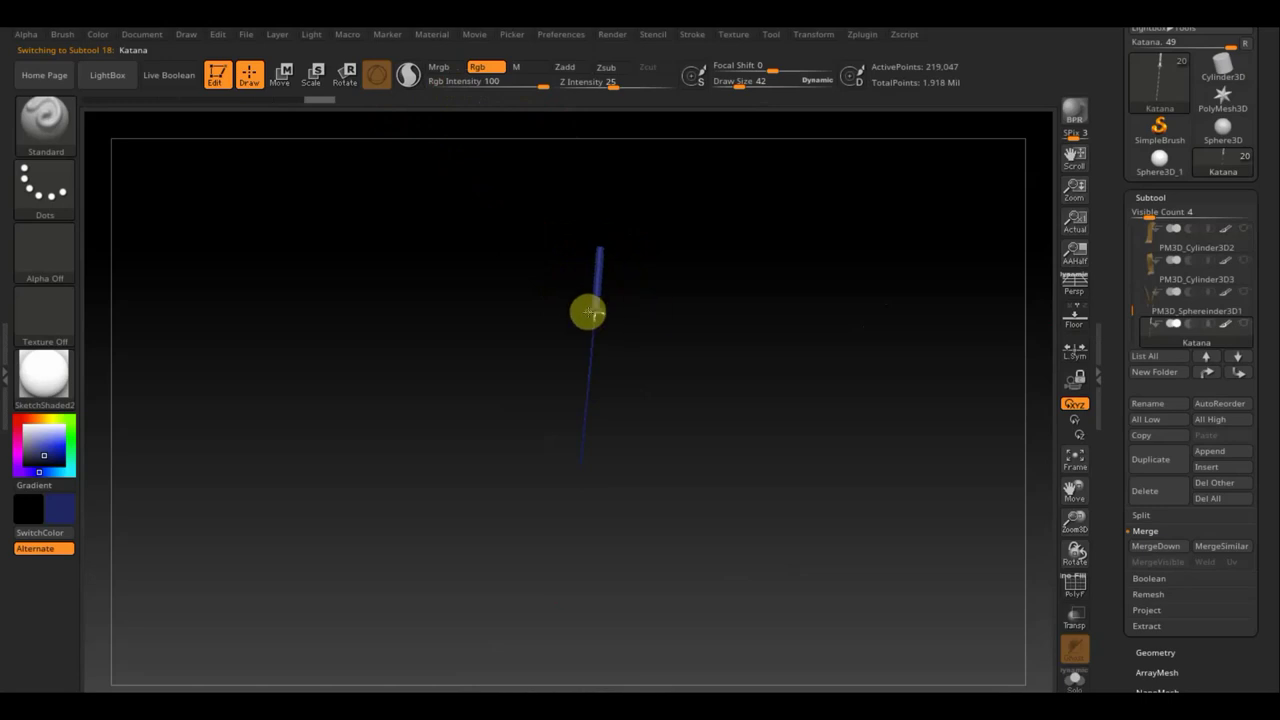
drag(681, 295, 776, 323)
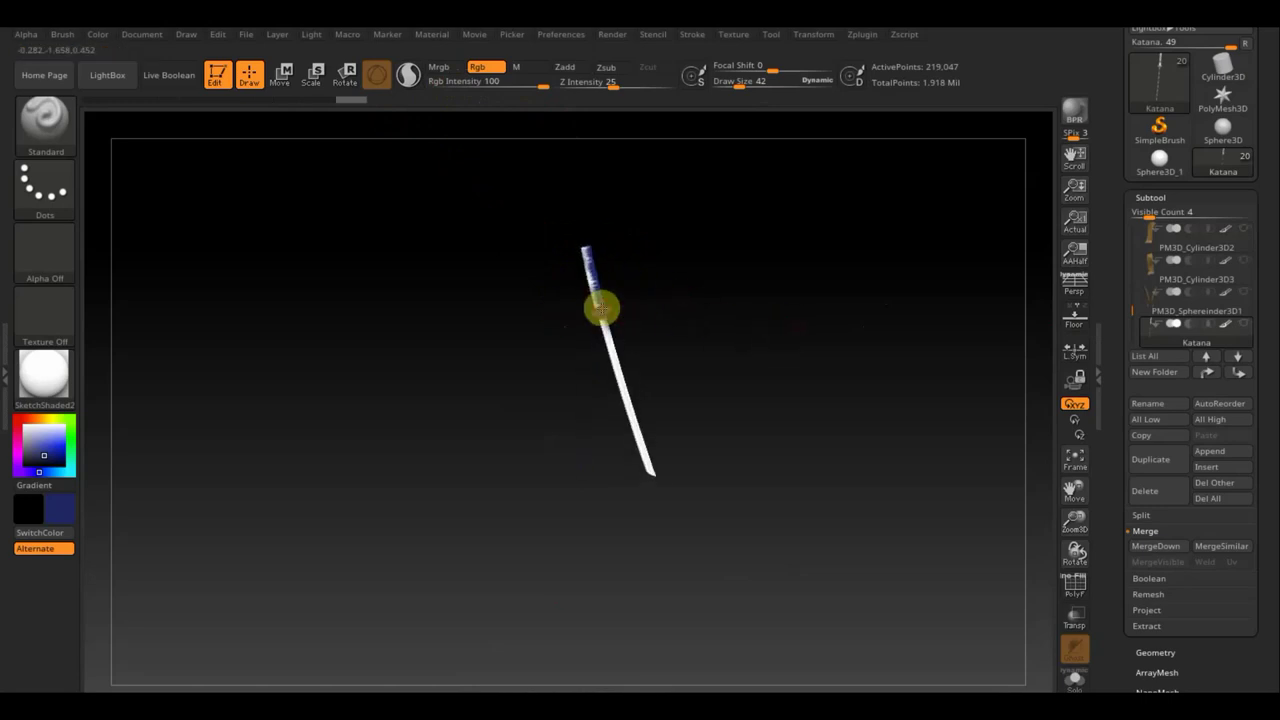
mouse_move(580, 306)
mouse_down()
mouse_move(594, 277)
mouse_move(550, 252)
mouse_move(692, 318)
mouse_move(760, 306)
mouse_up()
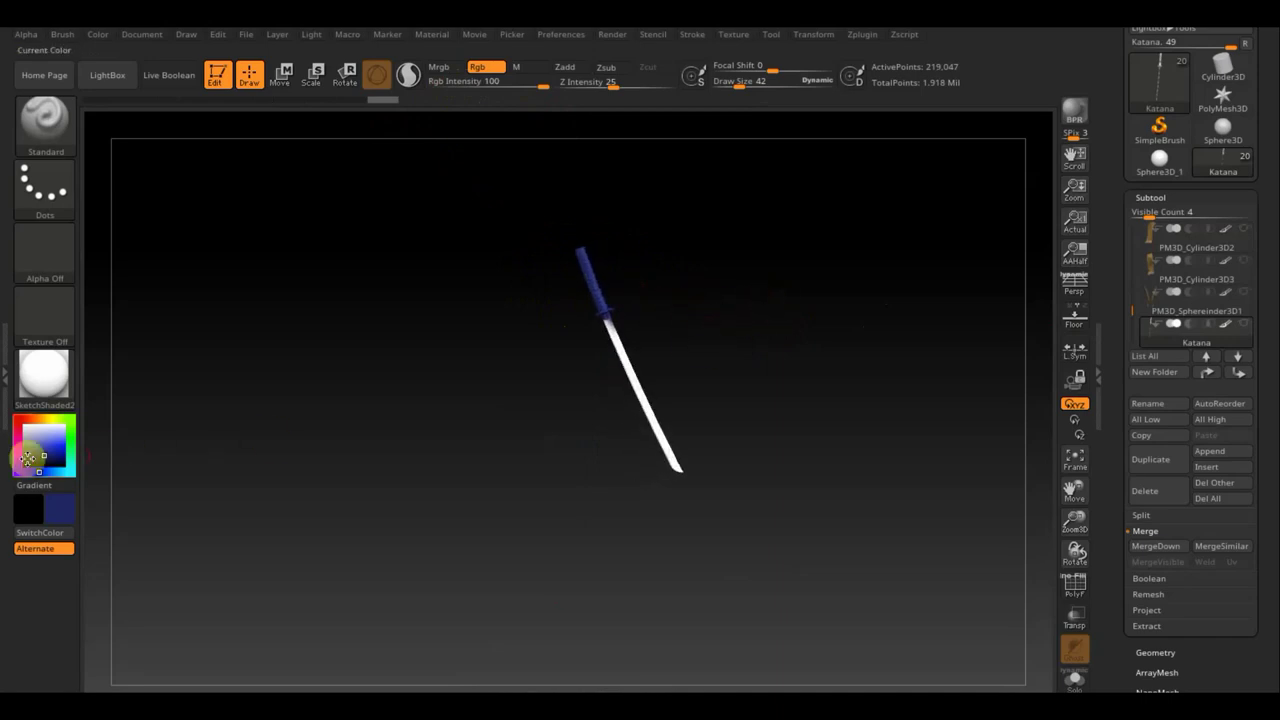
- Paint the katana blade light grey and orbit to check the result
click(58, 508)
mouse_move(46, 515)
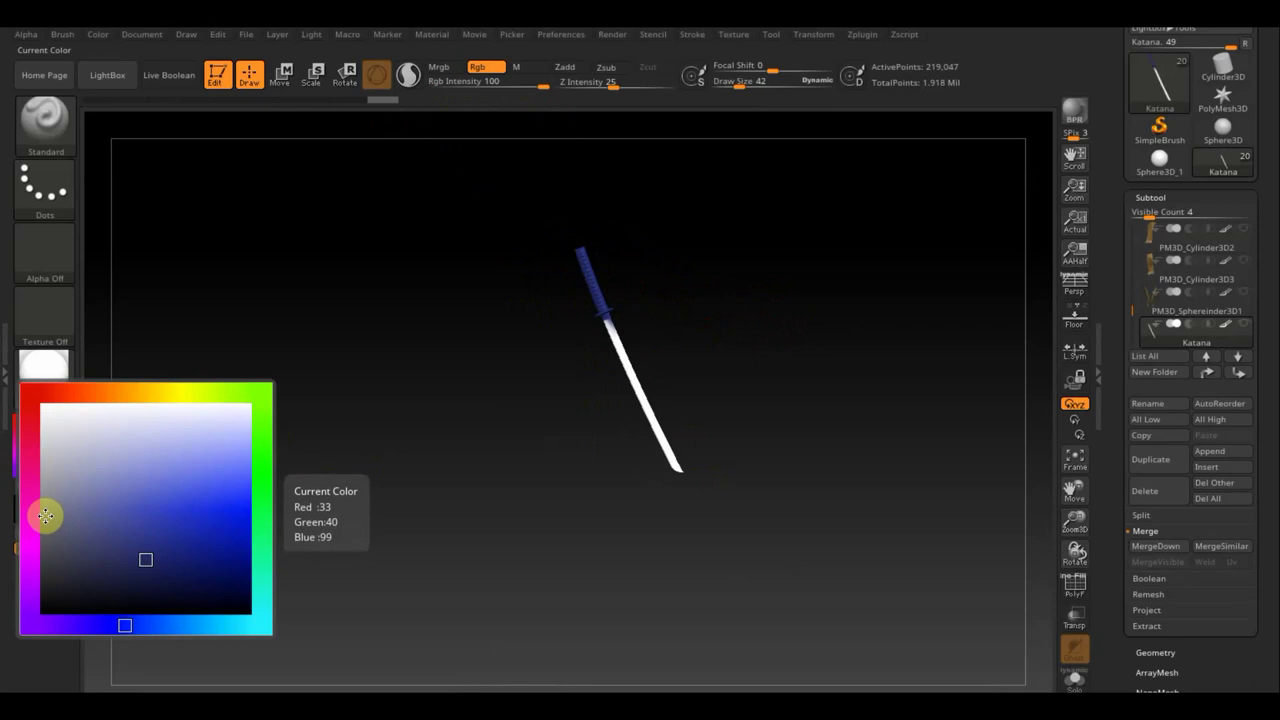
drag(46, 515, 48, 508)
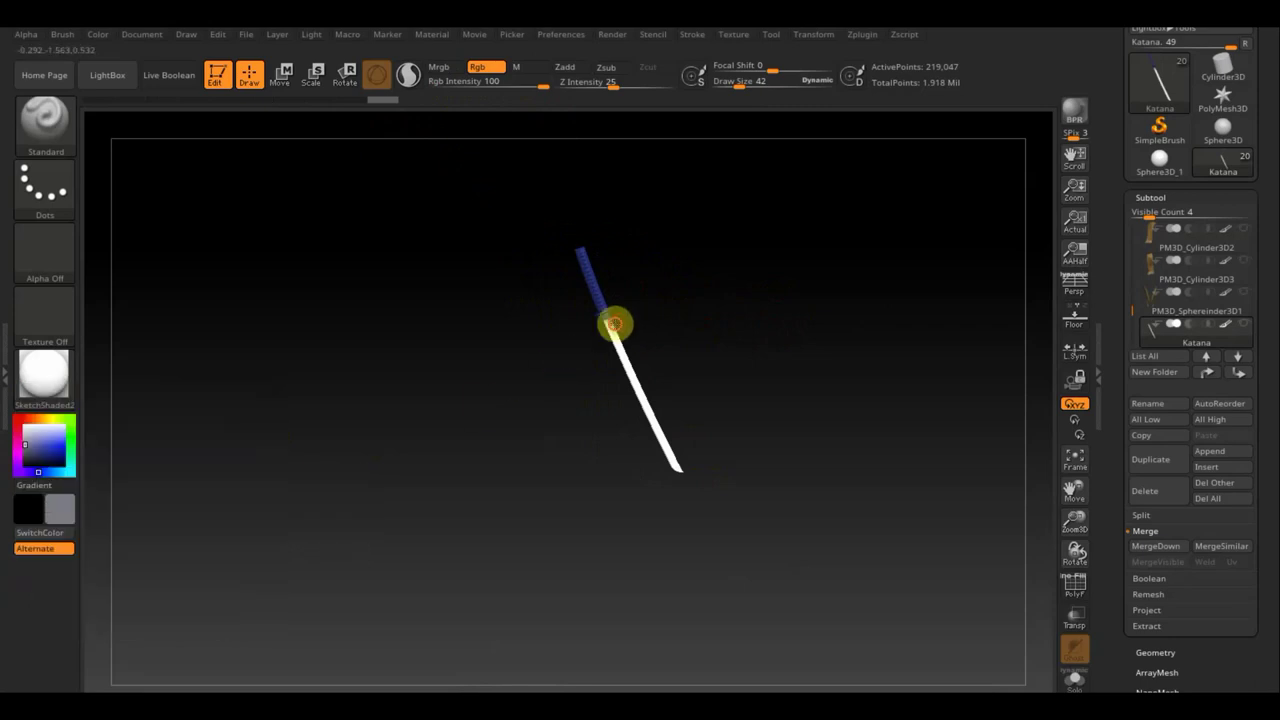
mouse_move(626, 338)
mouse_down()
mouse_move(663, 443)
mouse_move(617, 371)
mouse_move(666, 423)
mouse_up()
drag(745, 422, 568, 443)
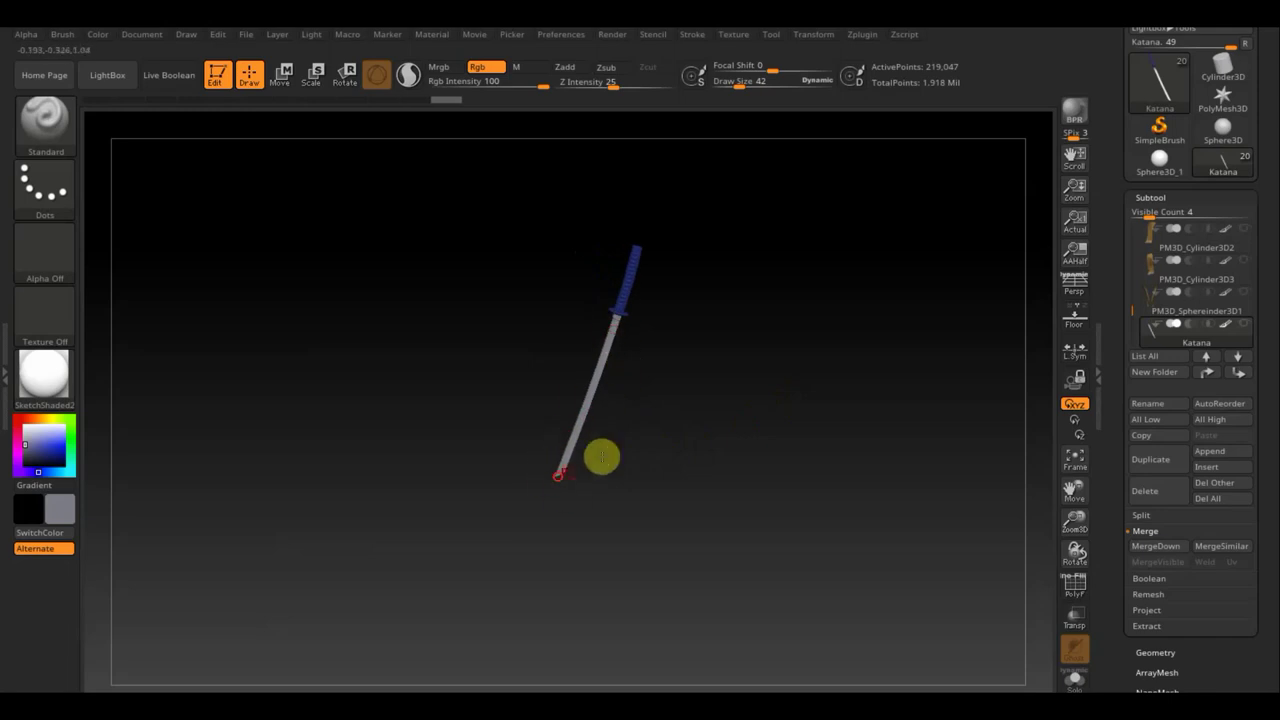
drag(749, 437, 754, 471)
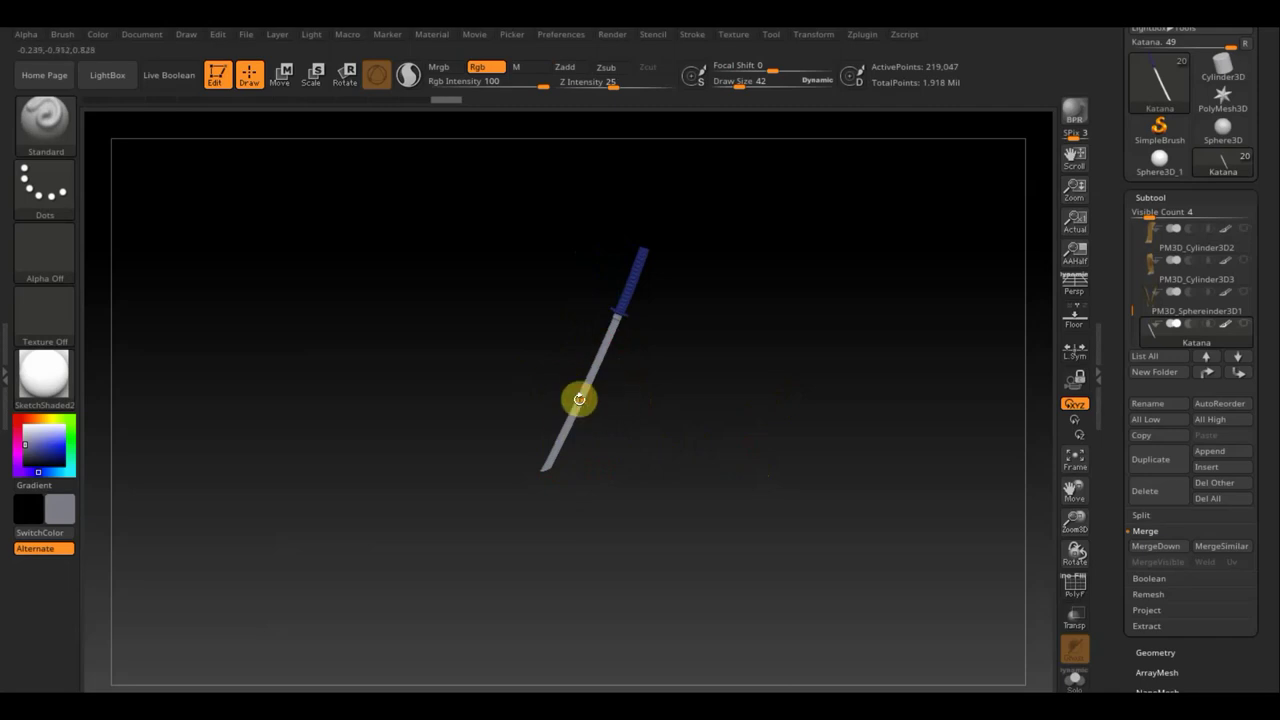
mouse_move(579, 399)
mouse_down()
mouse_move(725, 432)
mouse_move(711, 446)
mouse_up()
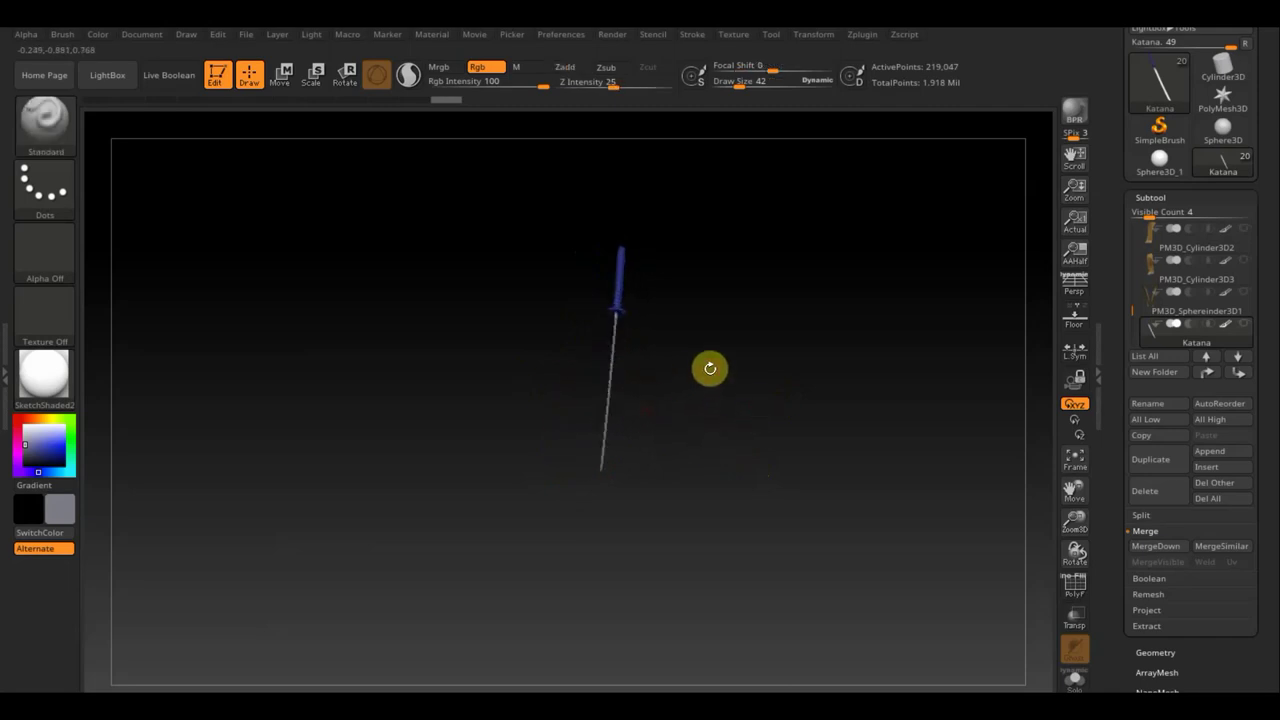
mouse_move(1196, 328)
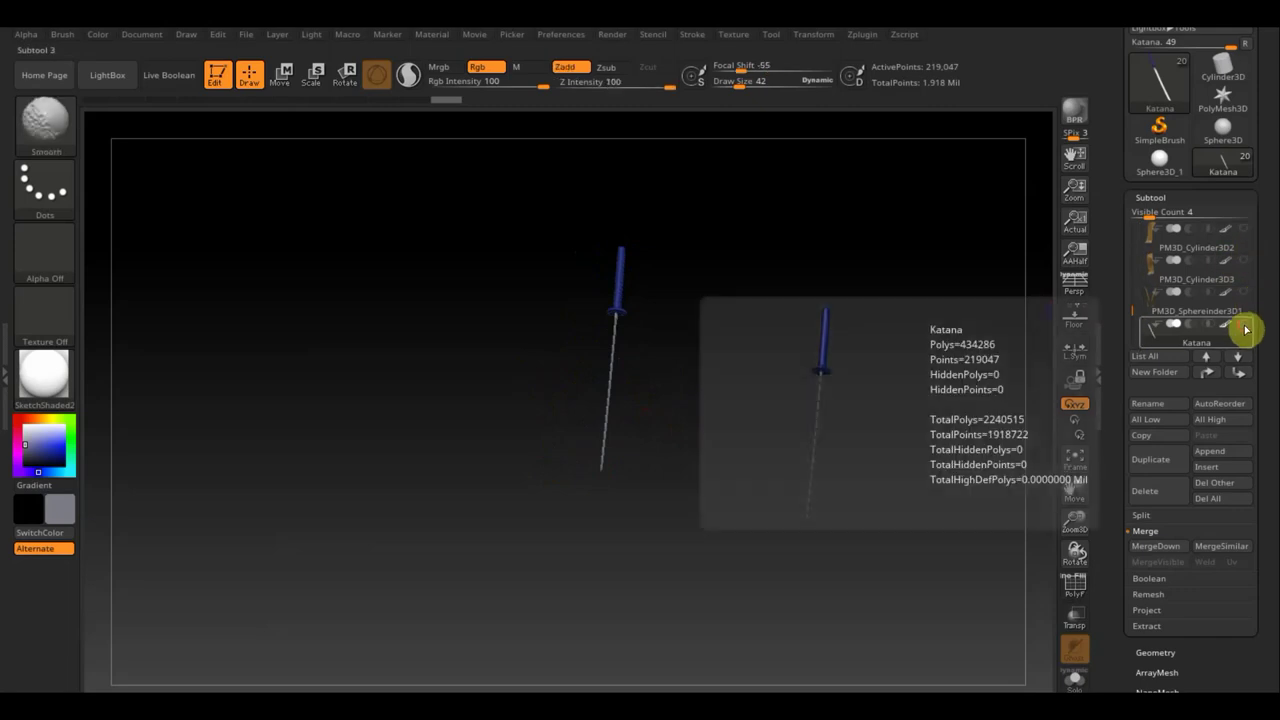
- Unsolo the katana and rotate it with Transpose Move into a diagonal across the back
shift+click(1246, 329)
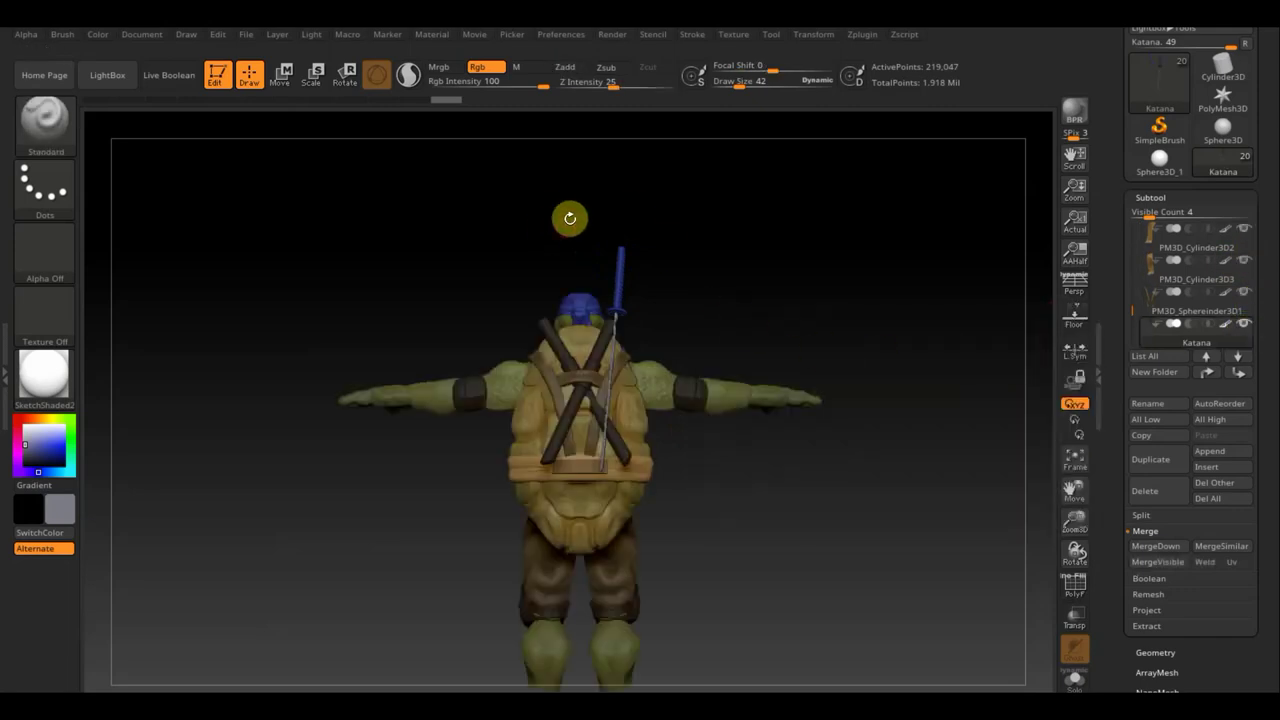
click(280, 76)
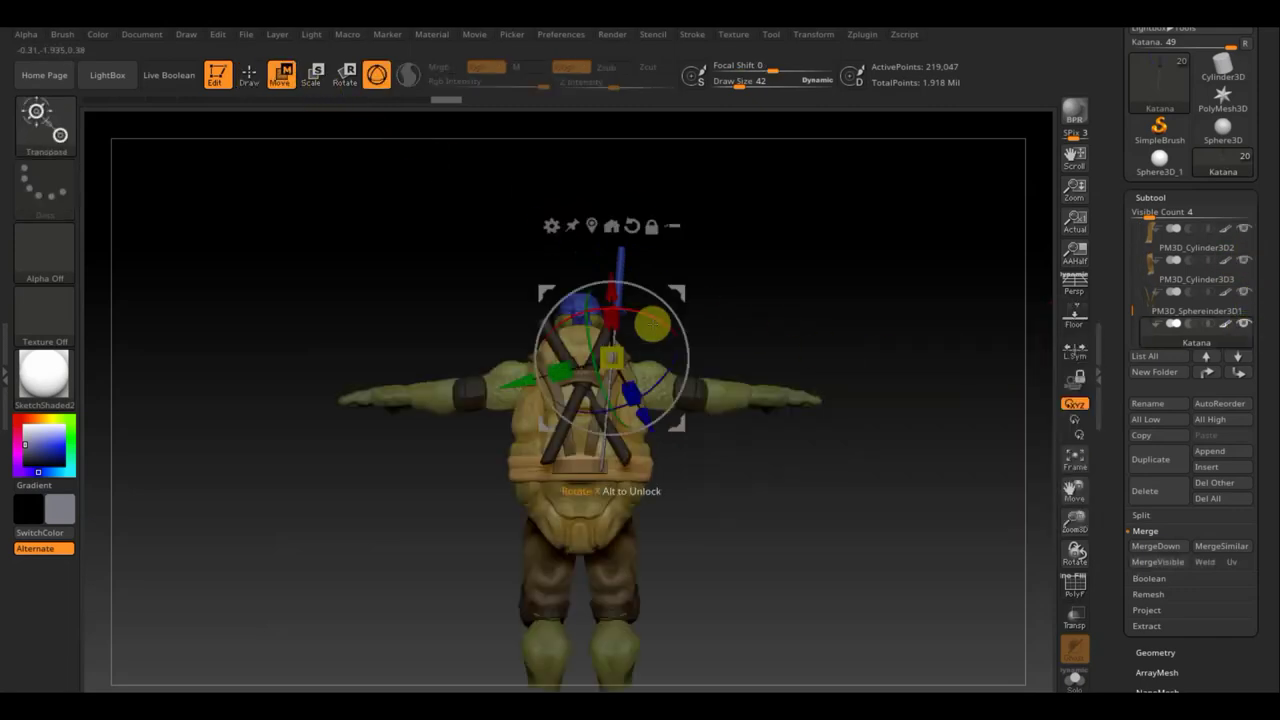
drag(648, 315, 813, 412)
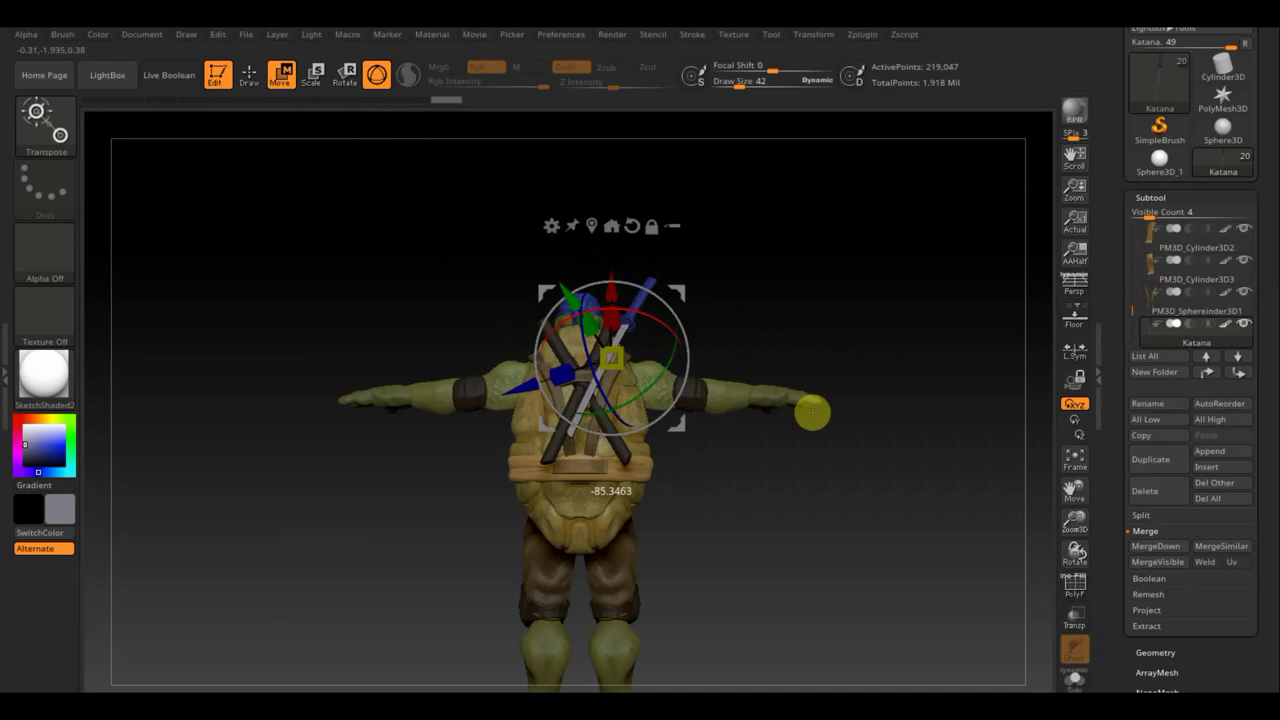
mouse_move(801, 404)
mouse_down()
mouse_move(585, 278)
mouse_move(497, 272)
mouse_move(671, 277)
mouse_move(660, 297)
mouse_move(683, 356)
mouse_move(660, 286)
mouse_move(555, 287)
mouse_move(517, 271)
mouse_move(527, 285)
mouse_up()
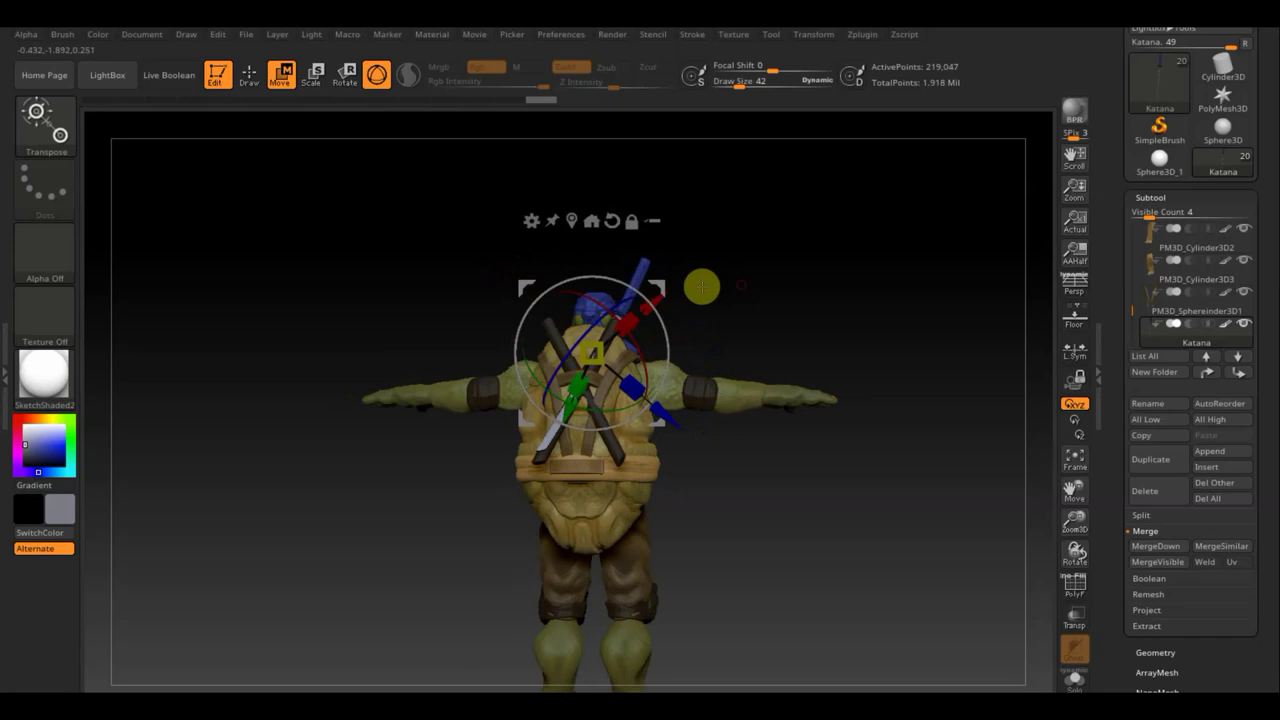
- Check the katana placement from side and back views, nudging it slightly
drag(703, 286, 676, 274)
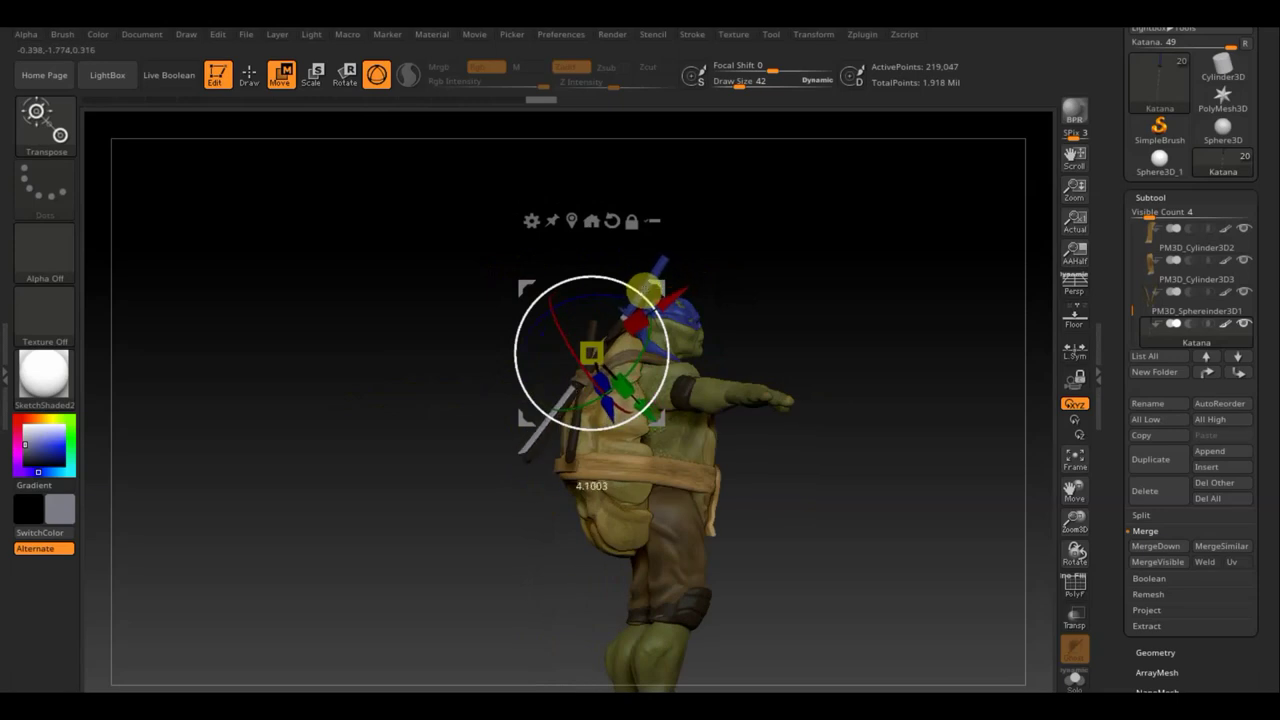
mouse_move(746, 286)
mouse_down()
mouse_move(837, 391)
mouse_move(811, 371)
mouse_move(821, 305)
mouse_move(831, 354)
mouse_move(889, 351)
mouse_move(954, 386)
mouse_move(719, 320)
mouse_move(662, 289)
mouse_up()
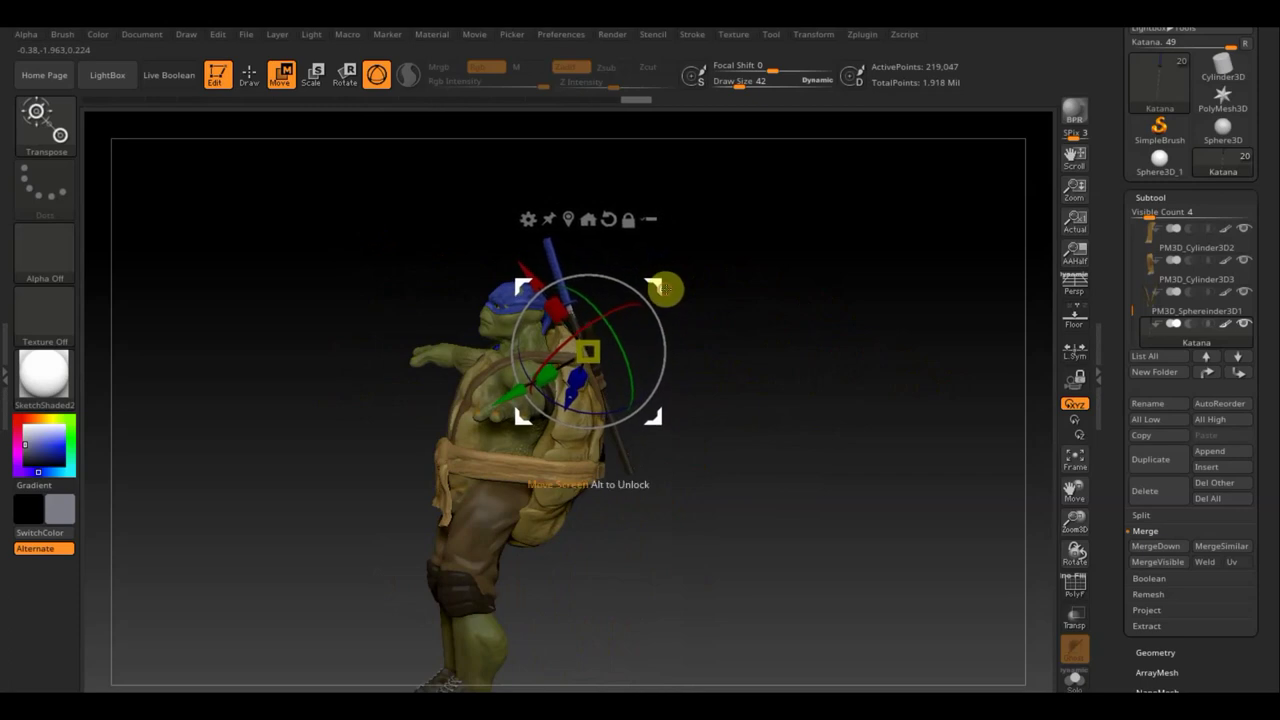
drag(859, 363, 752, 341)
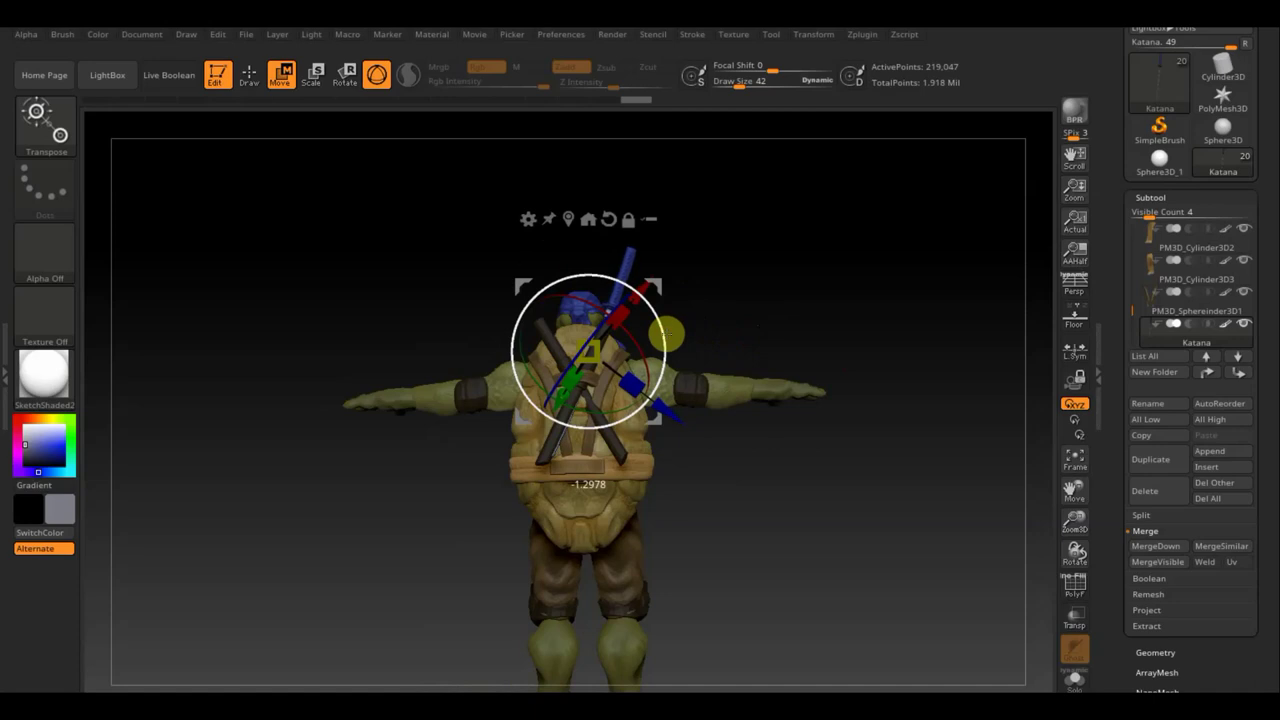
mouse_move(800, 314)
mouse_down()
mouse_move(734, 331)
mouse_move(731, 297)
mouse_move(794, 323)
mouse_move(686, 363)
mouse_up()
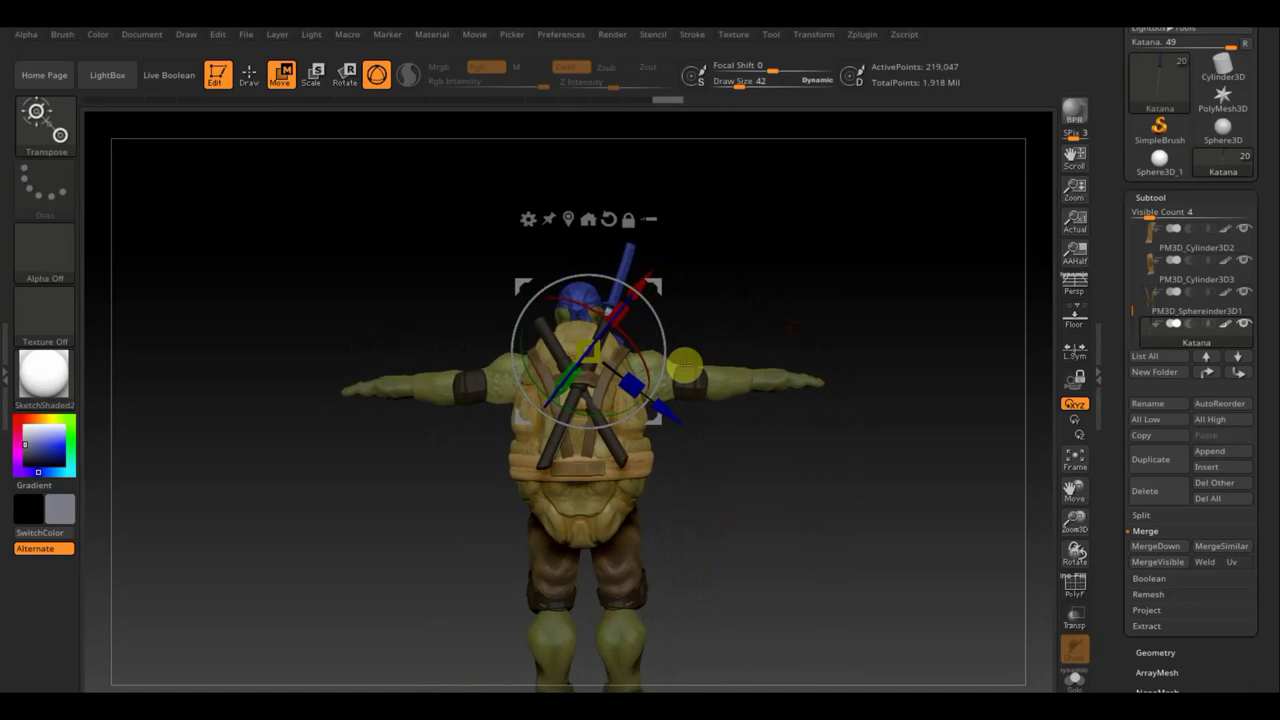
drag(774, 291, 801, 413)
scroll(801, 413, up, 3)
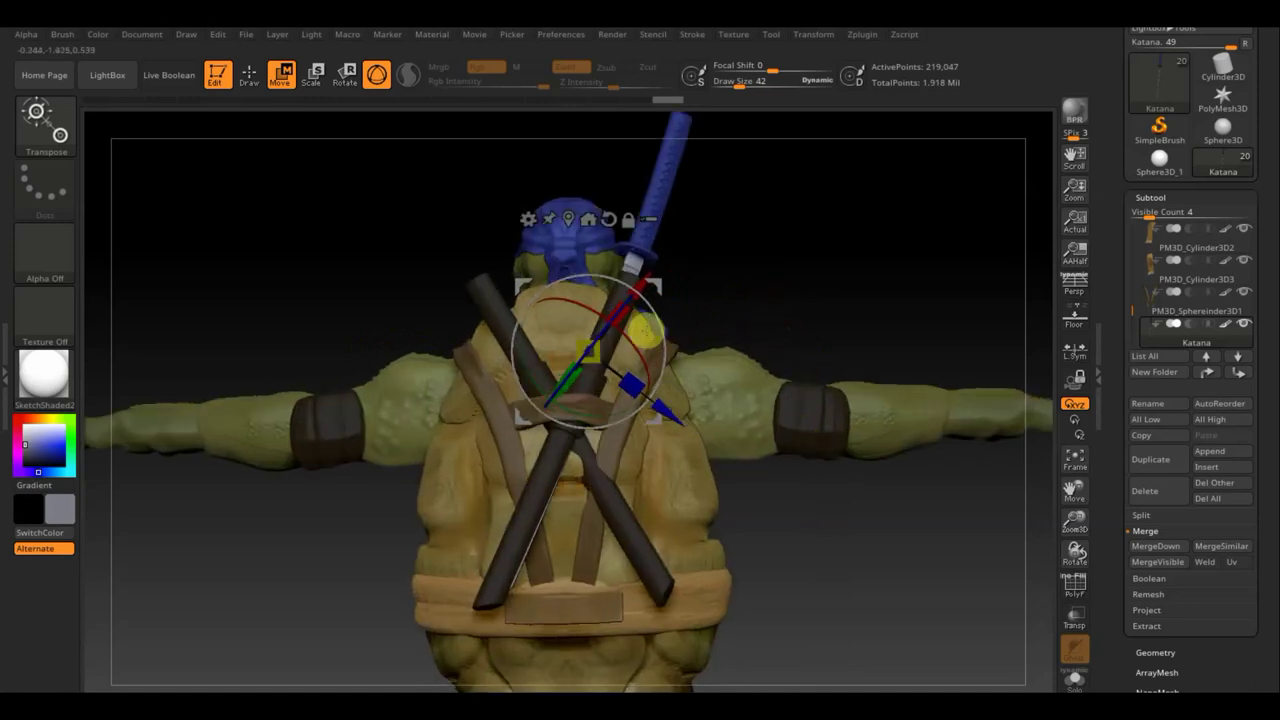
drag(647, 332, 655, 330)
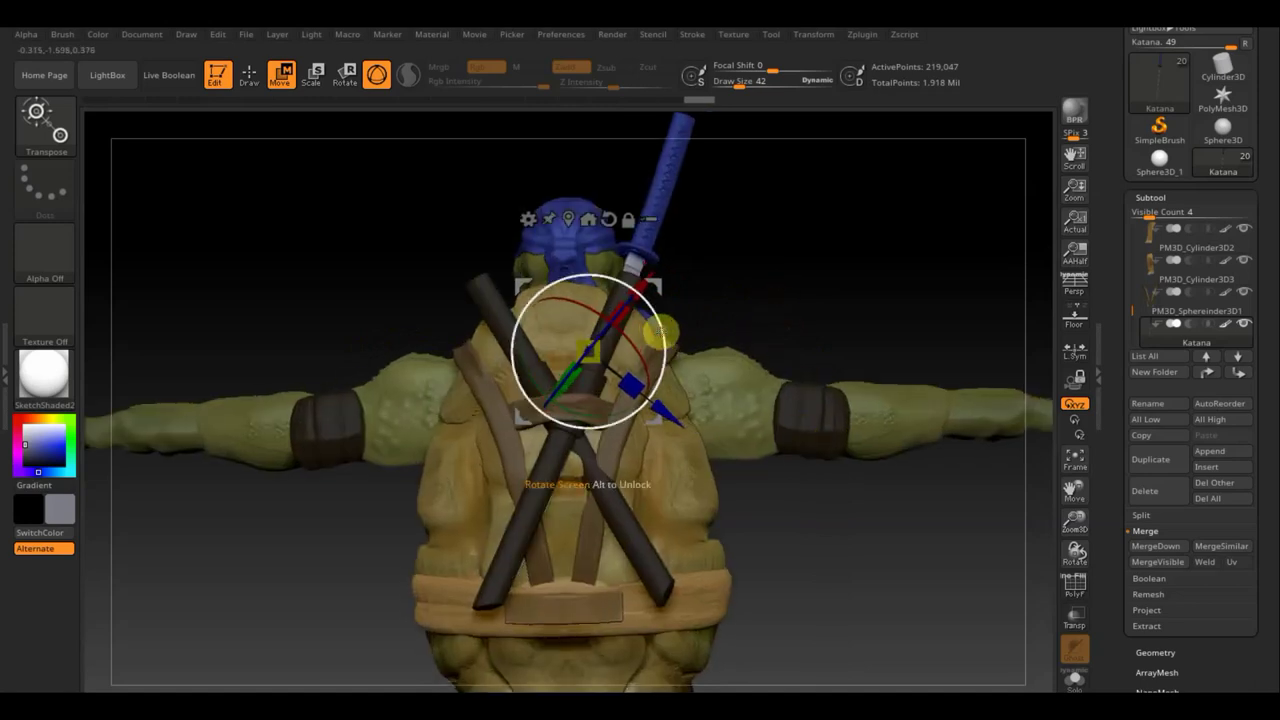
mouse_move(751, 306)
mouse_down()
mouse_move(803, 314)
mouse_move(739, 313)
mouse_up()
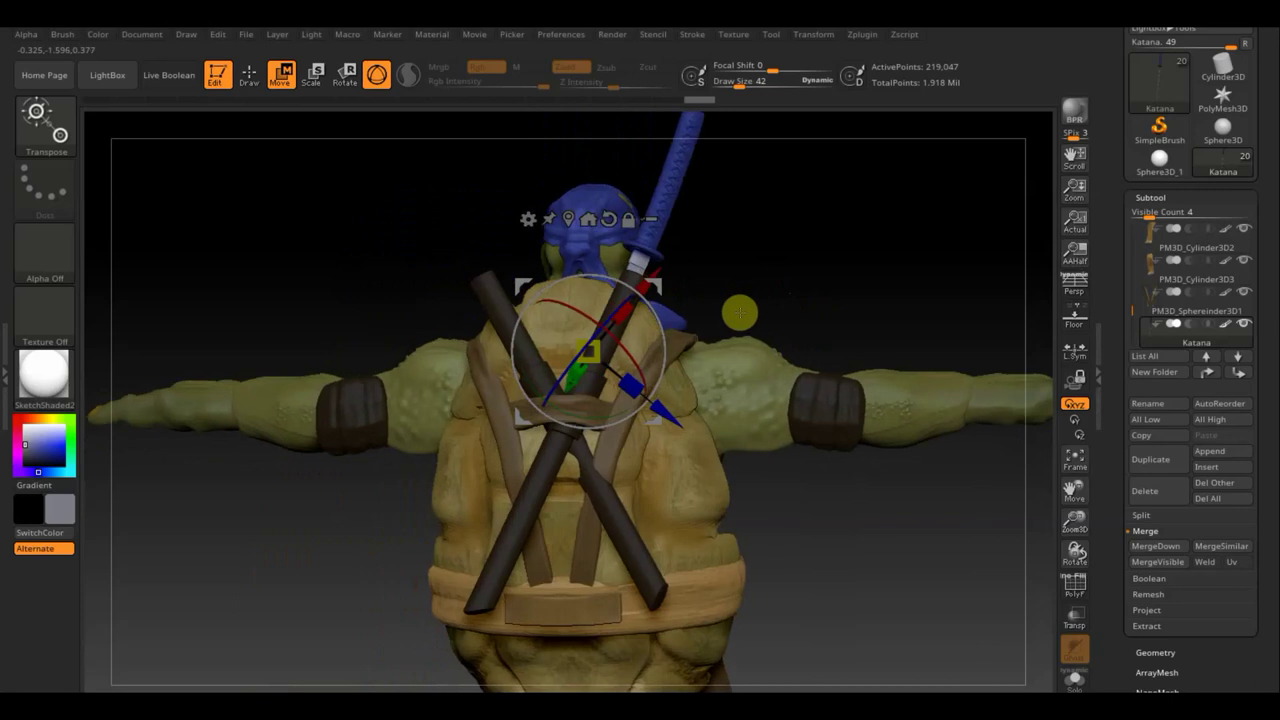
drag(800, 274, 796, 286)
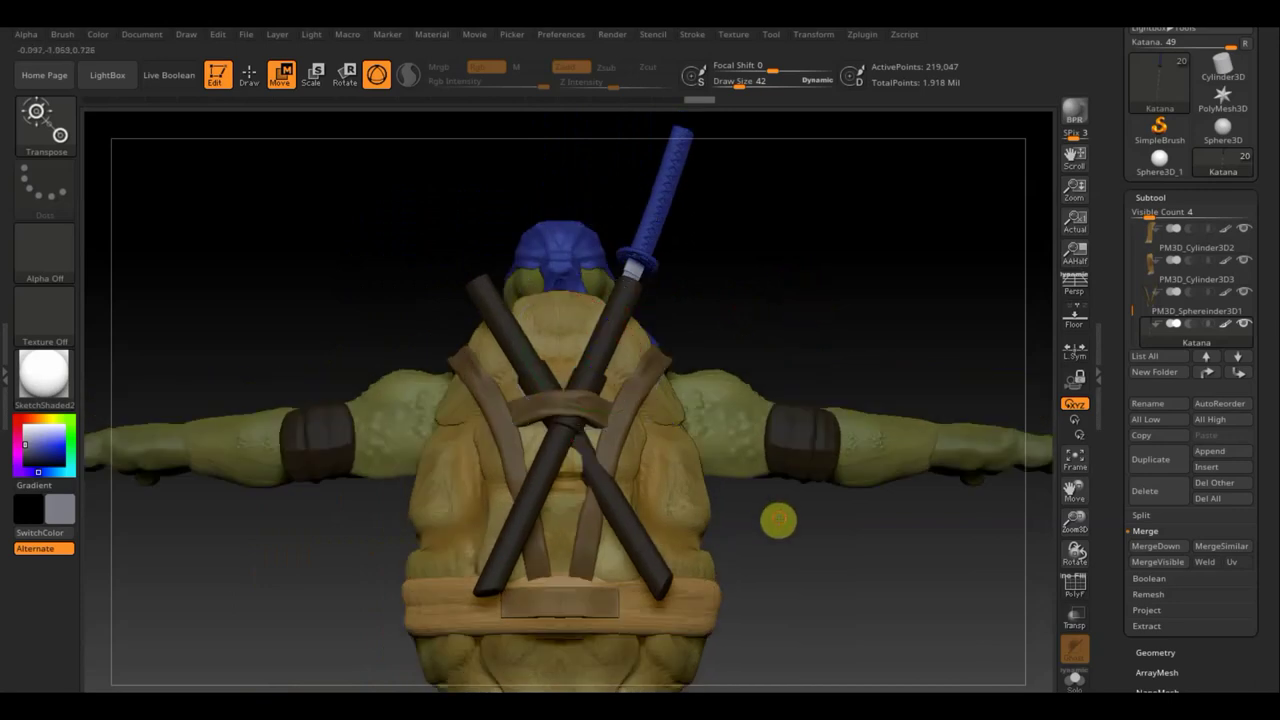
alt+drag(777, 517, 751, 426)
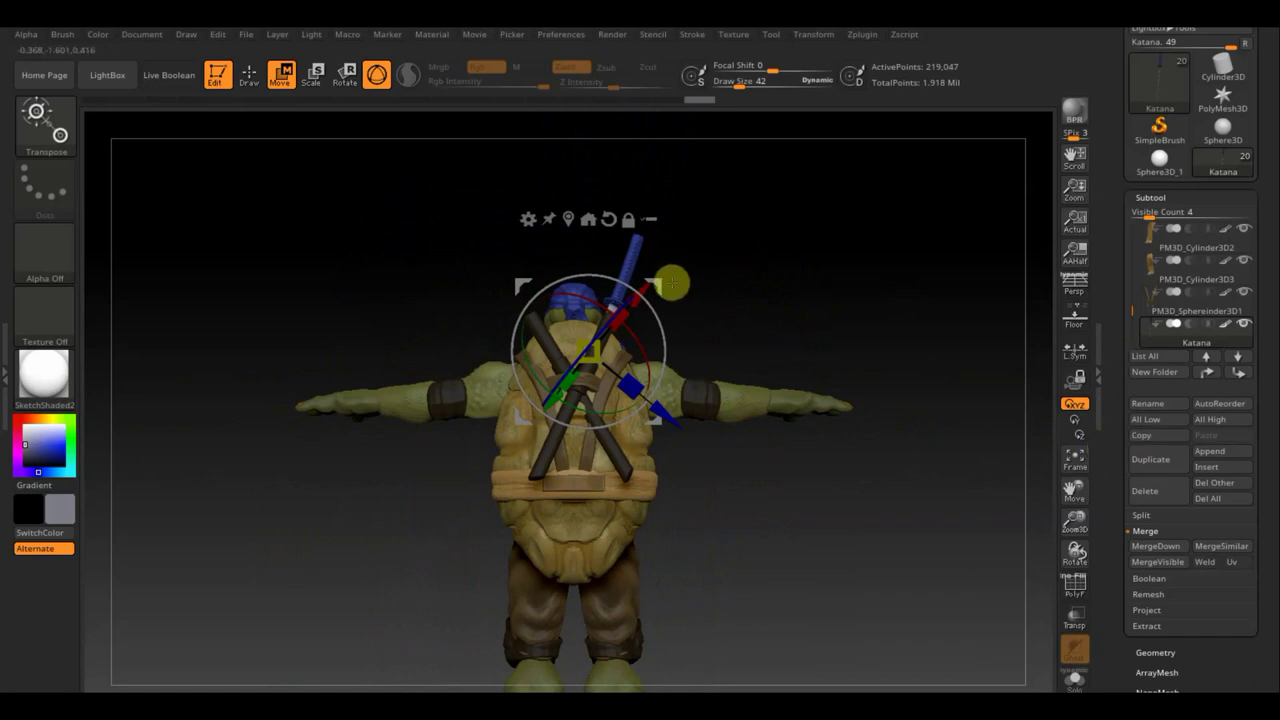
key(ctrl)
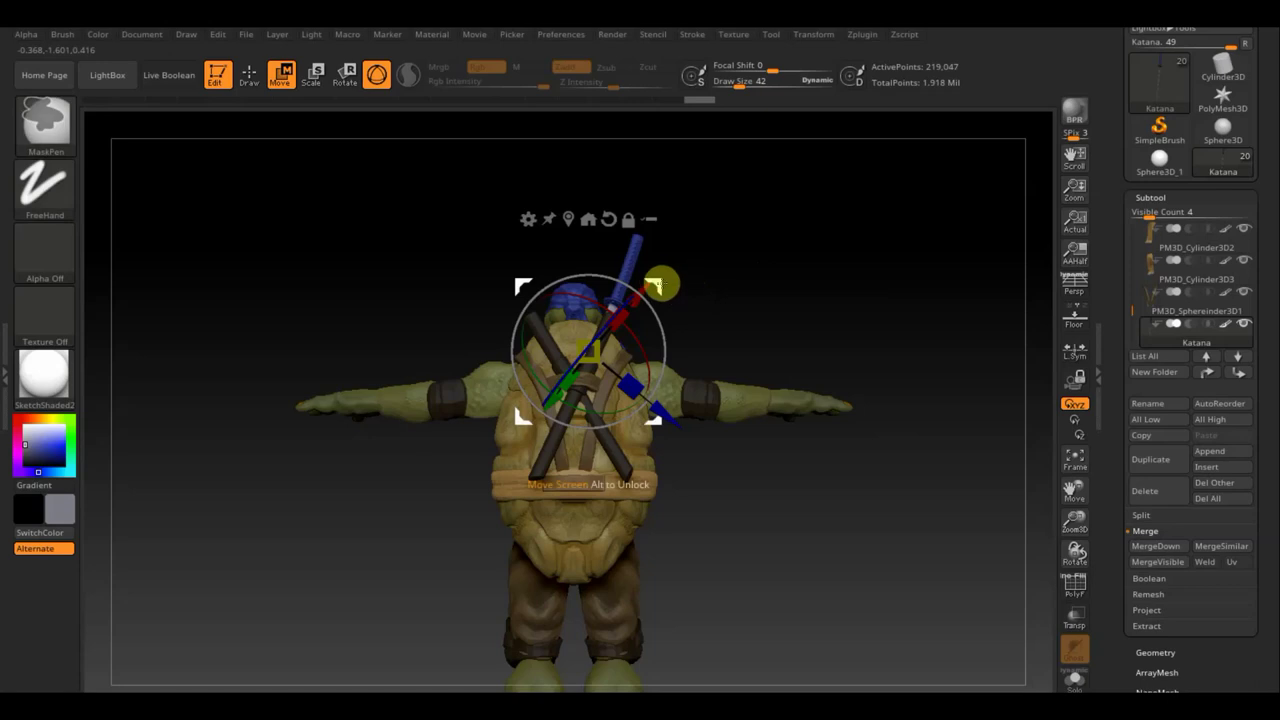
- Ctrl-drag to duplicate the katana and rotate the copy into a shallow diagonal on the back
ctrl+drag(660, 282, 540, 318)
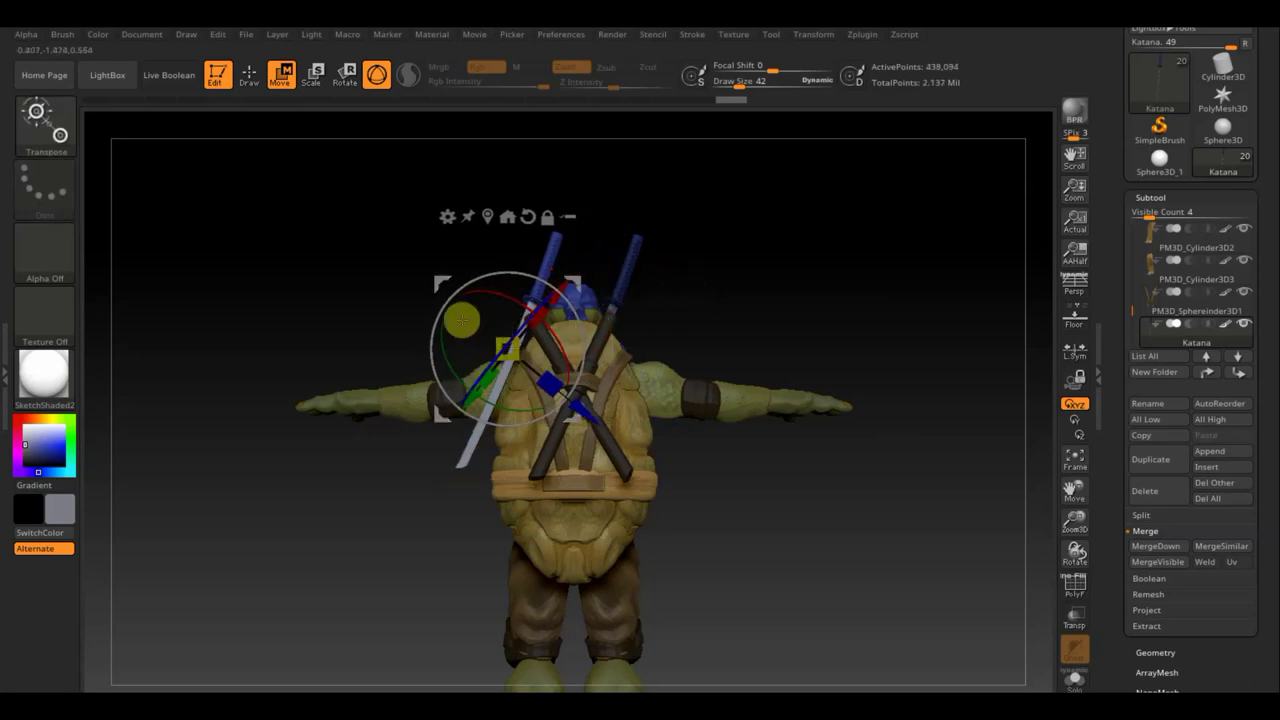
mouse_move(484, 290)
mouse_down()
mouse_move(606, 396)
mouse_move(672, 488)
mouse_move(600, 330)
mouse_move(540, 250)
mouse_move(486, 214)
mouse_move(371, 214)
mouse_move(429, 226)
mouse_up()
mouse_move(507, 348)
mouse_down()
mouse_move(549, 366)
mouse_move(557, 354)
mouse_up()
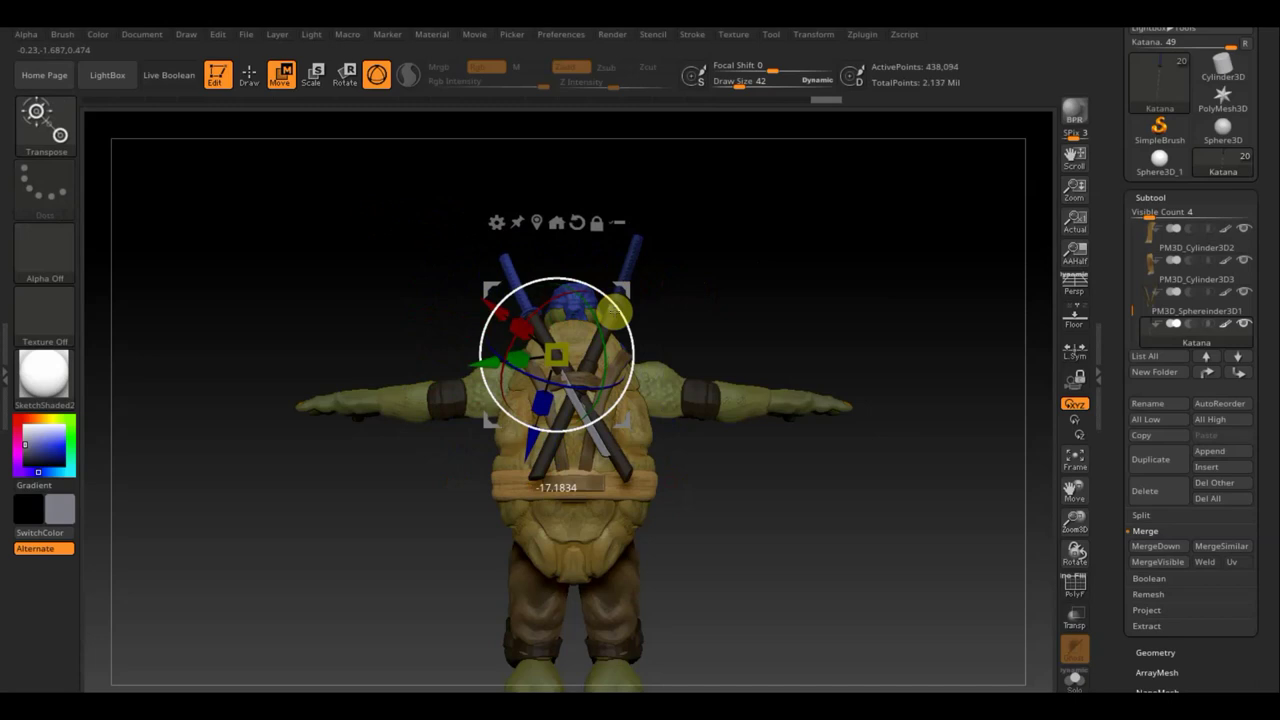
drag(486, 287, 483, 278)
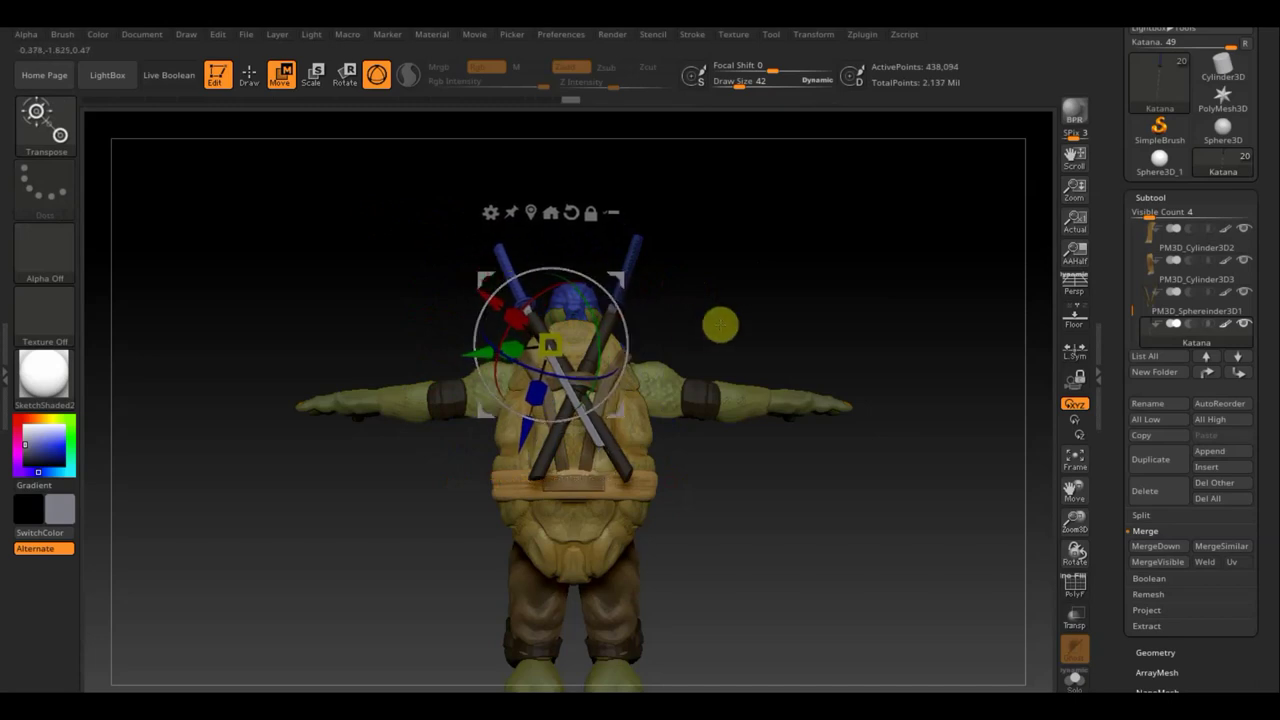
- Inspect the crossed katanas from several angles and nudge the copy into place
drag(720, 323, 631, 323)
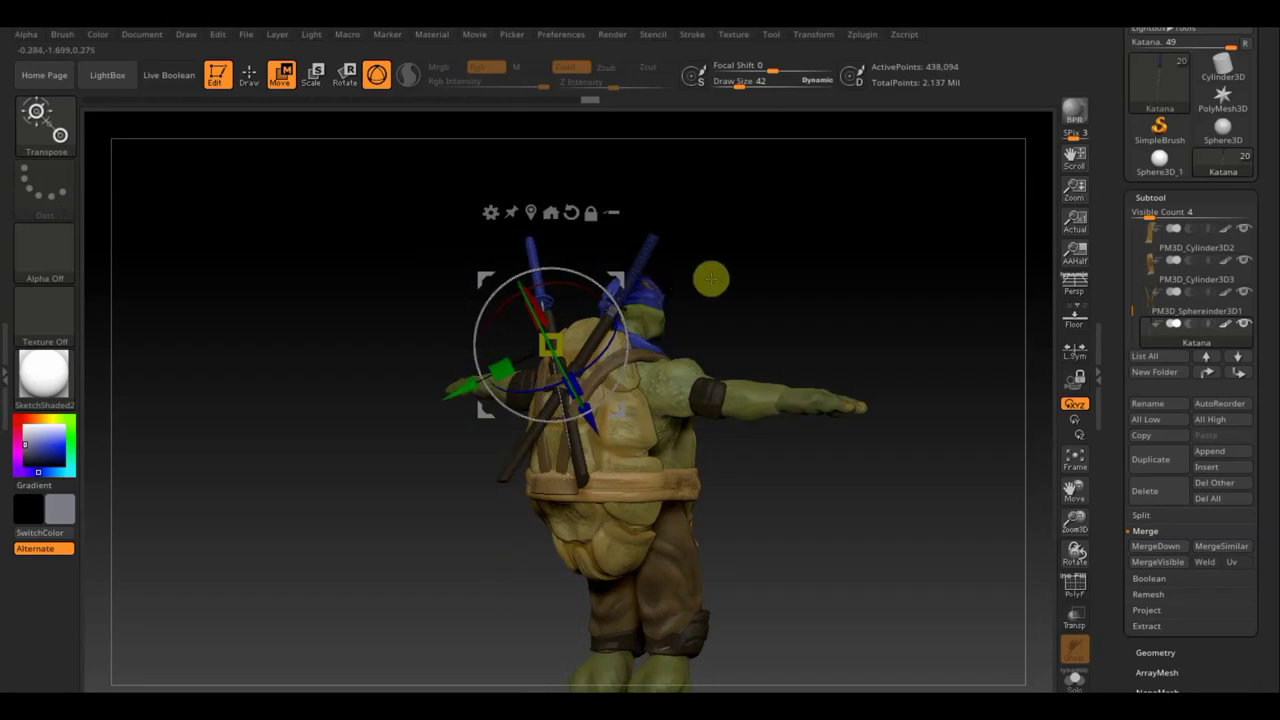
drag(710, 277, 594, 285)
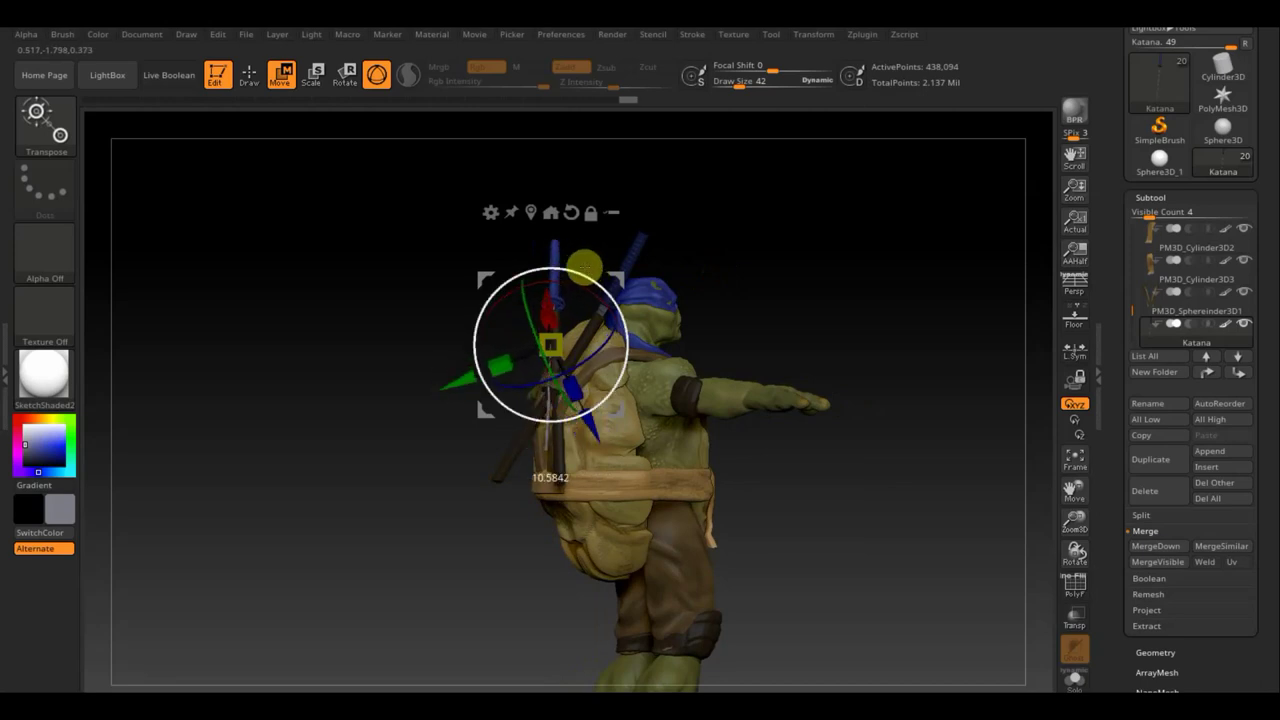
shift+drag(714, 317, 771, 311)
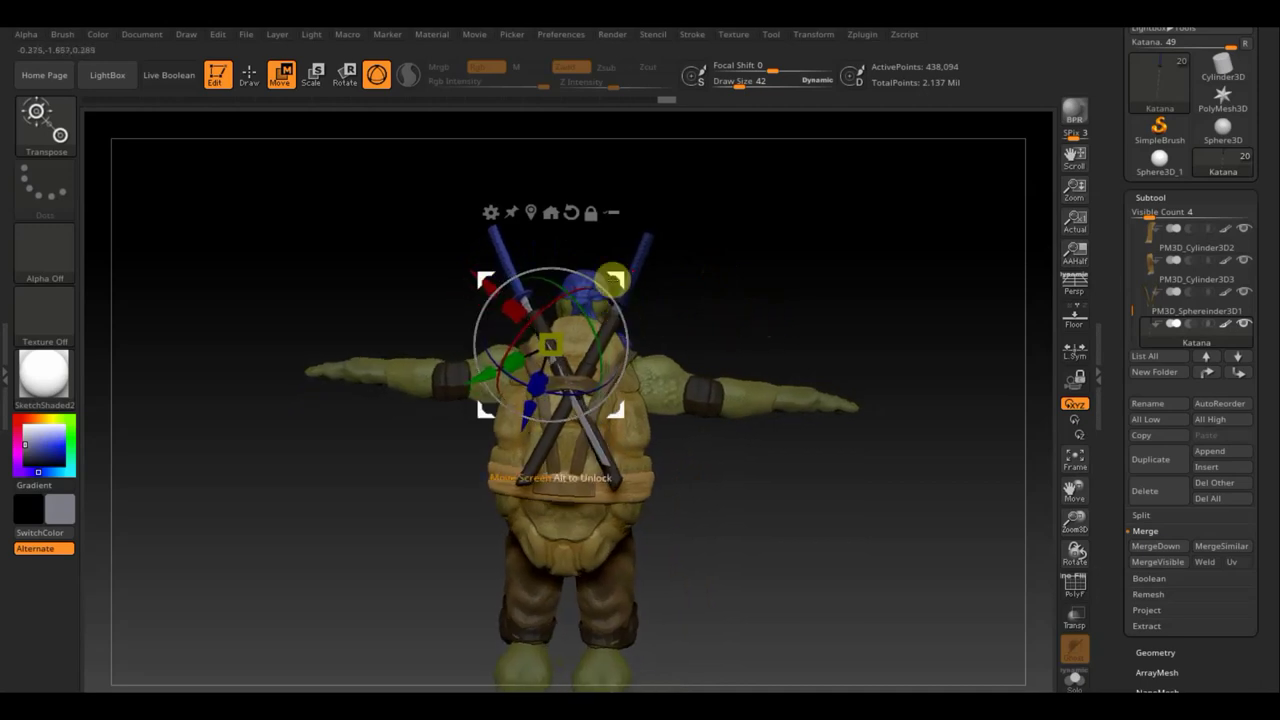
drag(550, 345, 554, 348)
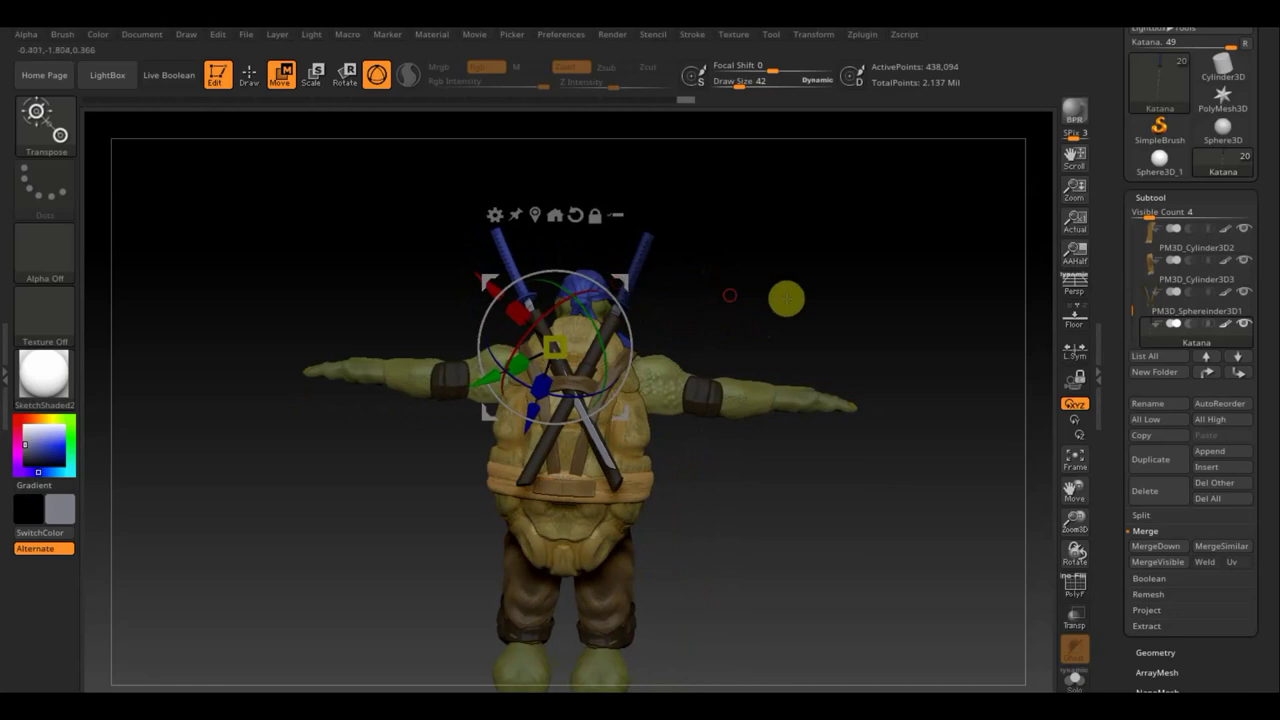
mouse_move(783, 294)
mouse_down()
mouse_move(820, 277)
mouse_move(666, 297)
mouse_move(769, 328)
mouse_move(731, 308)
mouse_up()
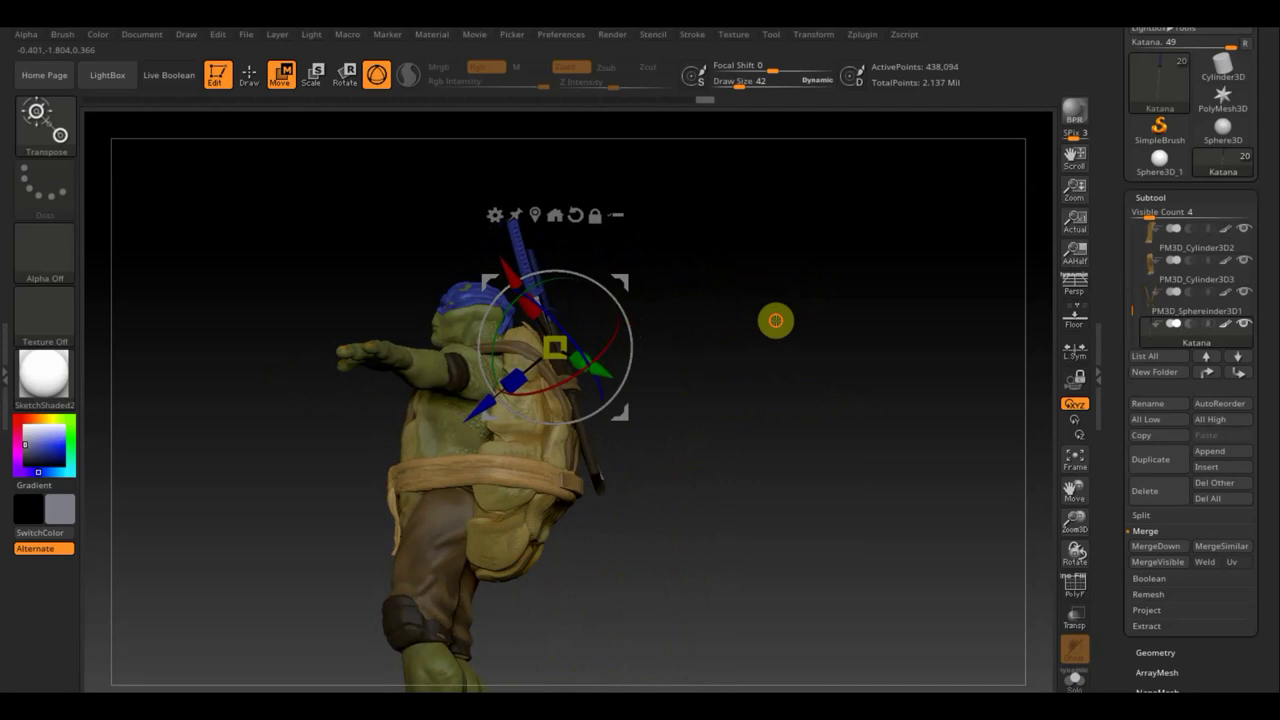
mouse_move(774, 317)
mouse_down()
mouse_move(632, 335)
mouse_move(498, 289)
mouse_up()
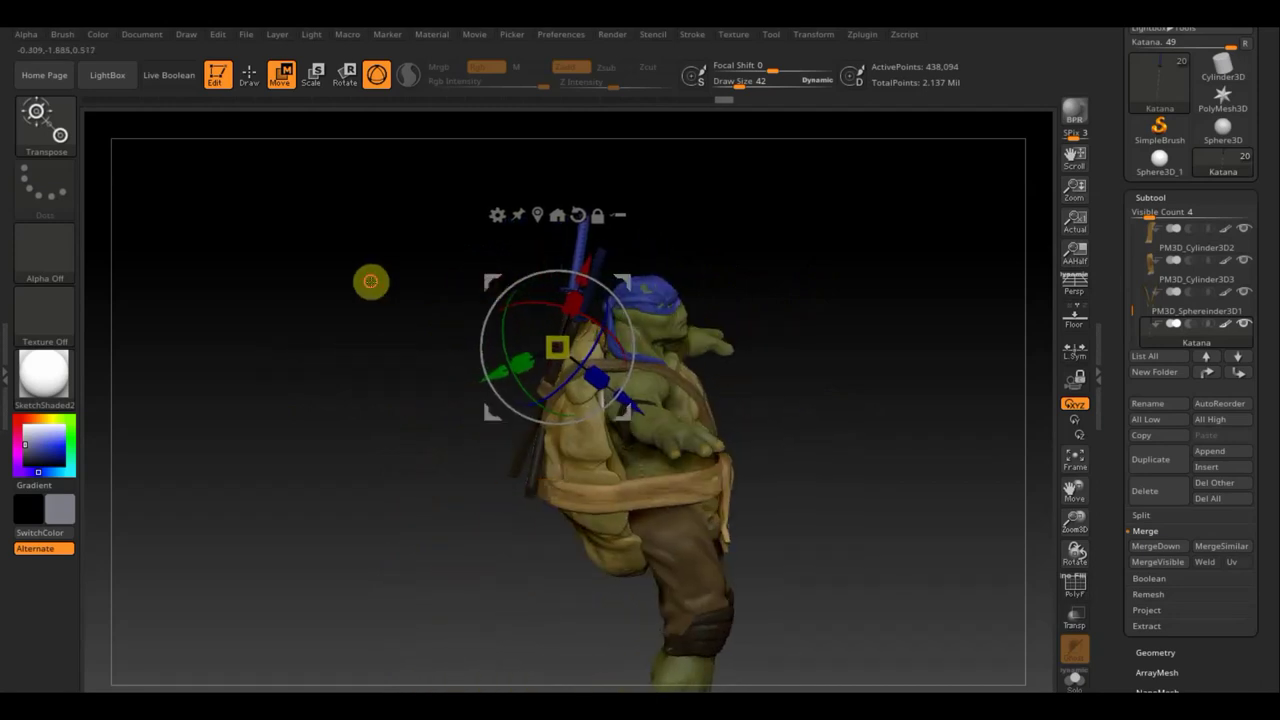
mouse_move(371, 280)
mouse_down()
mouse_move(667, 297)
mouse_move(783, 323)
mouse_up()
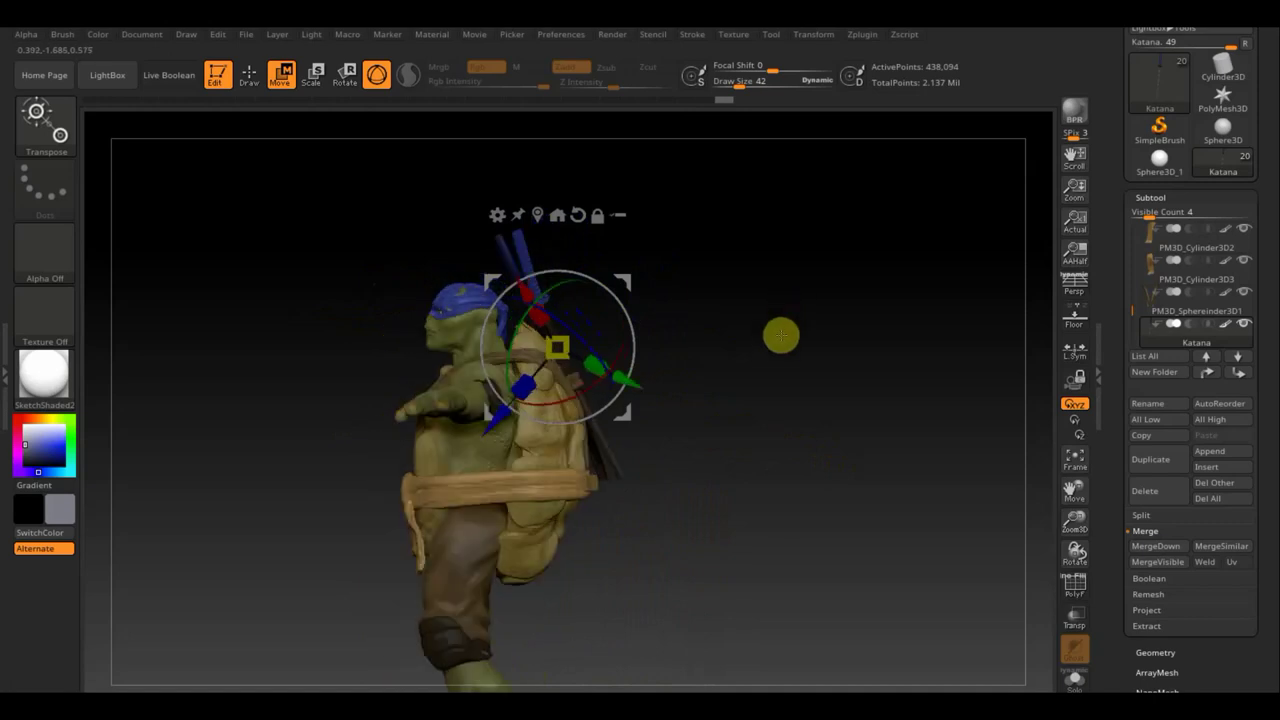
alt+drag(809, 480, 826, 529)
- Realign the Transpose axes along the katana and rotate it around its pivot
alt+drag(849, 443, 860, 551)
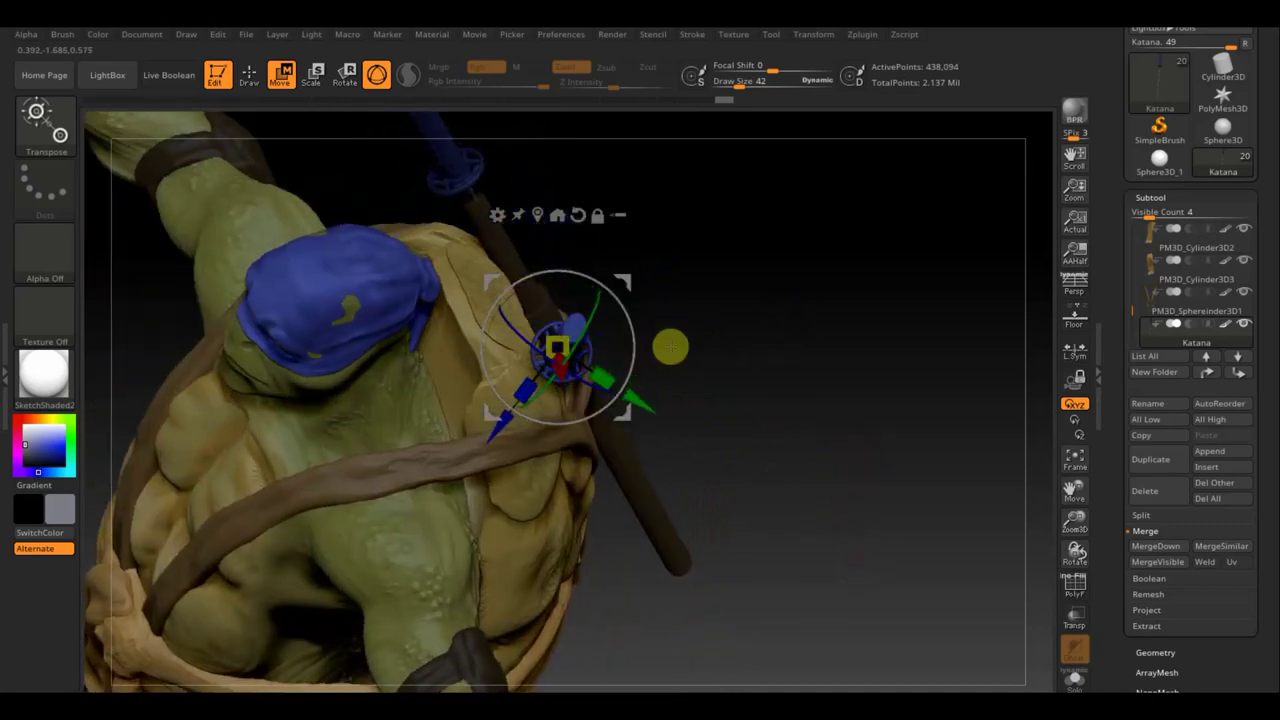
drag(628, 289, 573, 218)
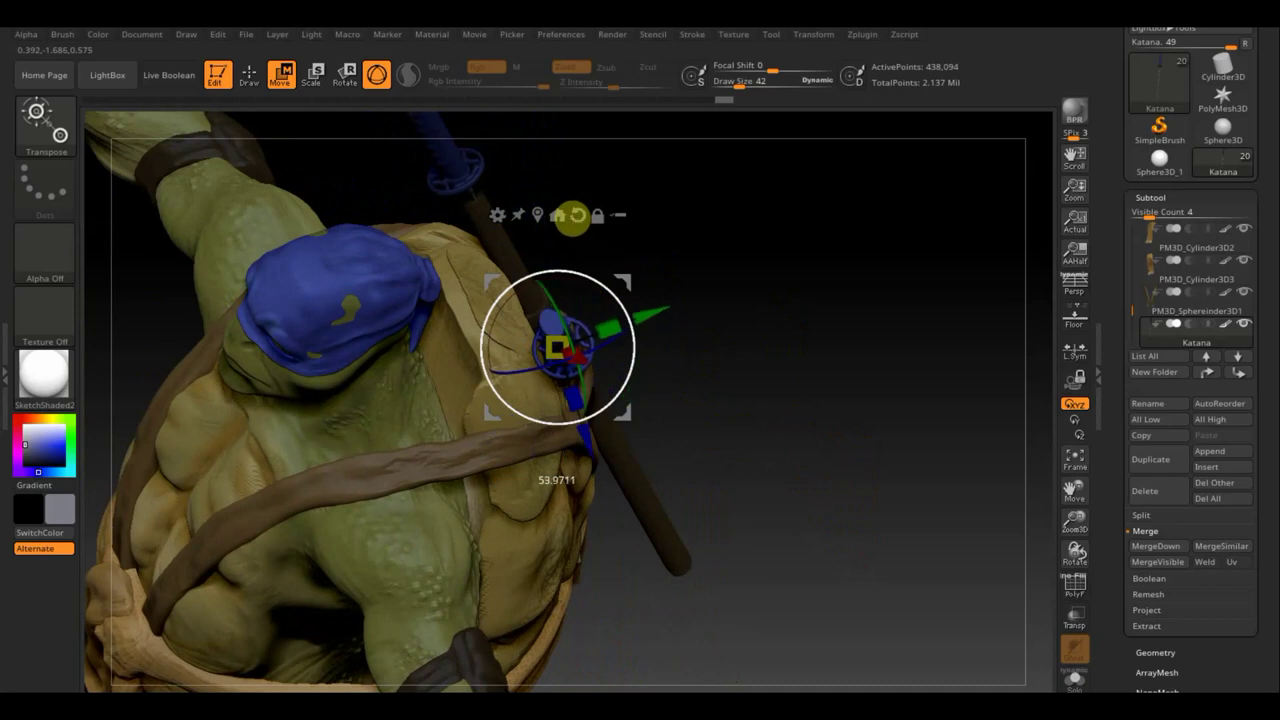
mouse_move(791, 340)
mouse_down()
mouse_move(737, 286)
mouse_move(959, 423)
mouse_move(931, 426)
mouse_move(951, 334)
mouse_move(985, 344)
mouse_move(1037, 414)
mouse_move(1026, 454)
mouse_move(944, 419)
mouse_up()
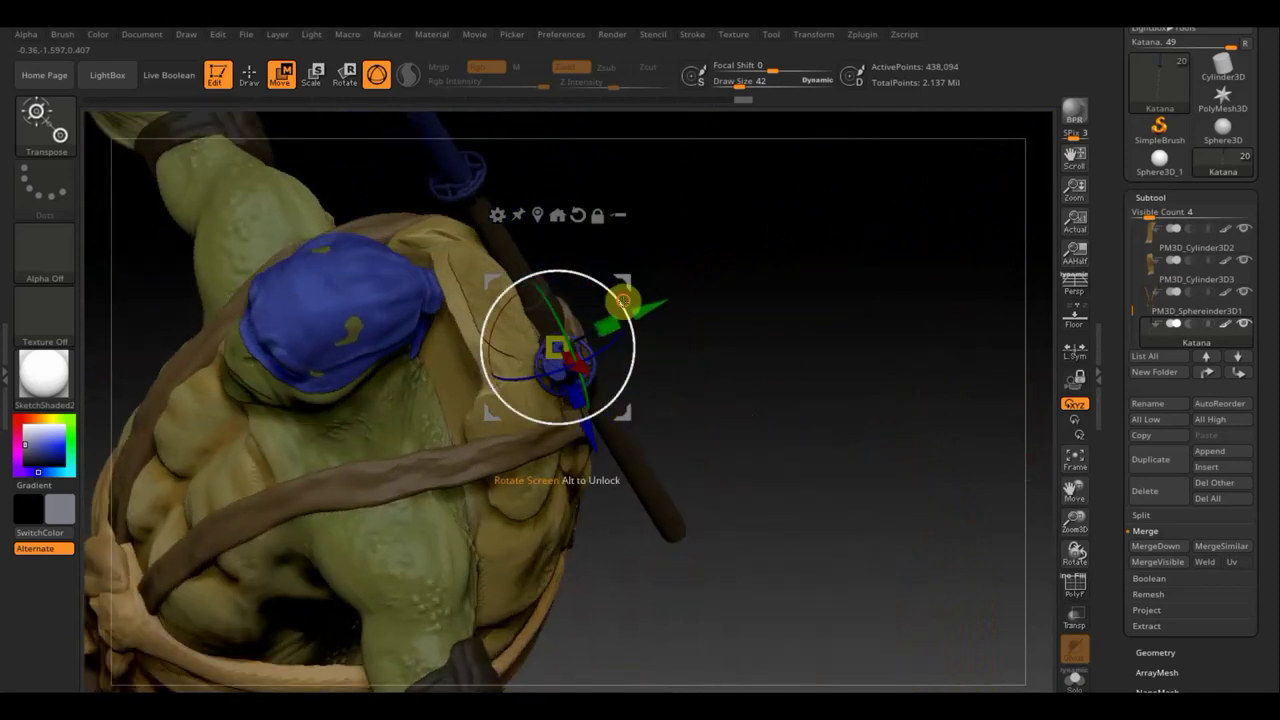
mouse_move(622, 300)
mouse_down()
mouse_move(623, 409)
mouse_move(503, 400)
mouse_move(800, 349)
mouse_move(774, 306)
mouse_move(744, 333)
mouse_up()
mouse_move(614, 300)
mouse_down()
mouse_move(600, 292)
mouse_move(620, 302)
mouse_move(625, 290)
mouse_move(625, 323)
mouse_up()
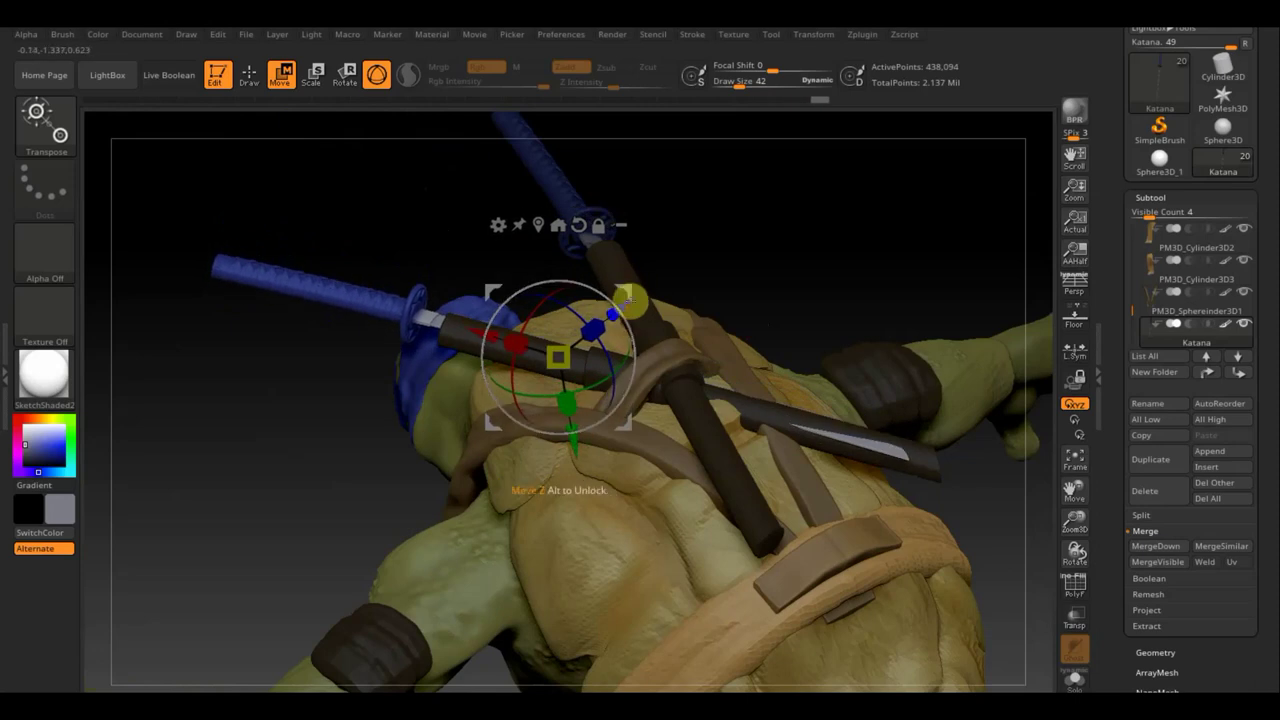
mouse_move(754, 280)
mouse_down()
mouse_move(837, 266)
mouse_move(844, 381)
mouse_move(823, 391)
mouse_up()
mouse_move(606, 292)
mouse_down()
mouse_move(620, 300)
mouse_move(610, 297)
mouse_up()
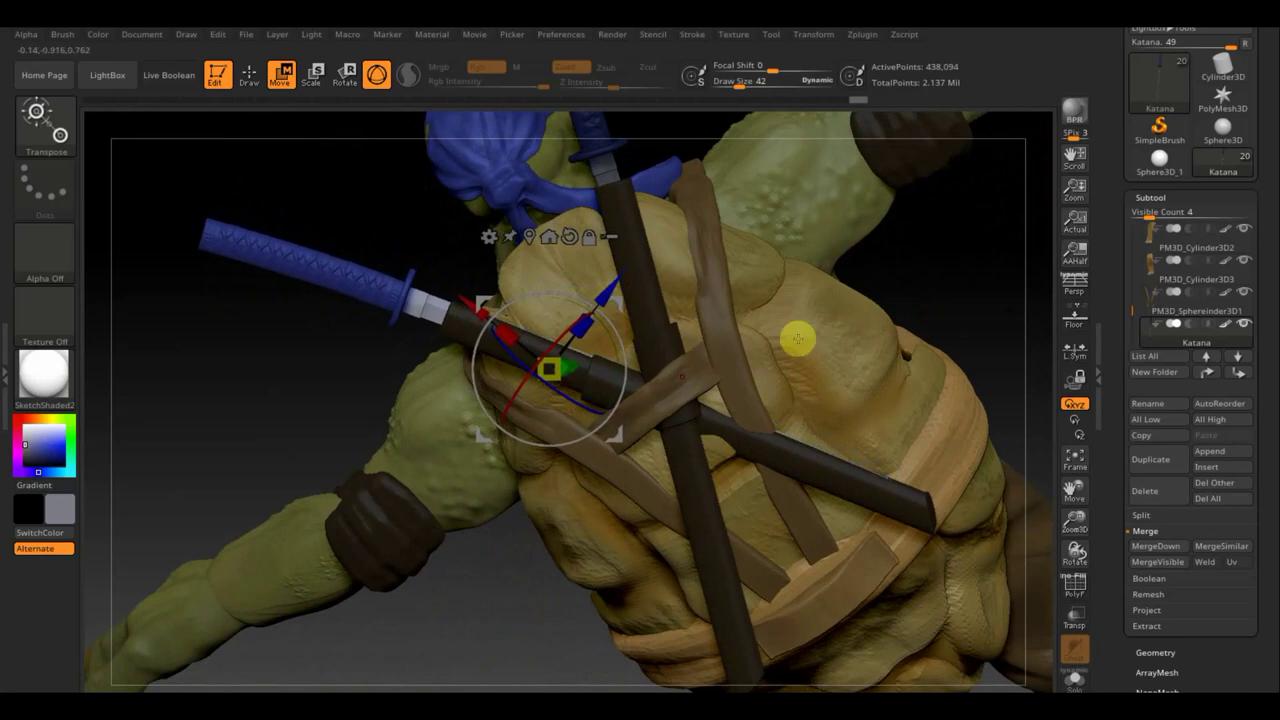
- Fine-tune the katana's rotation while checking the crossing from the back
mouse_move(948, 290)
mouse_down()
mouse_move(974, 229)
mouse_move(929, 289)
mouse_move(906, 287)
mouse_up()
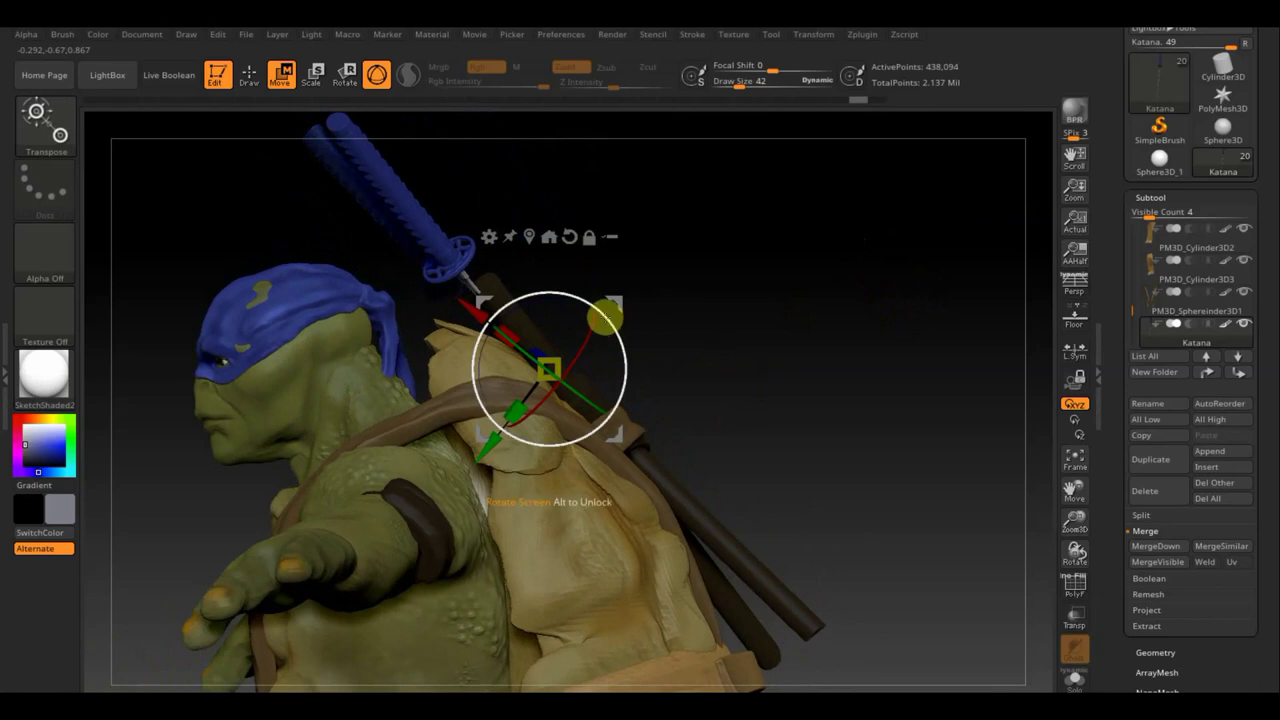
drag(596, 320, 607, 320)
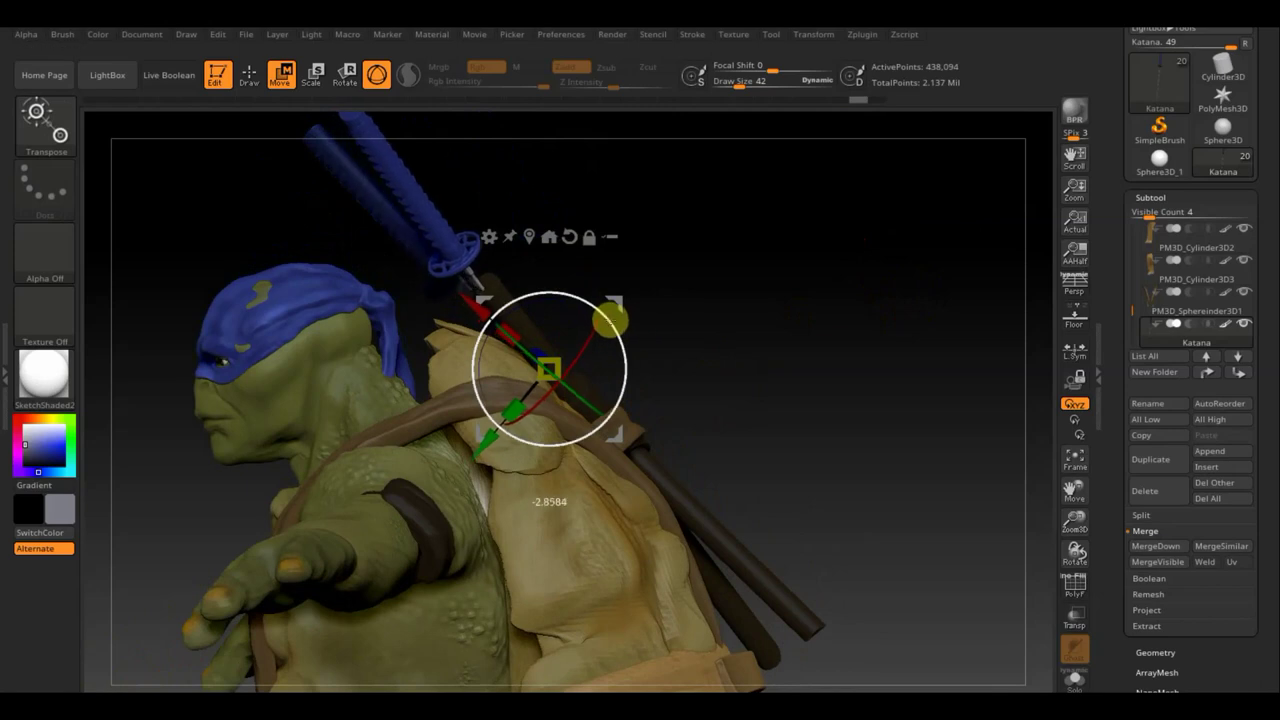
mouse_move(906, 366)
mouse_down()
mouse_move(808, 371)
mouse_move(636, 340)
mouse_move(616, 332)
mouse_move(608, 306)
mouse_up()
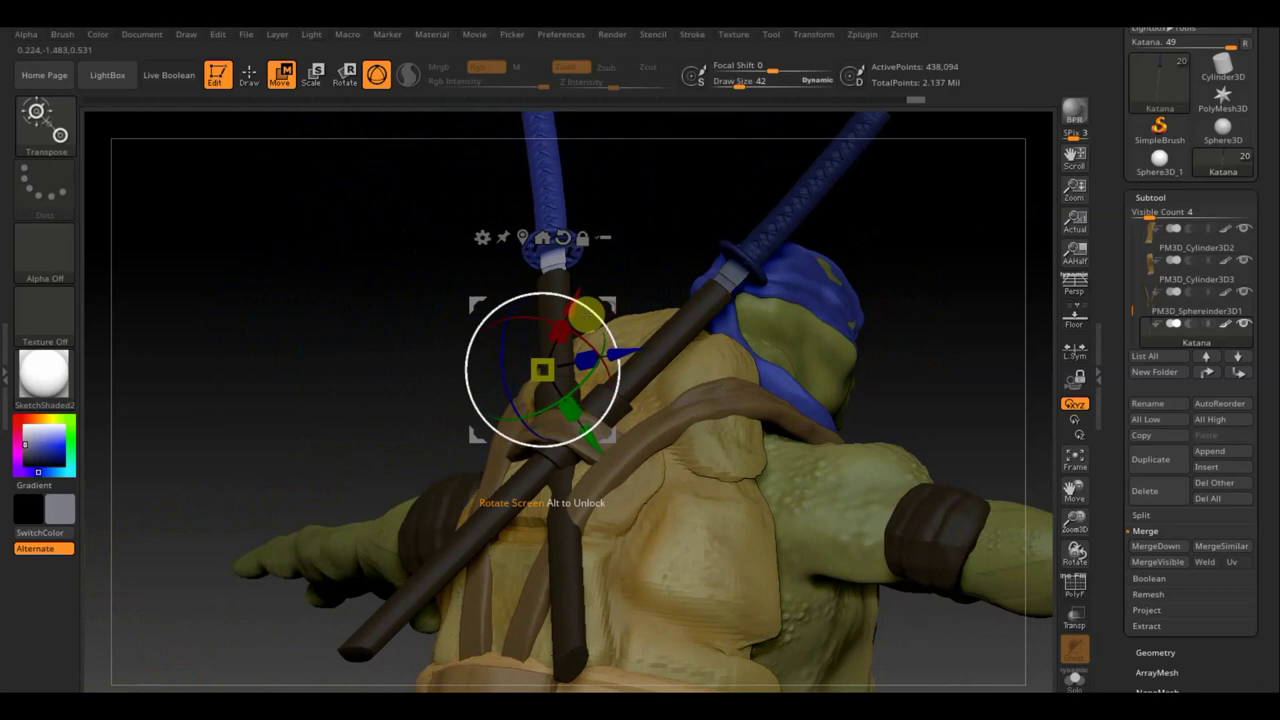
mouse_move(209, 260)
mouse_down()
mouse_move(223, 286)
mouse_move(295, 308)
mouse_move(346, 306)
mouse_move(330, 291)
mouse_move(414, 286)
mouse_up()
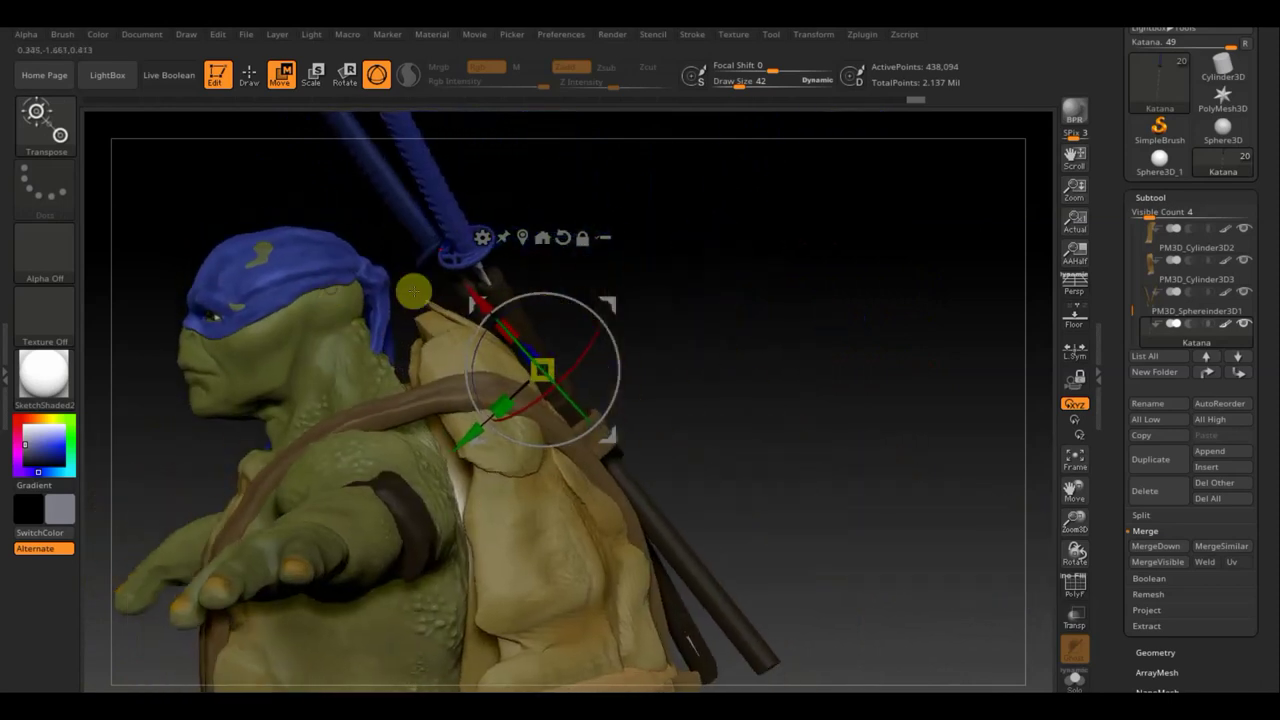
drag(613, 304, 615, 302)
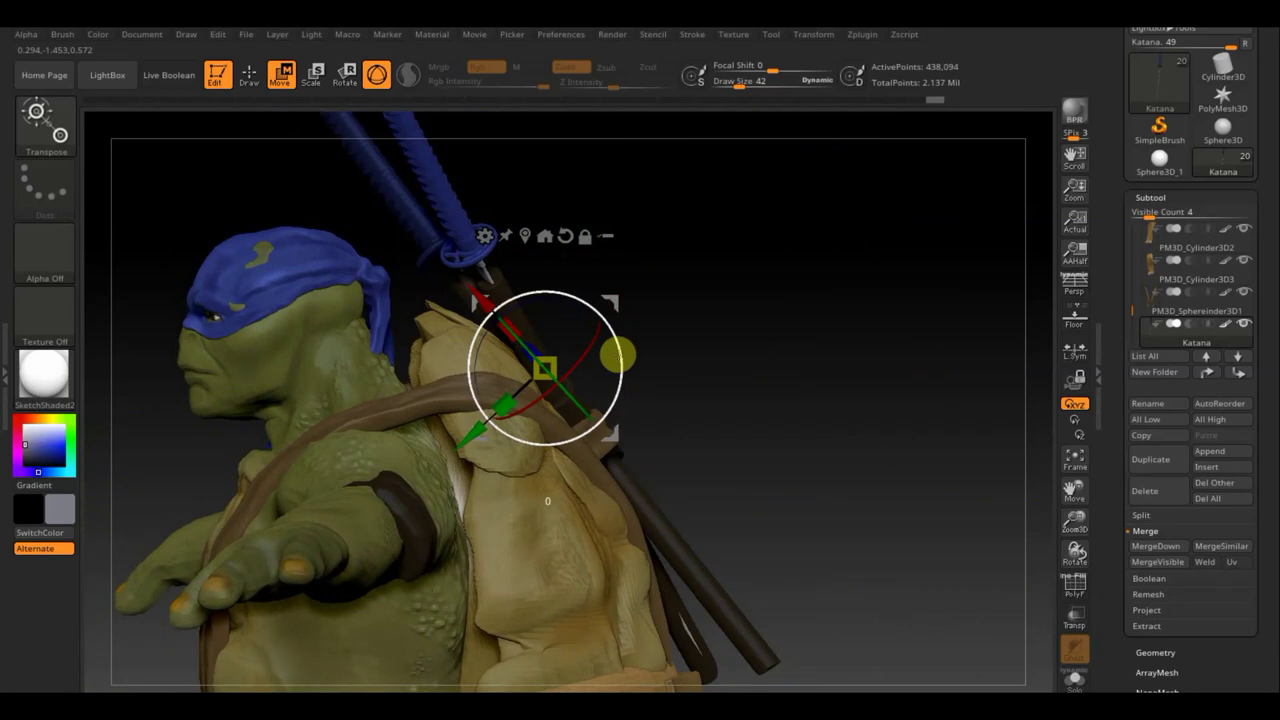
drag(617, 355, 617, 356)
drag(754, 351, 655, 365)
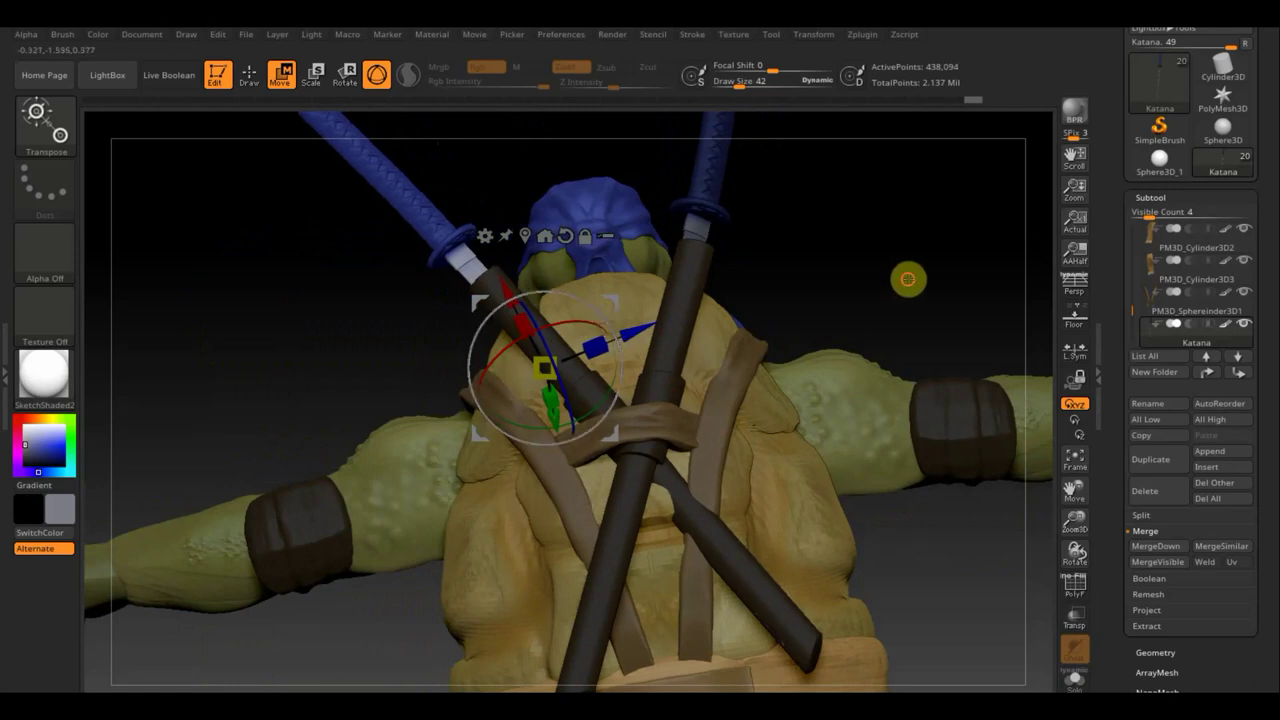
shift+drag(908, 279, 837, 237)
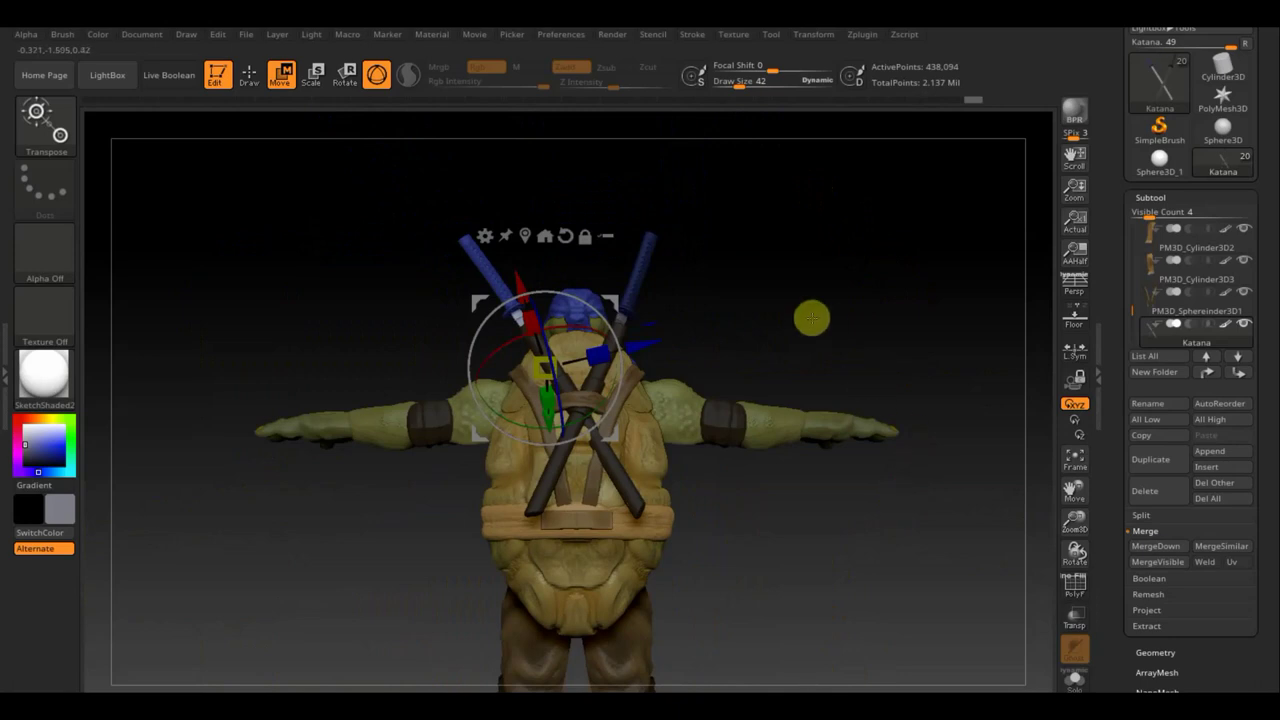
- Verify the crossed katanas from the front with a final nudge, then return to Draw mode
drag(841, 317, 663, 337)
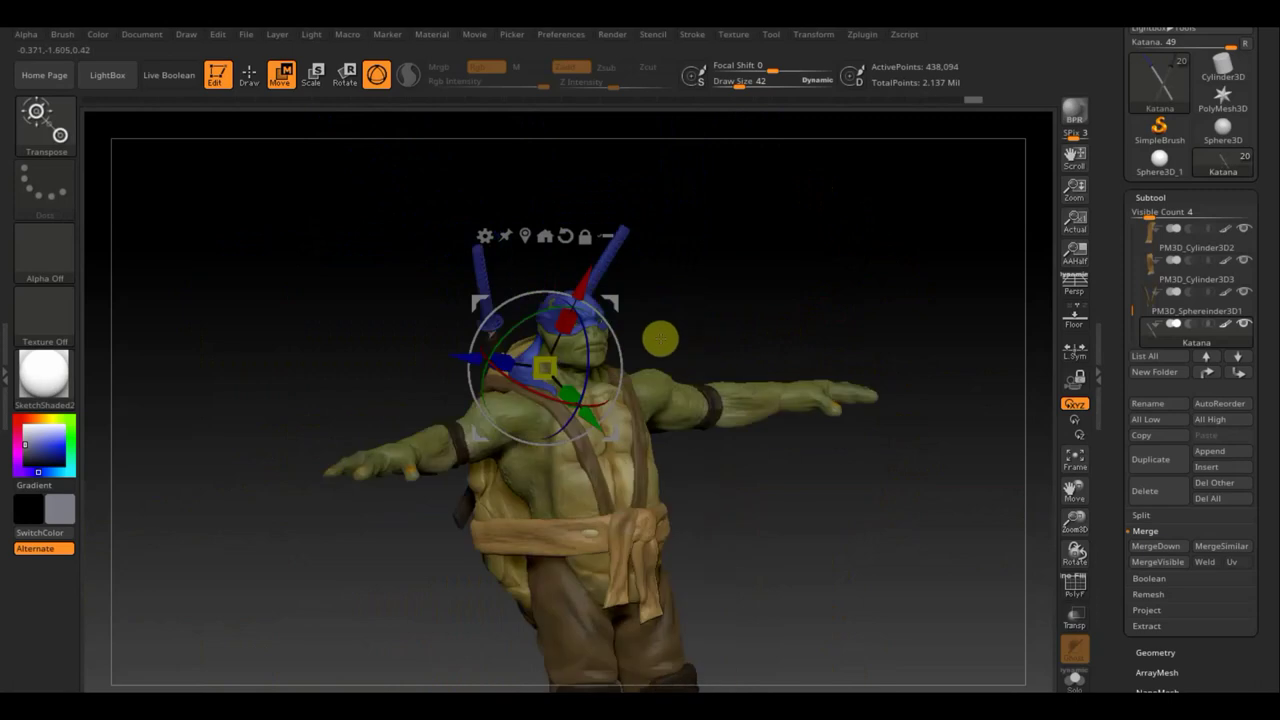
drag(786, 277, 788, 291)
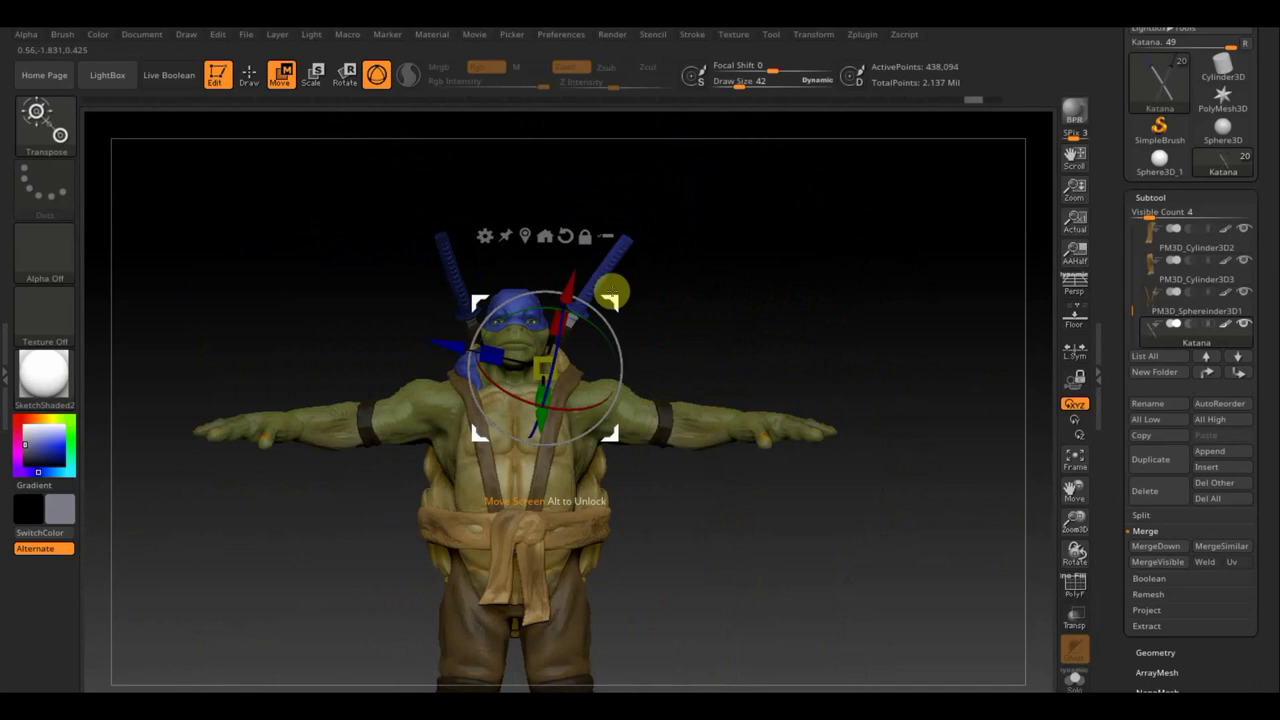
drag(610, 301, 602, 312)
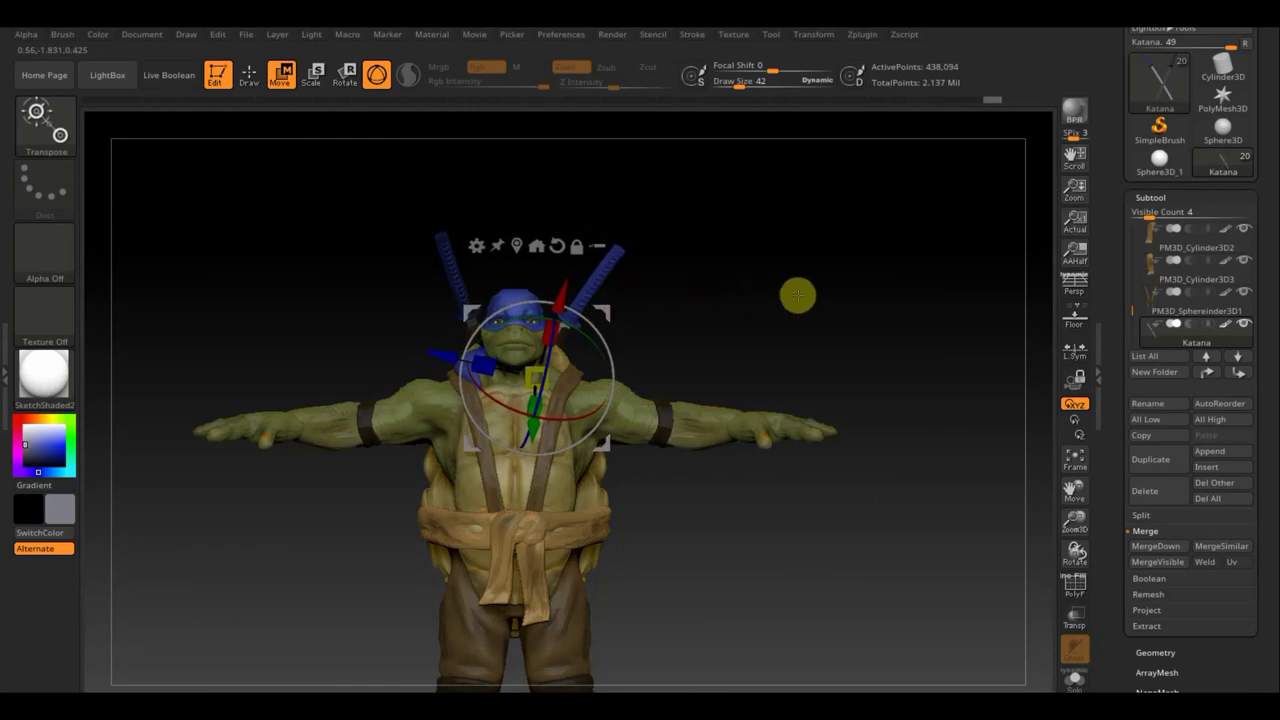
mouse_move(797, 291)
mouse_down()
mouse_move(649, 397)
mouse_move(735, 332)
mouse_up()
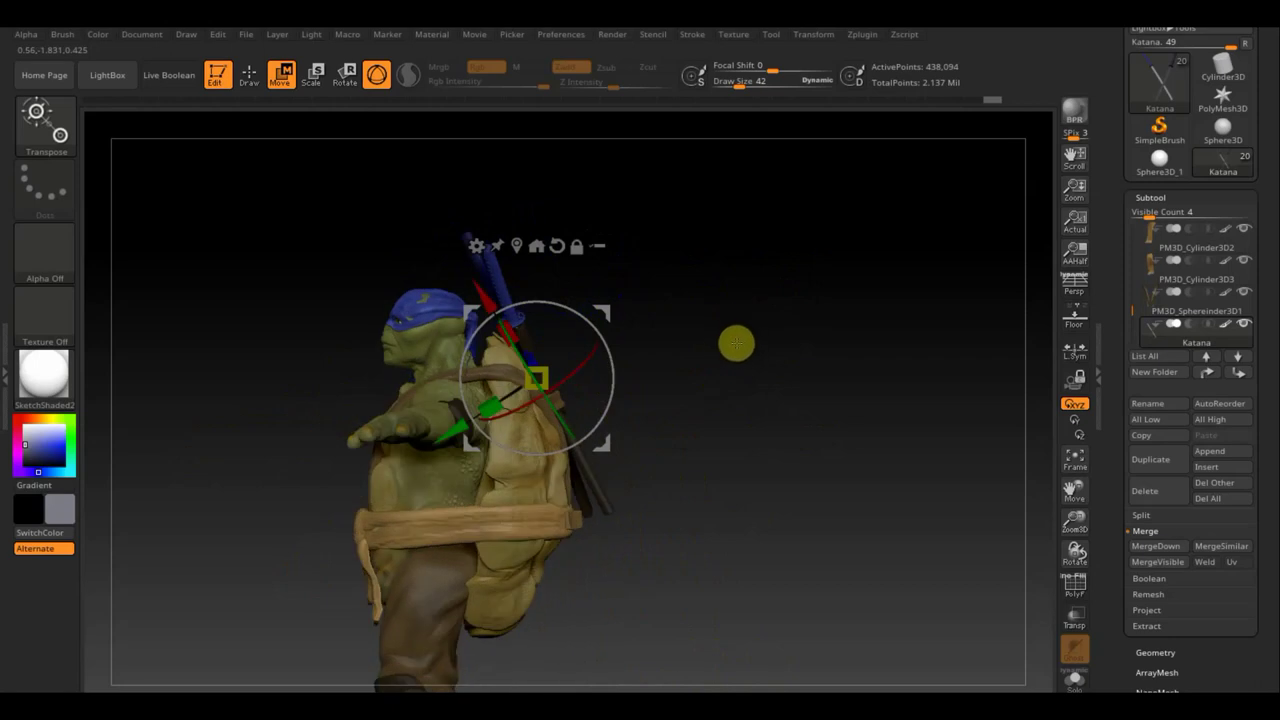
mouse_move(724, 350)
mouse_down()
mouse_move(786, 363)
mouse_move(797, 386)
mouse_up()
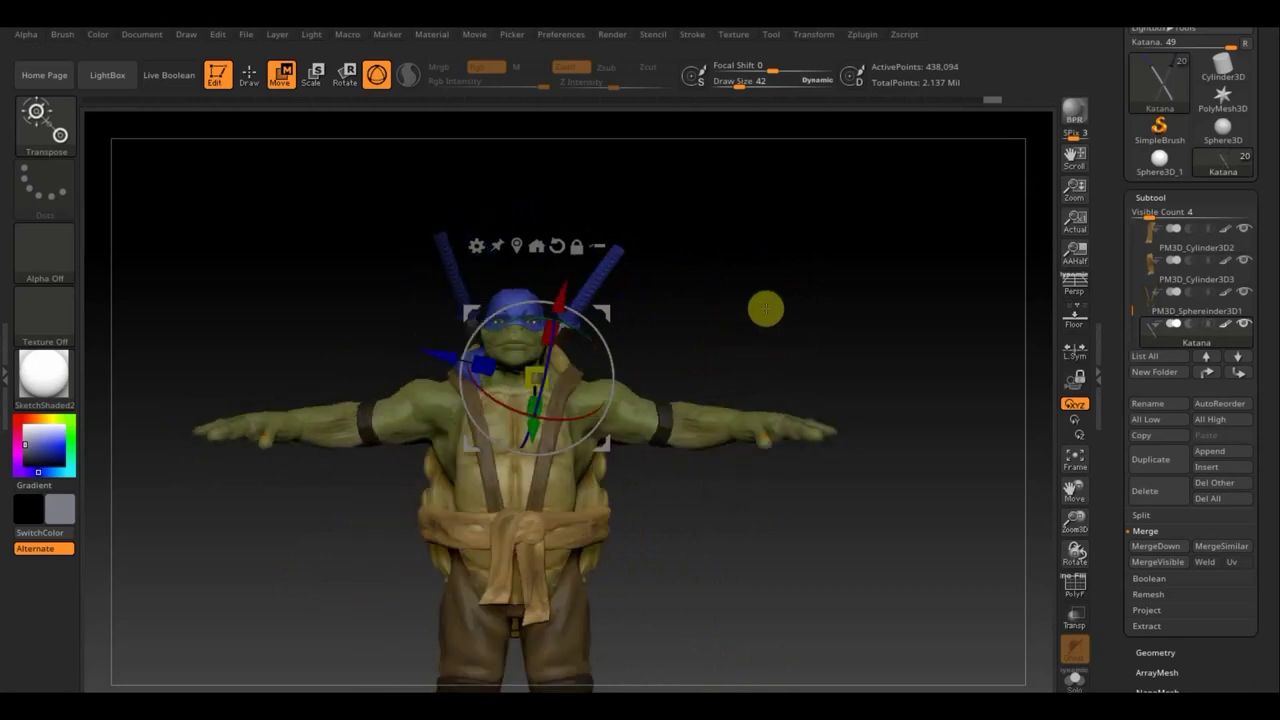
click(249, 75)
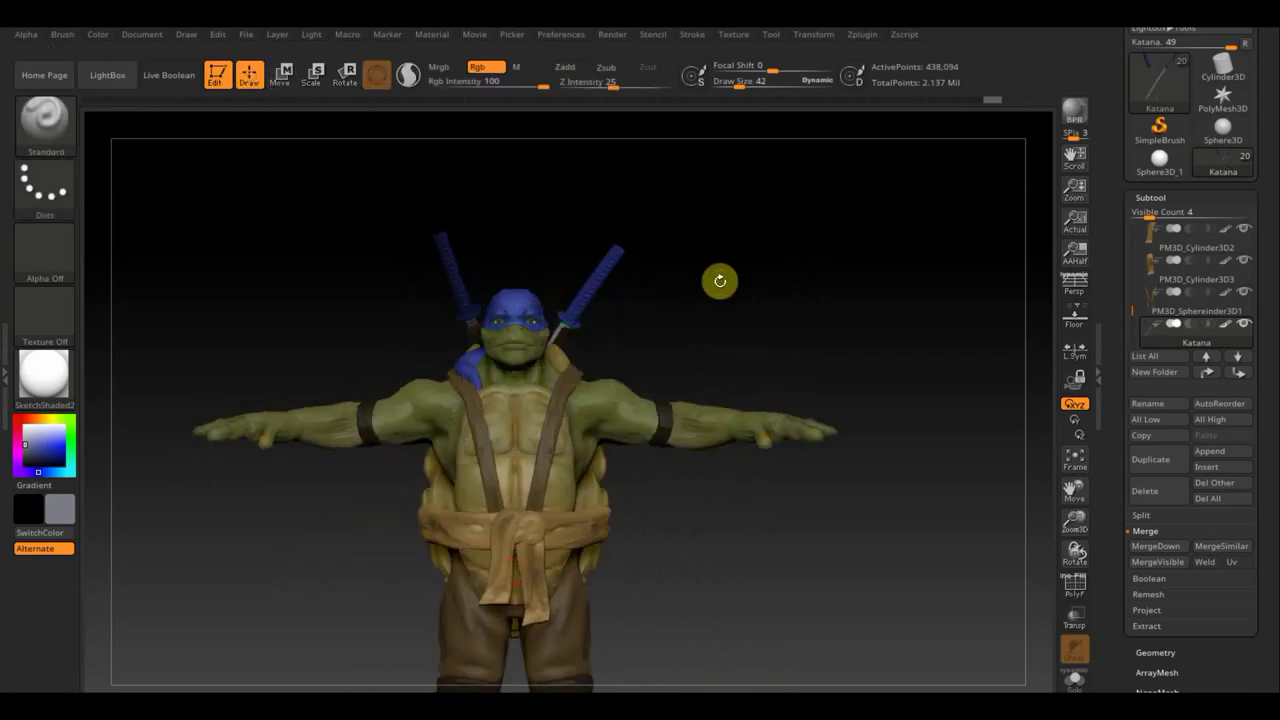
- Solo the turtle's body subtools, then make the PM3D_Sphere3D_2 shell piece active
mouse_move(719, 280)
mouse_down()
mouse_move(772, 320)
mouse_move(806, 326)
mouse_move(797, 332)
mouse_up()
key(n)
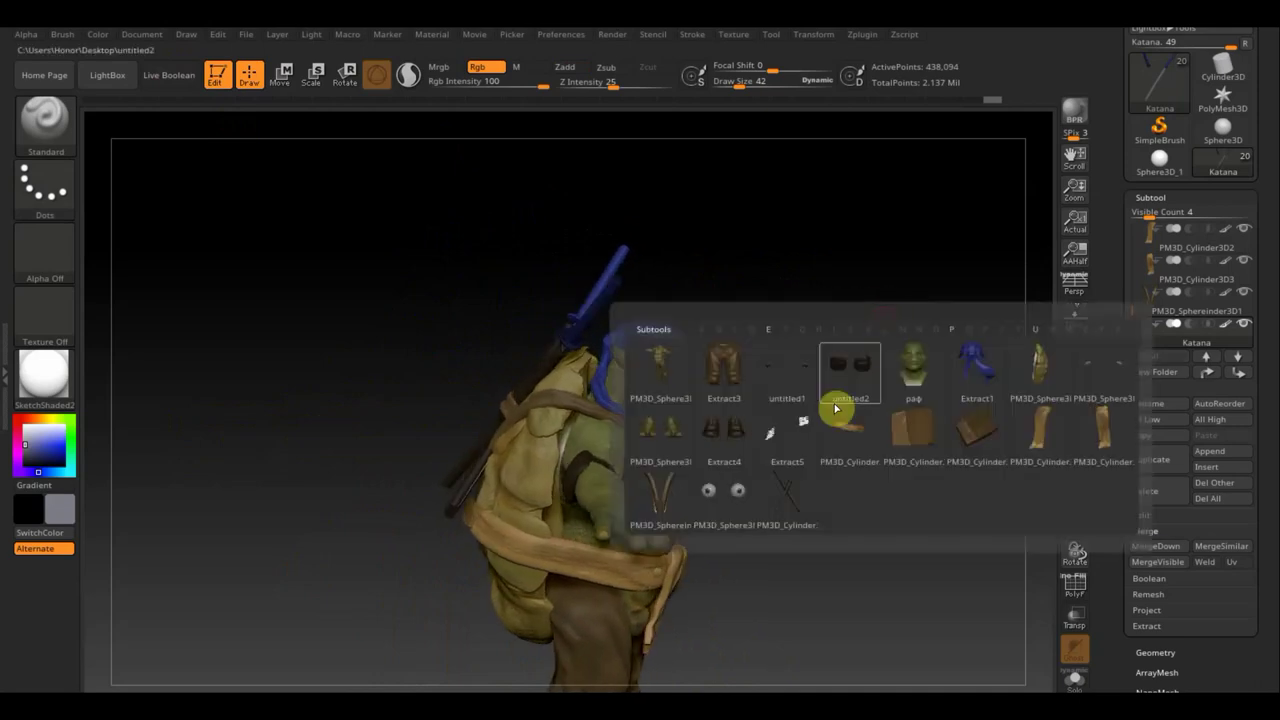
click(714, 366)
key(shift)
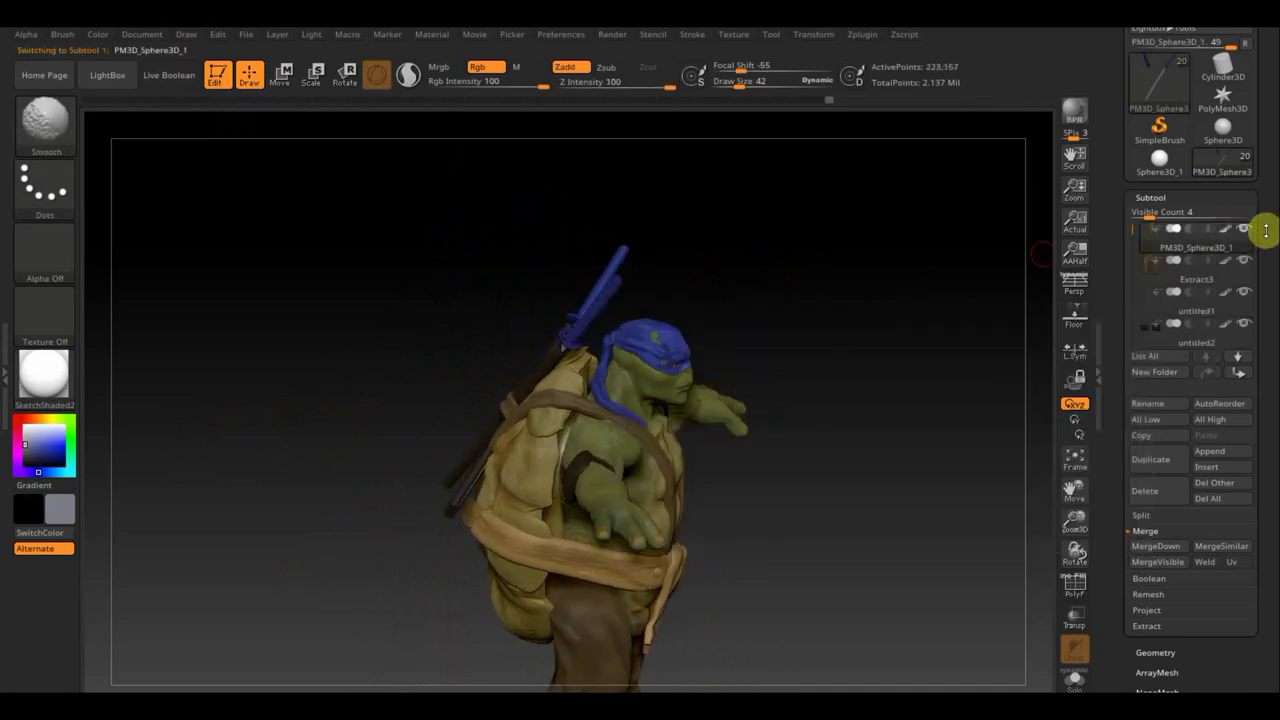
shift+click(1244, 232)
mouse_move(937, 363)
mouse_down()
mouse_move(814, 417)
mouse_move(780, 374)
mouse_up()
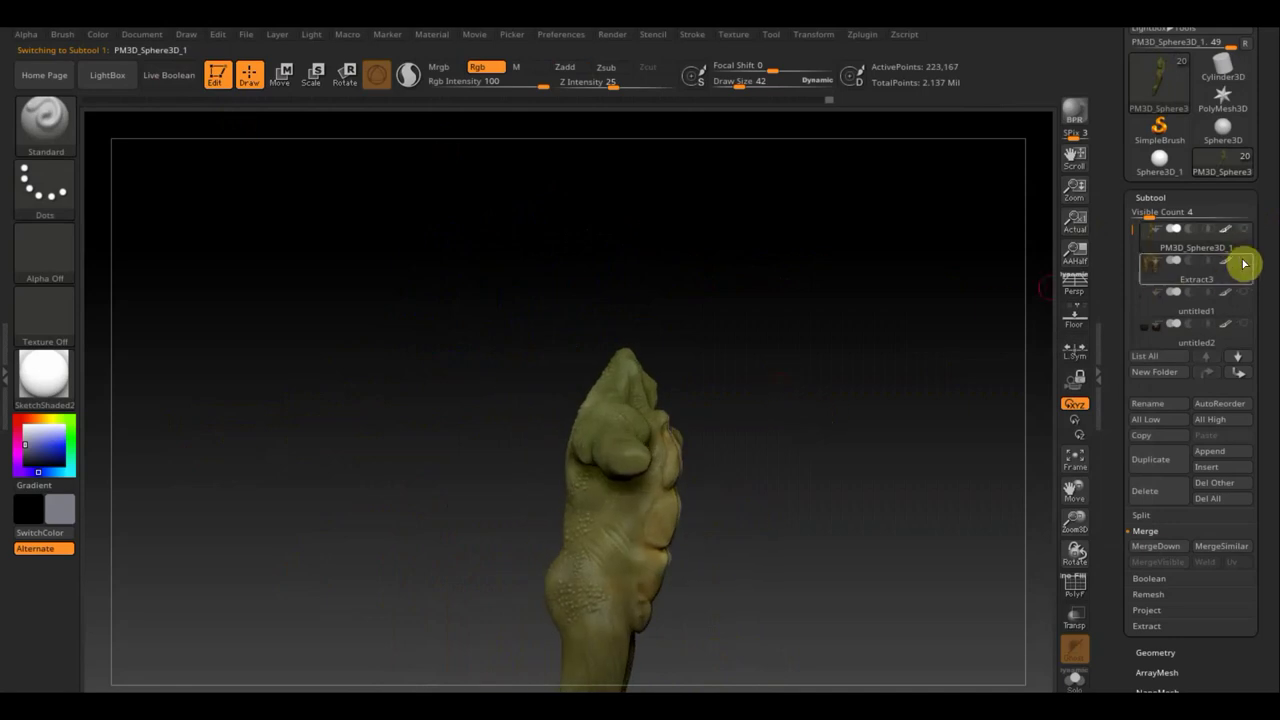
key(F1)
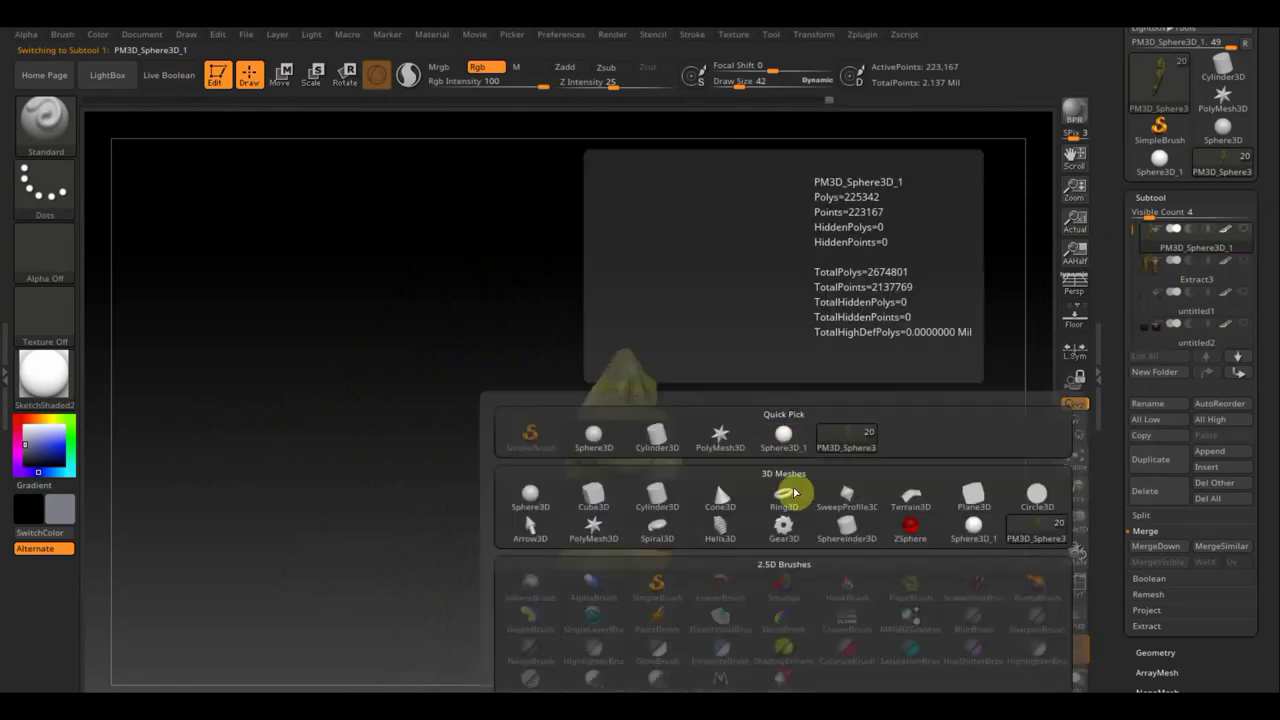
key(n)
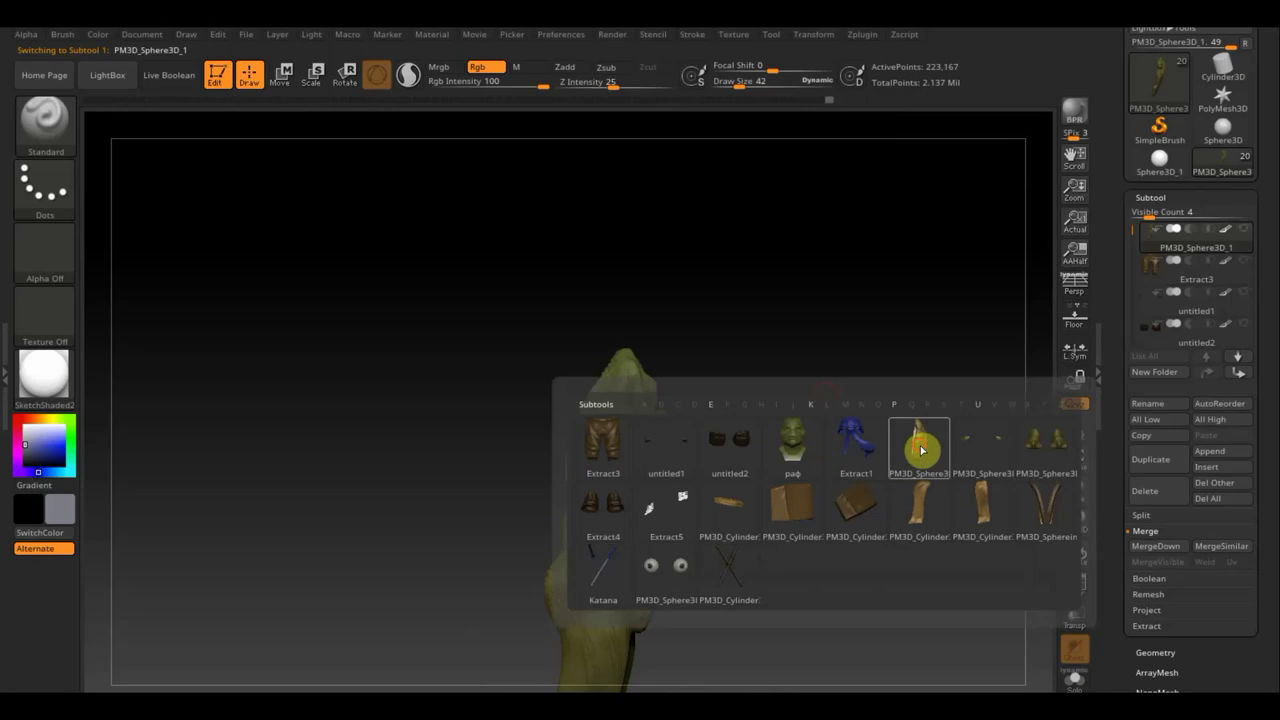
click(921, 450)
drag(783, 449, 571, 409)
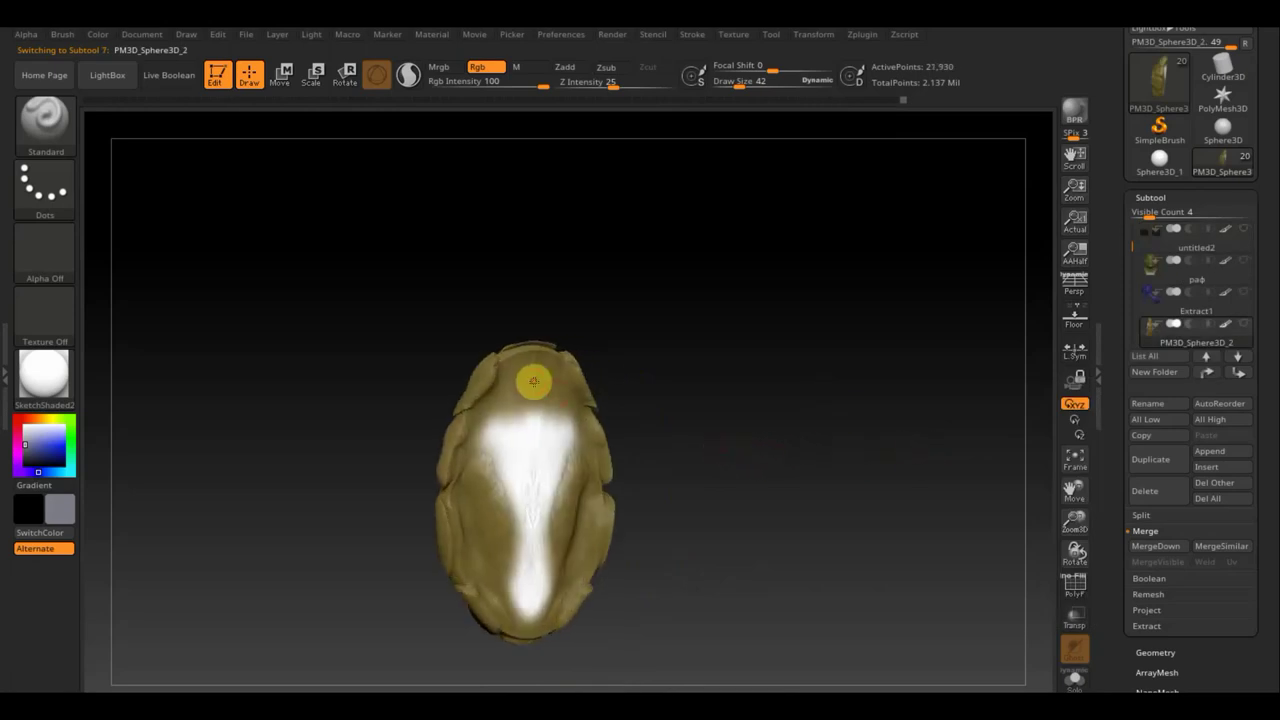
- Sample the shell's olive colour and paint down the white patch at Draw Size 124
key(c)
drag(538, 376, 490, 437)
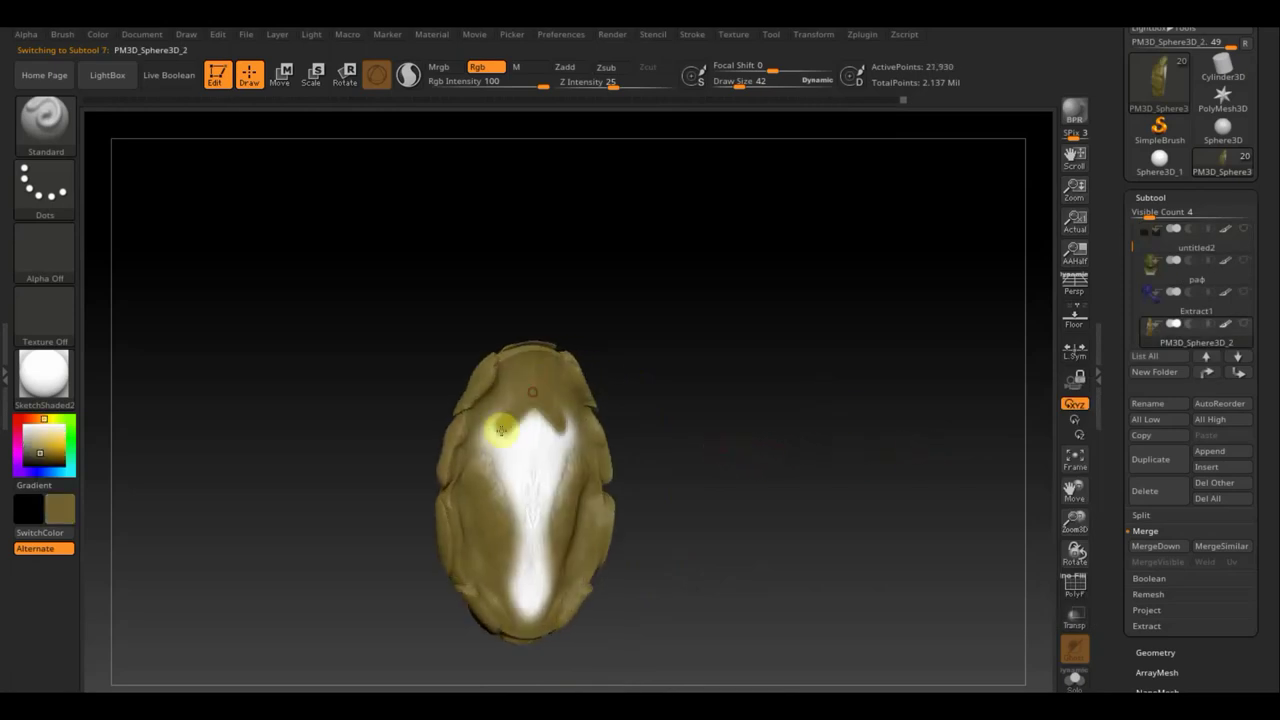
click(740, 82)
drag(755, 90, 758, 90)
text(124)
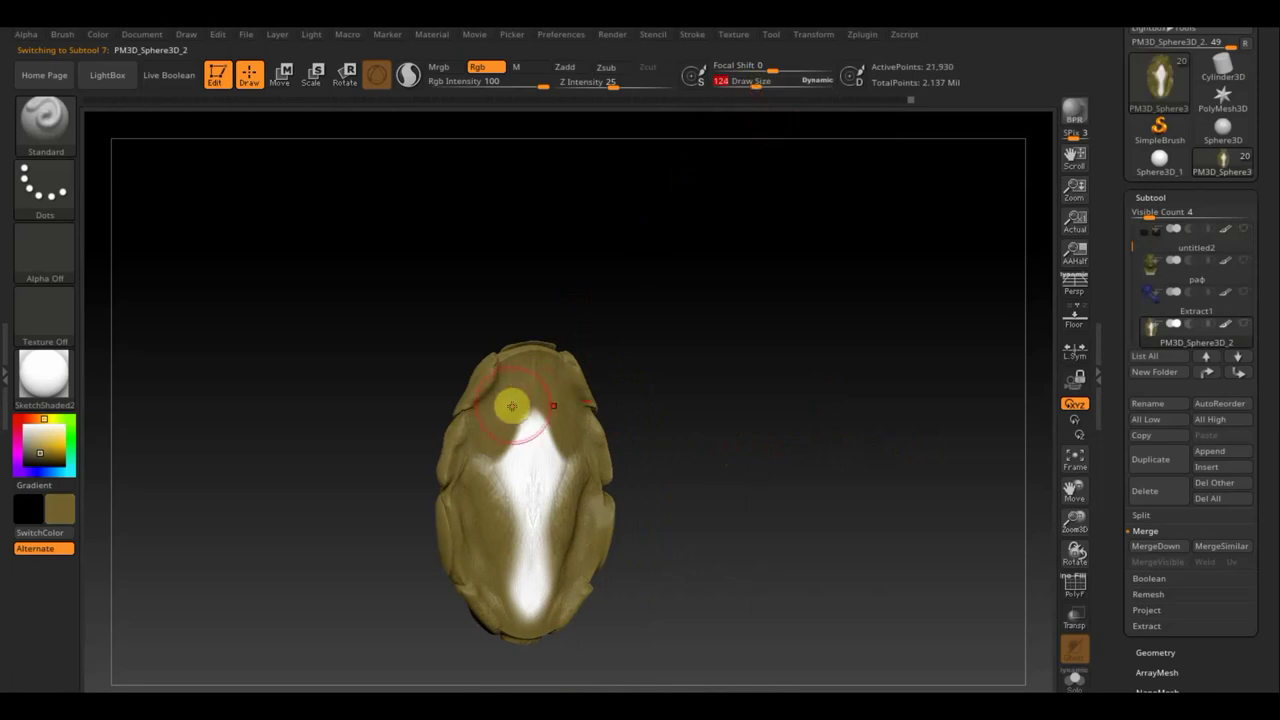
drag(512, 418, 491, 534)
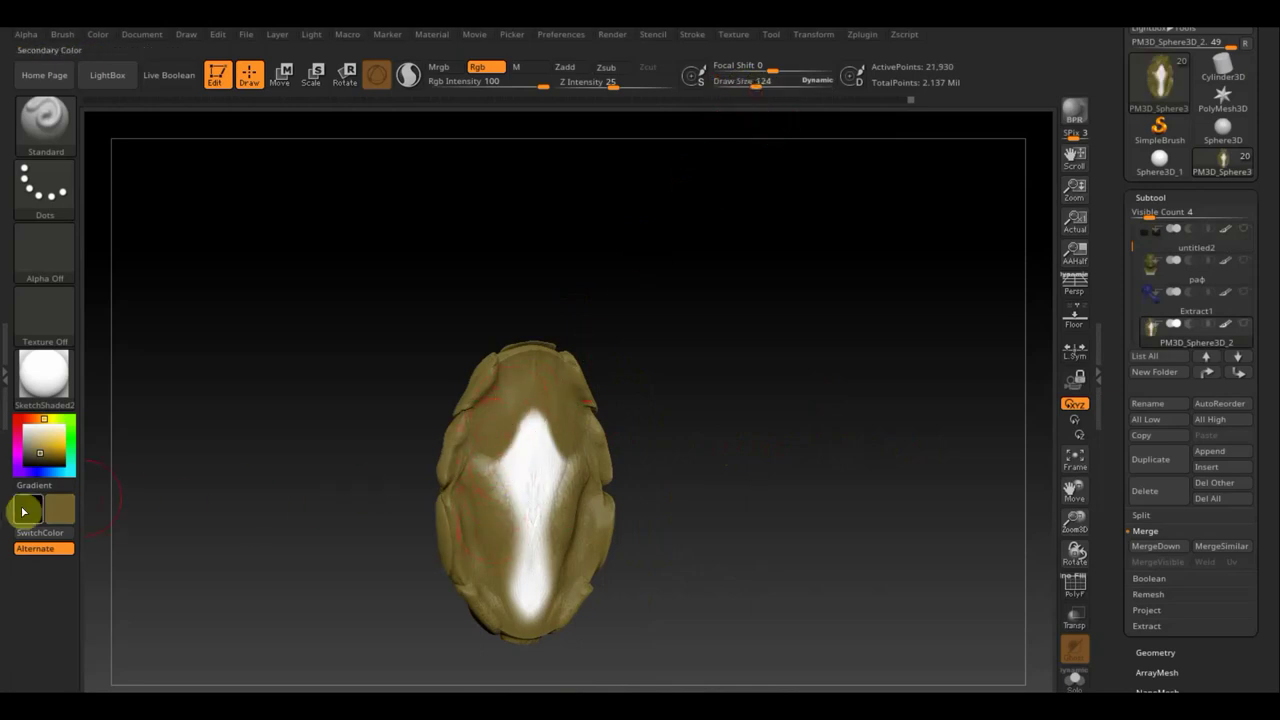
- Pick a similar olive, drop Rgb Intensity to 34, and cover the rest of the white patch
click(59, 509)
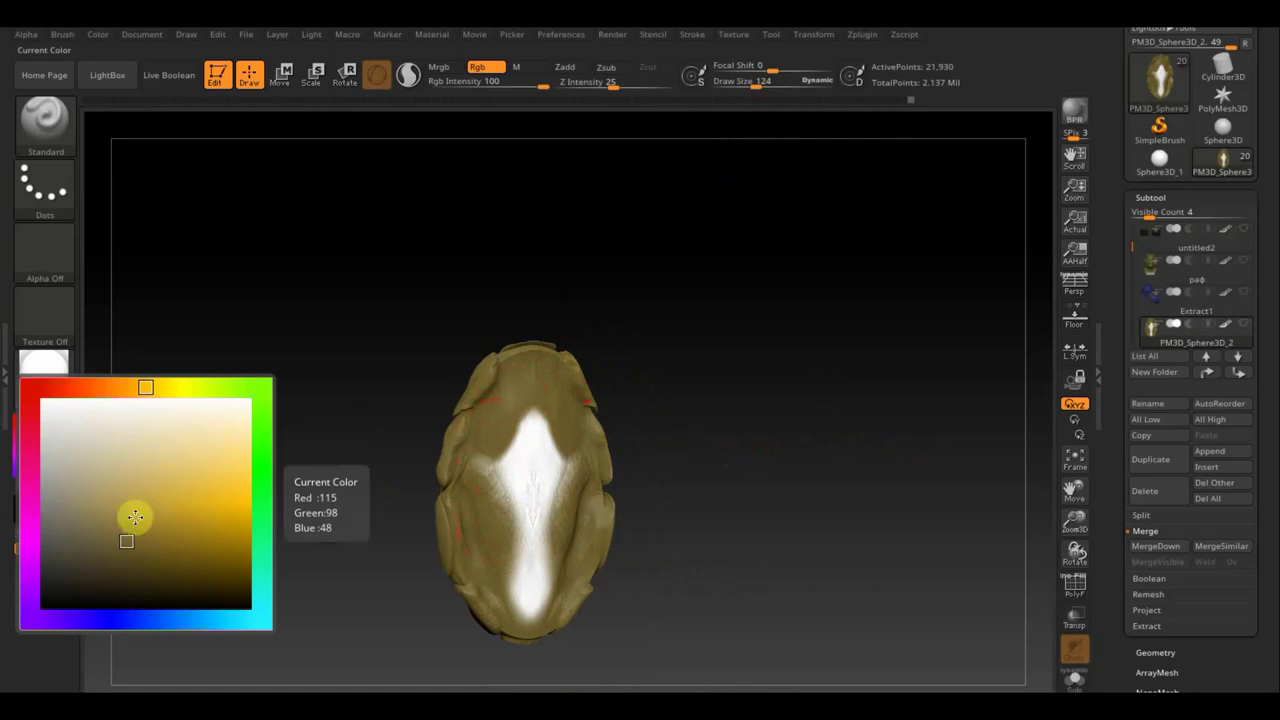
click(120, 546)
drag(528, 420, 556, 391)
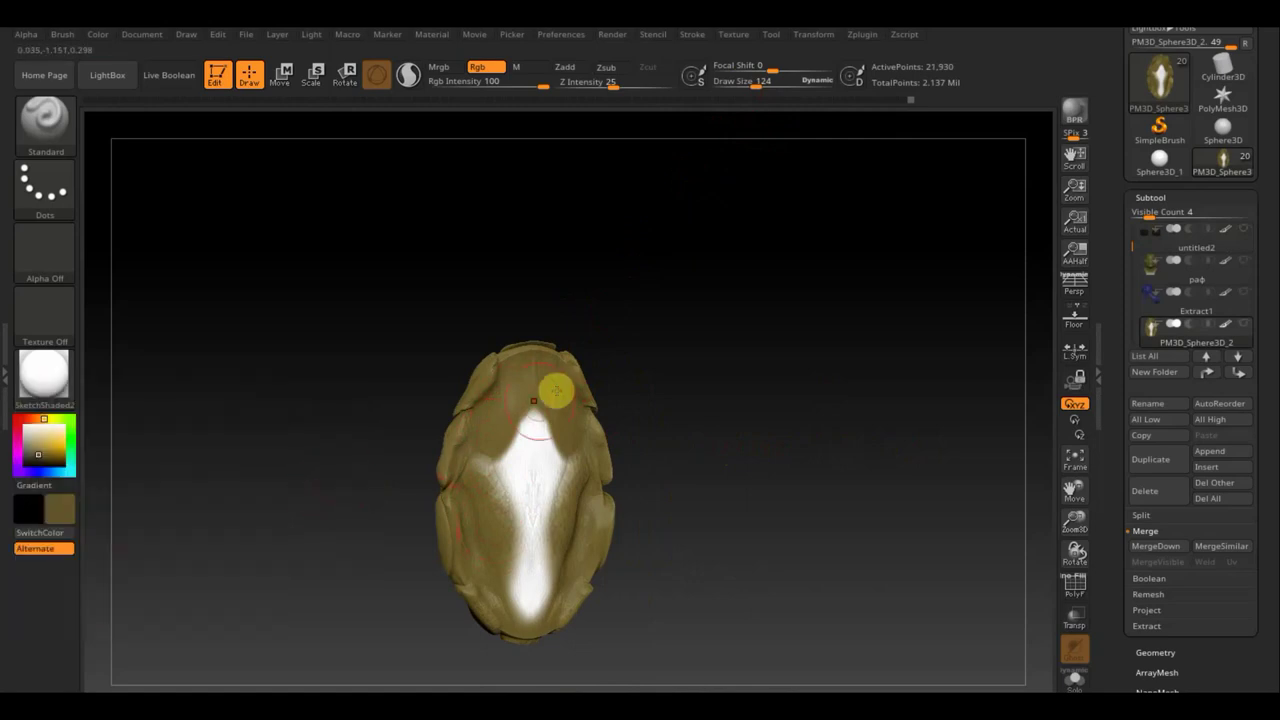
drag(543, 84, 496, 84)
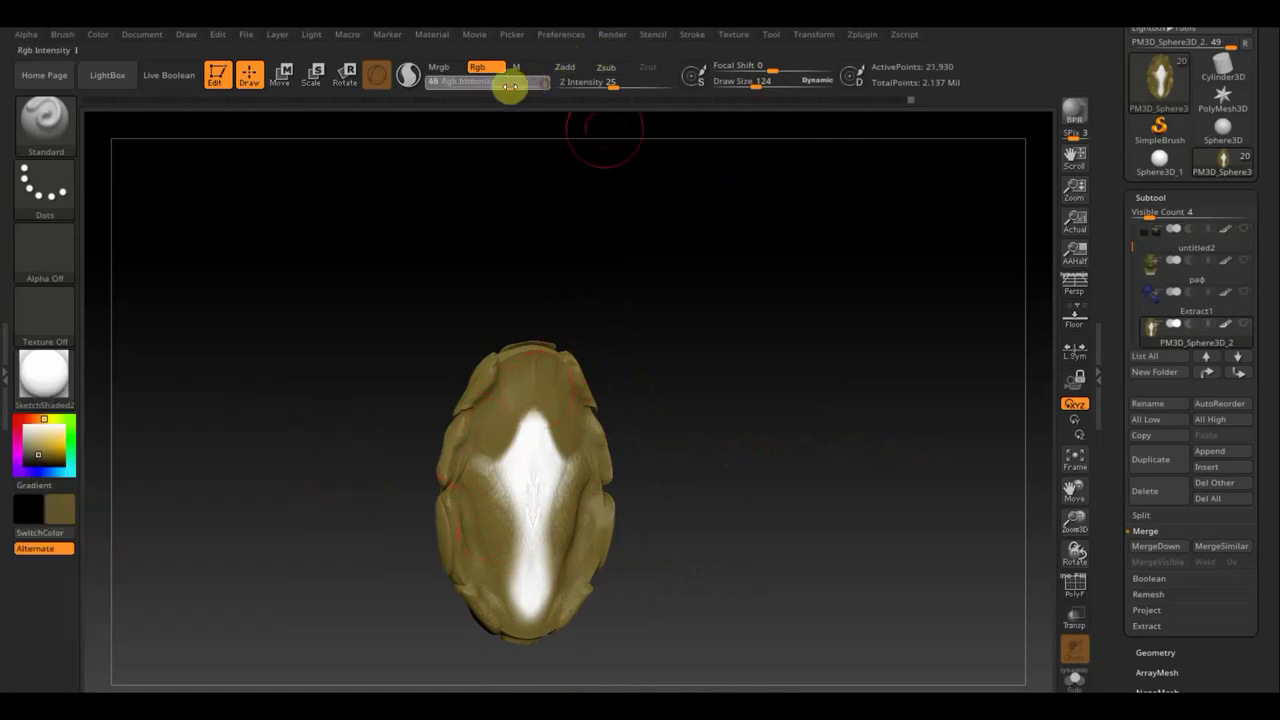
mouse_move(533, 431)
mouse_down()
mouse_move(531, 371)
mouse_move(491, 506)
mouse_move(517, 509)
mouse_move(524, 588)
mouse_up()
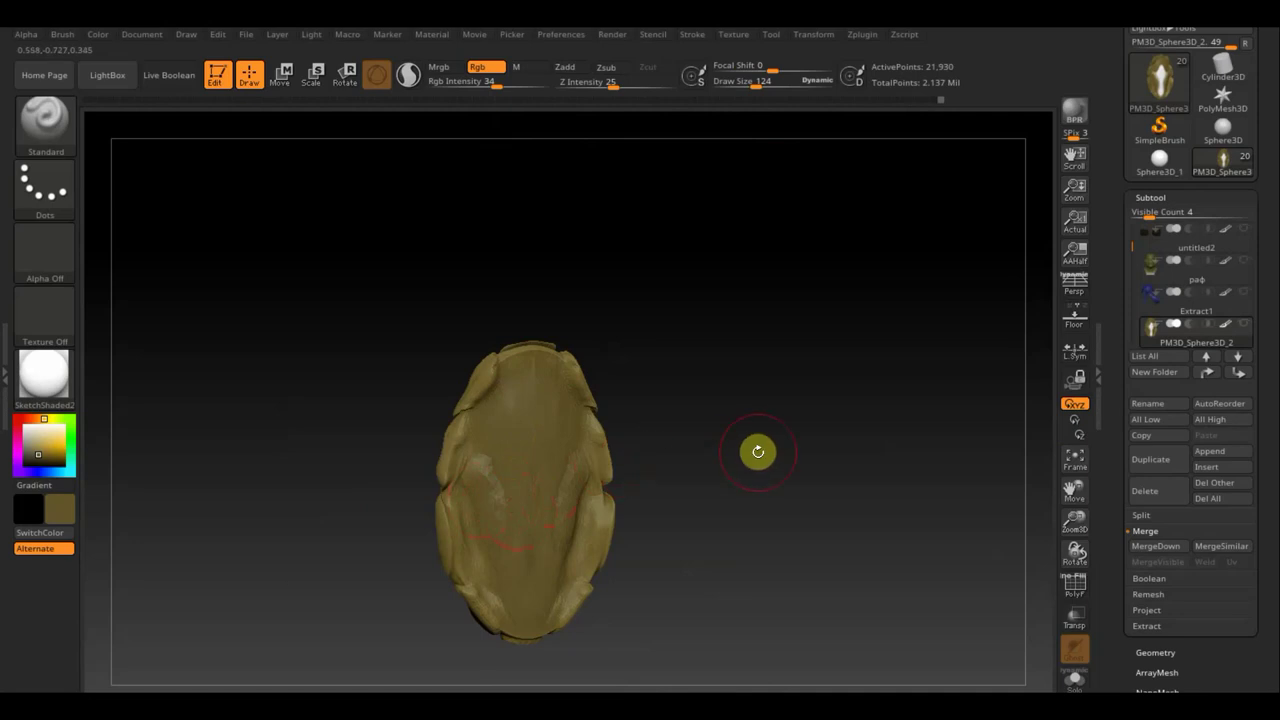
drag(757, 451, 640, 460)
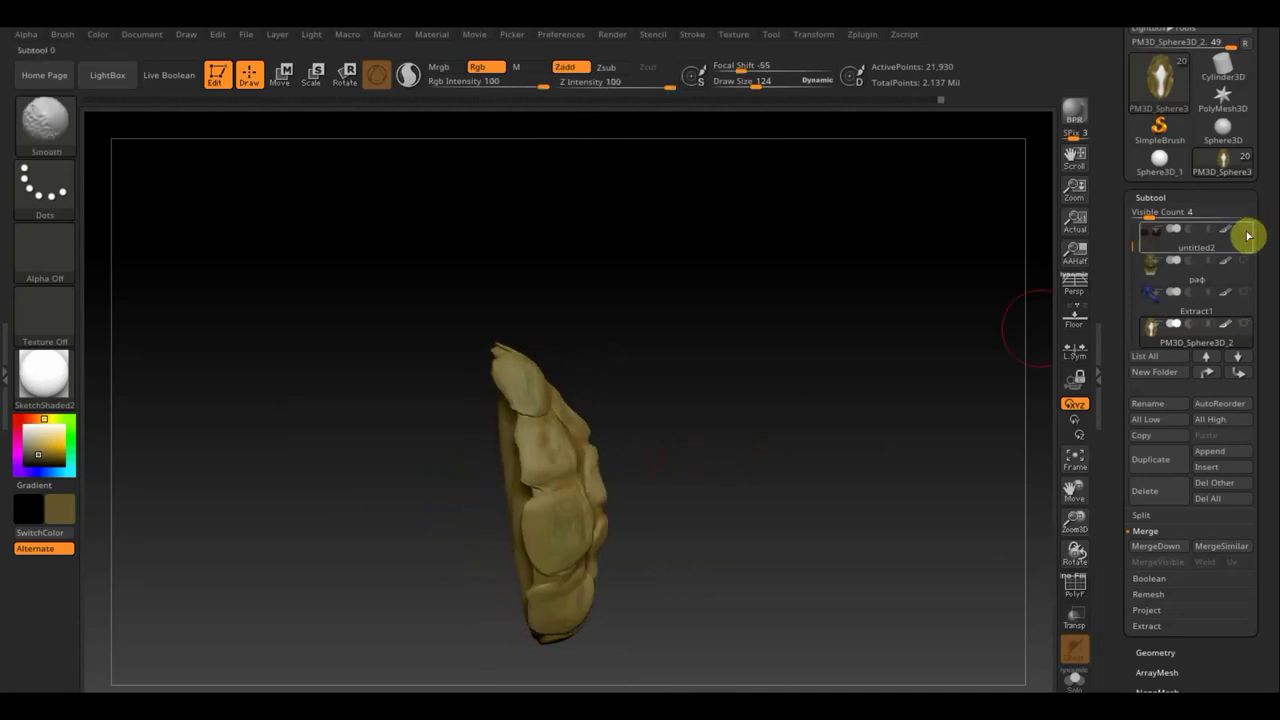
- Turn every subtool's visibility back on and save the project
shift+click(1245, 229)
drag(773, 466, 831, 449)
key(ctrl+s)
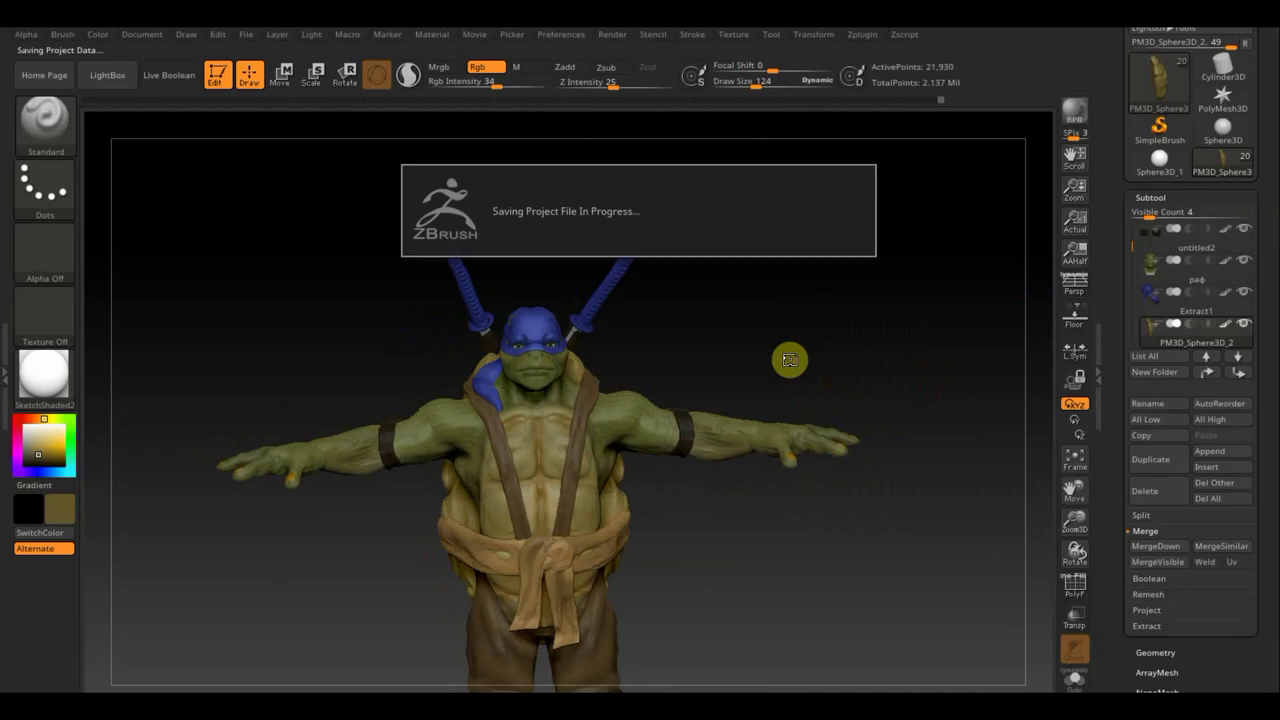
- Rotate to the back view showing the crossed katanas and bring up the subtool list
drag(789, 366, 780, 371)
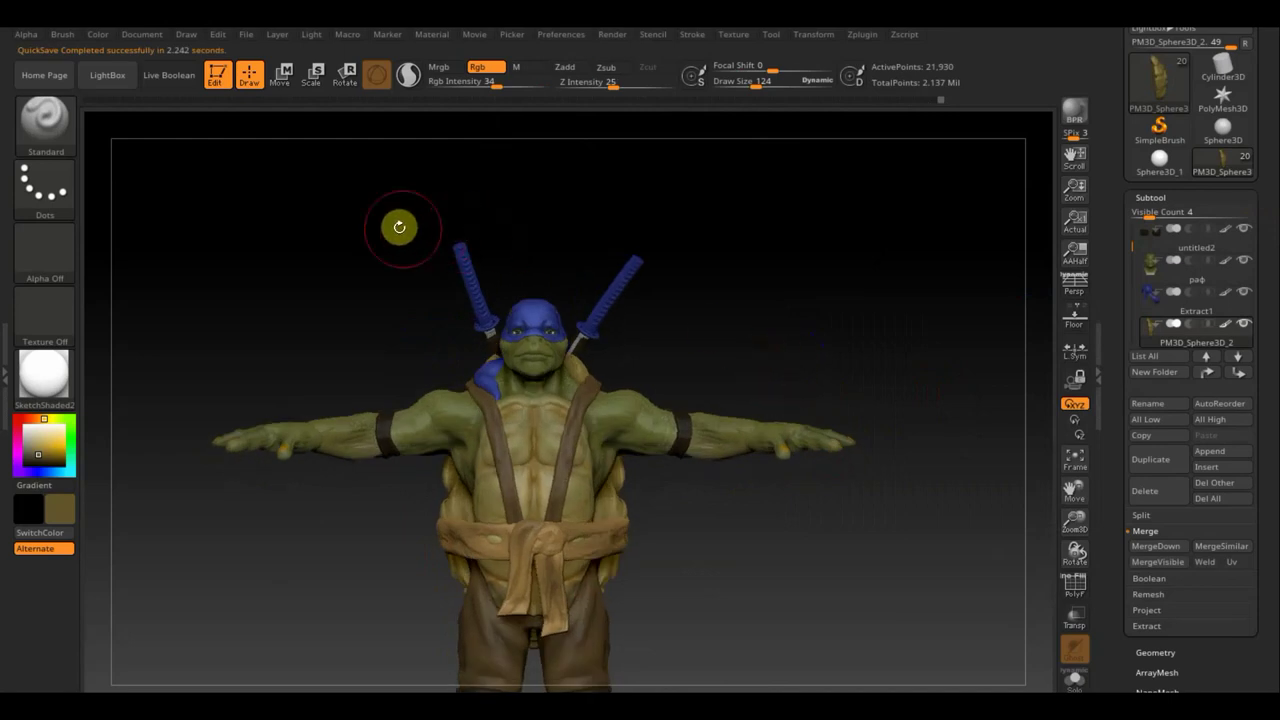
mouse_move(829, 300)
mouse_down()
mouse_move(600, 337)
mouse_move(622, 344)
mouse_up()
mouse_move(683, 306)
mouse_down()
mouse_move(700, 323)
mouse_move(768, 335)
mouse_up()
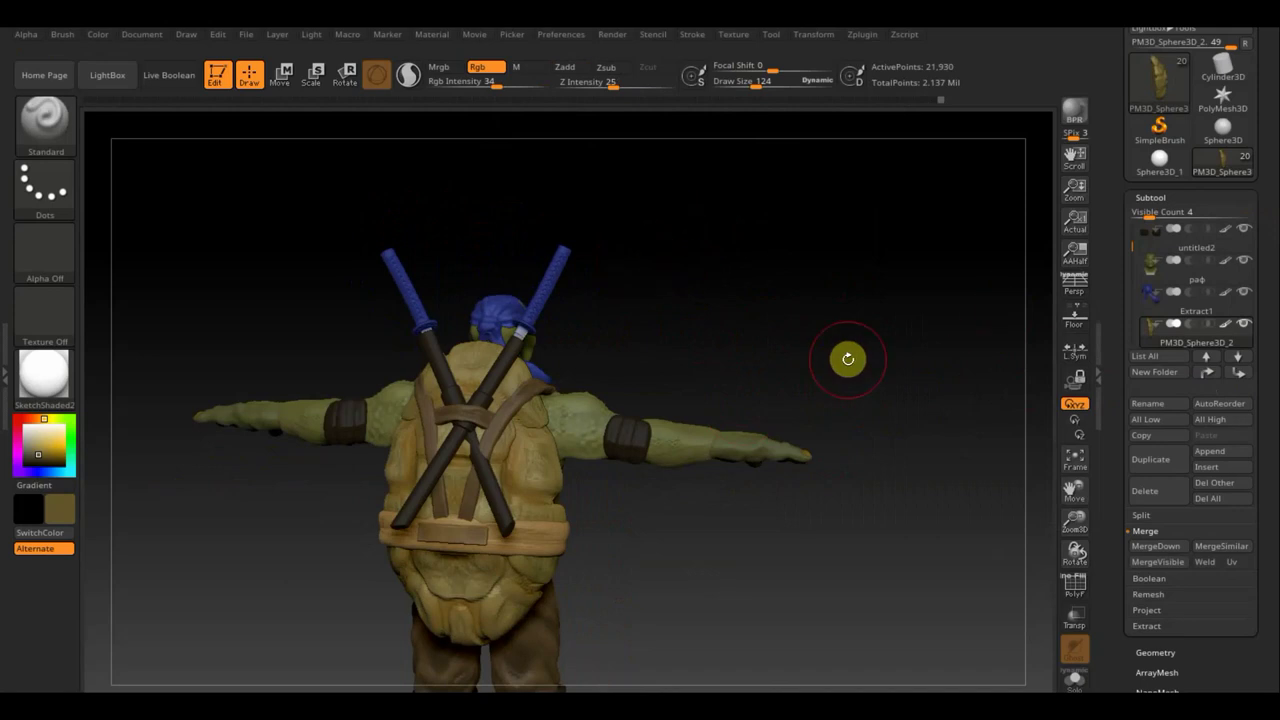
key(n)
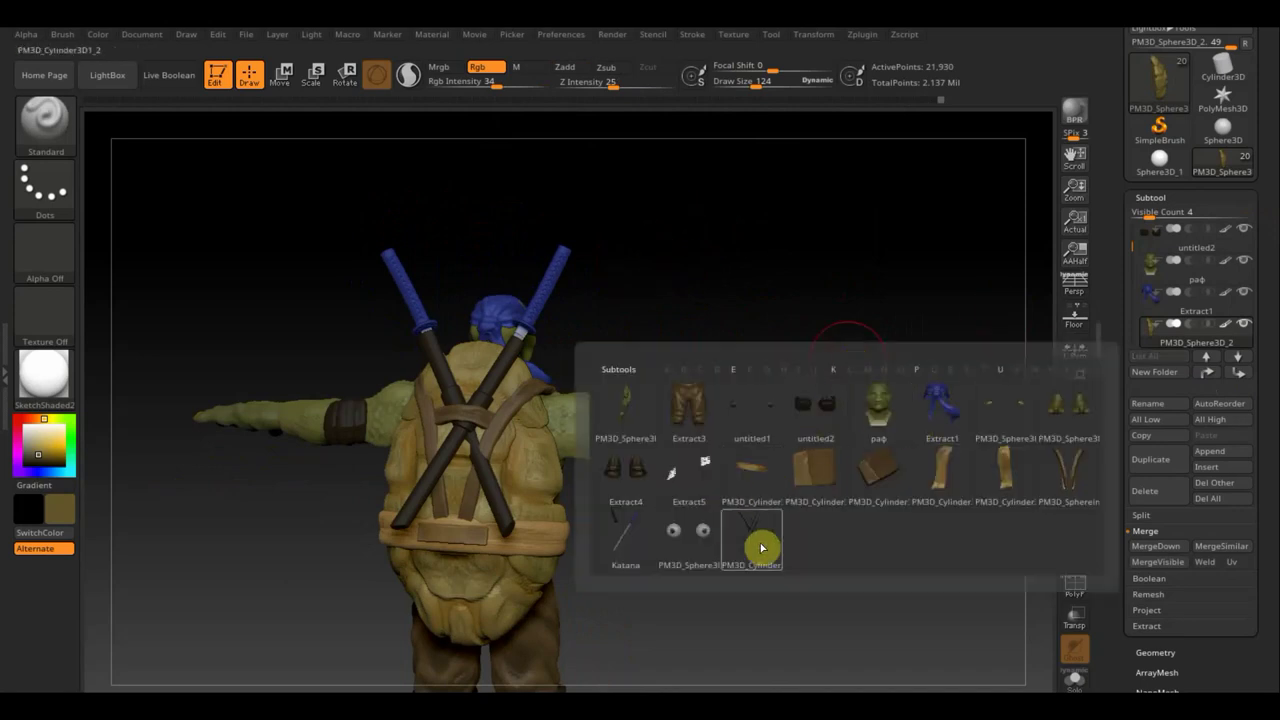
- Select the Katana subtool and nudge it slightly with the Move Transpose gizmo
click(625, 540)
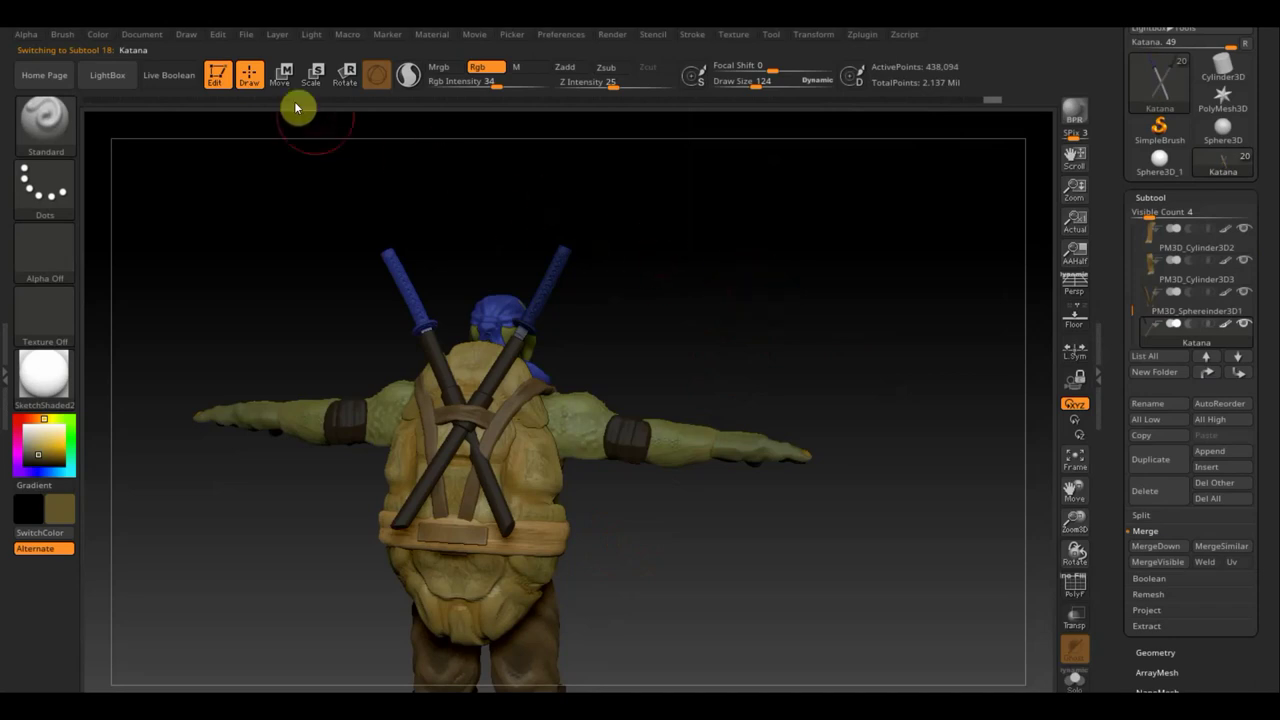
click(281, 74)
click(509, 328)
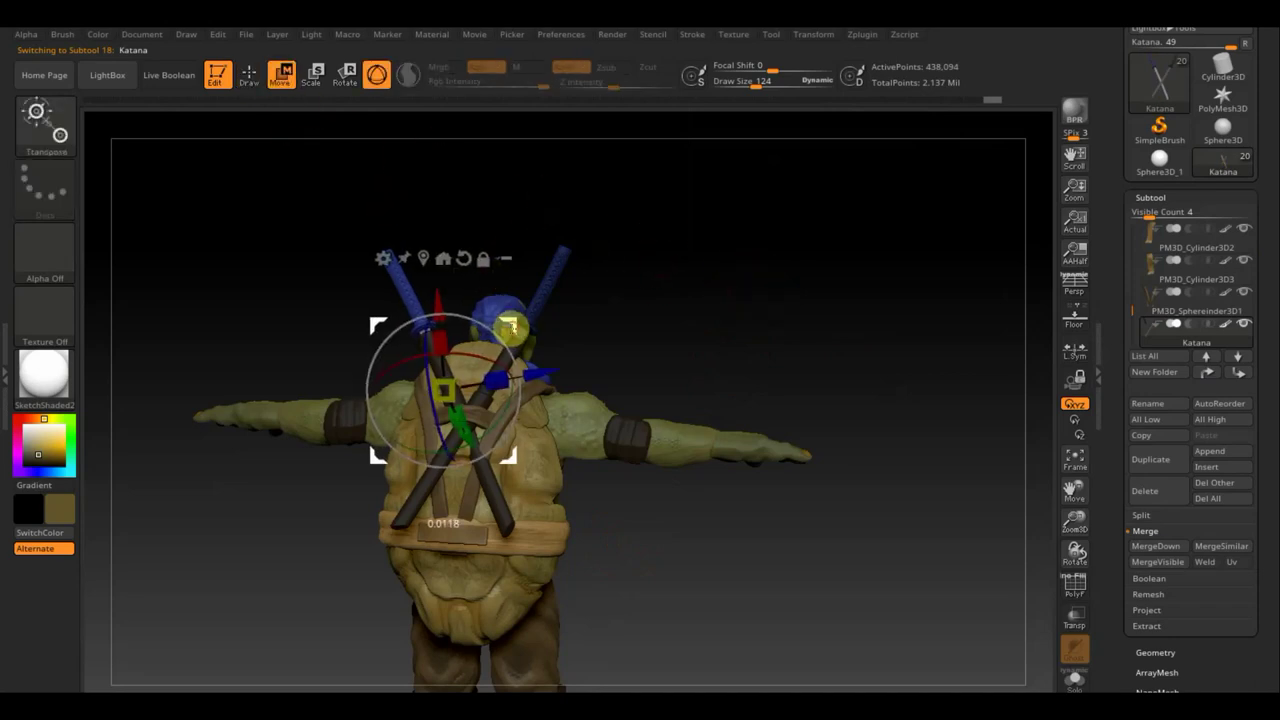
drag(509, 328, 508, 326)
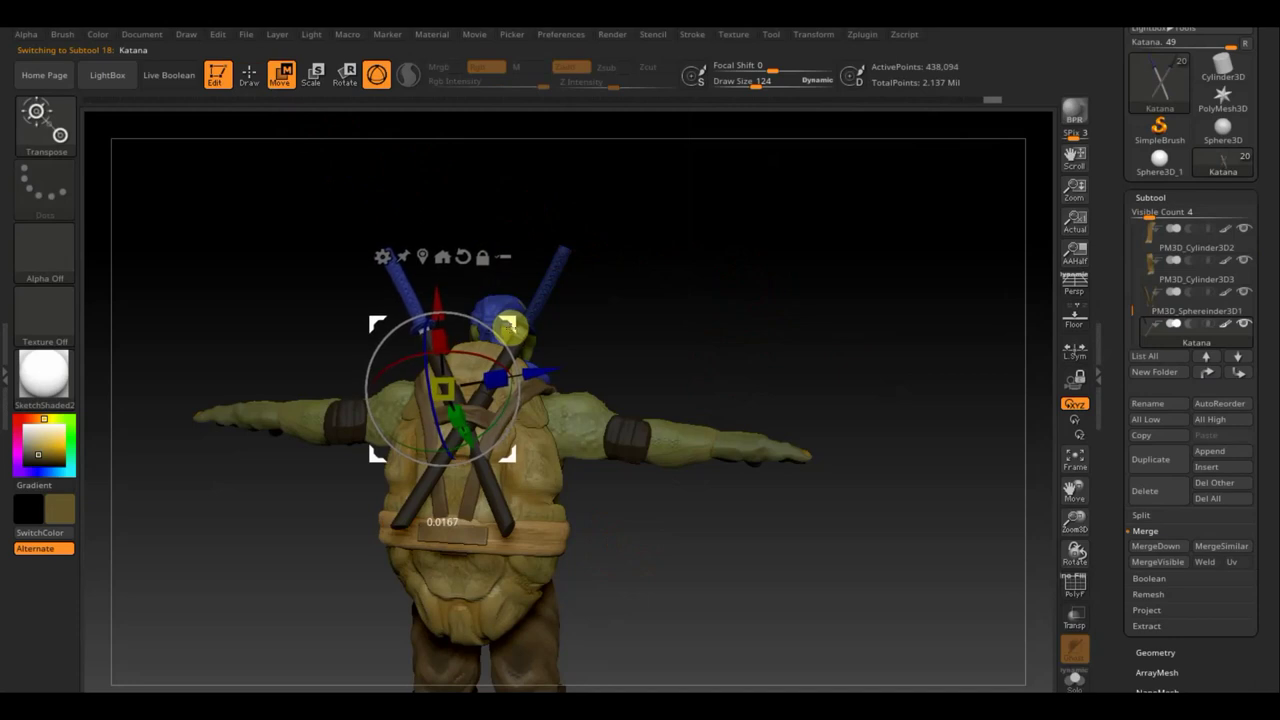
- Snap to a straight back view and duplicate Katana into a new Katana1 subtool
drag(731, 314, 674, 337)
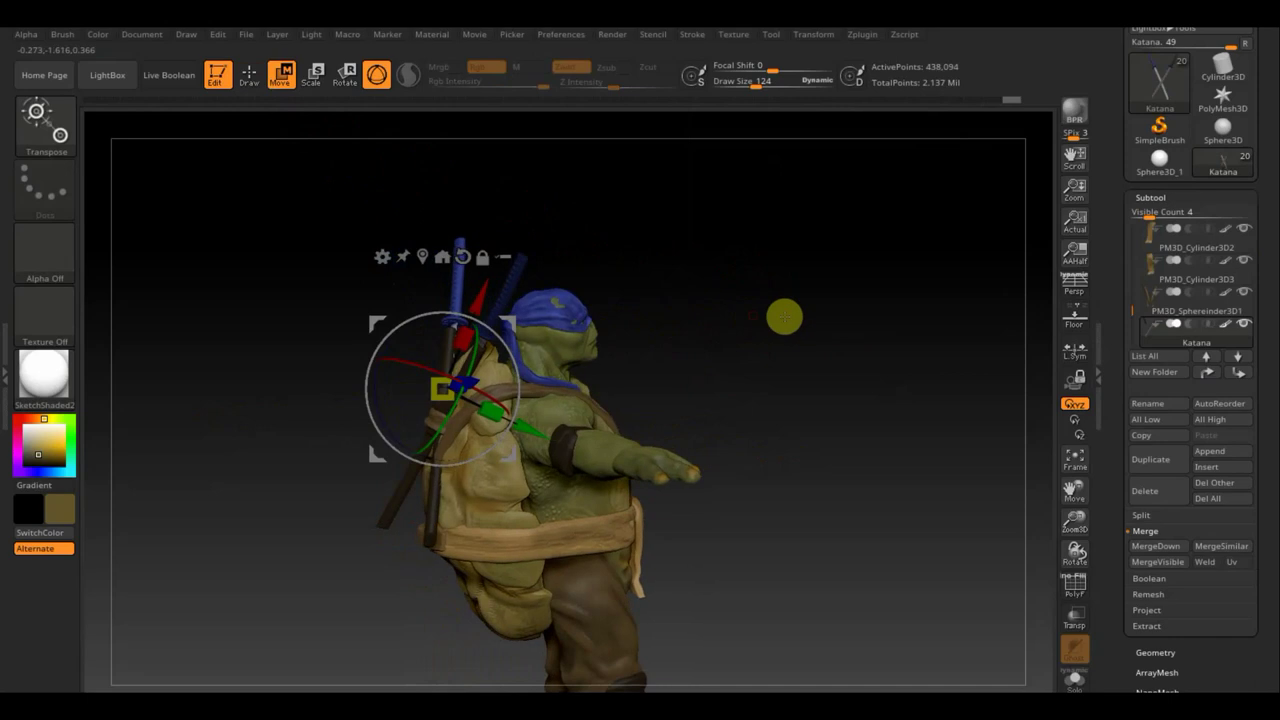
drag(783, 314, 806, 314)
key(ctrl)
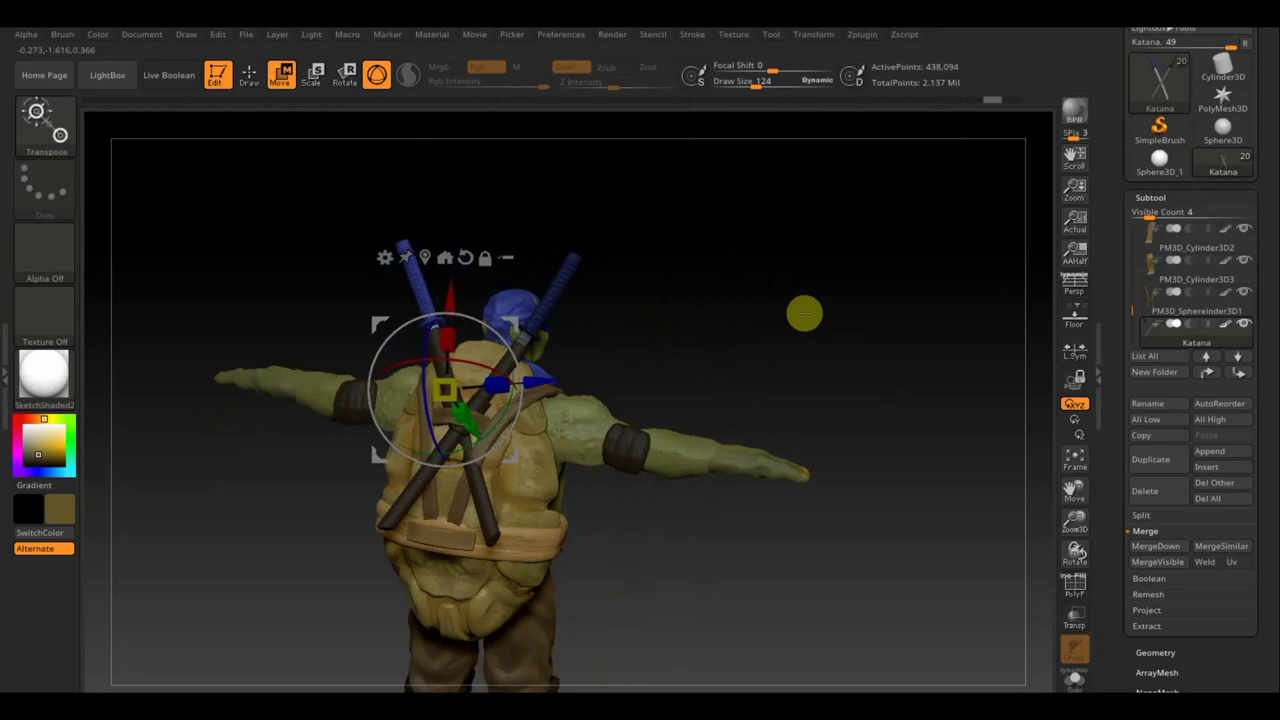
key(ctrl)
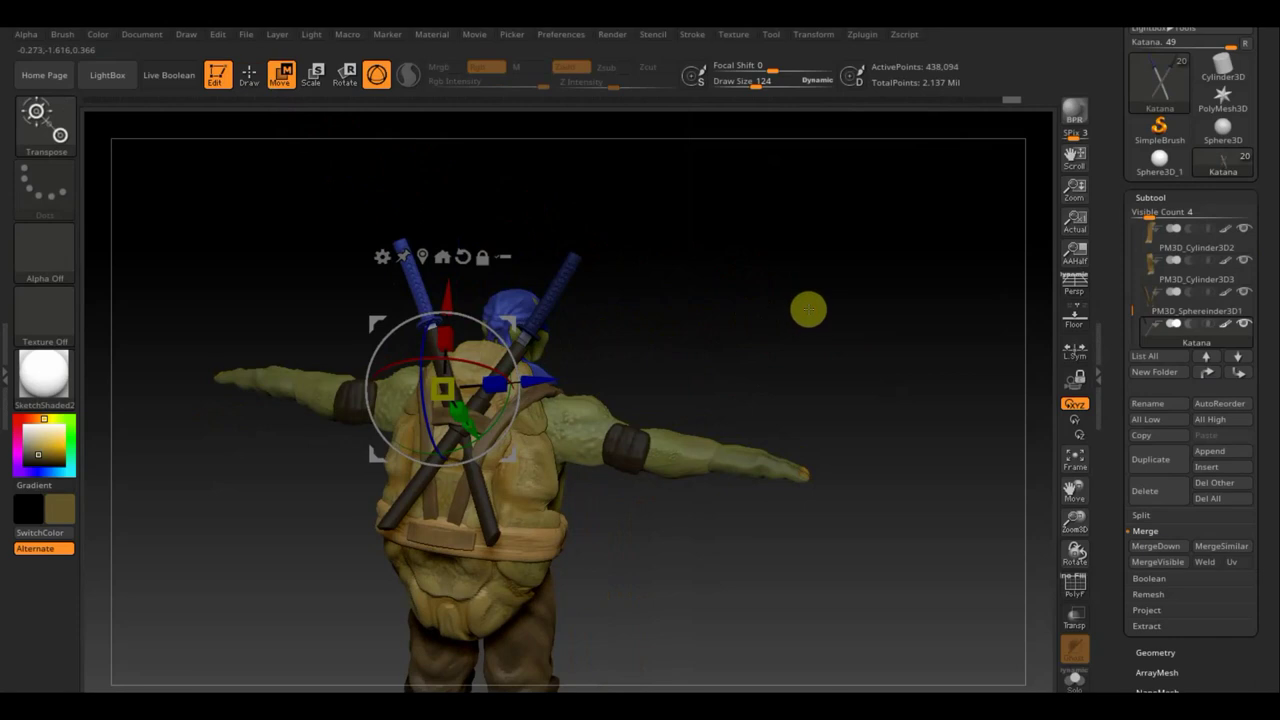
shift+drag(809, 369, 823, 383)
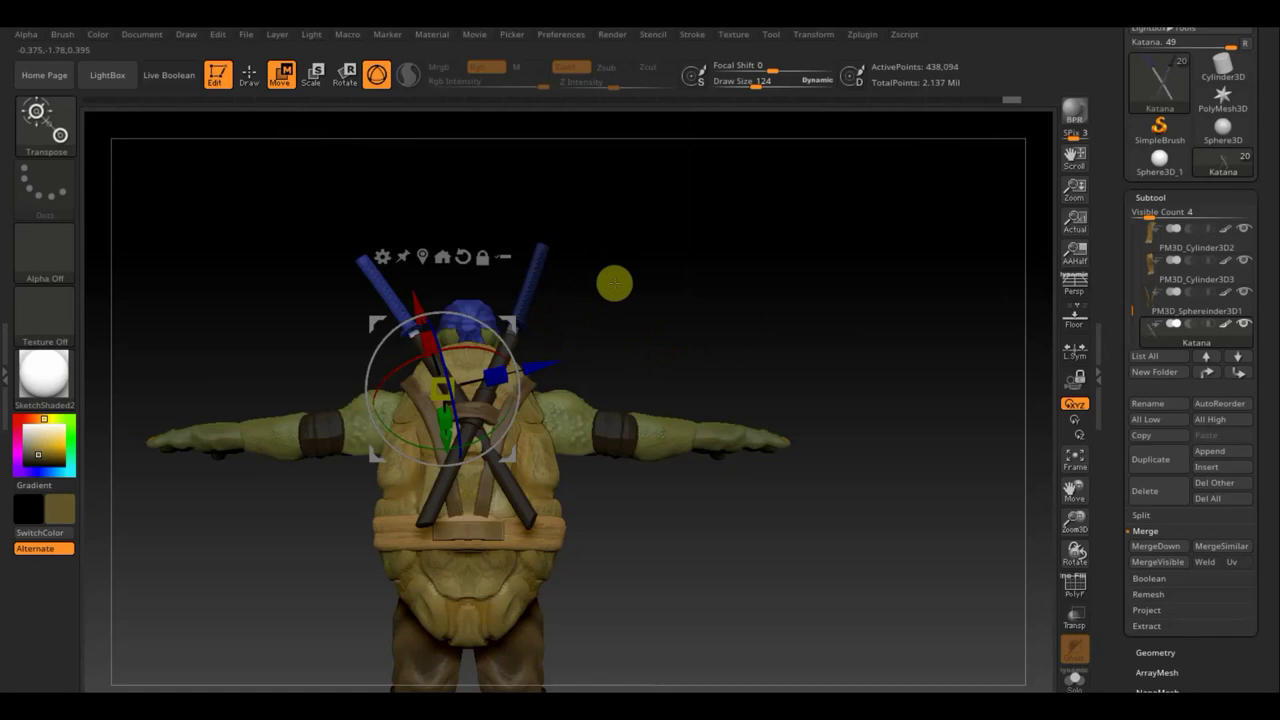
key(ctrl)
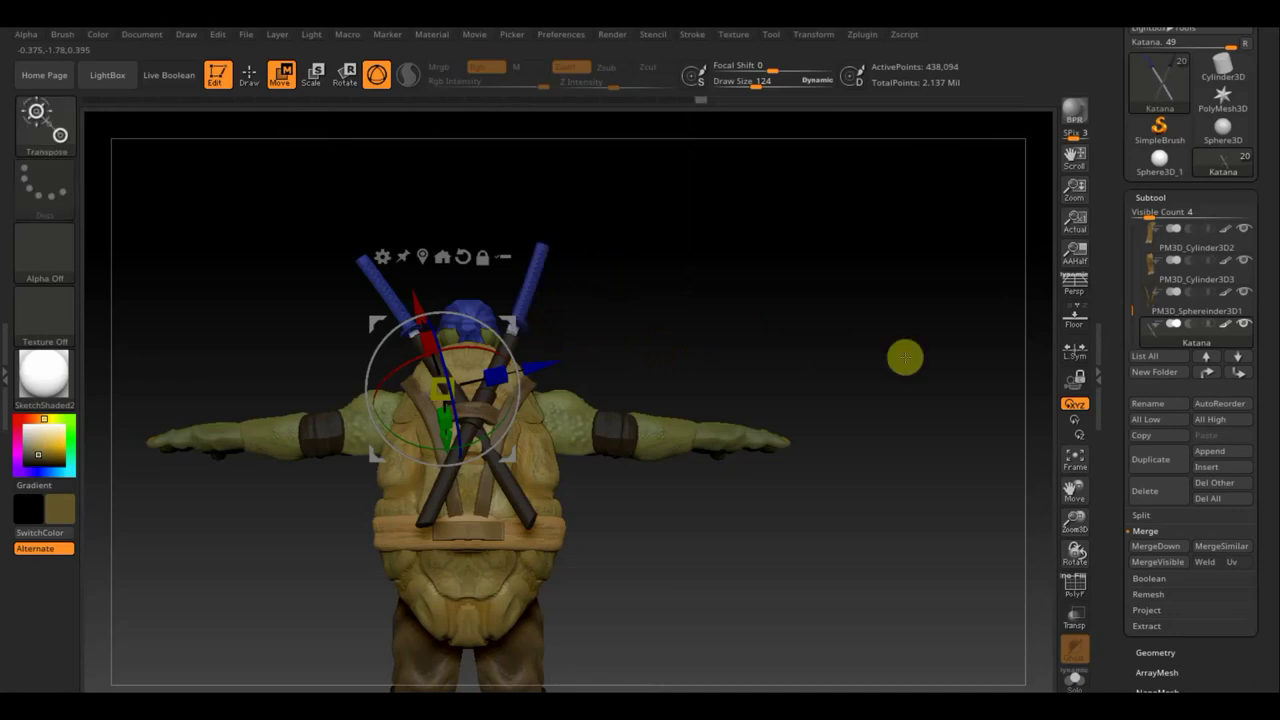
click(1166, 466)
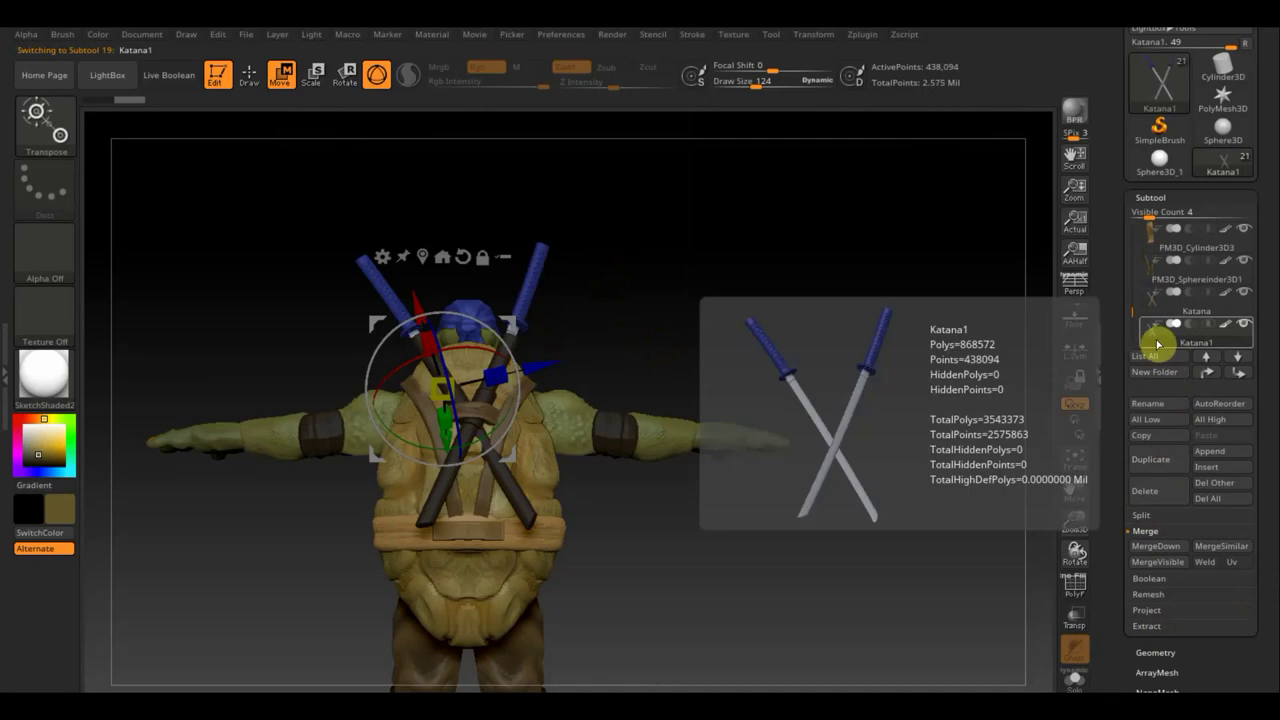
- In the Katana subtool, hide the left sword so only the right one remains
click(1154, 310)
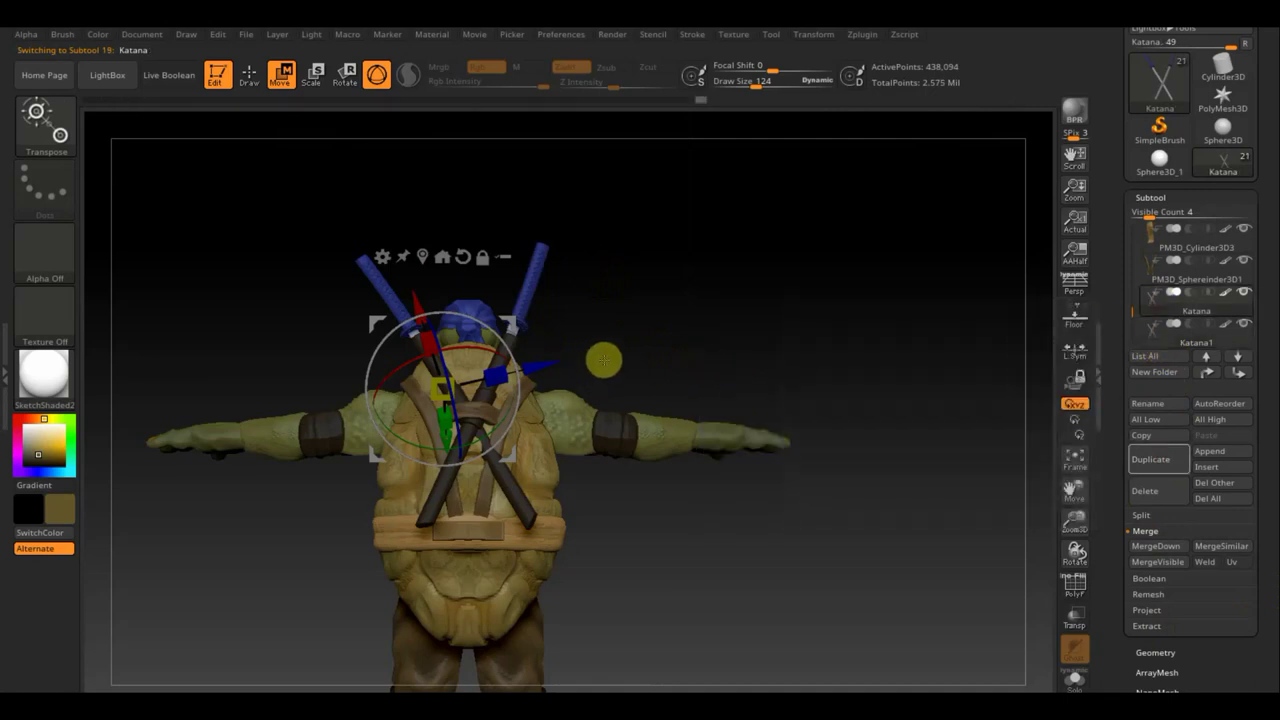
click(249, 76)
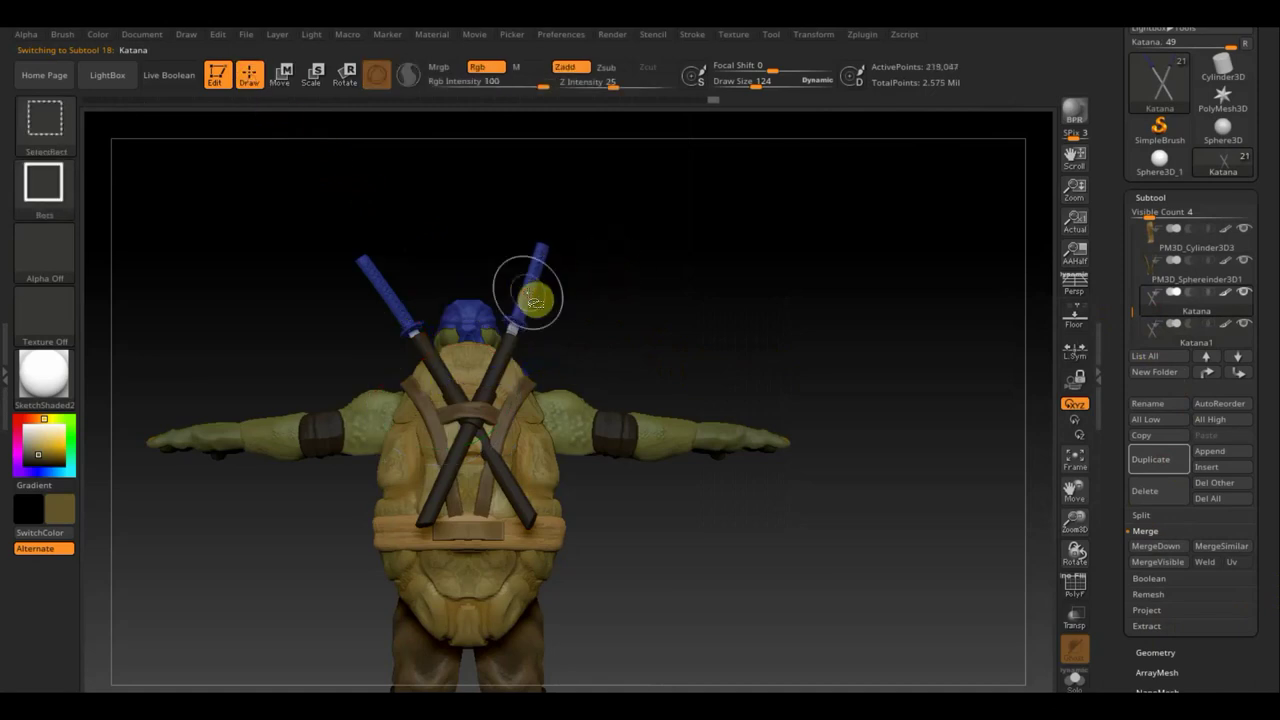
click(1244, 323)
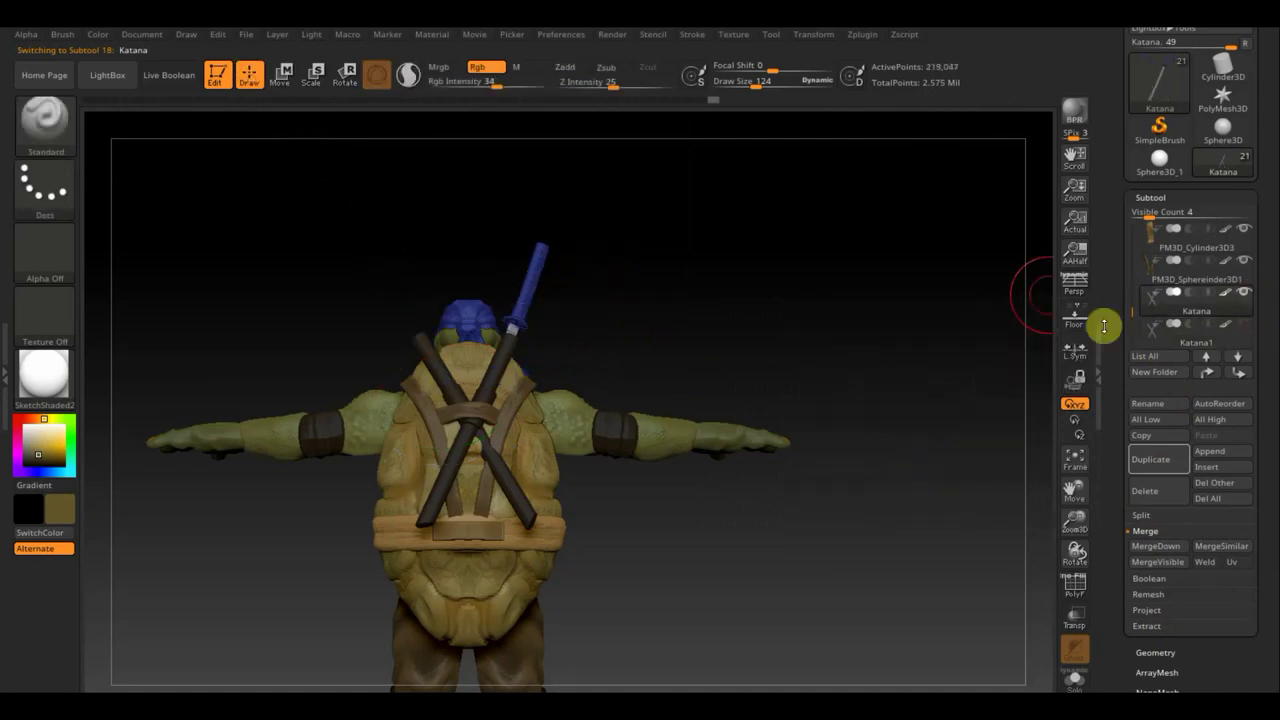
click(1157, 655)
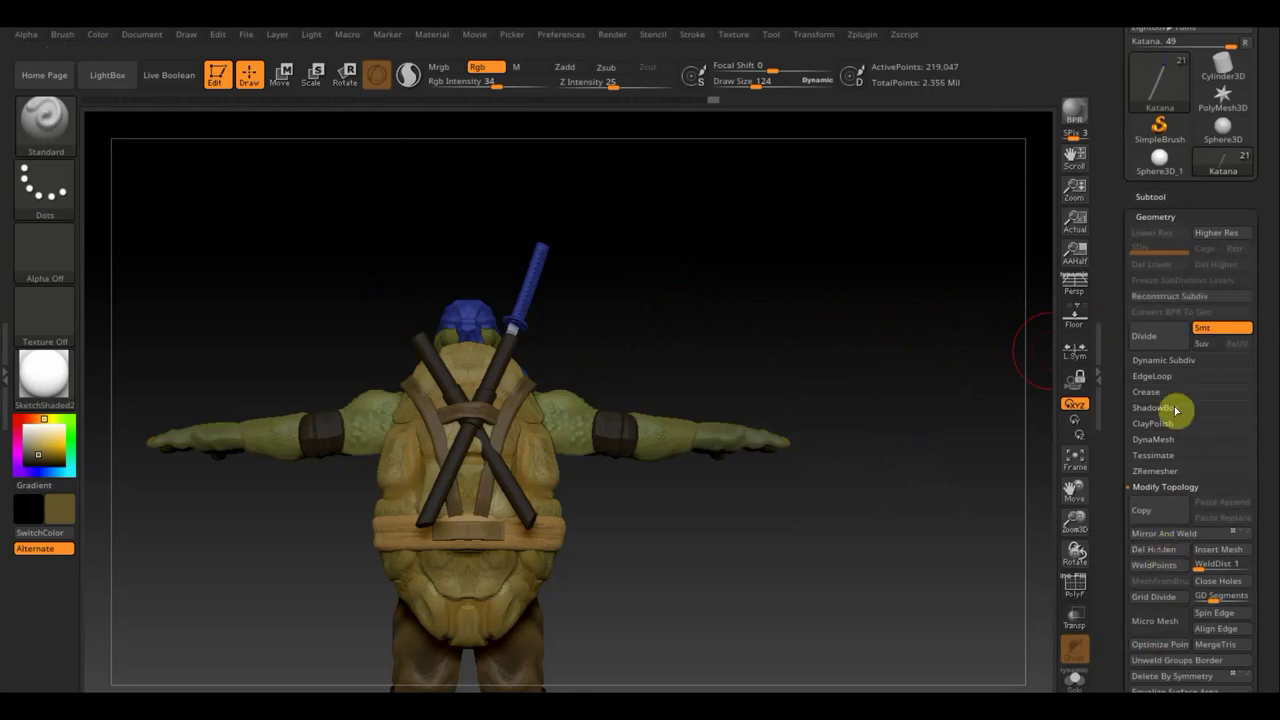
click(1157, 198)
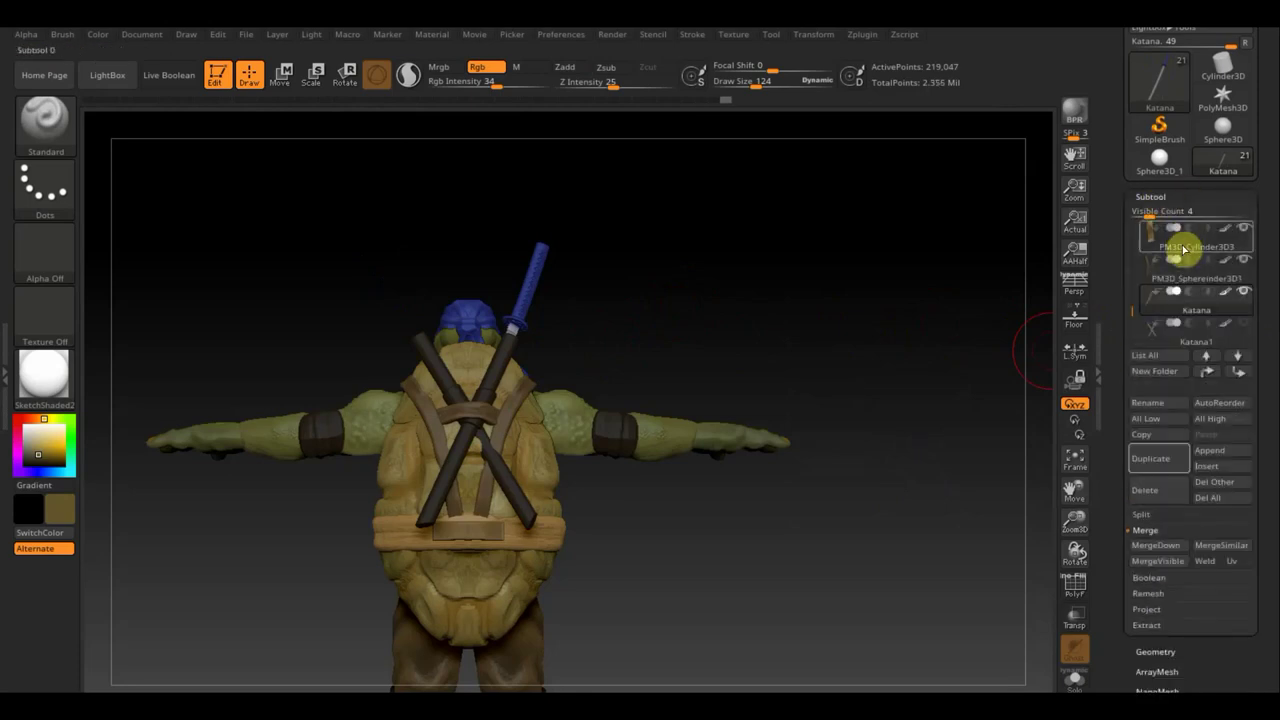
- In Katana1, hide the right sword, delete it with Del Hidden, and show Katana again
click(1162, 330)
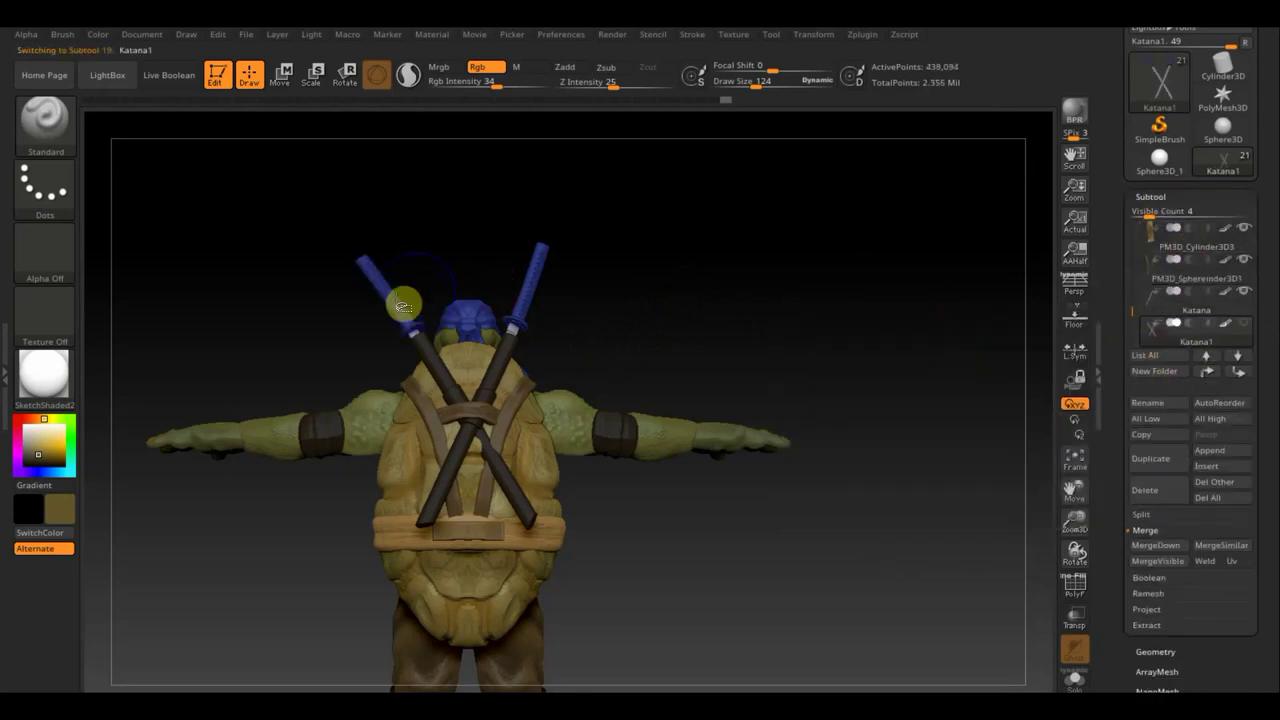
click(1246, 295)
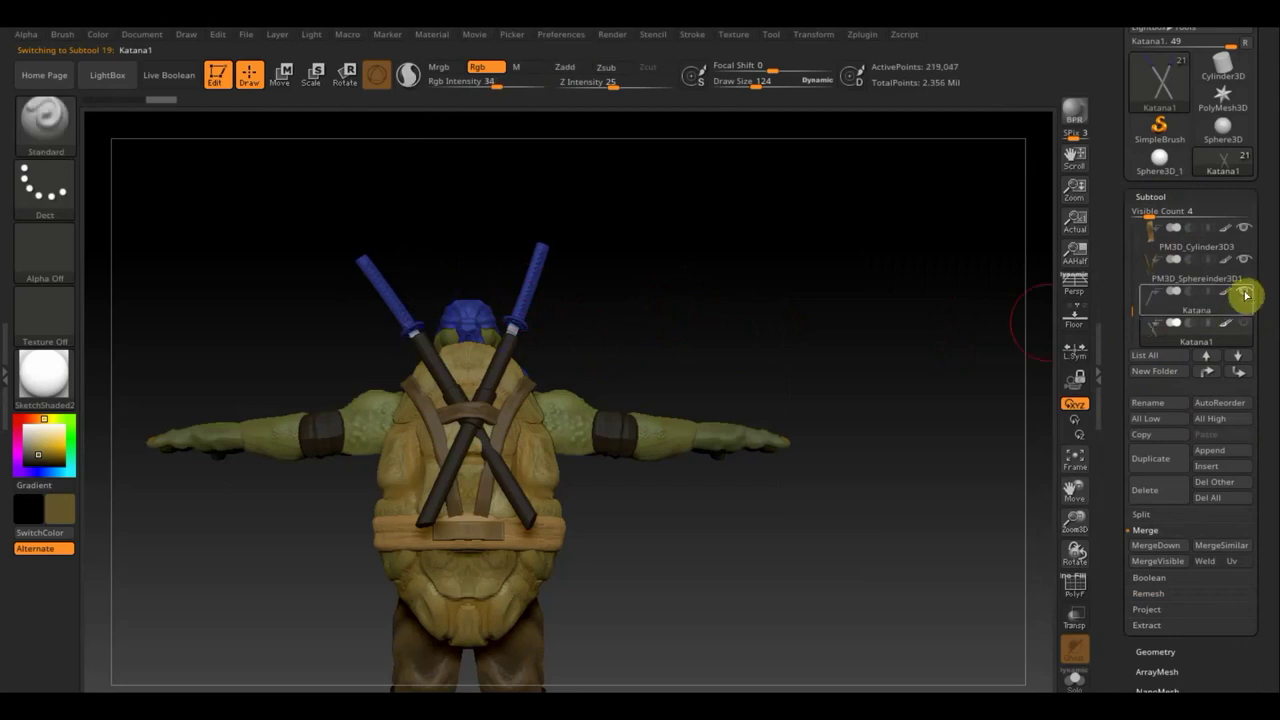
click(1246, 295)
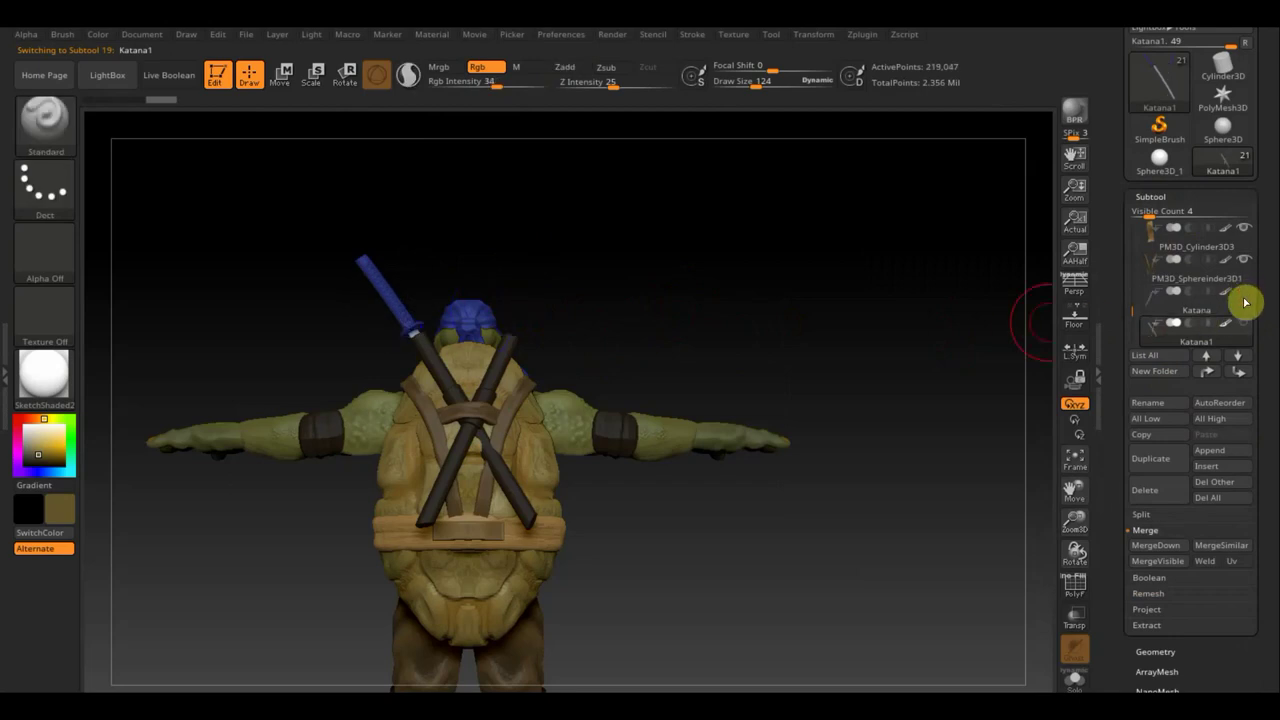
click(1155, 651)
click(1155, 550)
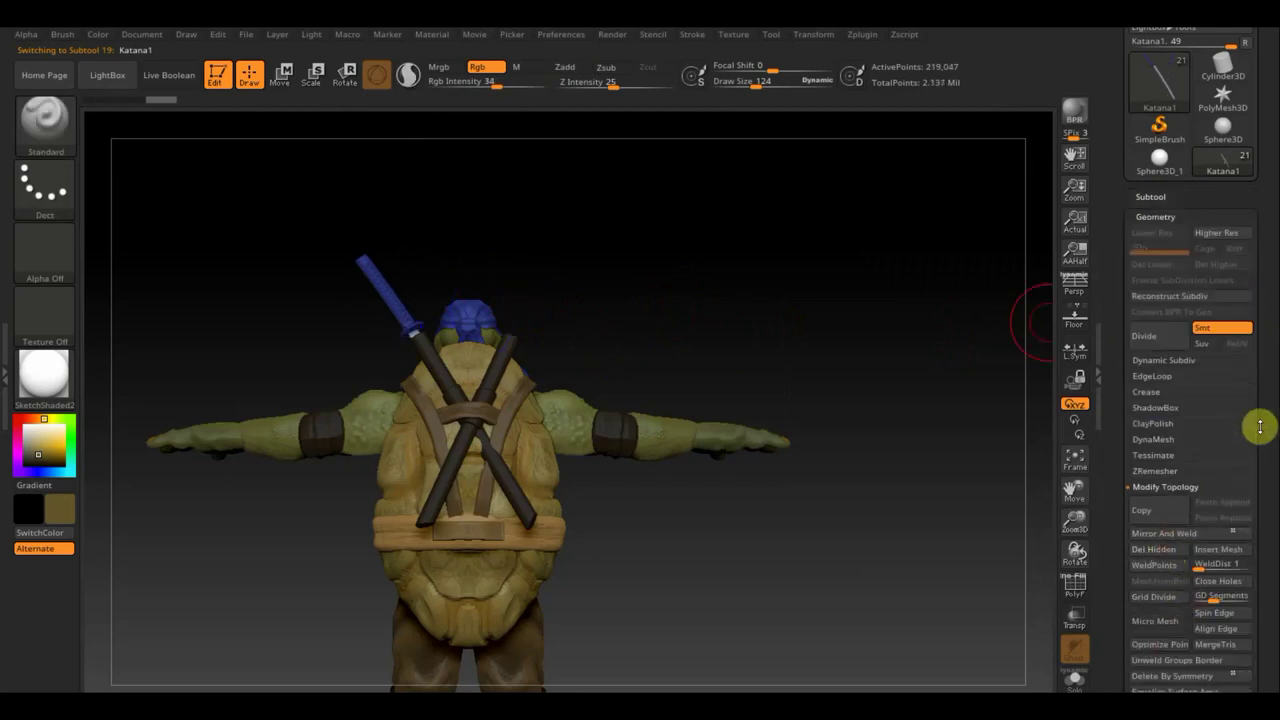
click(1151, 196)
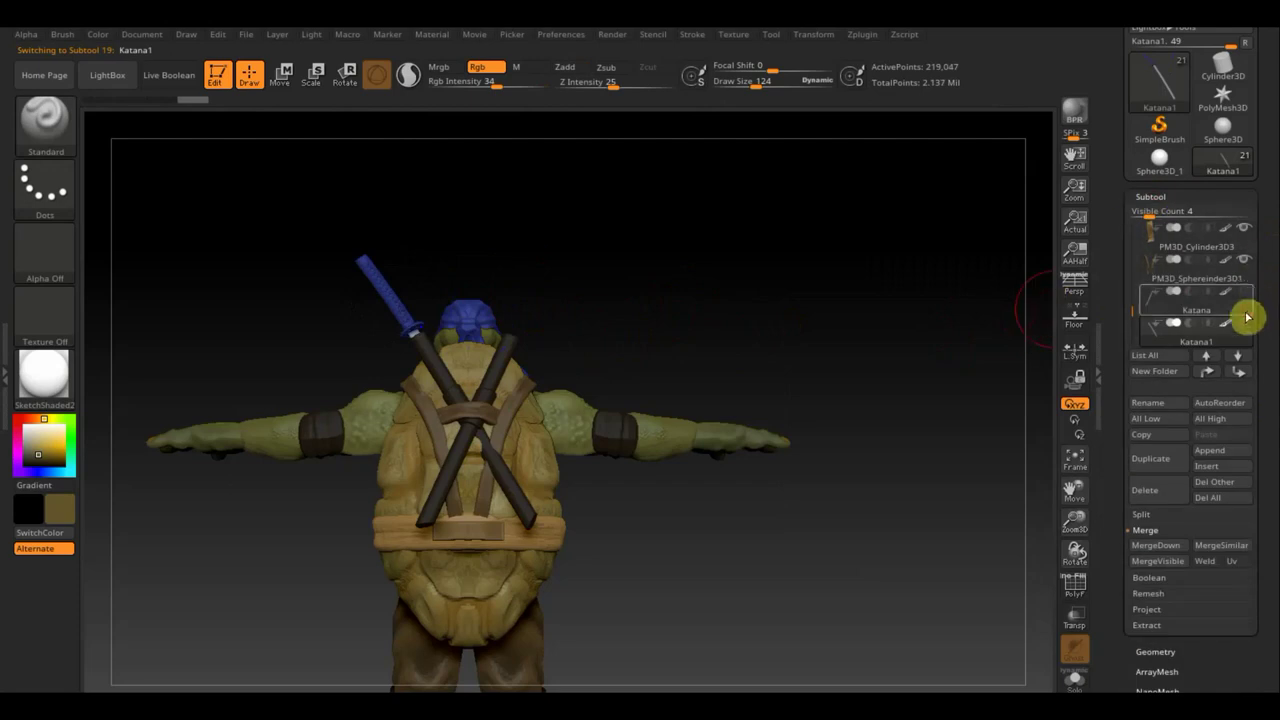
click(1245, 320)
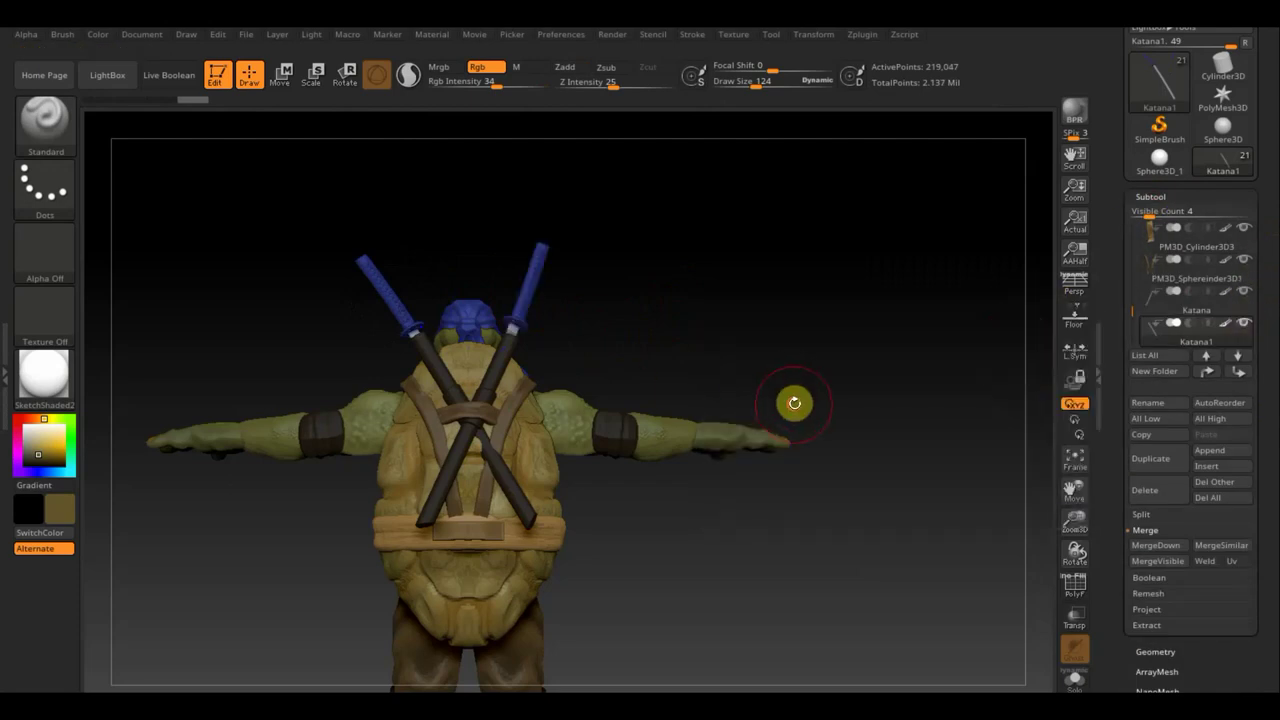
- Rotate the turtle around to a side view and bring up the subtool list
mouse_move(794, 403)
mouse_down()
mouse_move(666, 414)
mouse_move(714, 357)
mouse_up()
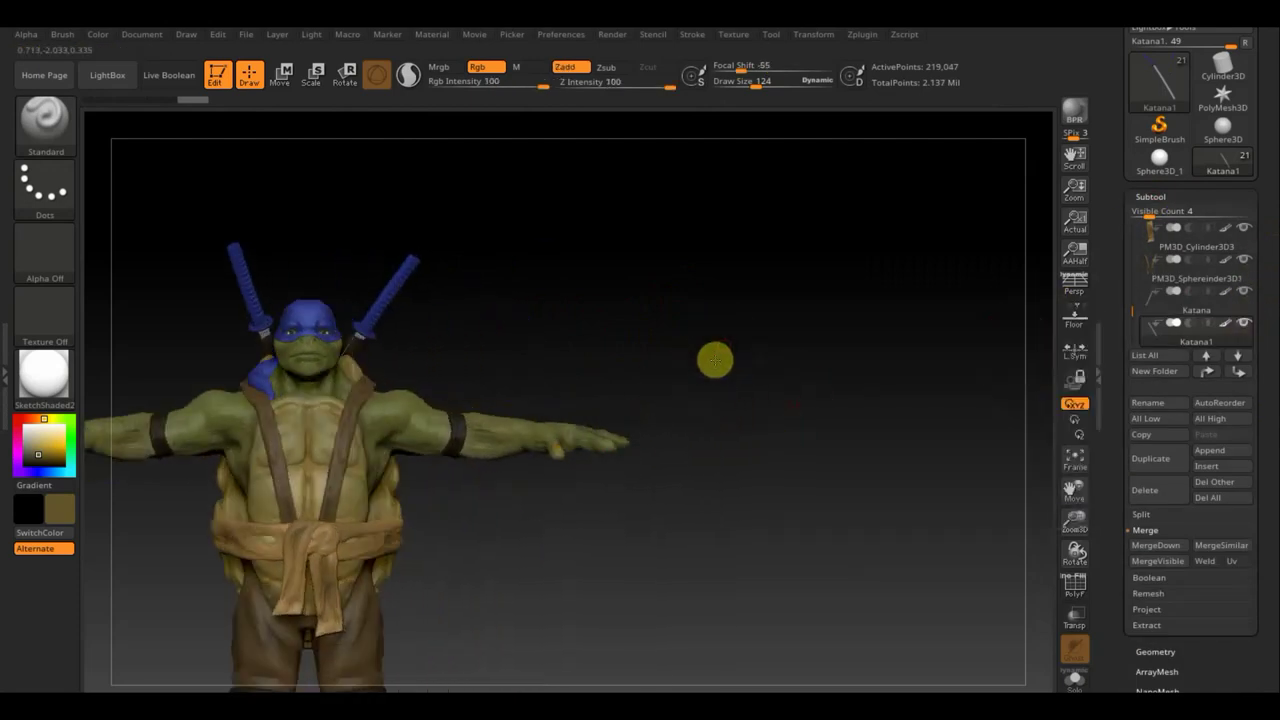
mouse_move(569, 334)
mouse_down()
mouse_move(734, 320)
mouse_move(782, 338)
mouse_move(523, 429)
mouse_move(747, 439)
mouse_move(671, 437)
mouse_move(688, 450)
mouse_move(766, 434)
mouse_move(760, 451)
mouse_up()
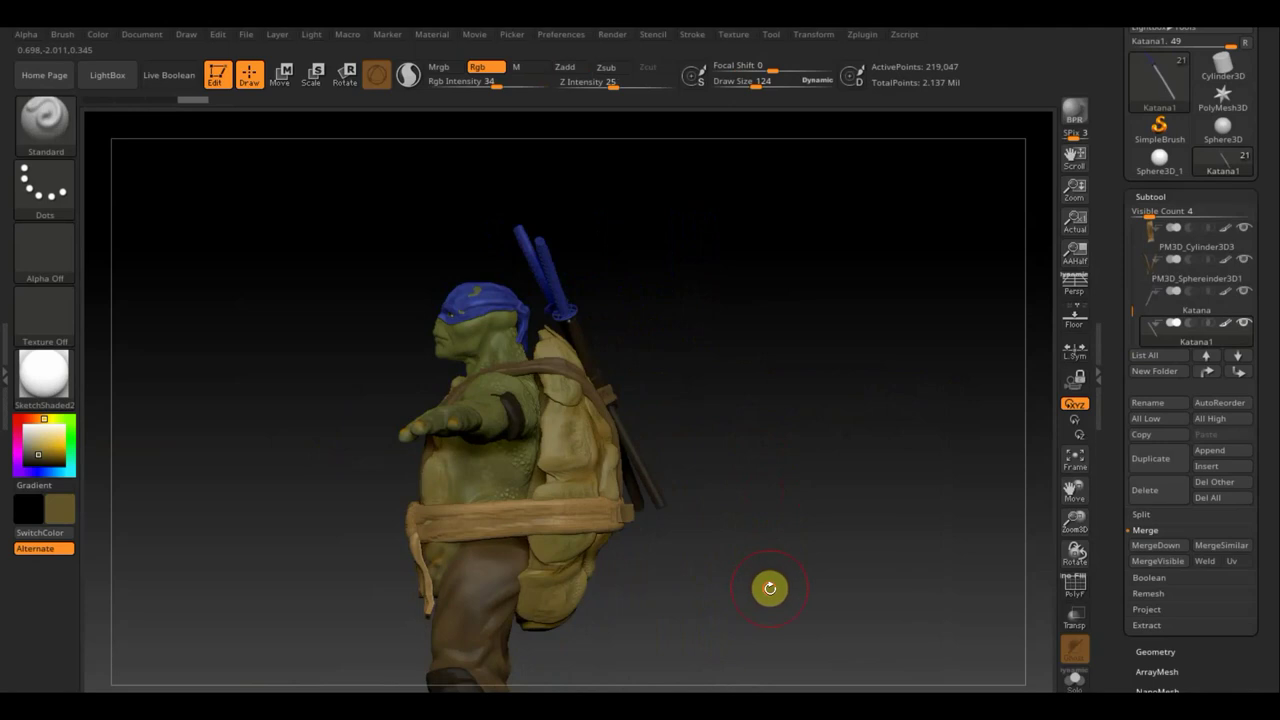
mouse_move(770, 588)
mouse_down()
mouse_move(748, 480)
mouse_move(723, 526)
mouse_move(758, 553)
mouse_move(746, 531)
mouse_move(726, 583)
mouse_move(726, 547)
mouse_up()
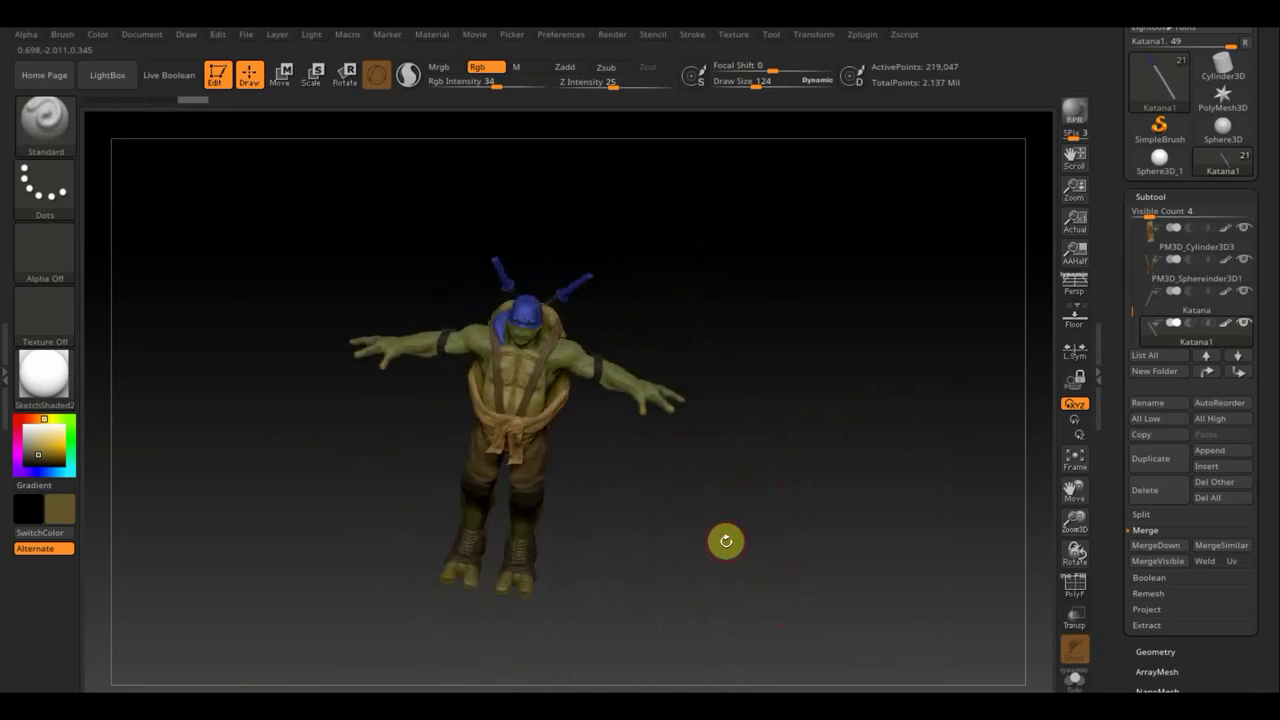
key(n)
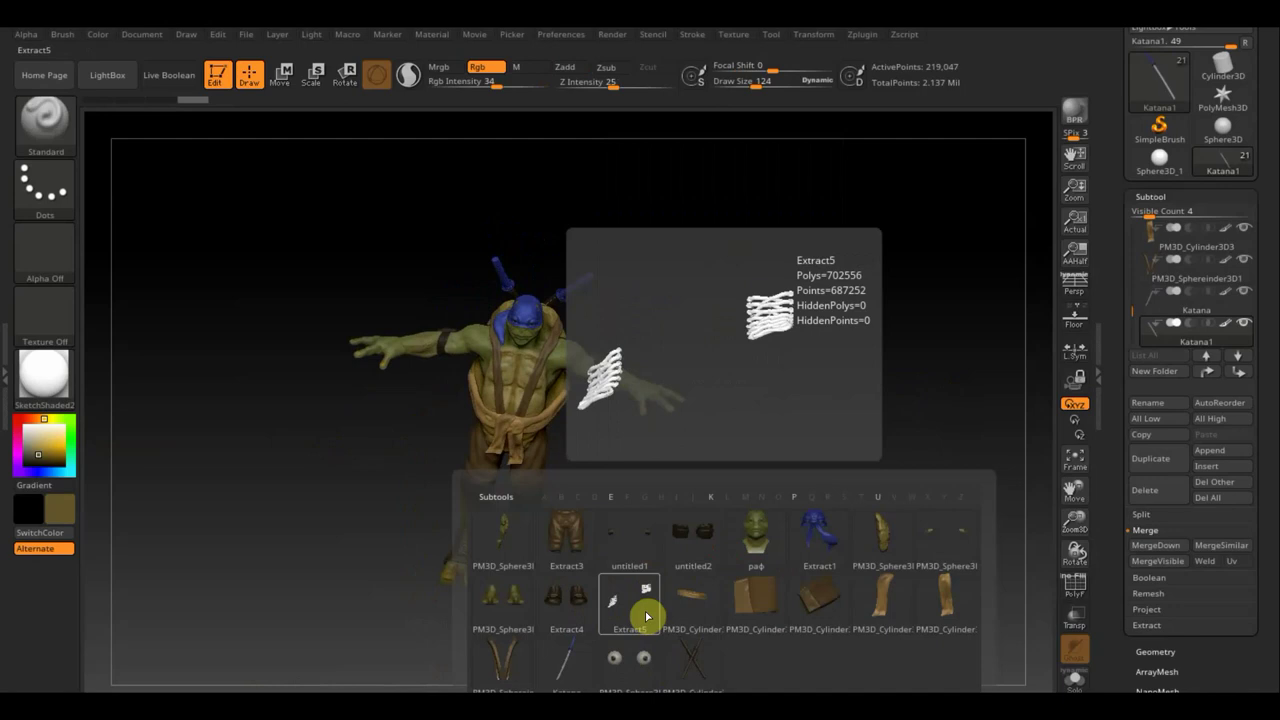
- Select the Extract5 laces subtool, choose a light colour, and paint the boot laces white
click(646, 614)
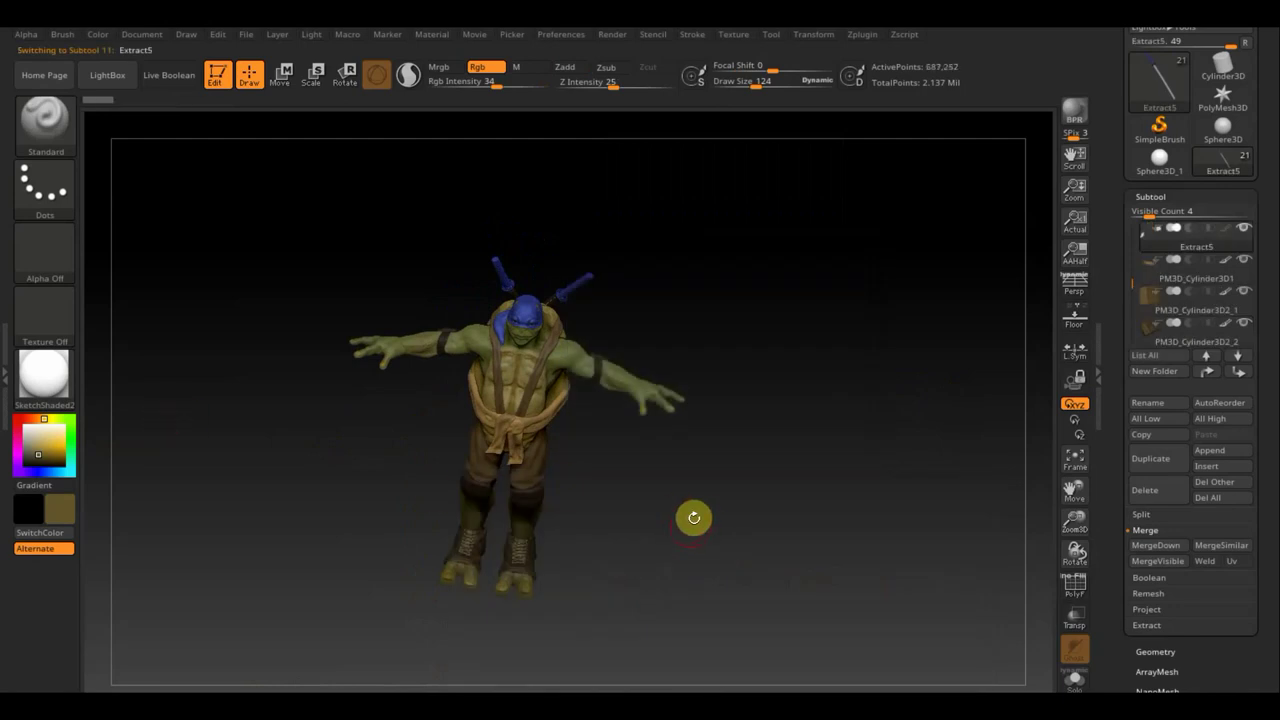
mouse_move(694, 517)
alt+mouse_down()
mouse_move(734, 611)
mouse_move(714, 367)
alt+mouse_up()
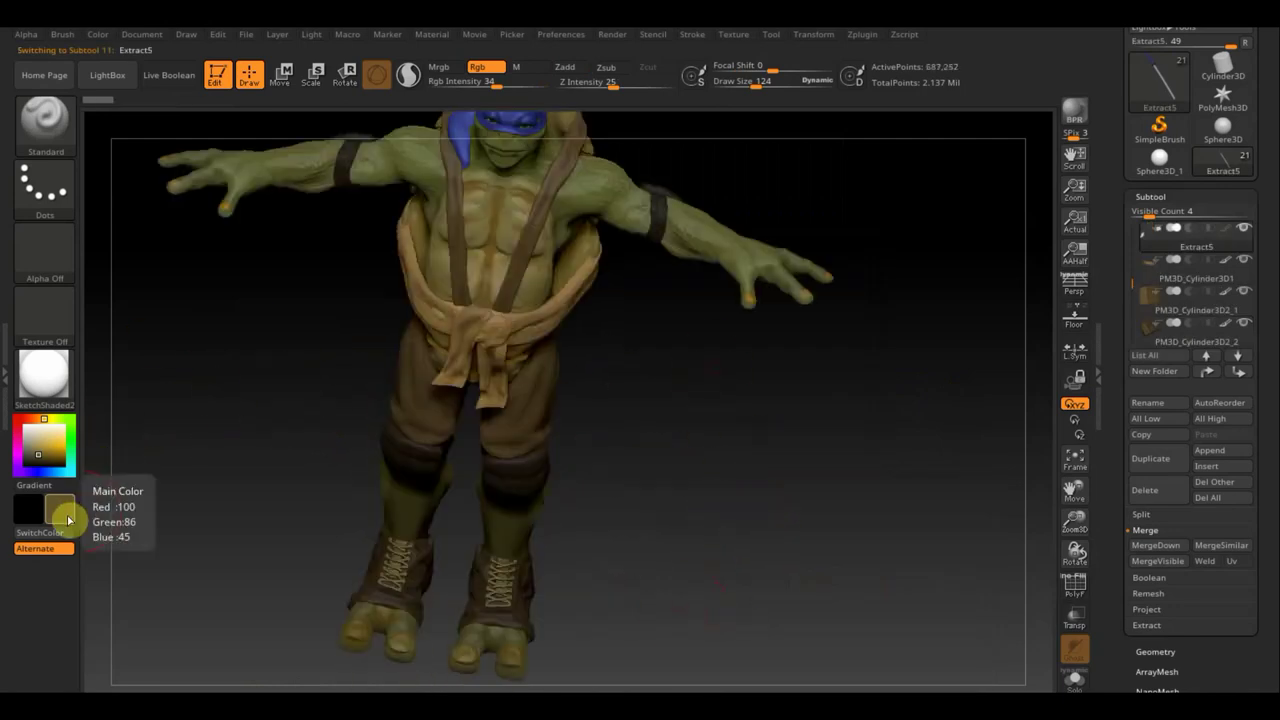
click(42, 380)
mouse_move(62, 492)
mouse_down()
mouse_move(55, 458)
mouse_move(49, 471)
mouse_up()
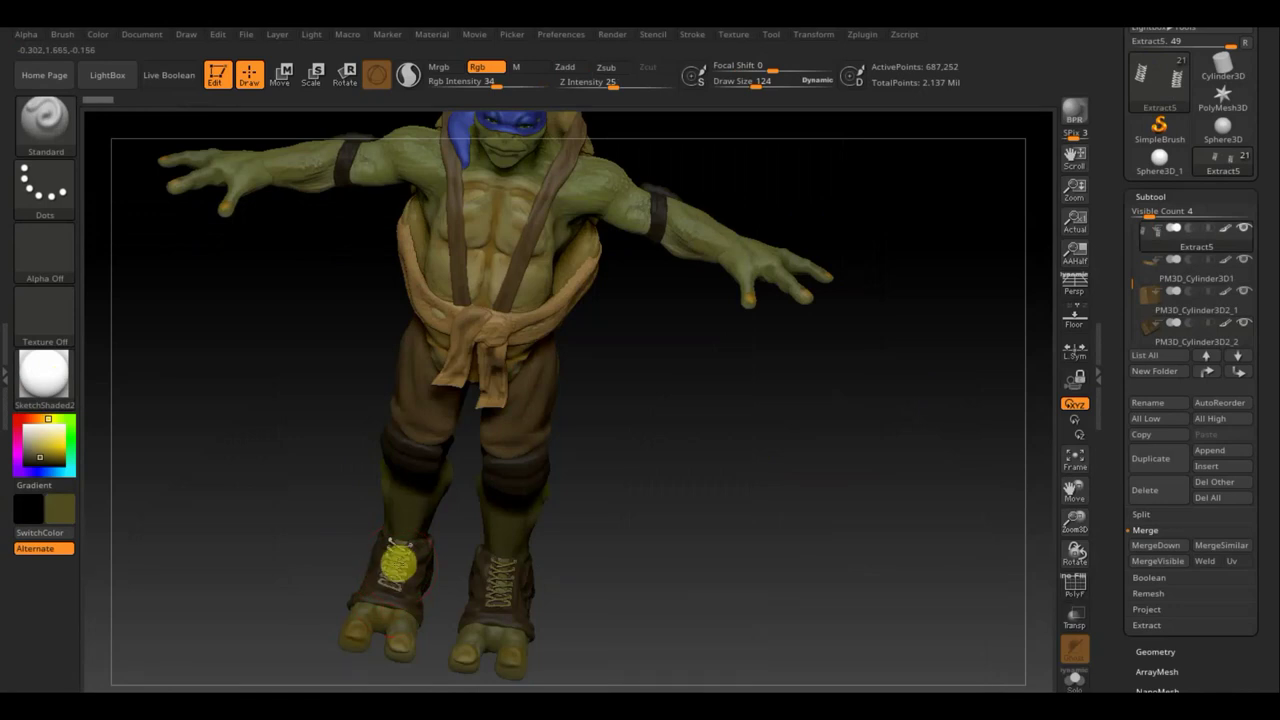
drag(78, 492, 53, 481)
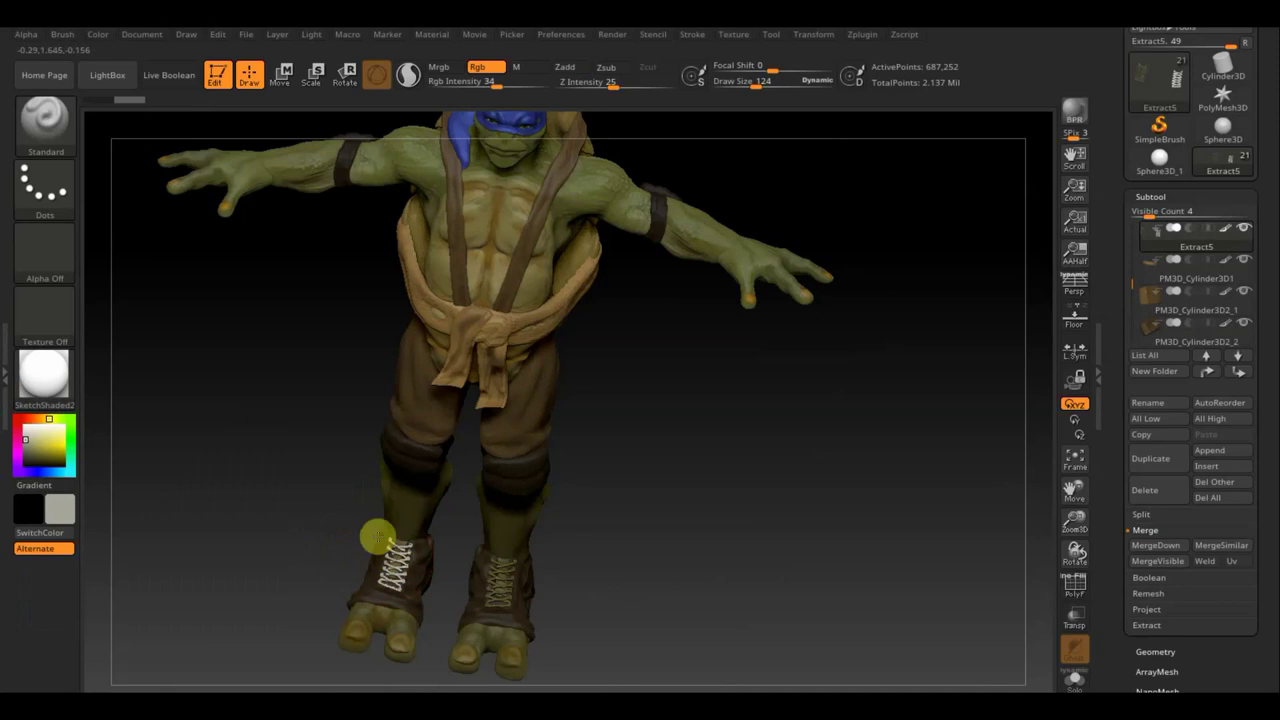
drag(393, 578, 513, 551)
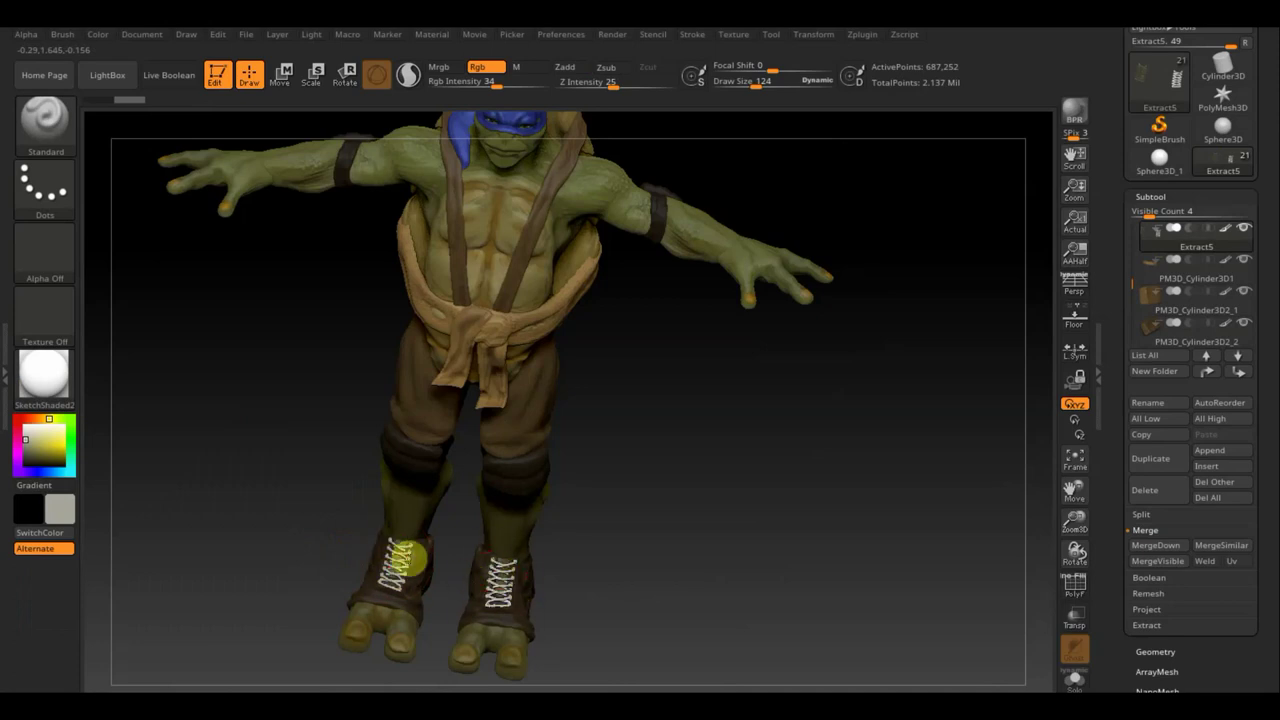
mouse_move(726, 514)
mouse_down()
mouse_move(715, 514)
mouse_move(719, 461)
mouse_move(699, 499)
mouse_move(708, 509)
mouse_move(789, 526)
mouse_move(872, 521)
mouse_up()
mouse_move(777, 505)
mouse_down()
mouse_move(769, 520)
mouse_move(820, 534)
mouse_move(900, 531)
mouse_up()
mouse_move(766, 529)
shift+mouse_down()
mouse_move(756, 535)
mouse_move(736, 500)
mouse_move(731, 523)
mouse_move(691, 514)
mouse_move(666, 474)
shift+mouse_up()
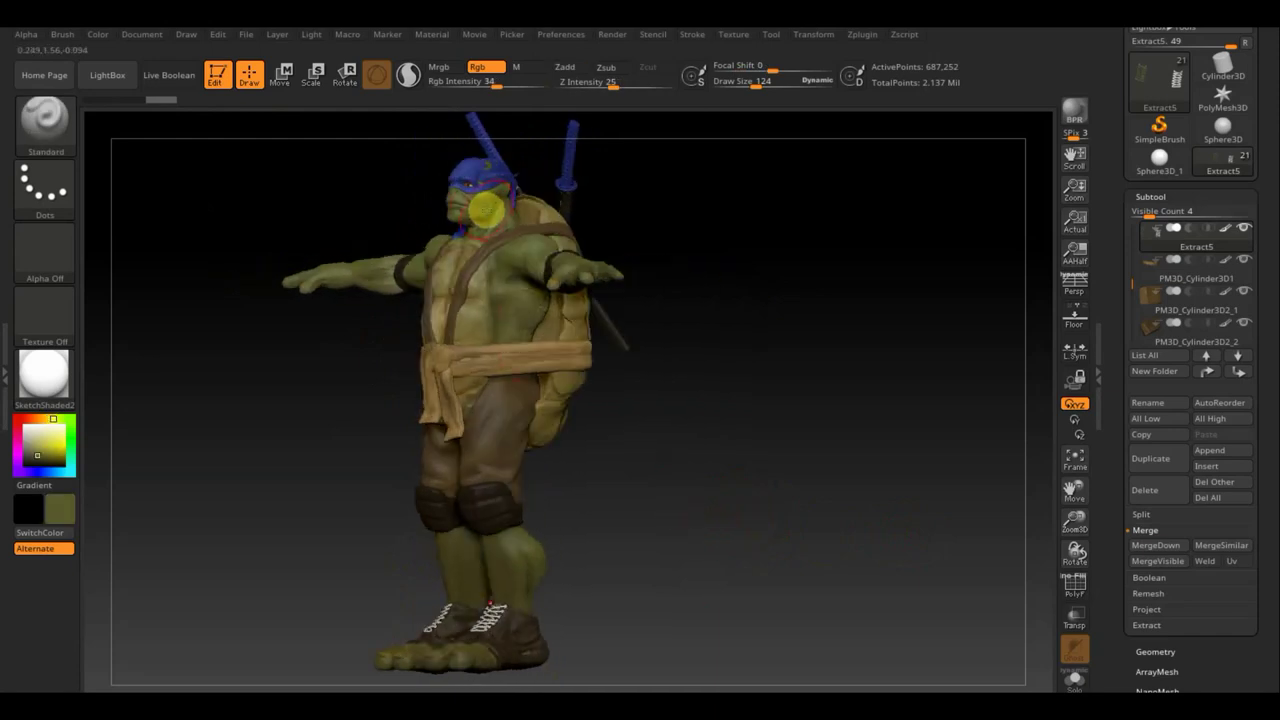
- Restore the darker paint colour, select PM3D_Sphere3D_1, and rotate around to inspect it
key(c)
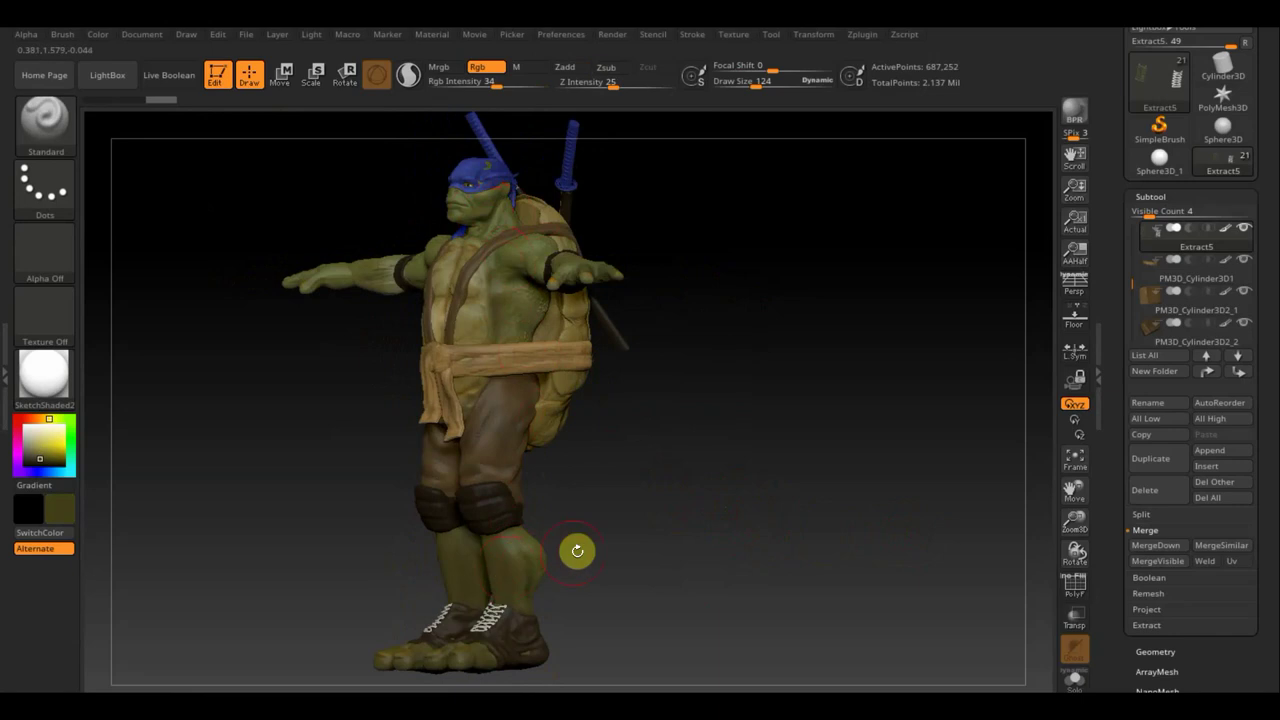
key(n)
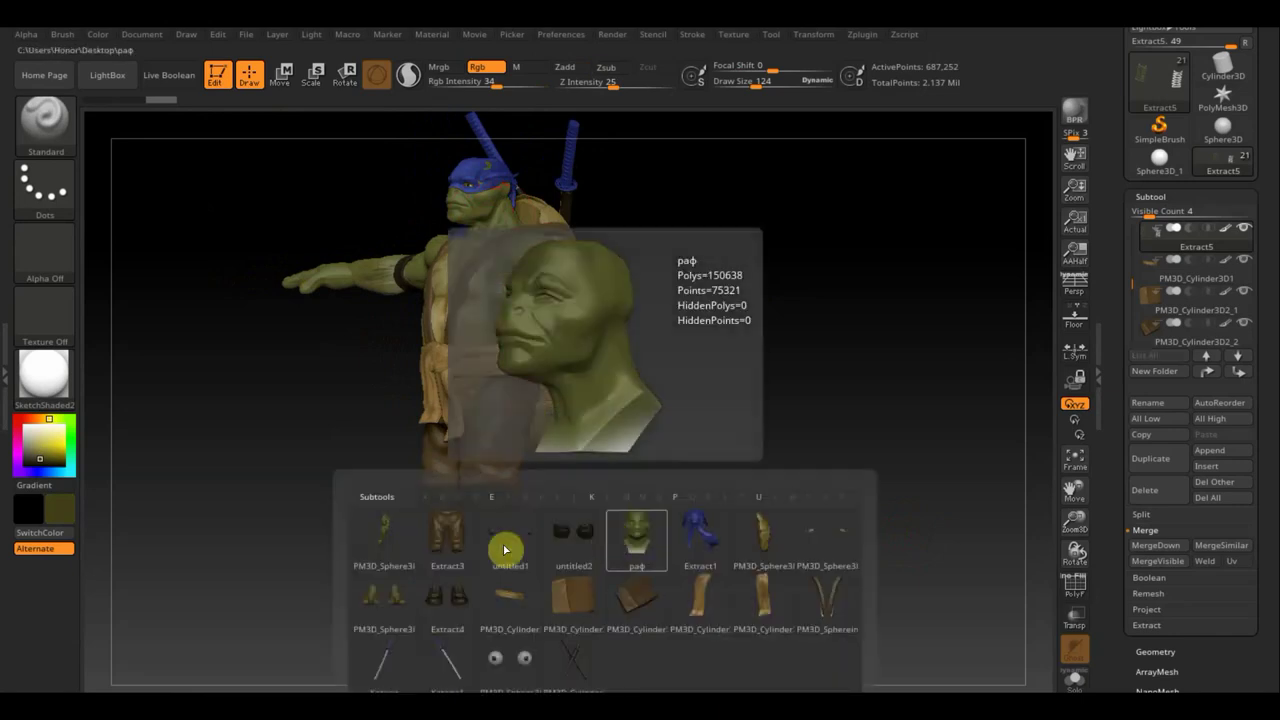
click(391, 547)
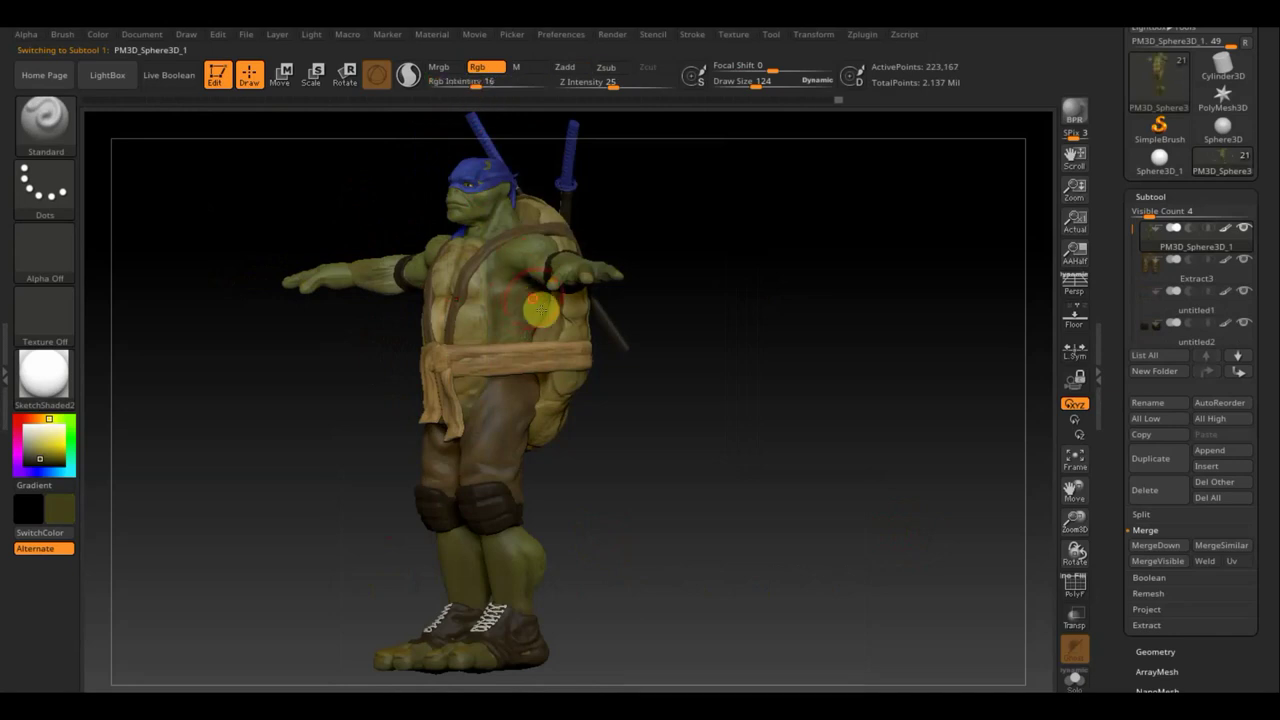
drag(737, 334, 603, 329)
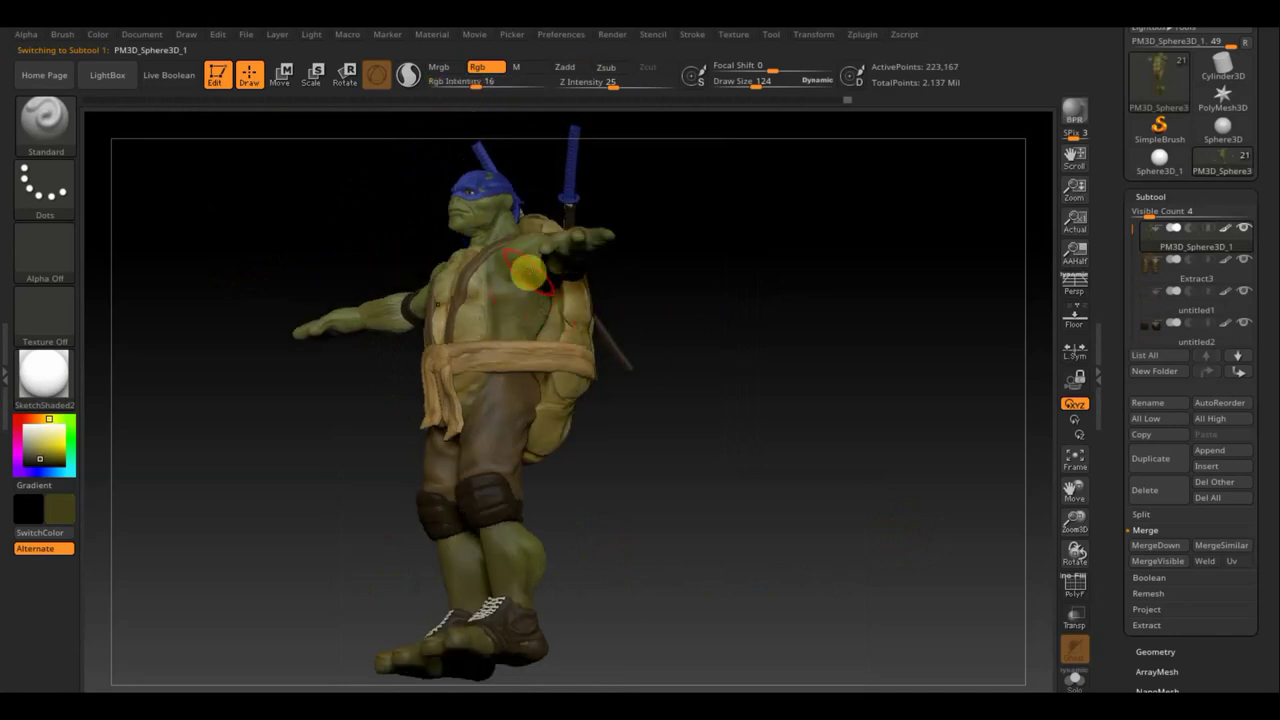
mouse_move(743, 309)
mouse_down()
mouse_move(793, 336)
mouse_move(597, 304)
mouse_up()
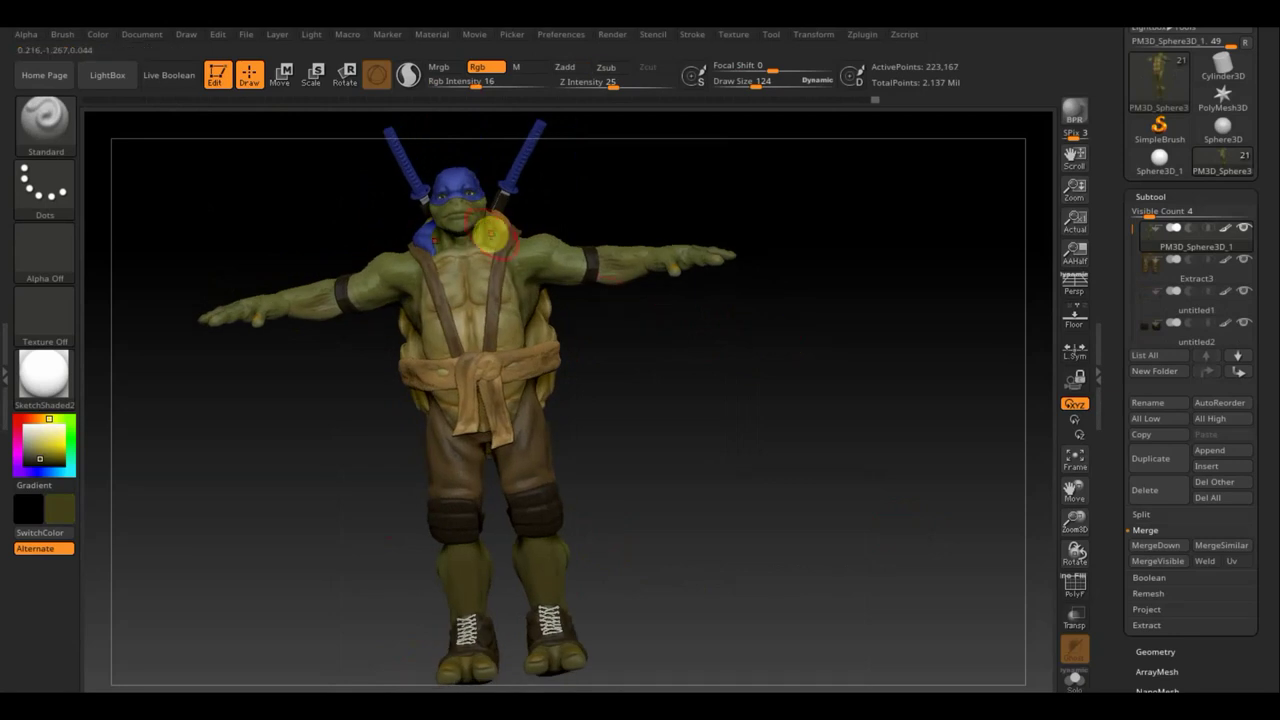
mouse_move(671, 486)
mouse_down()
mouse_move(666, 502)
mouse_move(617, 511)
mouse_move(546, 451)
mouse_up()
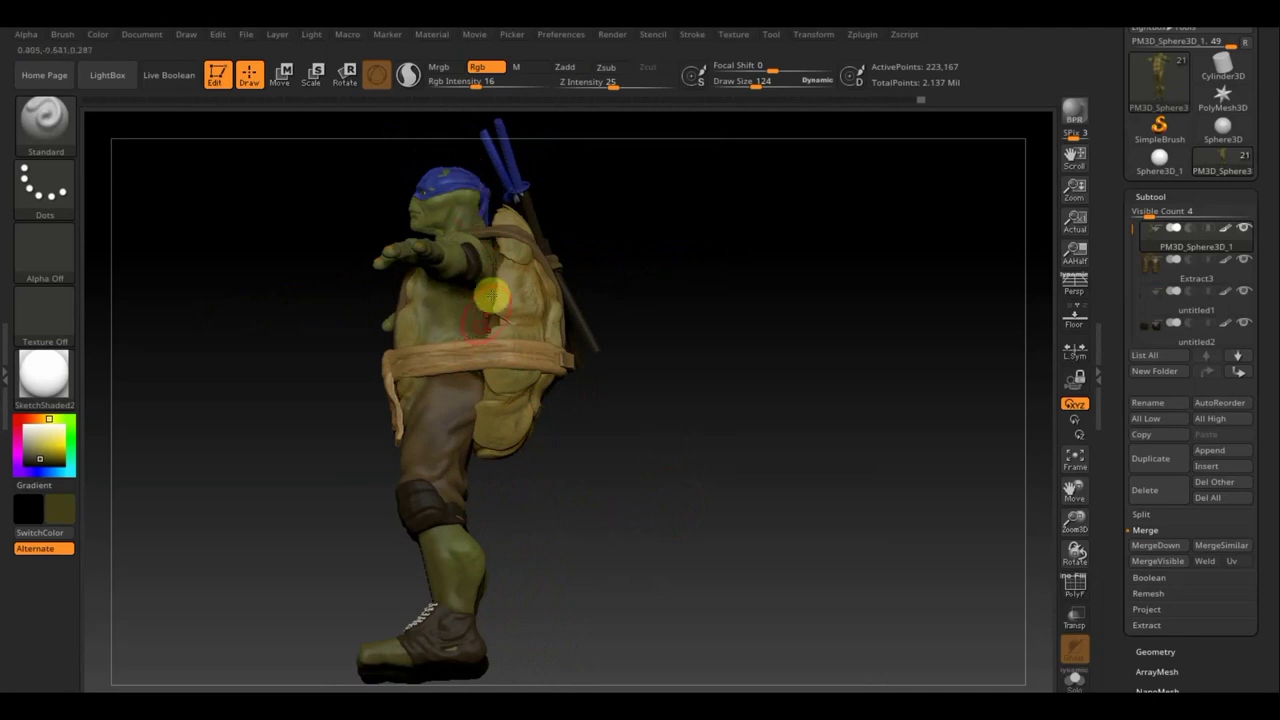
mouse_move(589, 334)
mouse_down()
mouse_move(797, 374)
mouse_move(794, 391)
mouse_up()
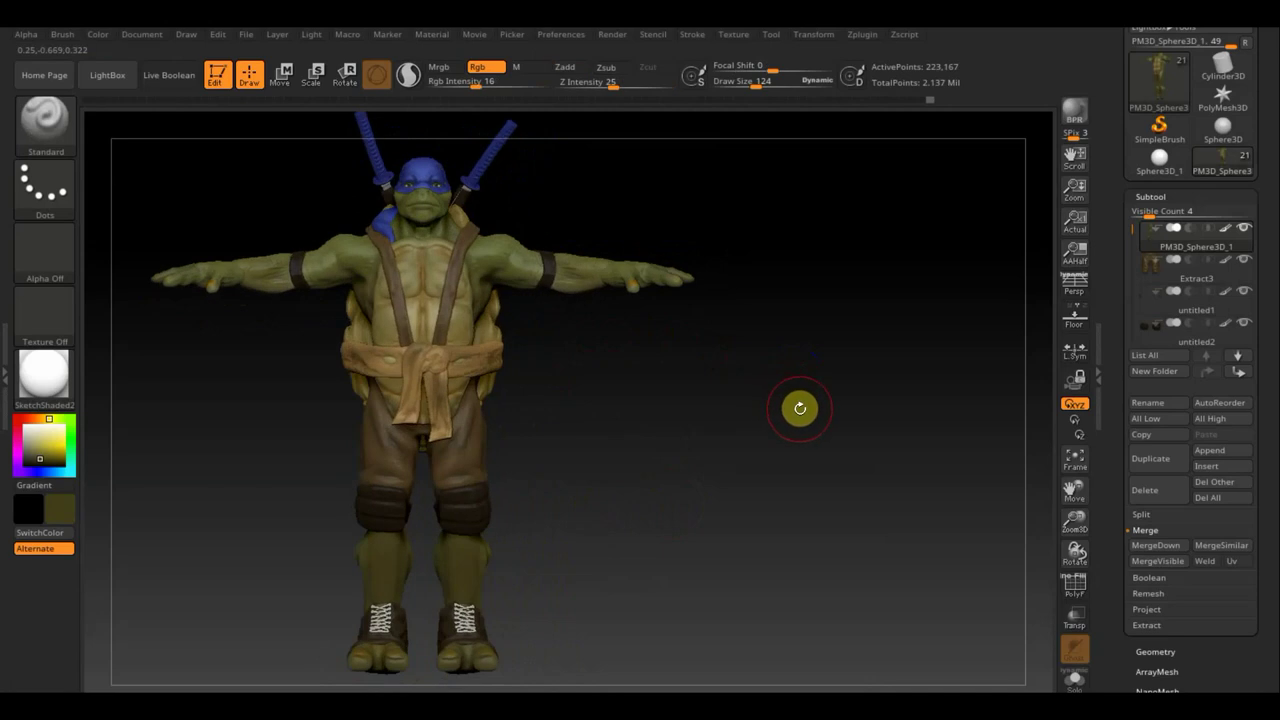
mouse_move(688, 541)
alt+mouse_down()
mouse_move(692, 555)
mouse_move(690, 538)
mouse_move(728, 551)
alt+mouse_up()
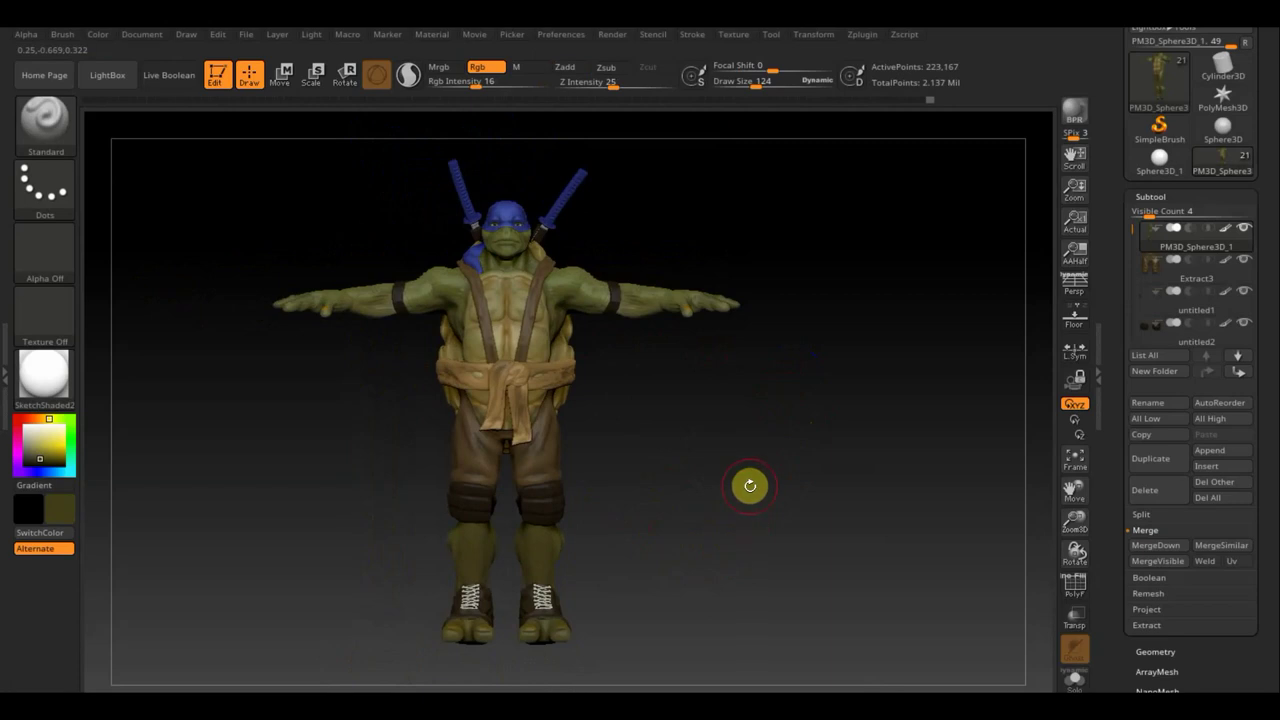
mouse_move(692, 485)
mouse_down()
mouse_move(854, 506)
mouse_move(851, 495)
mouse_move(829, 537)
mouse_move(789, 537)
mouse_move(820, 541)
mouse_move(806, 540)
mouse_up()
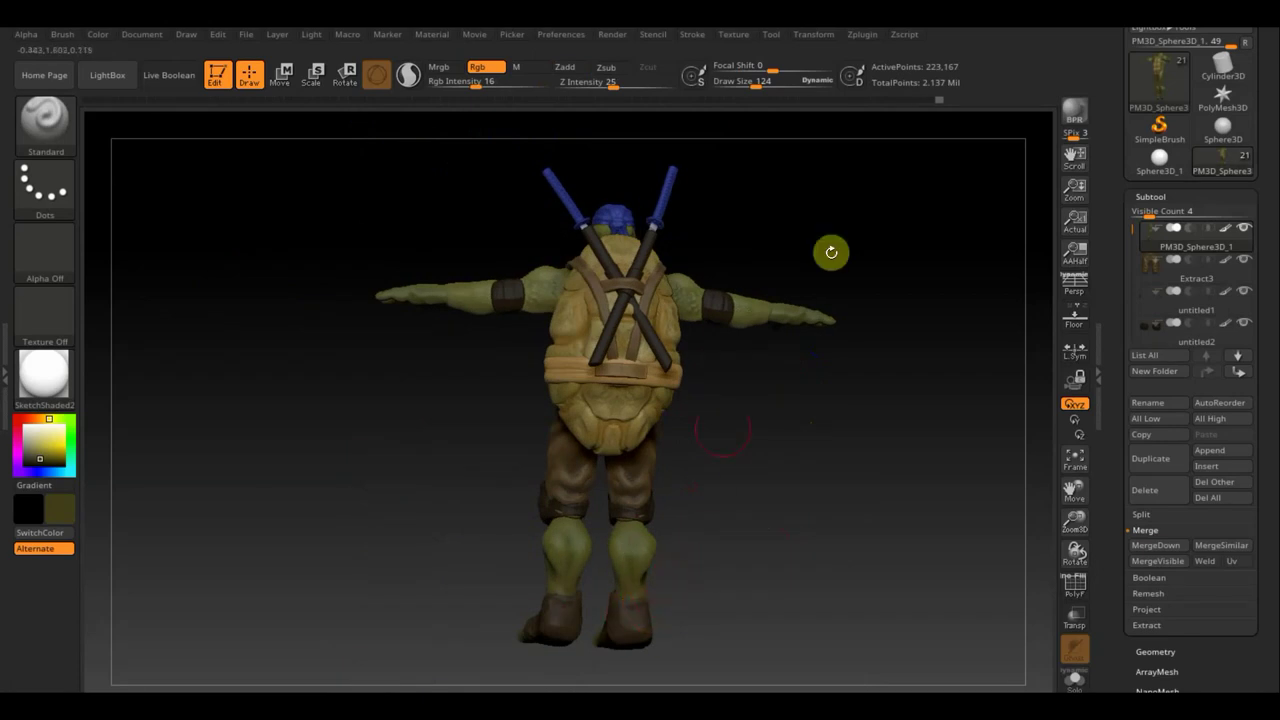
- Set Draw Size to 62, inspect the torso and arm, then zoom out to the whole turtle
drag(750, 82, 743, 118)
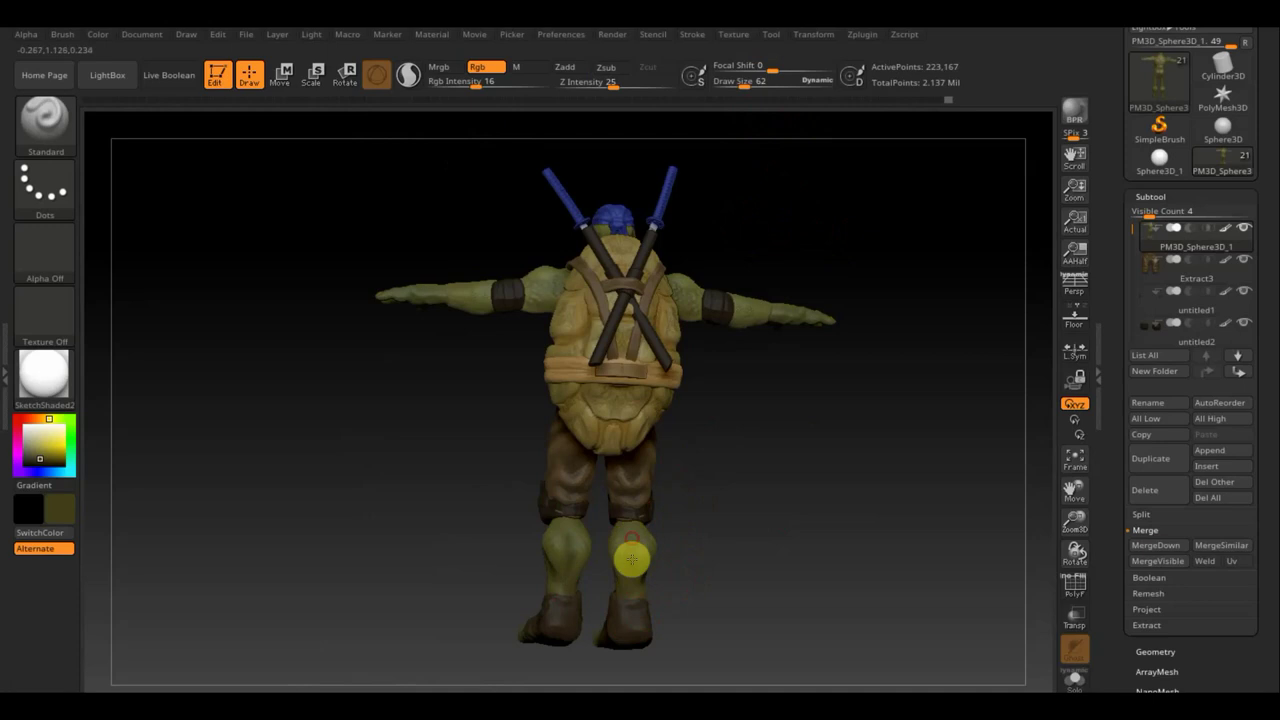
mouse_move(700, 566)
mouse_down()
mouse_move(672, 540)
mouse_move(658, 565)
mouse_up()
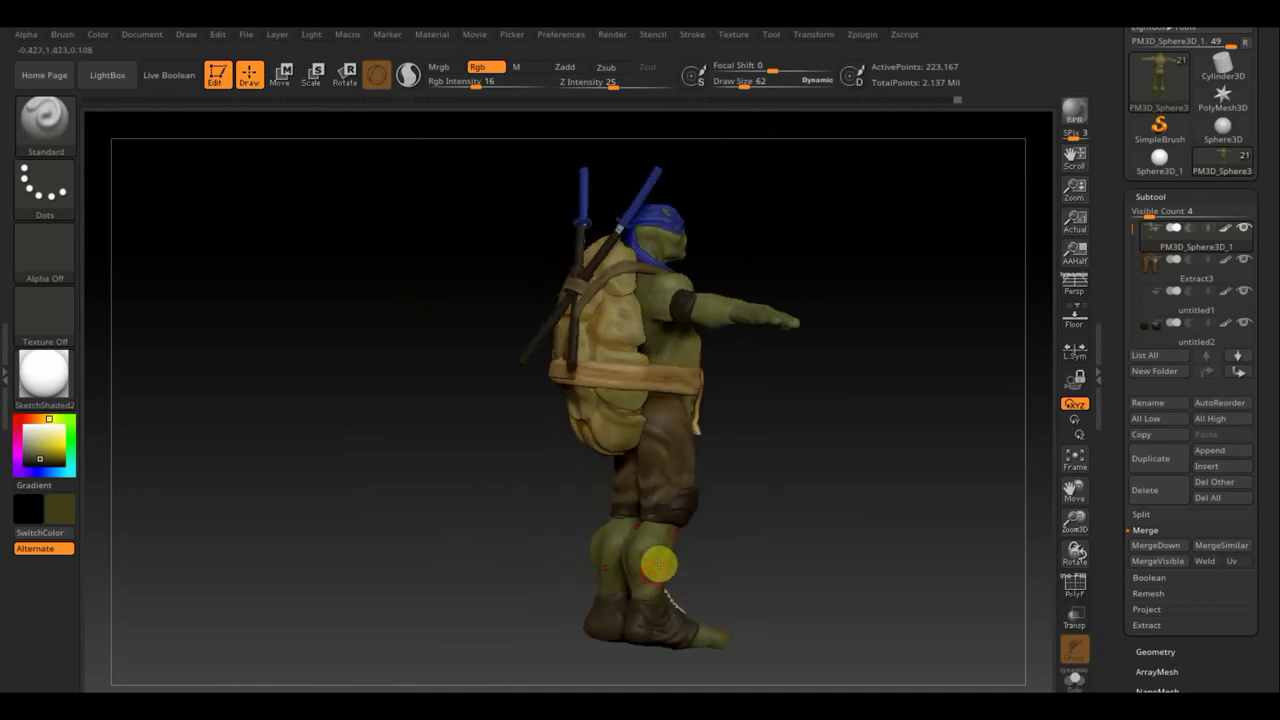
mouse_move(771, 560)
mouse_down()
mouse_move(675, 567)
mouse_move(666, 528)
mouse_up()
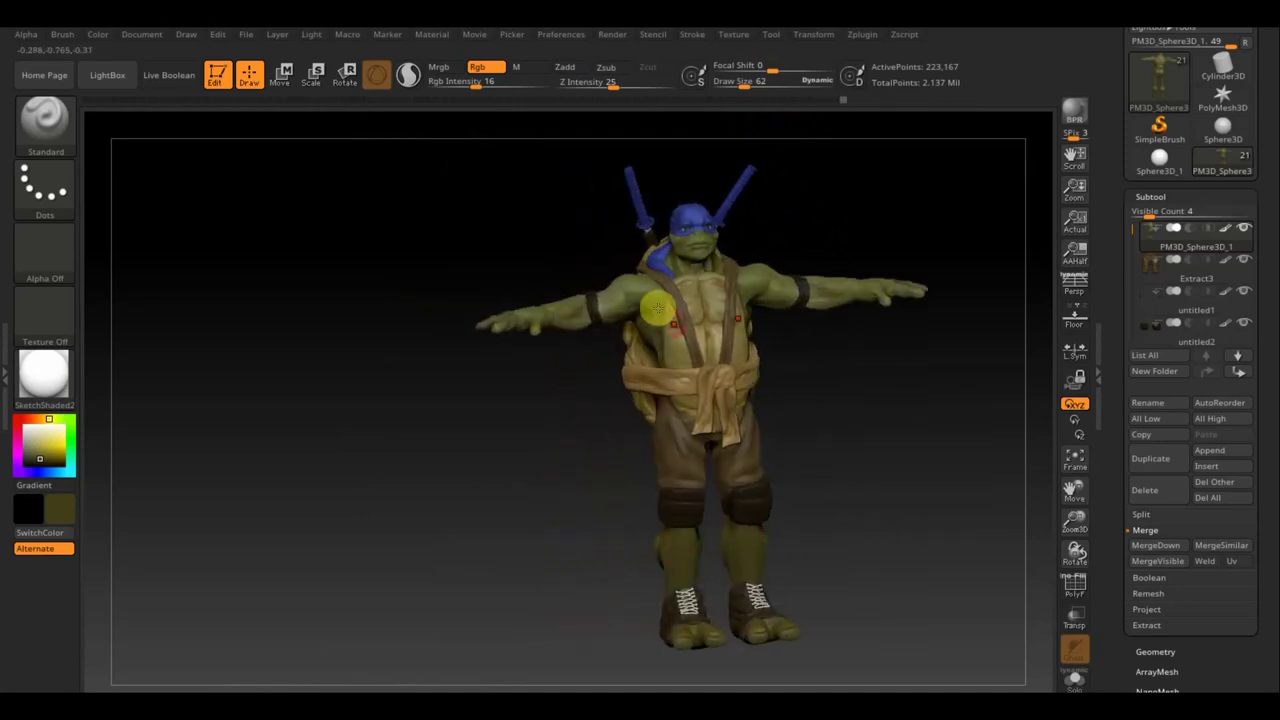
drag(540, 224, 747, 464)
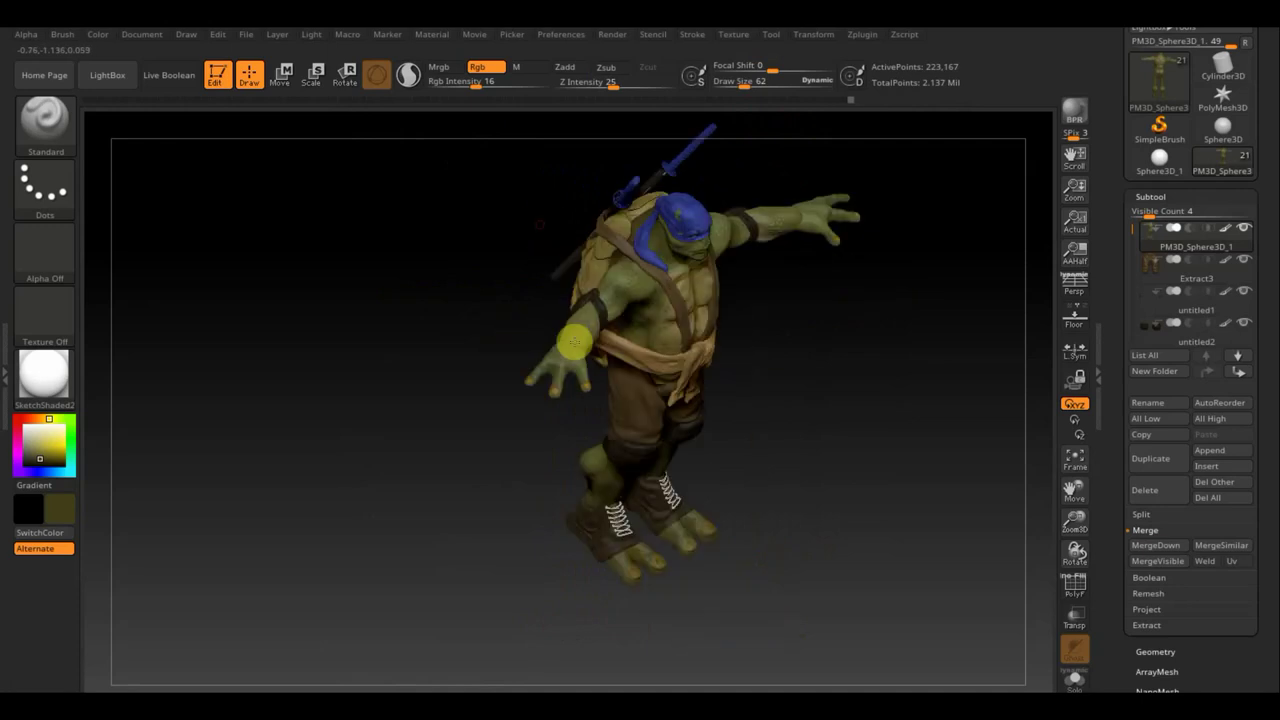
mouse_move(794, 400)
mouse_down()
mouse_move(820, 583)
mouse_move(526, 198)
mouse_up()
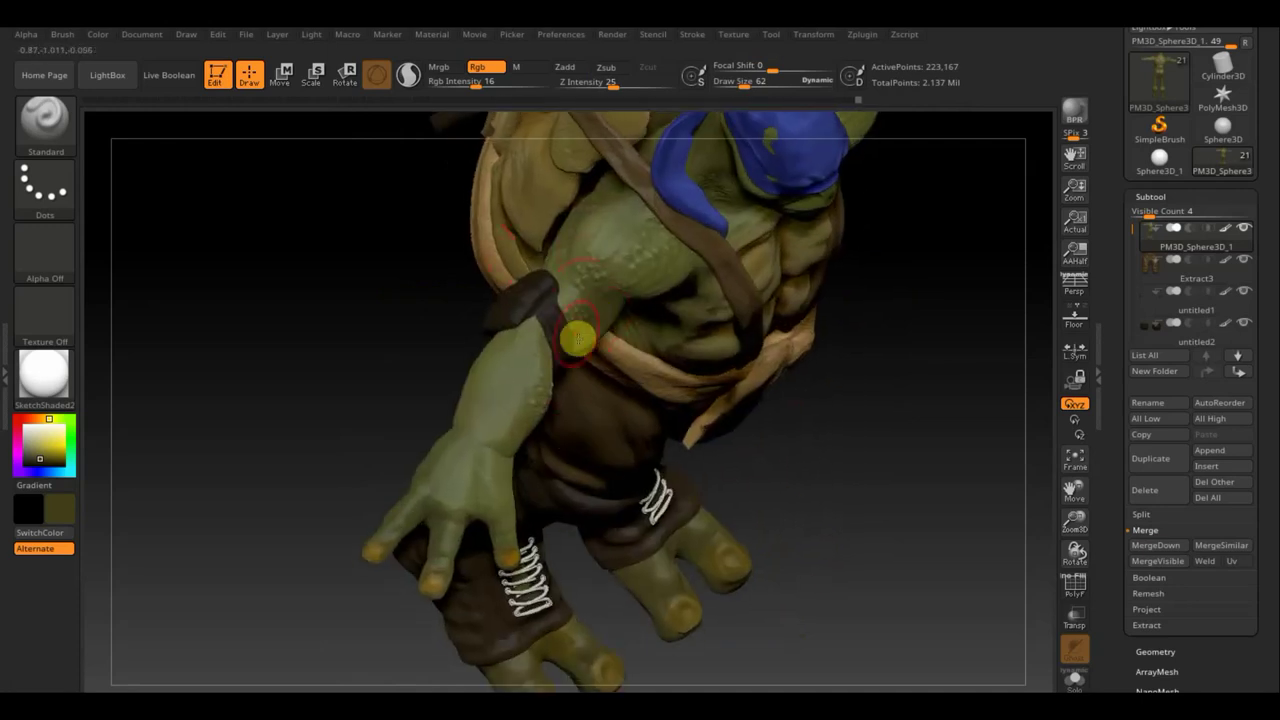
mouse_move(834, 498)
mouse_down()
mouse_move(780, 369)
mouse_move(751, 346)
mouse_up()
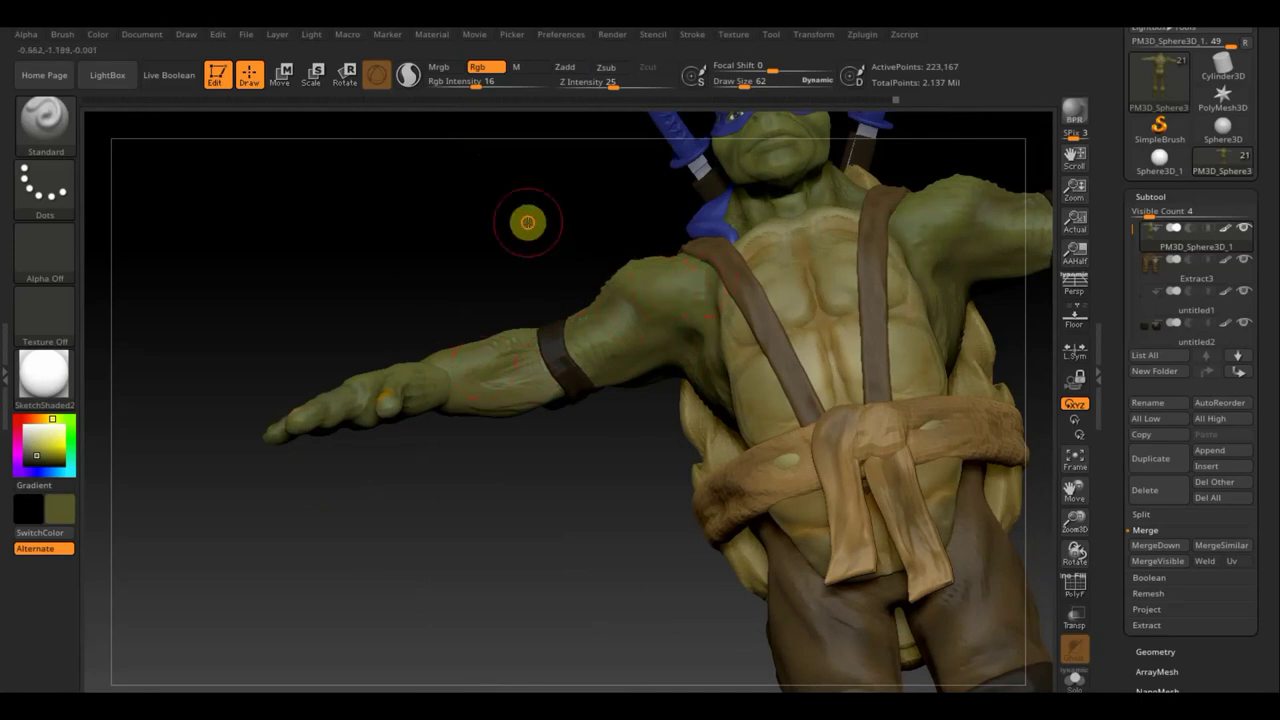
mouse_move(528, 220)
mouse_down()
mouse_move(568, 233)
mouse_move(534, 254)
mouse_up()
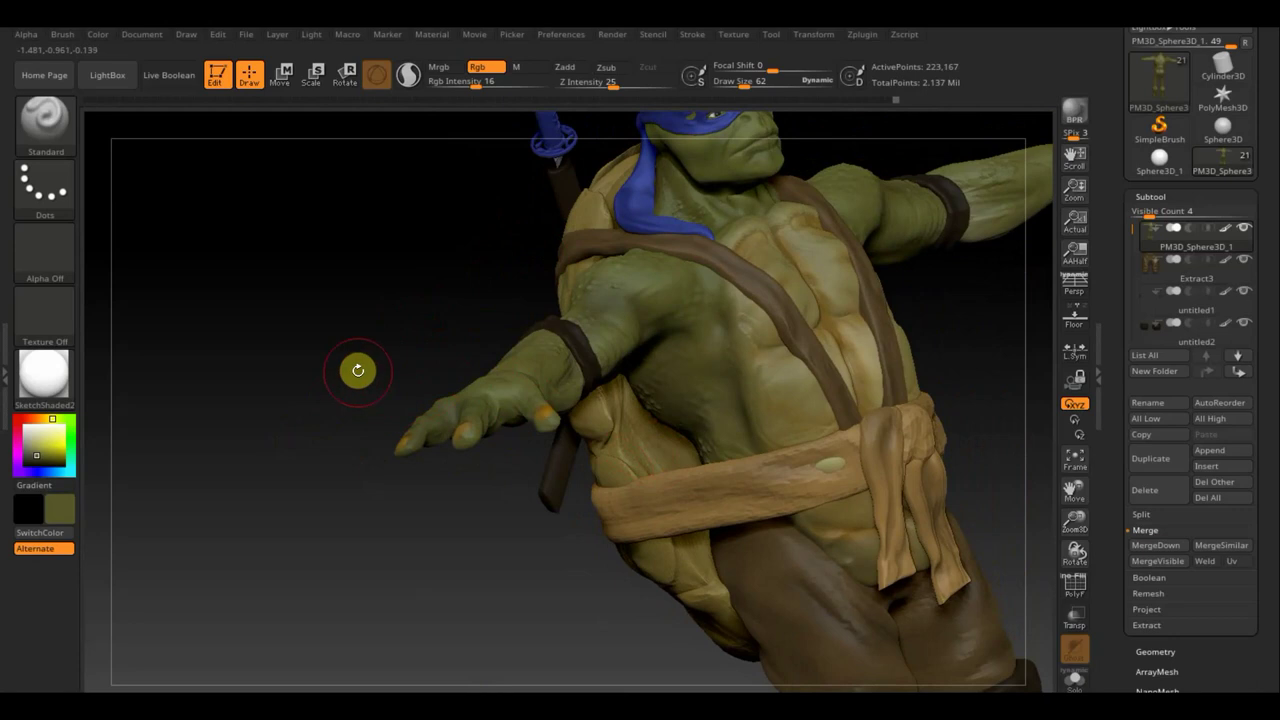
mouse_move(357, 369)
shift+mouse_down()
mouse_move(366, 403)
mouse_move(524, 556)
mouse_move(369, 594)
mouse_move(299, 590)
shift+mouse_up()
mouse_move(843, 569)
mouse_down()
mouse_move(831, 489)
mouse_move(794, 494)
mouse_move(808, 539)
mouse_move(834, 549)
mouse_move(802, 549)
mouse_move(746, 474)
mouse_move(752, 463)
mouse_up()
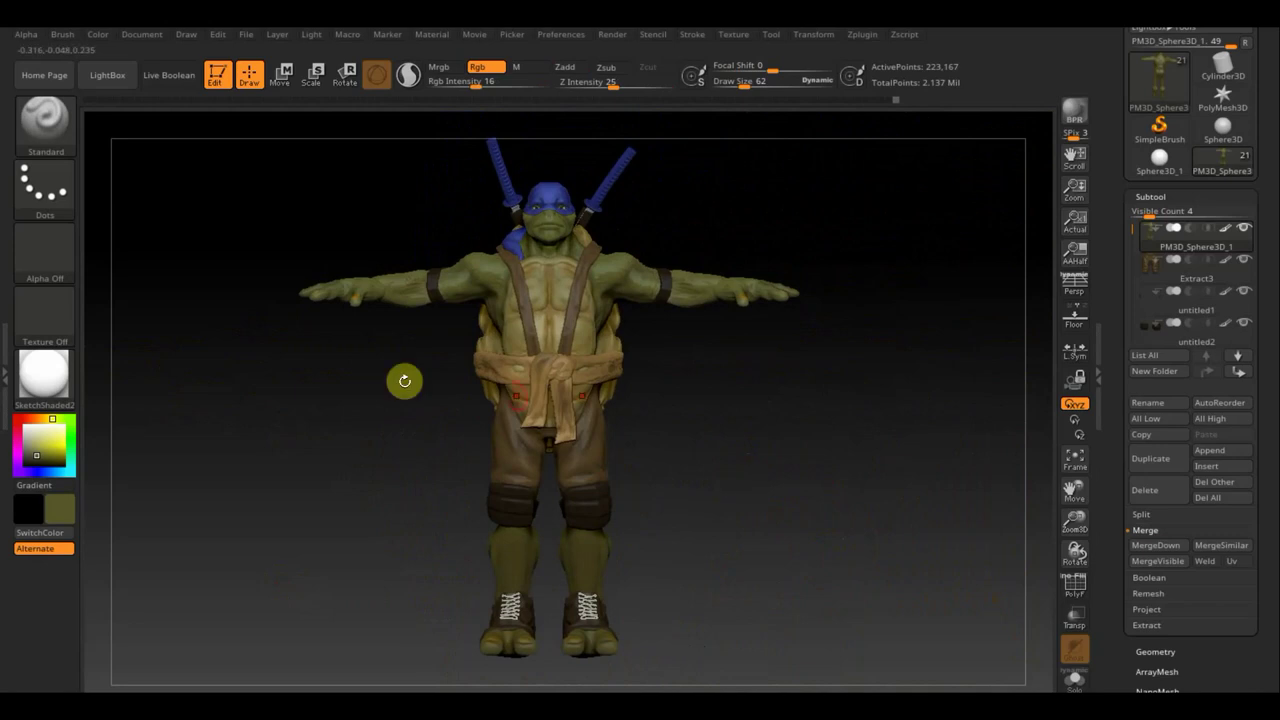
- Select the Extract3 pants subtool with a large Move Topological brush
key(n)
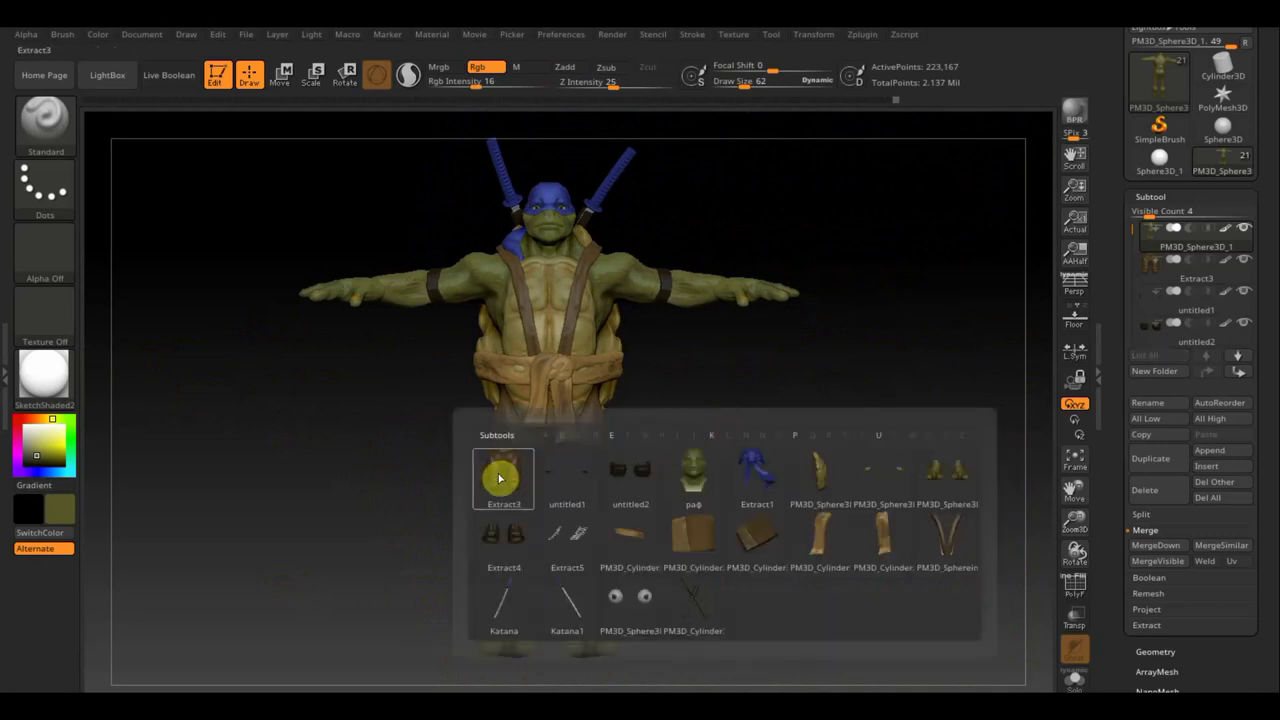
click(503, 477)
click(45, 130)
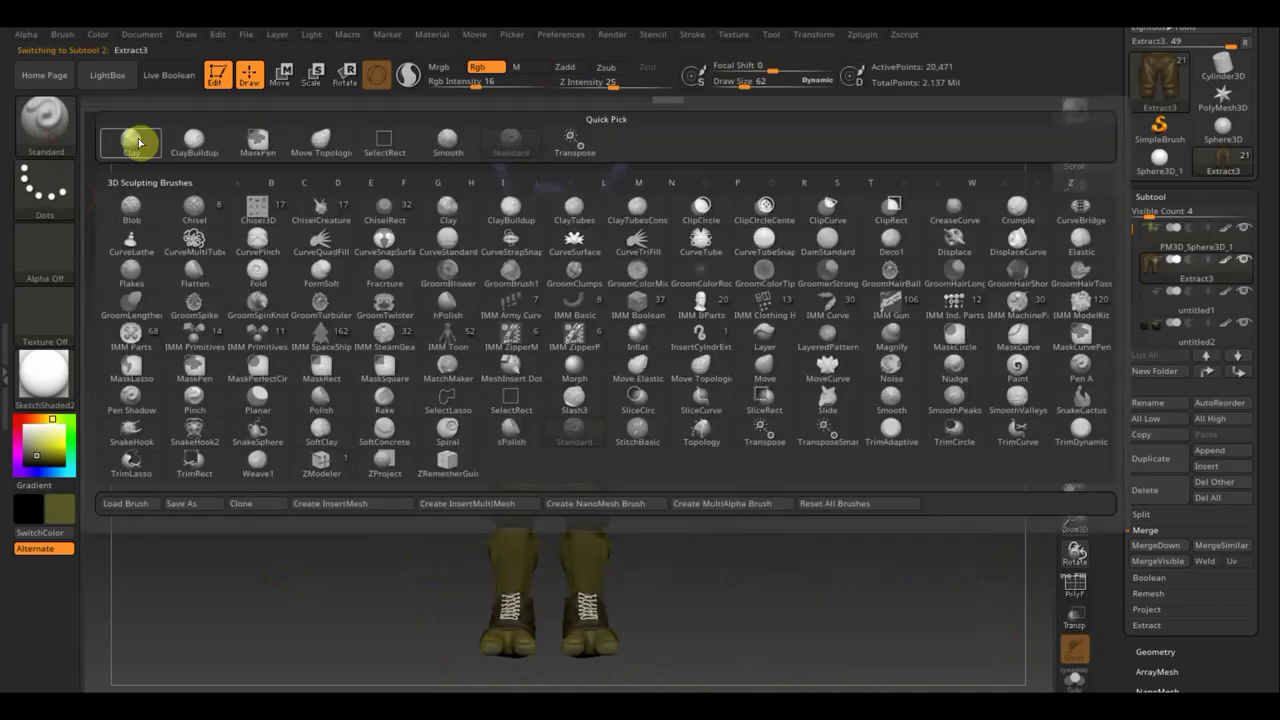
click(379, 142)
drag(741, 84, 765, 96)
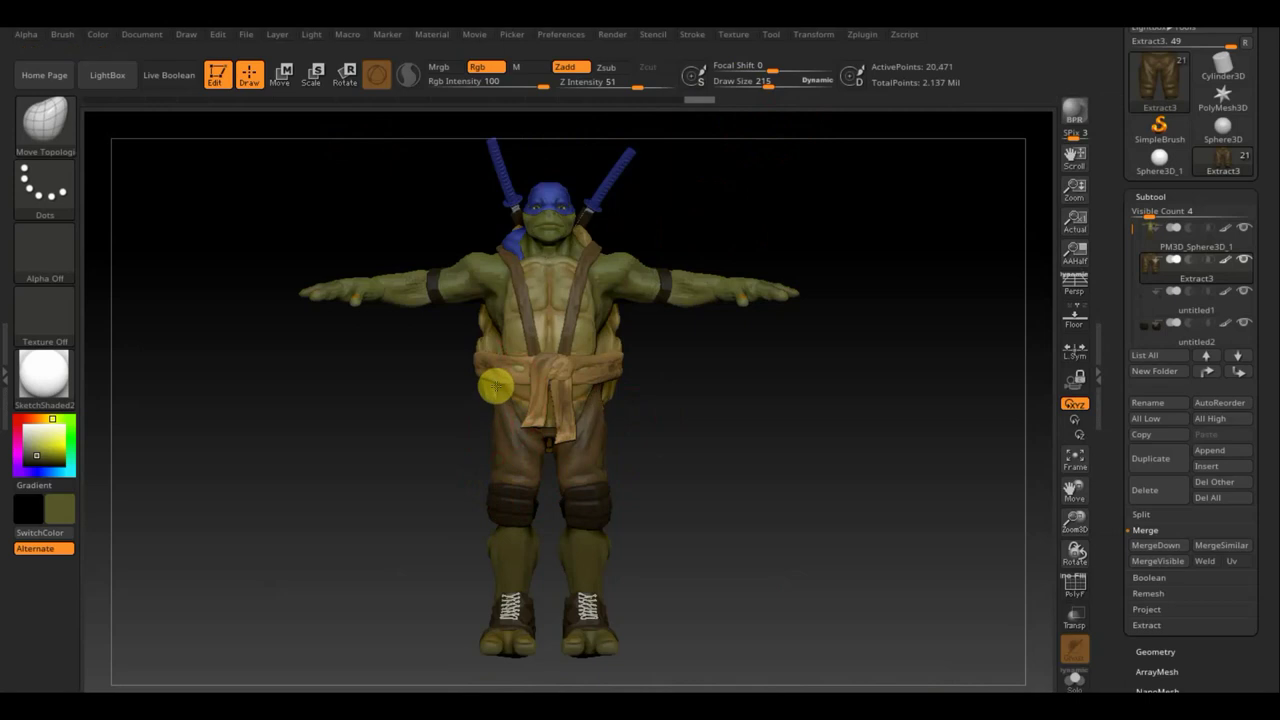
- Pull the hanging belt tie down and to the left, then frame the whole turtle
drag(695, 440, 612, 436)
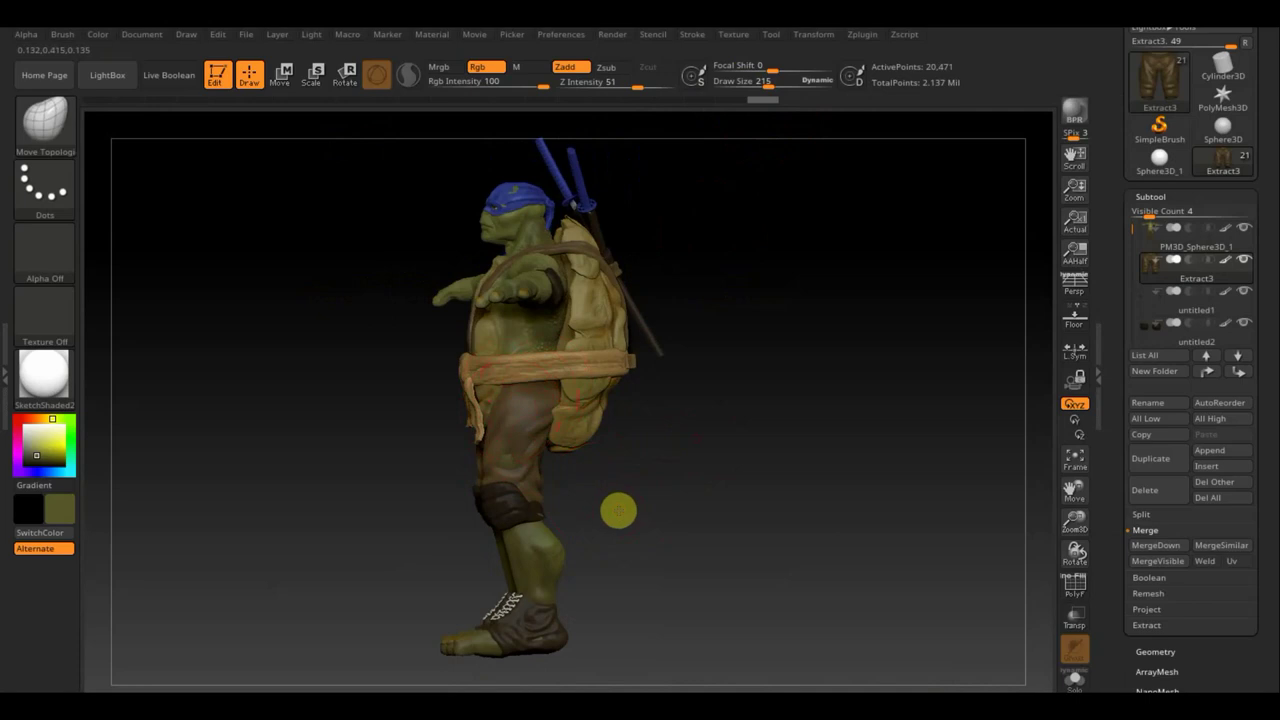
mouse_move(616, 508)
mouse_down()
mouse_move(686, 511)
mouse_move(620, 490)
mouse_up()
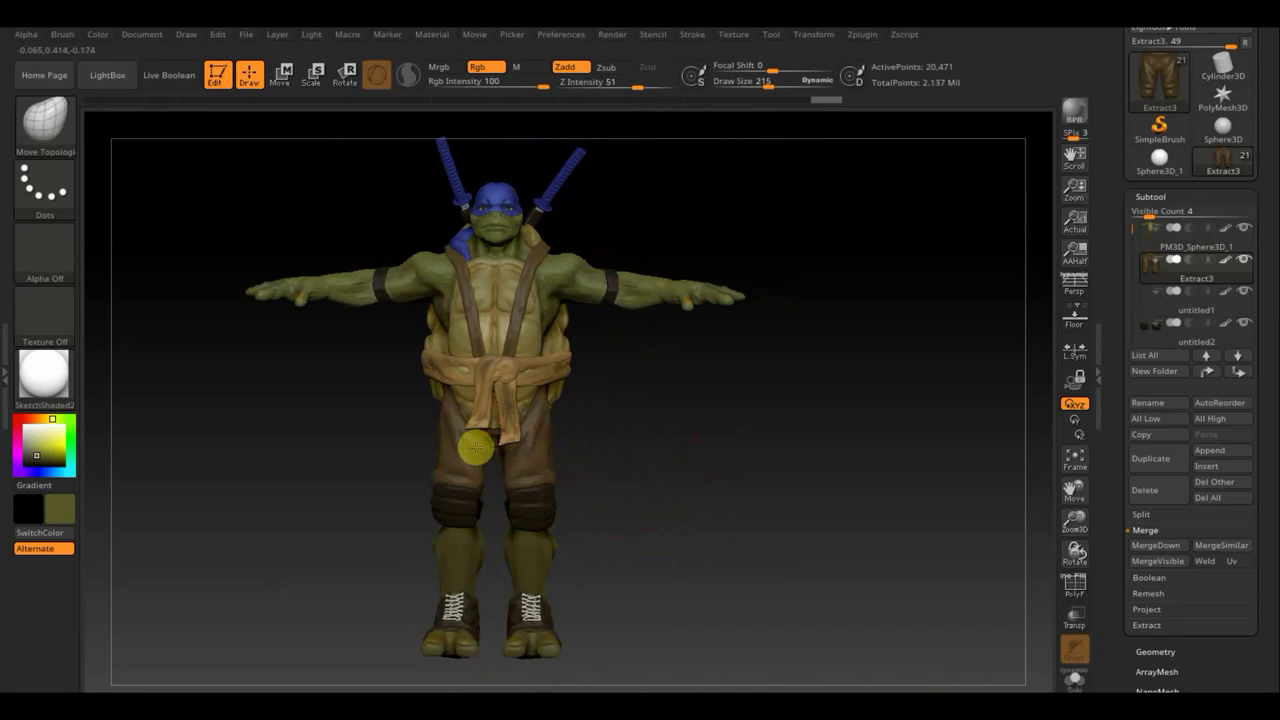
mouse_move(620, 460)
alt+mouse_down()
mouse_move(666, 578)
mouse_move(706, 506)
mouse_move(703, 517)
mouse_move(591, 451)
alt+mouse_up()
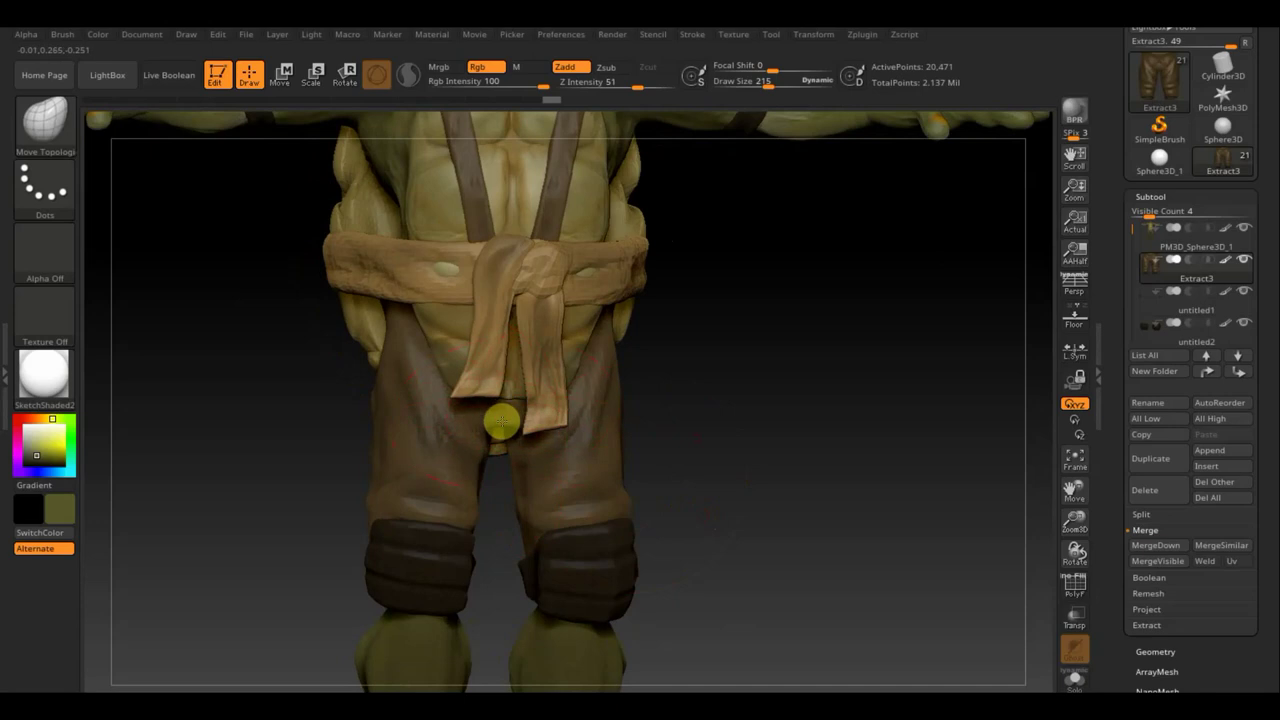
drag(501, 422, 470, 408)
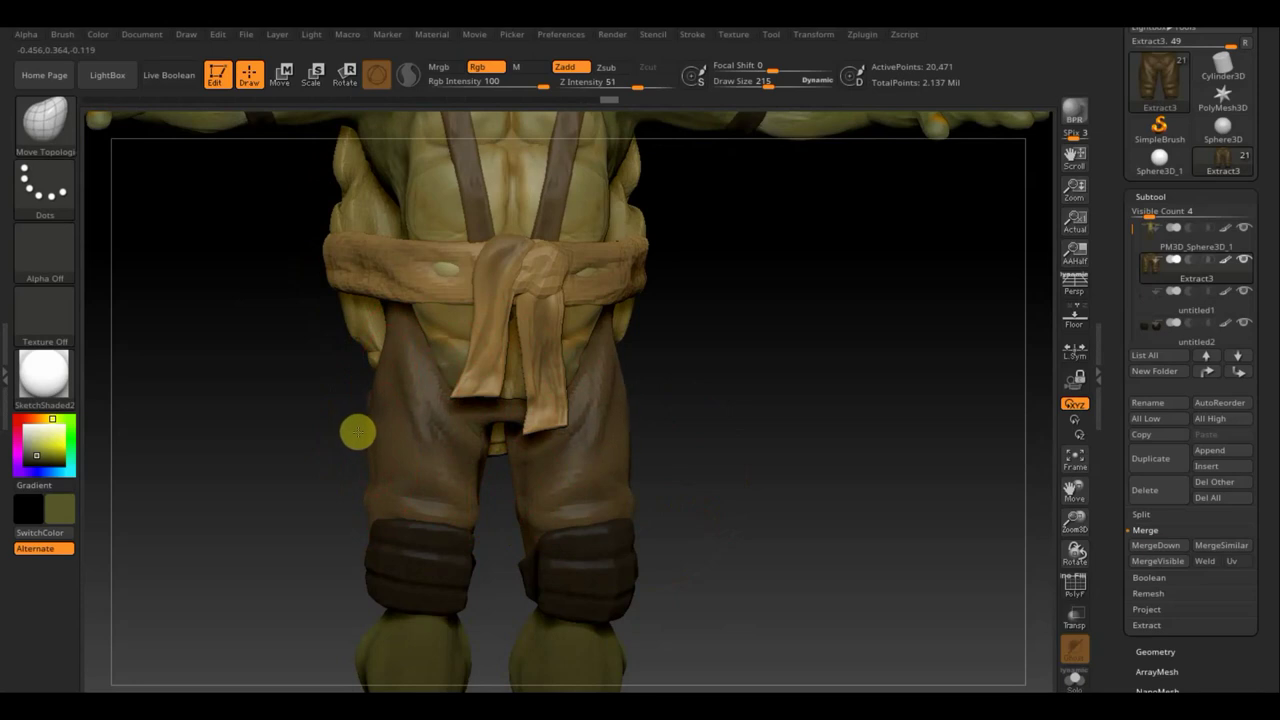
shift+drag(788, 486, 780, 503)
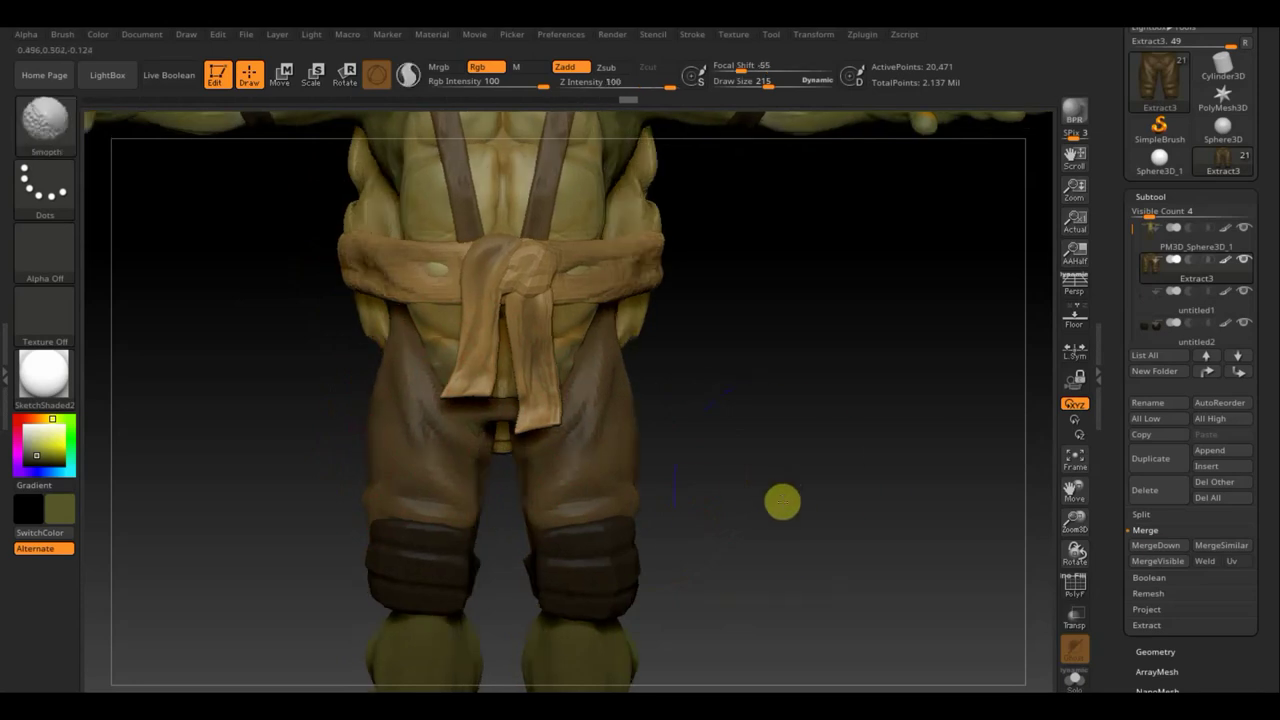
key(f)
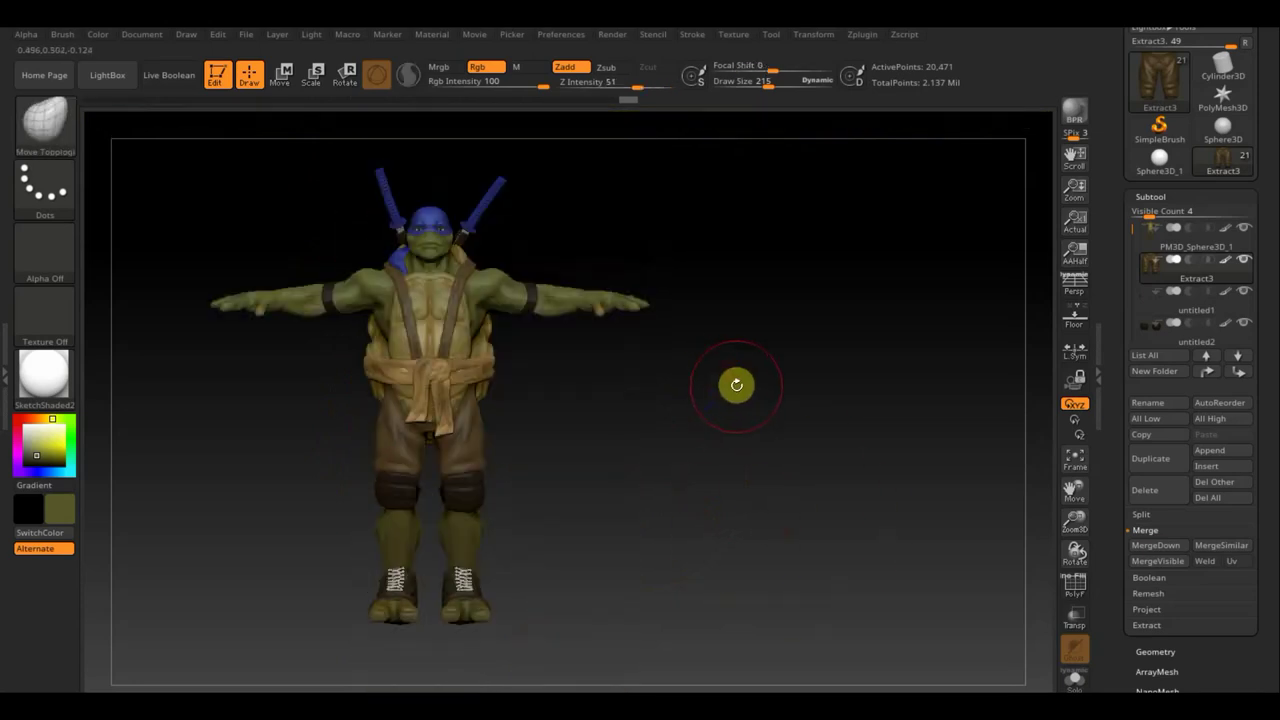
alt+drag(691, 466, 736, 478)
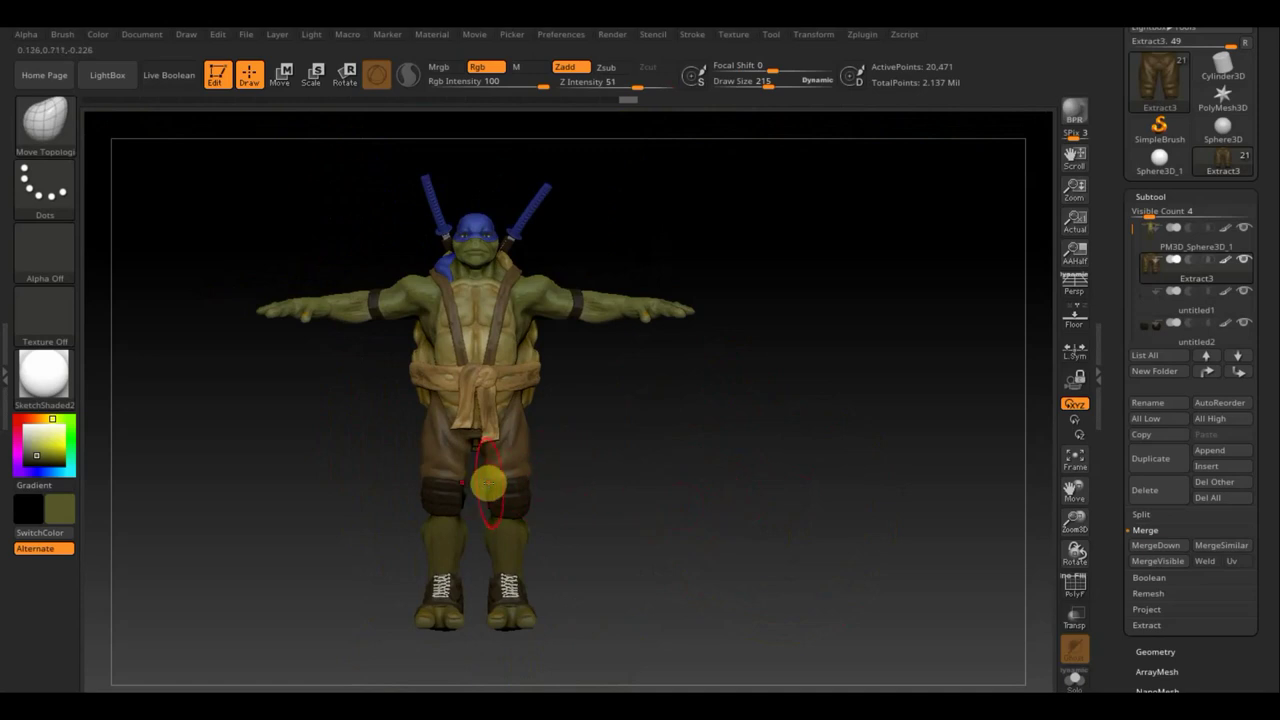
- Reshape the pants around the knee from the side and smooth the result
mouse_move(531, 491)
right_down()
mouse_move(528, 527)
mouse_move(512, 497)
right_up()
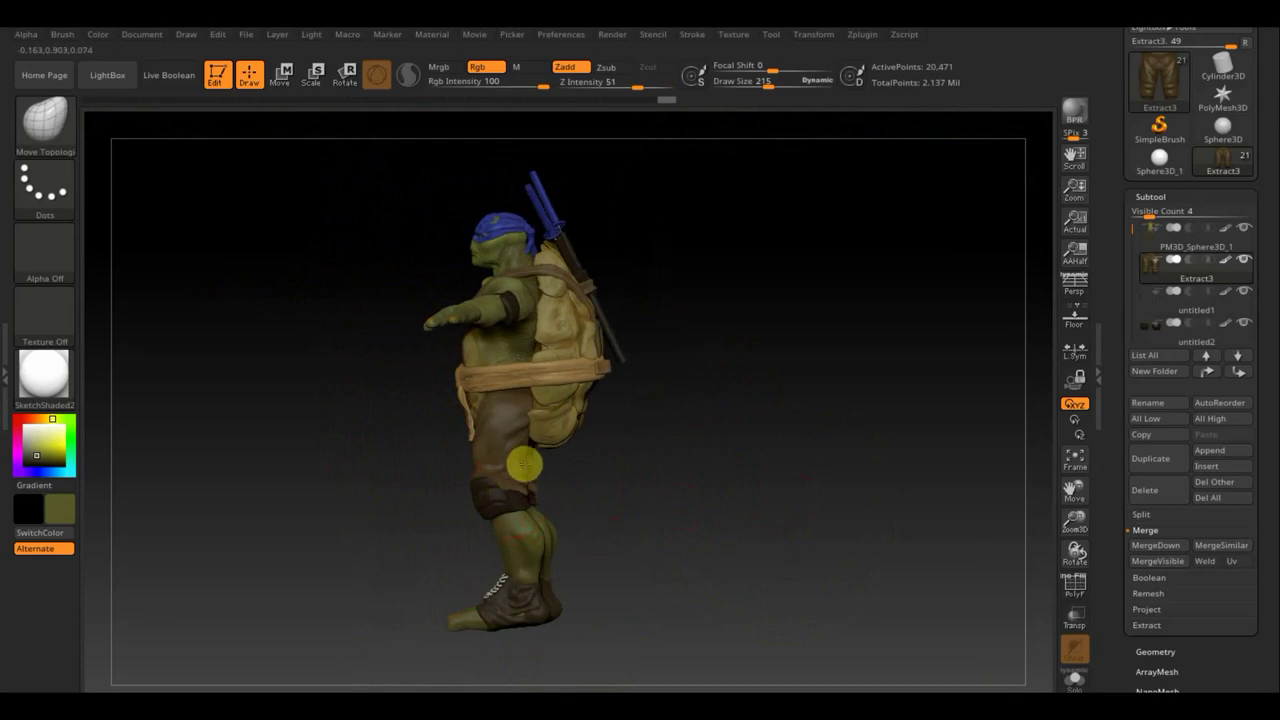
drag(515, 455, 519, 487)
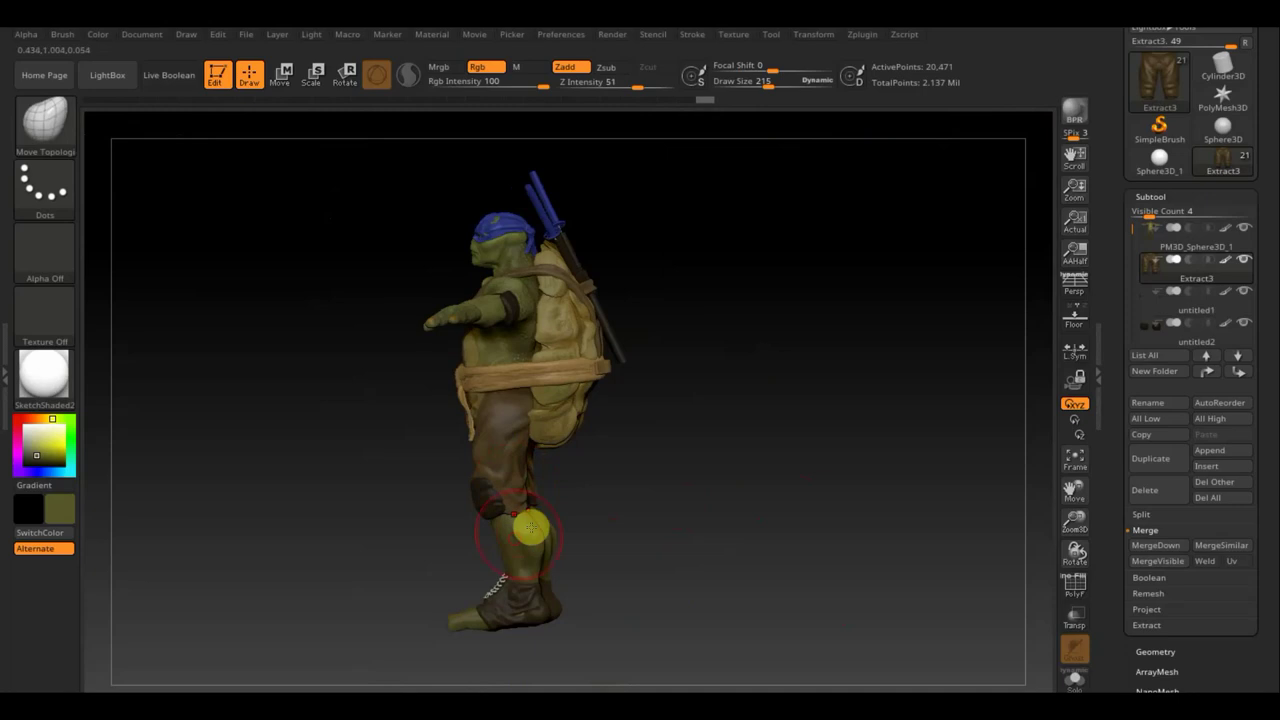
mouse_move(1233, 328)
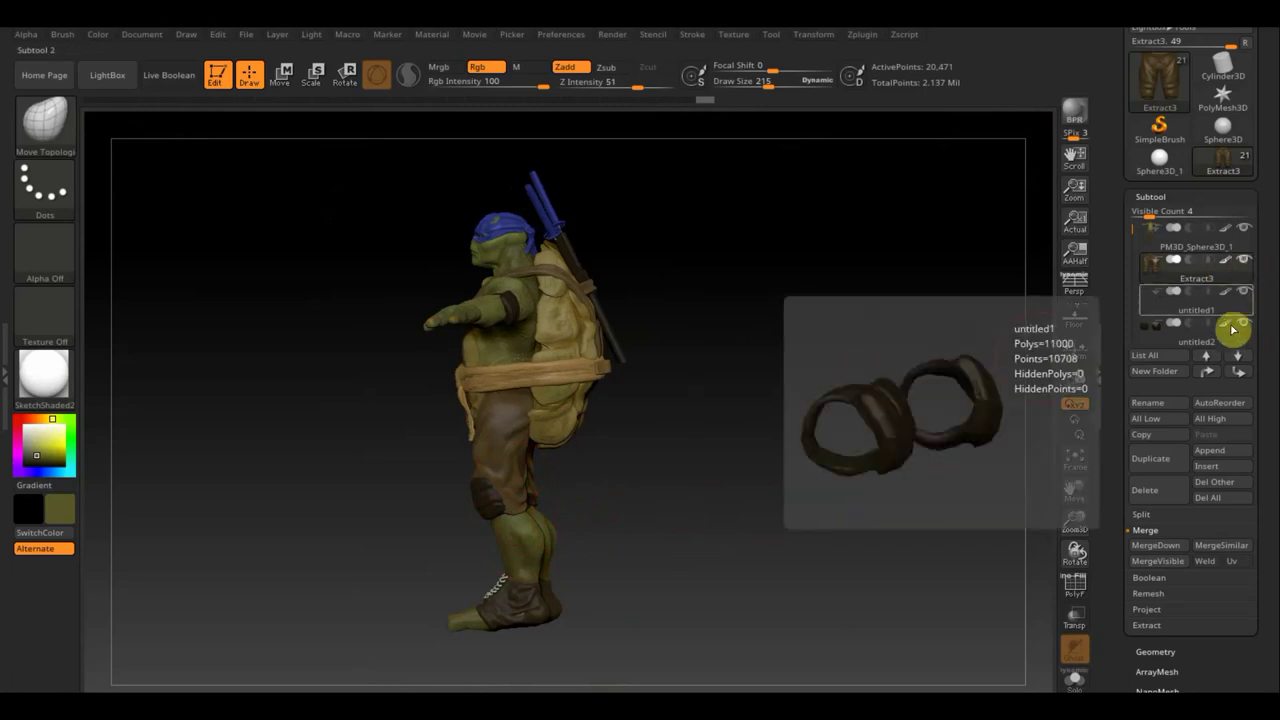
drag(768, 497, 560, 528)
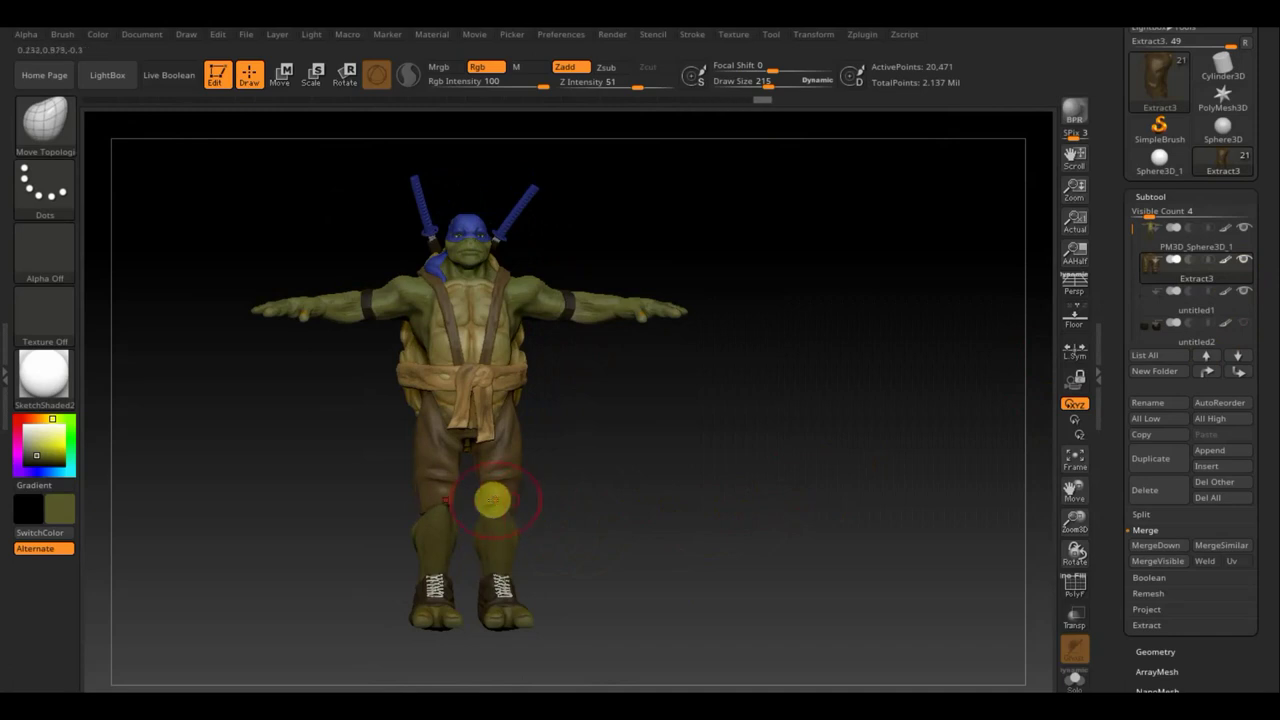
drag(491, 498, 516, 493)
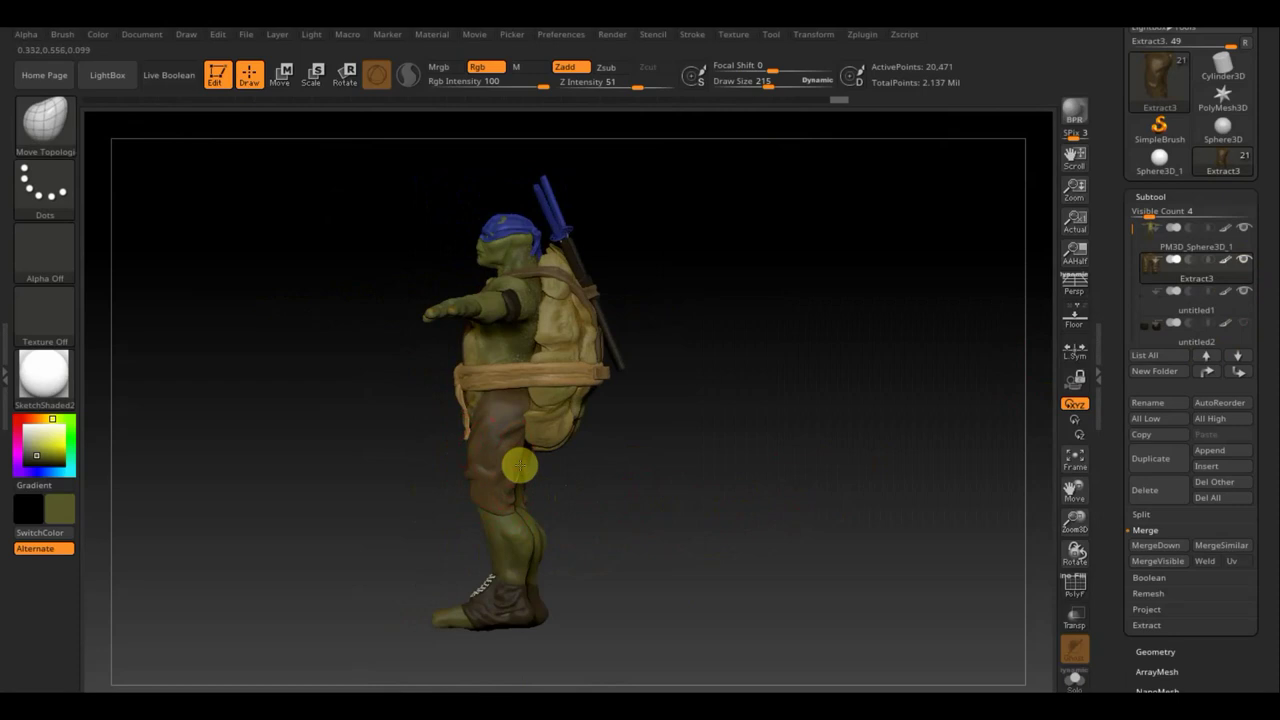
drag(631, 511, 614, 515)
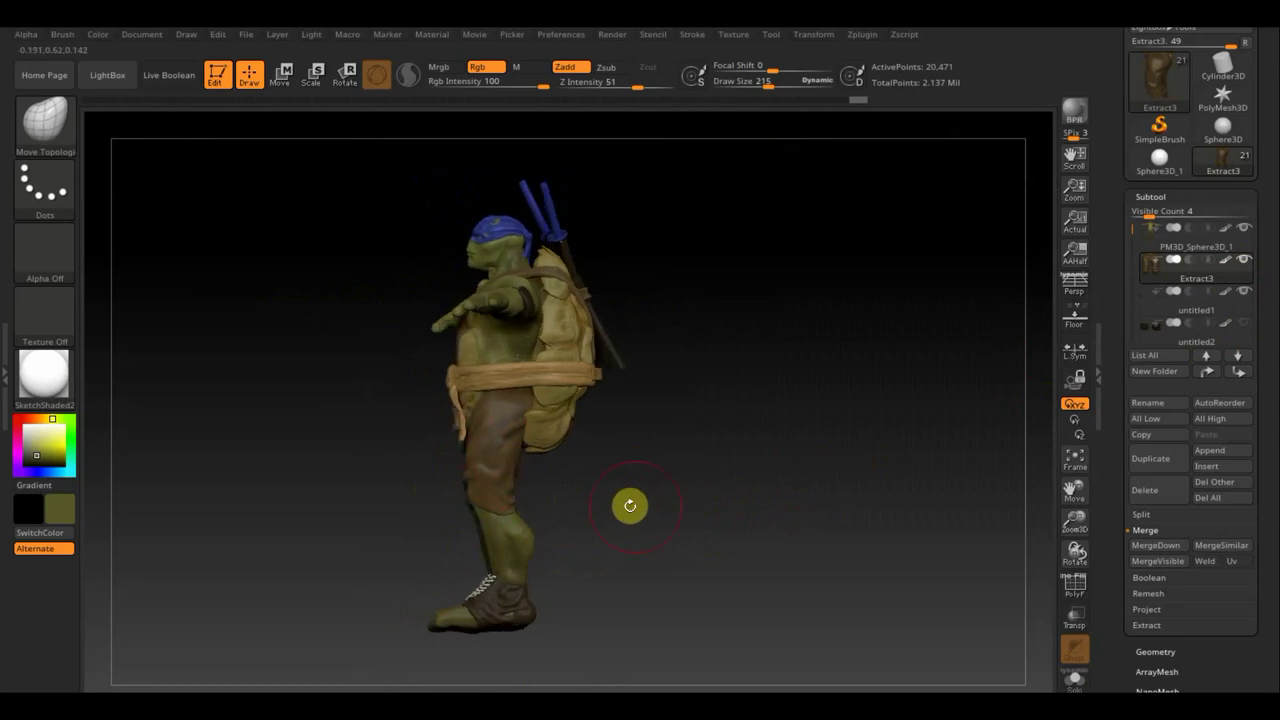
click(1141, 345)
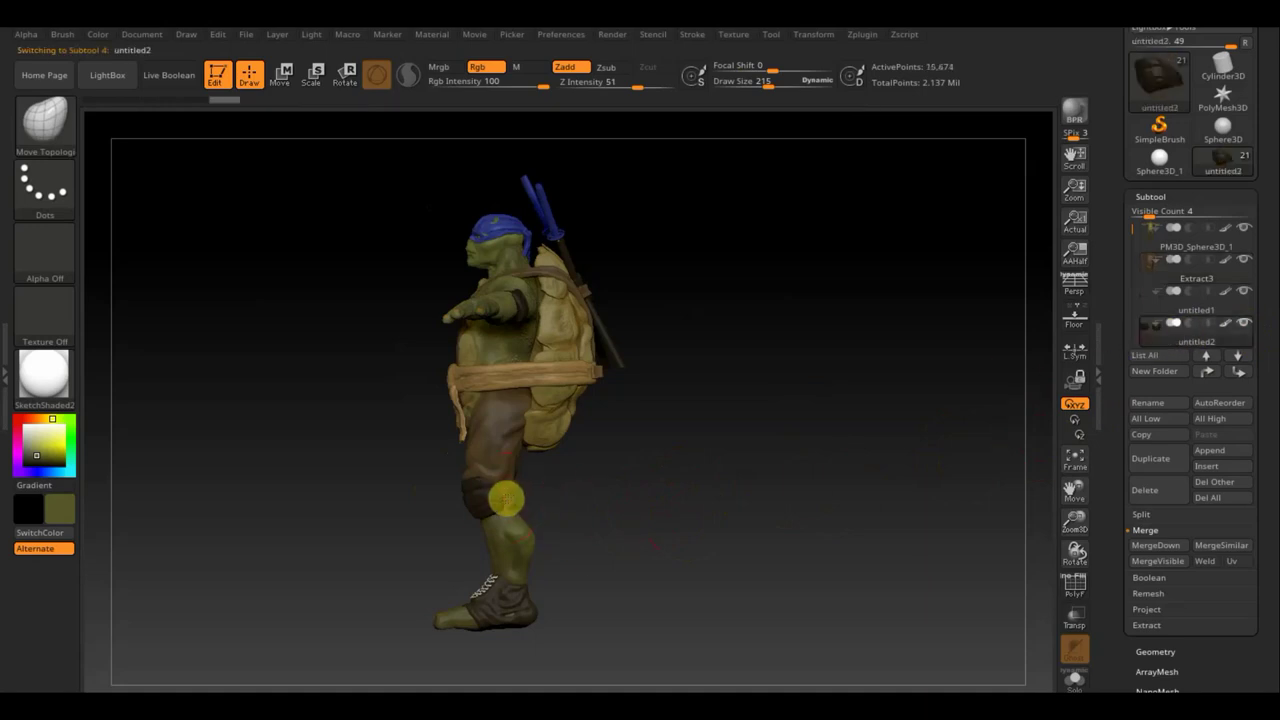
shift+drag(508, 498, 511, 502)
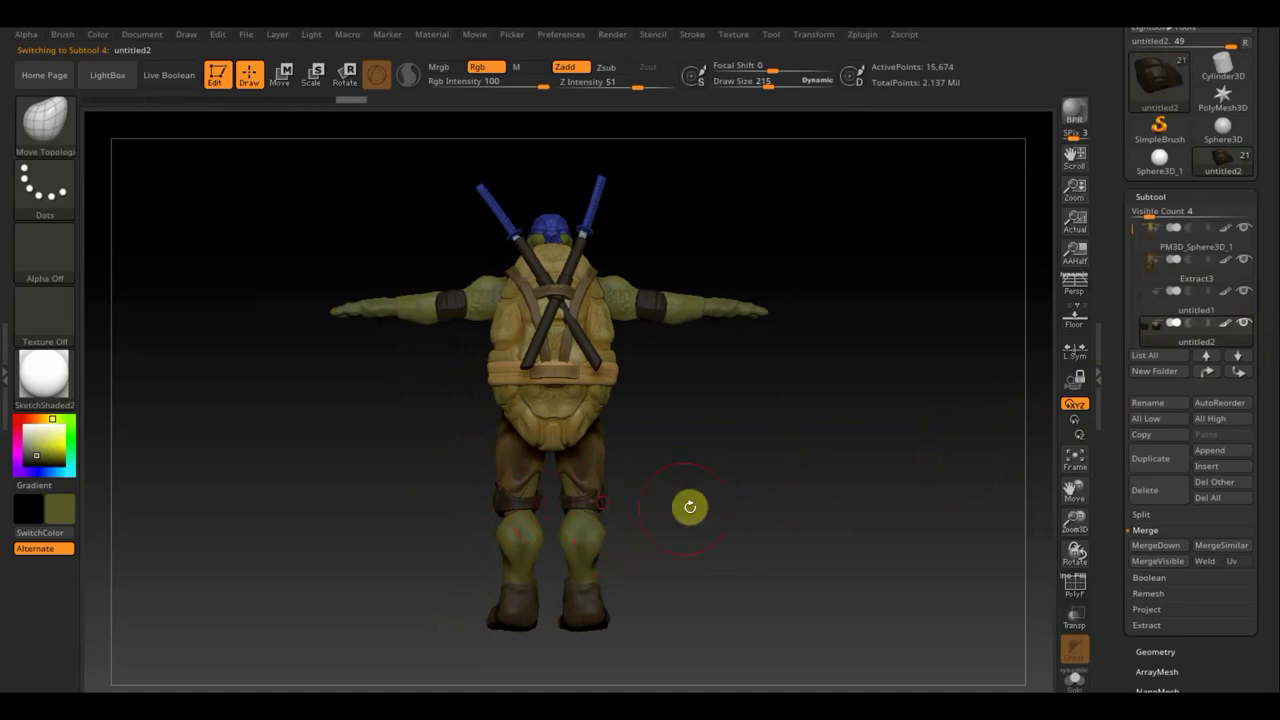
shift+drag(689, 506, 600, 498)
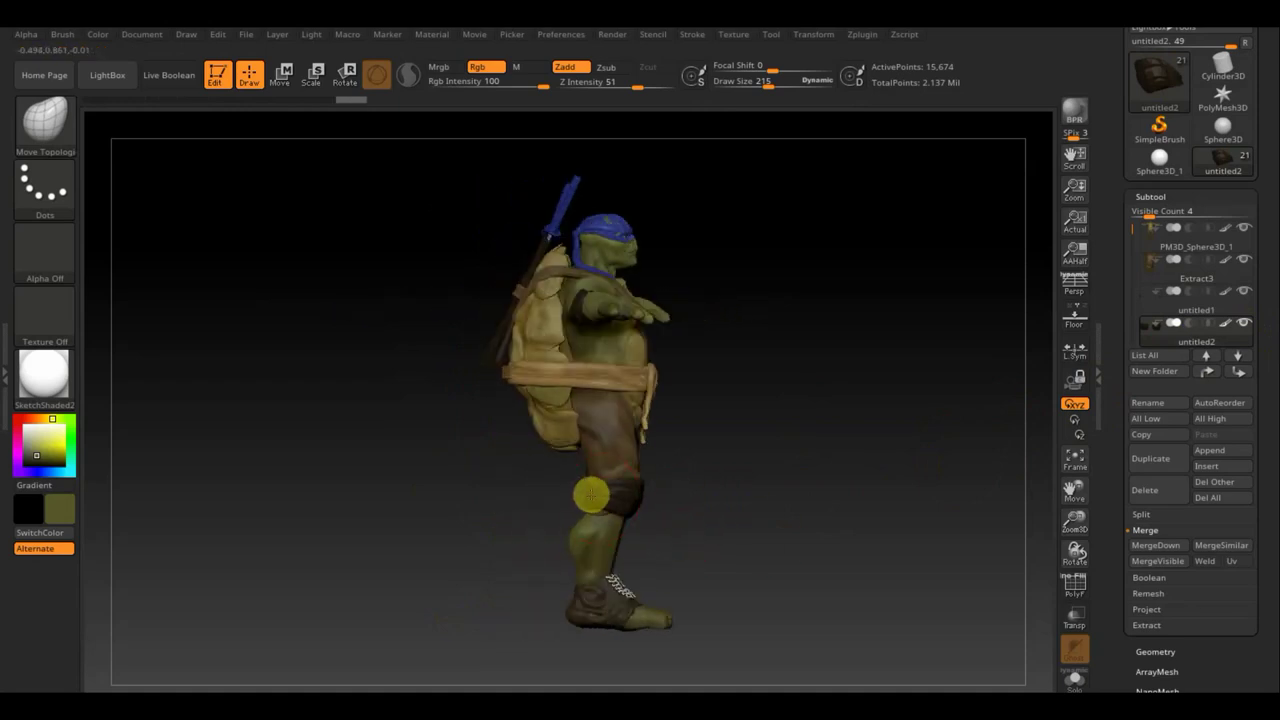
mouse_move(703, 531)
mouse_down()
mouse_move(791, 547)
mouse_move(754, 554)
mouse_up()
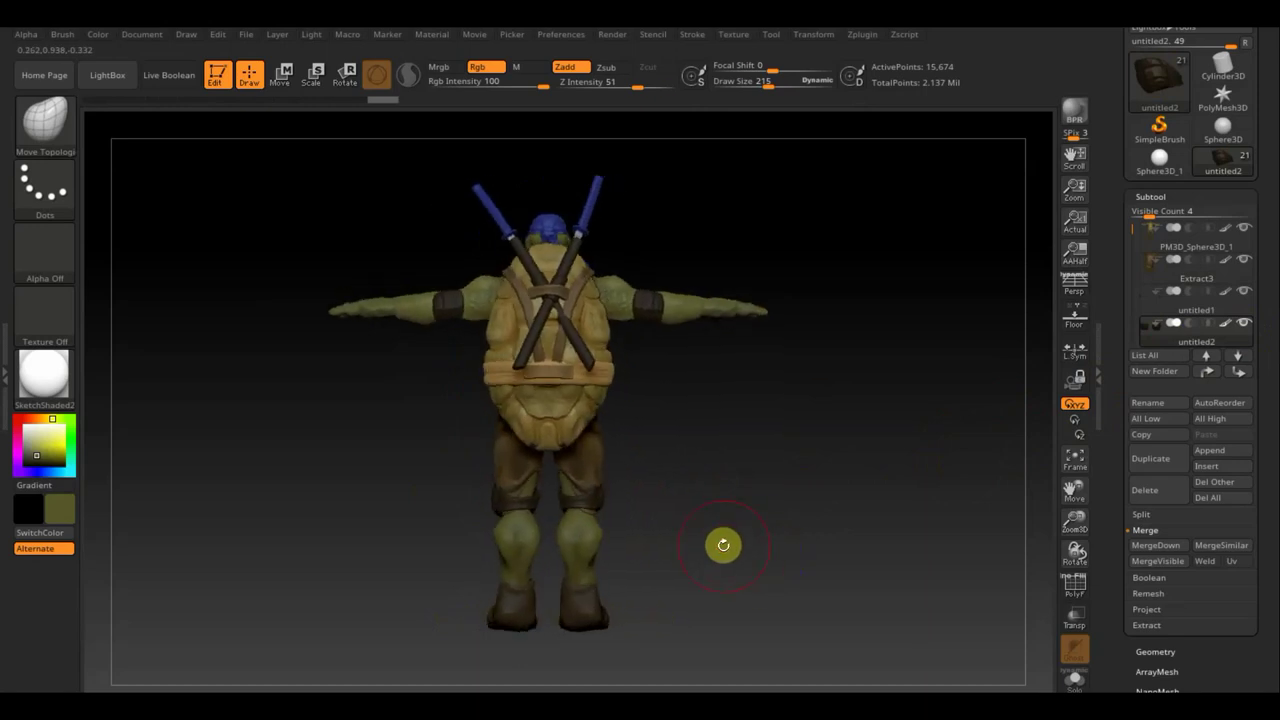
key(n)
- Select Extract3, set Draw Size to 129, and shape the back of the pant legs
click(560, 545)
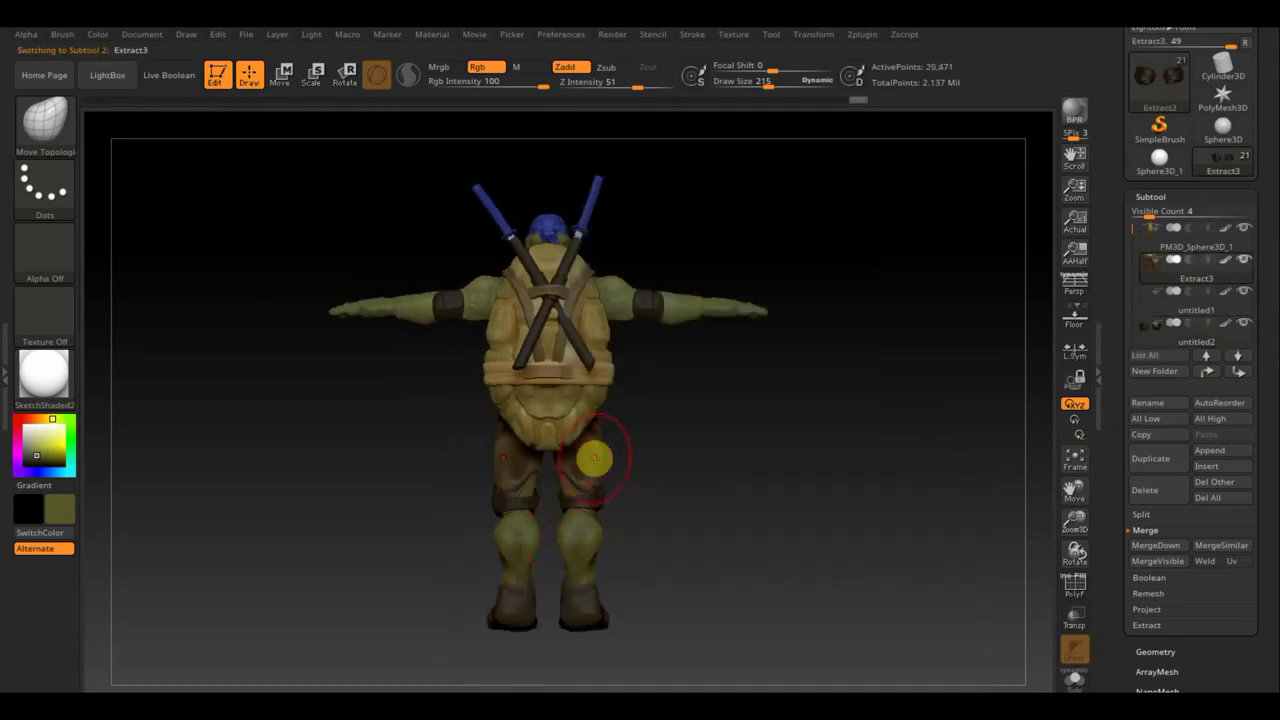
click(754, 88)
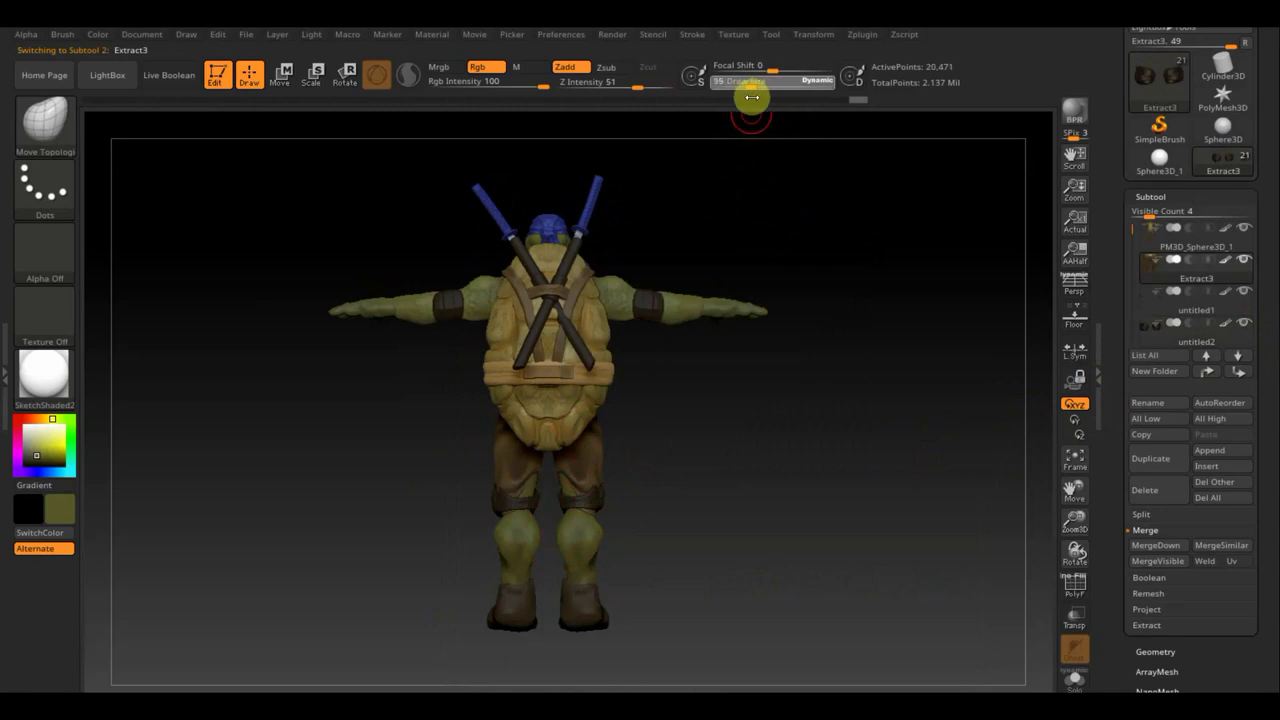
text(129)
key(Return)
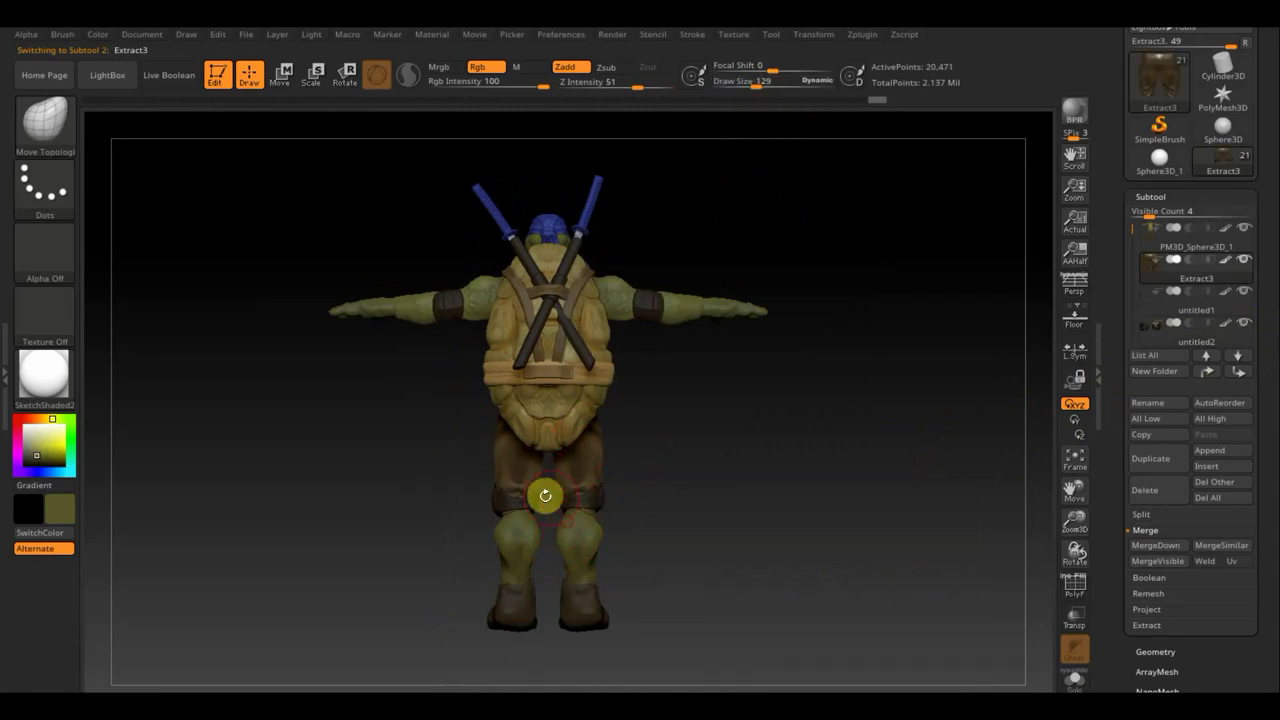
drag(506, 485, 589, 487)
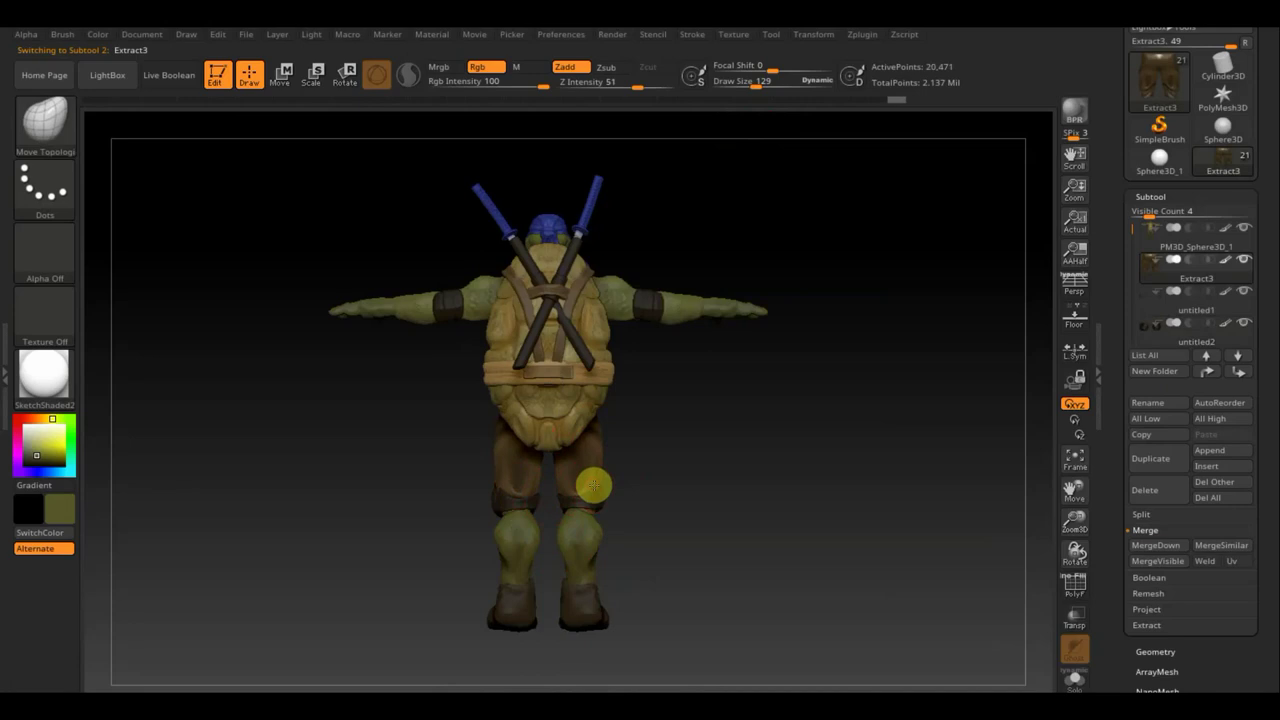
- Nudge the shell and legs into shape from the back, then sample the brown thigh colour
mouse_move(729, 520)
mouse_down()
mouse_move(540, 540)
mouse_move(813, 533)
mouse_move(824, 557)
mouse_move(800, 514)
mouse_move(831, 571)
mouse_move(818, 548)
mouse_move(754, 557)
mouse_move(768, 526)
mouse_up()
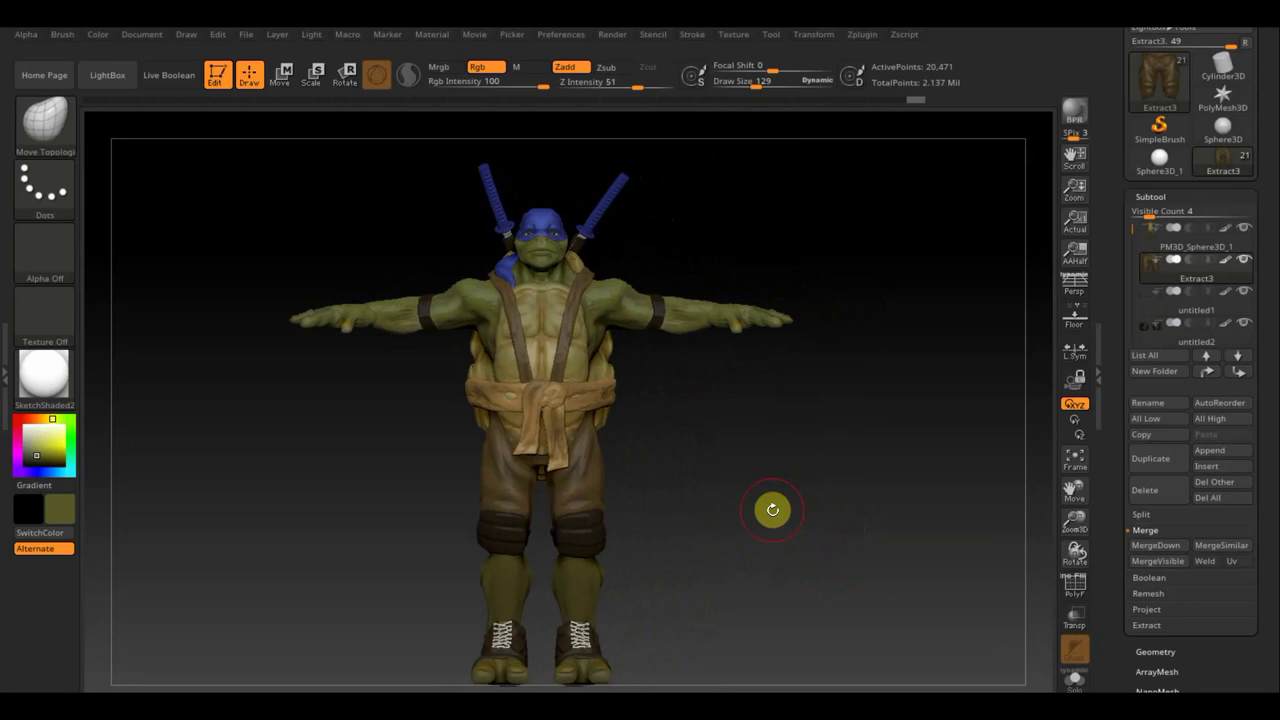
drag(731, 511, 774, 520)
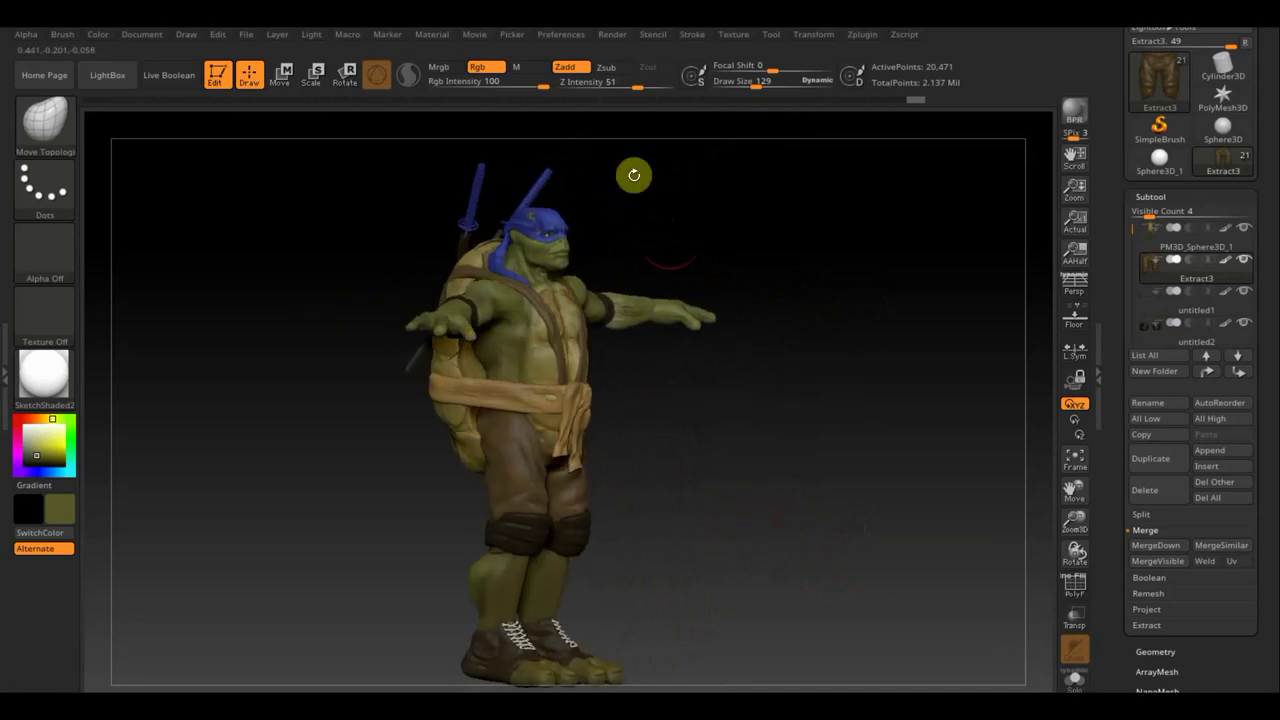
mouse_move(737, 482)
mouse_down()
mouse_move(803, 471)
mouse_move(793, 498)
mouse_up()
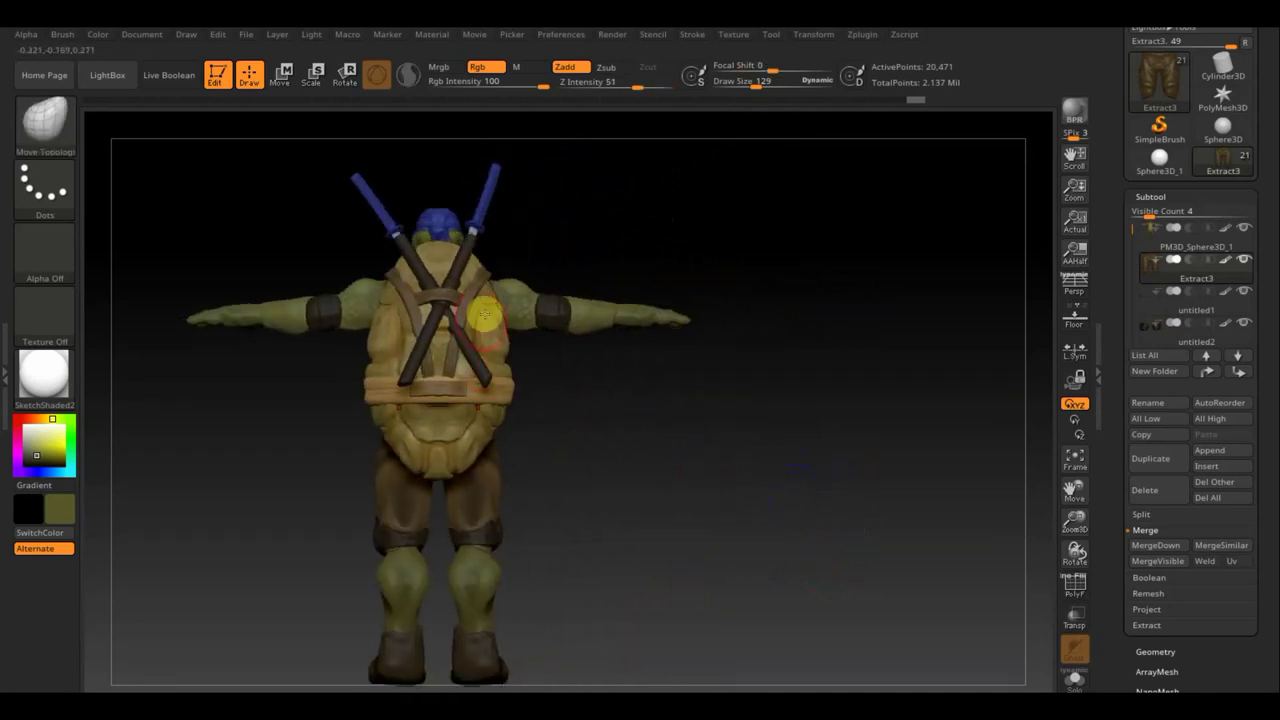
mouse_move(494, 351)
mouse_down()
mouse_move(643, 451)
mouse_move(603, 451)
mouse_move(648, 451)
mouse_move(500, 454)
mouse_move(629, 451)
mouse_move(646, 474)
mouse_up()
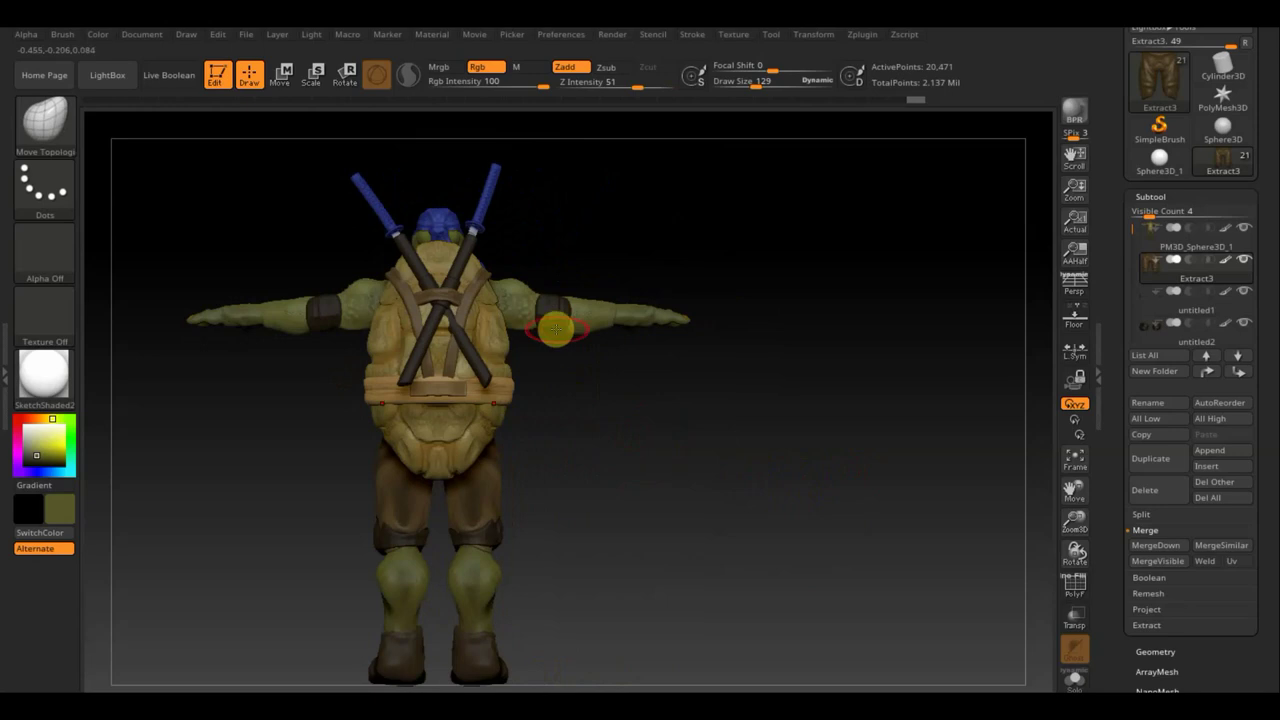
key(c)
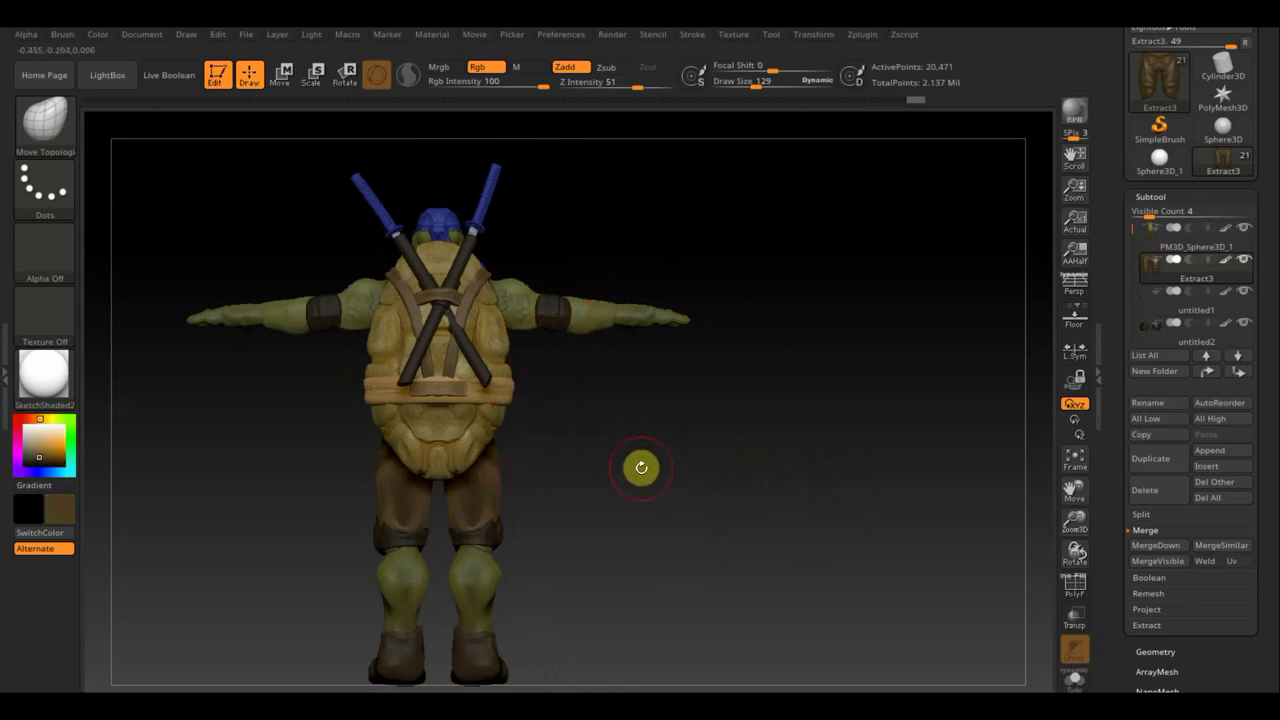
- Select PM3D_Sphere3D_2, lower Rgb Intensity to 16, and set Draw Size to 99
key(n)
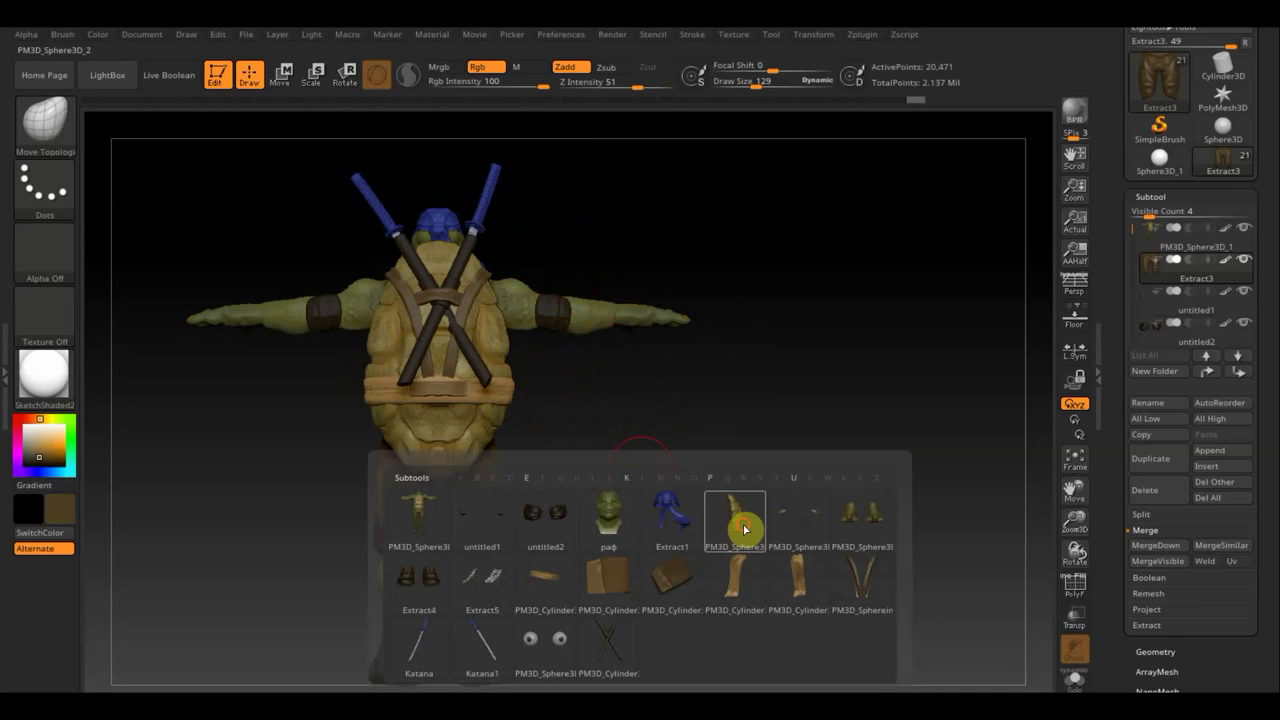
click(744, 529)
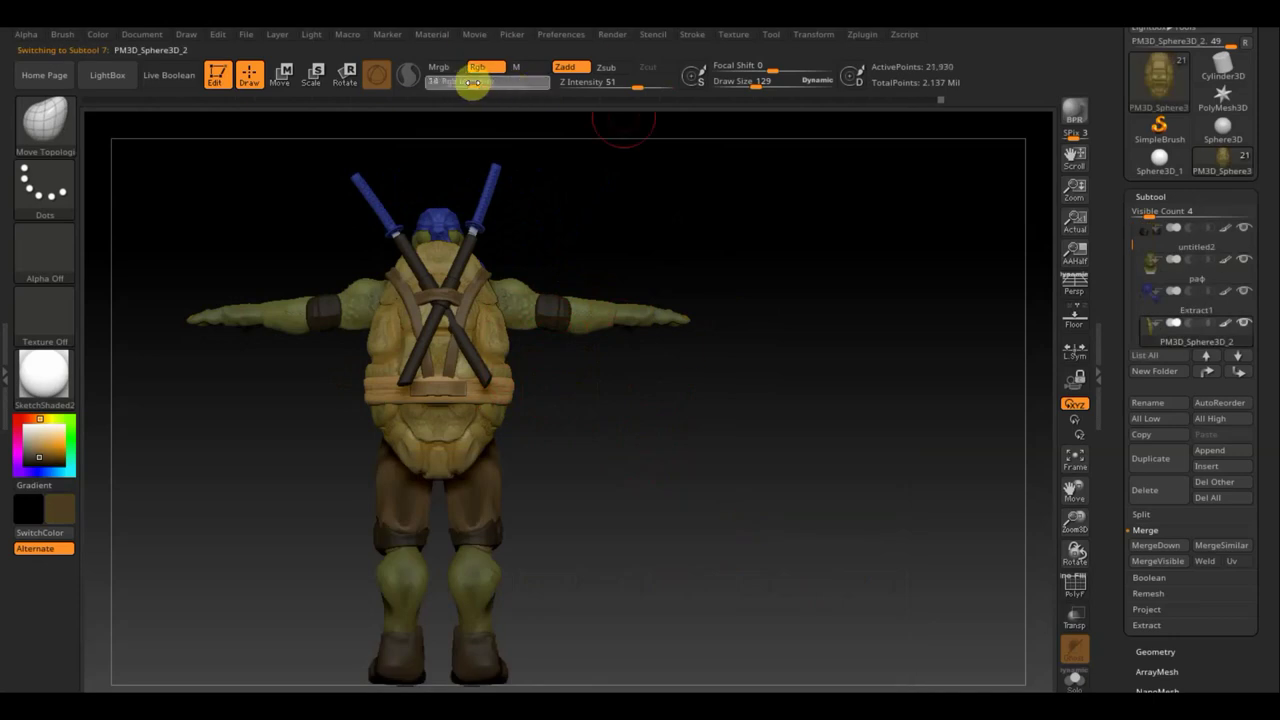
drag(463, 83, 465, 83)
click(749, 86)
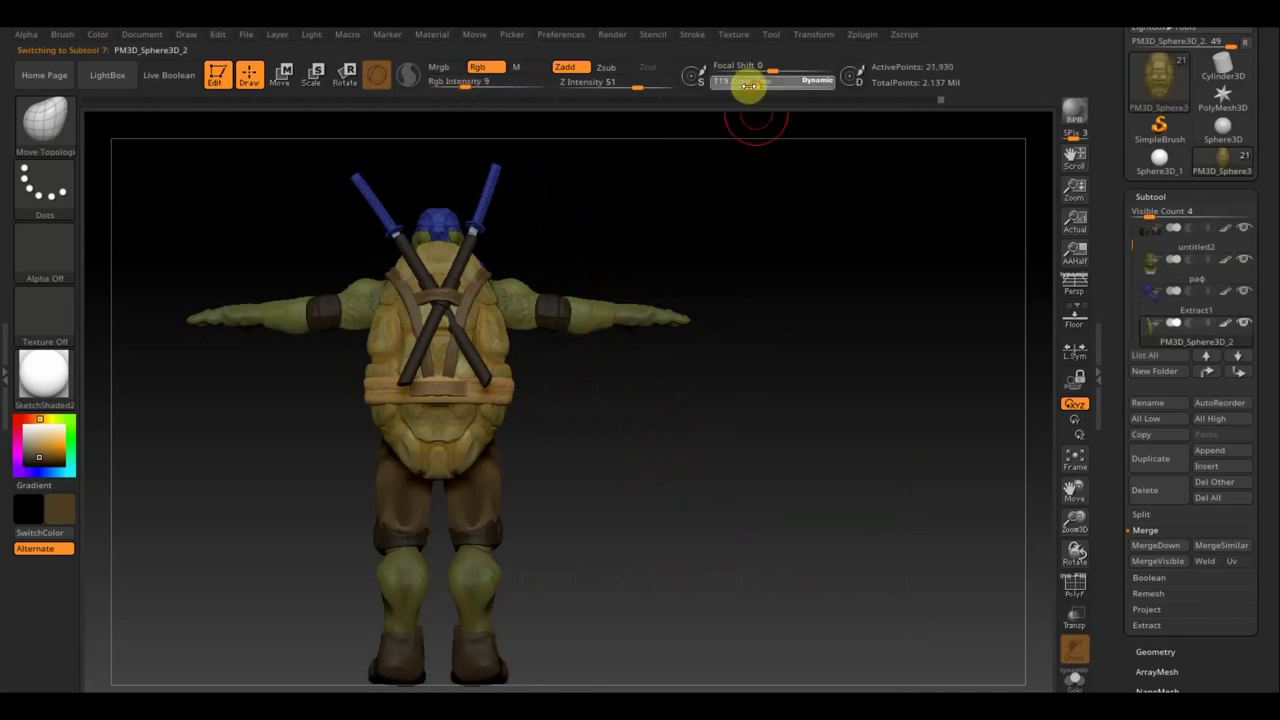
drag(750, 86, 753, 86)
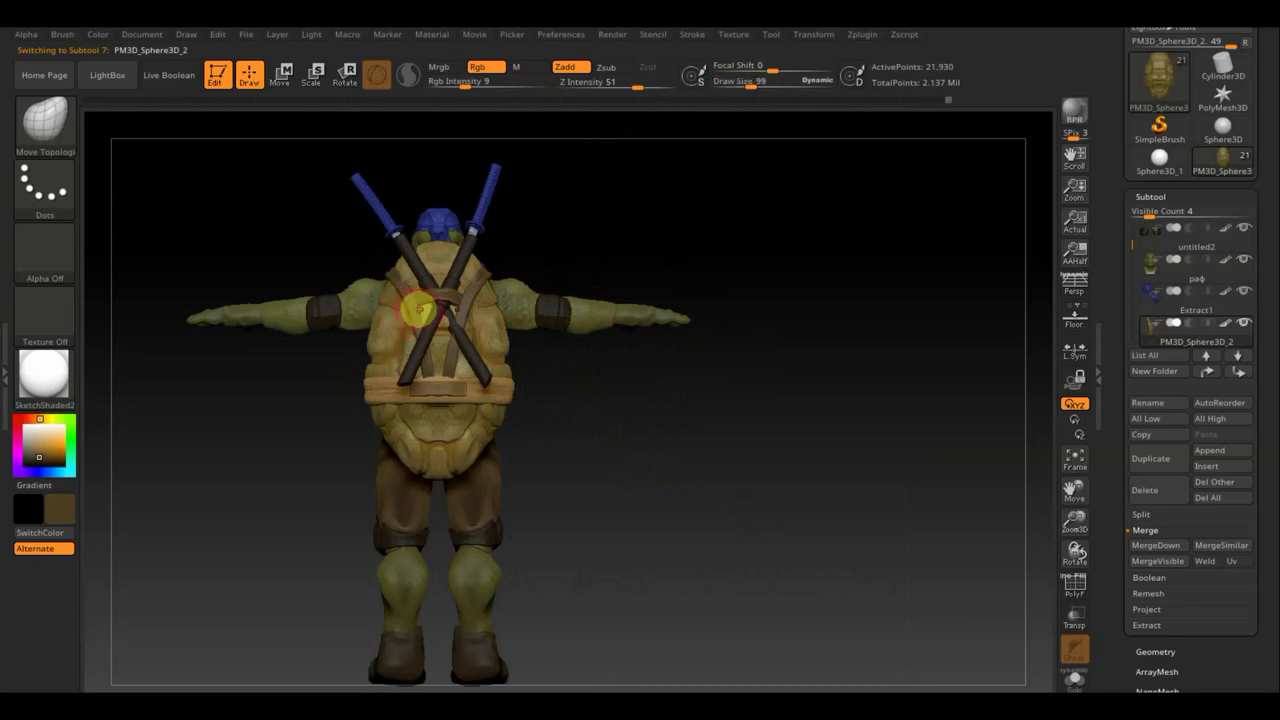
- Switch to the Standard brush, turn the turtle to the front, and bring up the subtool list
click(52, 127)
click(512, 134)
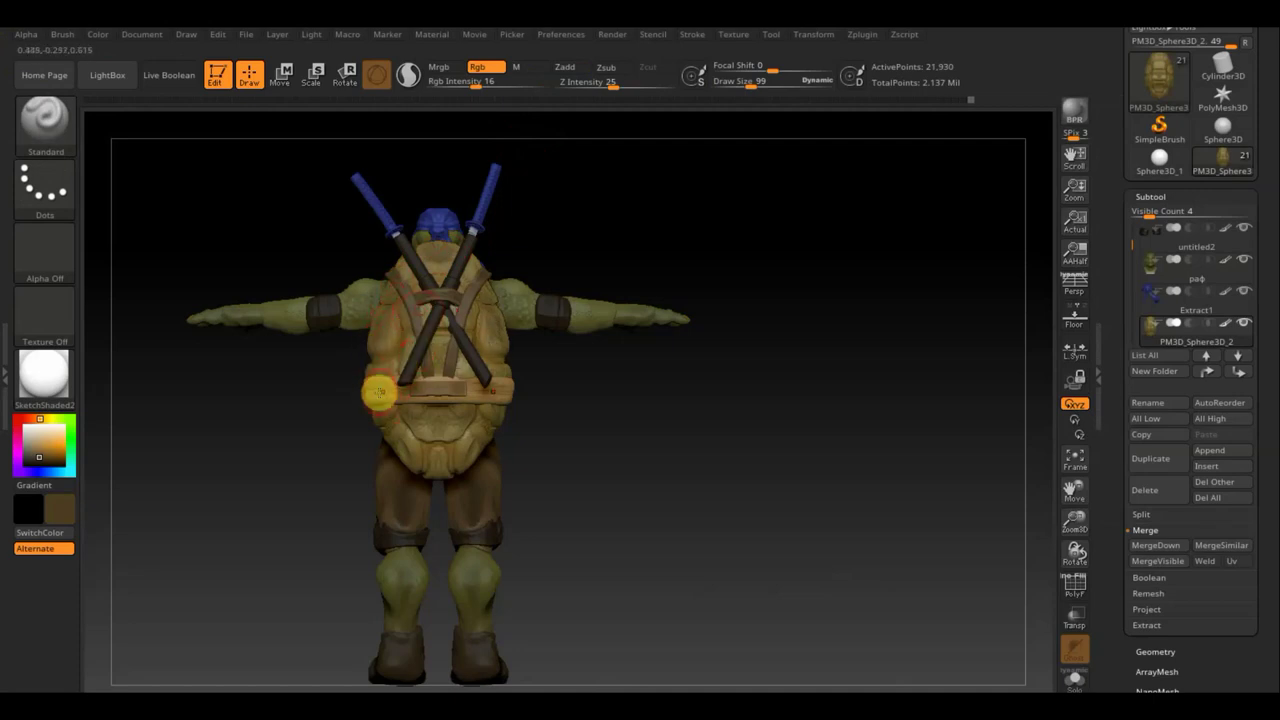
drag(677, 443, 489, 391)
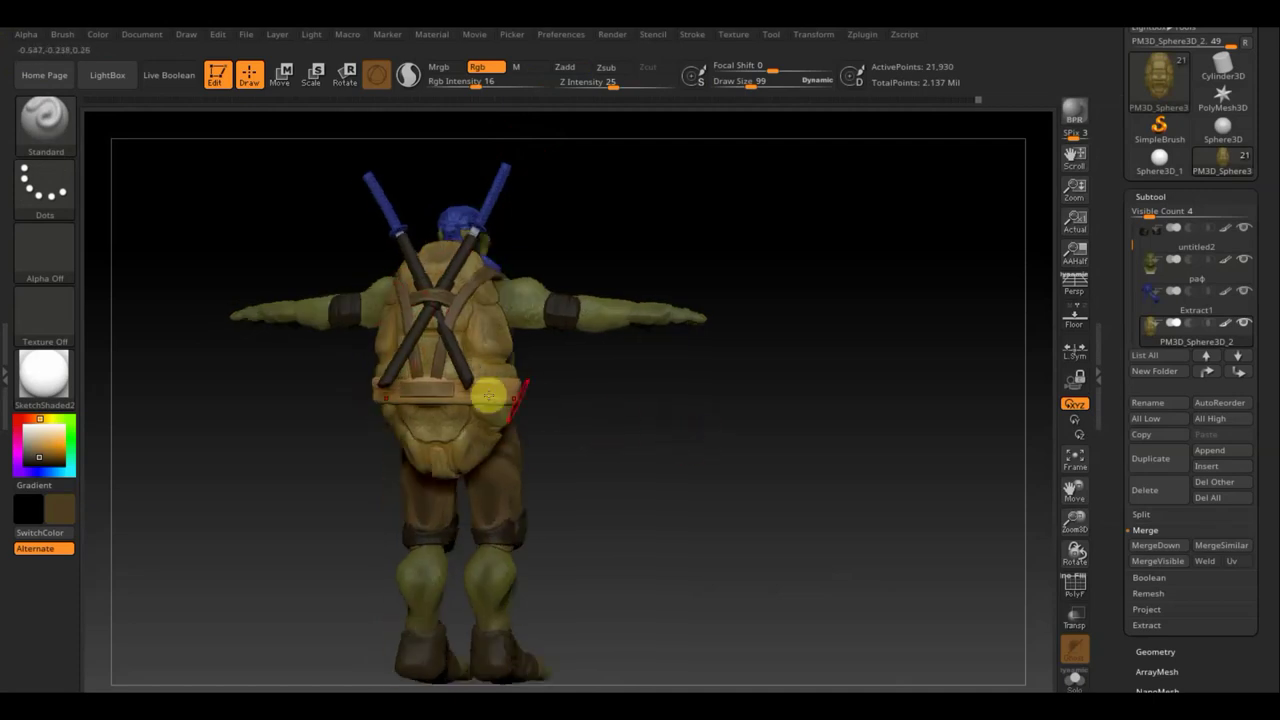
mouse_move(546, 443)
mouse_down()
mouse_move(571, 449)
mouse_move(505, 390)
mouse_up()
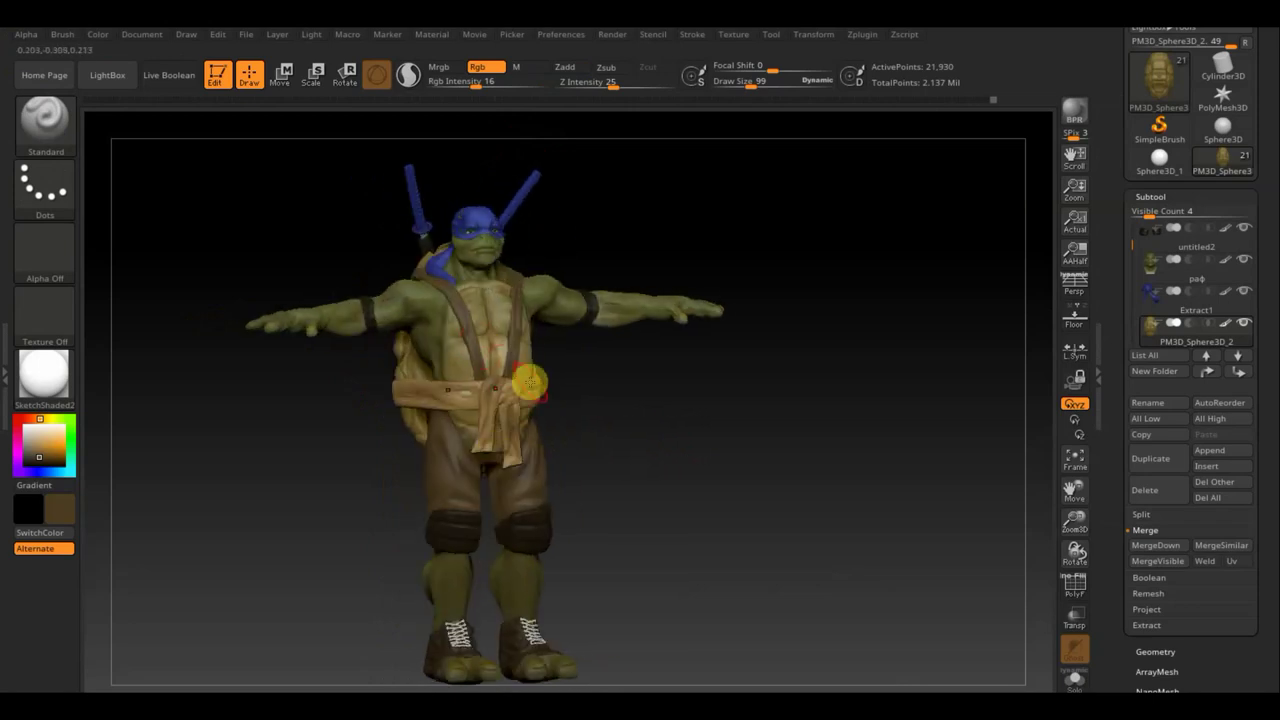
key(F1)
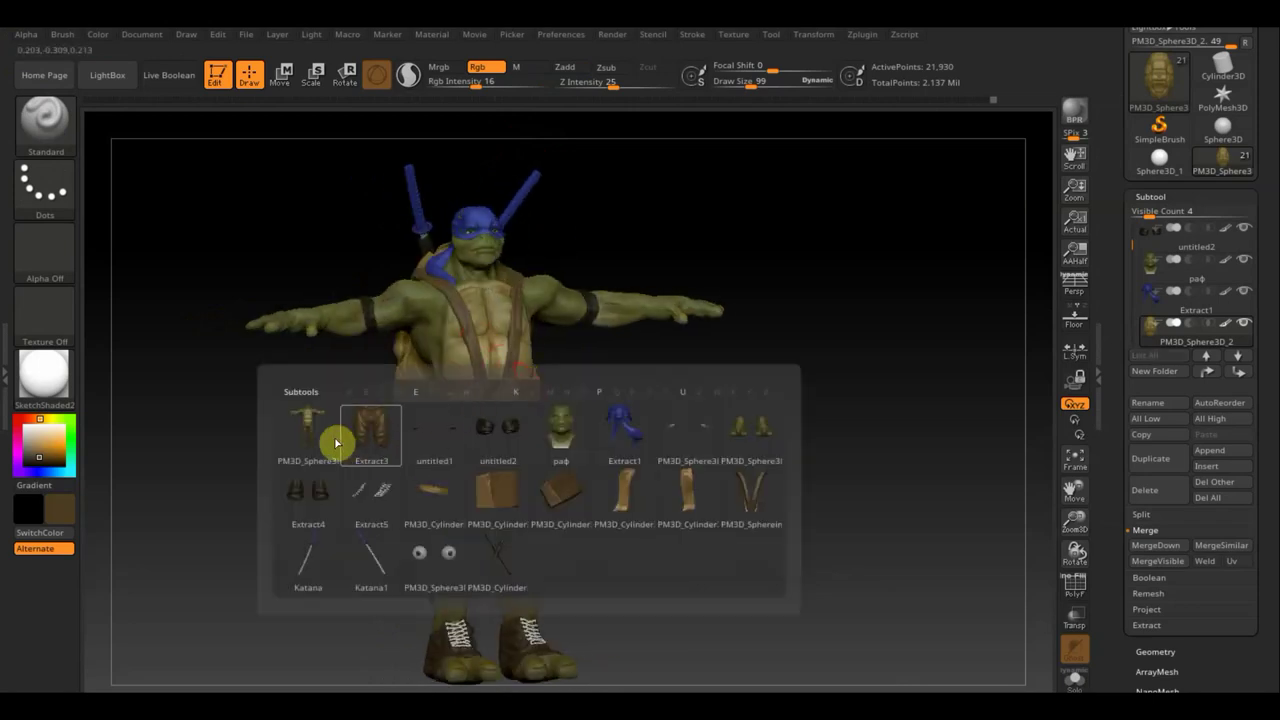
- Make PM3D_Sphere3D_1 active and sample the olive skin colour from the chest in front view
click(337, 440)
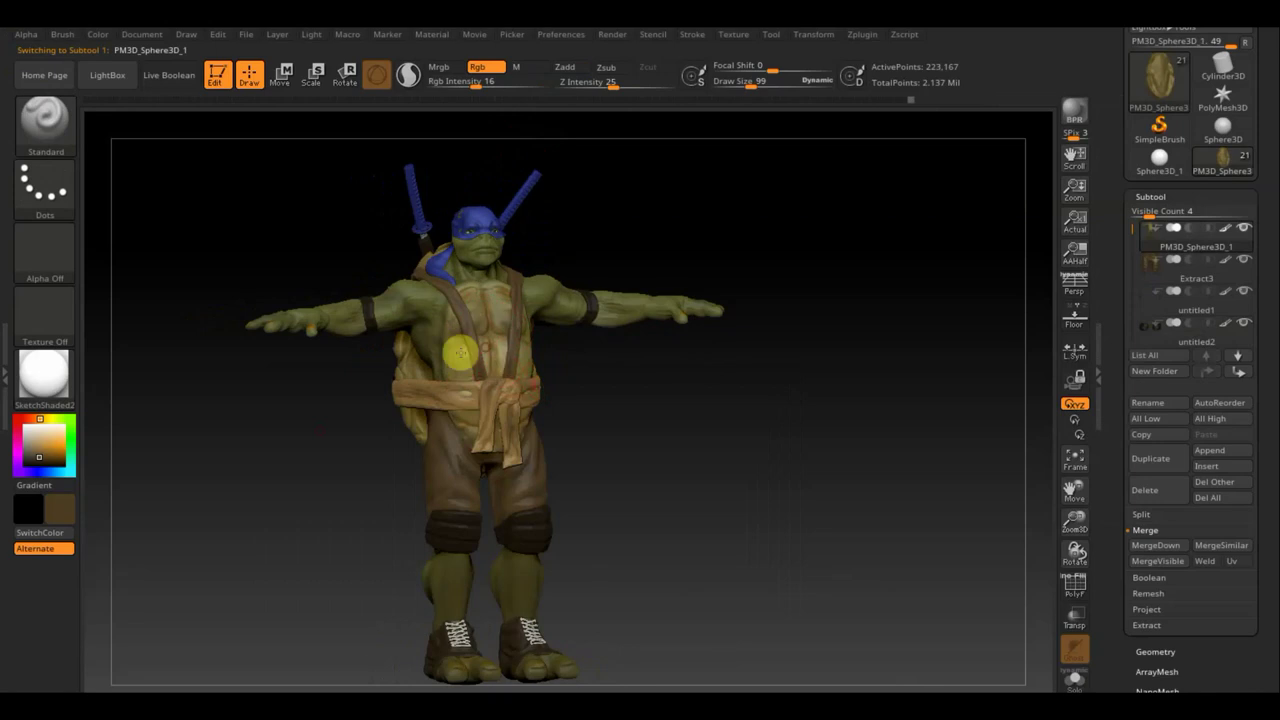
shift+drag(666, 386, 658, 398)
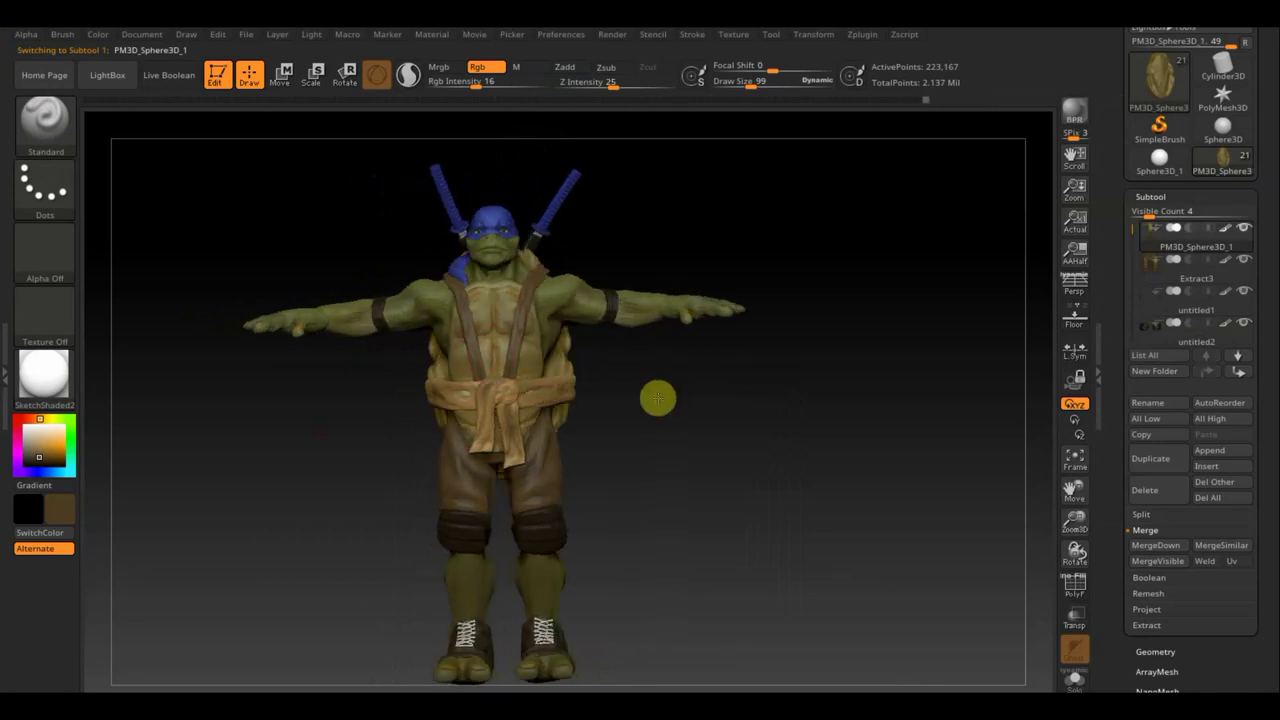
drag(723, 423, 723, 438)
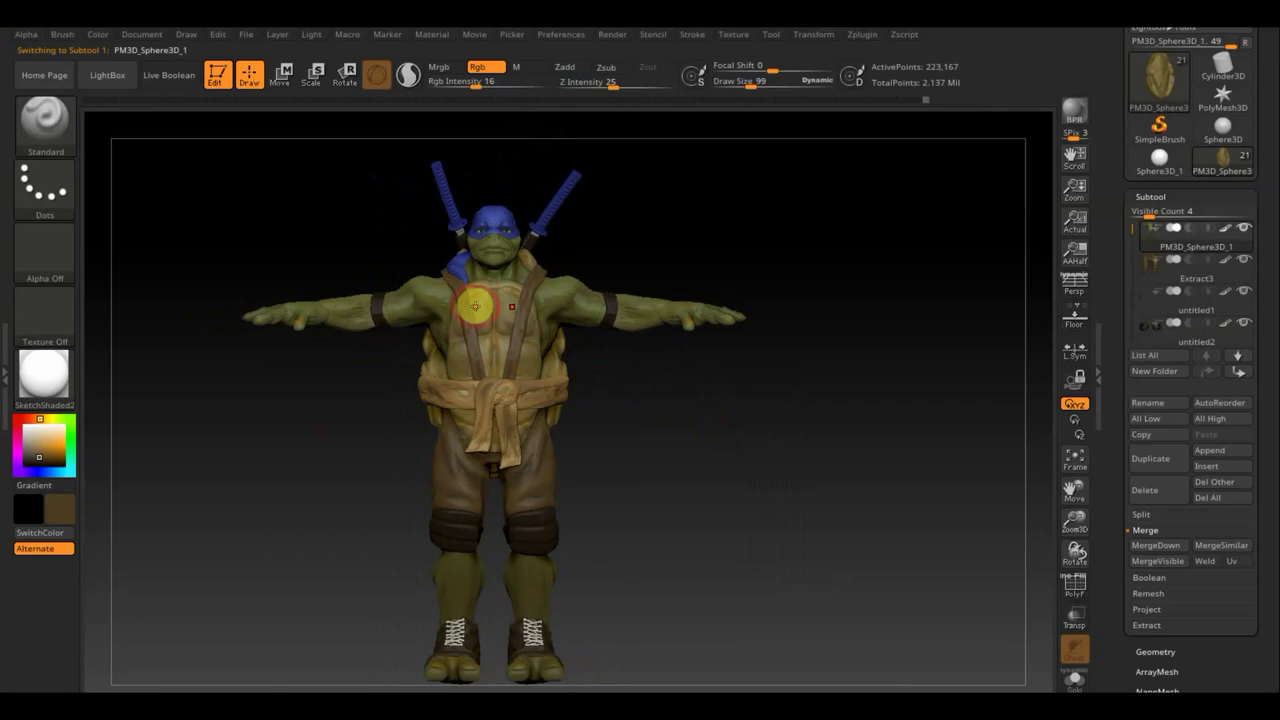
key(c)
drag(469, 311, 459, 363)
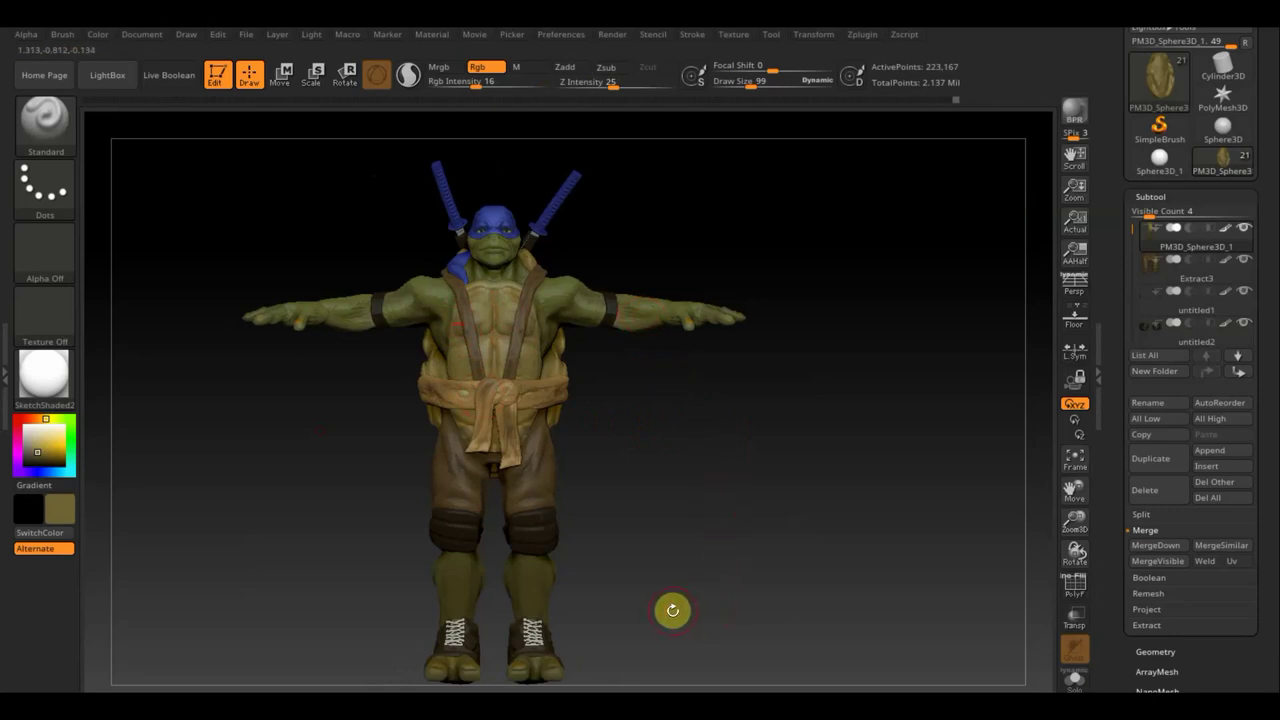
- Check the turtle from front and three-quarter angles with the subtool list showing
alt+drag(674, 600, 676, 579)
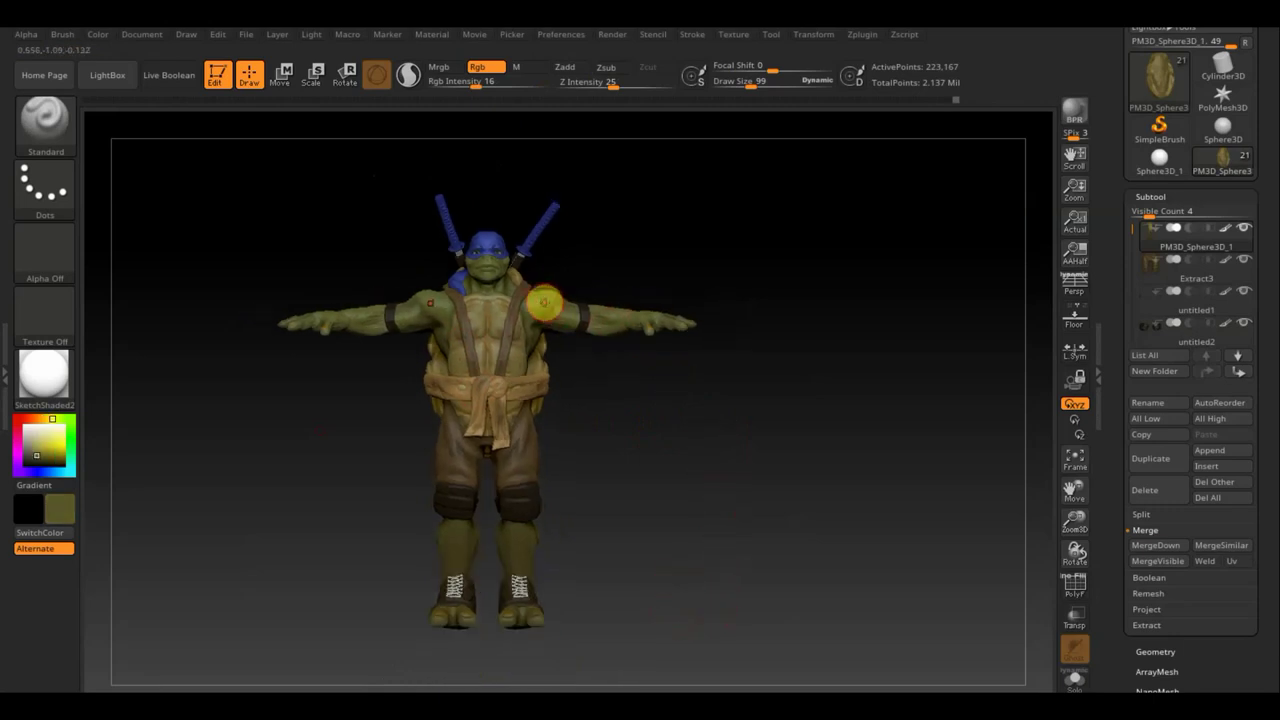
drag(544, 303, 578, 371)
key(n)
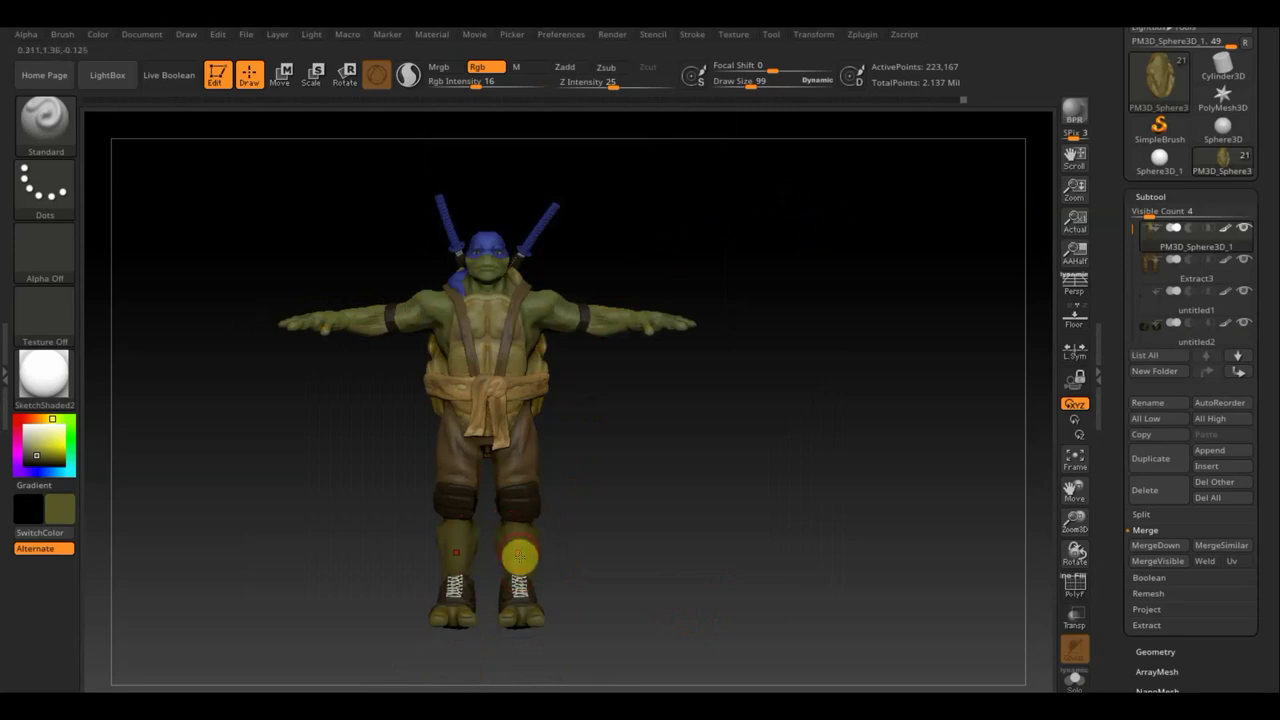
mouse_move(643, 551)
mouse_down()
mouse_move(597, 562)
mouse_move(523, 529)
mouse_up()
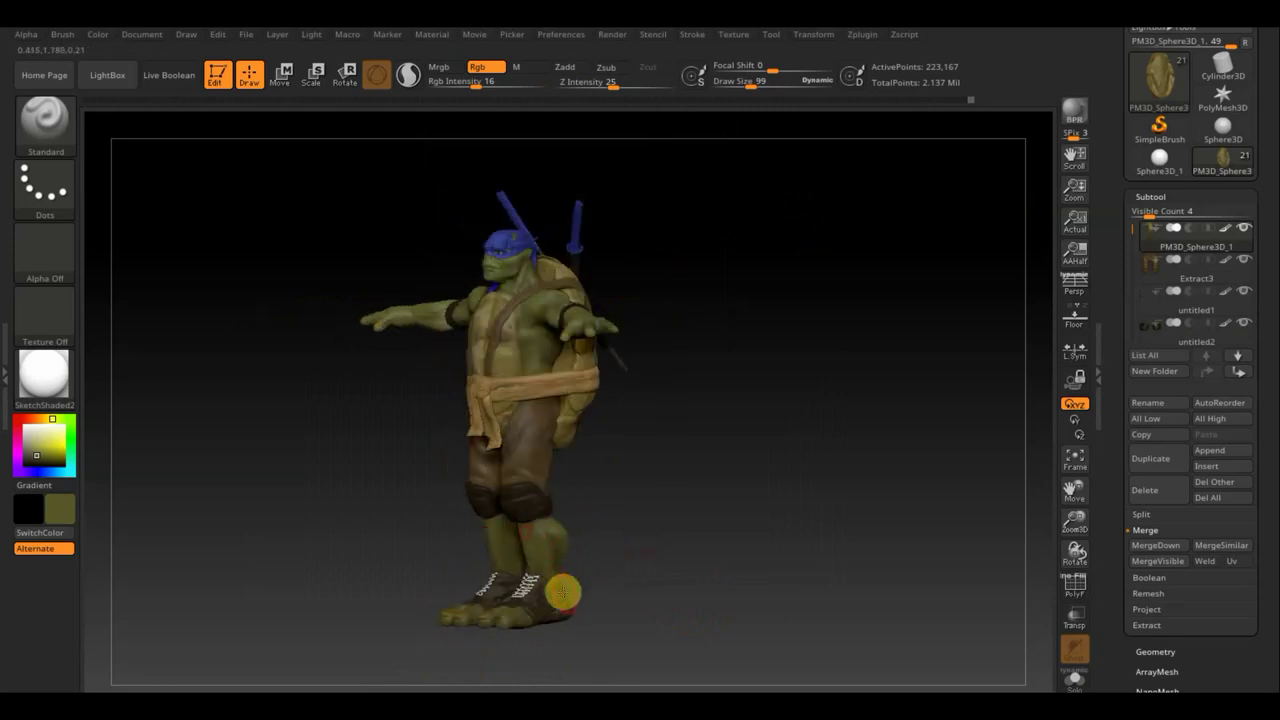
shift+drag(677, 614, 681, 614)
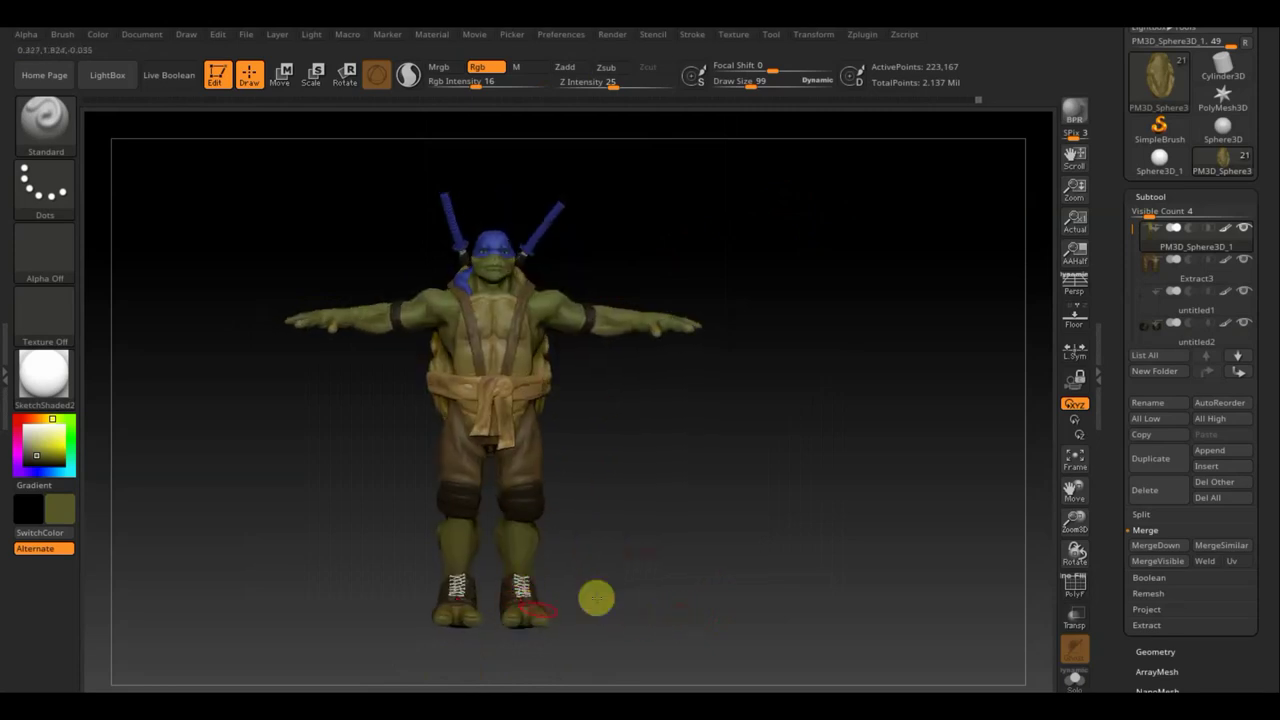
mouse_move(594, 597)
mouse_down()
mouse_move(577, 631)
mouse_move(517, 604)
mouse_up()
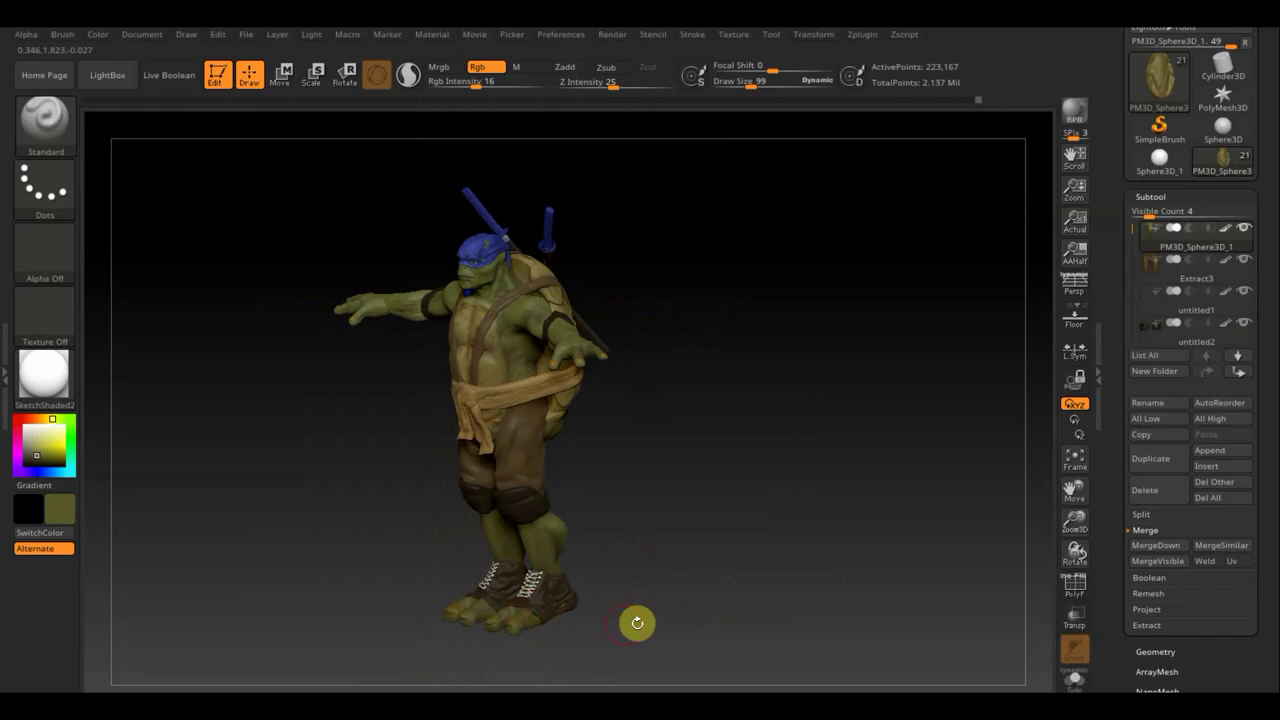
mouse_move(637, 620)
mouse_down()
mouse_move(686, 589)
mouse_move(689, 569)
mouse_move(702, 583)
mouse_up()
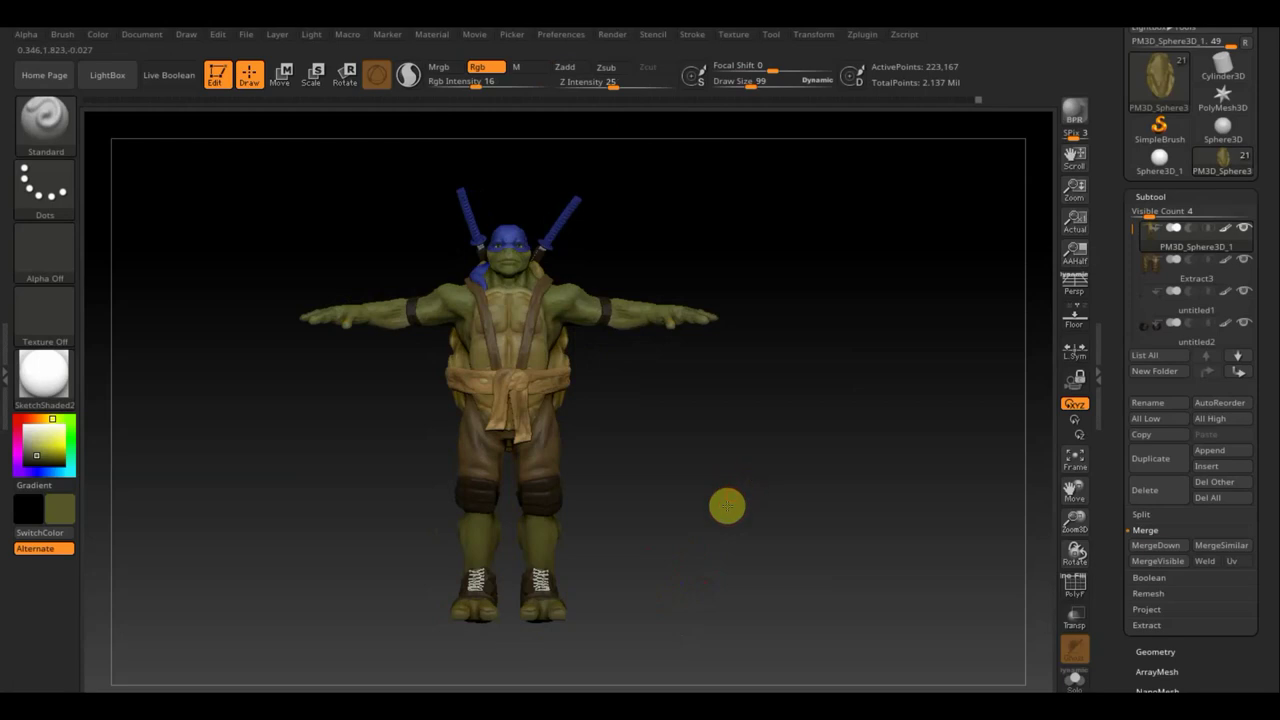
mouse_move(726, 506)
mouse_down()
mouse_move(703, 606)
mouse_move(689, 614)
mouse_move(523, 549)
mouse_move(454, 546)
mouse_move(418, 562)
mouse_up()
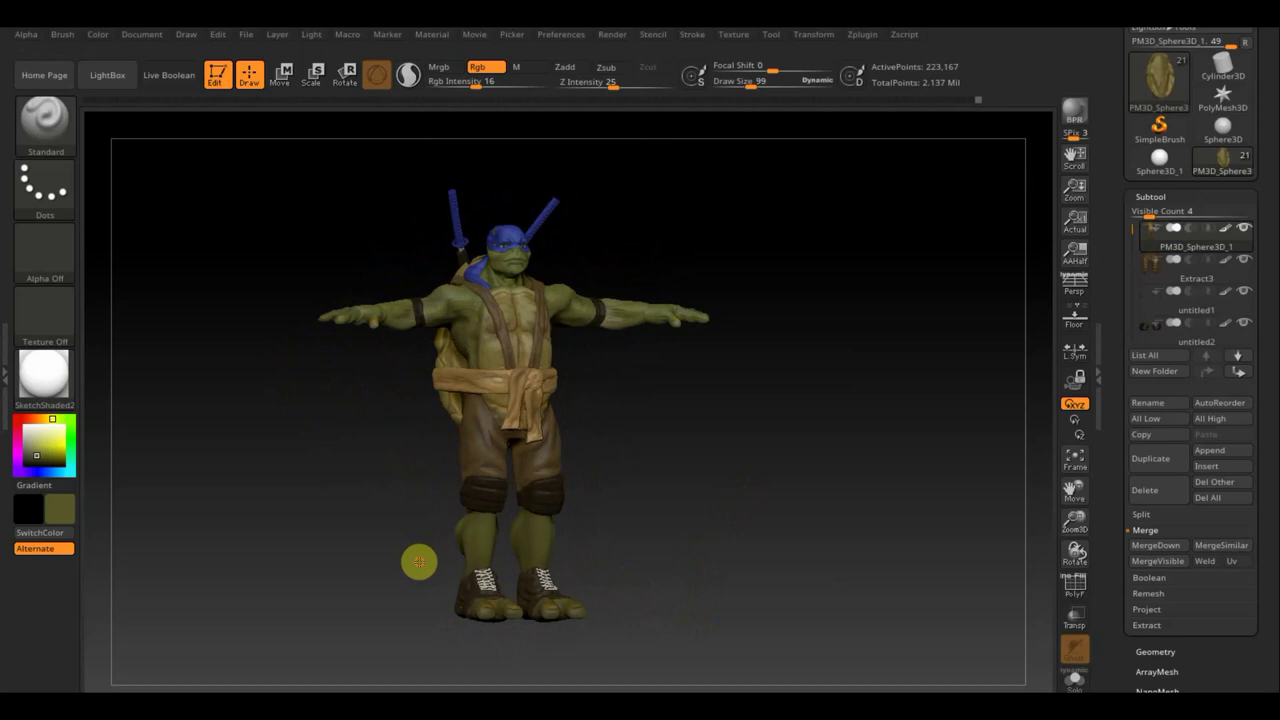
scroll(733, 562, up, 3)
scroll(738, 580, up, 3)
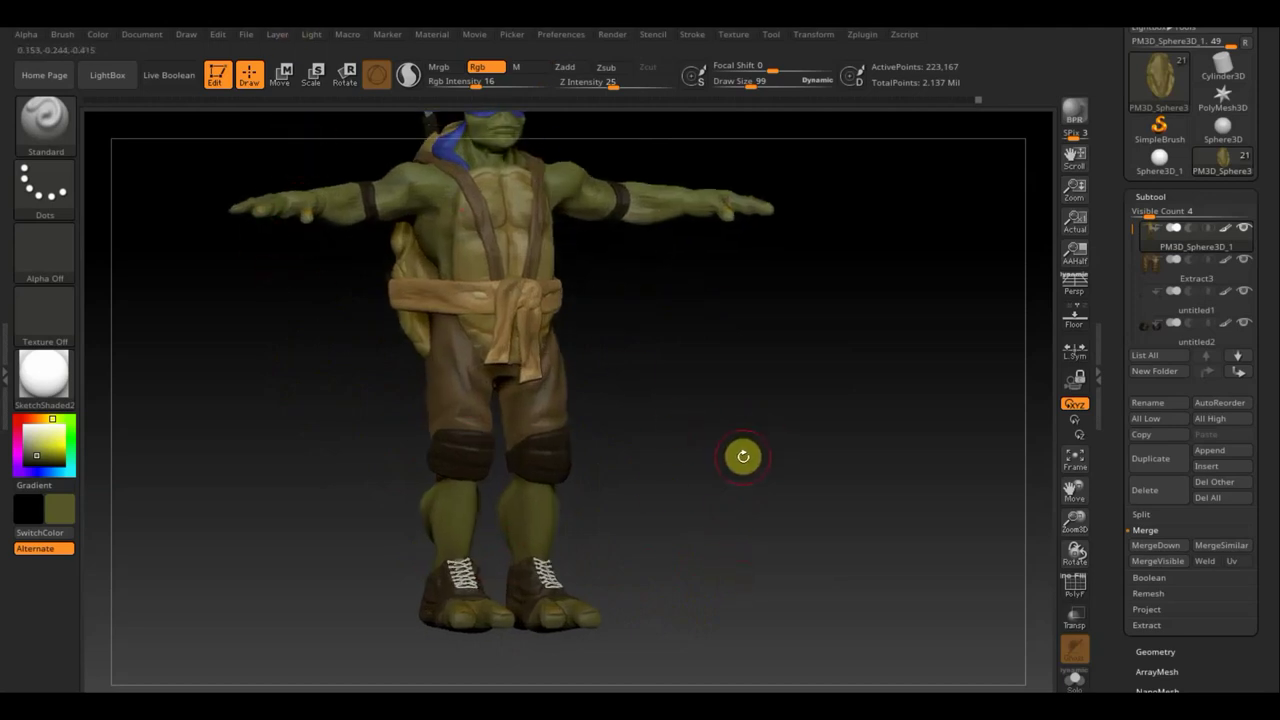
key(n)
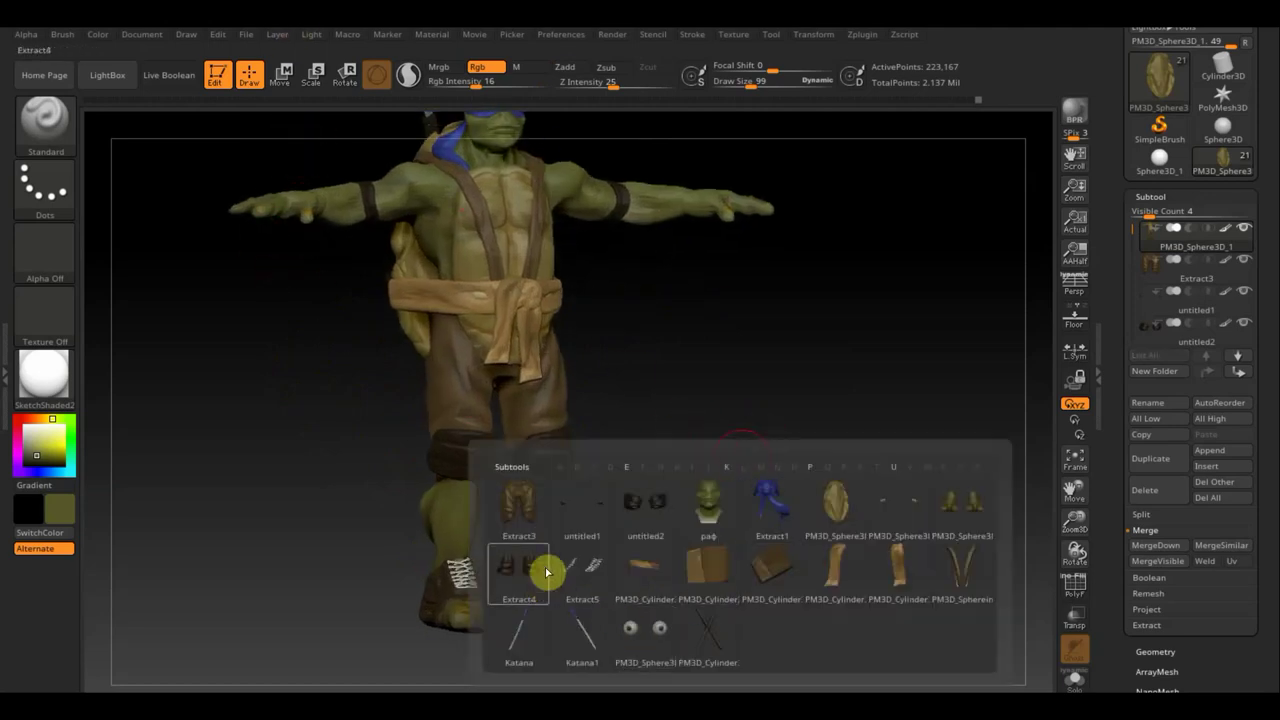
mouse_move(645, 510)
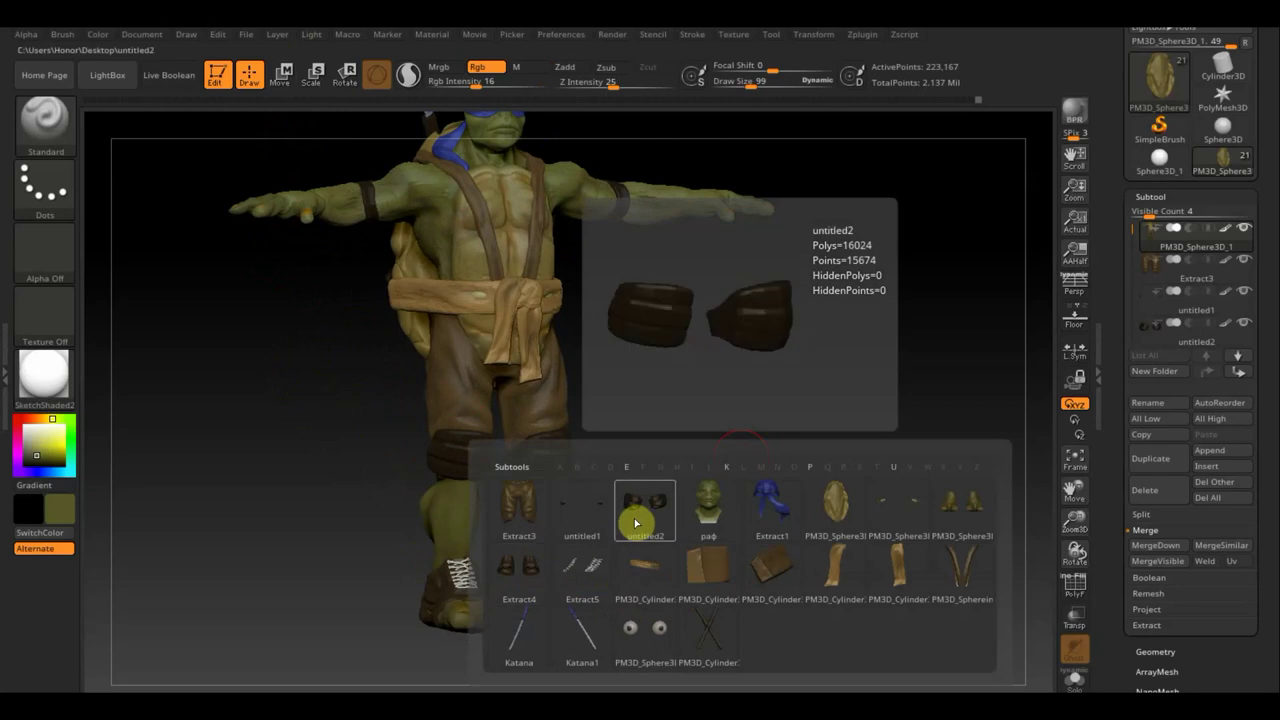
- Select the untitled2 knee-pad subtool and switch to the Move Topological brush at draw size 201
click(635, 522)
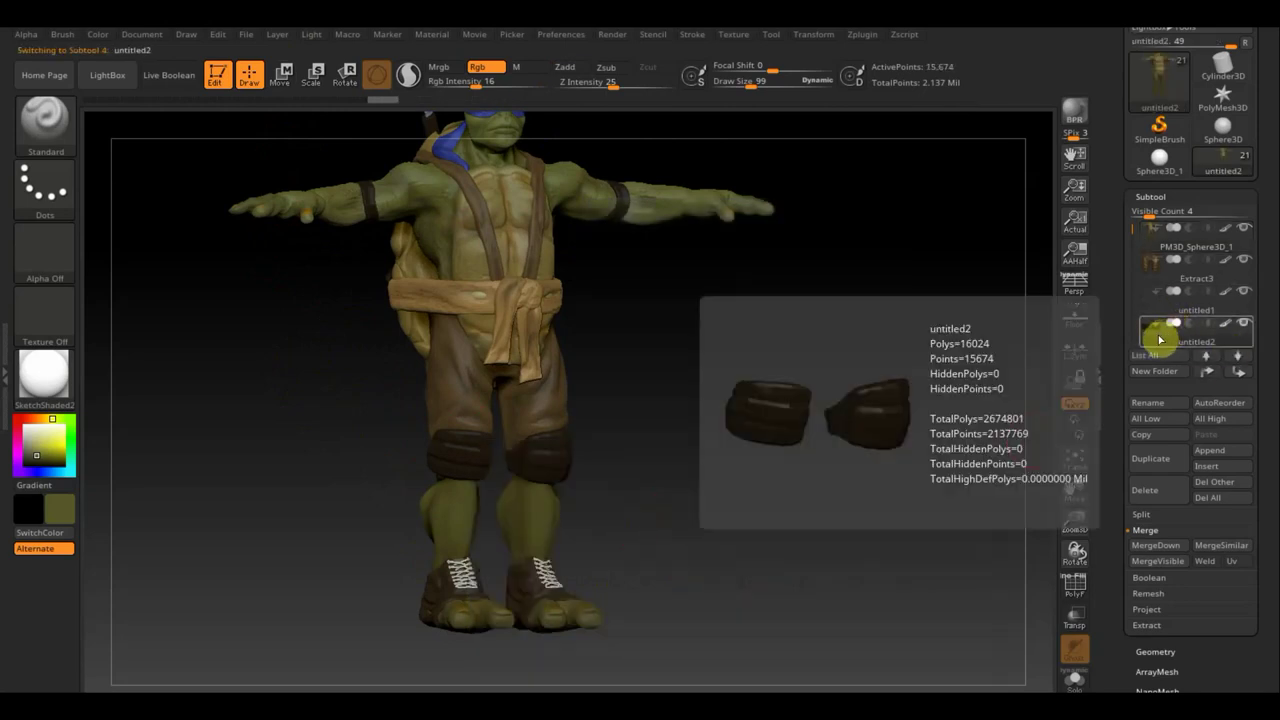
click(58, 120)
click(323, 143)
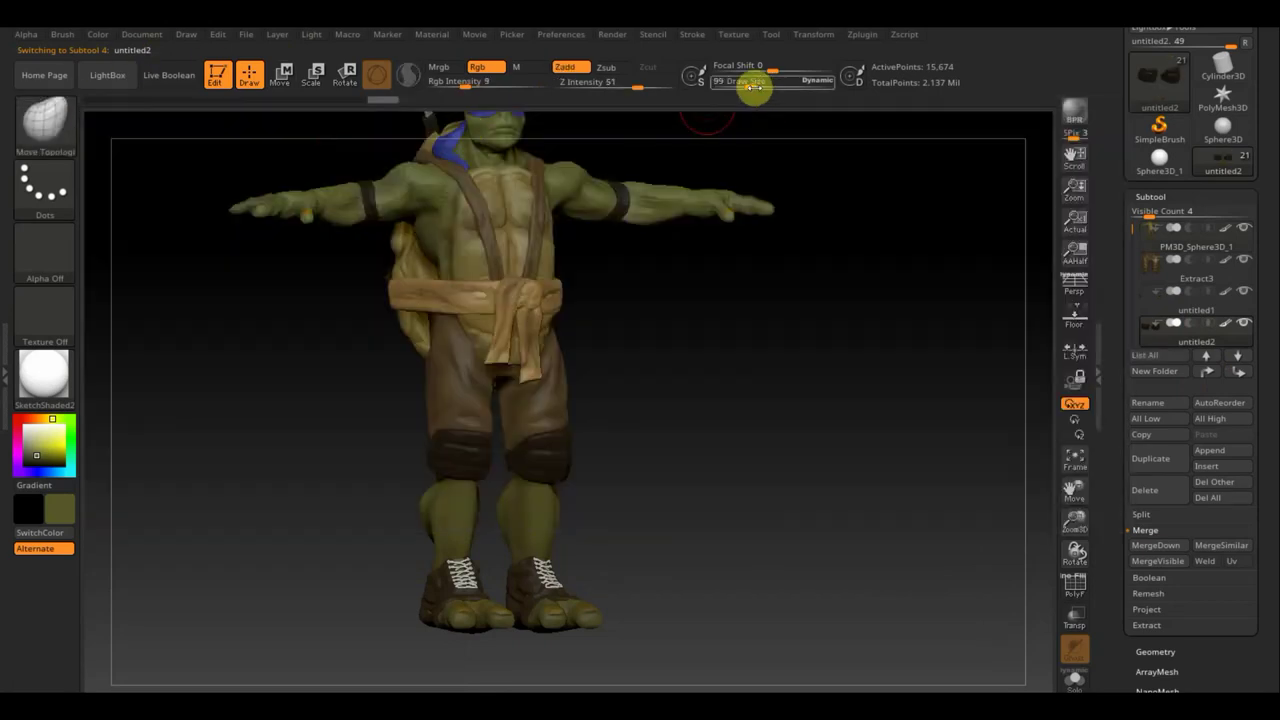
drag(753, 87, 766, 86)
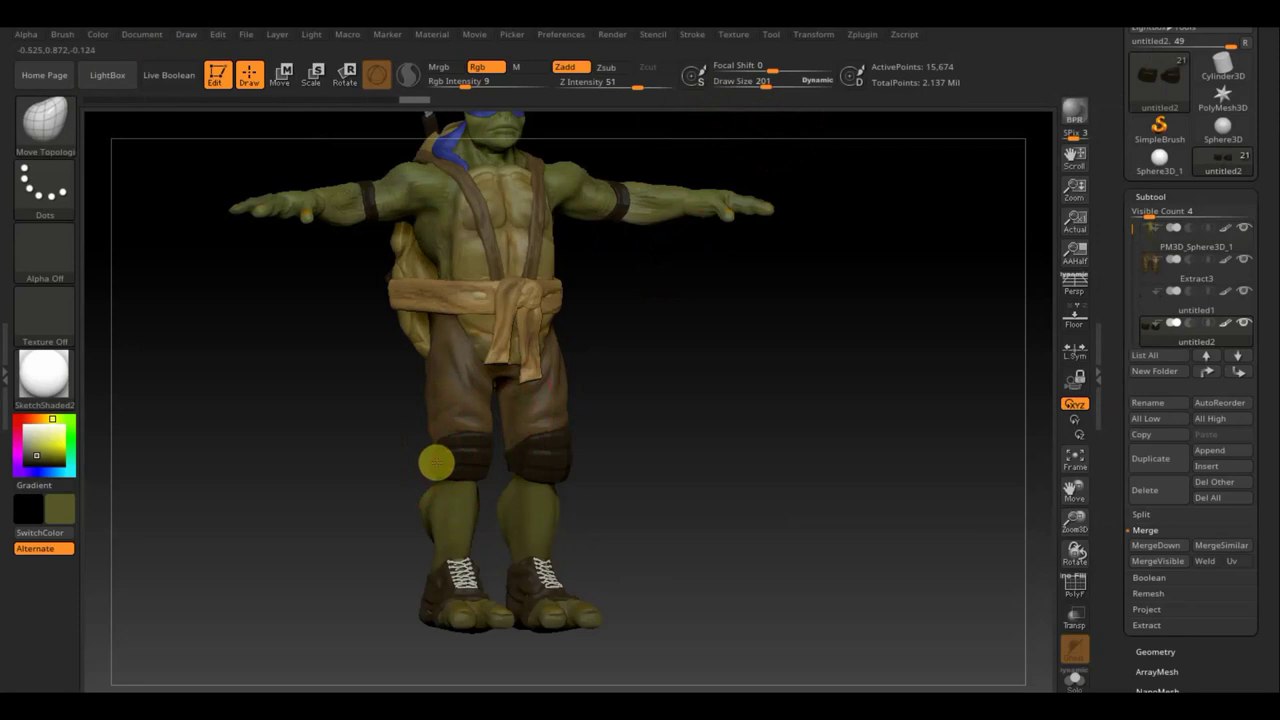
drag(354, 443, 390, 450)
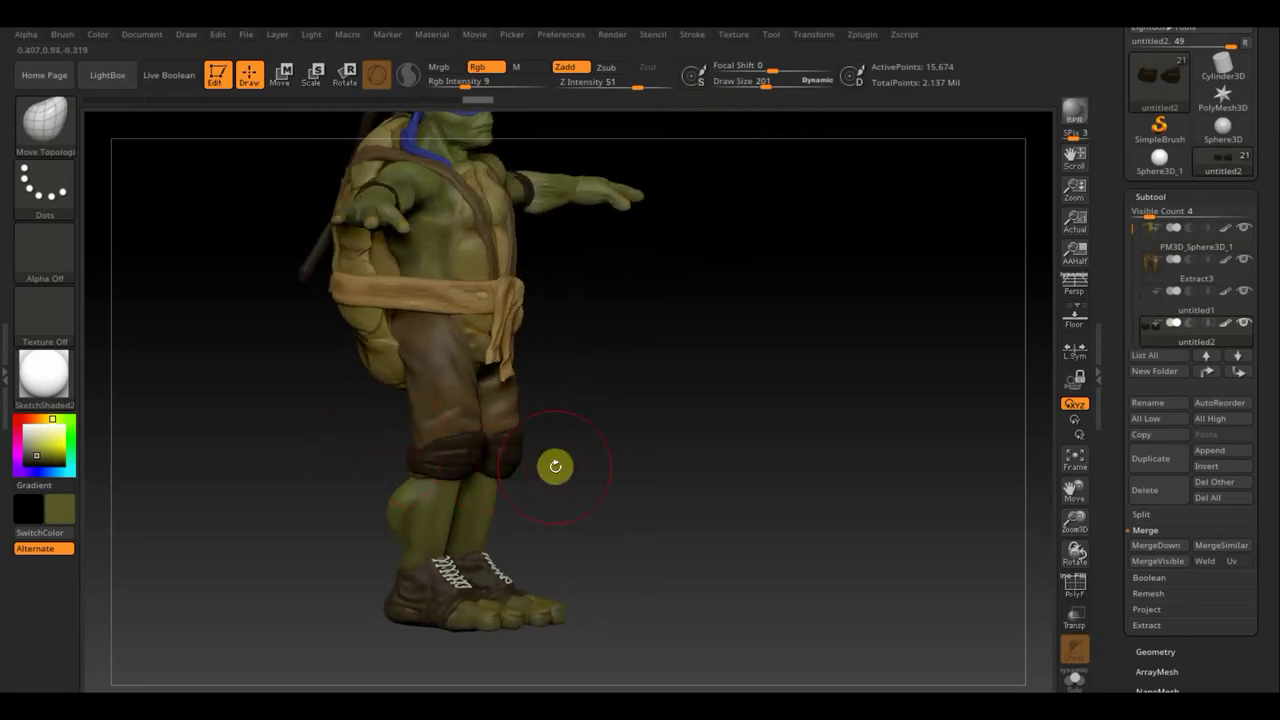
drag(554, 463, 506, 466)
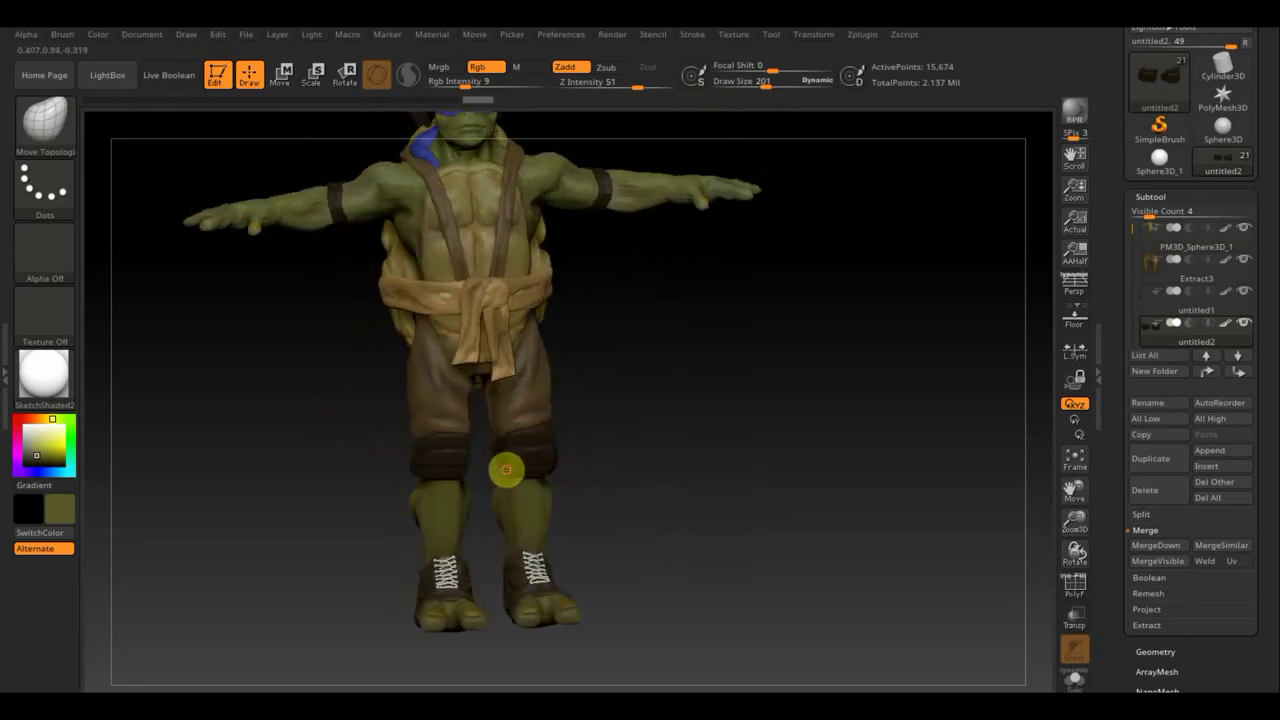
- Mirror And Weld the knee pads to 15,256 points and reduce the brush draw size to 90
click(1156, 650)
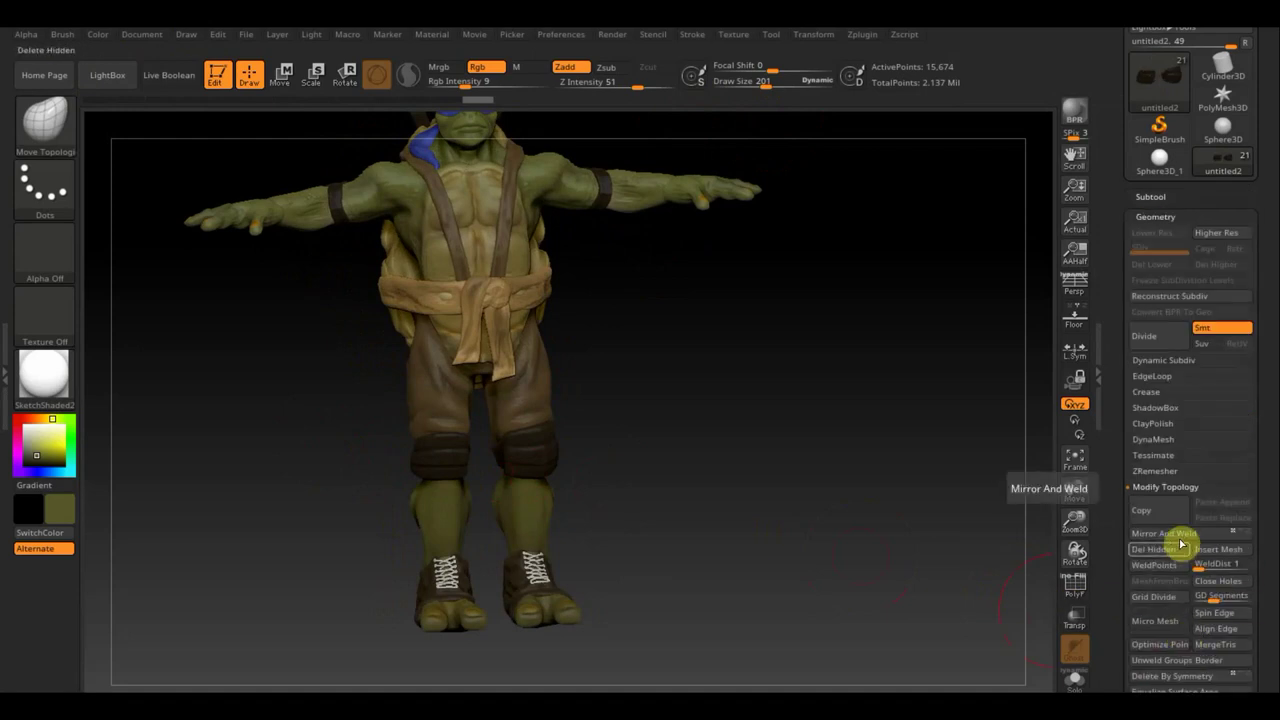
click(1166, 533)
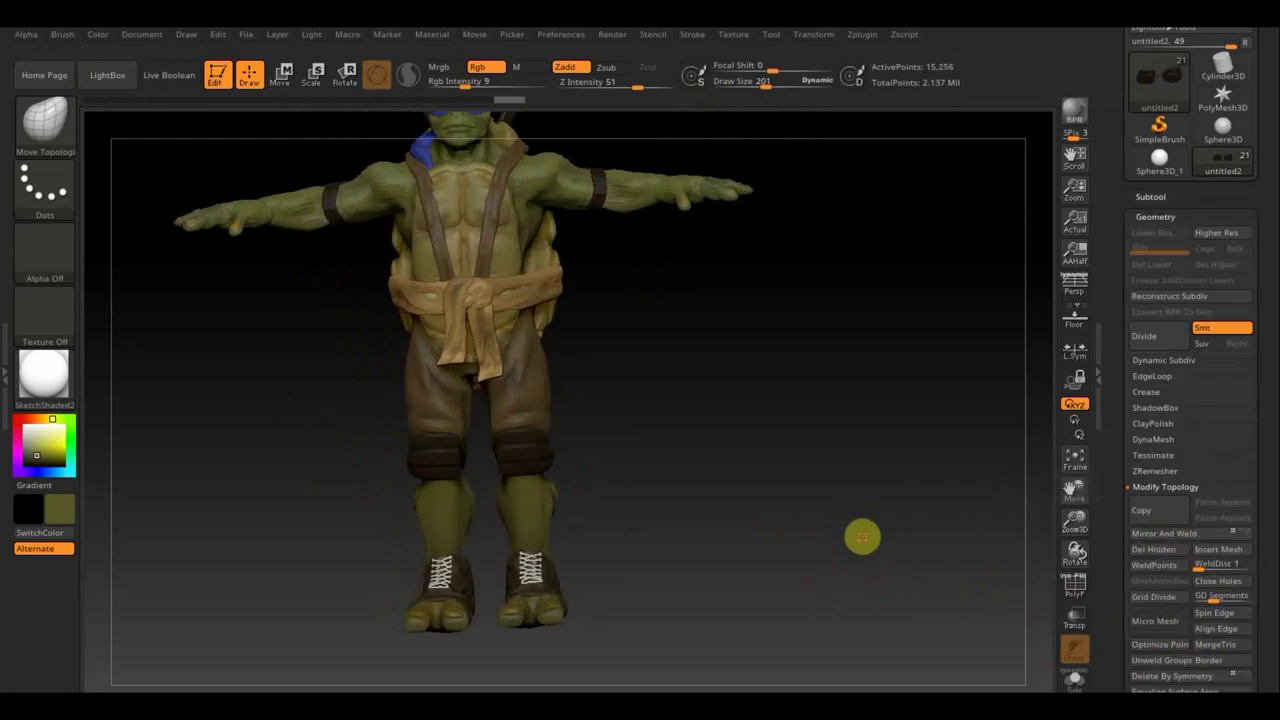
ctrl+right_drag(654, 466, 720, 576)
drag(806, 489, 846, 240)
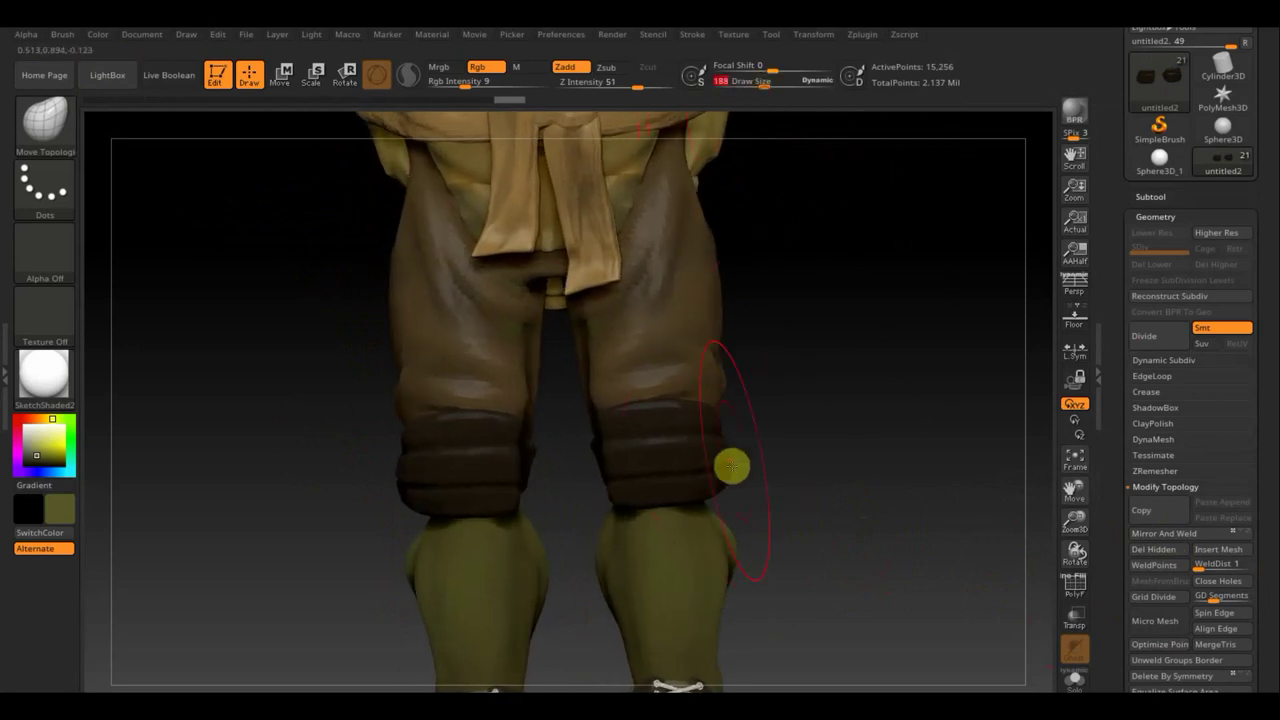
drag(763, 84, 749, 81)
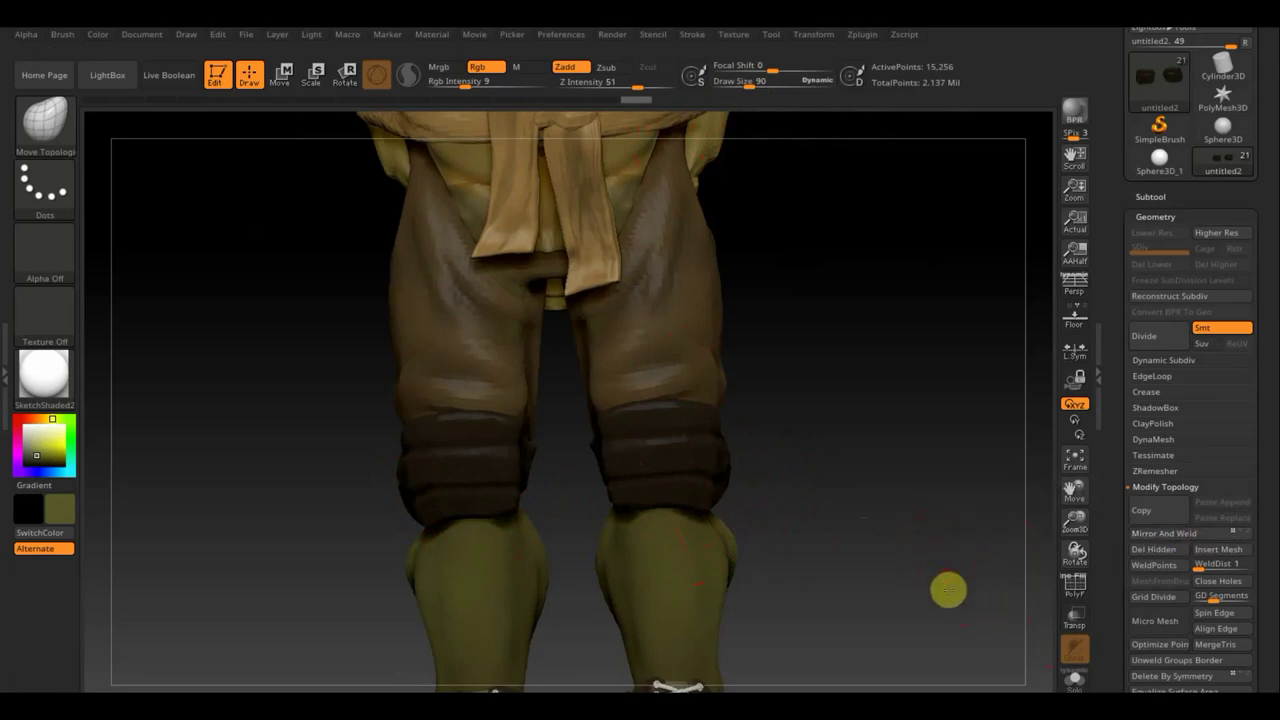
mouse_move(946, 566)
mouse_down()
mouse_move(820, 515)
mouse_move(843, 524)
mouse_up()
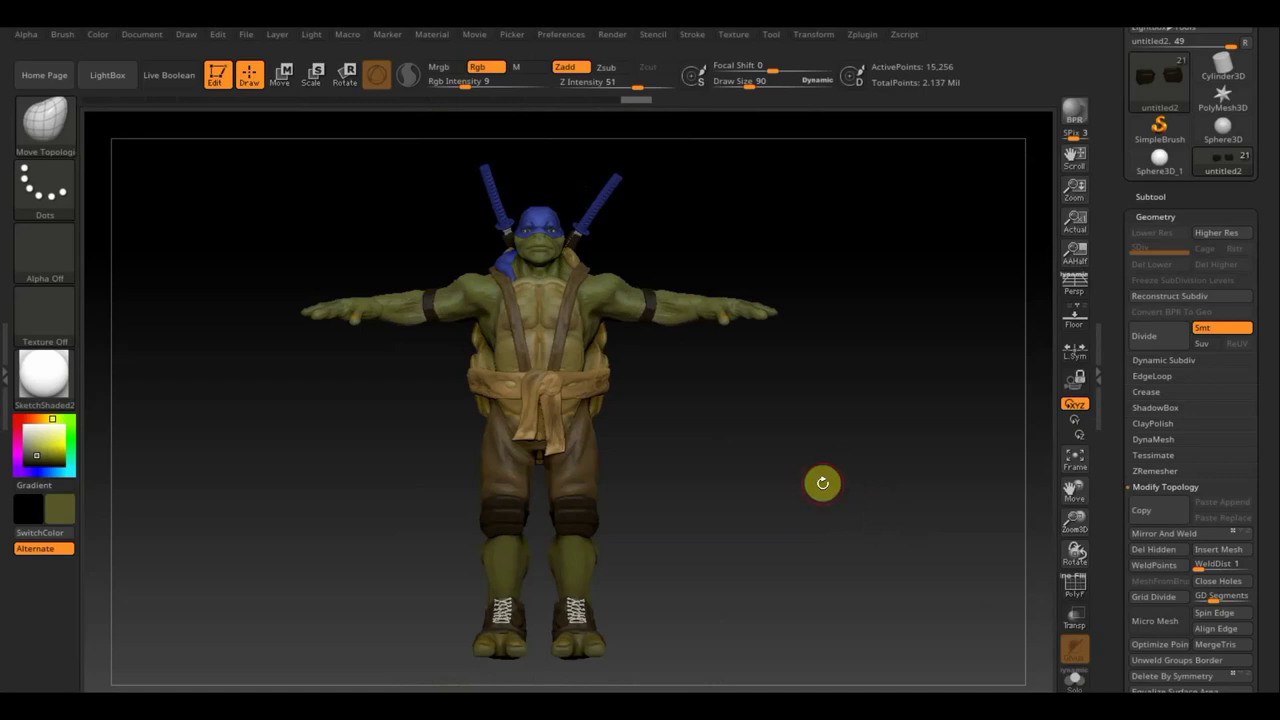
- Expand Decimation Master under Zplugin and run Pre-process Current on the knee-pad subtool
click(856, 34)
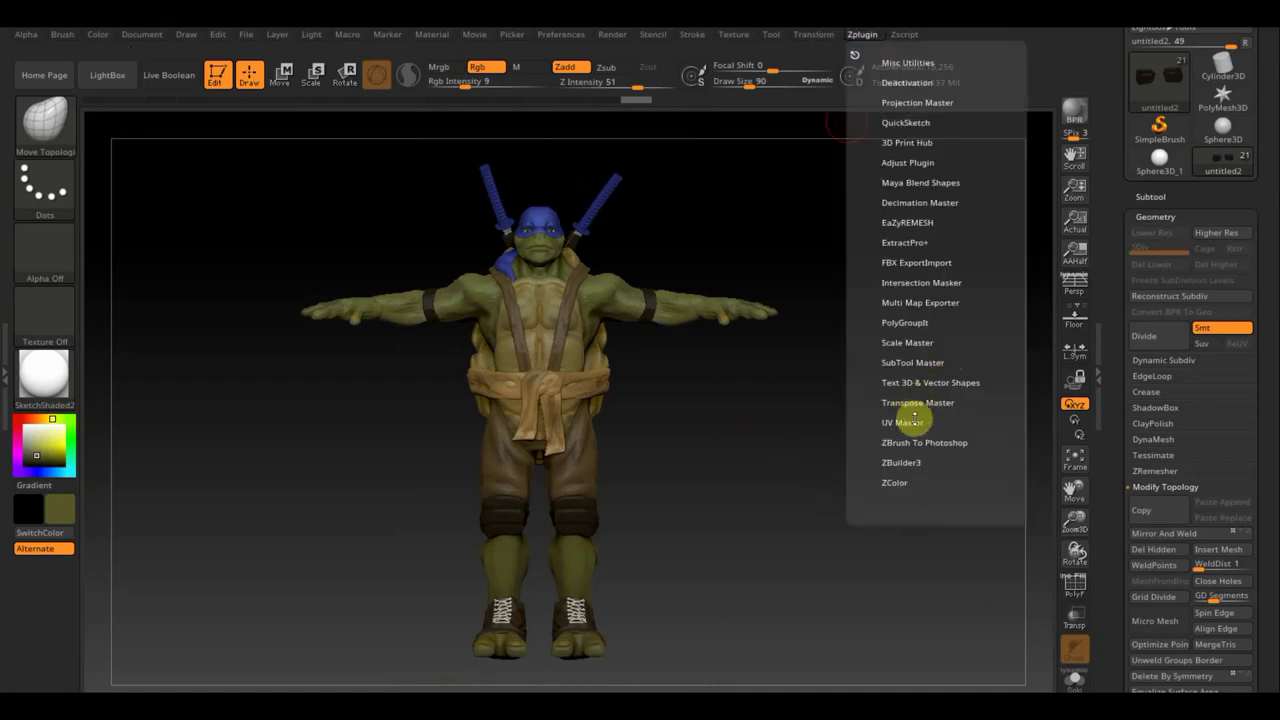
click(920, 202)
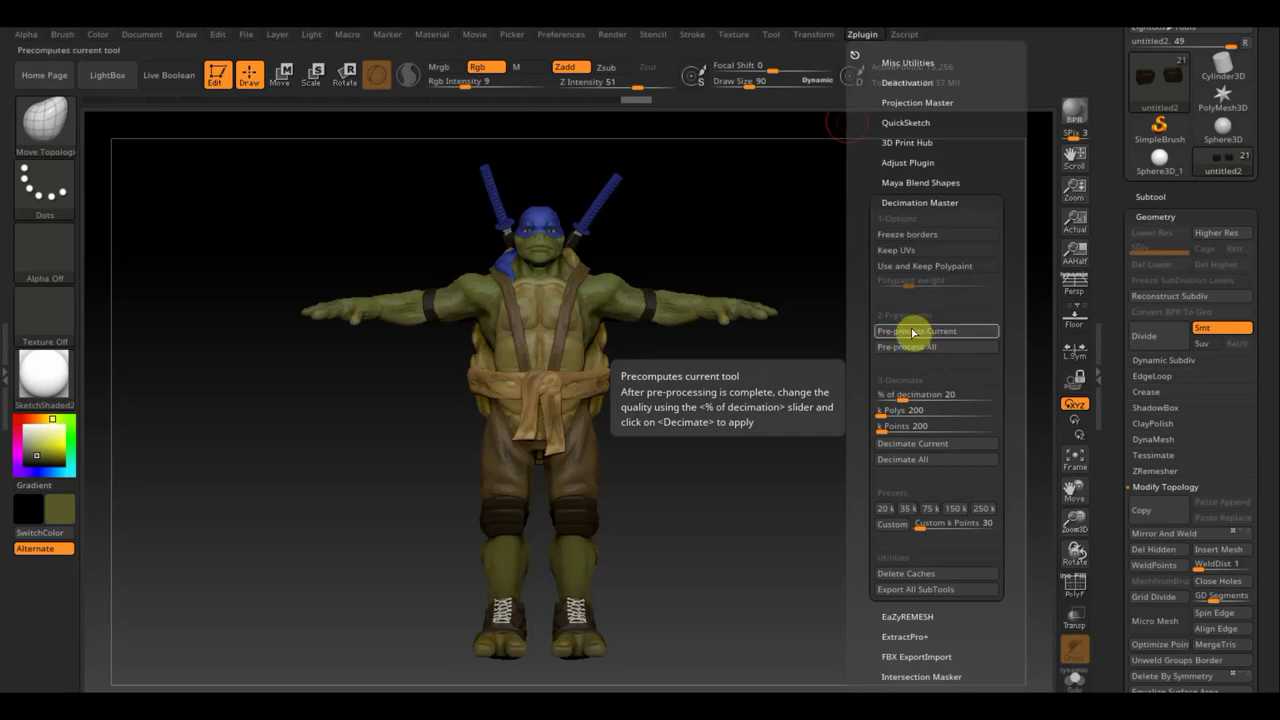
click(912, 333)
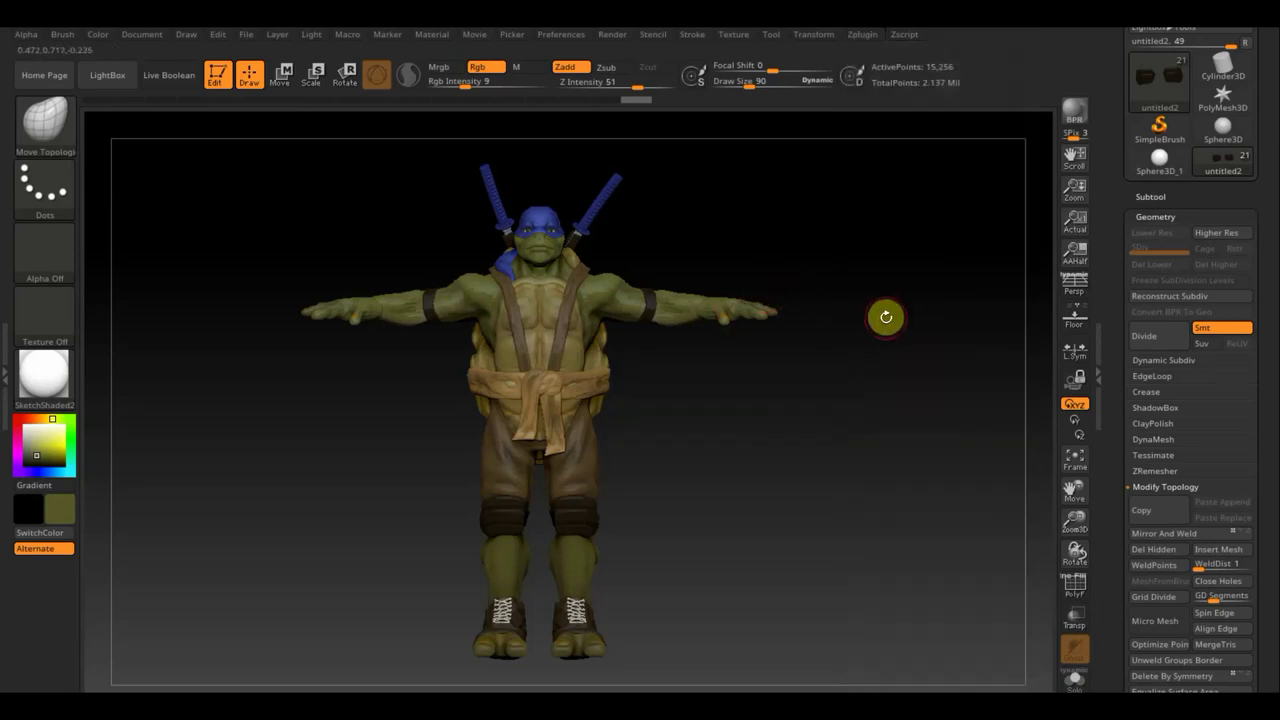